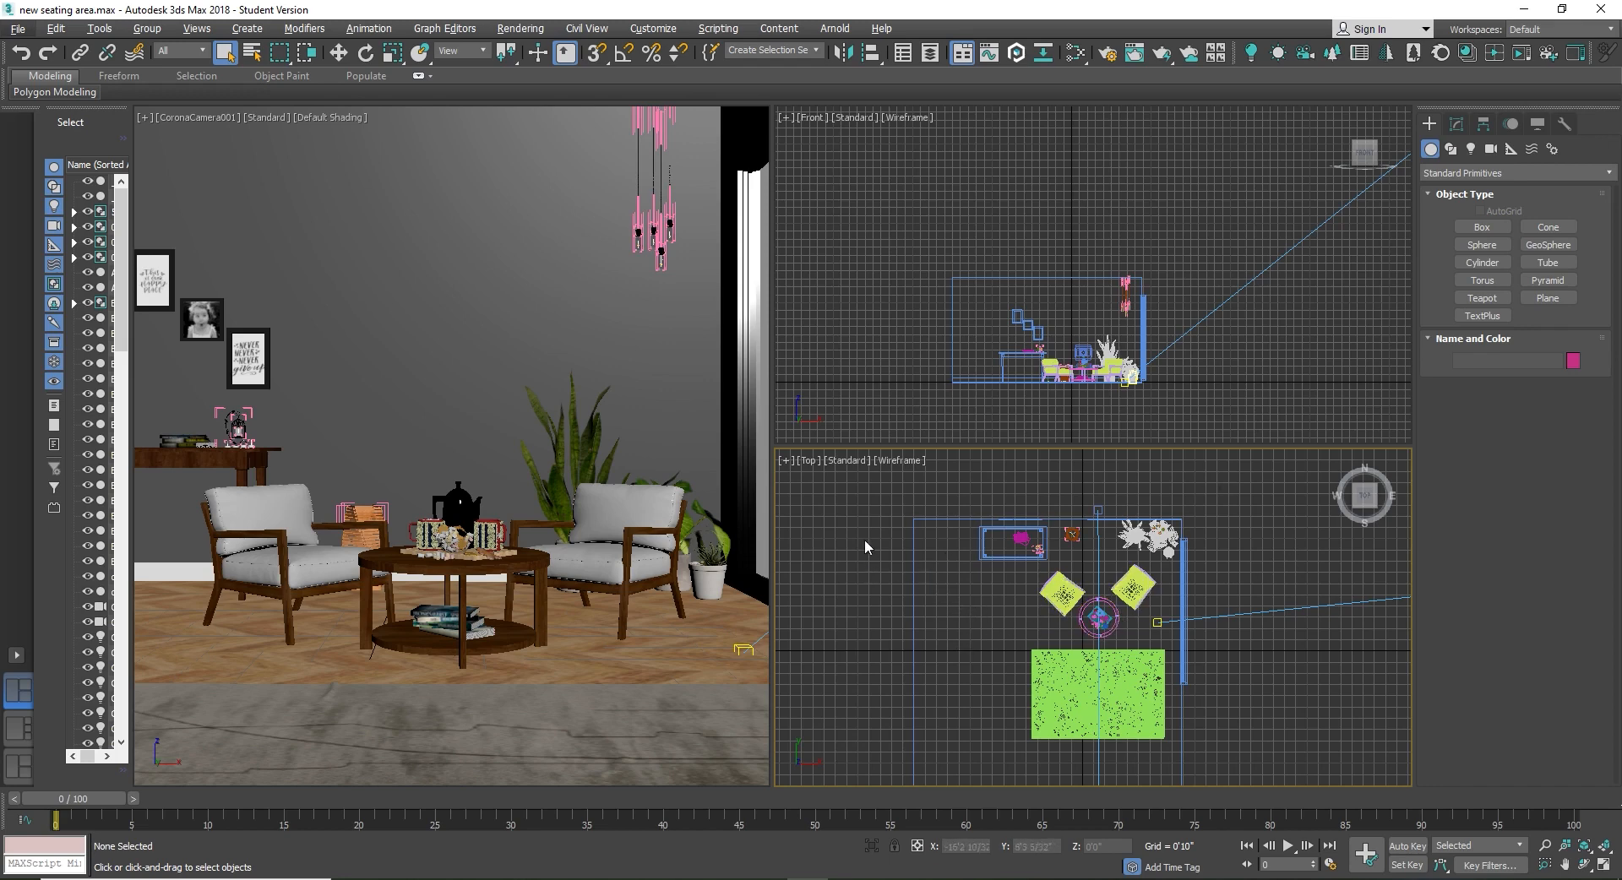
Step: Start an interactive Corona render of the CoronaCamera001 view
{"action": "middle_click_drag", "start_coordinate": [860, 578], "coordinate": [868, 594]}
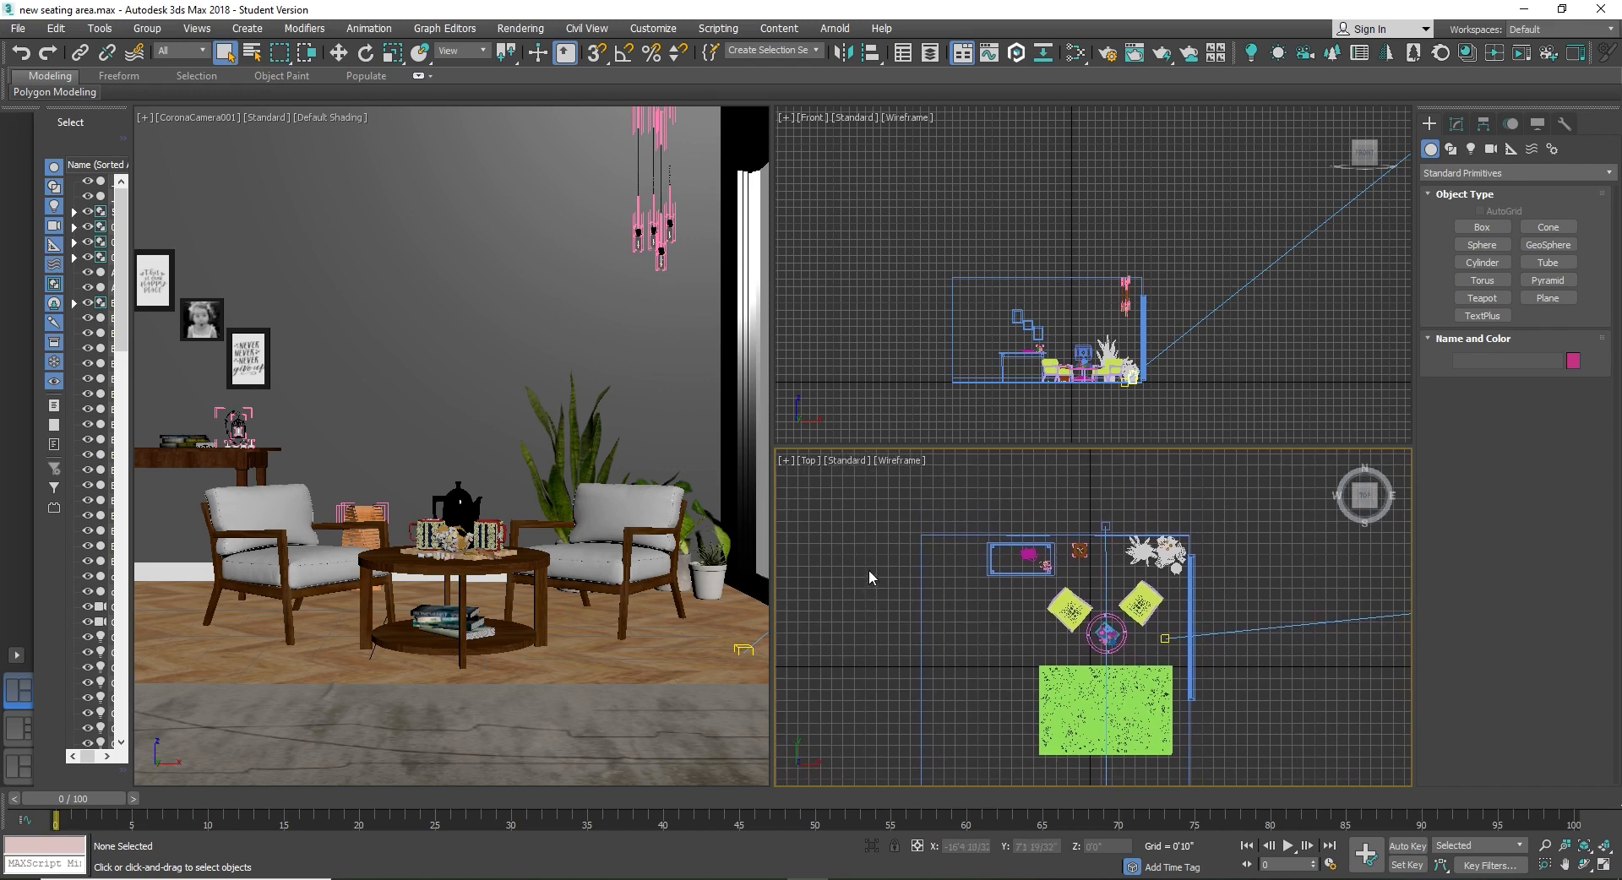
{"action": "left_click", "coordinate": [598, 540]}
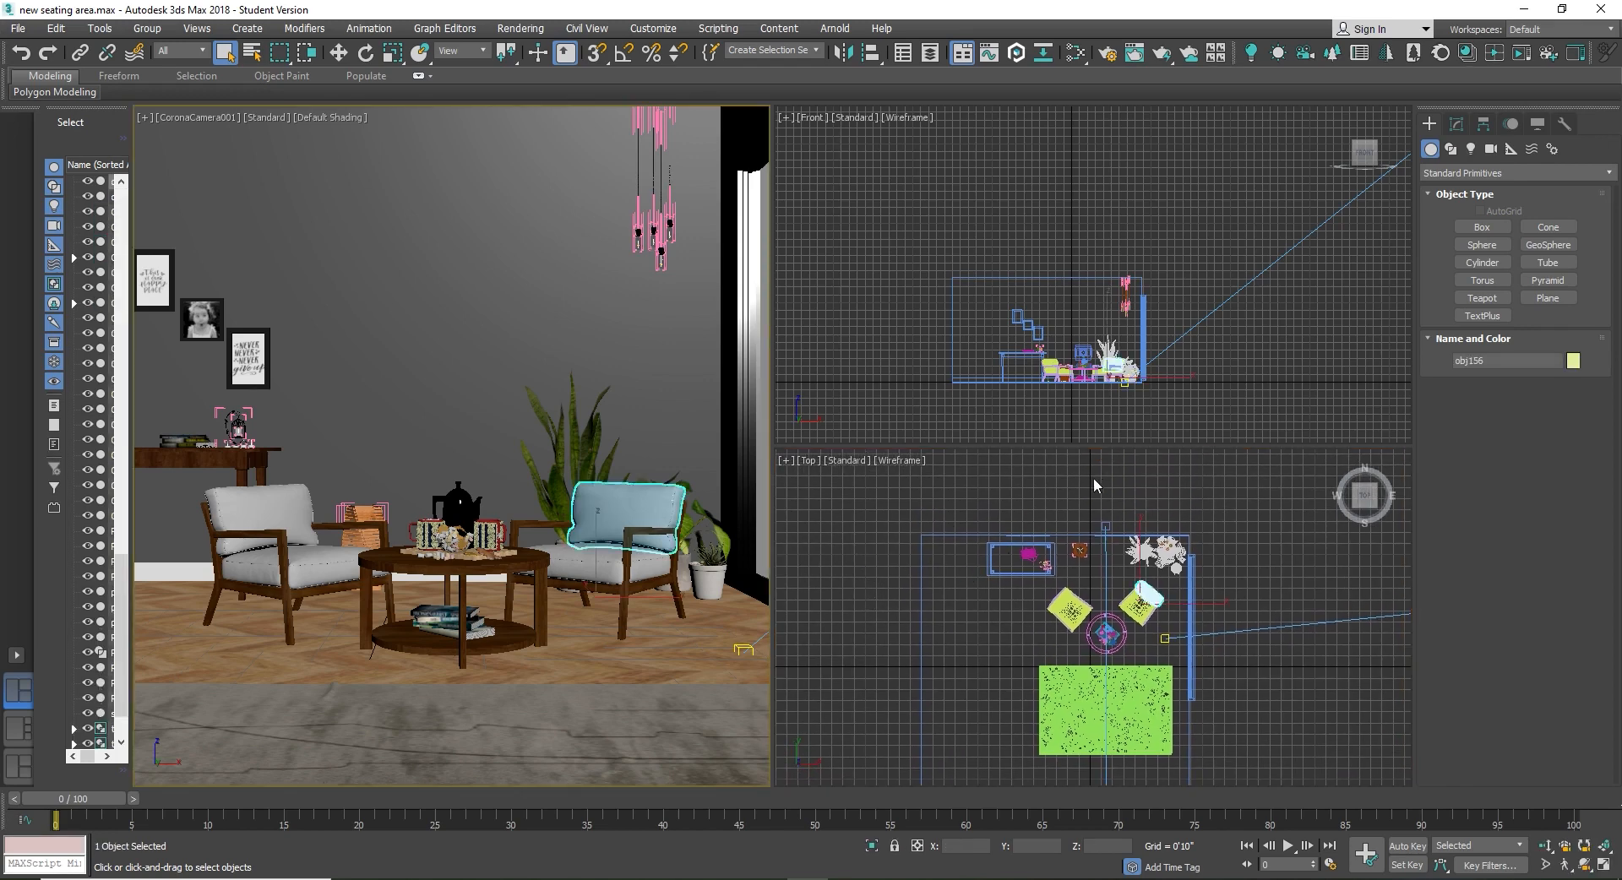
{"action": "left_click", "coordinate": [1522, 53]}
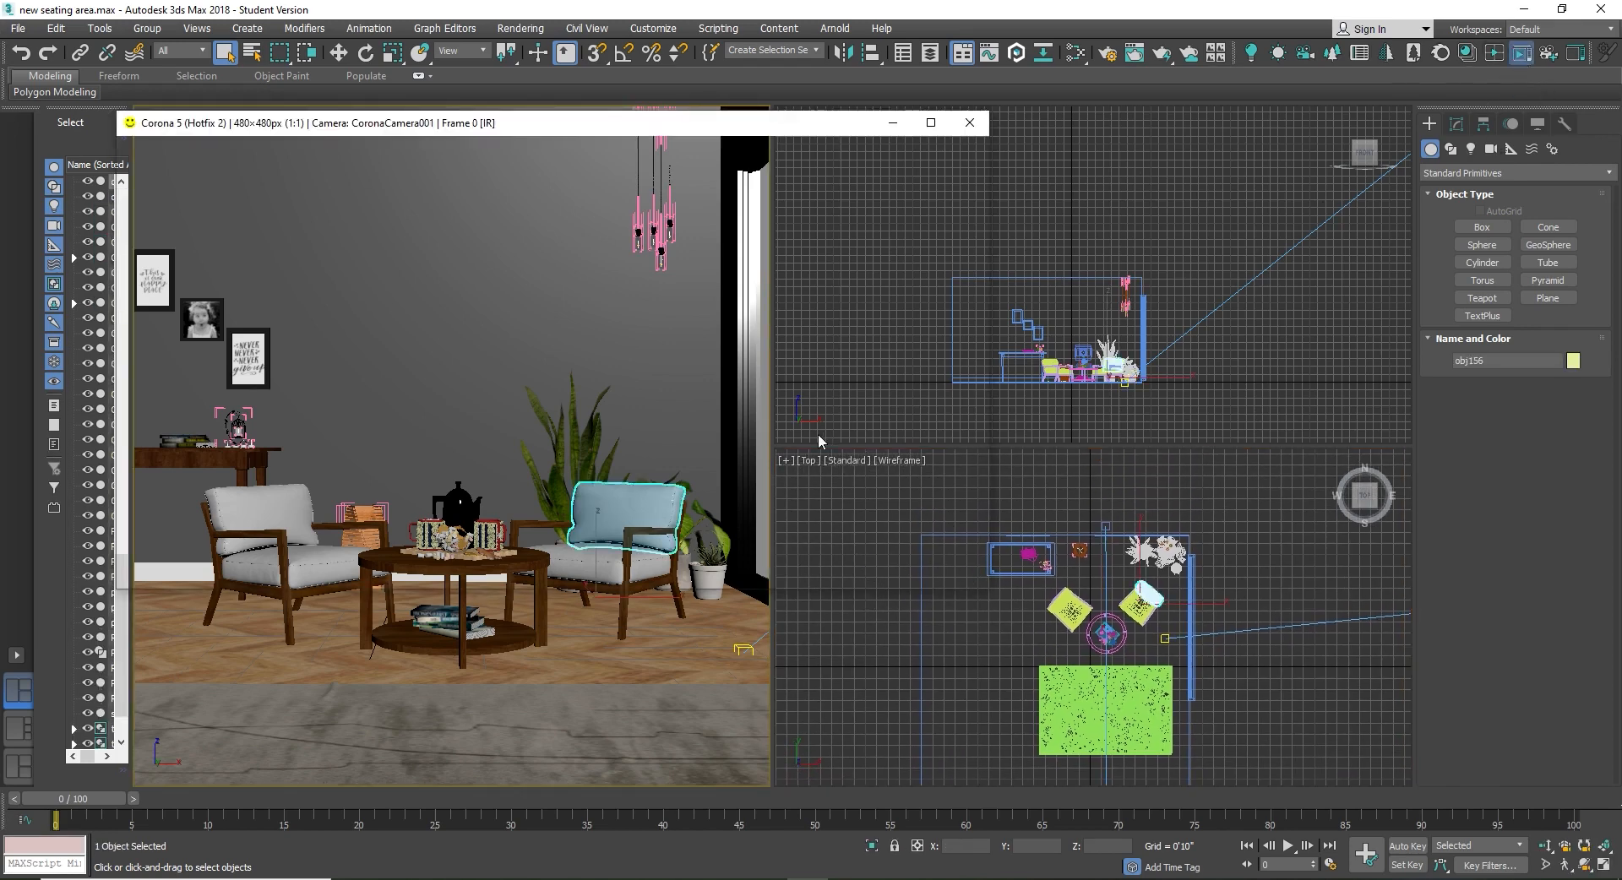
{"action": "left_click", "coordinate": [655, 146]}
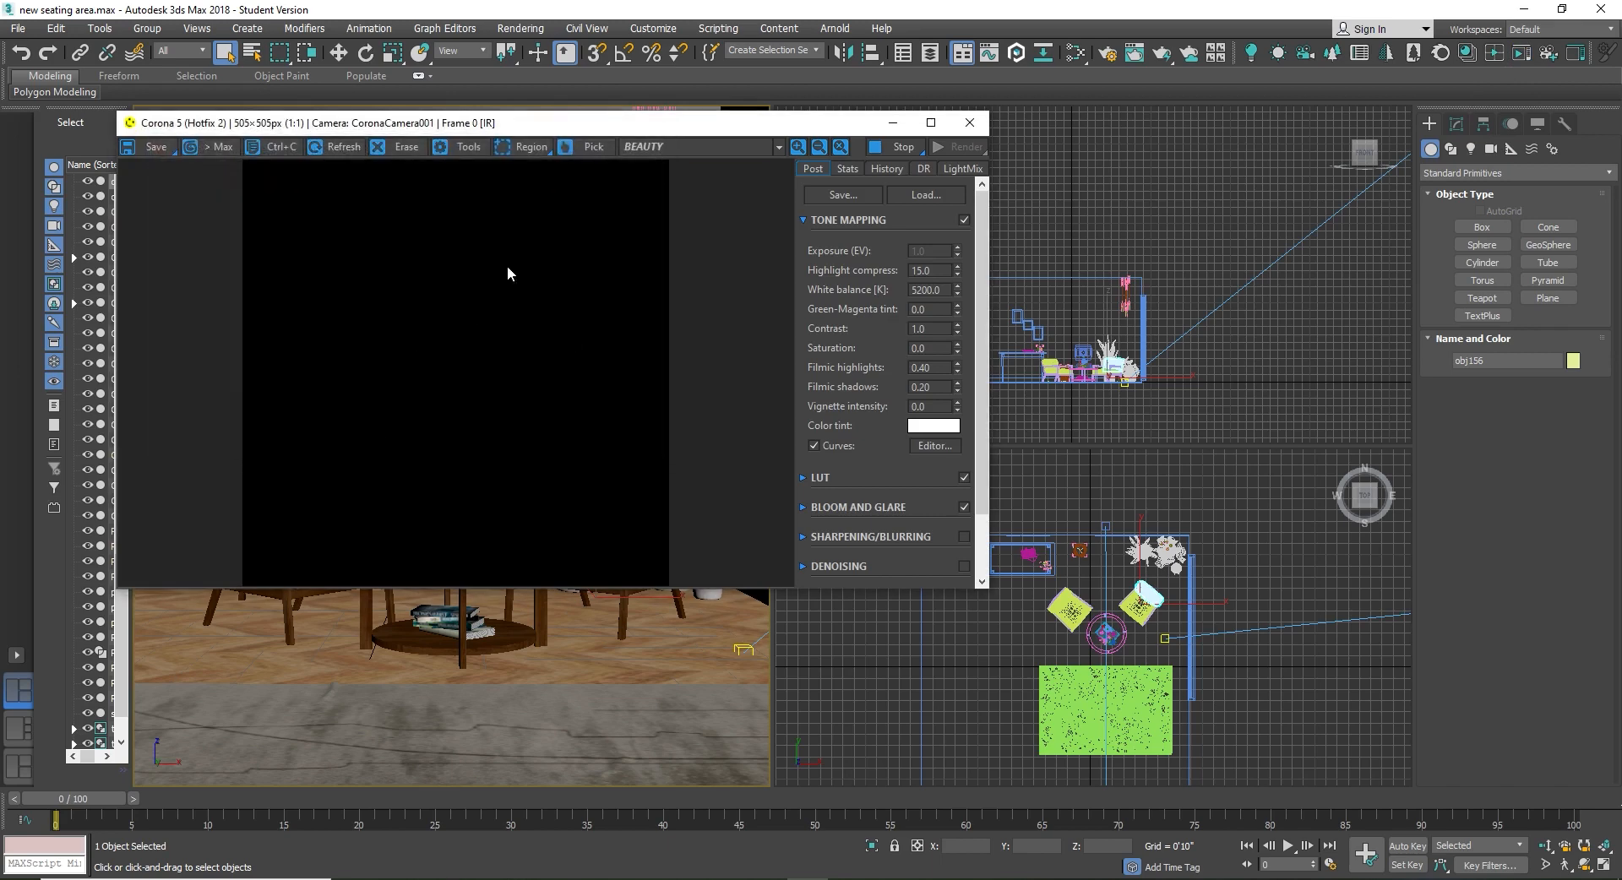
Step: Reset the tone mapping to highlight compression 1.0, white balance 6500, and filmic highlights and filmic shadows 0.0
{"action": "right_click", "coordinate": [958, 272]}
{"action": "right_click", "coordinate": [958, 292]}
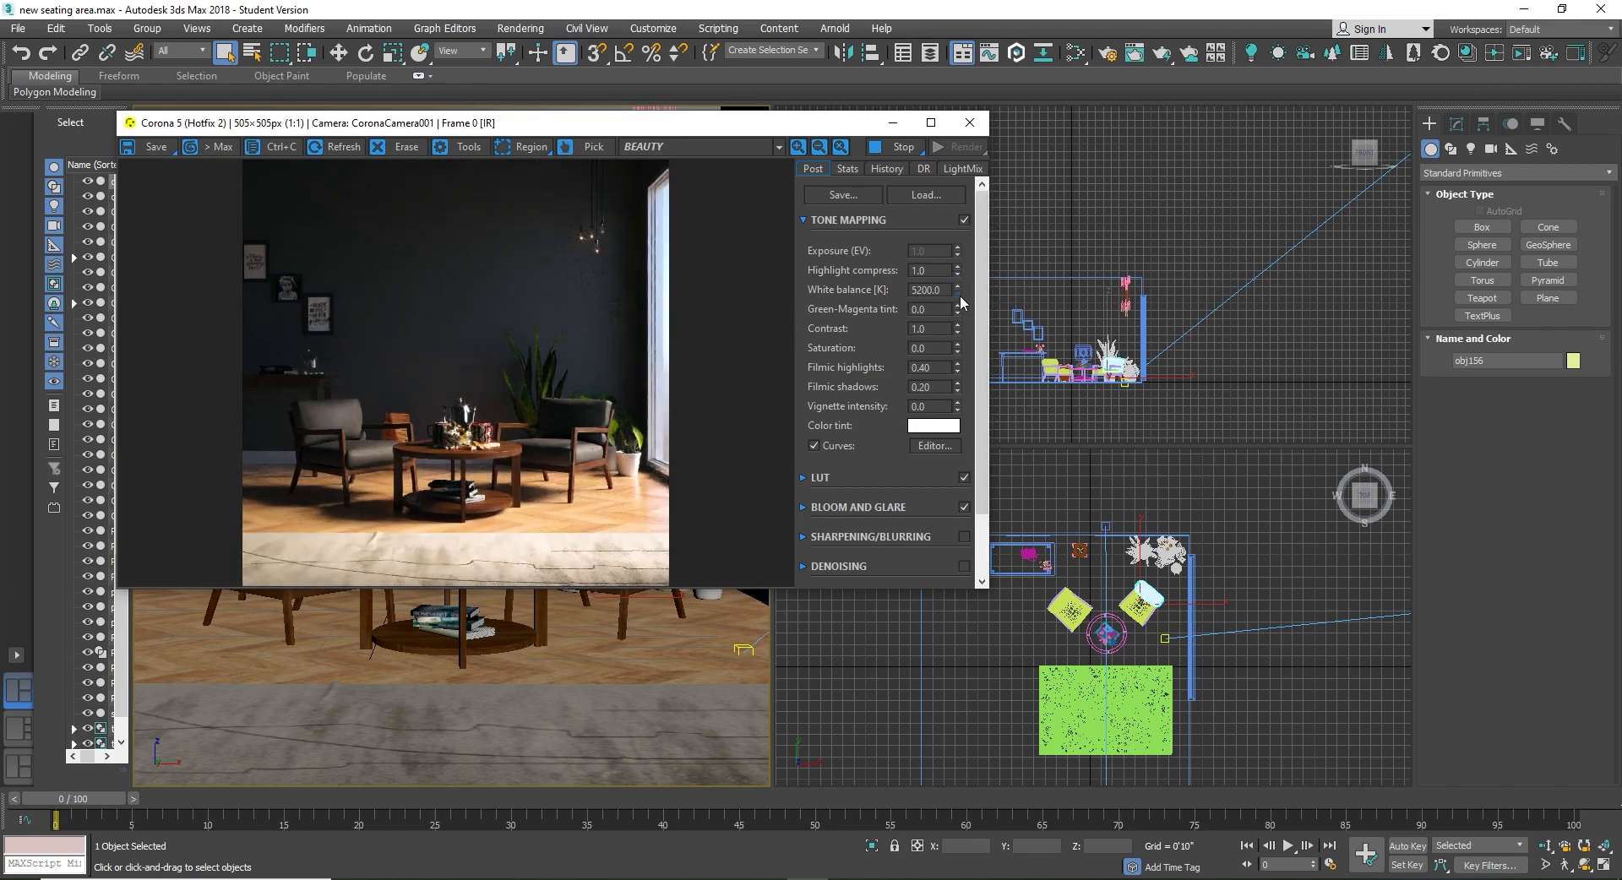
{"action": "right_click", "coordinate": [957, 370]}
{"action": "right_click", "coordinate": [957, 389]}
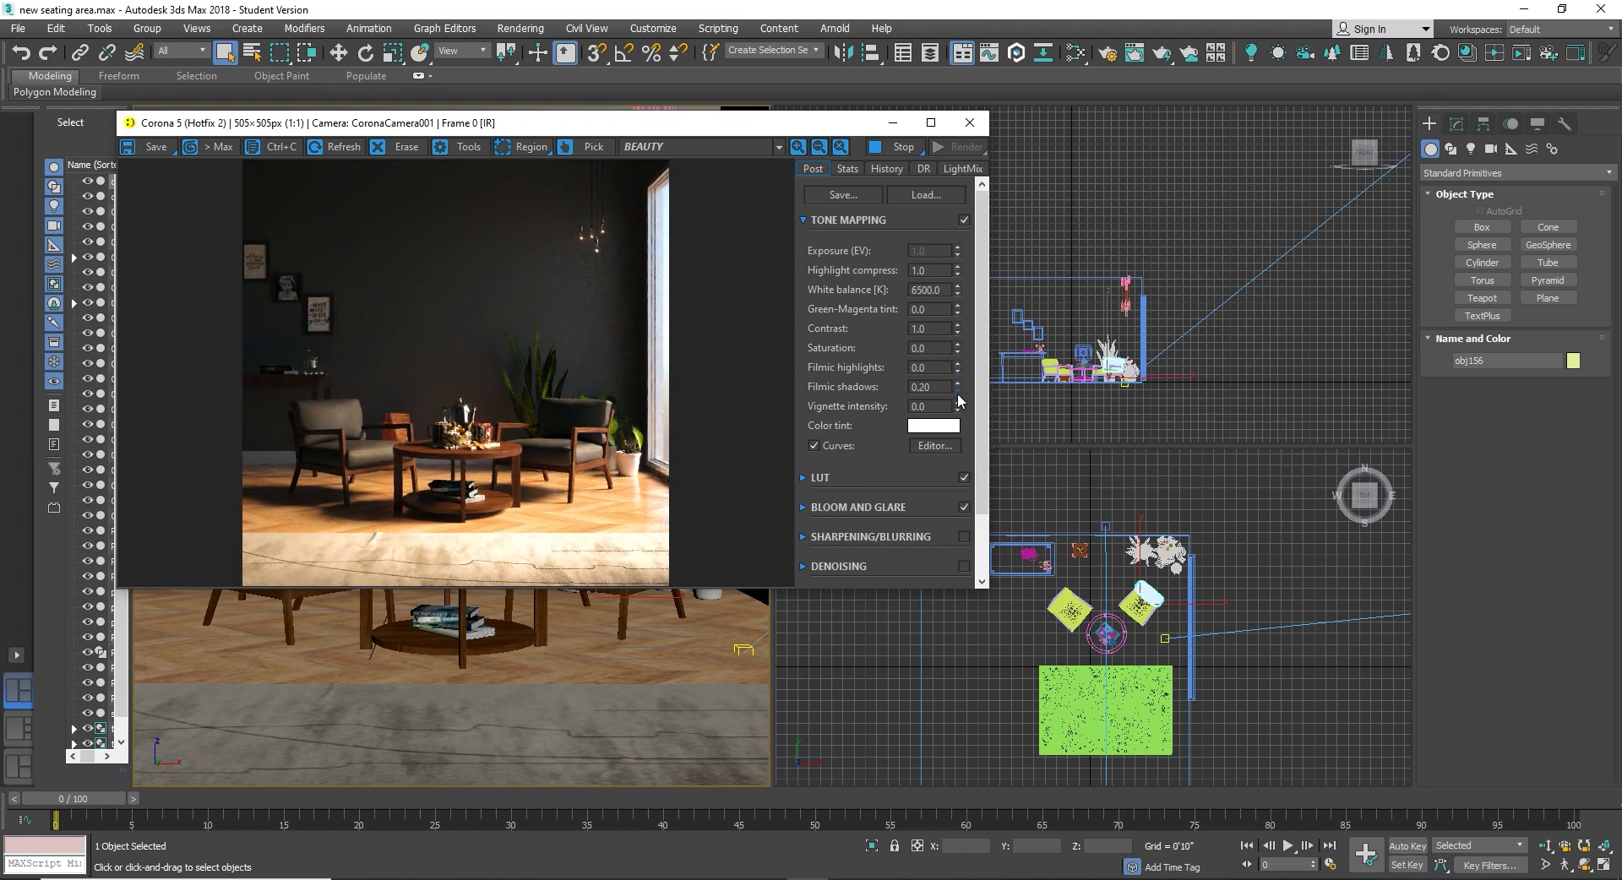
Step: Disable the Curves, LUT, and Bloom and Glare post effects and close the render window
{"action": "left_click", "coordinate": [814, 445]}
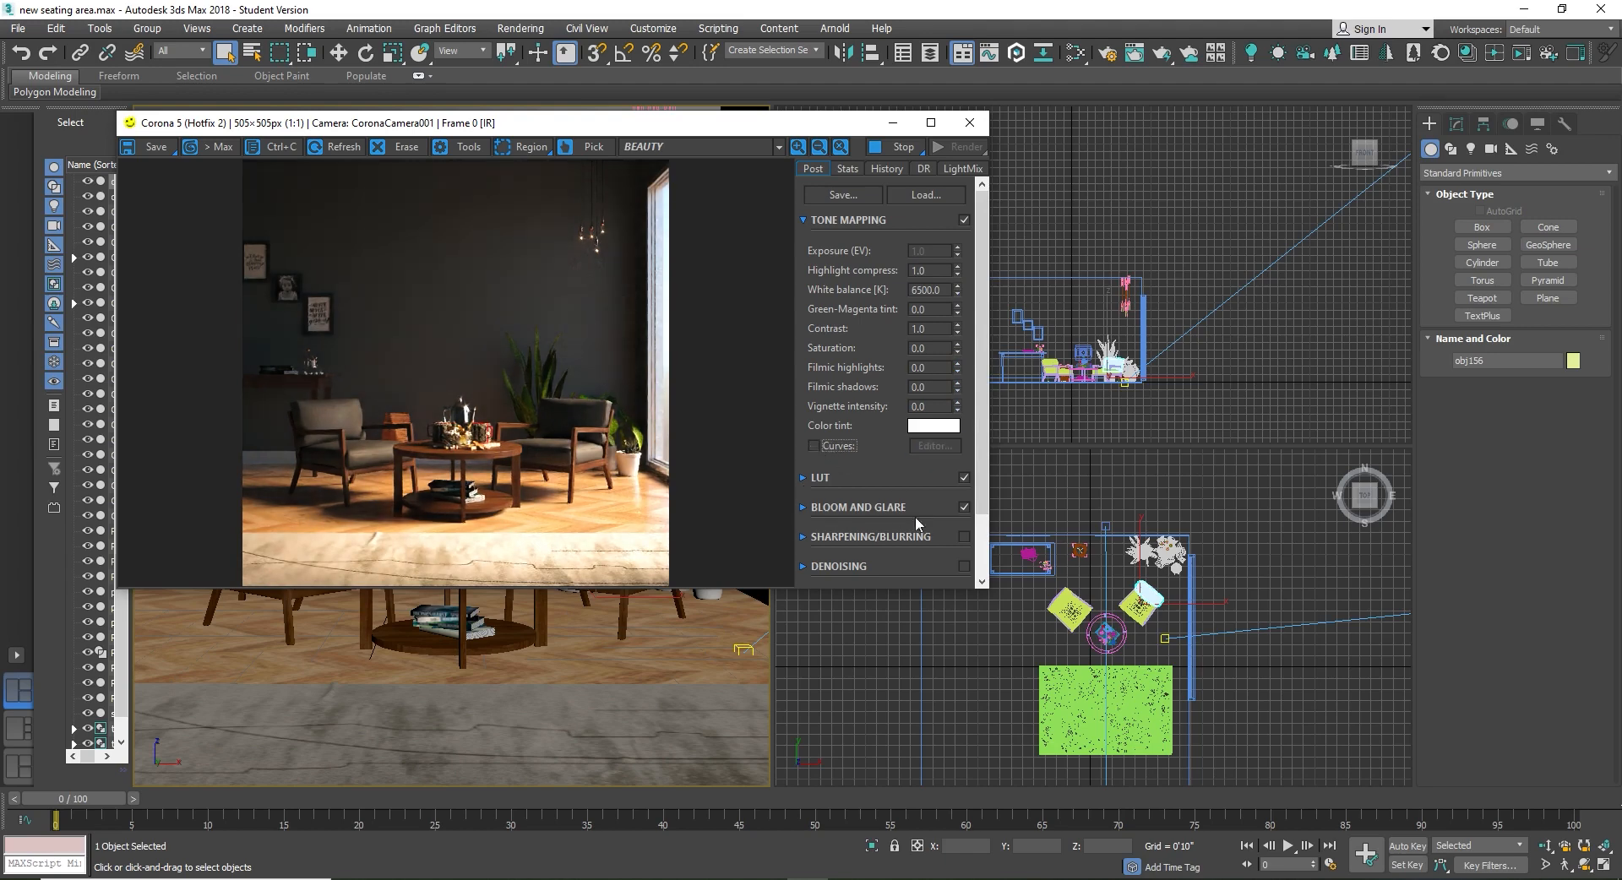
{"action": "left_click", "coordinate": [962, 479]}
{"action": "left_click", "coordinate": [964, 508]}
{"action": "left_click", "coordinate": [969, 123]}
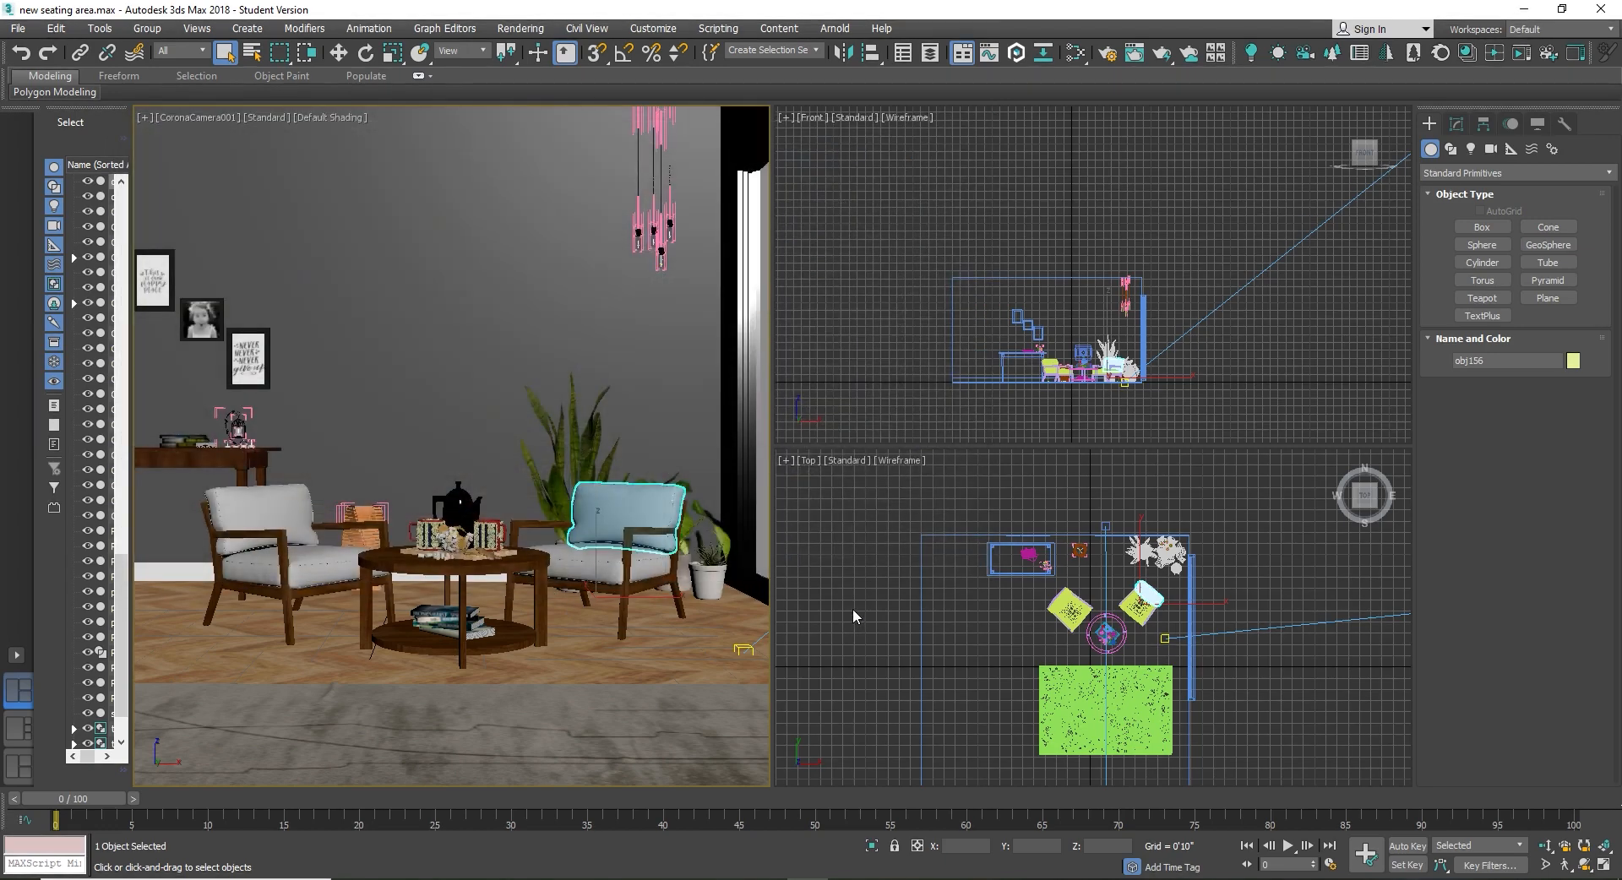
Step: Enable the material override in the Corona render settings and assign a new CoronaMtl to it
{"action": "left_click", "coordinate": [1113, 53]}
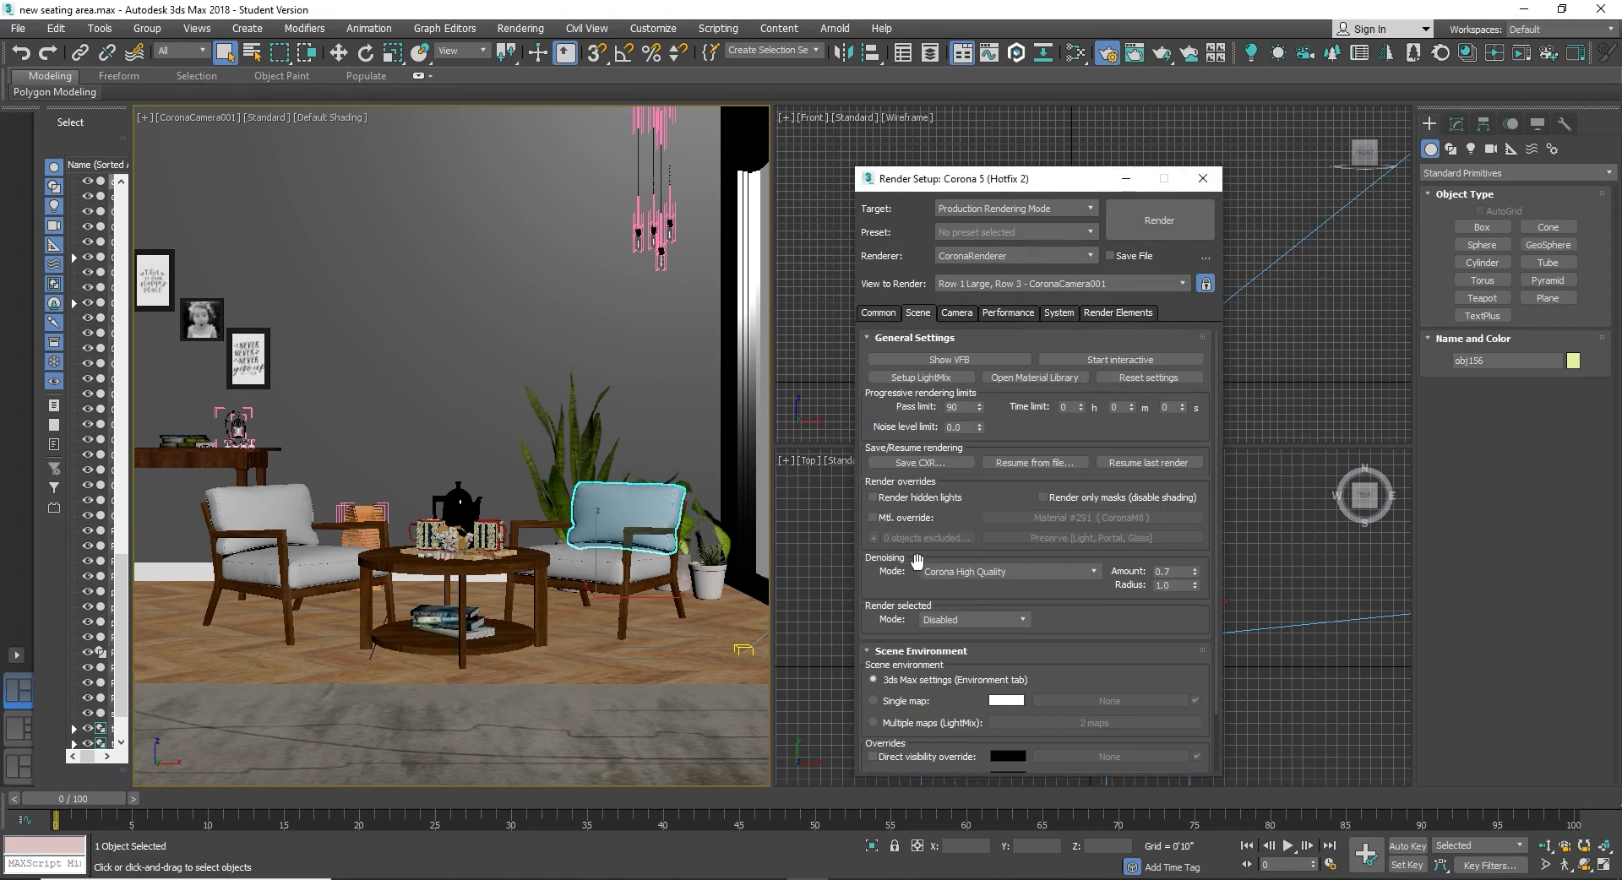
{"action": "left_click", "coordinate": [873, 518]}
{"action": "left_click", "coordinate": [1092, 517]}
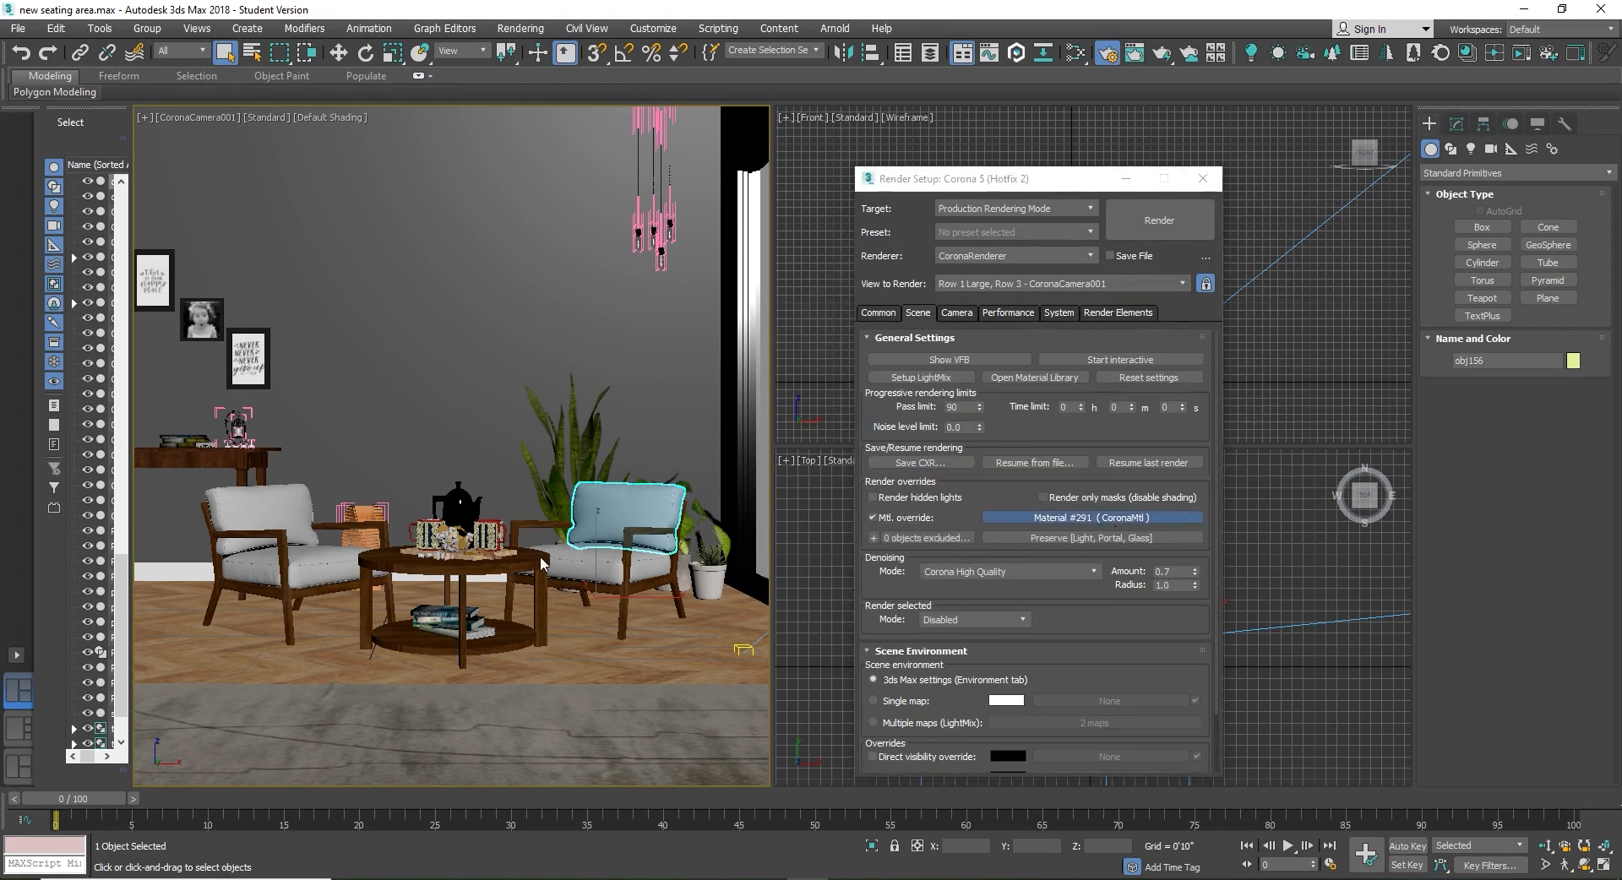
{"action": "double_click", "coordinate": [734, 504]}
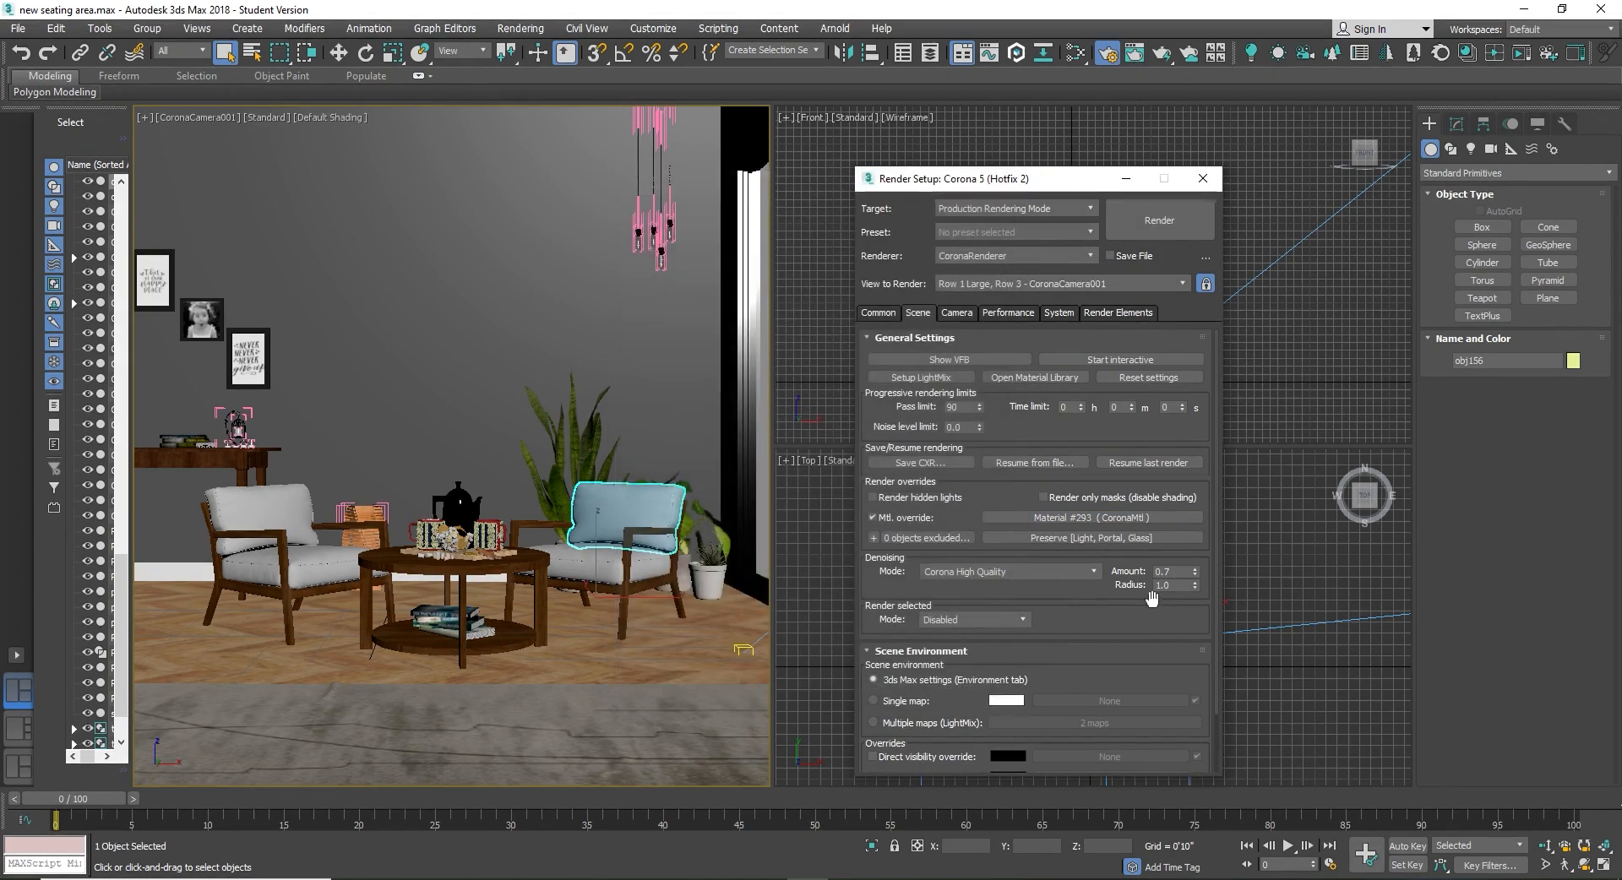
{"action": "left_click", "coordinate": [1202, 178]}
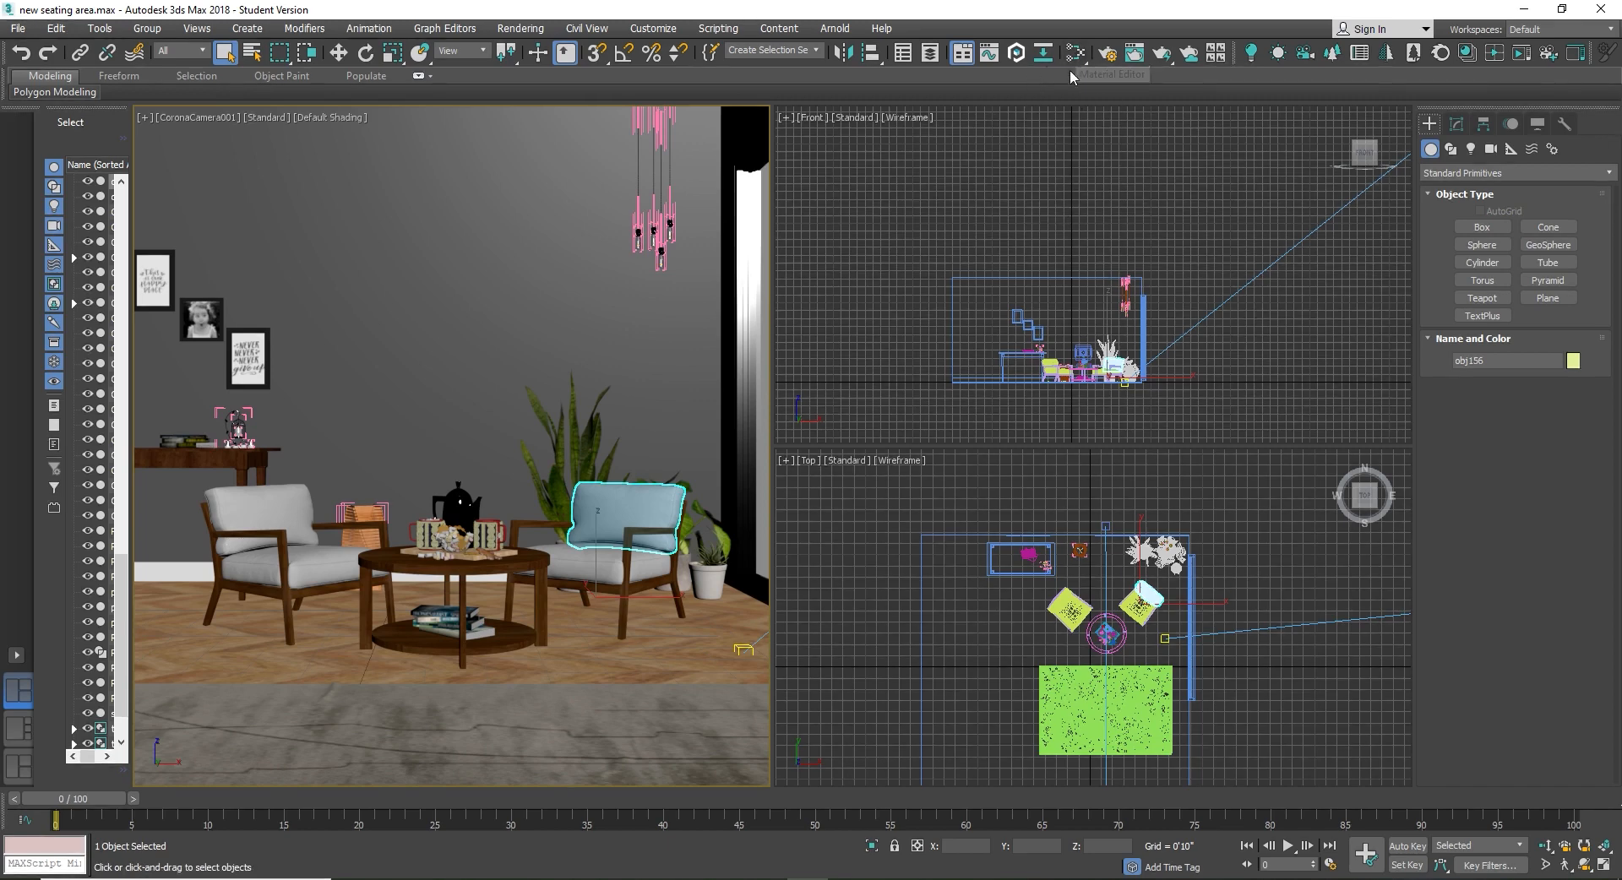
Step: Add a CoronaBitmap map node in the Slate Material Editor without choosing an image for it
{"action": "left_click", "coordinate": [1071, 242]}
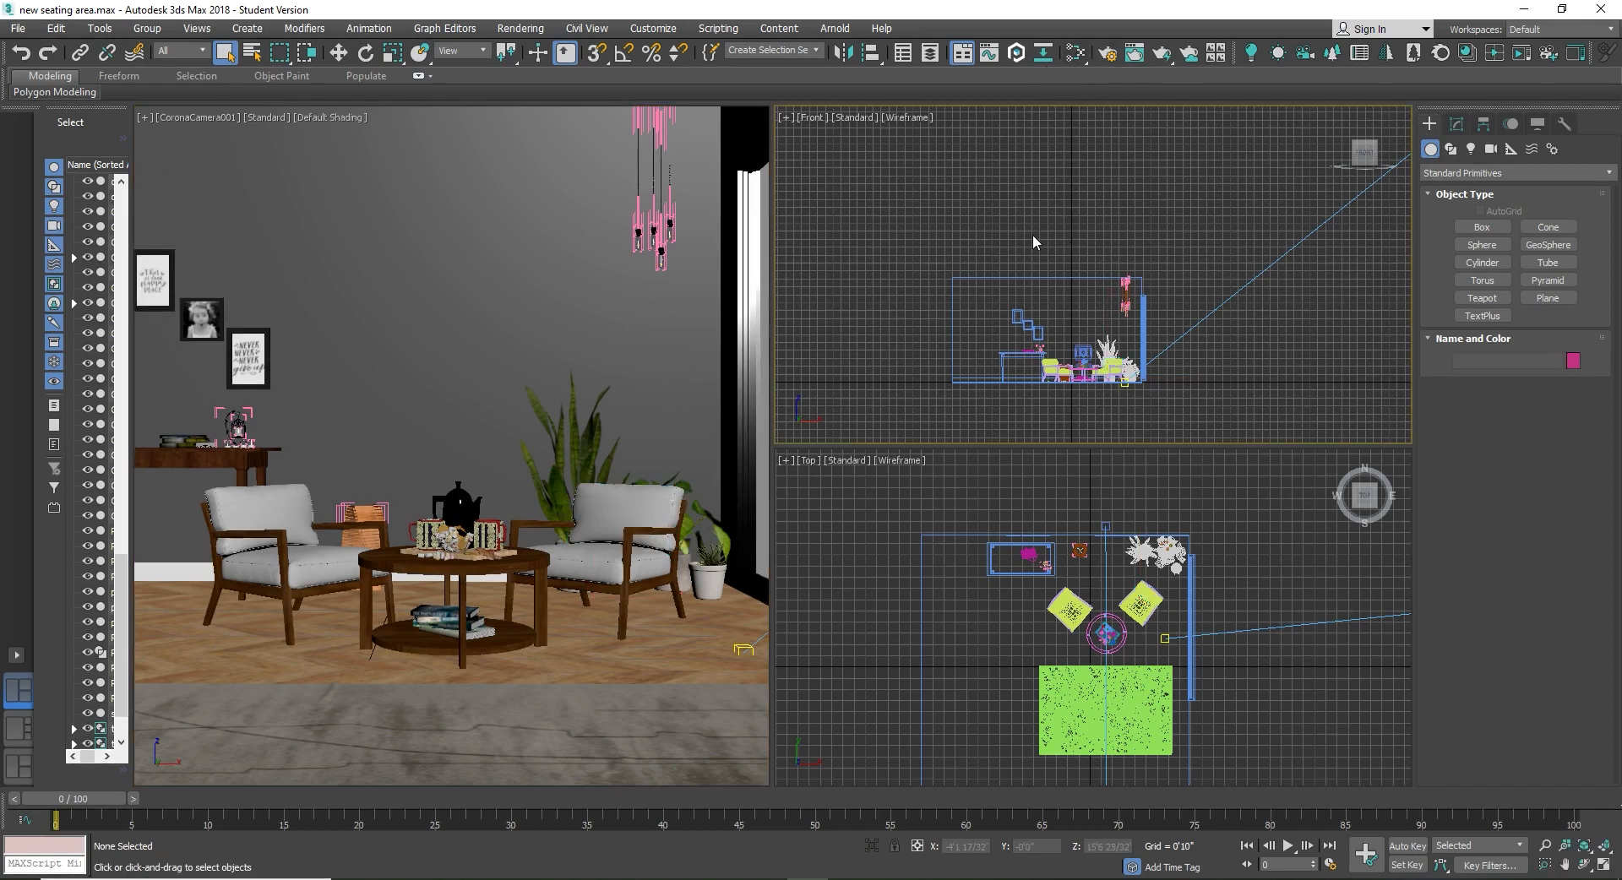
{"action": "key", "text": "m"}
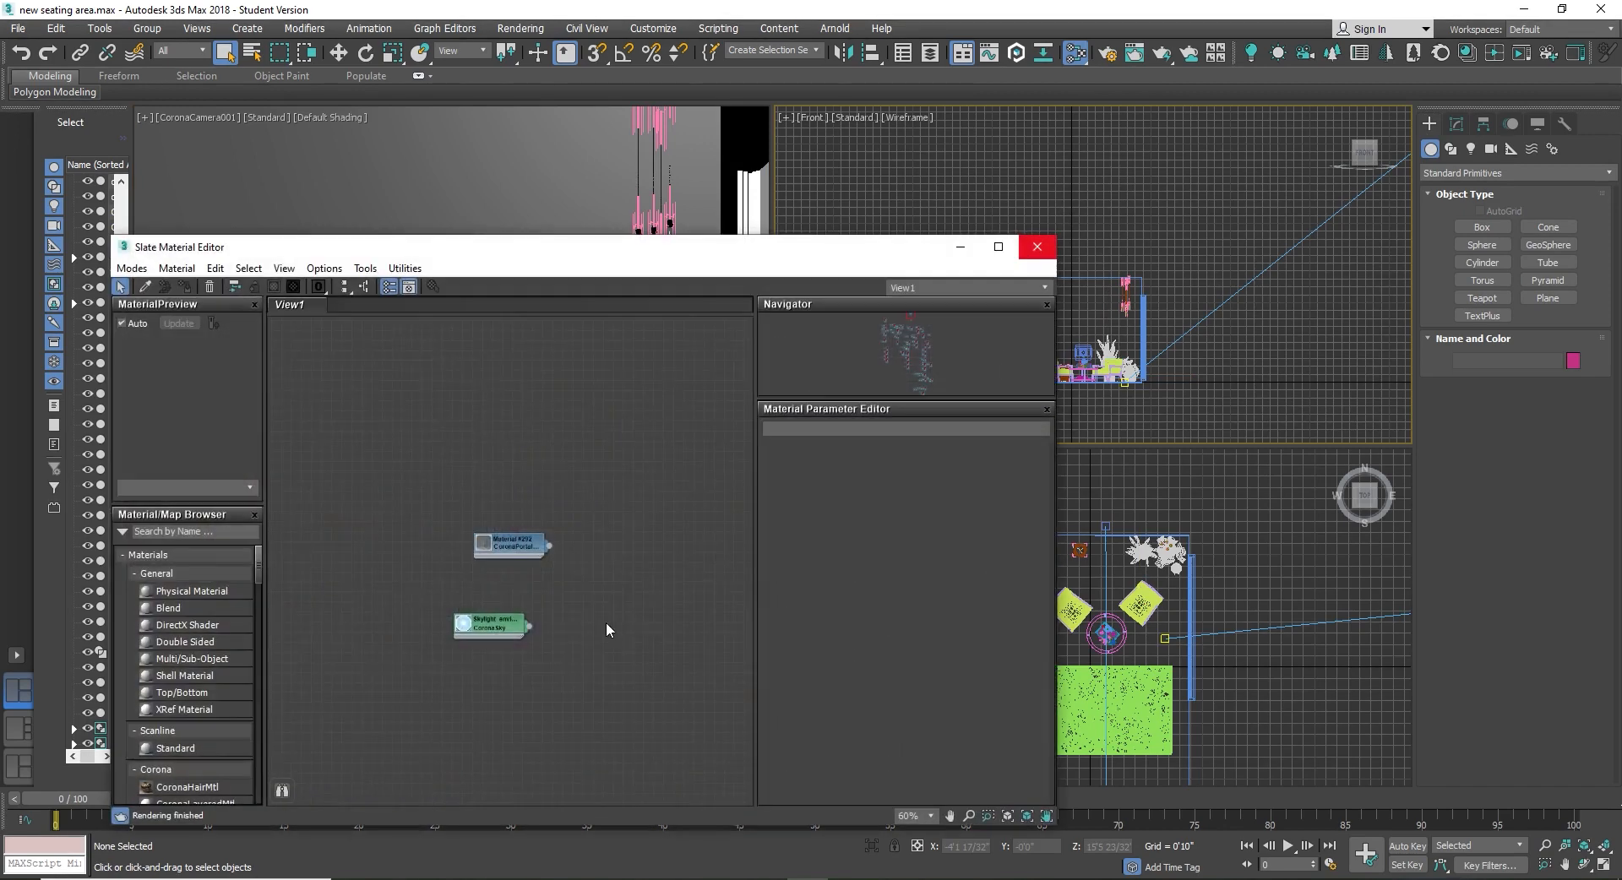
{"action": "left_click_drag", "start_coordinate": [559, 253], "coordinate": [751, 149]}
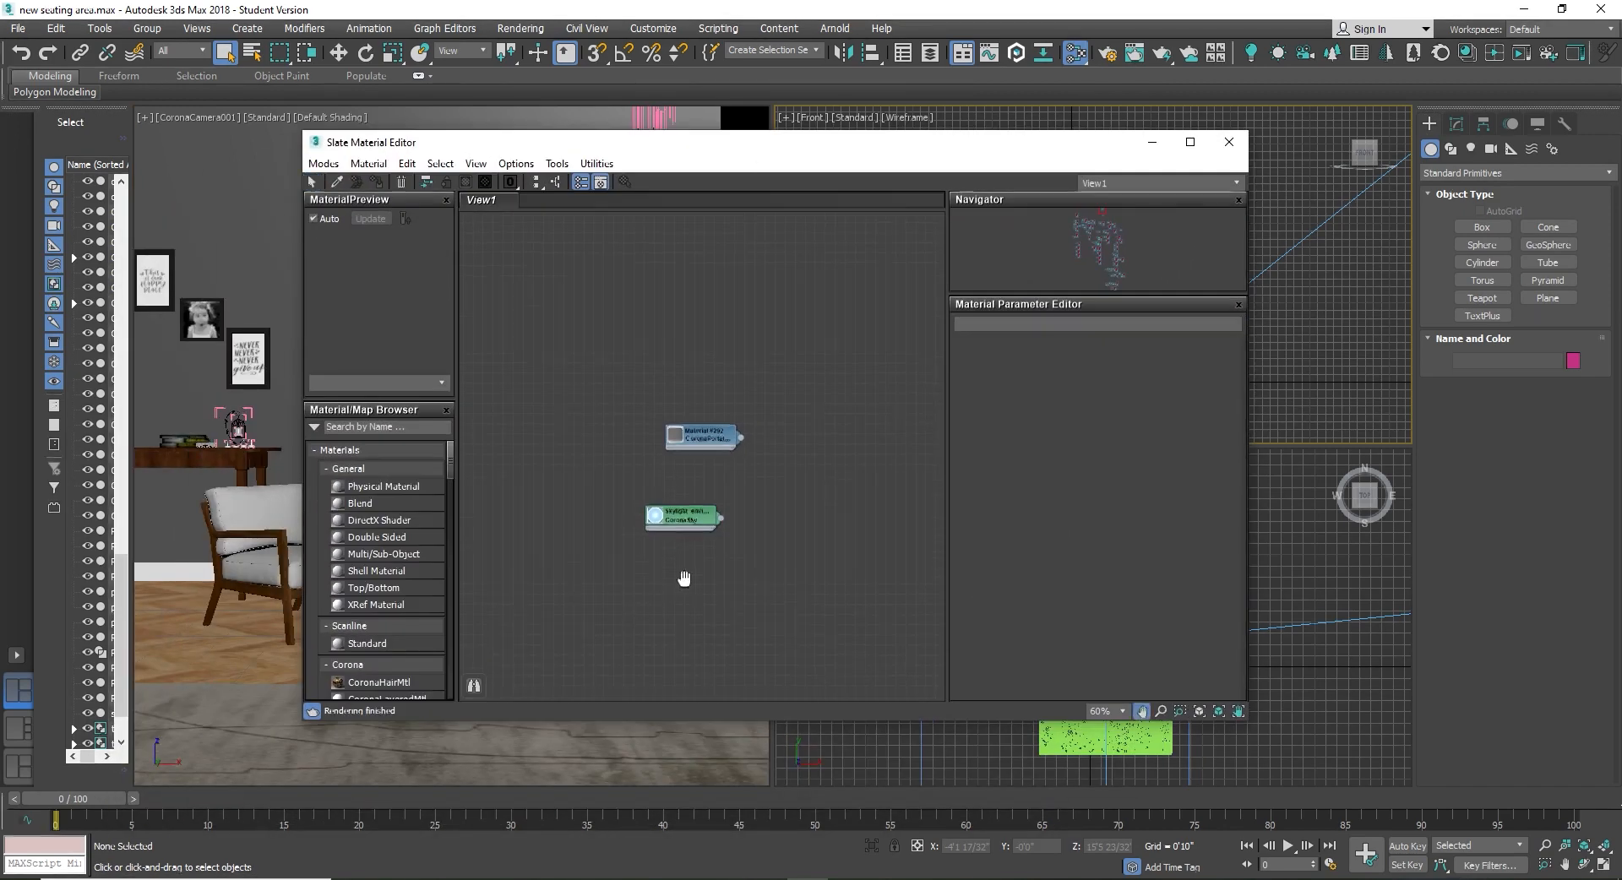
{"action": "middle_click_drag", "start_coordinate": [665, 456], "coordinate": [718, 477]}
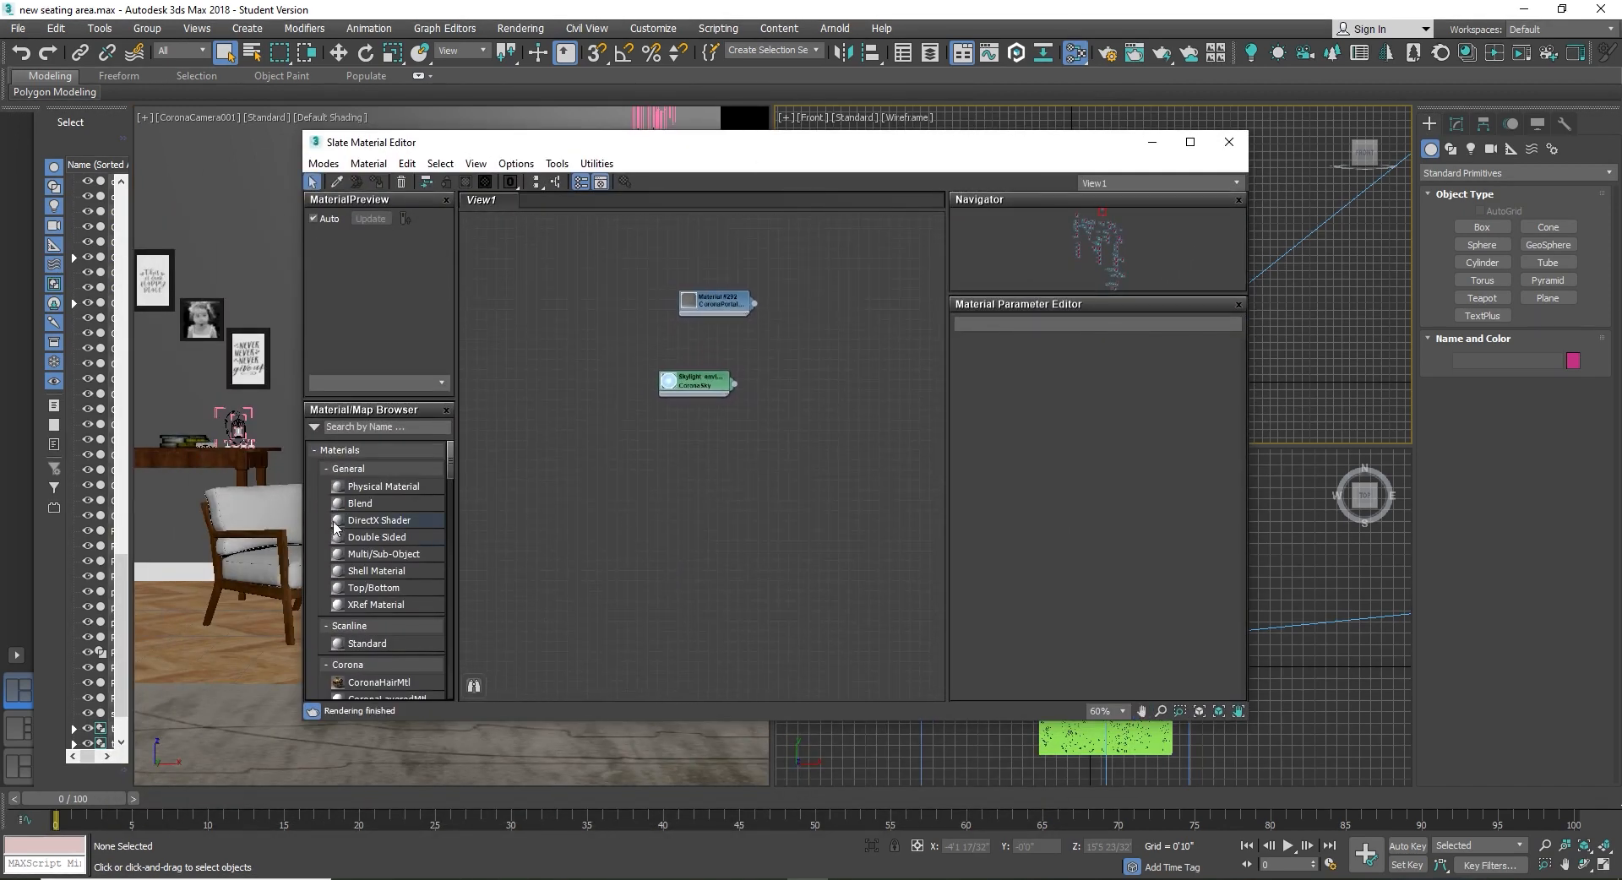
{"action": "scroll", "coordinate": [418, 509], "scroll_direction": "down", "scroll_amount": 3}
{"action": "scroll", "coordinate": [418, 509], "scroll_direction": "down", "scroll_amount": 15}
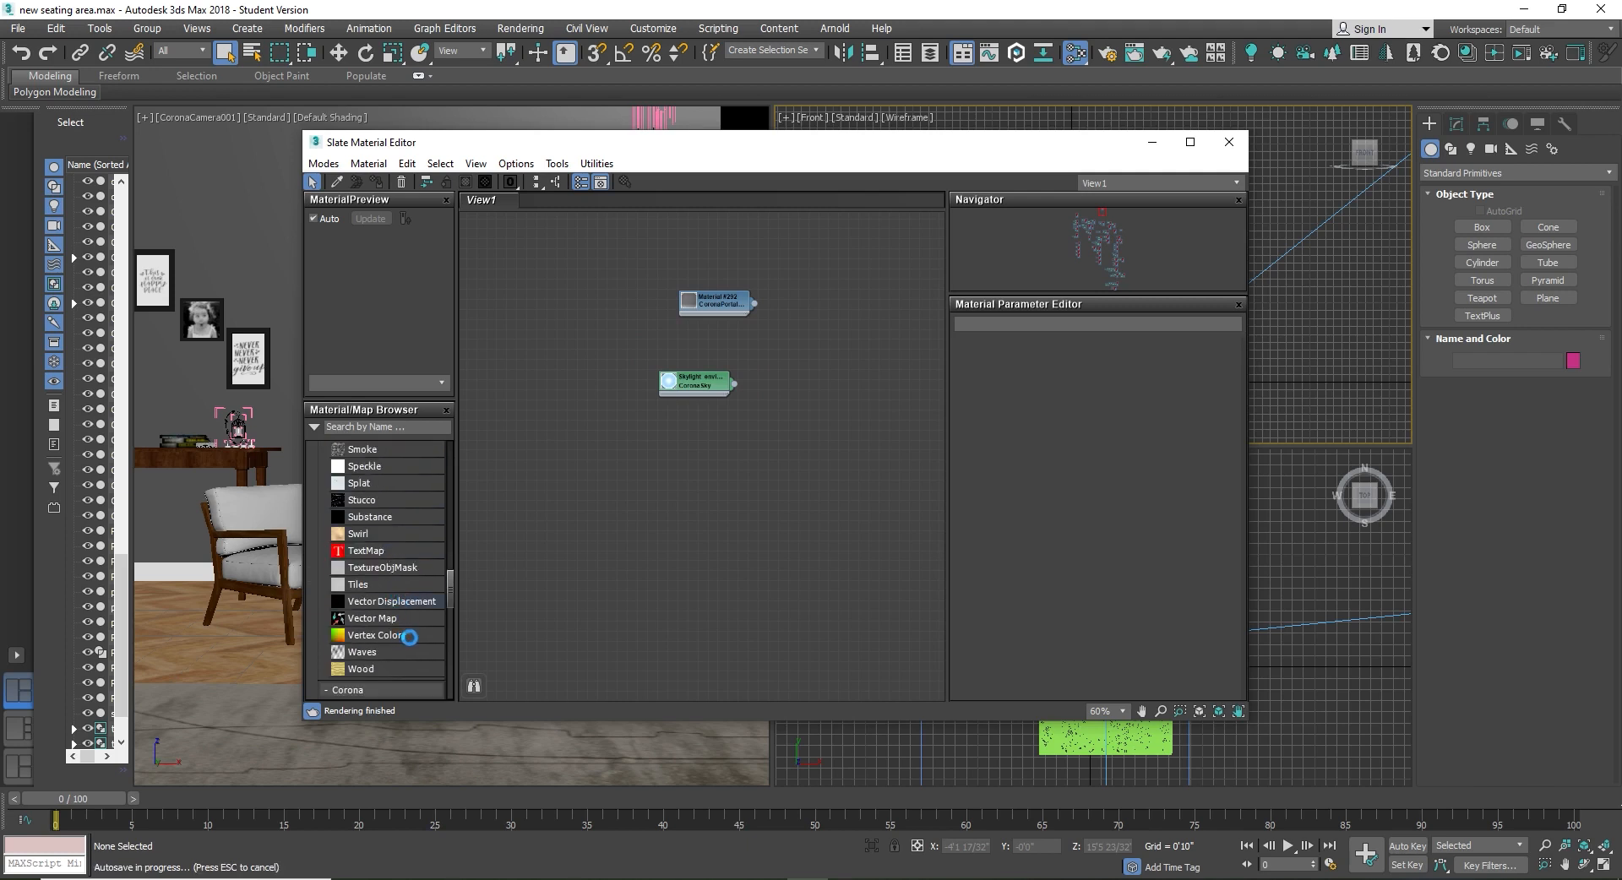
{"action": "scroll", "coordinate": [415, 595], "scroll_direction": "down", "scroll_amount": 2}
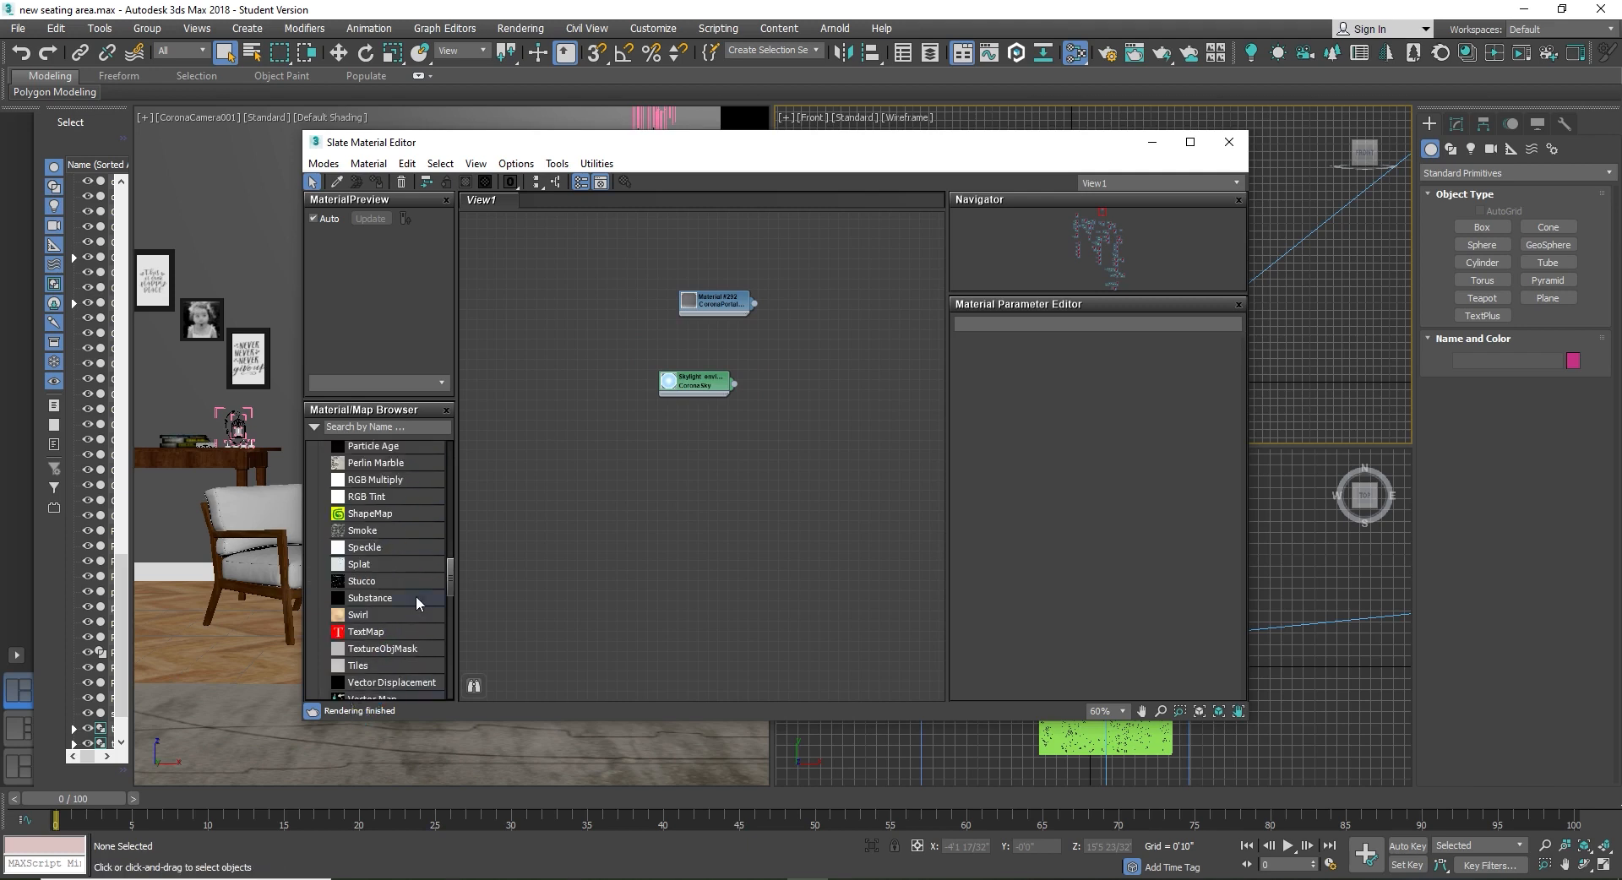
{"action": "scroll", "coordinate": [389, 612], "scroll_direction": "down", "scroll_amount": 4}
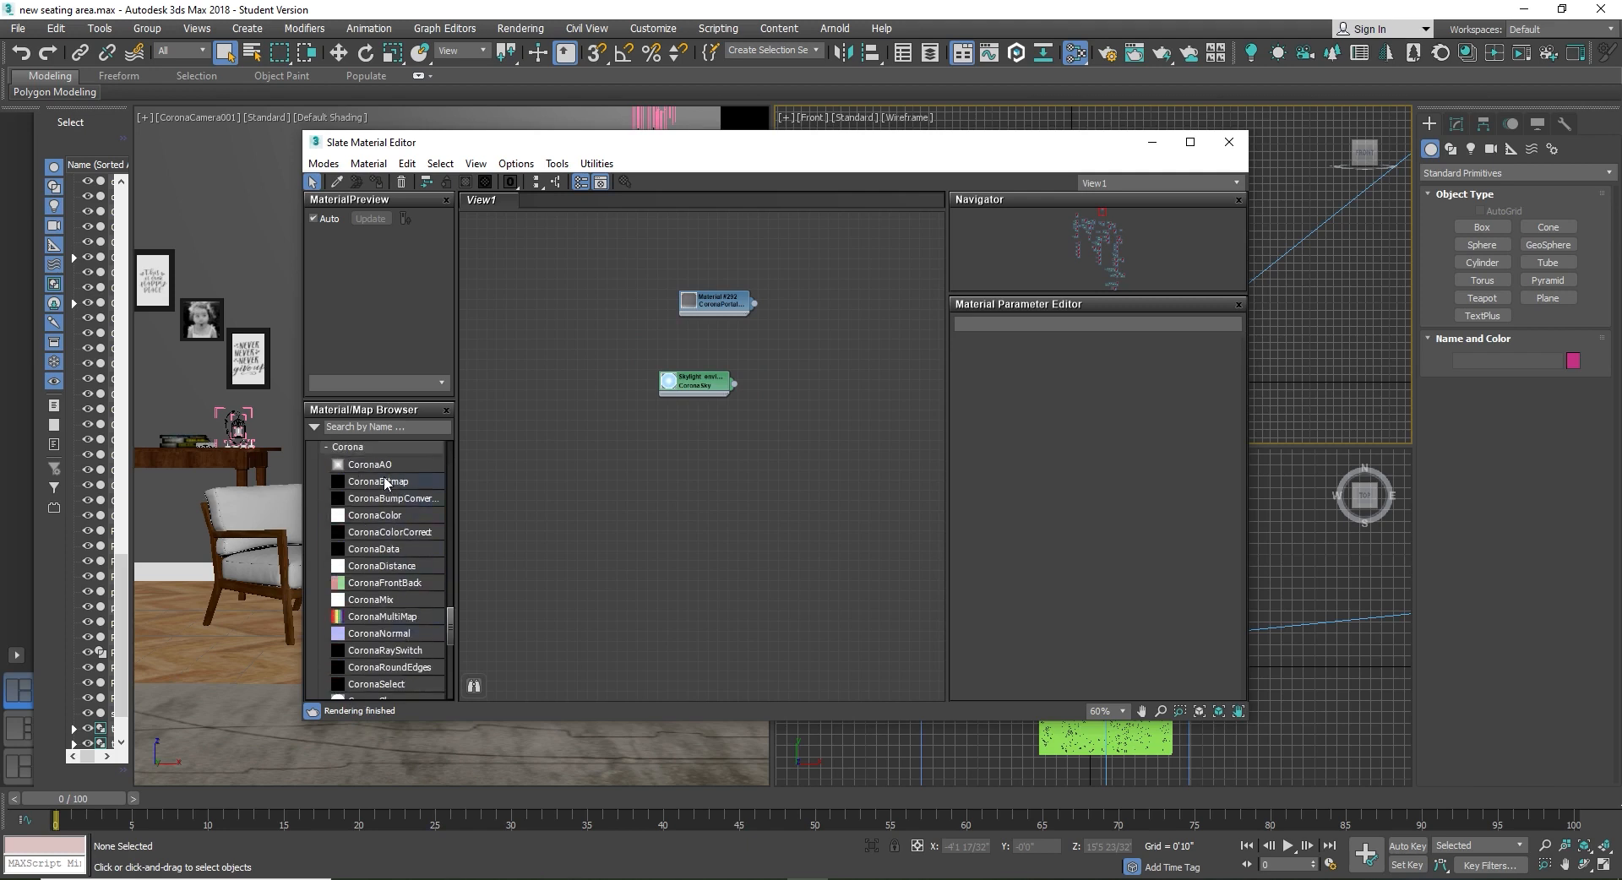
{"action": "left_click_drag", "start_coordinate": [726, 477], "coordinate": [854, 562]}
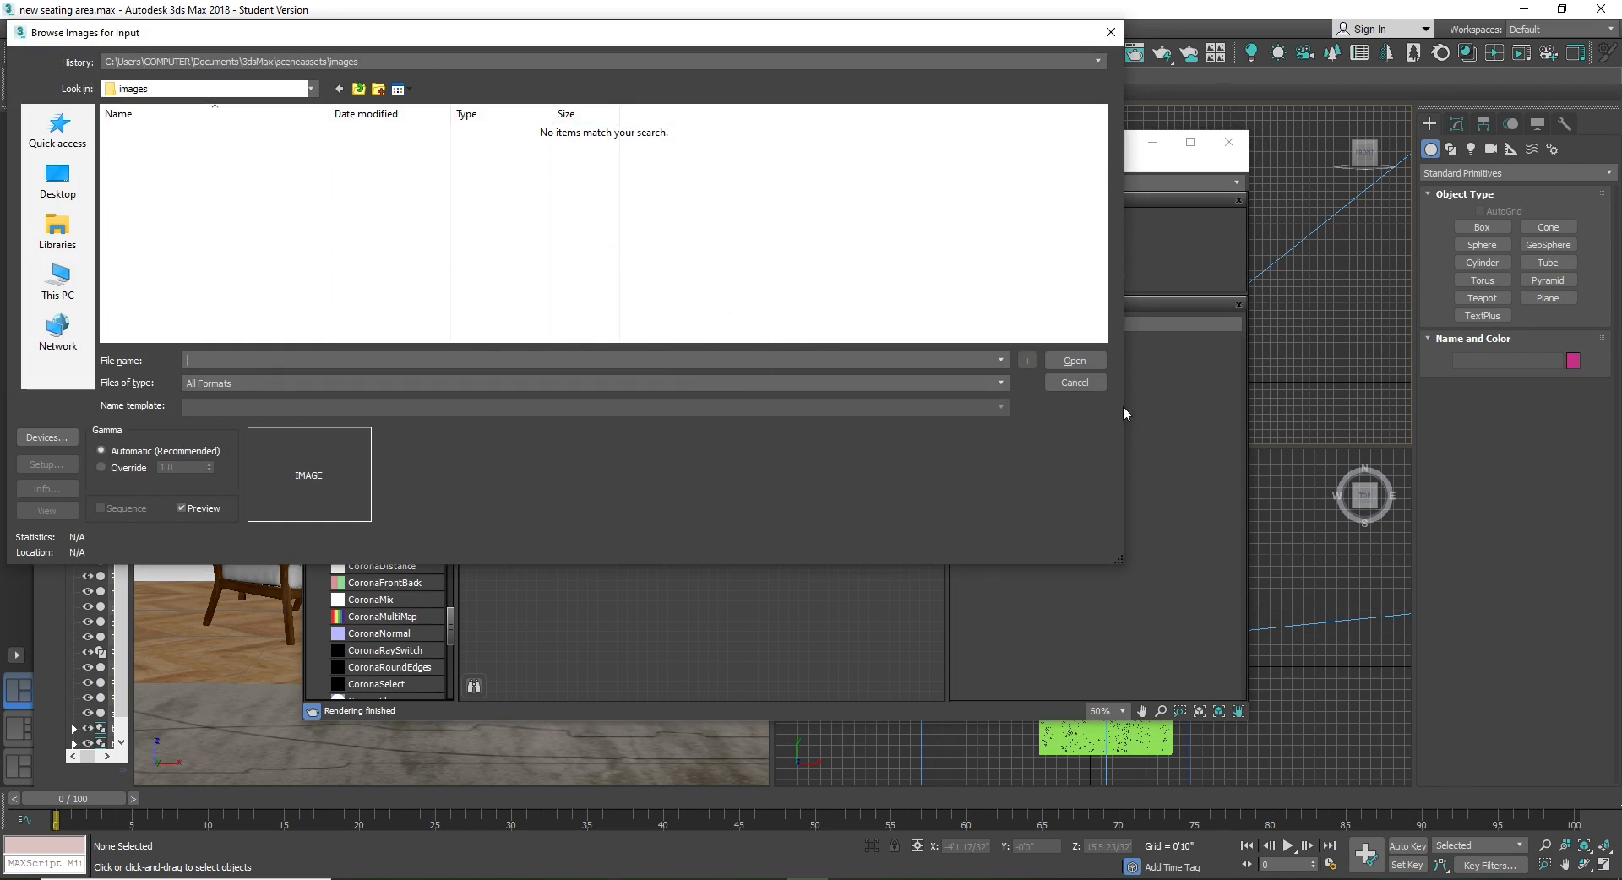
{"action": "left_click", "coordinate": [1075, 383]}
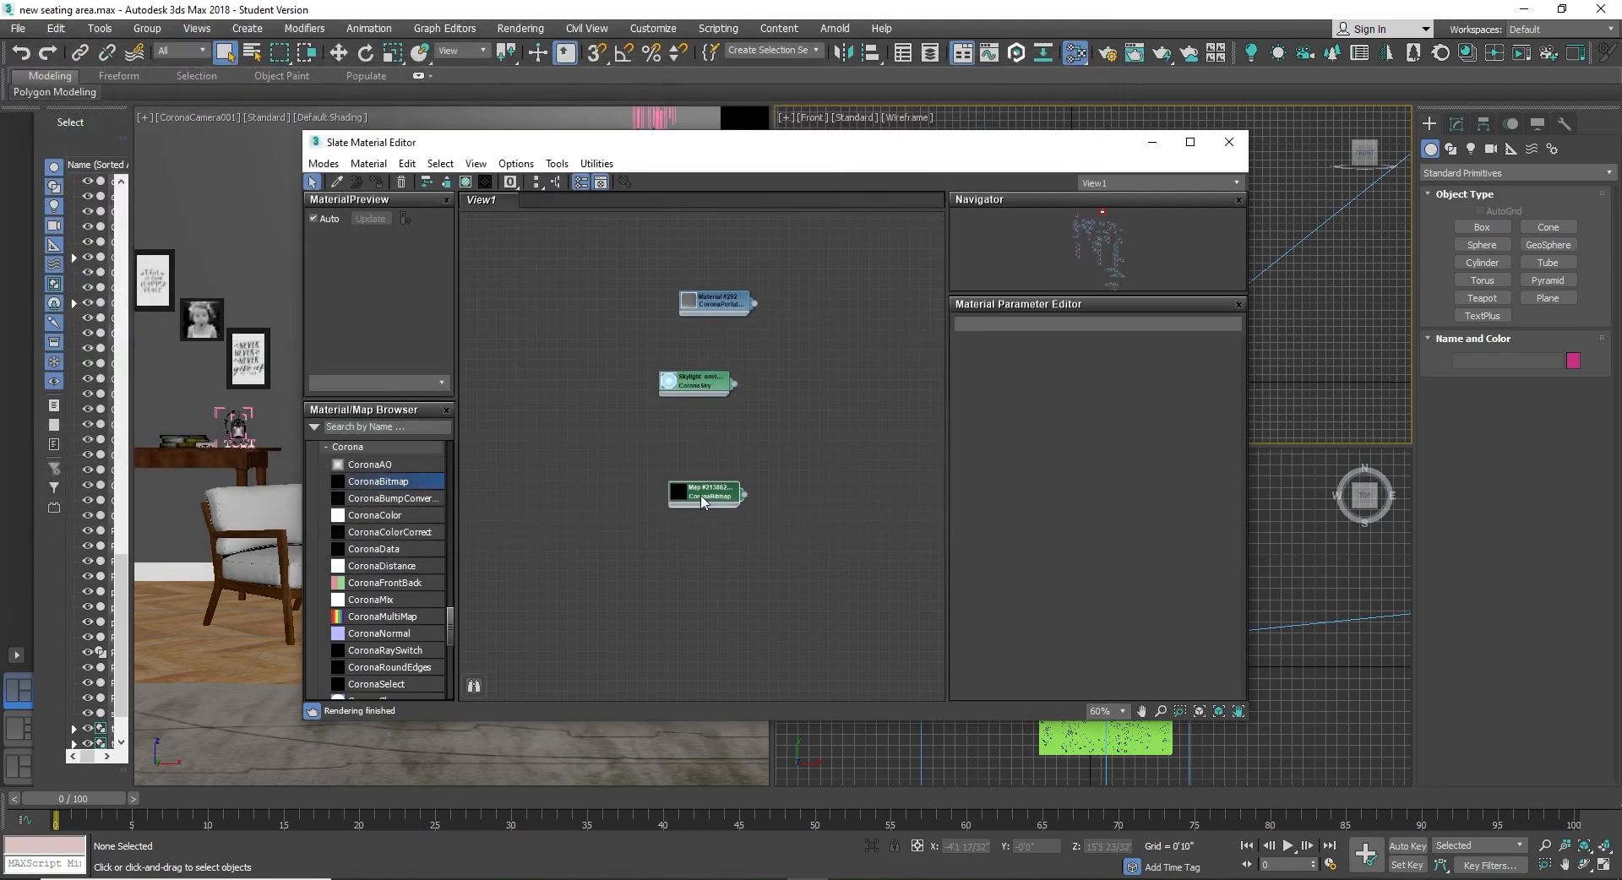
Step: Load misty_dawn_4k.exr from E:\MY WORKS\HDRI IMAGE\EVNG into the CoronaBitmap node
{"action": "double_click", "coordinate": [701, 497]}
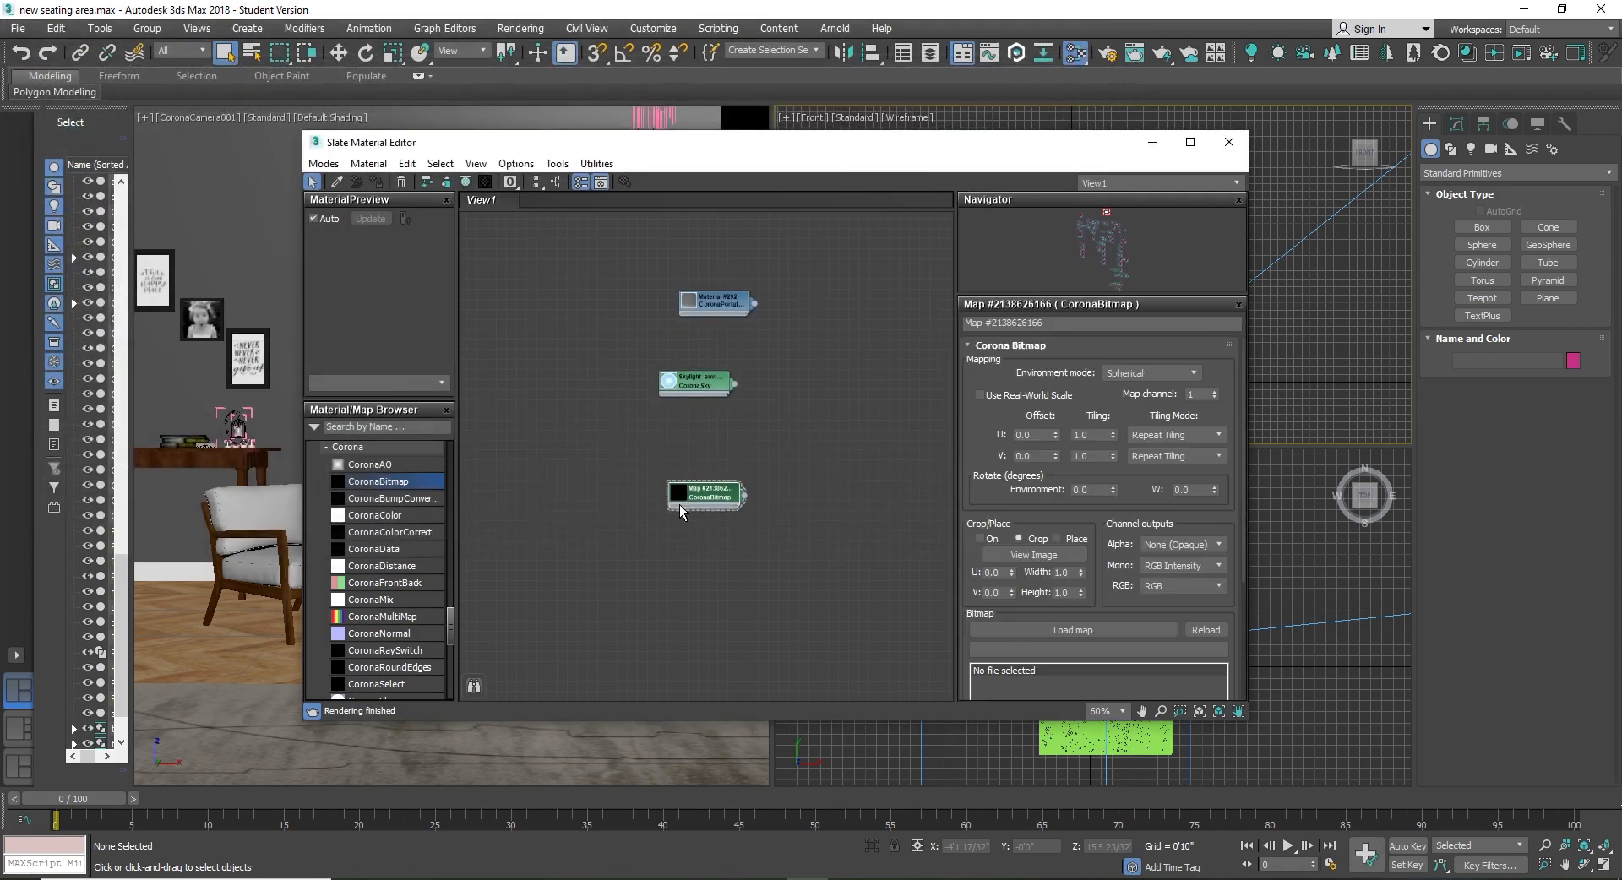
{"action": "left_click", "coordinate": [1000, 630]}
{"action": "left_click", "coordinate": [312, 89]}
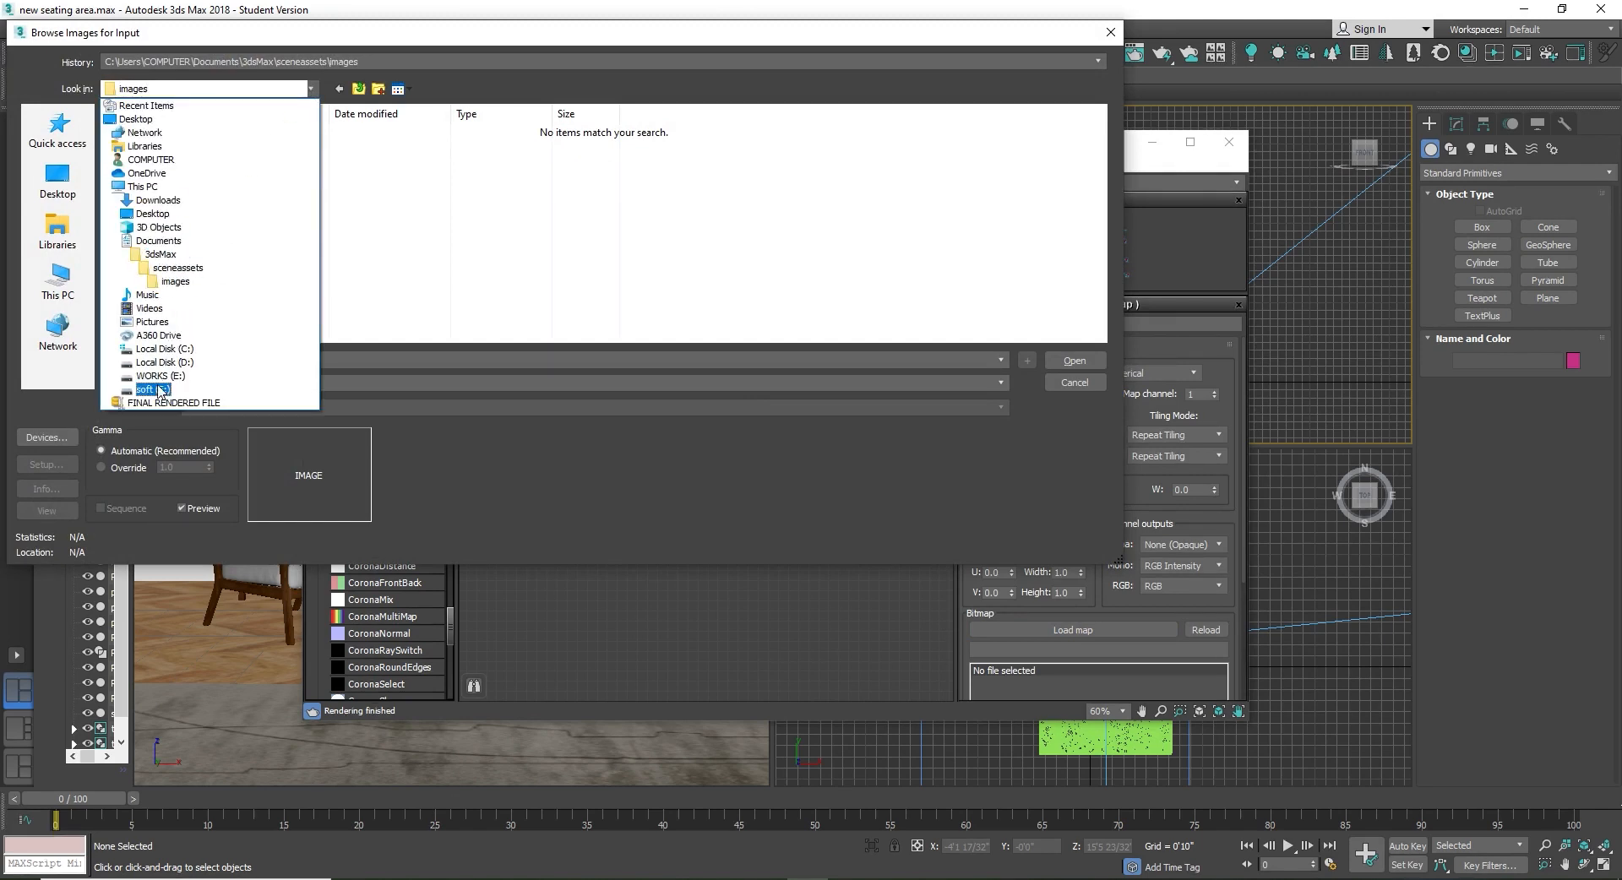
{"action": "left_click", "coordinate": [154, 376]}
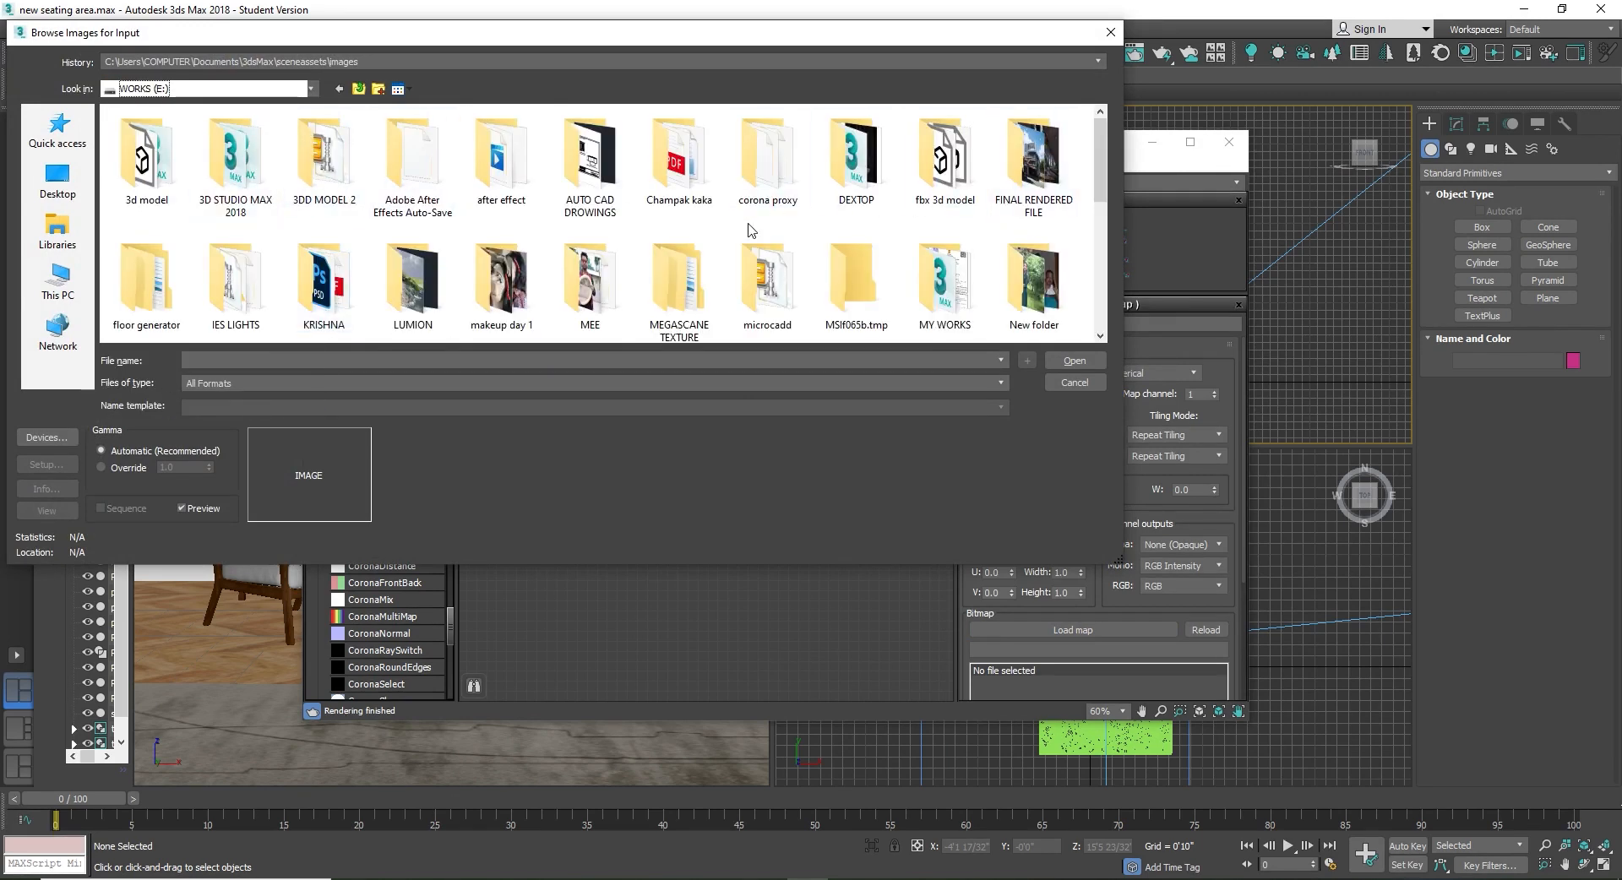
{"action": "double_click", "coordinate": [936, 302]}
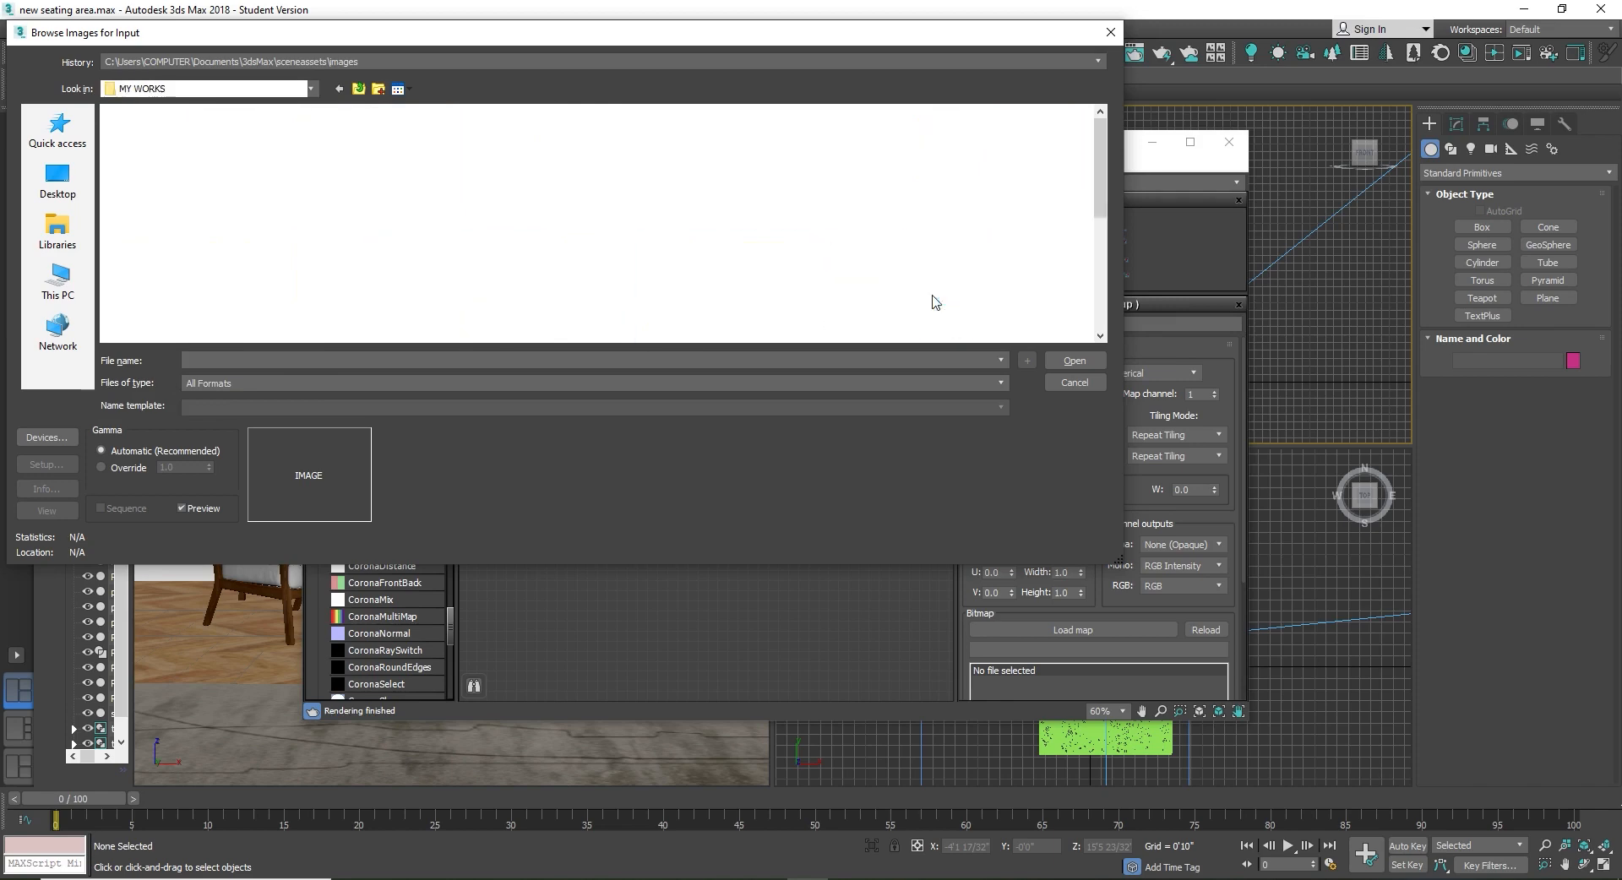
{"action": "double_click", "coordinate": [590, 160]}
{"action": "double_click", "coordinate": [145, 156]}
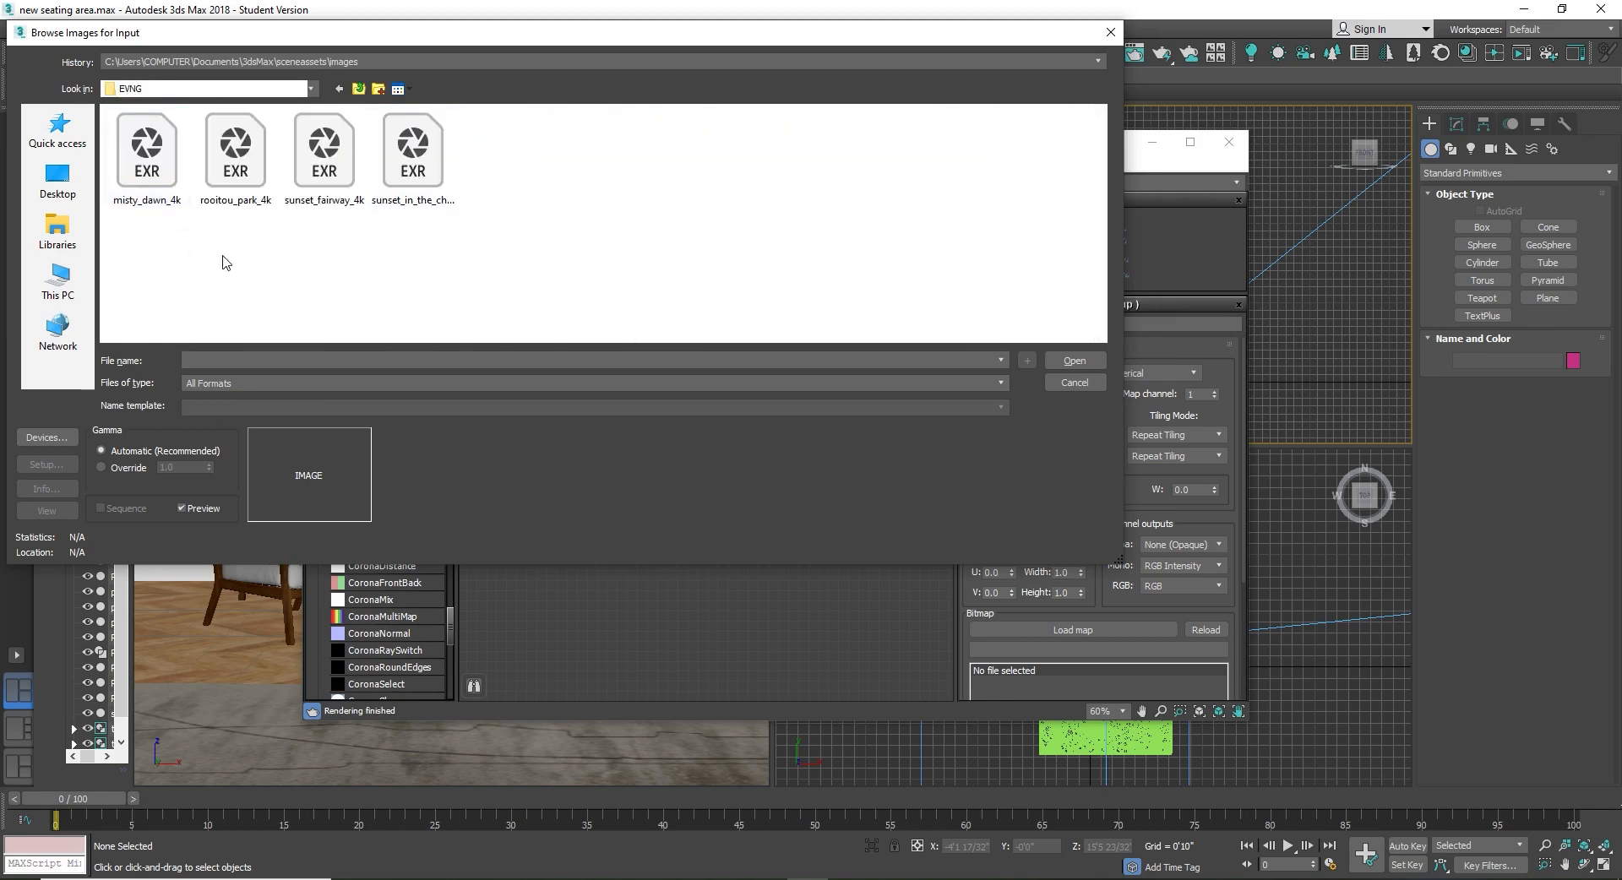
{"action": "left_click", "coordinate": [169, 199]}
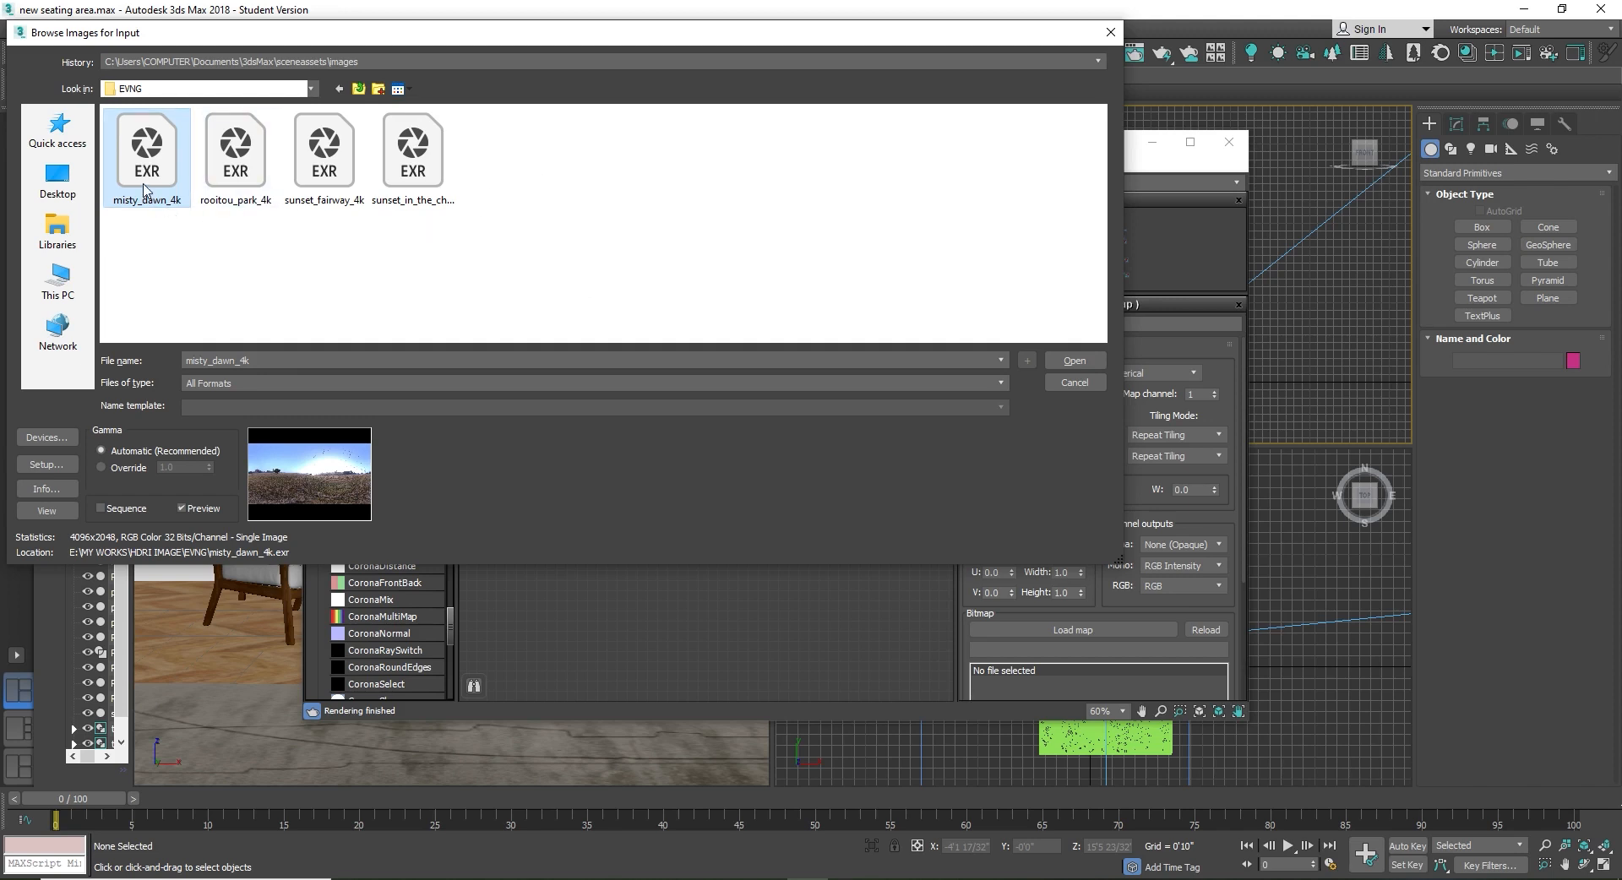
{"action": "left_click", "coordinate": [417, 208]}
{"action": "left_click", "coordinate": [1071, 360]}
{"action": "left_click", "coordinate": [330, 391]}
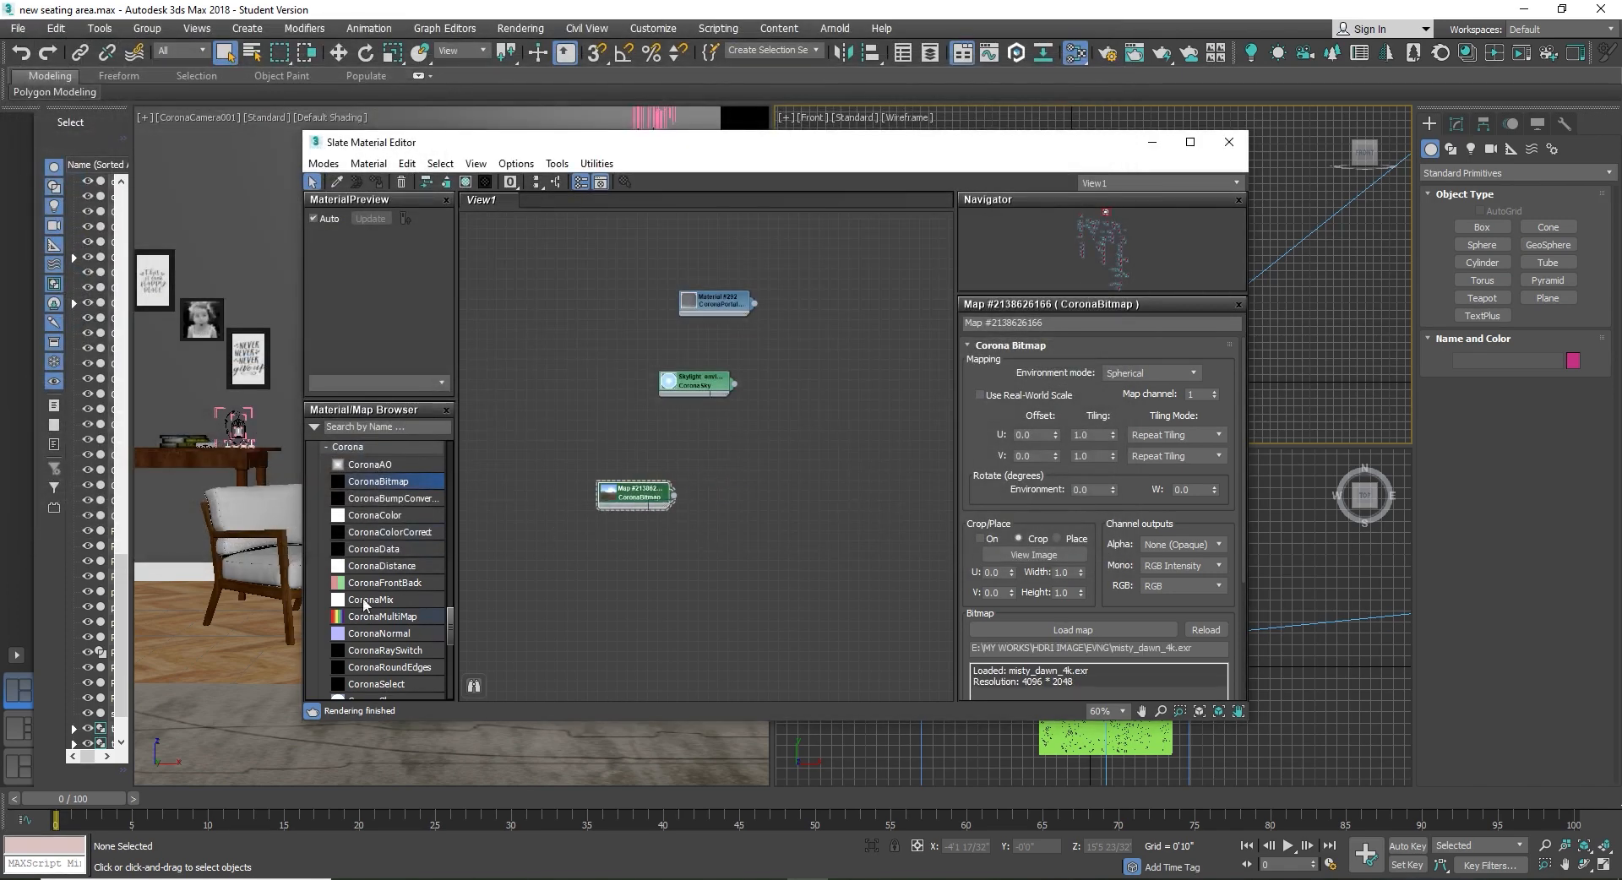
Step: Add a CoronaColorCorrect node beside the CoronaBitmap and wire the bitmap's output to its input
{"action": "left_click_drag", "start_coordinate": [380, 537], "coordinate": [714, 478]}
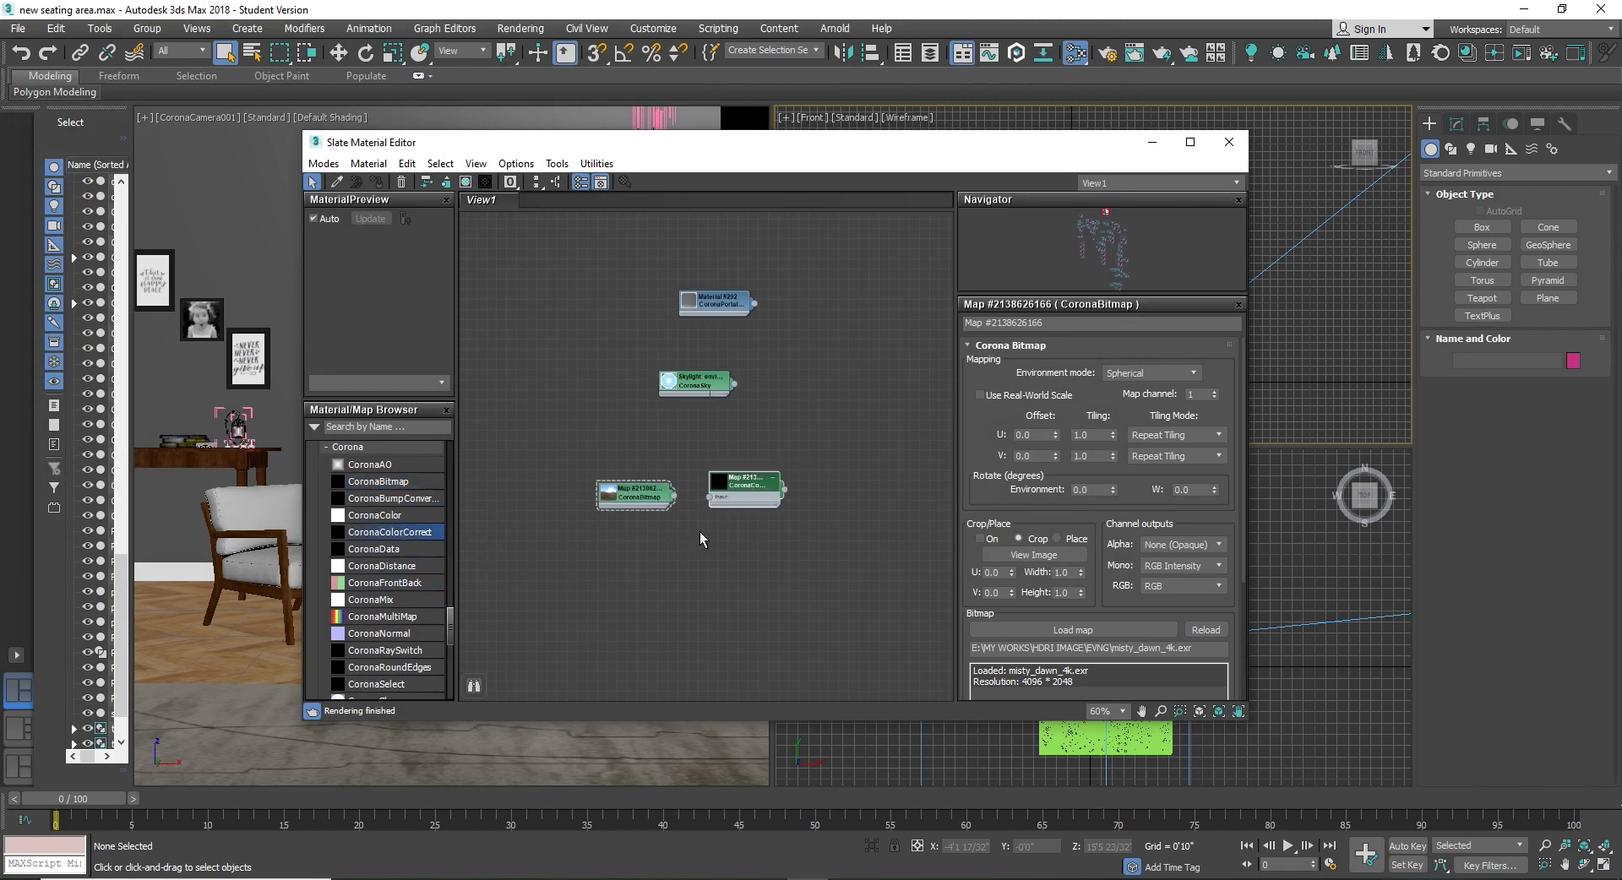
{"action": "left_click_drag", "start_coordinate": [671, 500], "coordinate": [651, 500]}
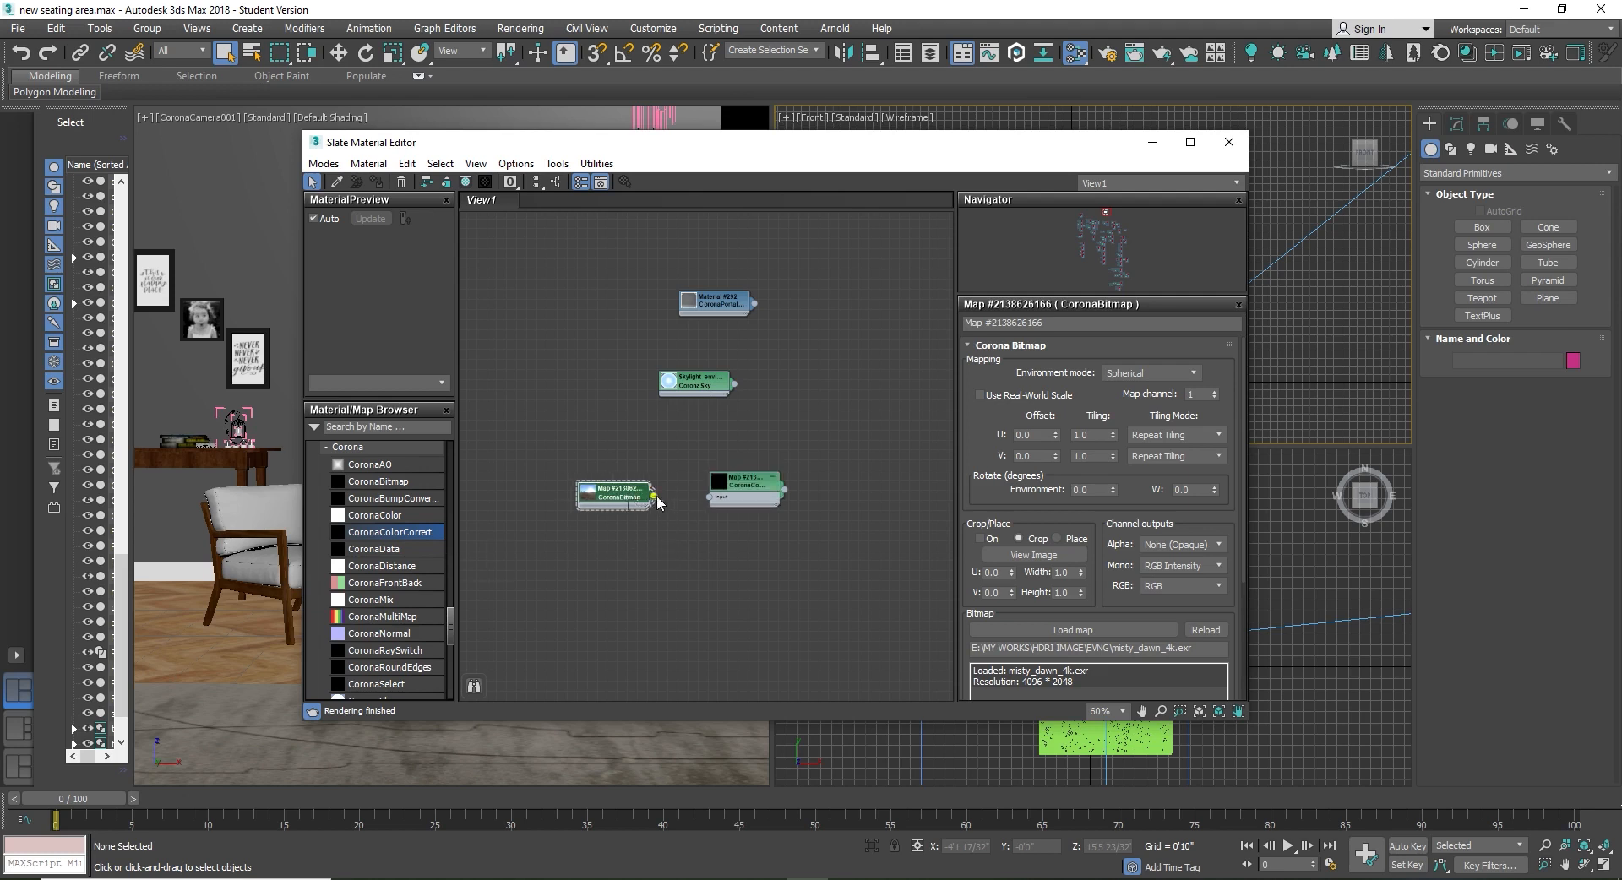
{"action": "left_click_drag", "start_coordinate": [711, 502], "coordinate": [729, 487]}
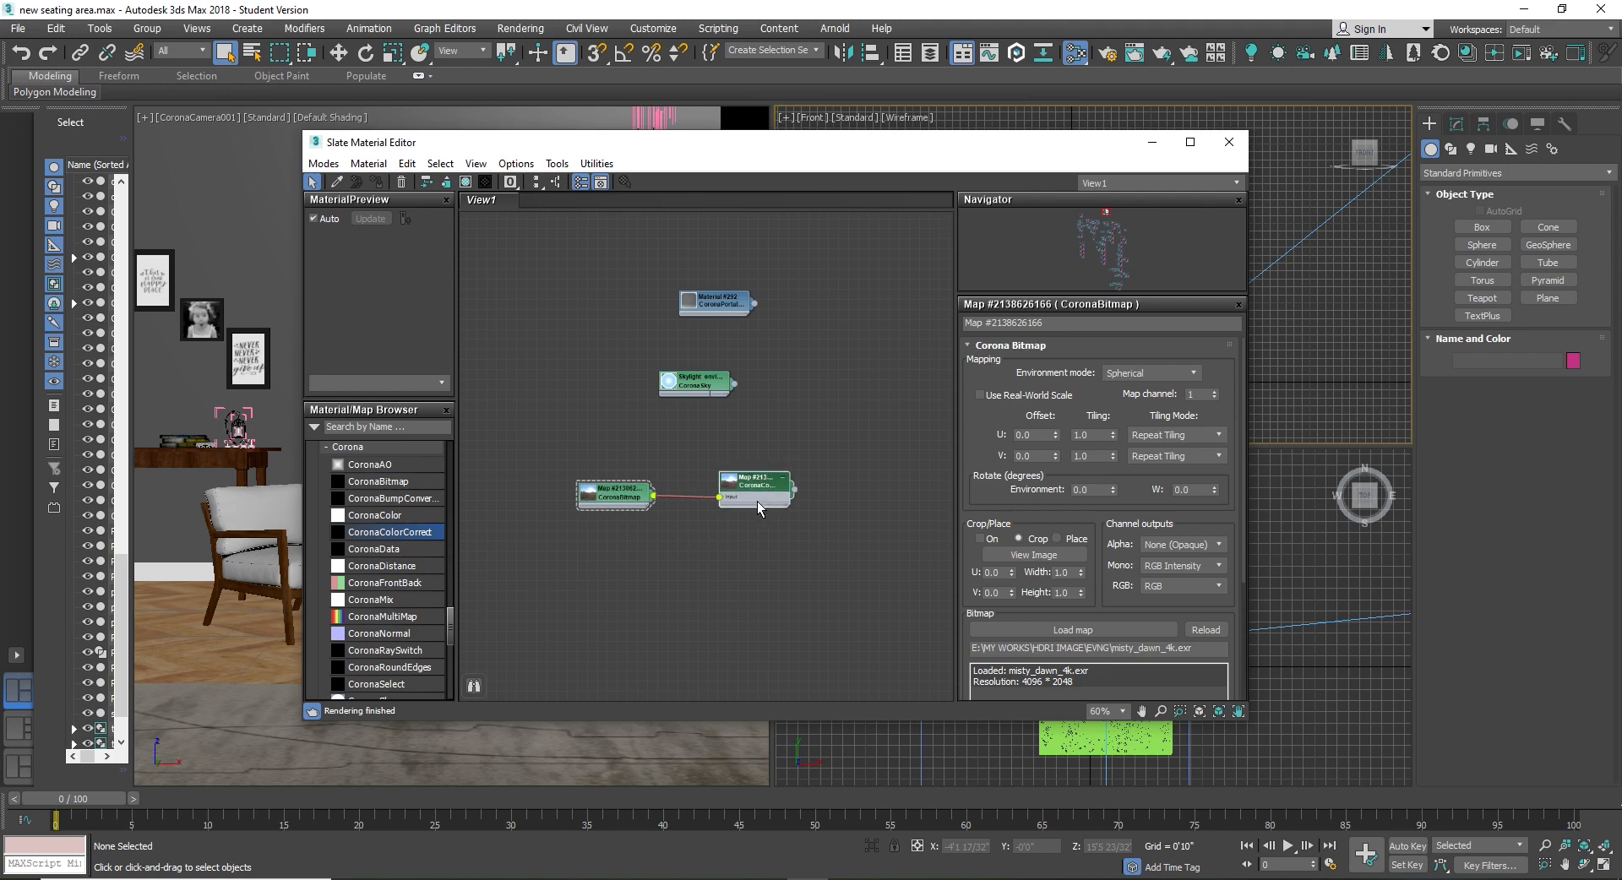
{"action": "left_click_drag", "start_coordinate": [623, 499], "coordinate": [642, 486]}
Step: Start an interactive Corona render of the camera view and arrange the frame buffer beside the Slate Material Editor
{"action": "double_click", "coordinate": [748, 490]}
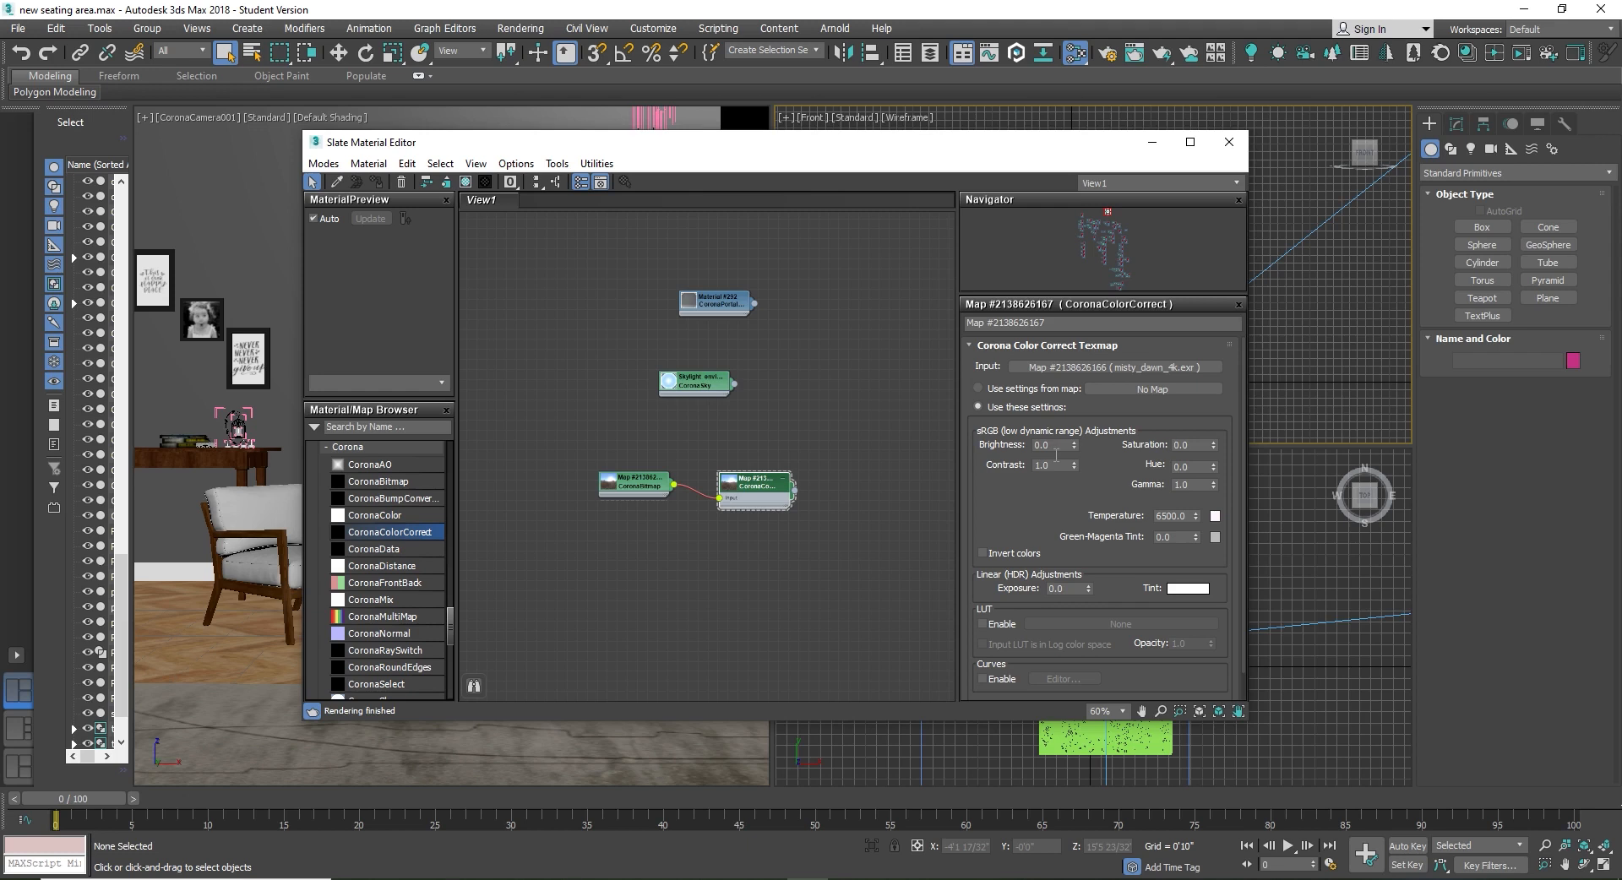
{"action": "double_click", "coordinate": [642, 487]}
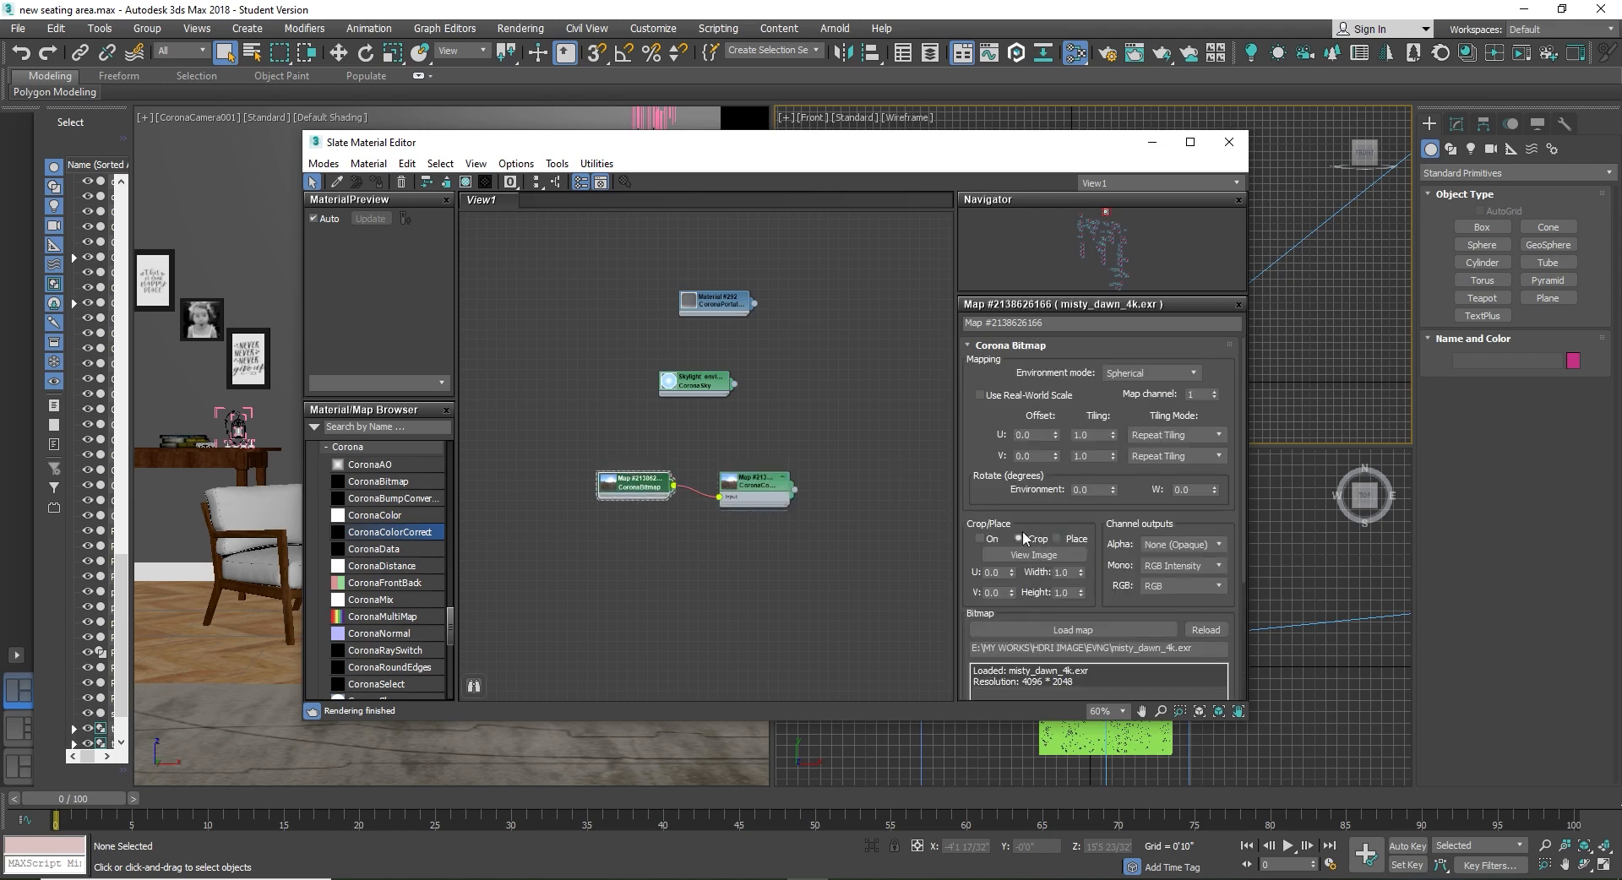
{"action": "left_click_drag", "start_coordinate": [905, 145], "coordinate": [1307, 321]}
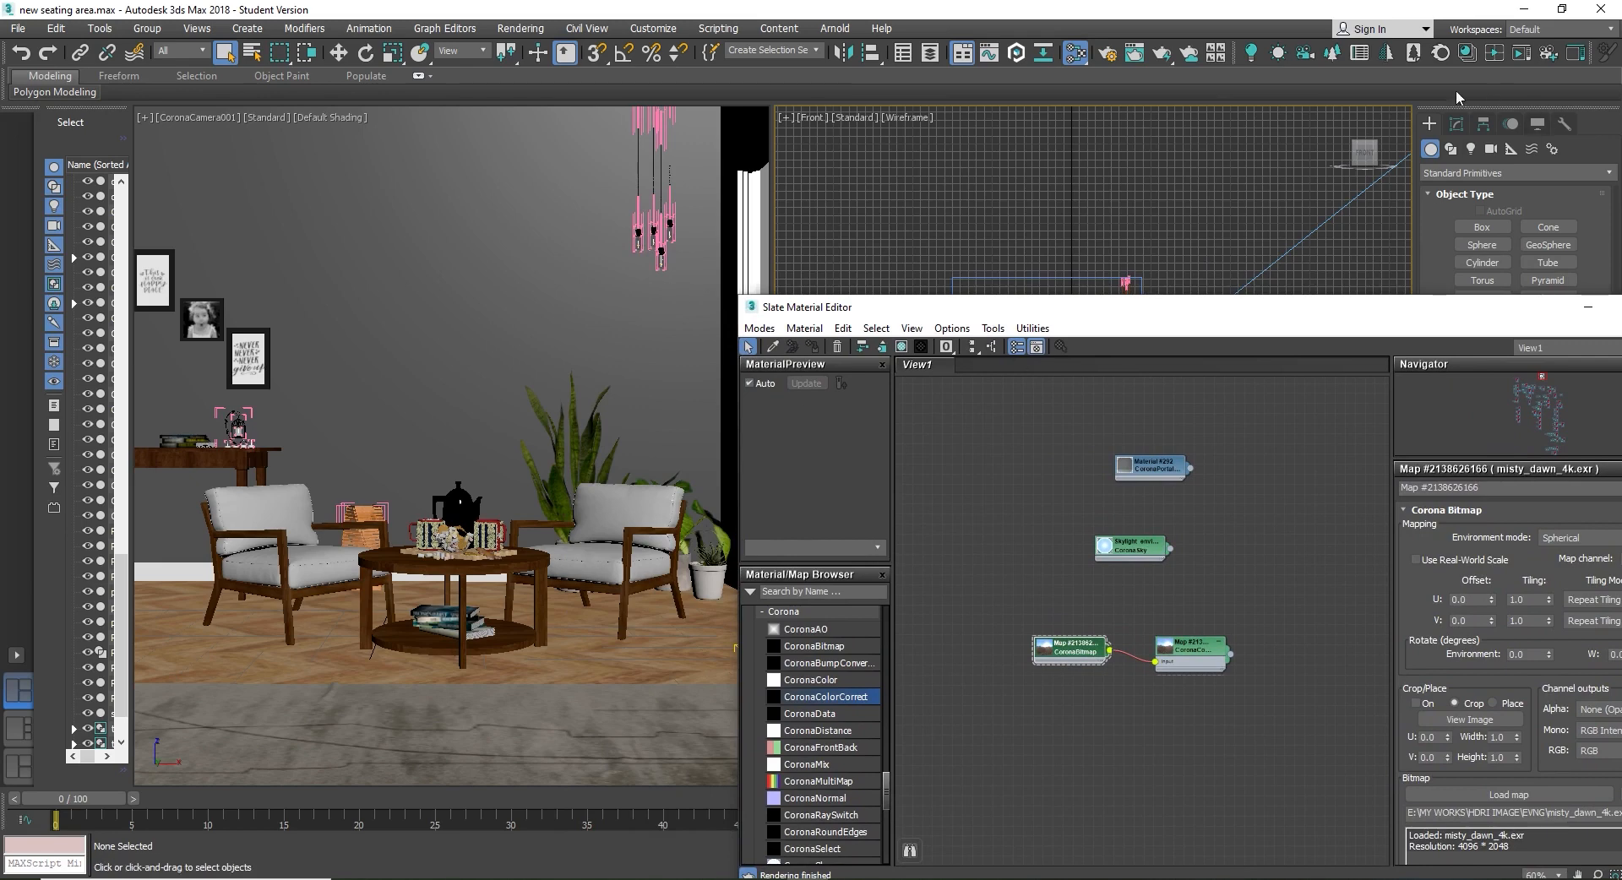
{"action": "left_click", "coordinate": [1521, 53]}
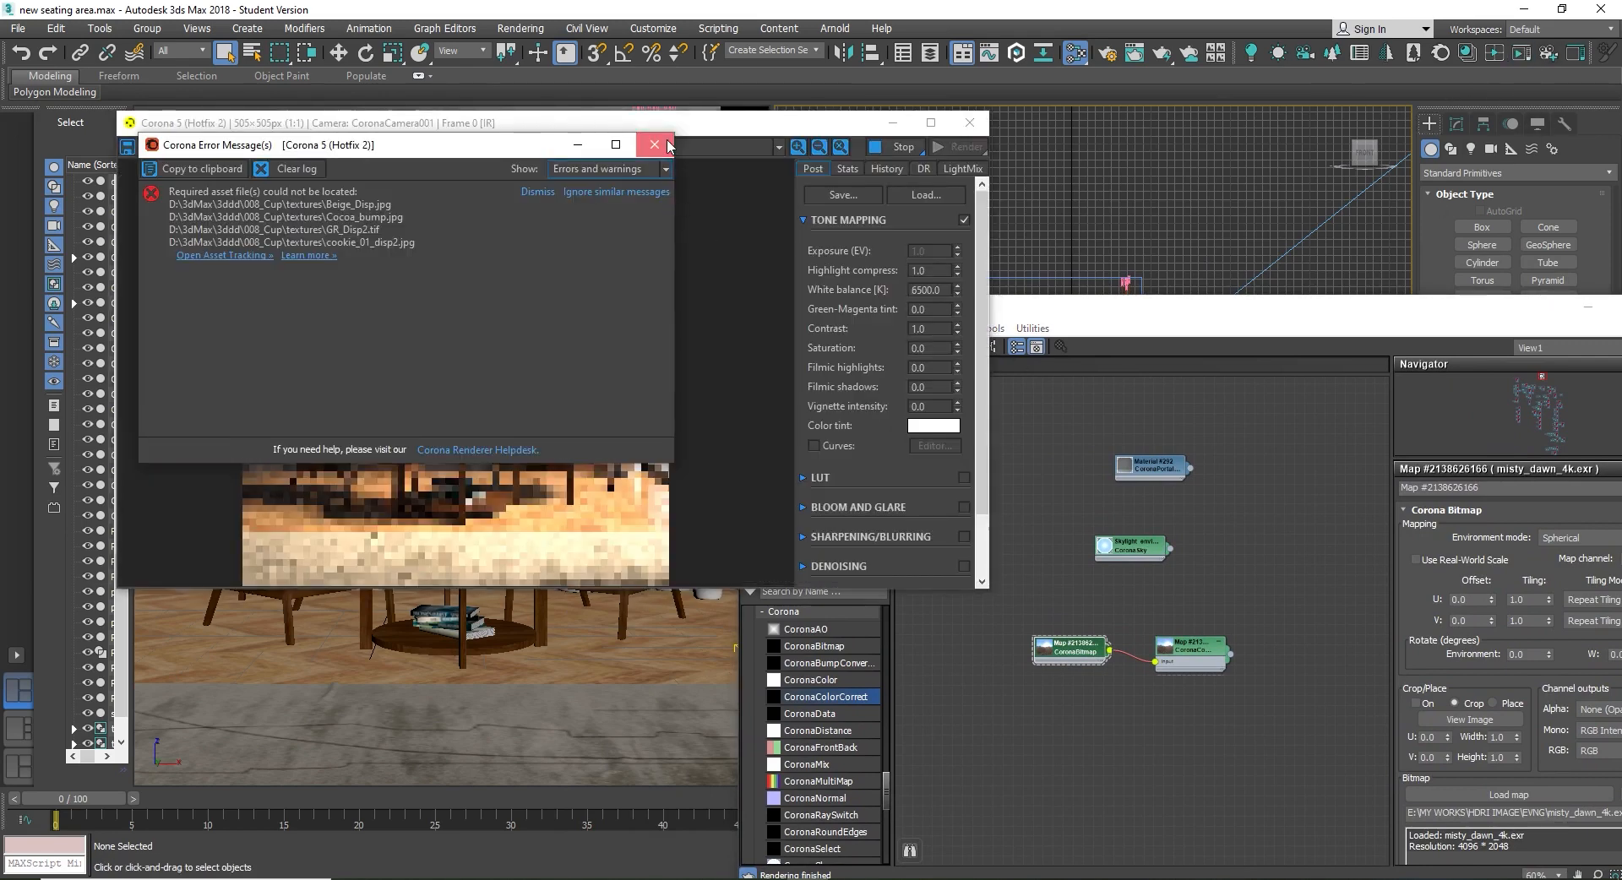
{"action": "left_click_drag", "start_coordinate": [702, 135], "coordinate": [585, 117]}
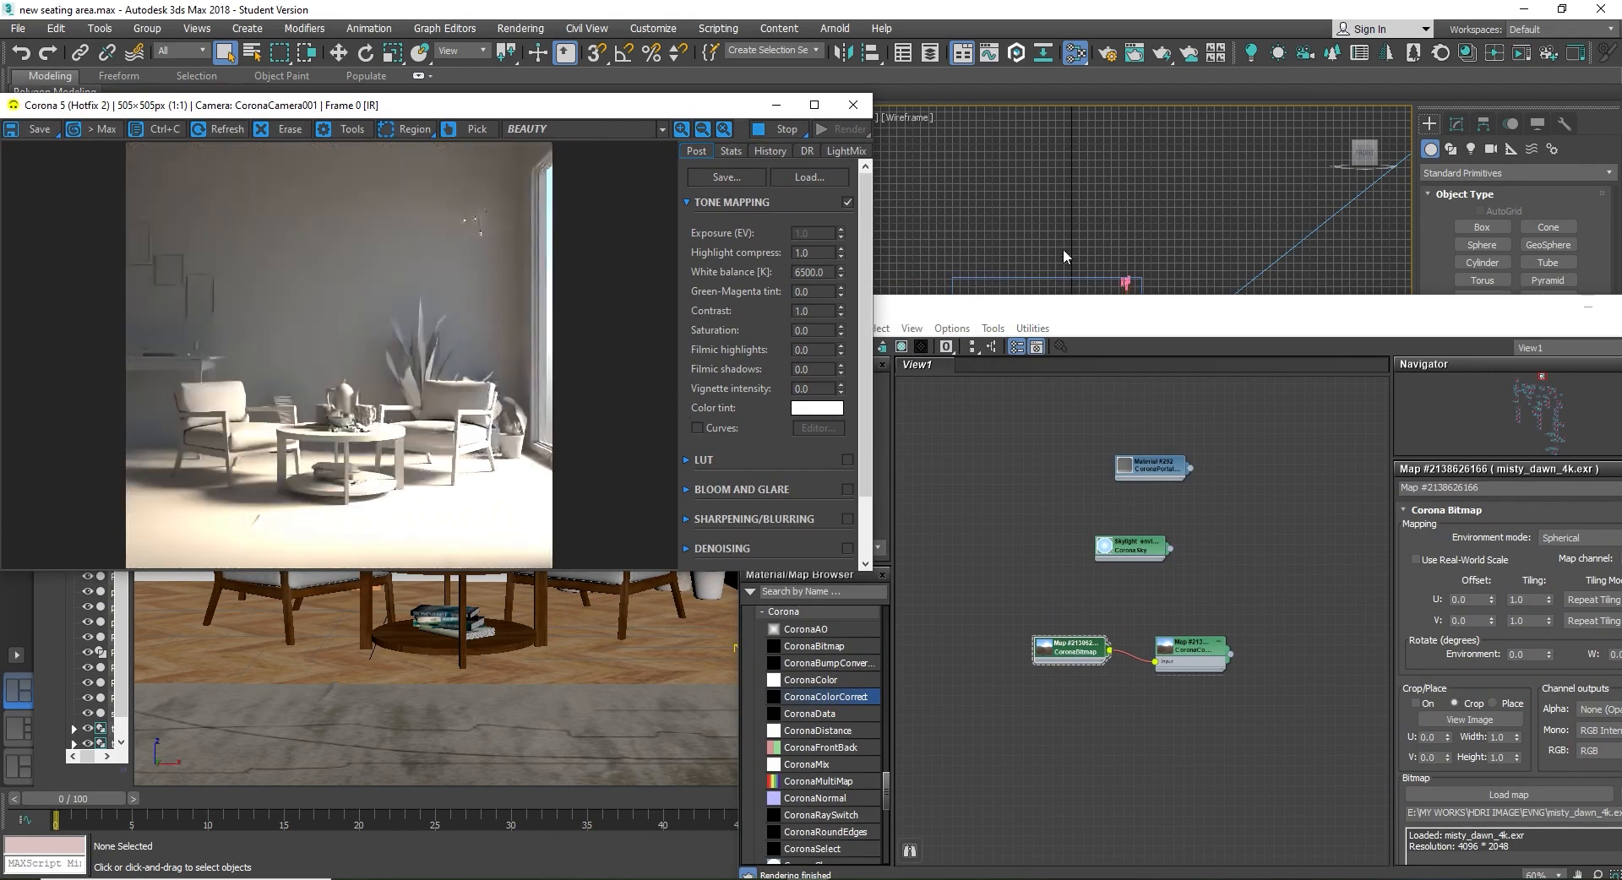
{"action": "left_click_drag", "start_coordinate": [1204, 307], "coordinate": [1123, 306]}
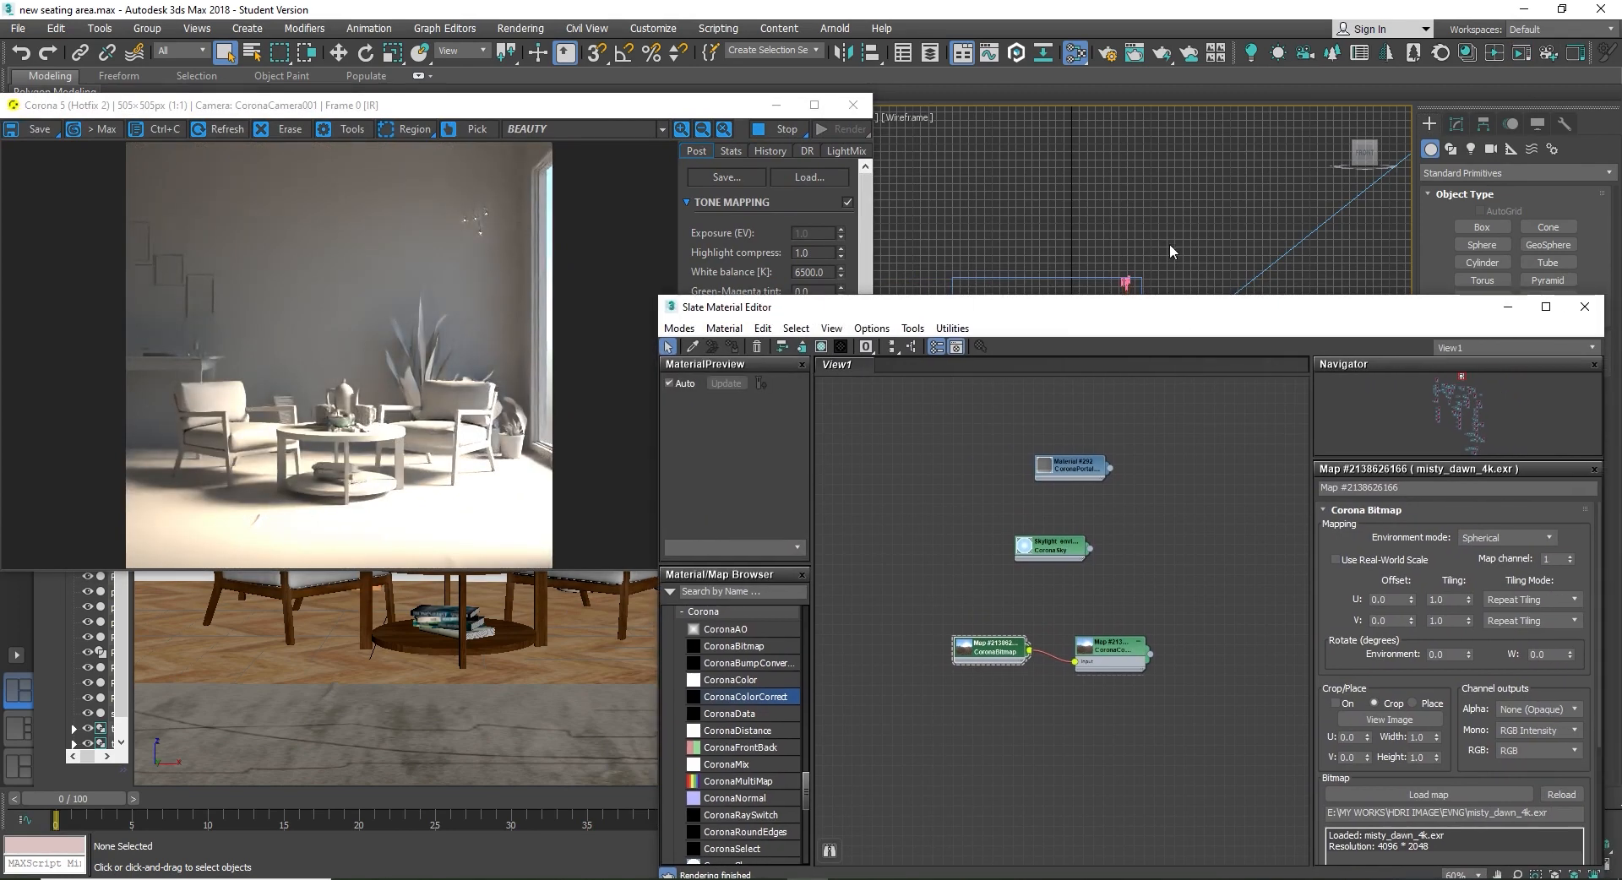
Step: Assign the CoronaColorCorrect map as the scene's environment map, replacing the CoronaSky map in Environment and Effects
{"action": "key", "text": "8"}
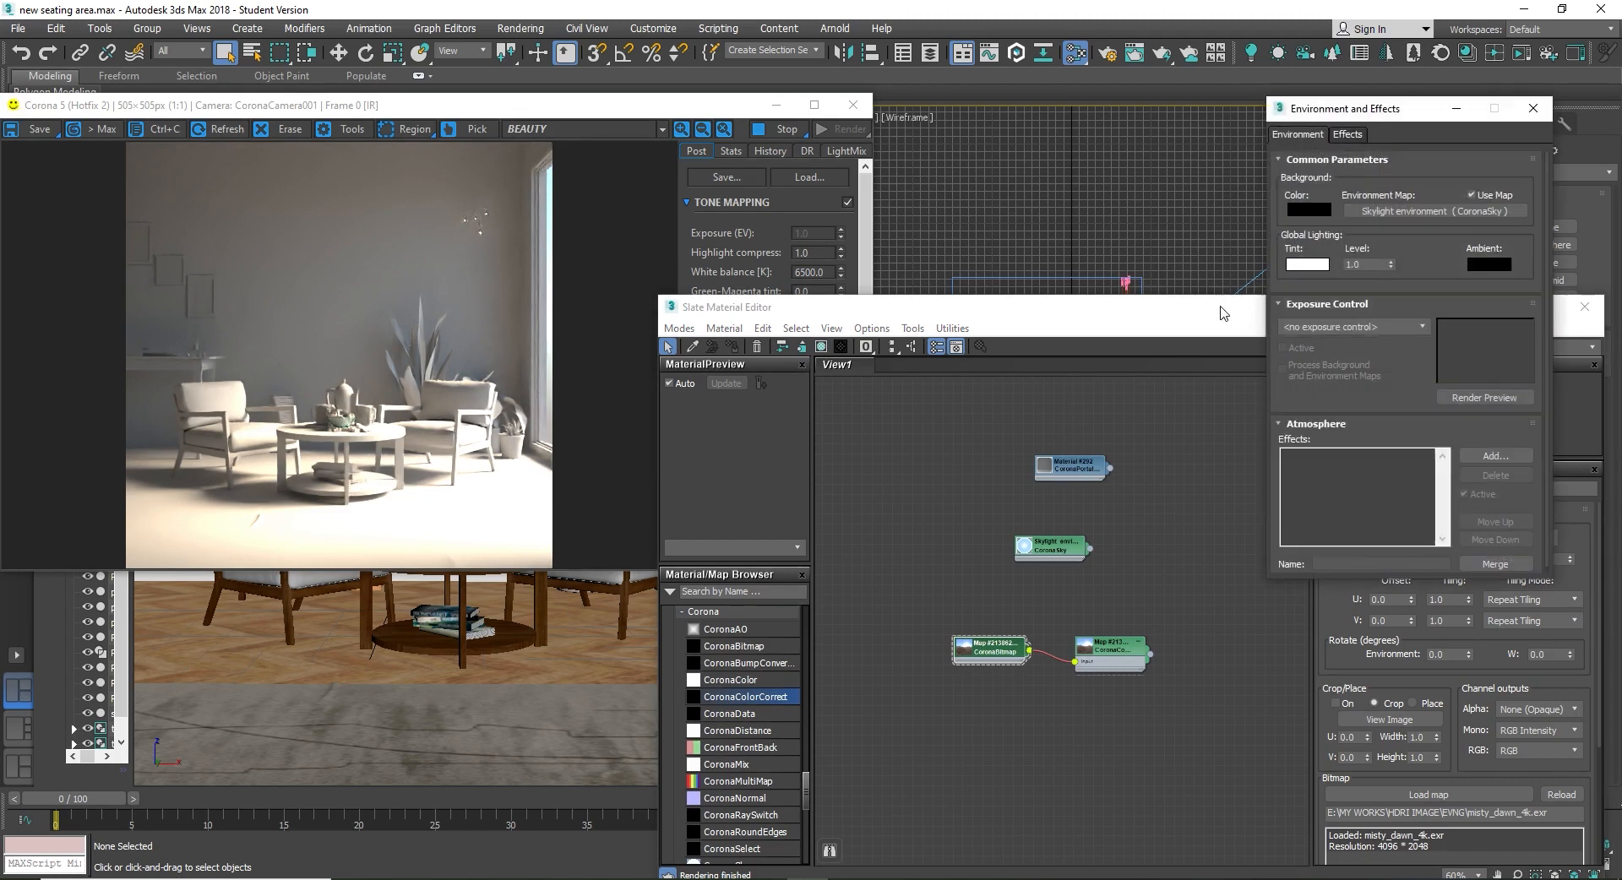
{"action": "left_click", "coordinate": [1139, 323]}
{"action": "left_click_drag", "start_coordinate": [1136, 321], "coordinate": [1071, 321]}
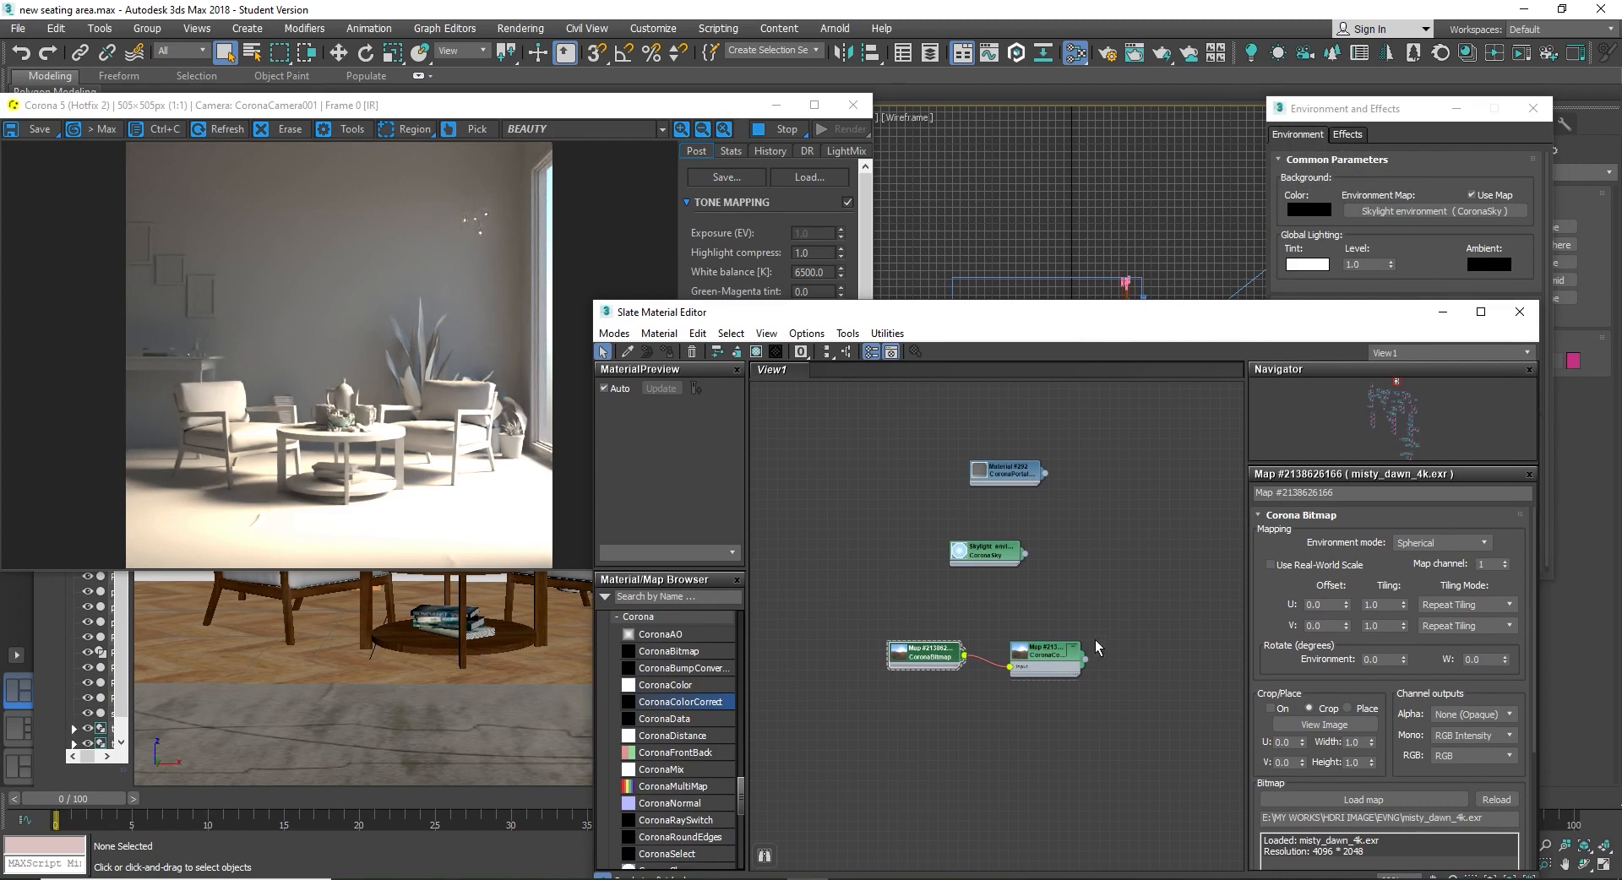
{"action": "left_click_drag", "start_coordinate": [1085, 659], "coordinate": [1411, 215]}
{"action": "left_click", "coordinate": [1376, 395]}
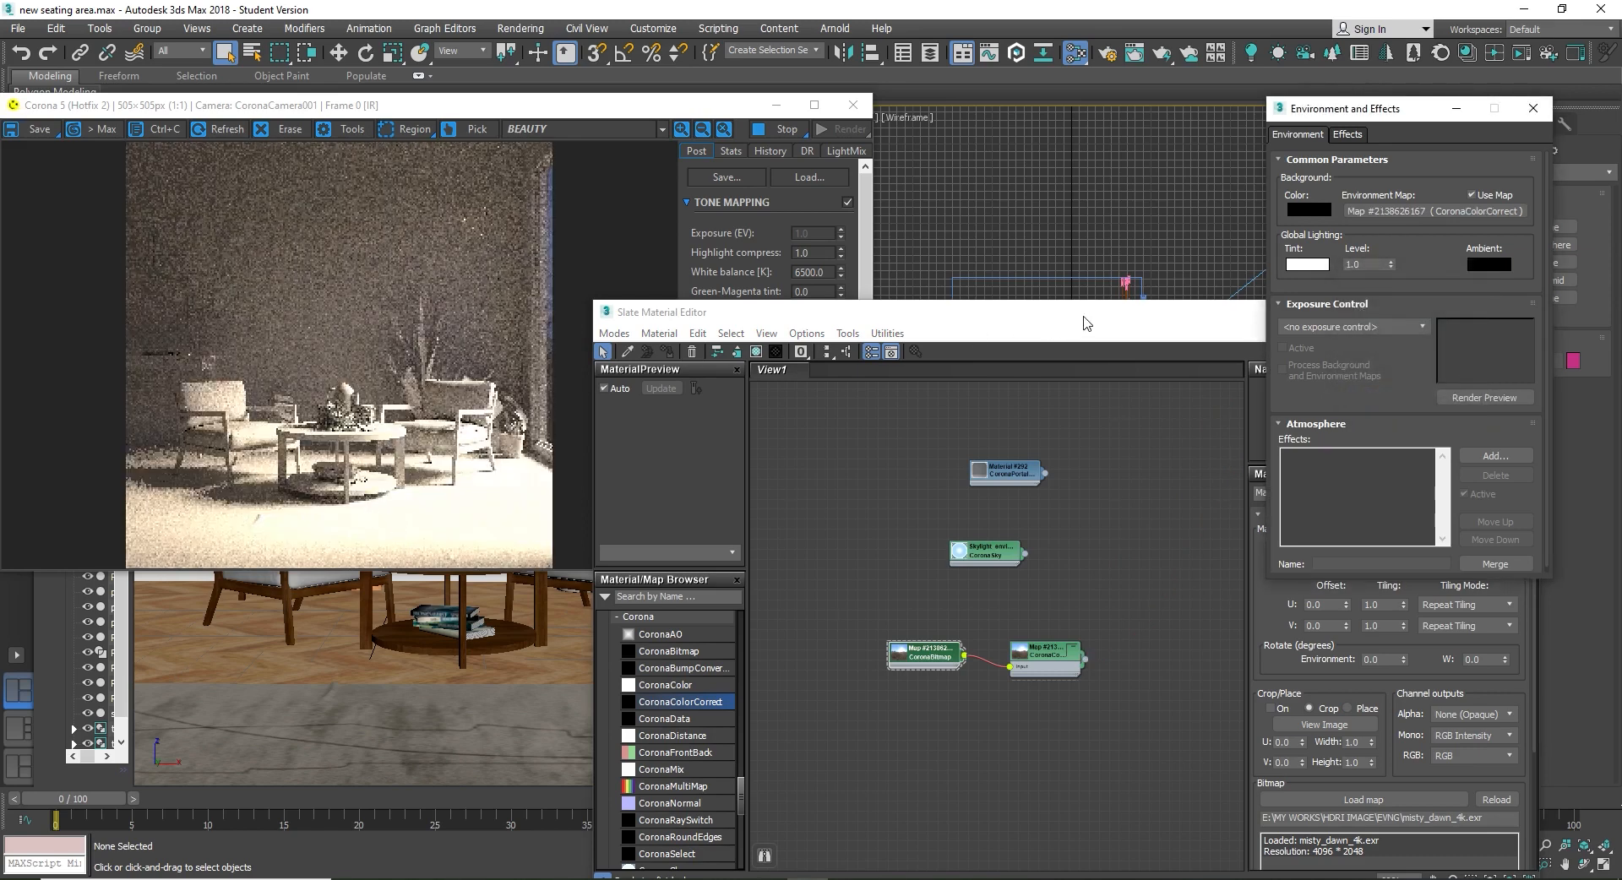
{"action": "left_click_drag", "start_coordinate": [1085, 323], "coordinate": [984, 361]}
{"action": "left_click", "coordinate": [1533, 108]}
Step: Select the CoronaSun in the Front viewport and switch the light off
{"action": "left_click_drag", "start_coordinate": [1186, 366], "coordinate": [1124, 435]}
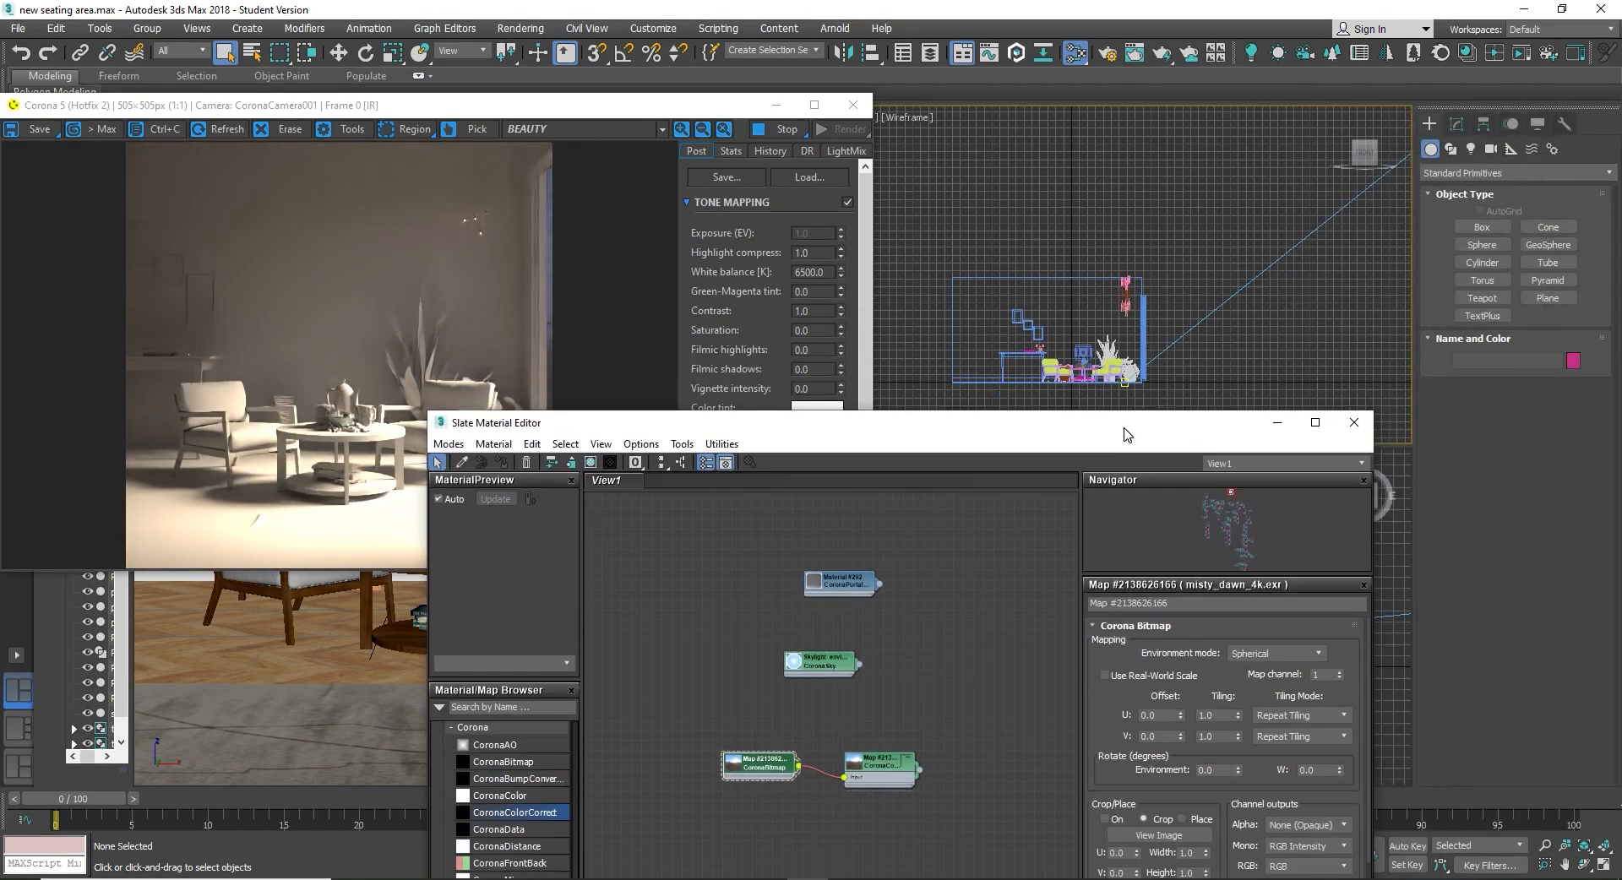
{"action": "scroll", "coordinate": [1285, 303], "scroll_direction": "down", "scroll_amount": 5}
{"action": "left_click", "coordinate": [1246, 295]}
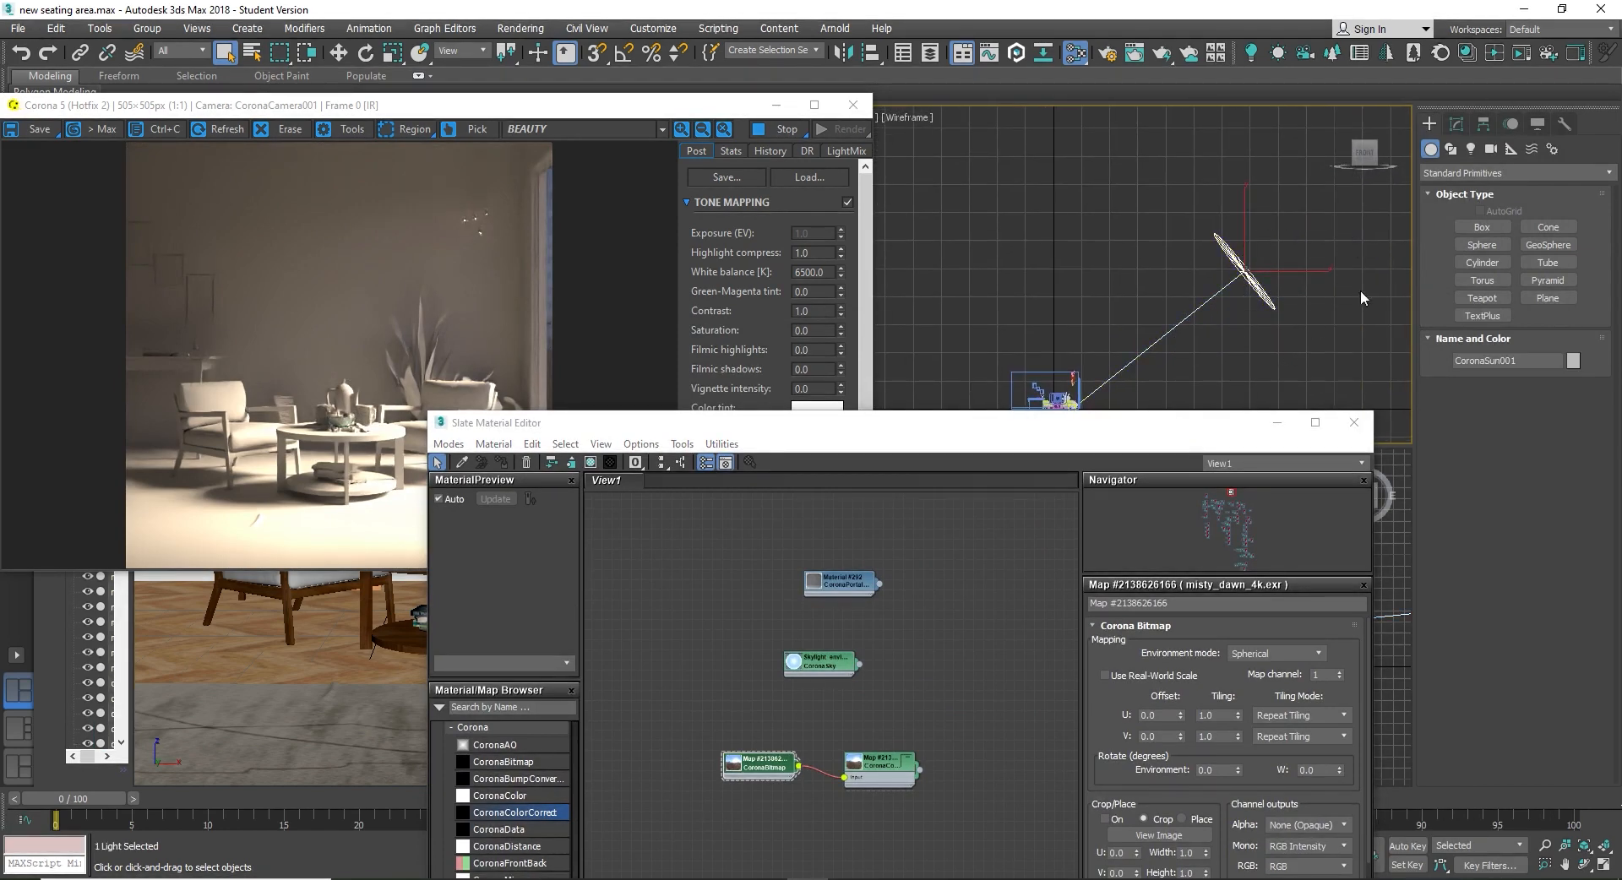
{"action": "left_click", "coordinate": [1455, 124]}
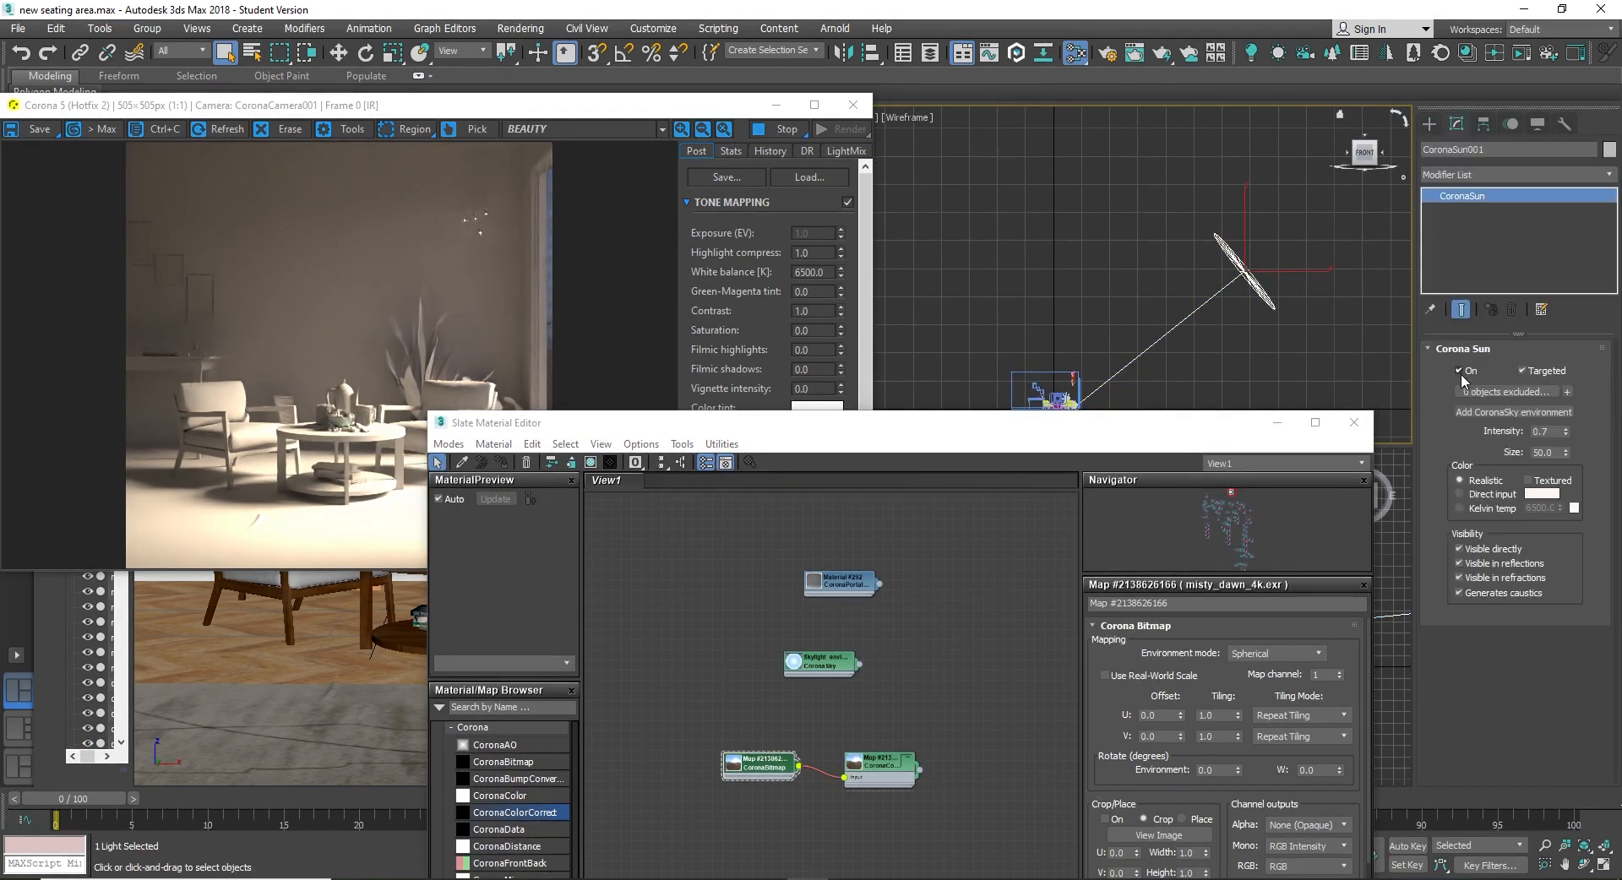
{"action": "left_click", "coordinate": [1459, 370]}
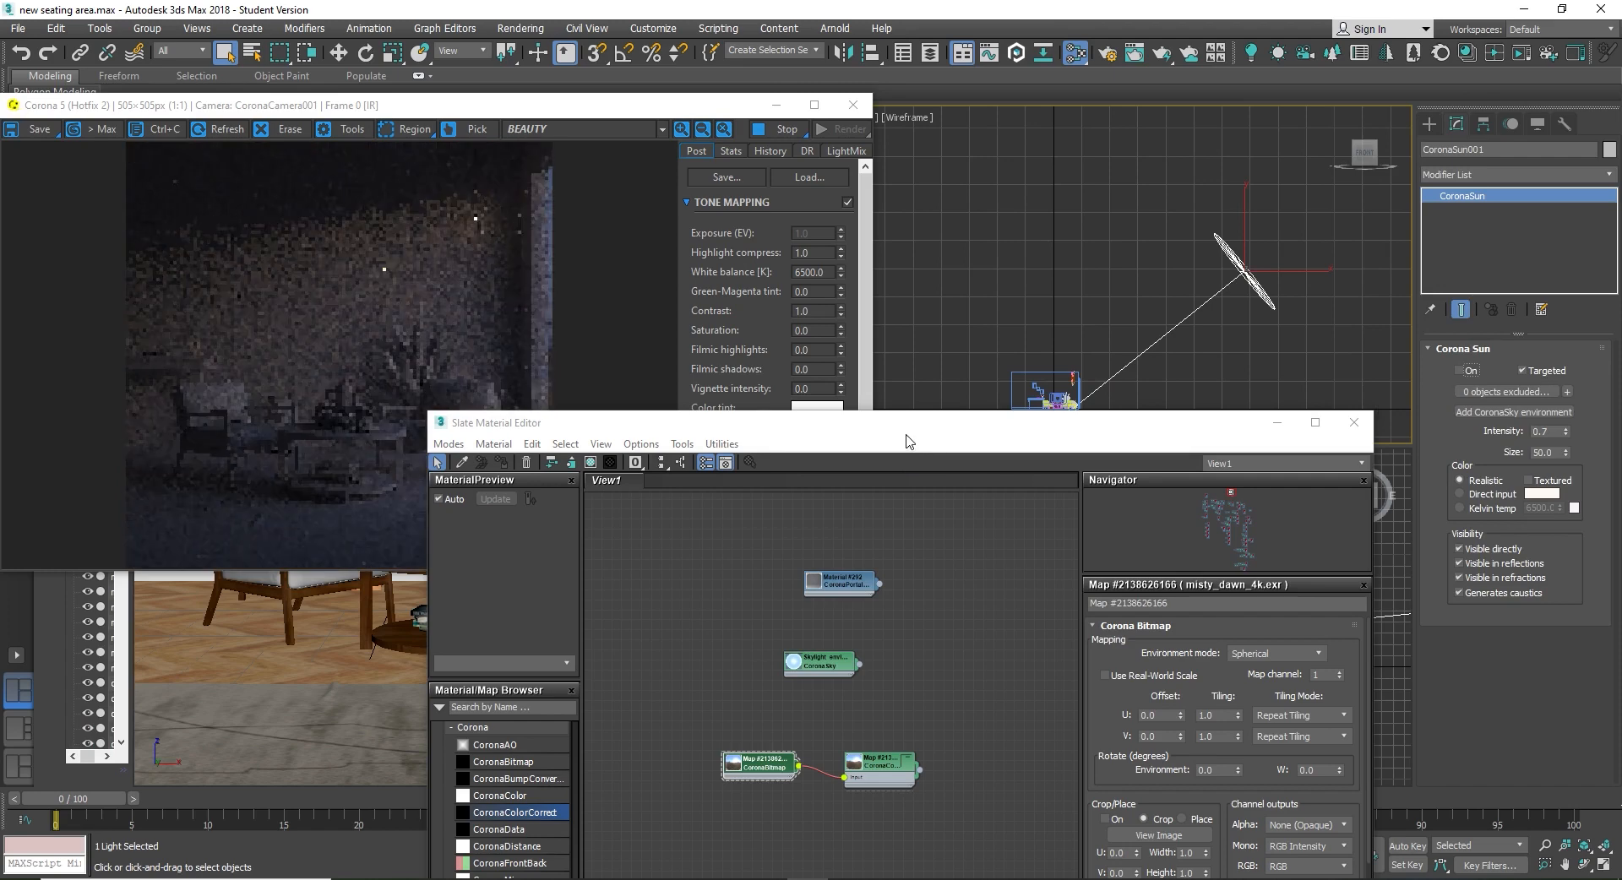
Step: Enlarge the frame buffer to a 742×742 px render, keeping the material editor beside it
{"action": "left_click_drag", "start_coordinate": [927, 452], "coordinate": [1164, 307]}
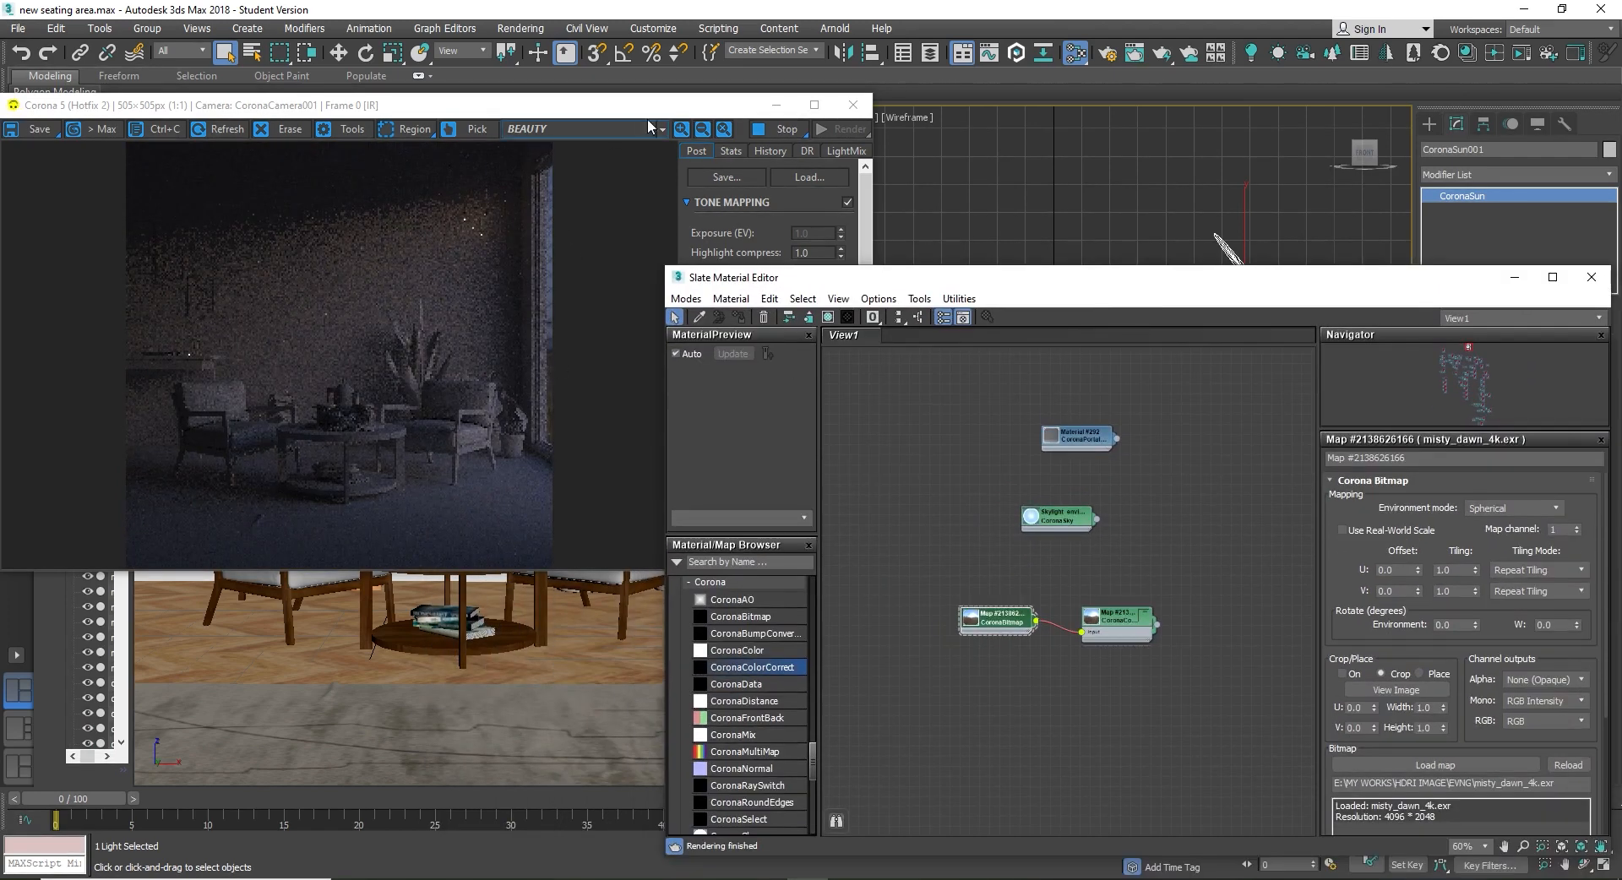
{"action": "left_click_drag", "start_coordinate": [346, 583], "coordinate": [345, 792]}
{"action": "left_click_drag", "start_coordinate": [1068, 287], "coordinate": [1058, 196]}
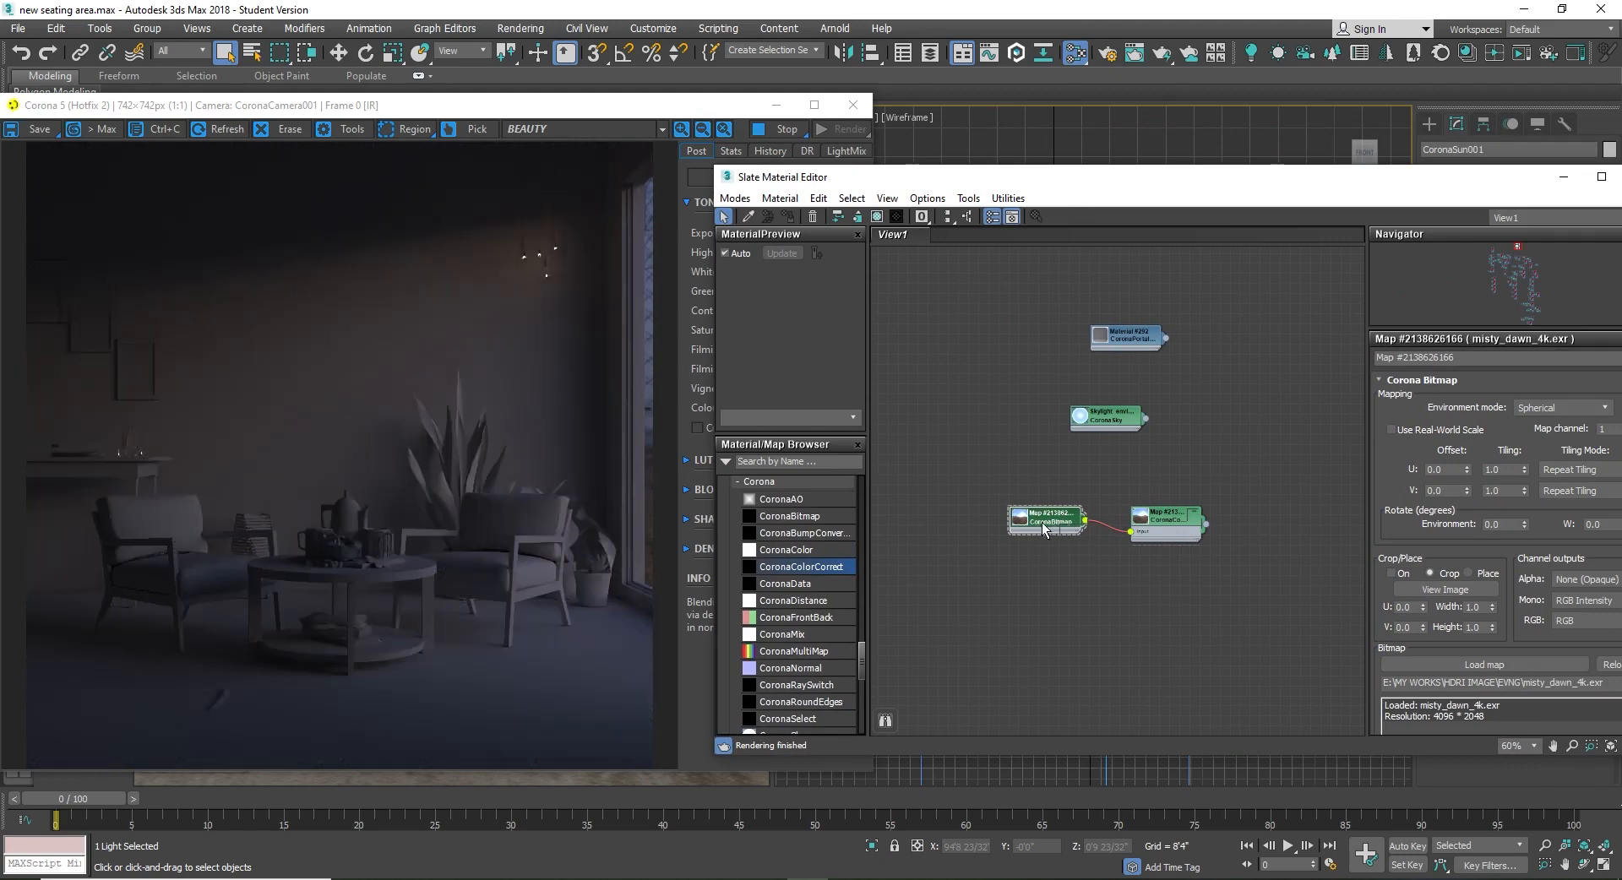
Step: Try the Dome environment mode on the misty_dawn_4k.exr bitmap, returning it to Spherical
{"action": "left_click_drag", "start_coordinate": [1226, 176], "coordinate": [1114, 165]}
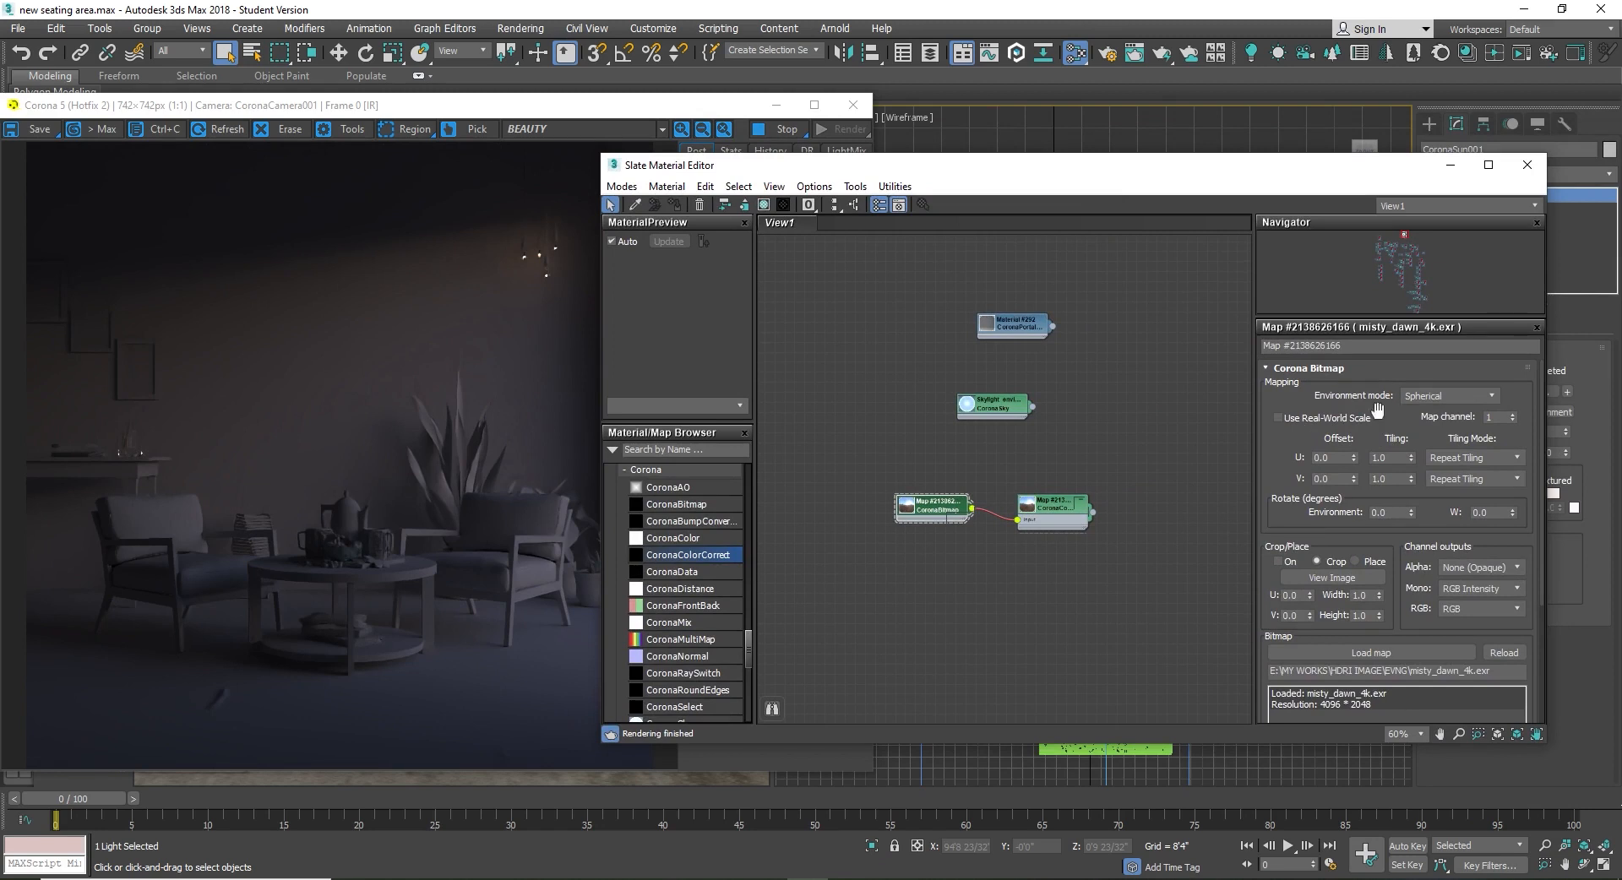
{"action": "left_click", "coordinate": [1459, 398]}
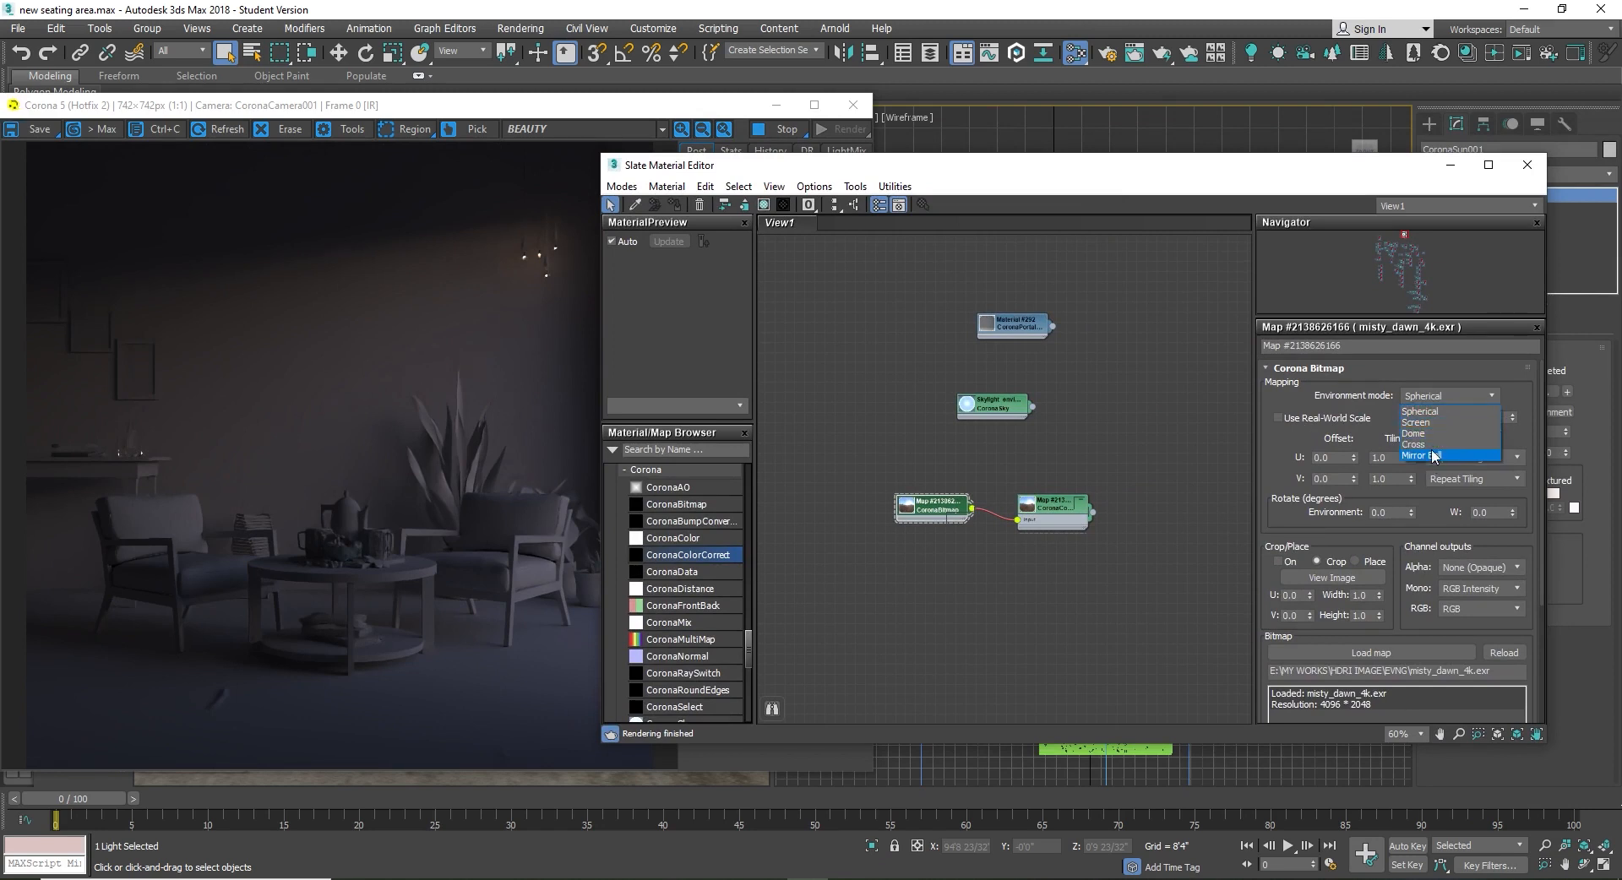
{"action": "left_click", "coordinate": [1426, 433]}
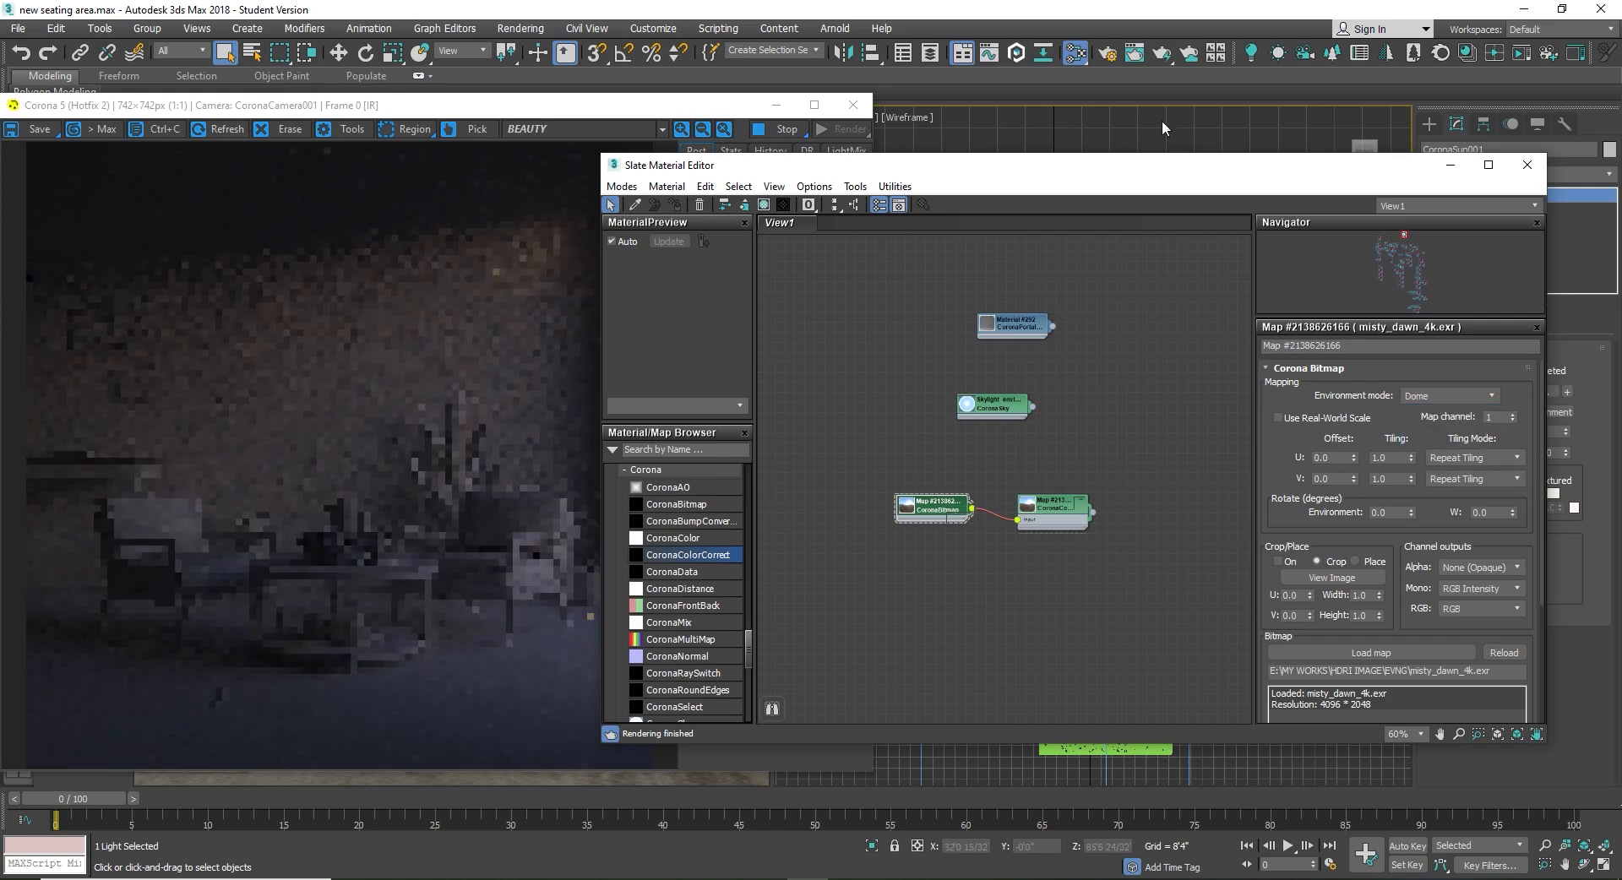
{"action": "left_click", "coordinate": [1426, 396]}
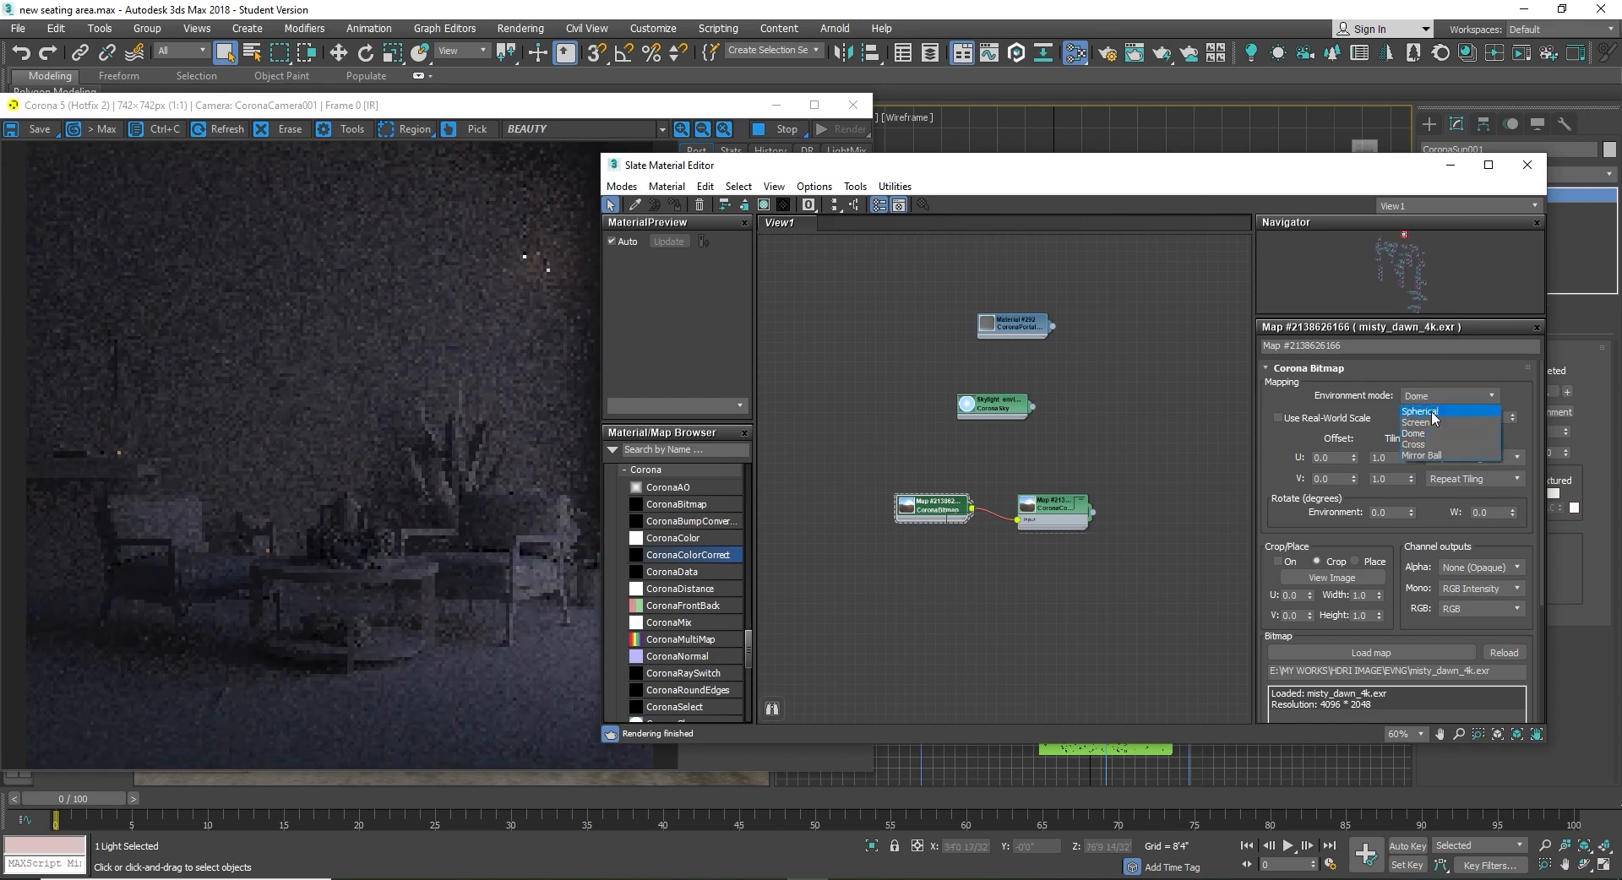
{"action": "left_click", "coordinate": [1427, 411]}
{"action": "left_click_drag", "start_coordinate": [1014, 167], "coordinate": [1061, 191]}
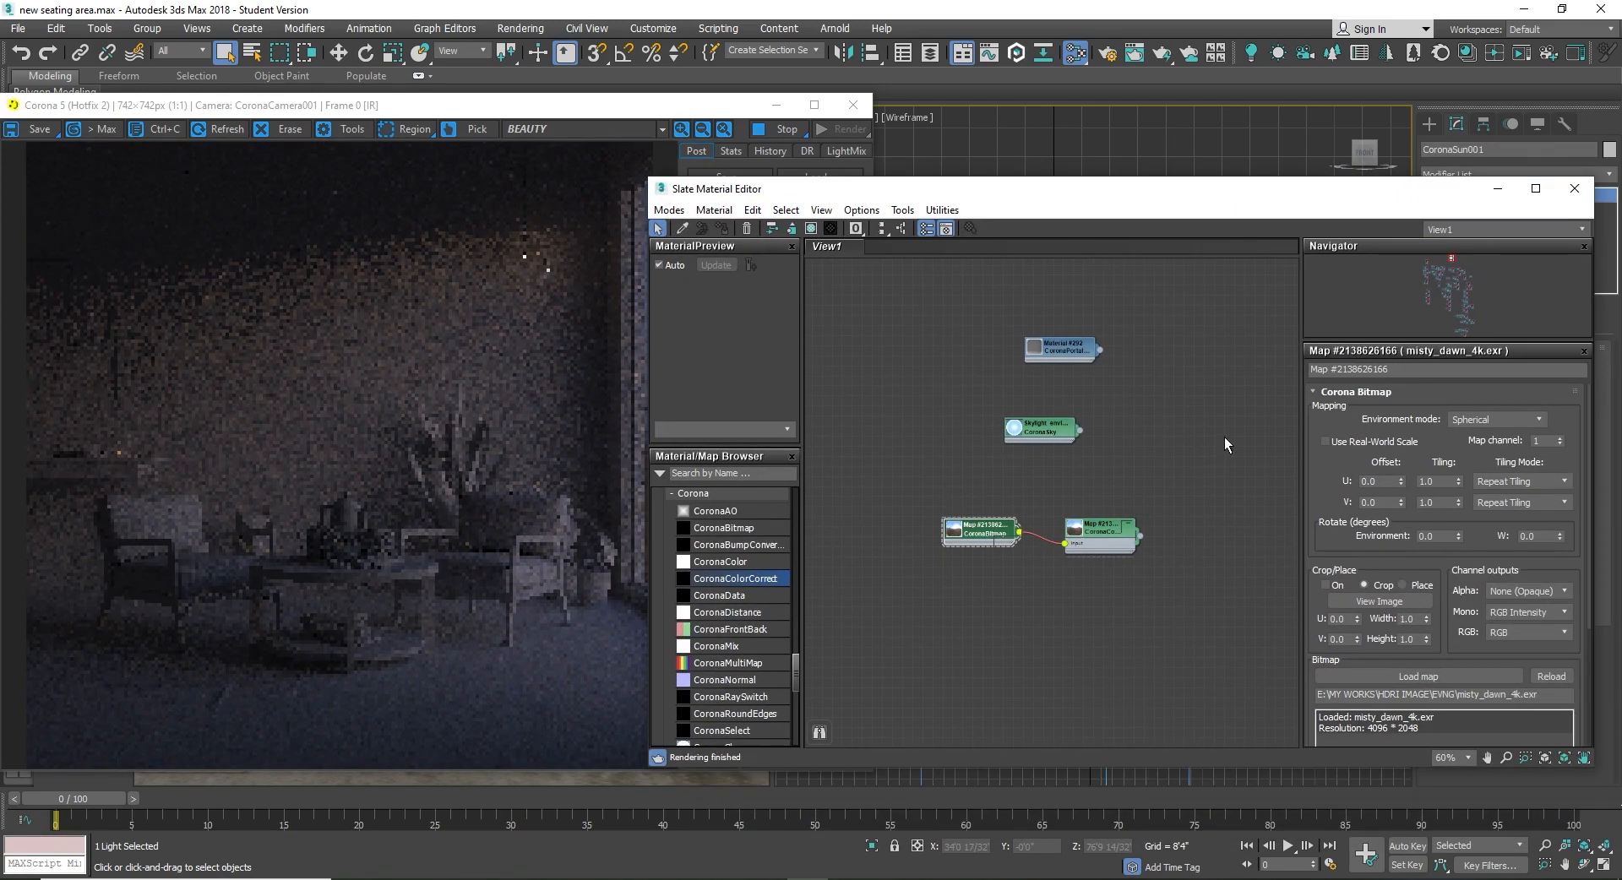
Step: Enable Use Real-World Scale on the misty_dawn_4k.exr bitmap
{"action": "left_click", "coordinate": [1324, 441]}
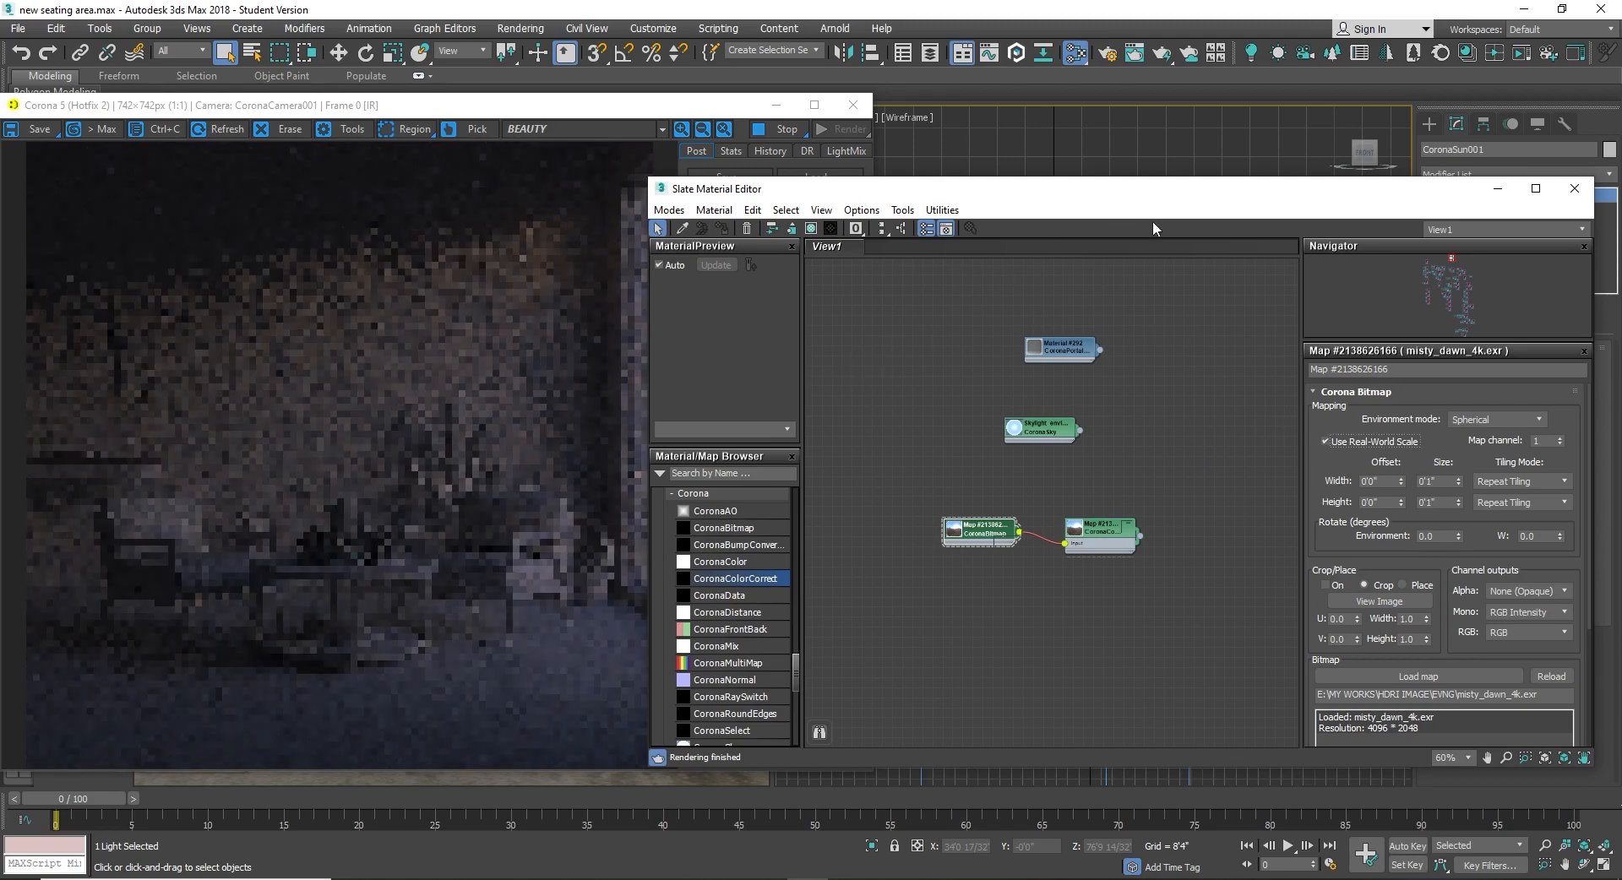
{"action": "mouse_move", "coordinate": [1127, 197]}
{"action": "left_mouse_down"}
{"action": "mouse_move", "coordinate": [1309, 279]}
{"action": "mouse_move", "coordinate": [1308, 302]}
{"action": "mouse_move", "coordinate": [1092, 183]}
{"action": "mouse_move", "coordinate": [1364, 237]}
{"action": "mouse_move", "coordinate": [1229, 230]}
{"action": "mouse_move", "coordinate": [1149, 207]}
{"action": "mouse_move", "coordinate": [1117, 175]}
{"action": "left_mouse_up"}
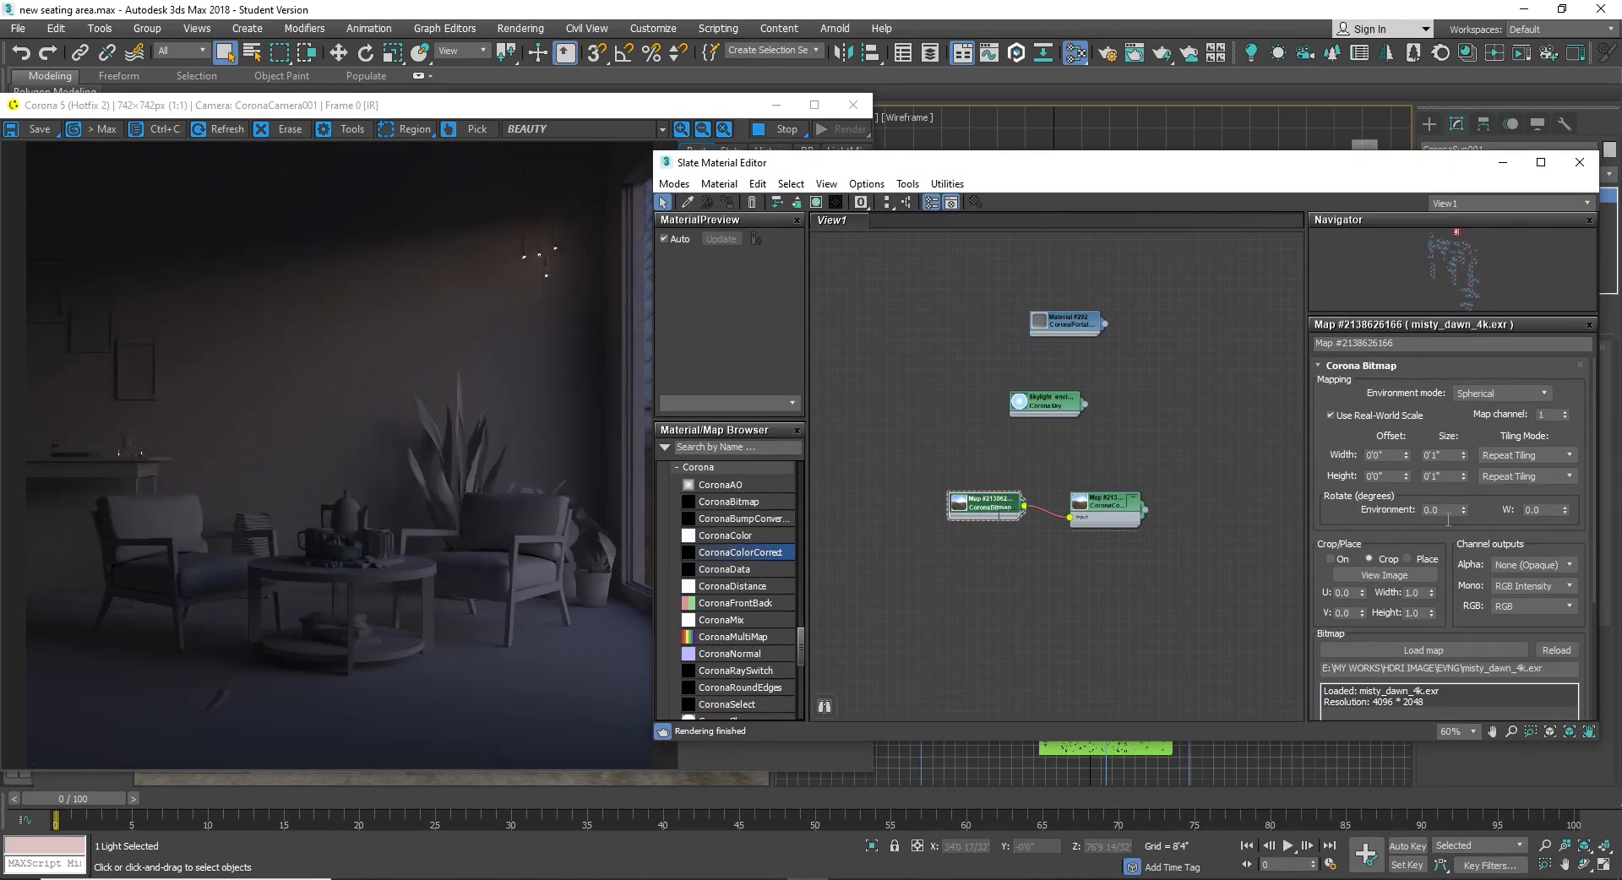
{"action": "left_click_drag", "start_coordinate": [1136, 176], "coordinate": [1206, 195]}
Step: Set the HDRI bitmap's environment rotation to 10 degrees and store the resulting render in the frame buffer history
{"action": "left_click_drag", "start_coordinate": [639, 113], "coordinate": [591, 107]}
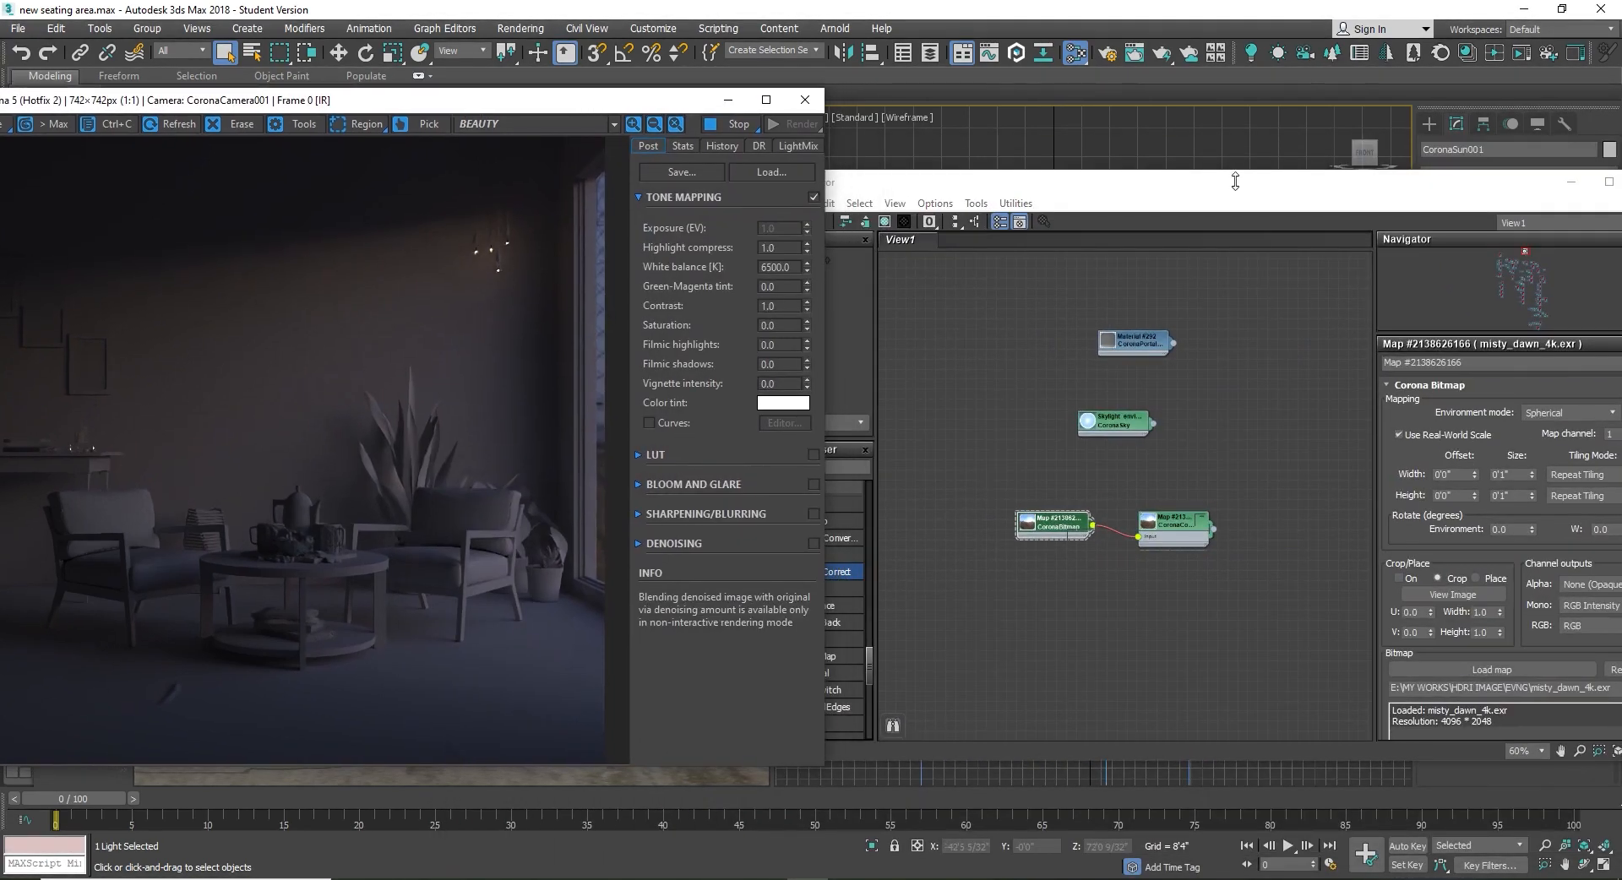
{"action": "left_click", "coordinate": [1164, 182]}
{"action": "left_click_drag", "start_coordinate": [1166, 192], "coordinate": [898, 421]}
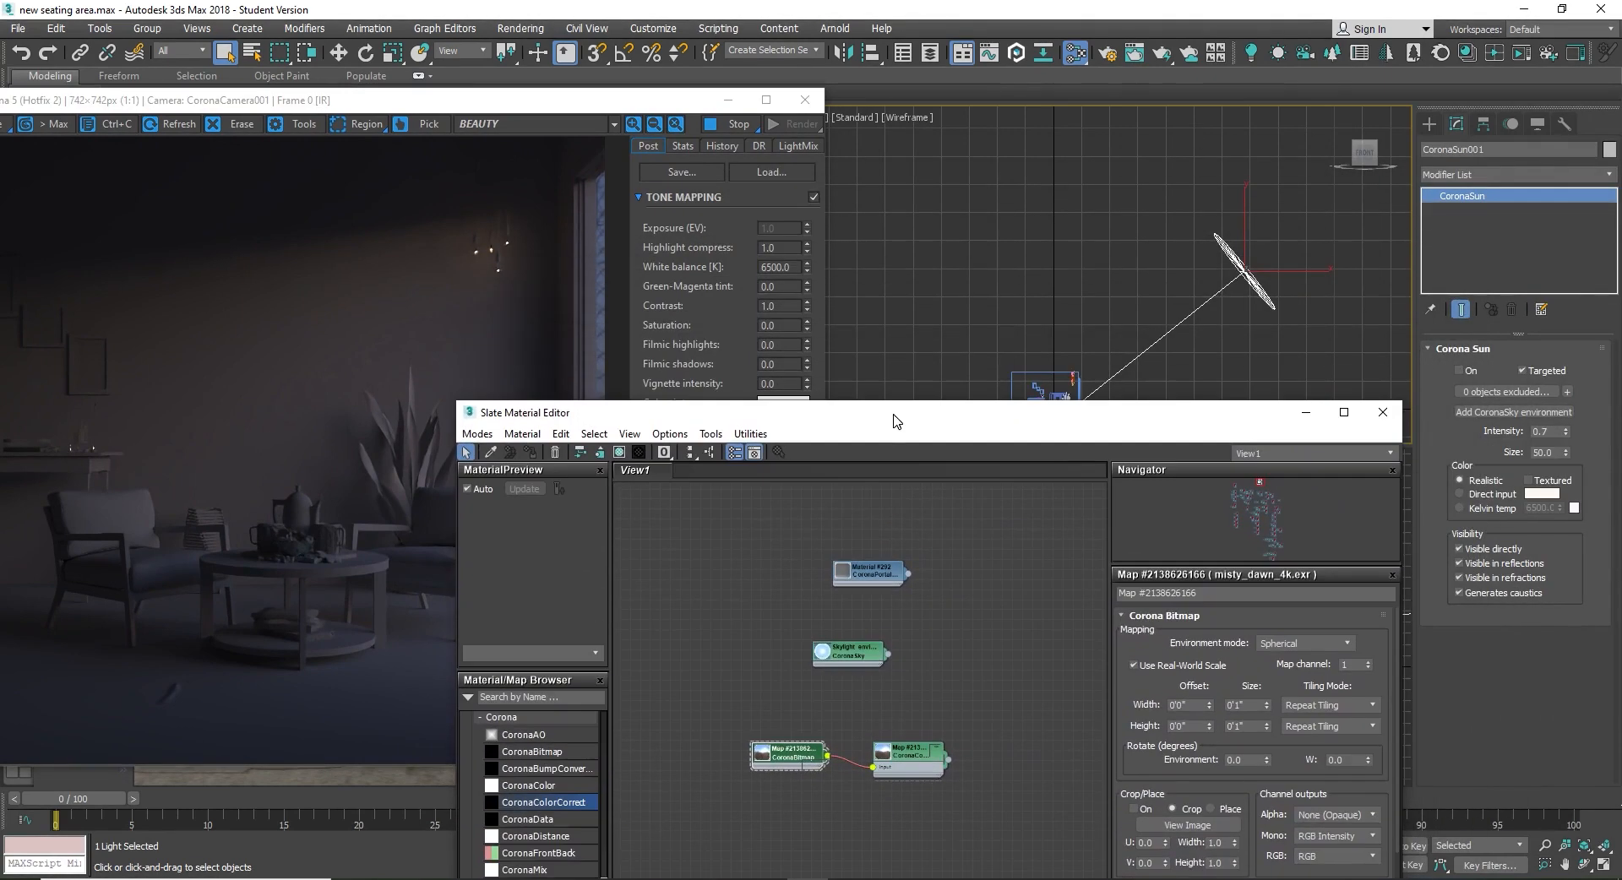
{"action": "left_click", "coordinate": [1255, 765]}
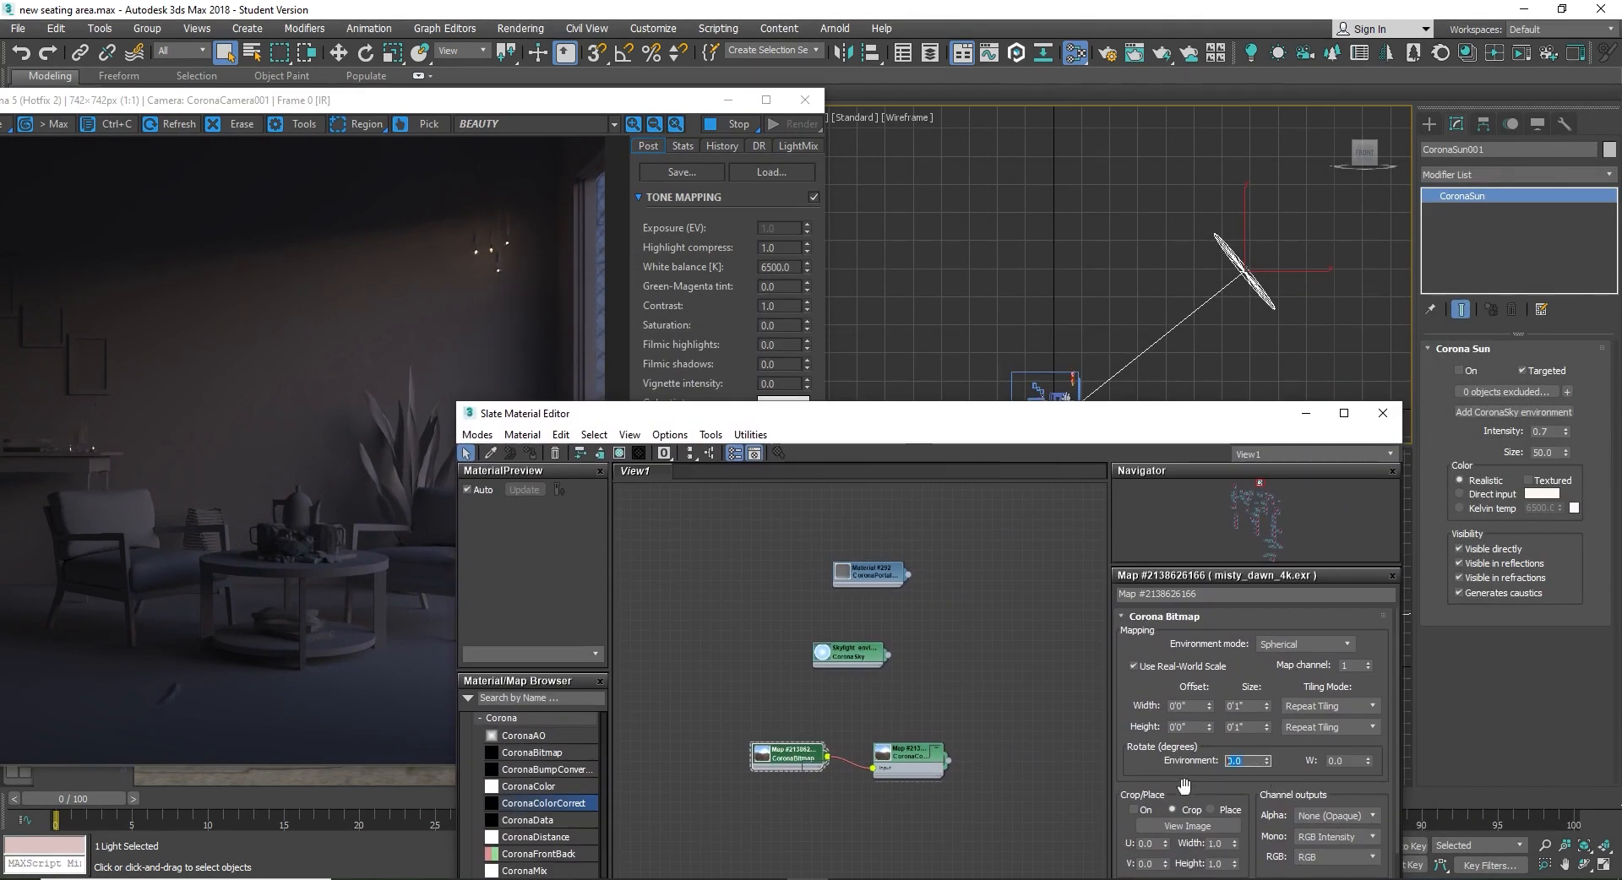
{"action": "type", "text": "10"}
{"action": "key", "text": "Return"}
{"action": "left_click", "coordinate": [719, 146]}
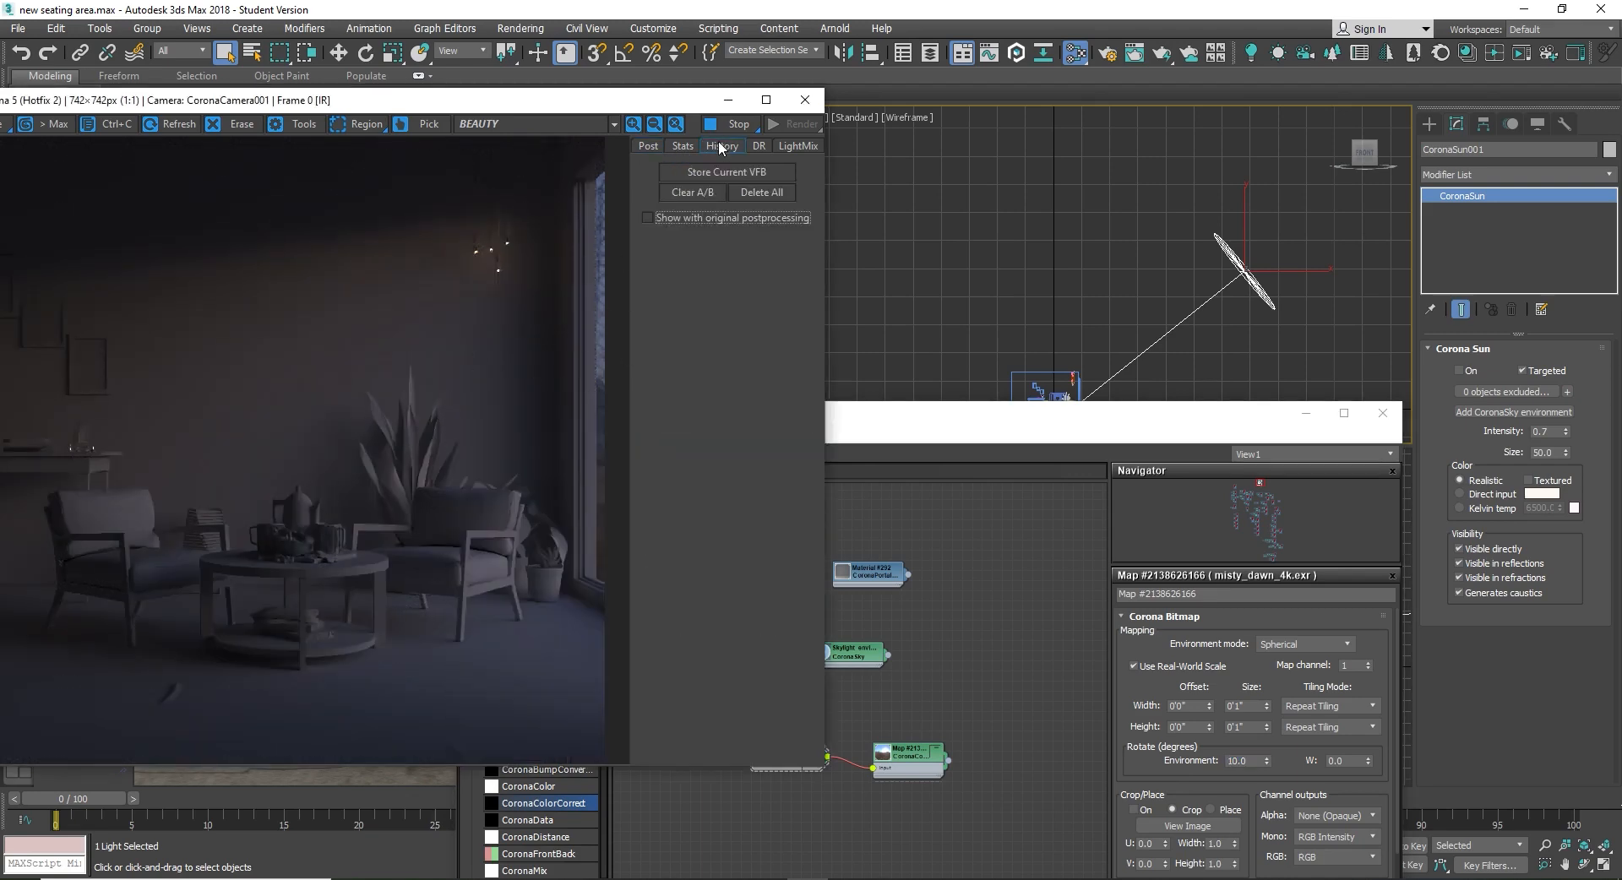
{"action": "left_click", "coordinate": [717, 172]}
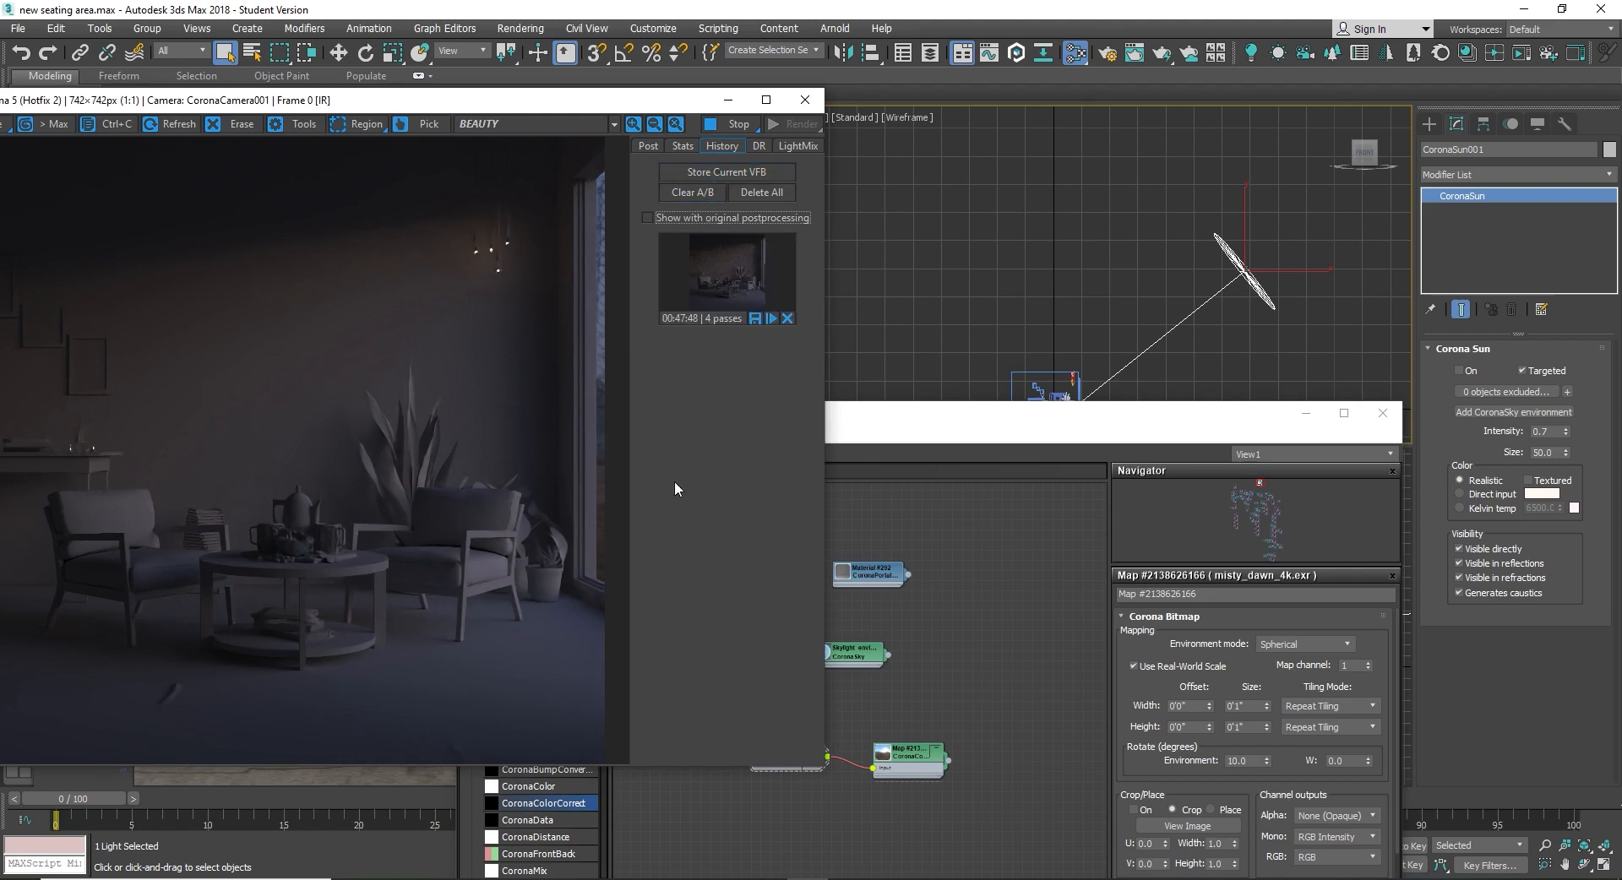
Step: Set the HDRI bitmap's environment rotation to 50 degrees and store that render in the frame buffer history
{"action": "left_click", "coordinate": [1099, 420]}
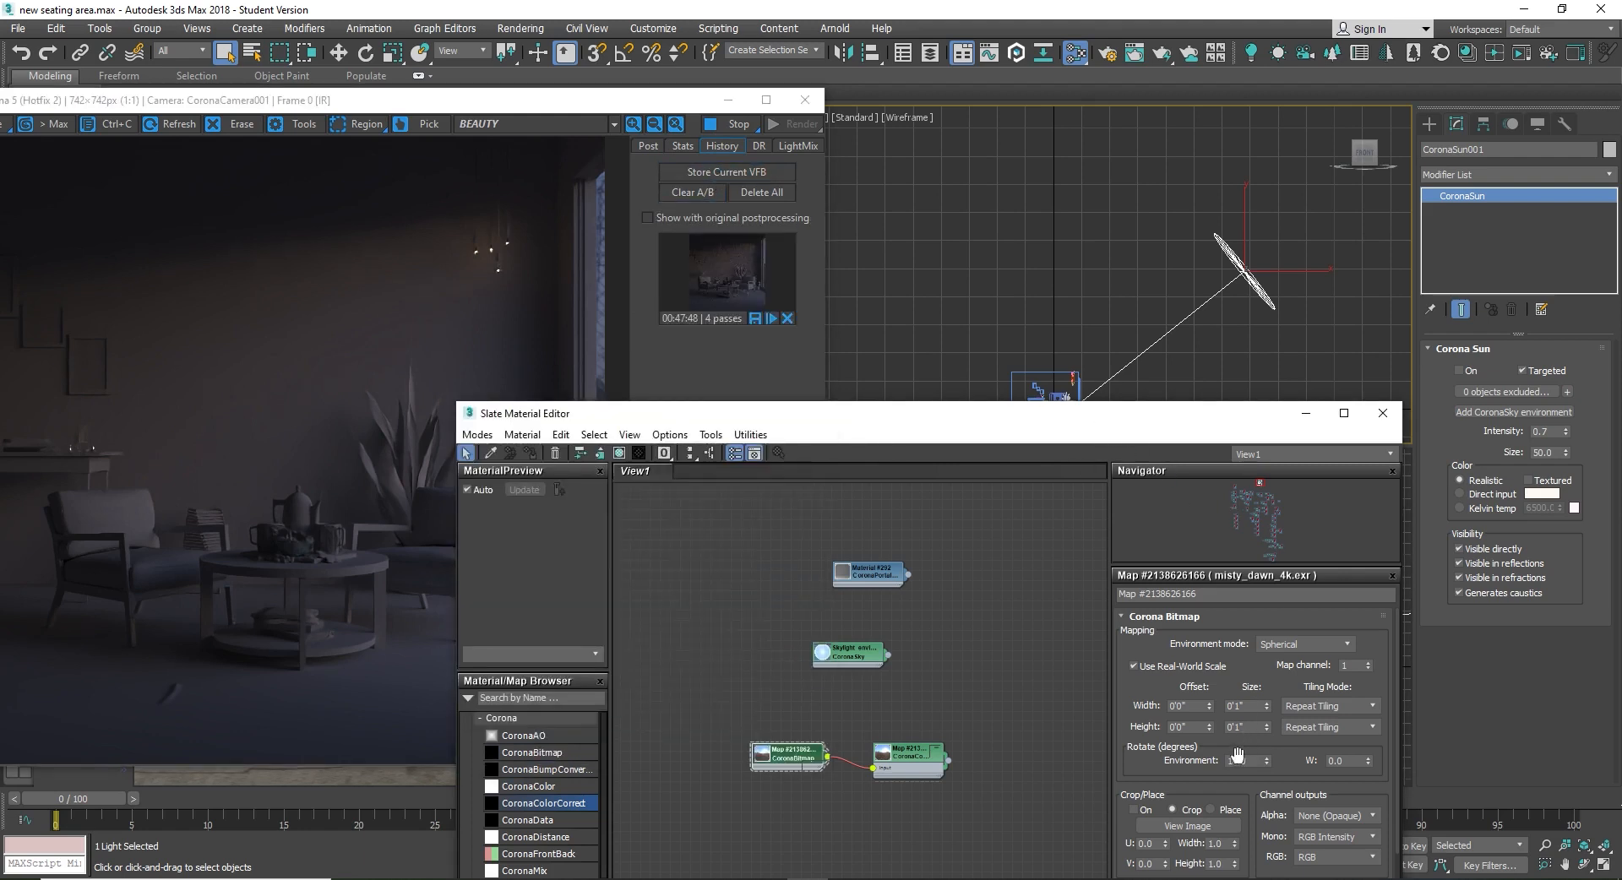
{"action": "double_click", "coordinate": [1237, 760]}
{"action": "type", "text": "50'"}
{"action": "key", "text": "Return"}
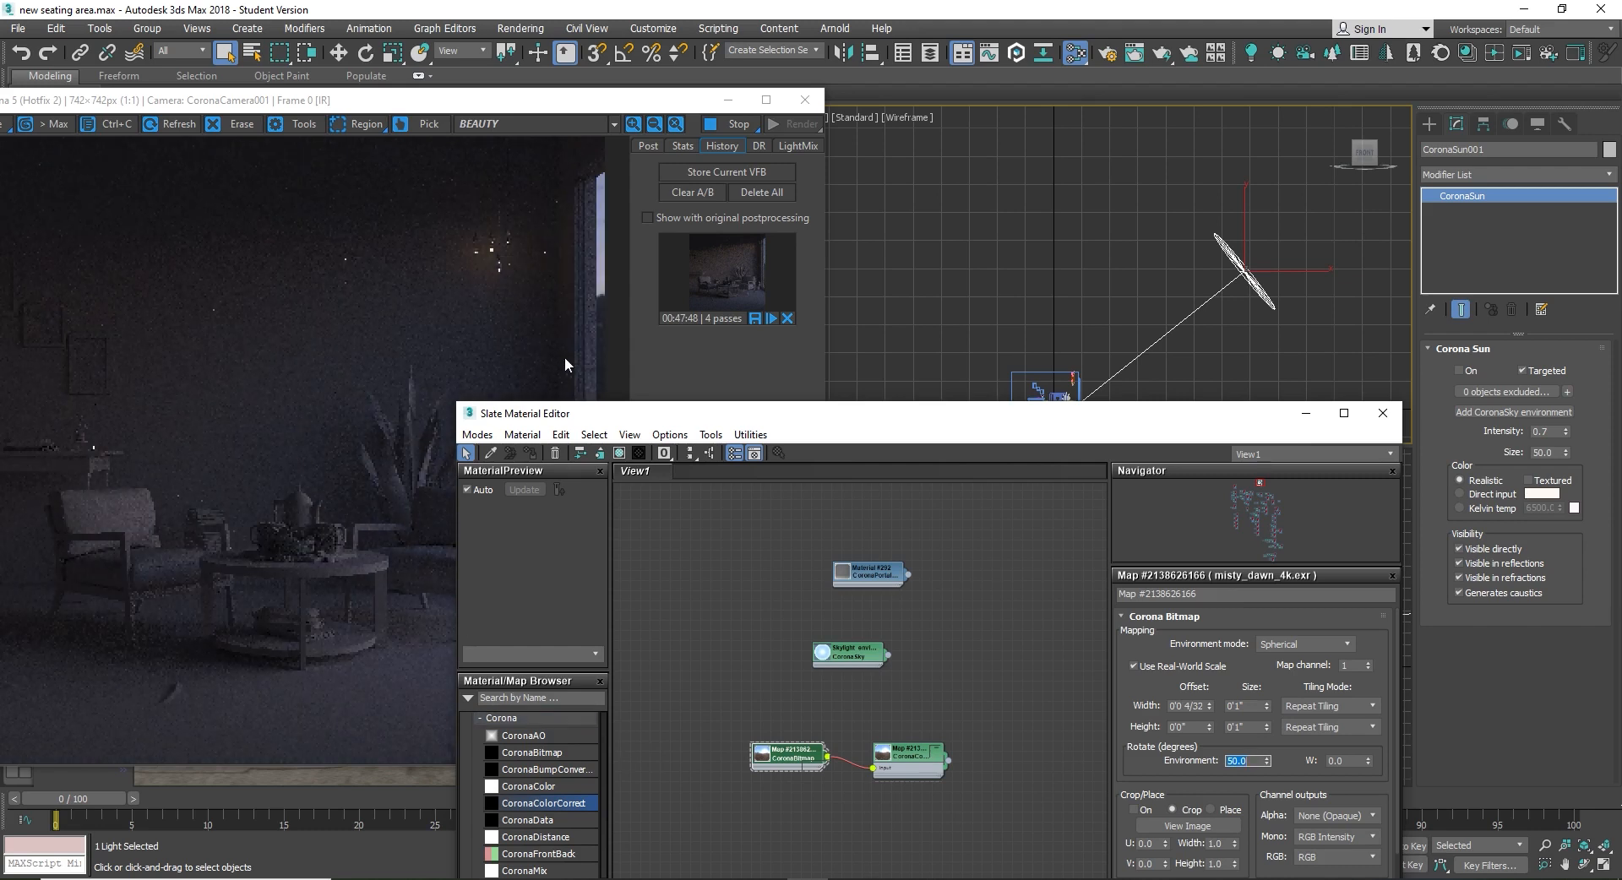
{"action": "left_click", "coordinate": [732, 173]}
{"action": "left_click", "coordinate": [732, 172]}
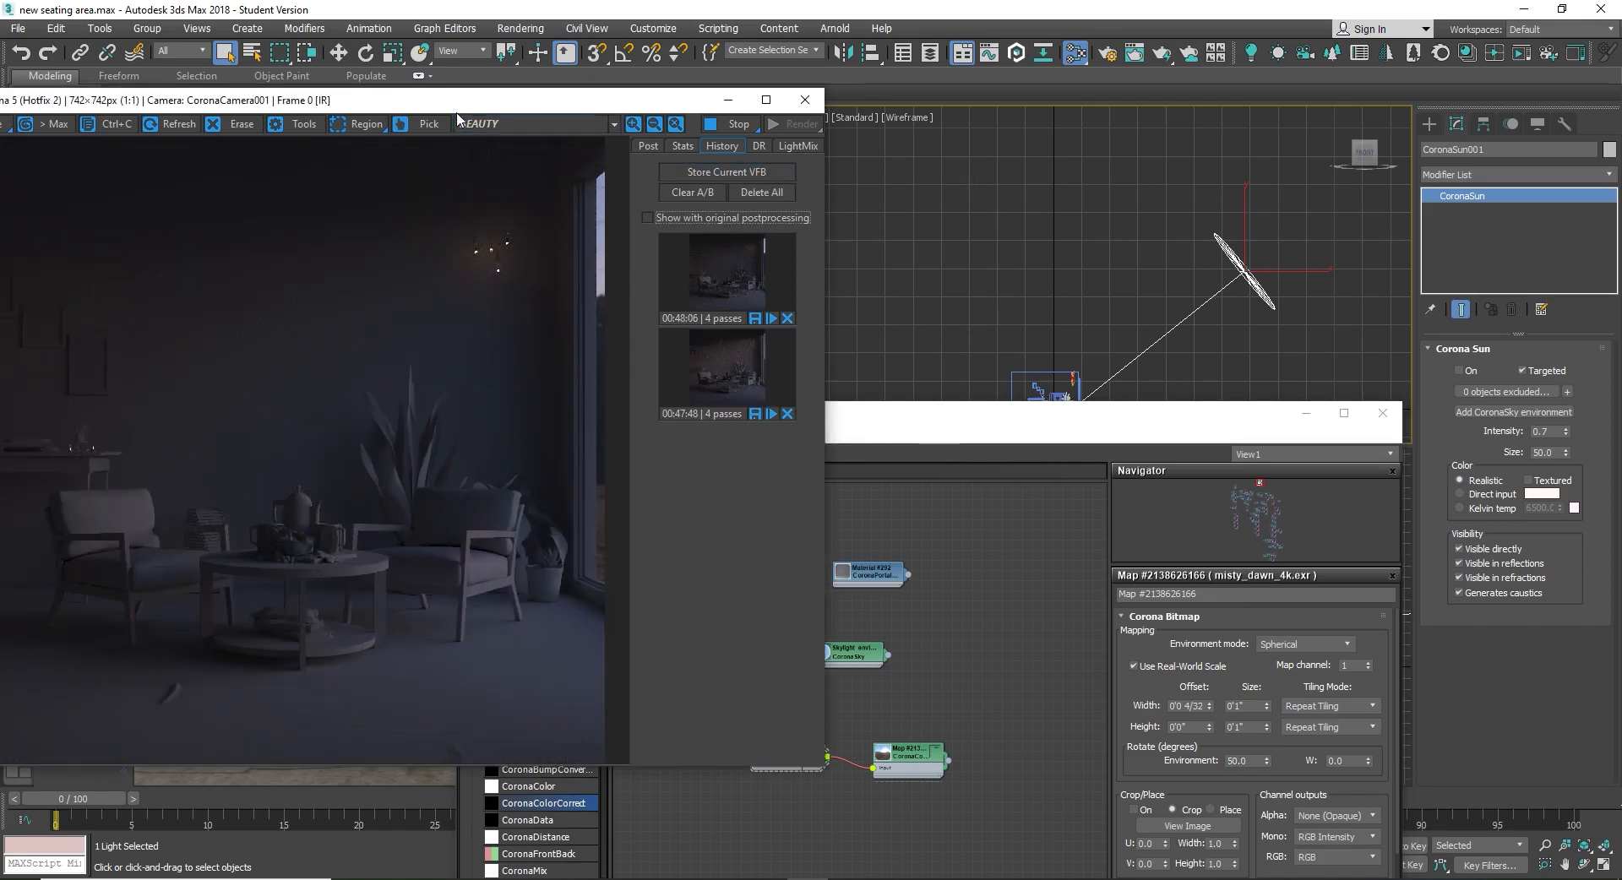
Step: Compare the two stored renders across the A/B divider, with the newer one as A and the older one as B
{"action": "left_click_drag", "start_coordinate": [457, 106], "coordinate": [787, 69]}
{"action": "left_click", "coordinate": [1025, 229]}
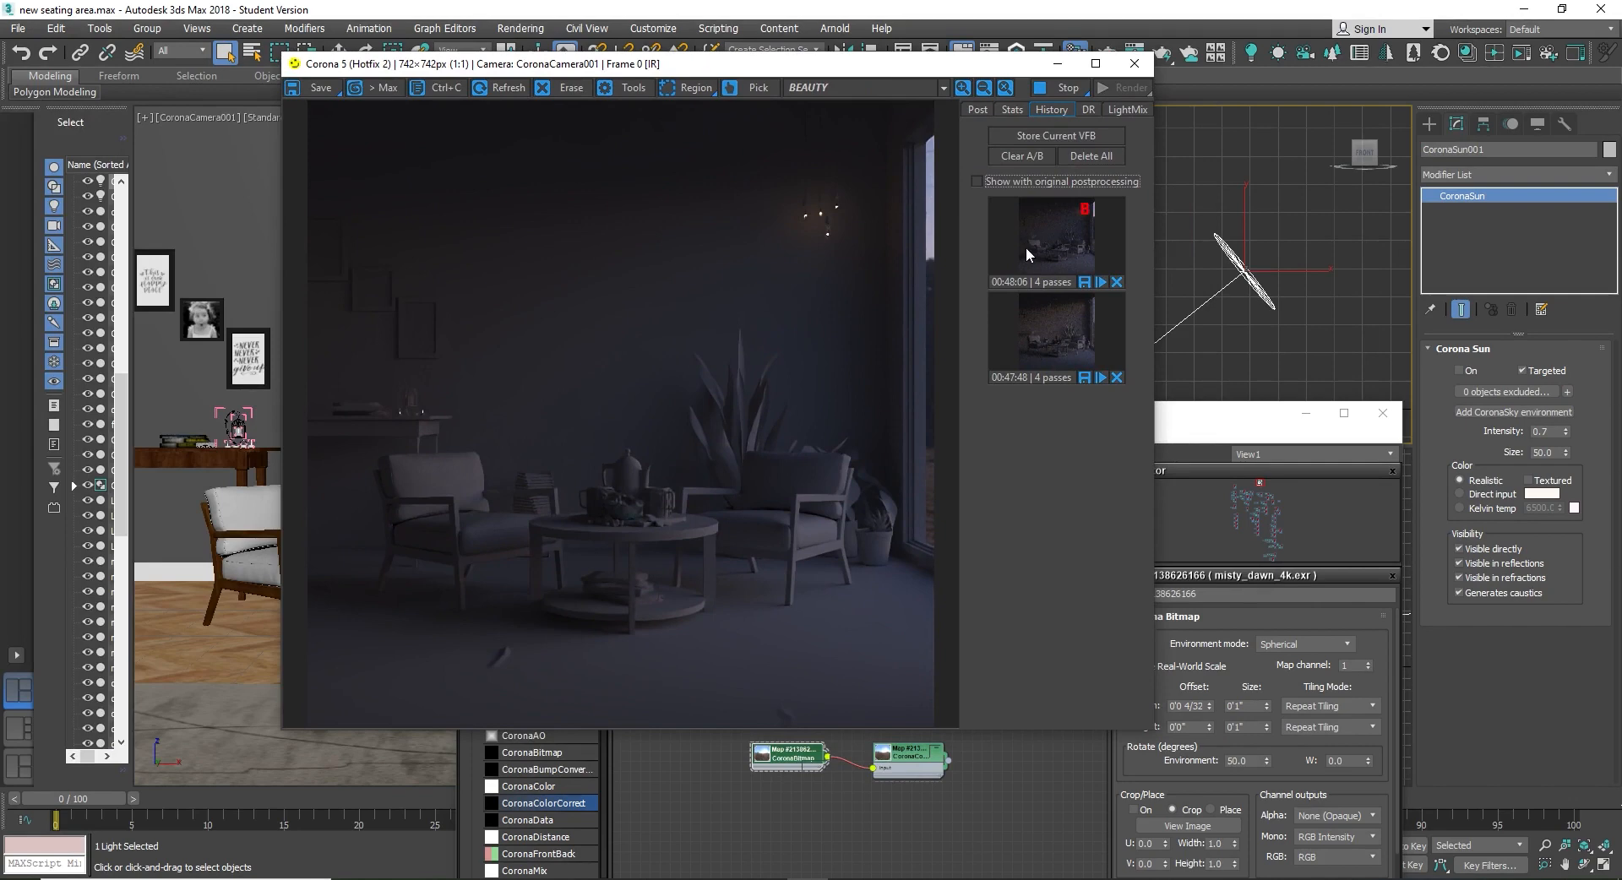
{"action": "right_click", "coordinate": [1032, 309]}
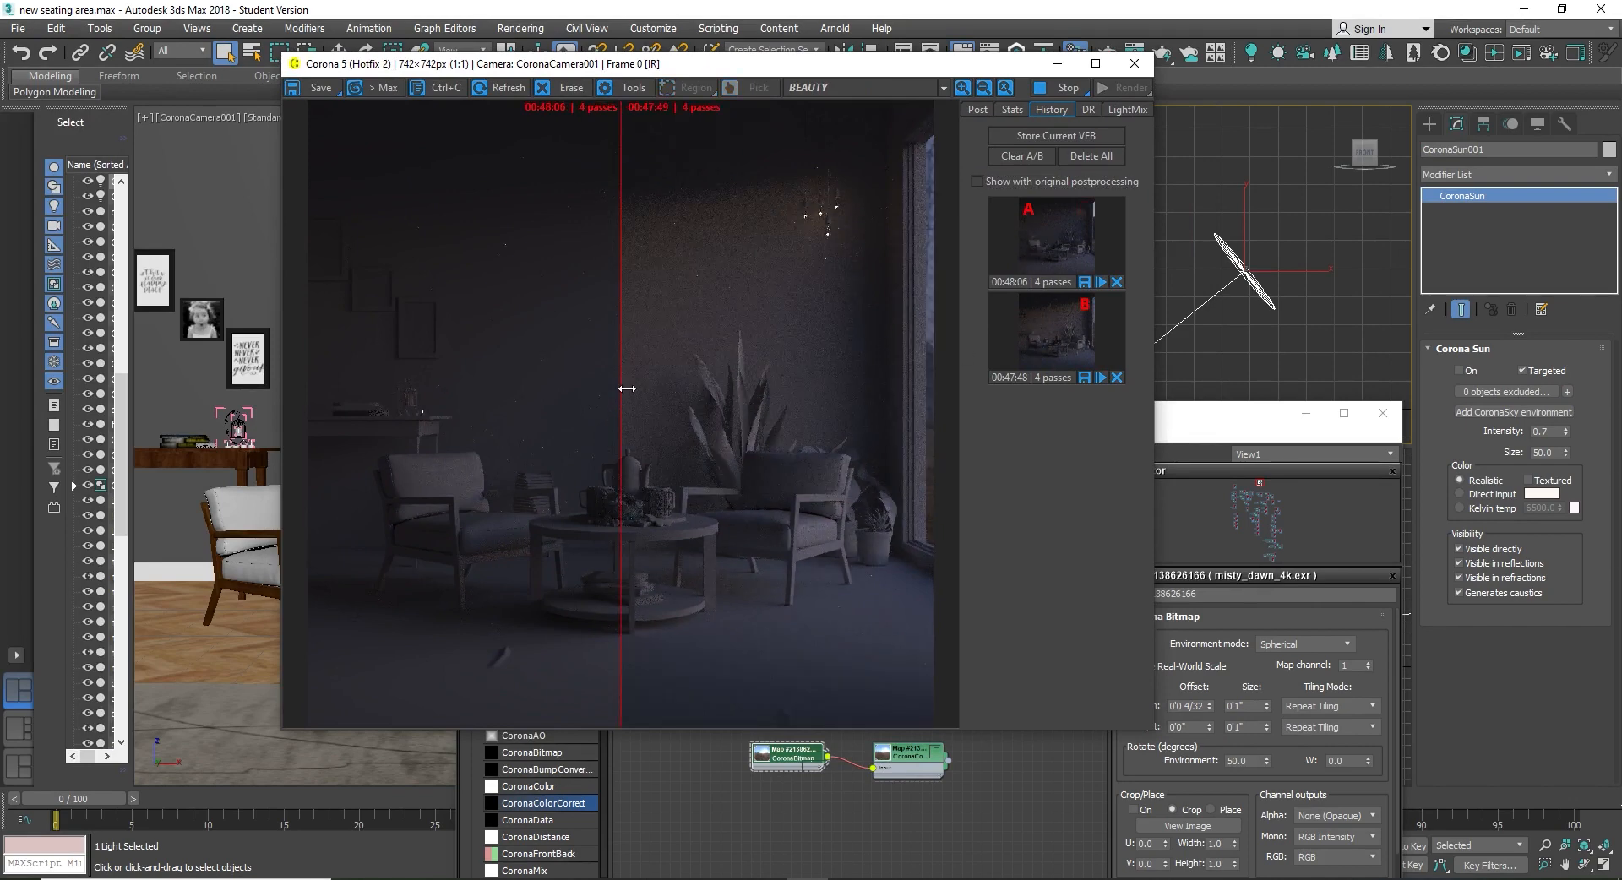
{"action": "left_click_drag", "start_coordinate": [626, 389], "coordinate": [660, 499]}
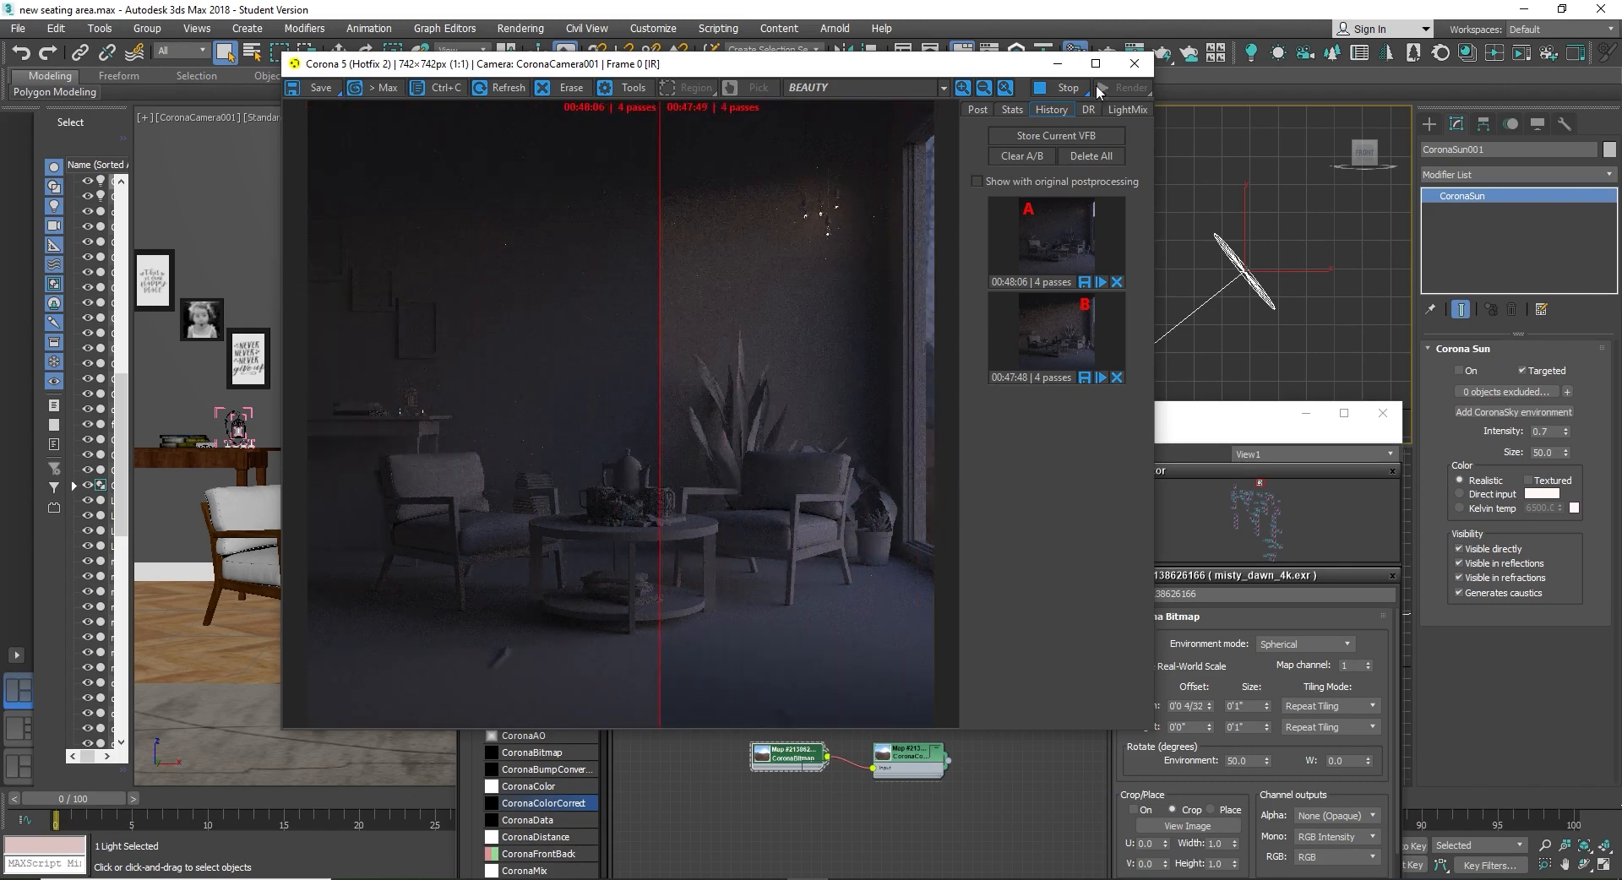
Step: Delete all stored renders from the frame buffer history
{"action": "left_click", "coordinate": [1091, 156]}
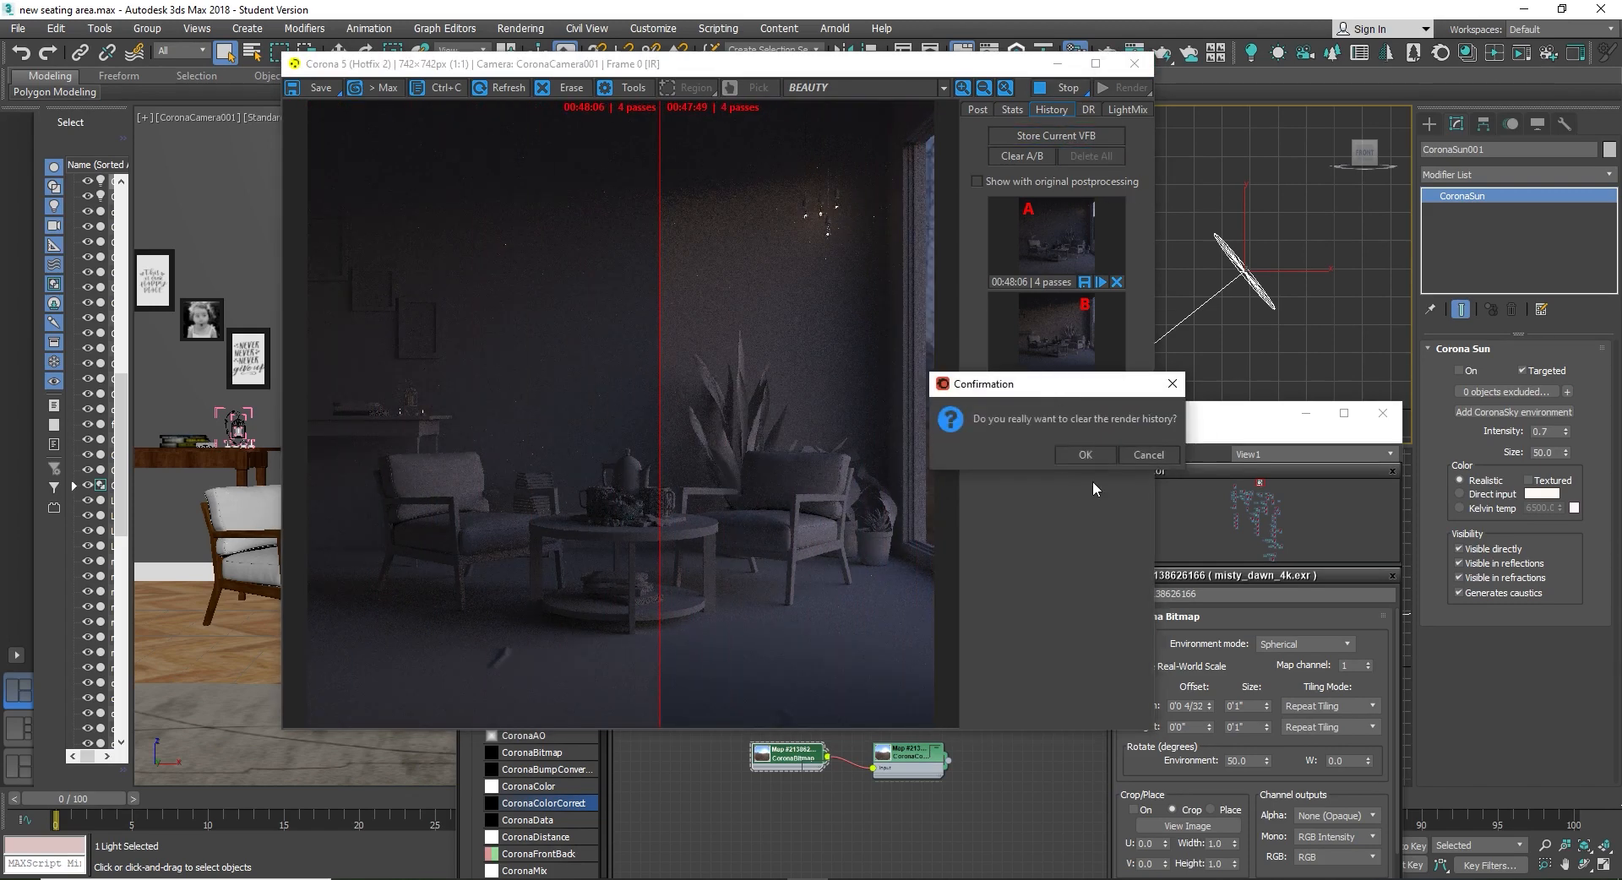
{"action": "left_click", "coordinate": [1082, 453]}
{"action": "left_click_drag", "start_coordinate": [833, 71], "coordinate": [666, 71]}
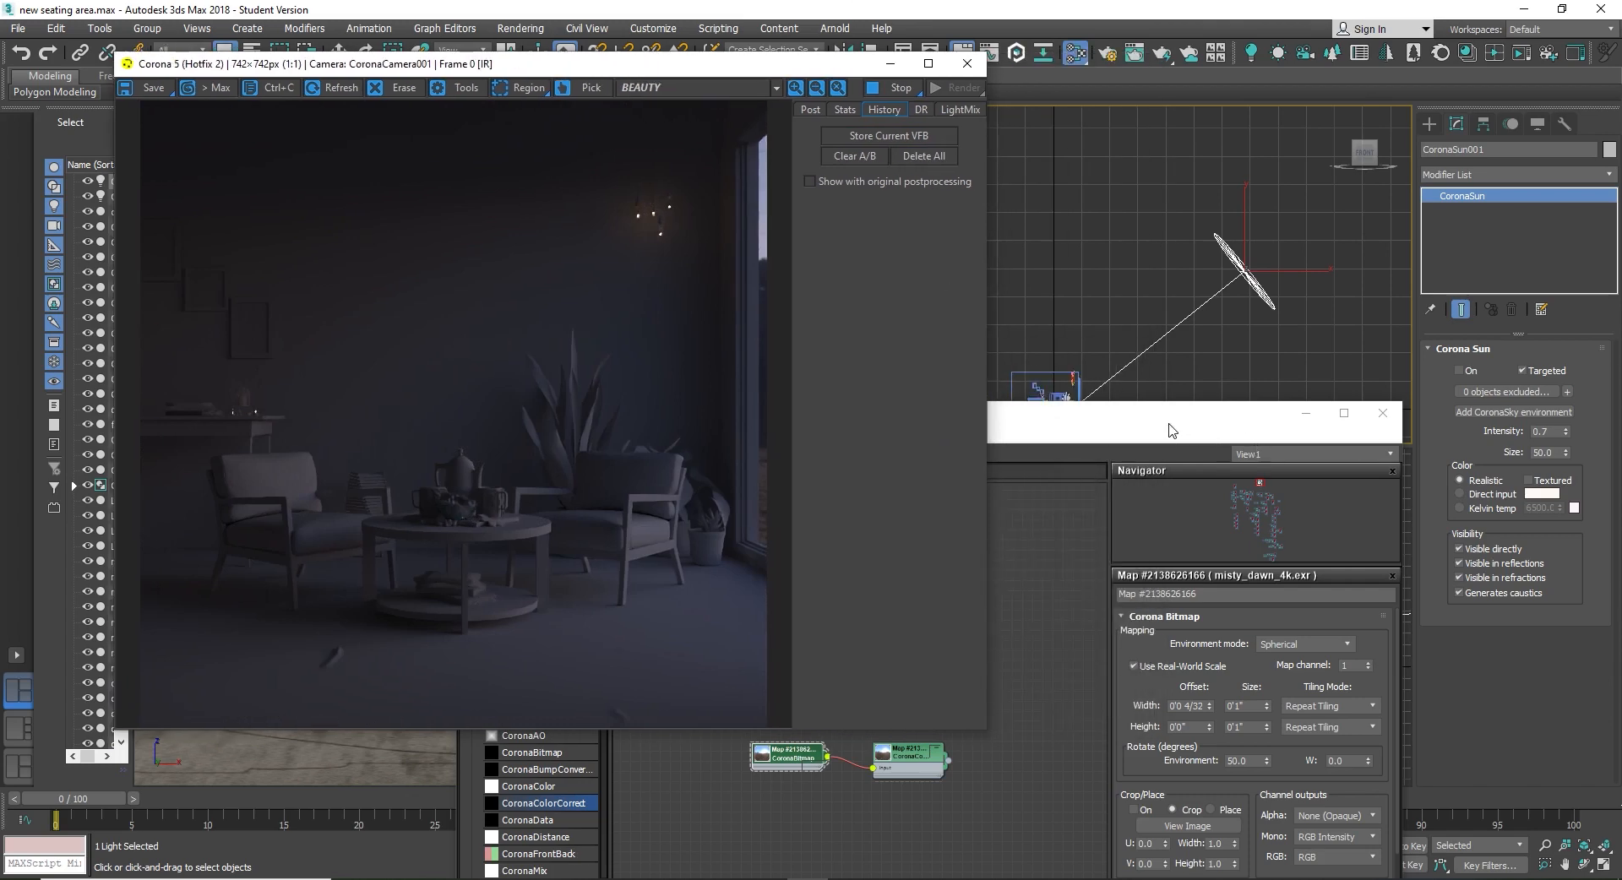
Step: Reset the misty_dawn_4k bitmap's environment rotation to 0 degrees and close the render frame buffer
{"action": "left_click_drag", "start_coordinate": [1171, 431], "coordinate": [1198, 241]}
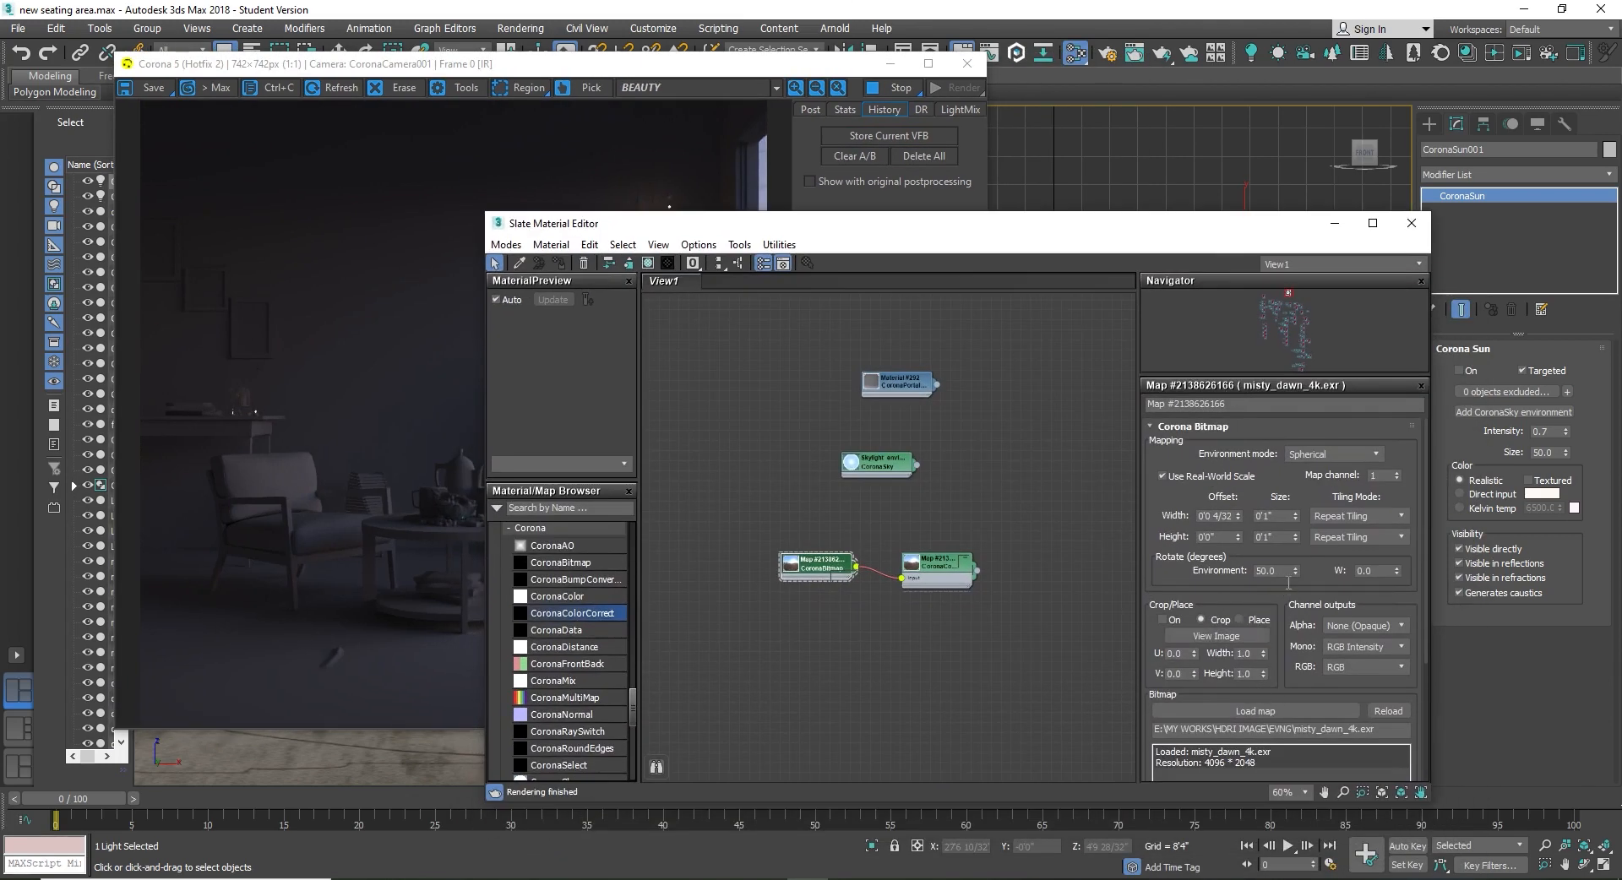
{"action": "left_click_drag", "start_coordinate": [1287, 574], "coordinate": [1170, 581]}
{"action": "type", "text": "0"}
{"action": "key", "text": "Return"}
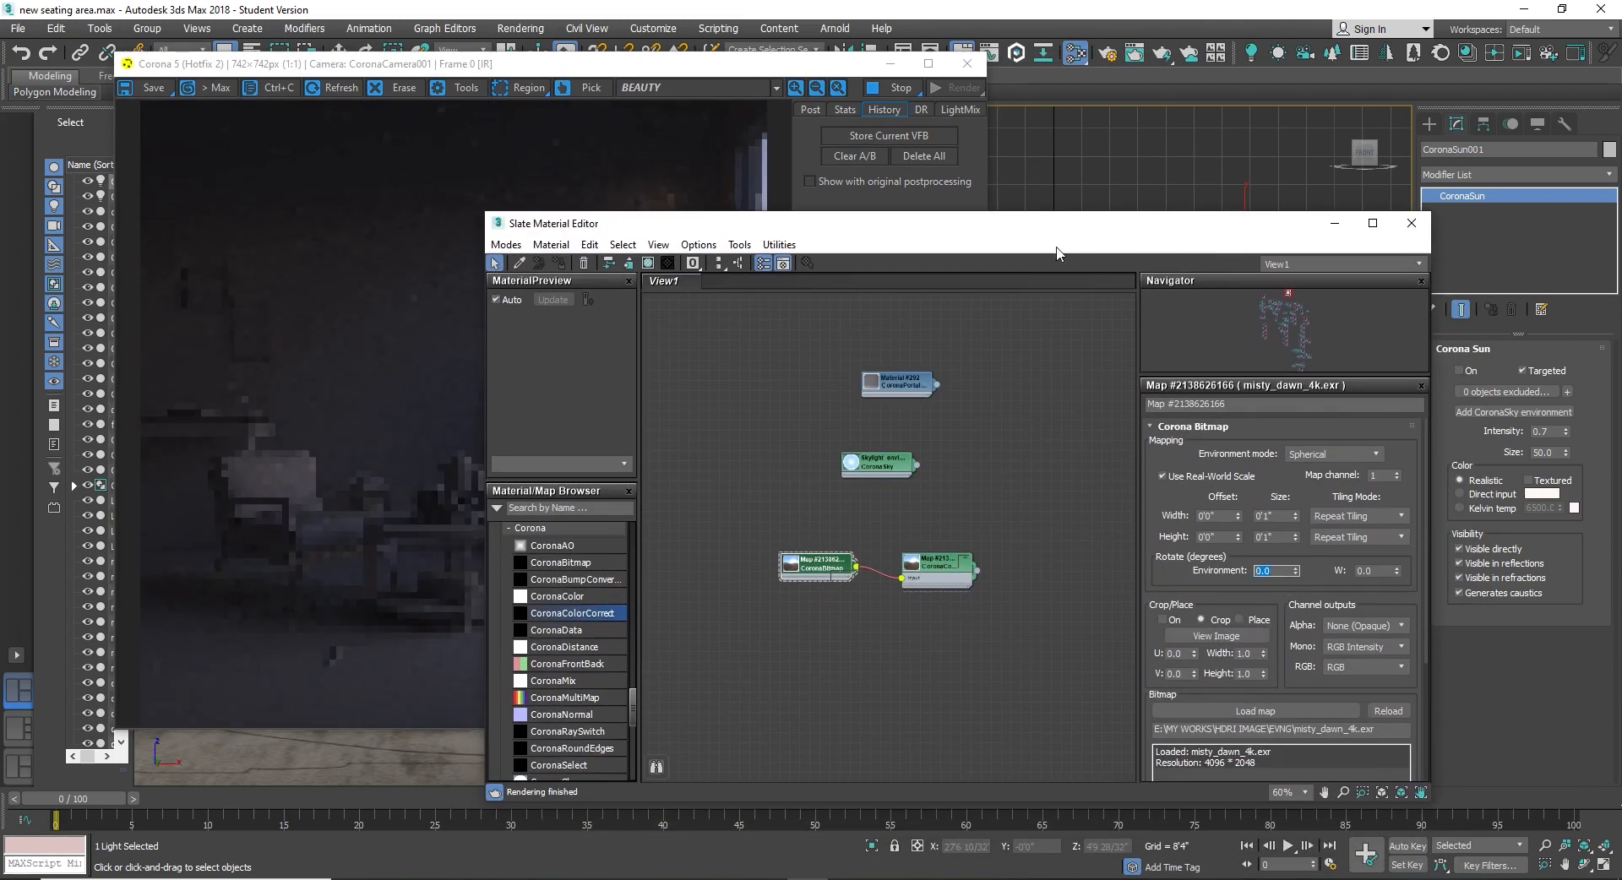
{"action": "left_click_drag", "start_coordinate": [1052, 231], "coordinate": [876, 277]}
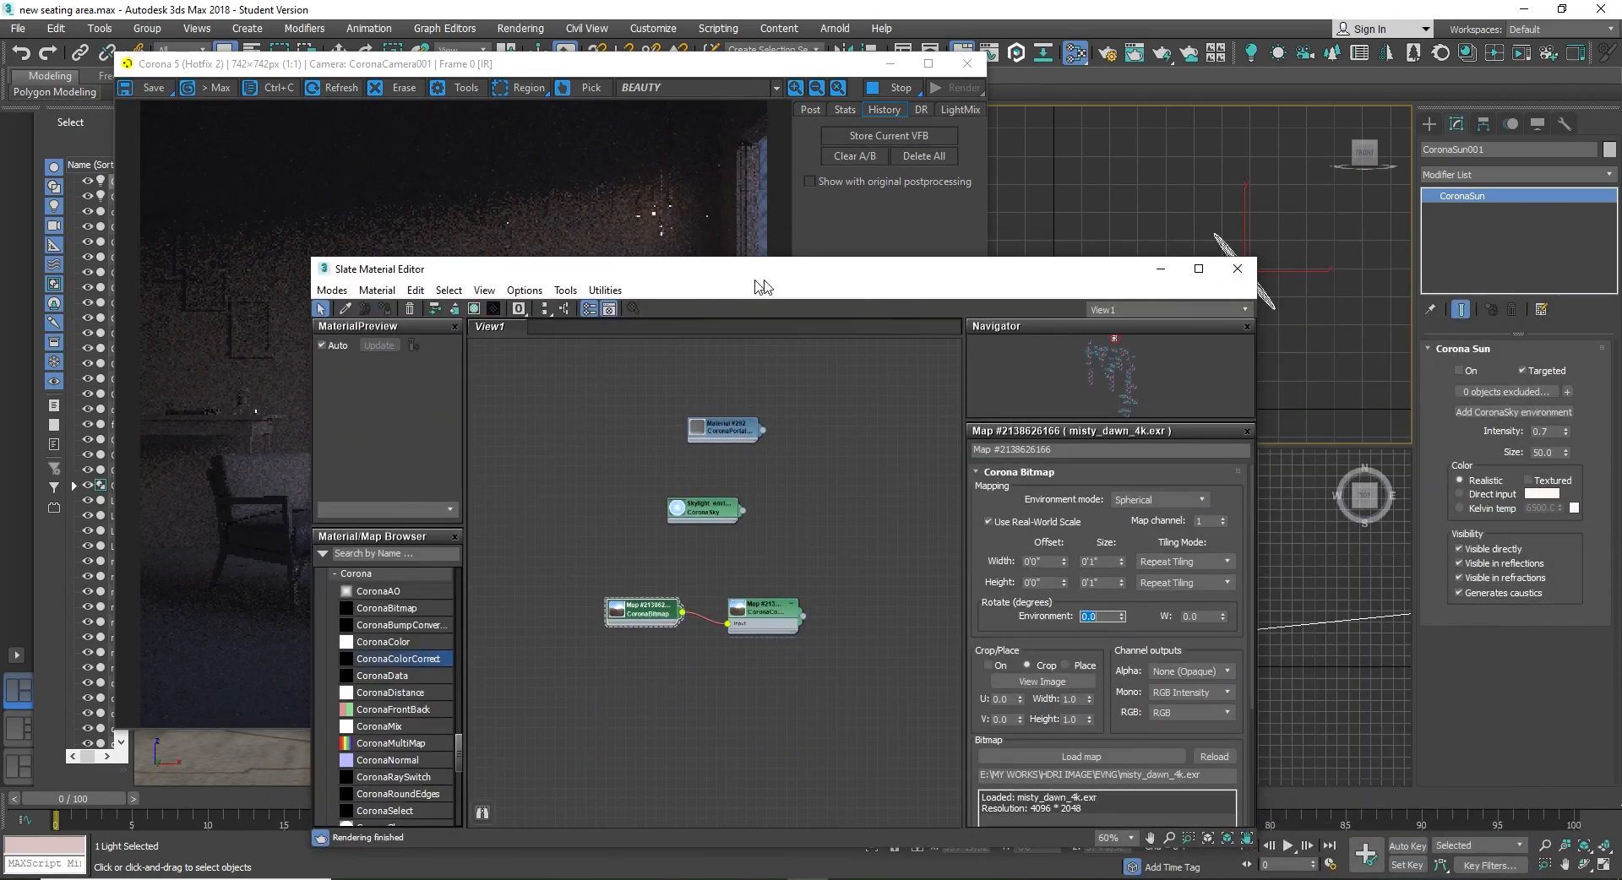
{"action": "left_click_drag", "start_coordinate": [756, 280], "coordinate": [864, 225]}
{"action": "left_click", "coordinate": [967, 68]}
Step: Add a CoronaBitmap node below the existing HDRI nodes and load sunset_in_the_chalk_quarry_4k from the EVNG folder with the default OpenEXR settings
{"action": "middle_click_drag", "start_coordinate": [764, 672], "coordinate": [787, 631]}
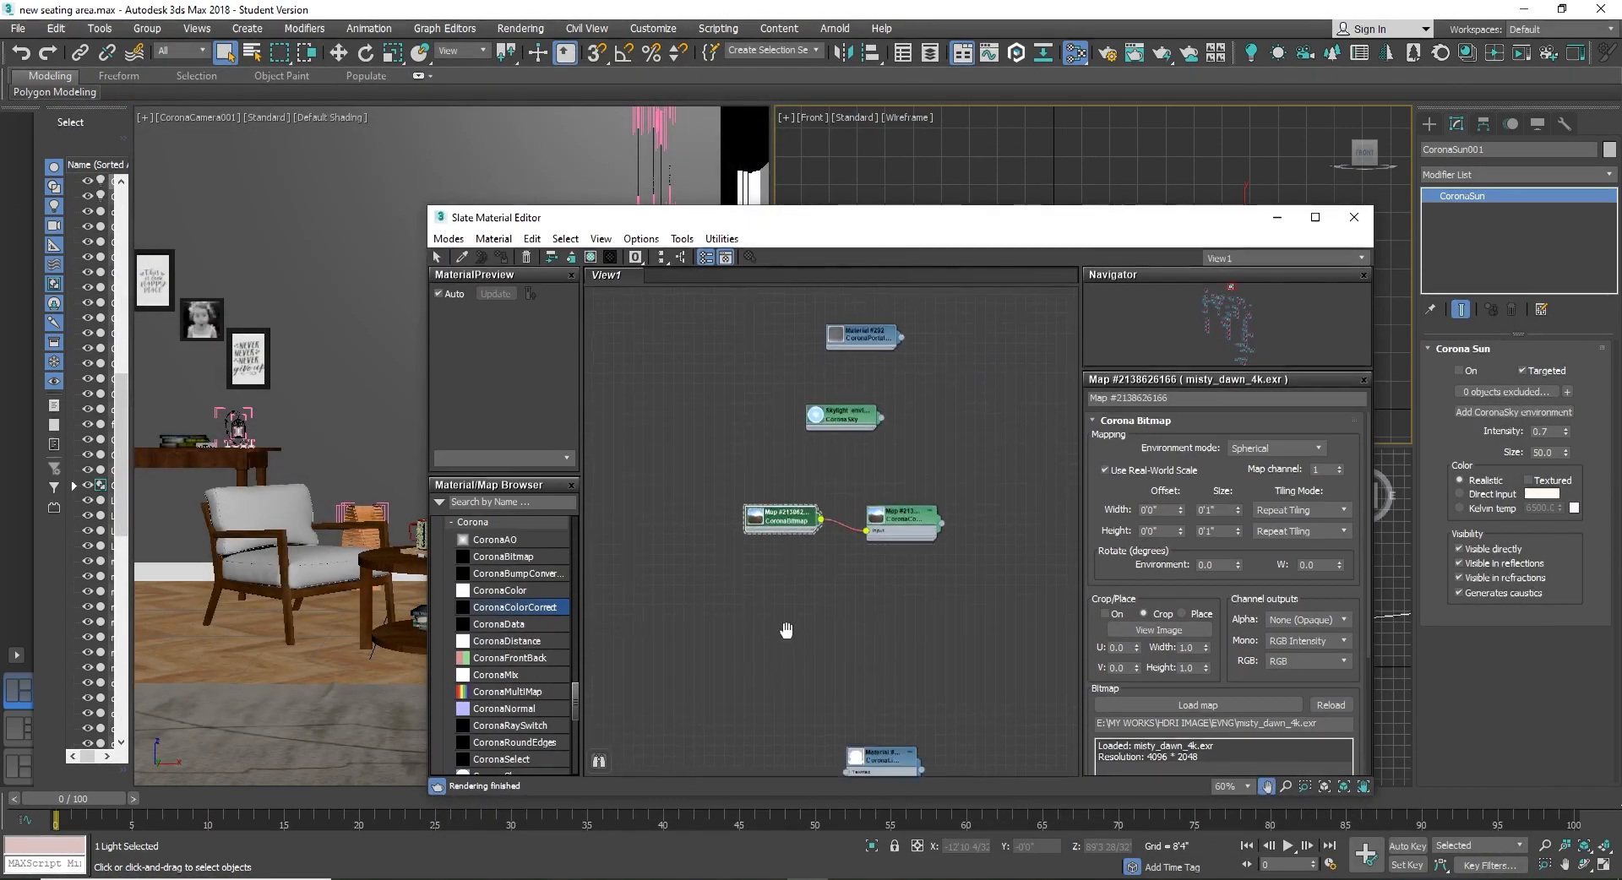
{"action": "scroll", "coordinate": [764, 646], "scroll_direction": "down", "scroll_amount": 2}
{"action": "scroll", "coordinate": [774, 629], "scroll_direction": "up", "scroll_amount": 1}
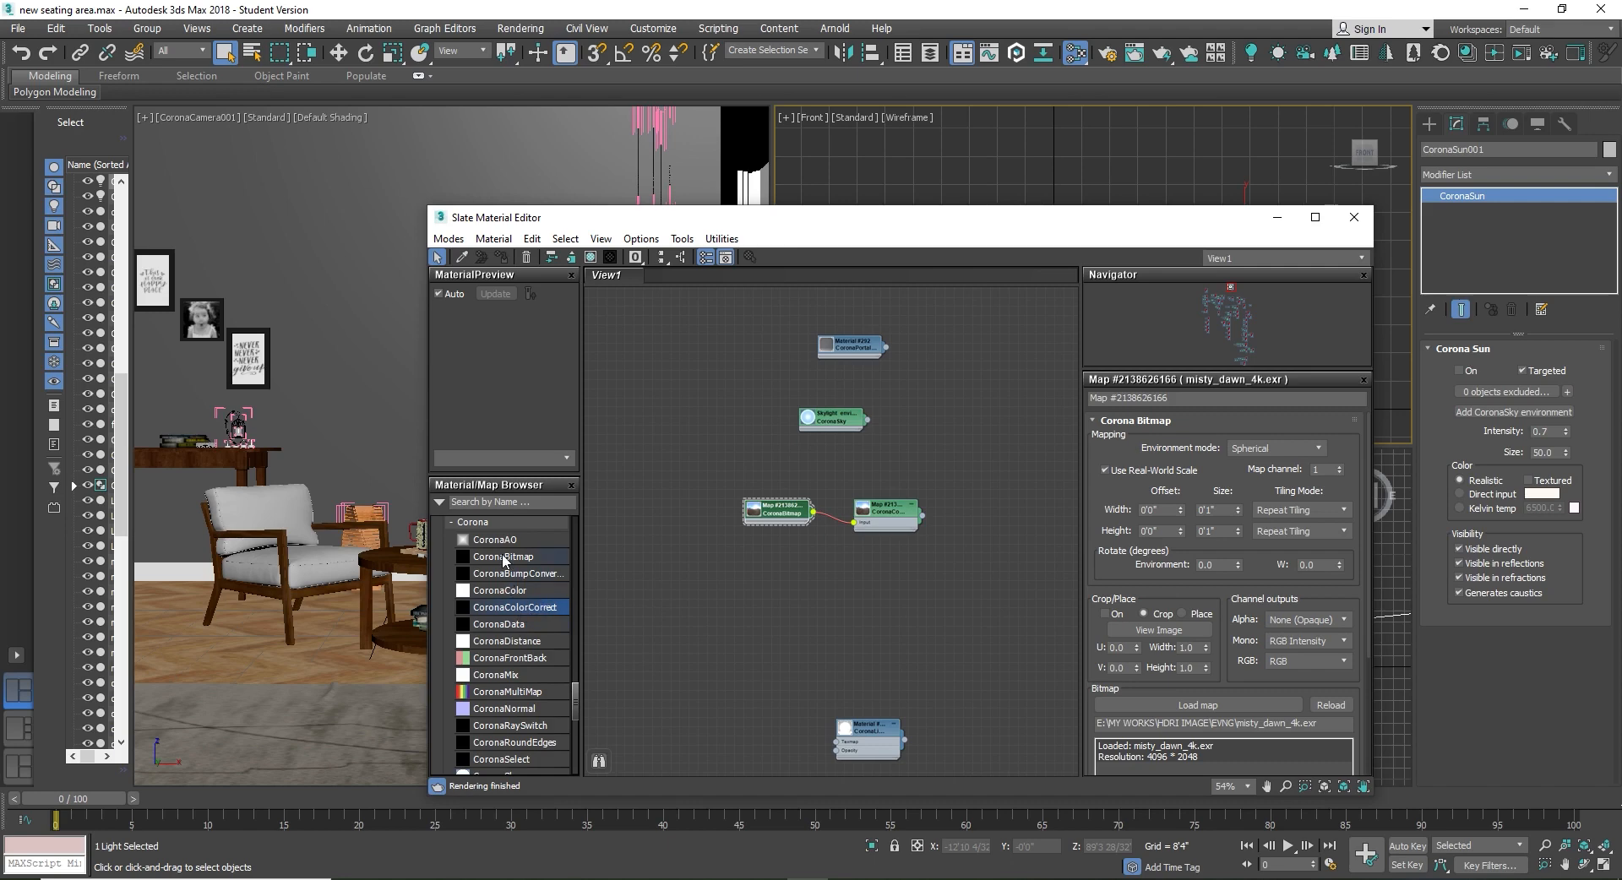
{"action": "left_click_drag", "start_coordinate": [504, 557], "coordinate": [760, 589]}
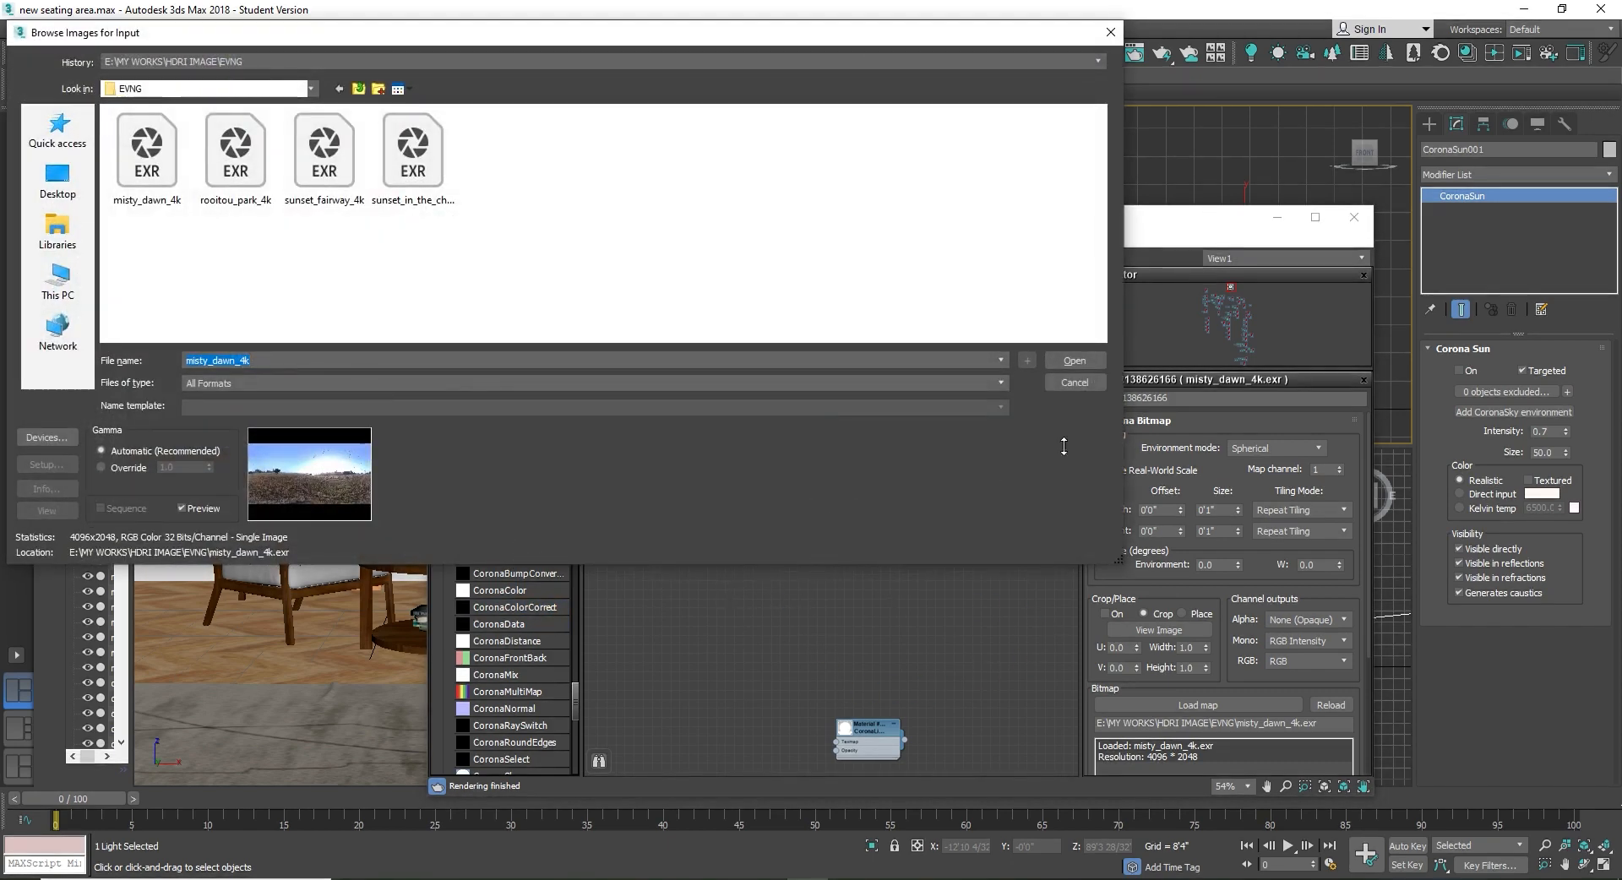
{"action": "left_click", "coordinate": [218, 207]}
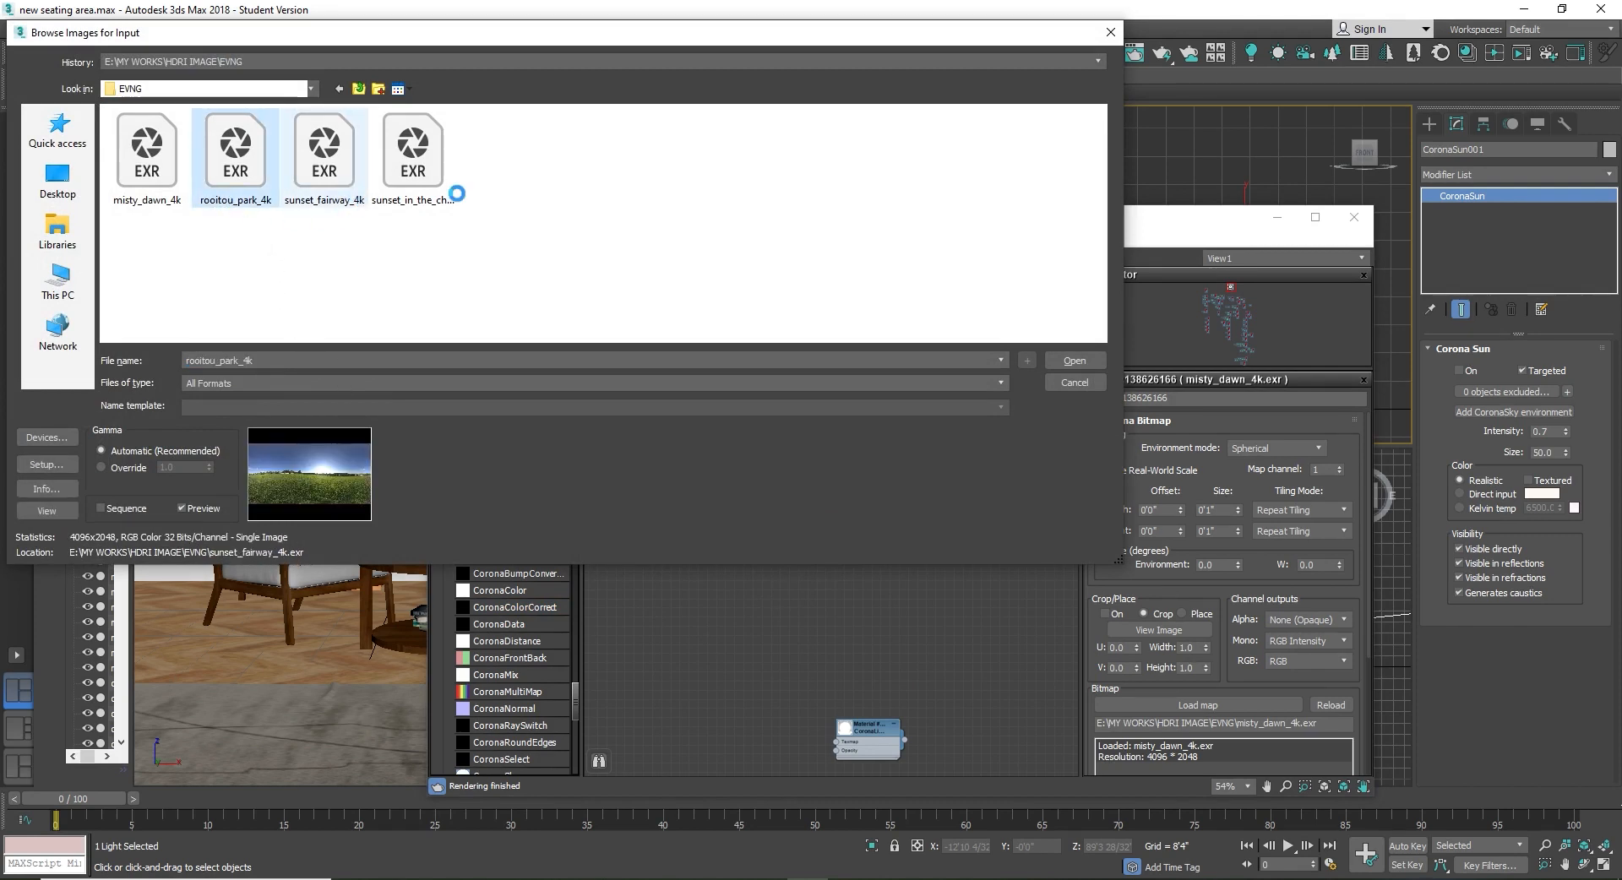
{"action": "left_click", "coordinate": [431, 194]}
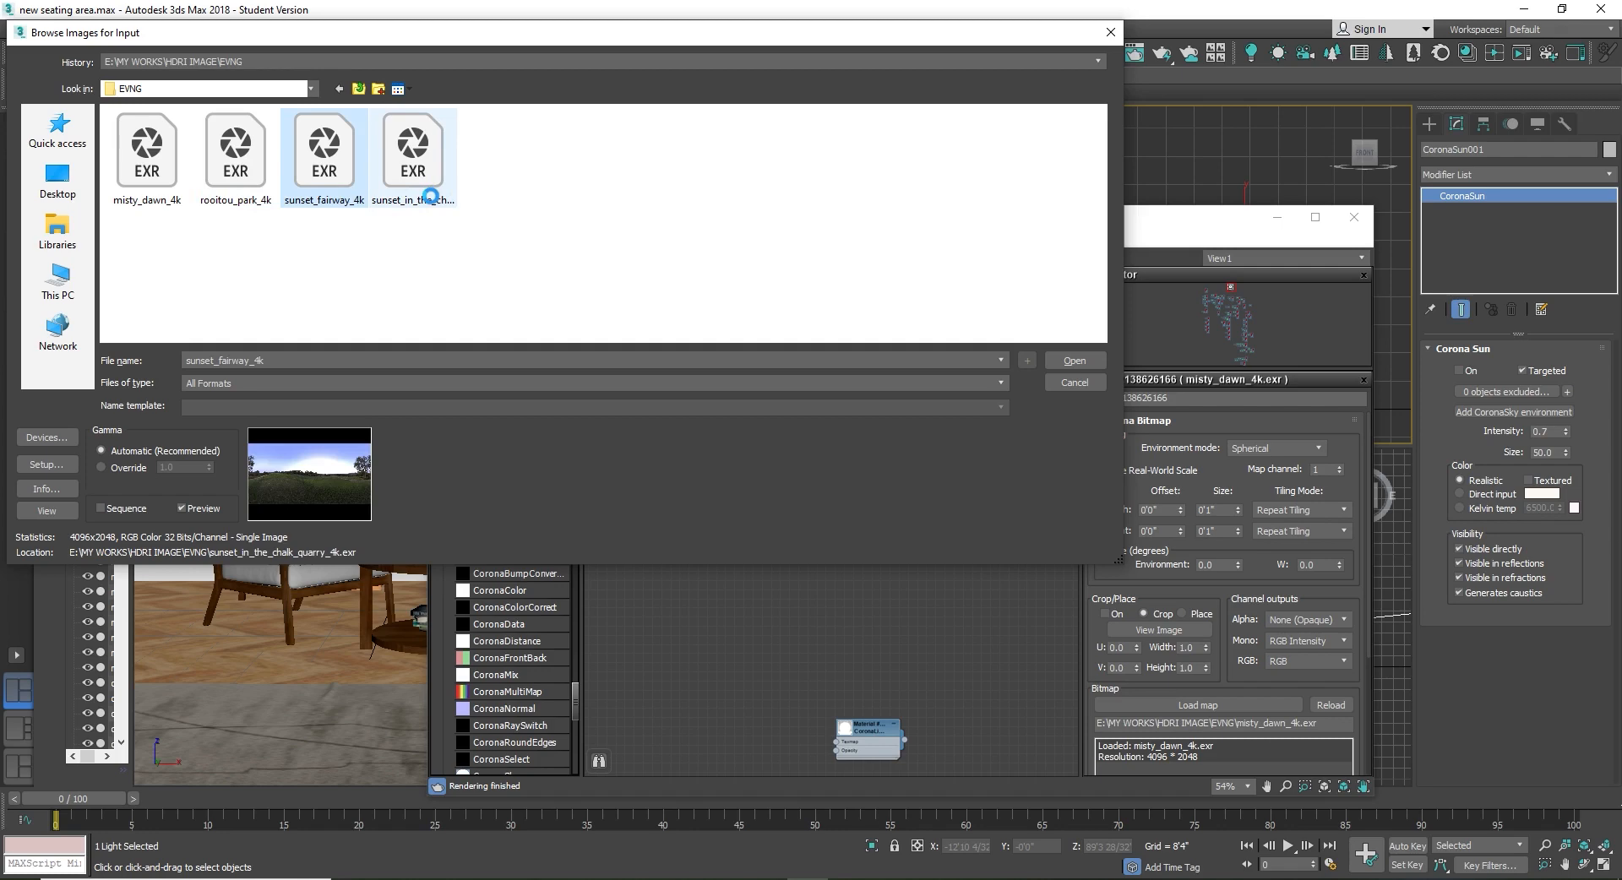
{"action": "left_click", "coordinate": [431, 196]}
{"action": "left_click", "coordinate": [1074, 361]}
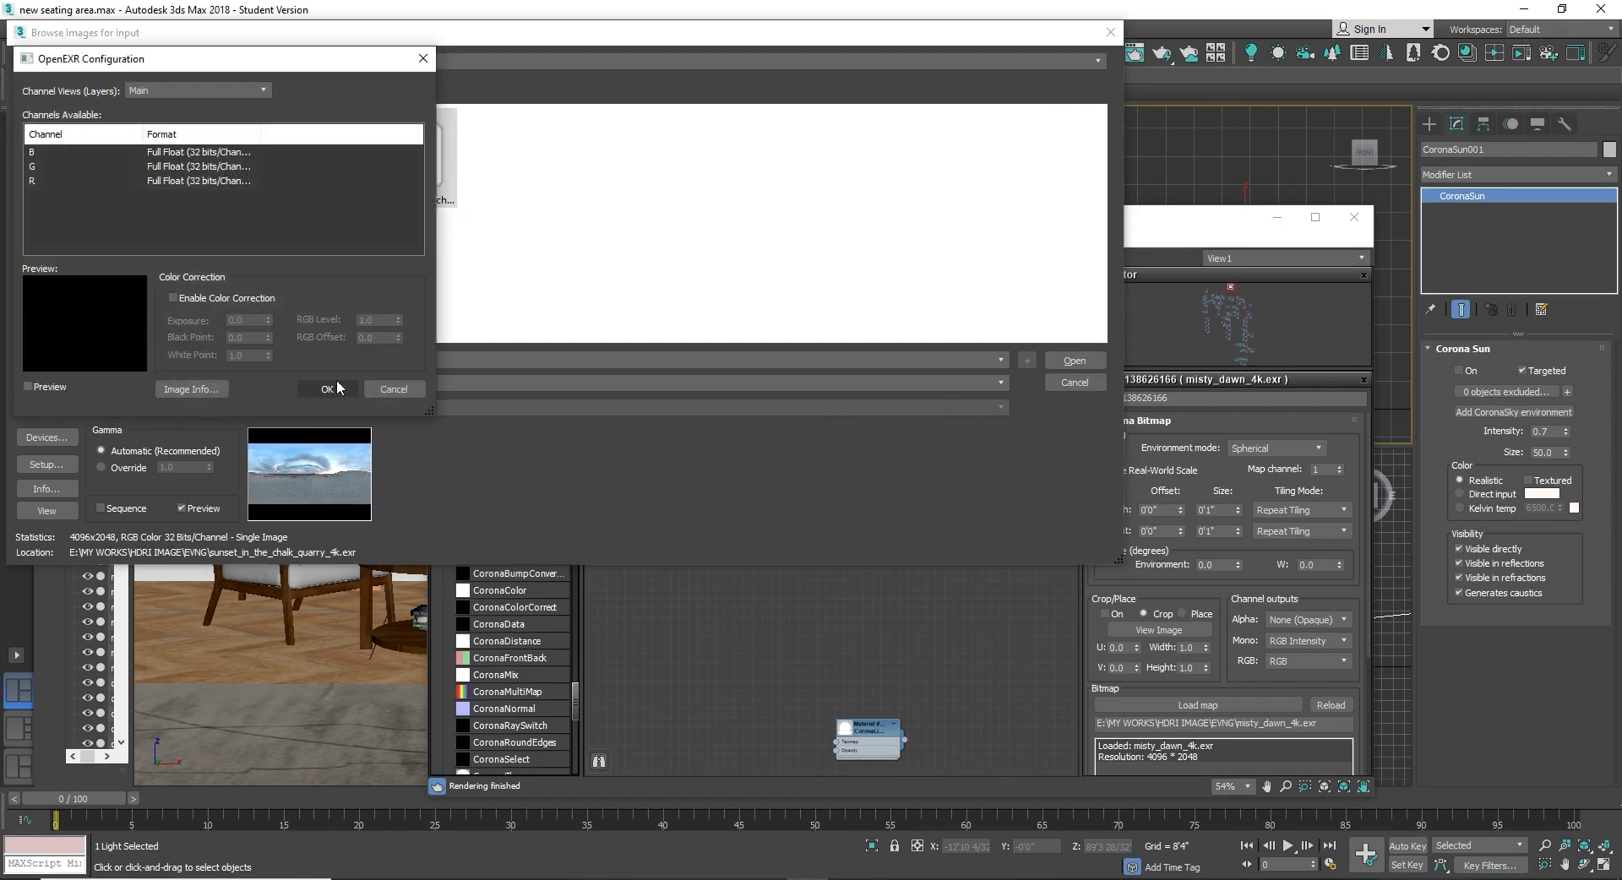
{"action": "left_click", "coordinate": [394, 389]}
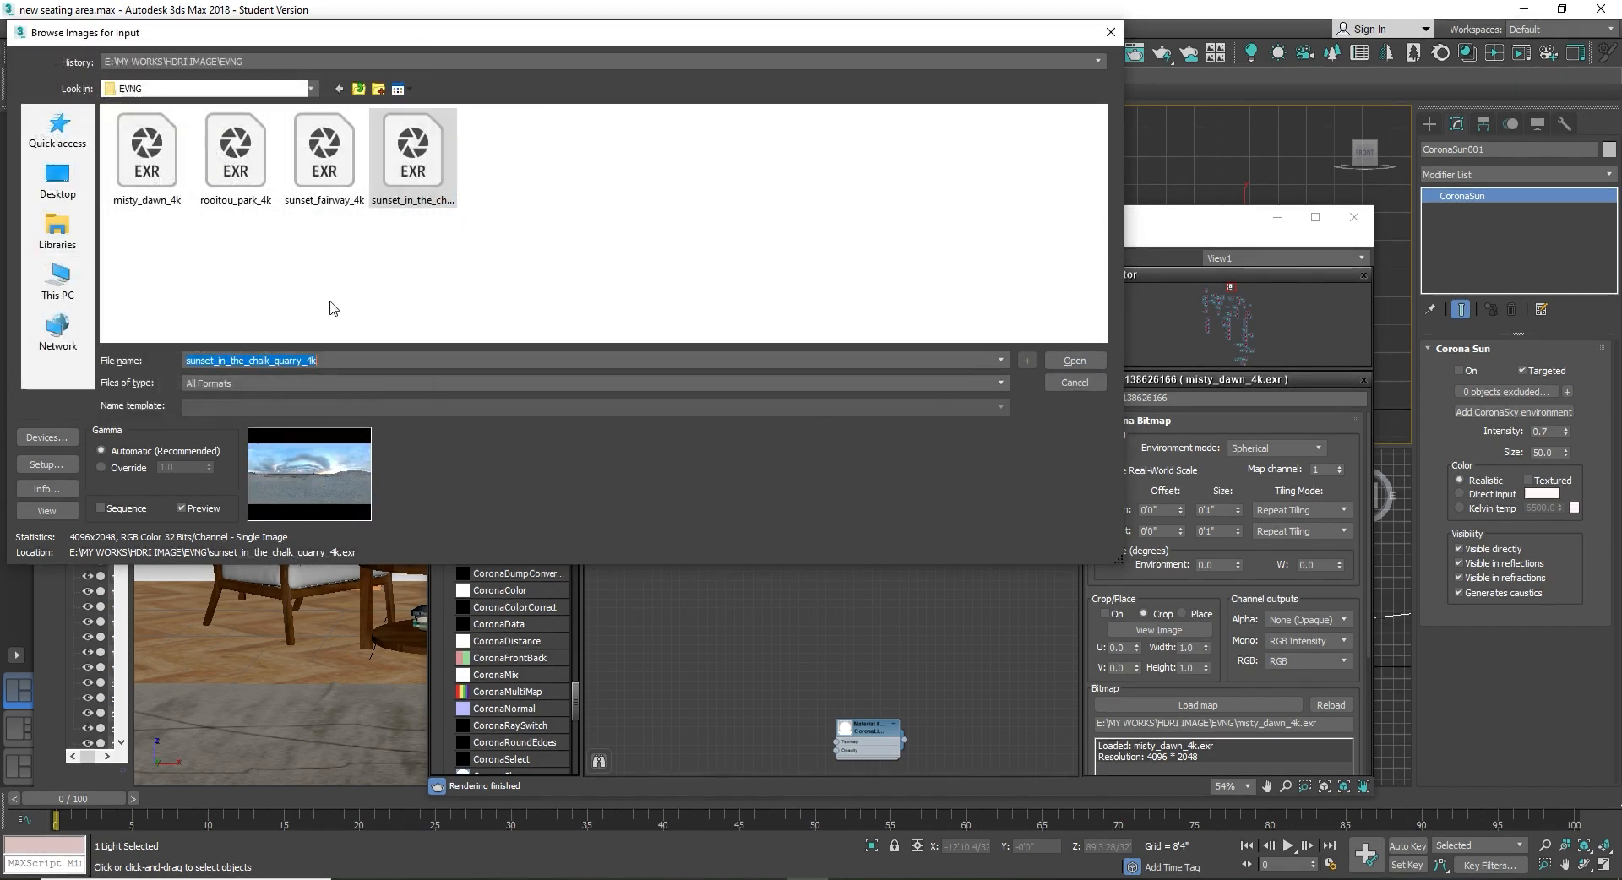
{"action": "left_click", "coordinate": [1073, 363]}
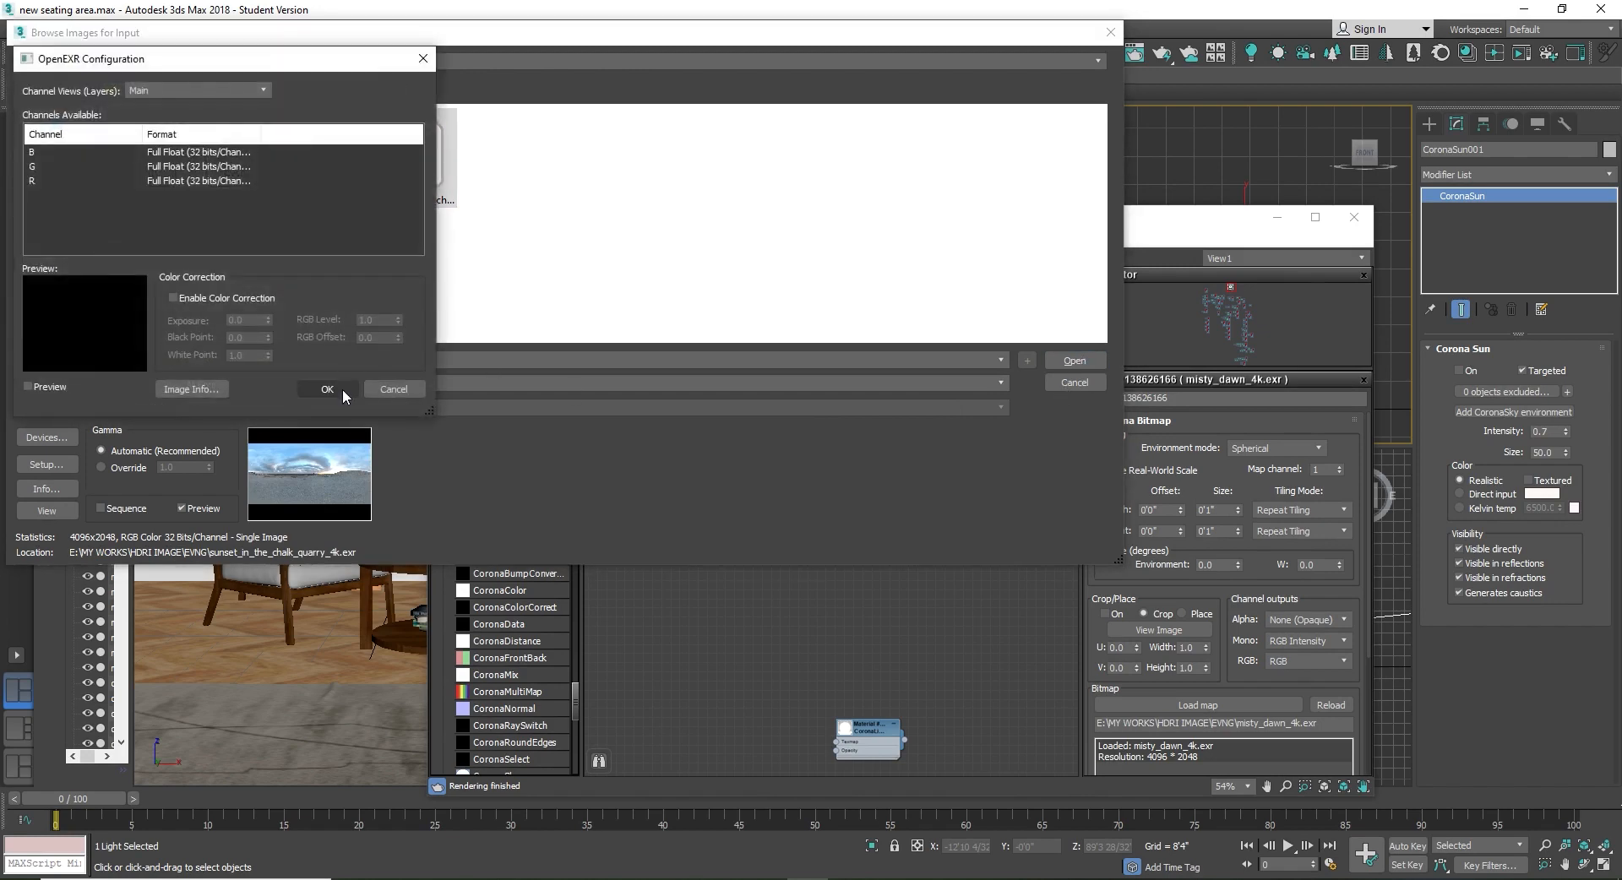
{"action": "left_click", "coordinate": [329, 392]}
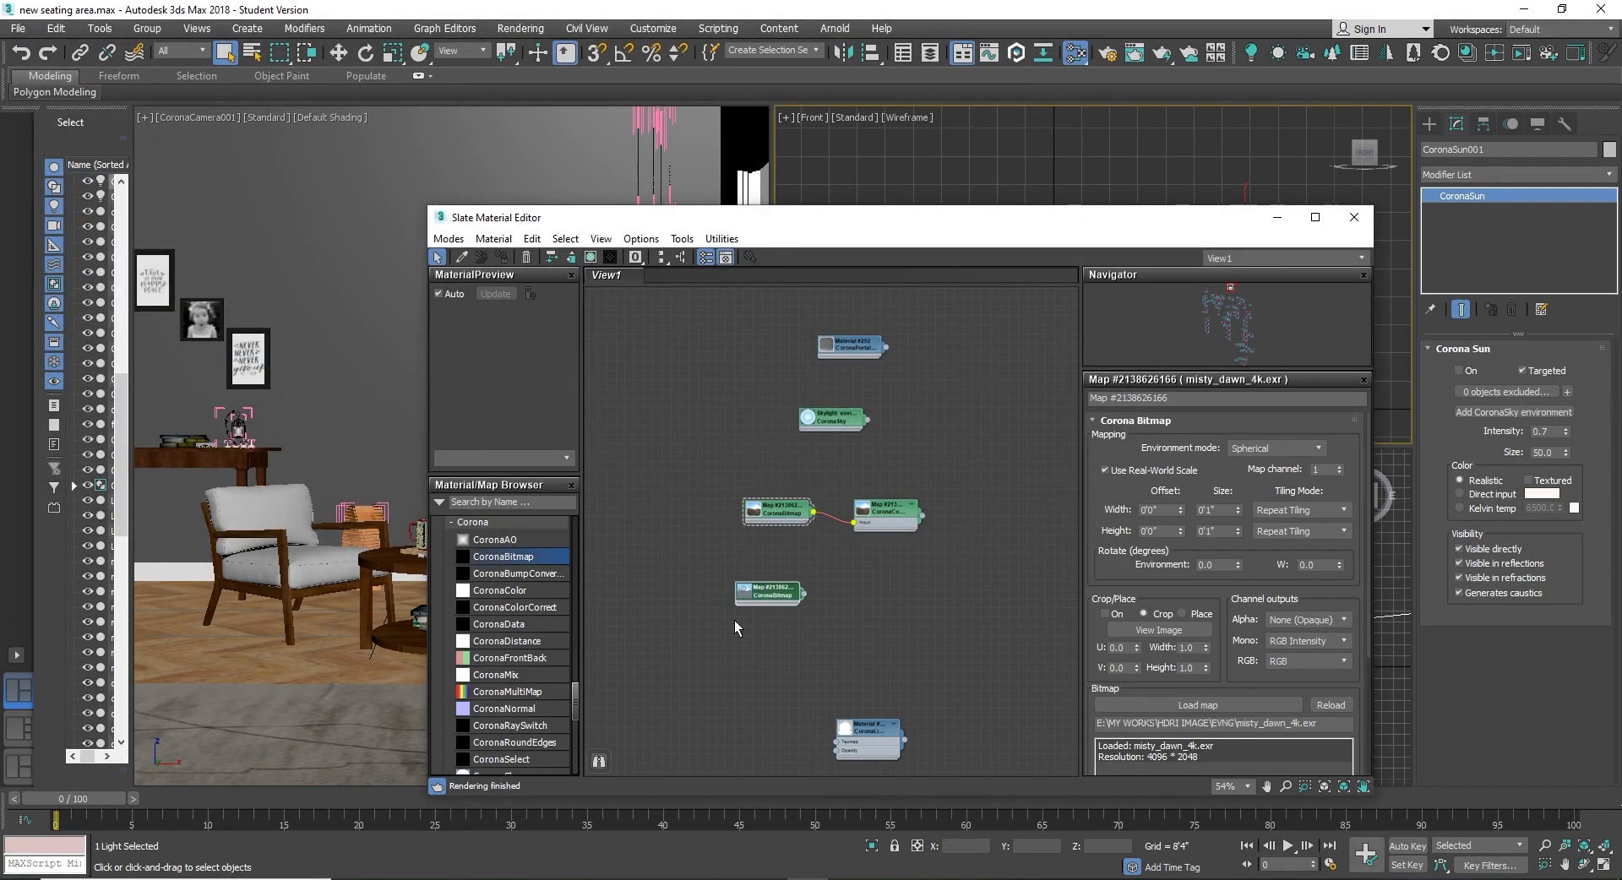
Step: Feed the new bitmap through a CoronaColorCorrect map and assign that map to the environment as an instance
{"action": "left_click_drag", "start_coordinate": [525, 612], "coordinate": [870, 591]}
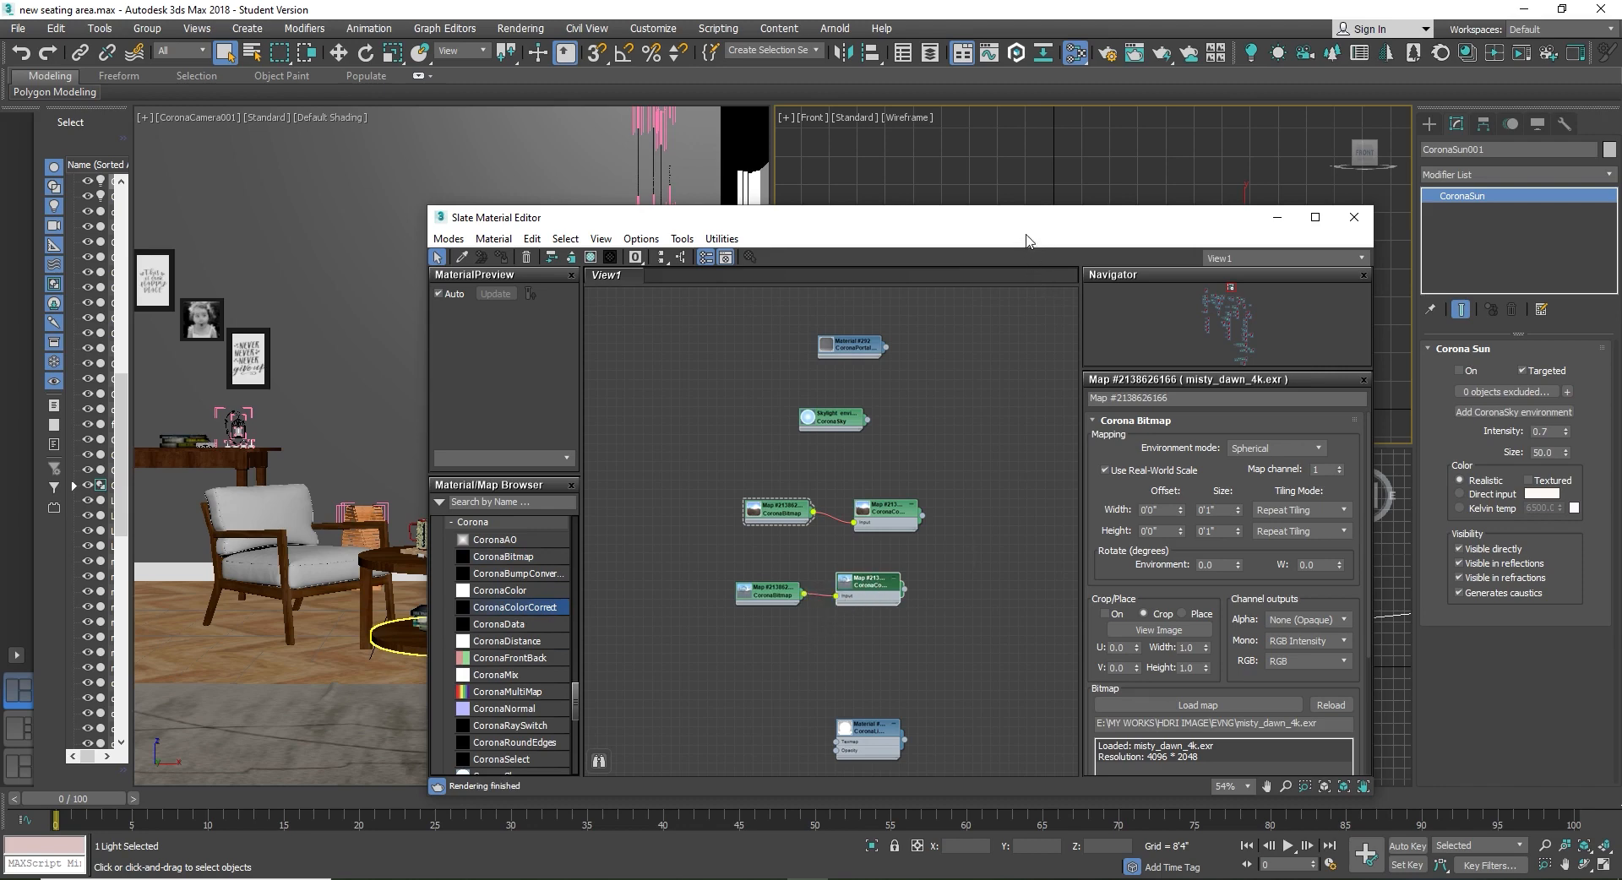
{"action": "left_click_drag", "start_coordinate": [1003, 224], "coordinate": [972, 304]}
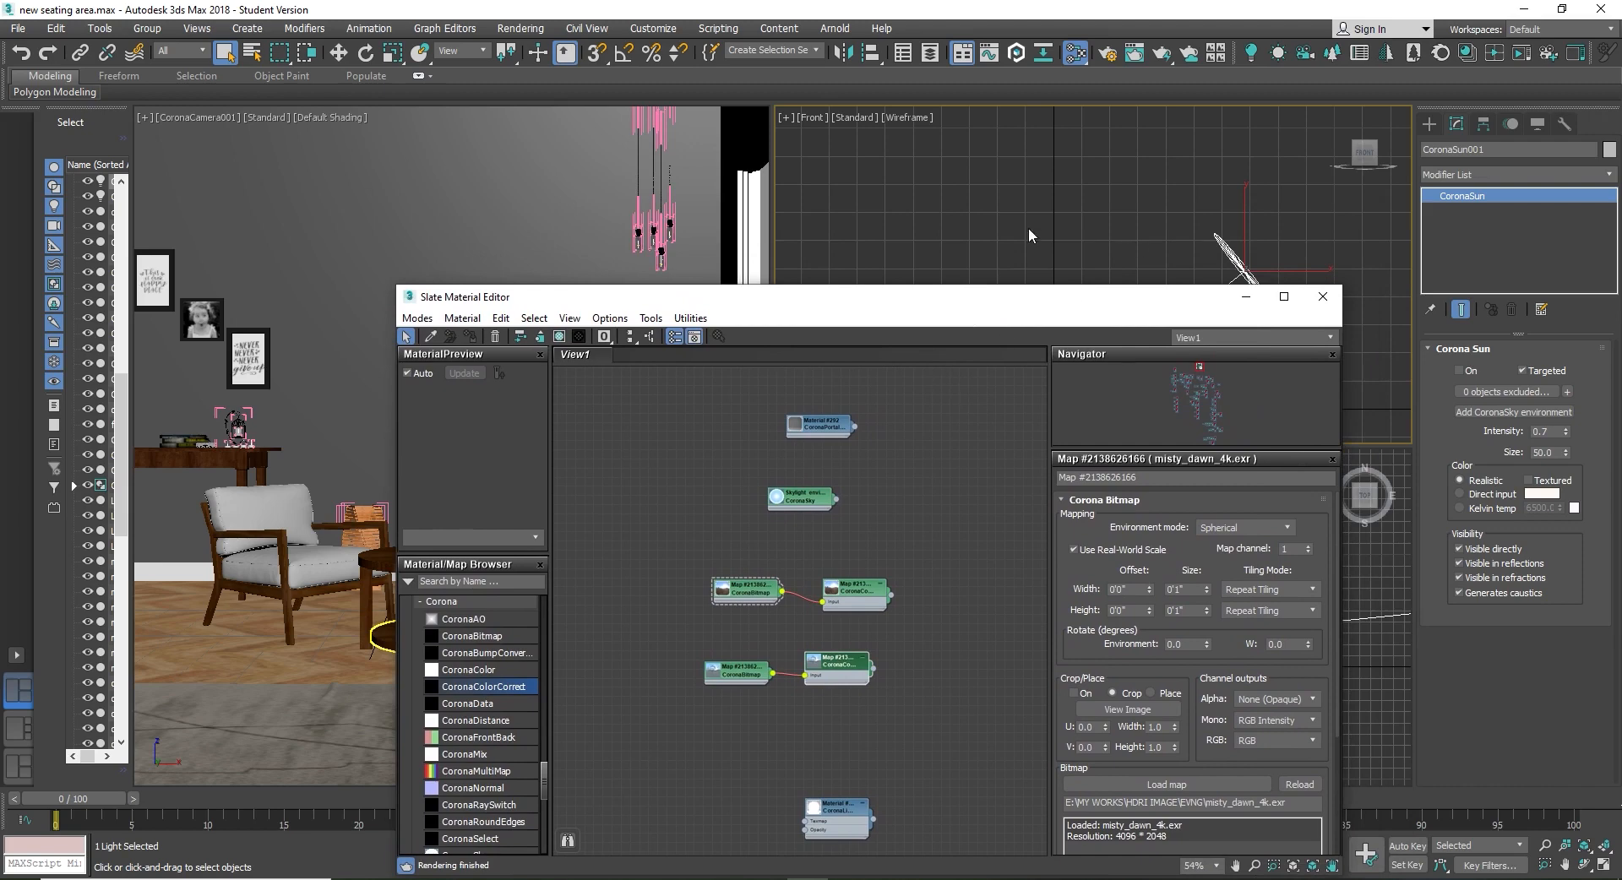
{"action": "left_click", "coordinate": [520, 29]}
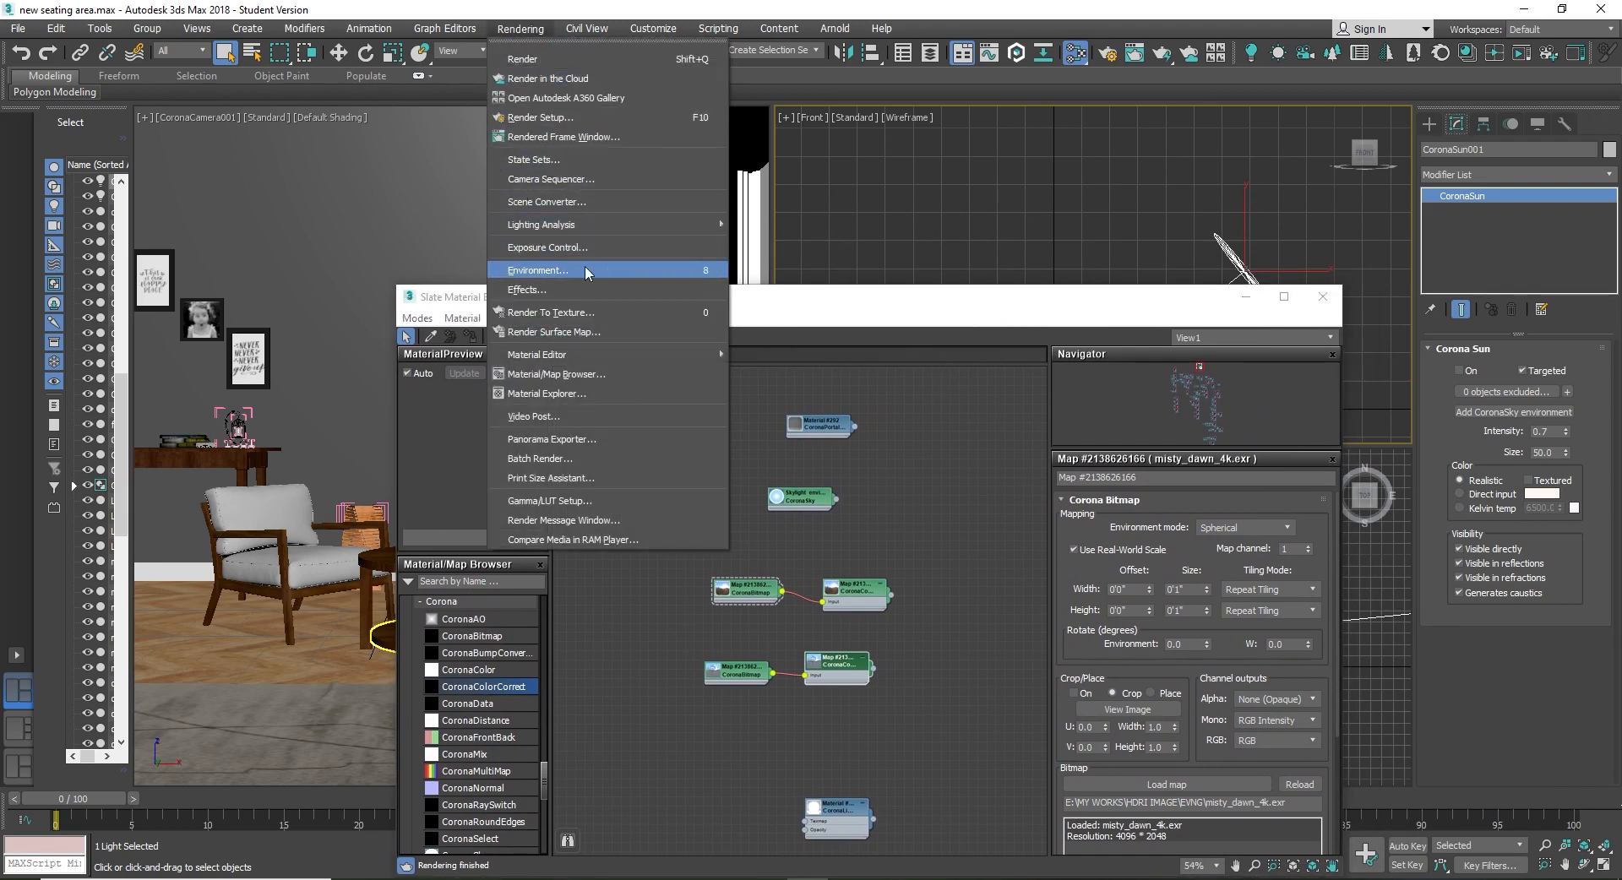
{"action": "left_click", "coordinate": [549, 270]}
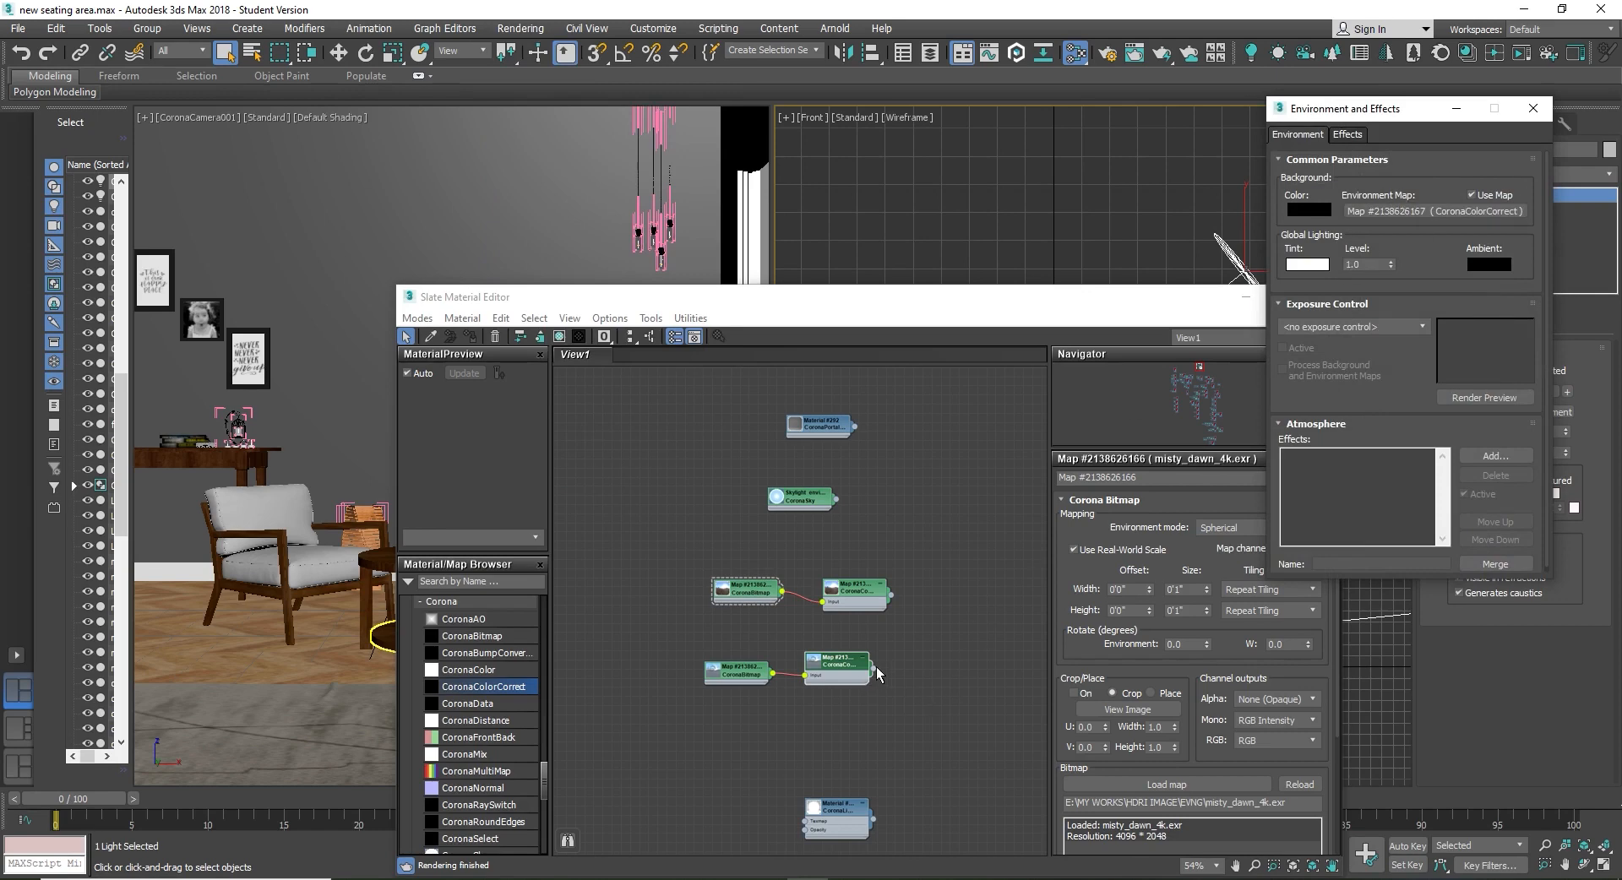
{"action": "left_click_drag", "start_coordinate": [875, 669], "coordinate": [1436, 211]}
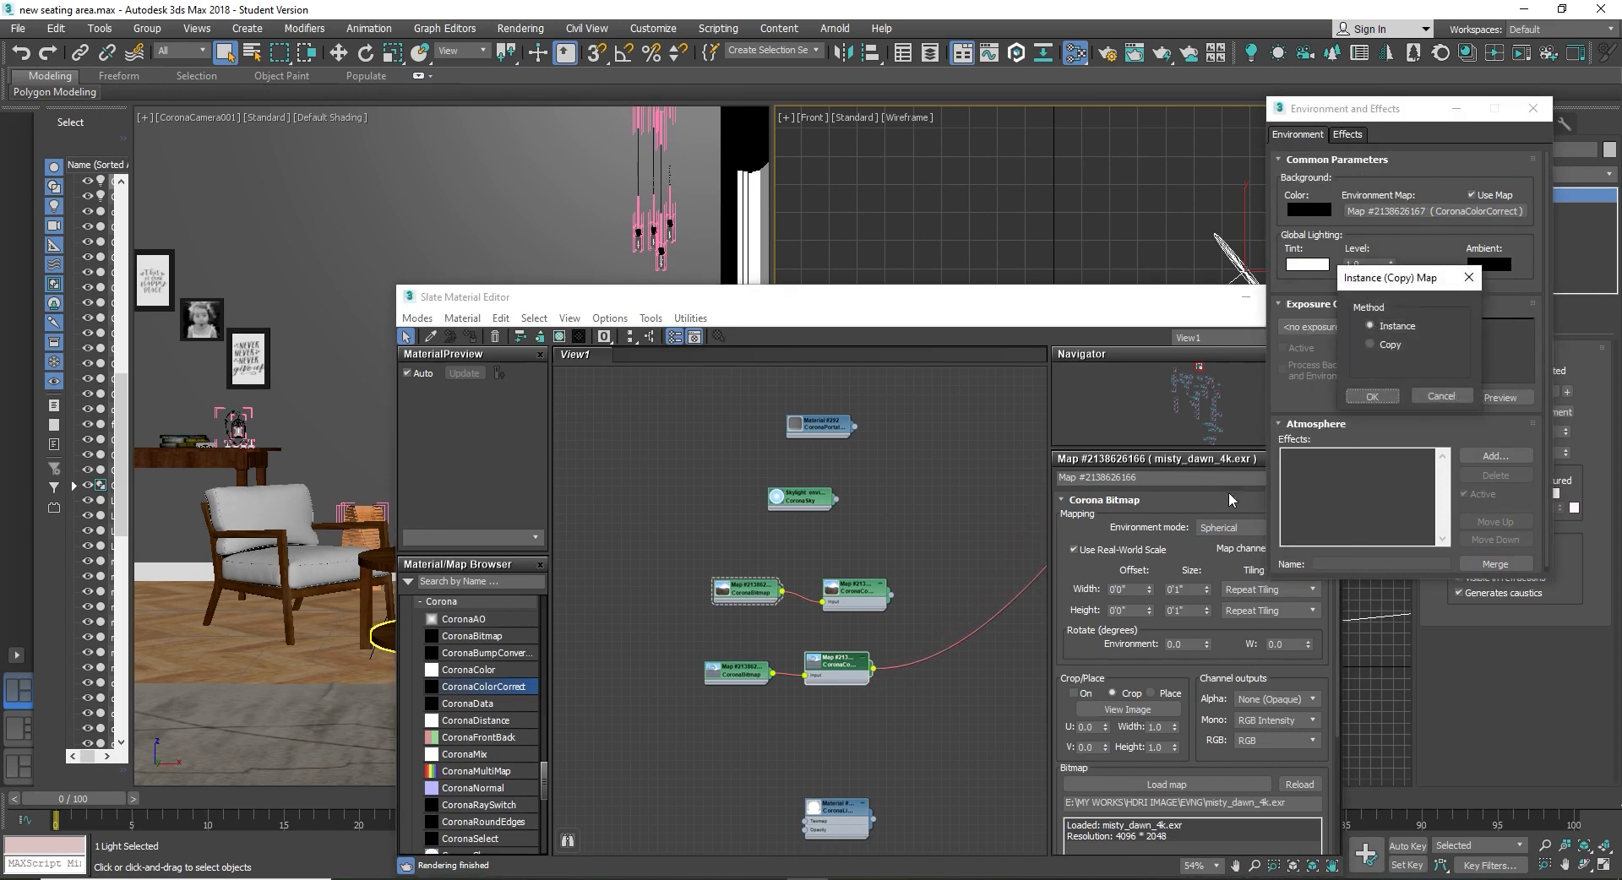
{"action": "left_click", "coordinate": [1368, 396]}
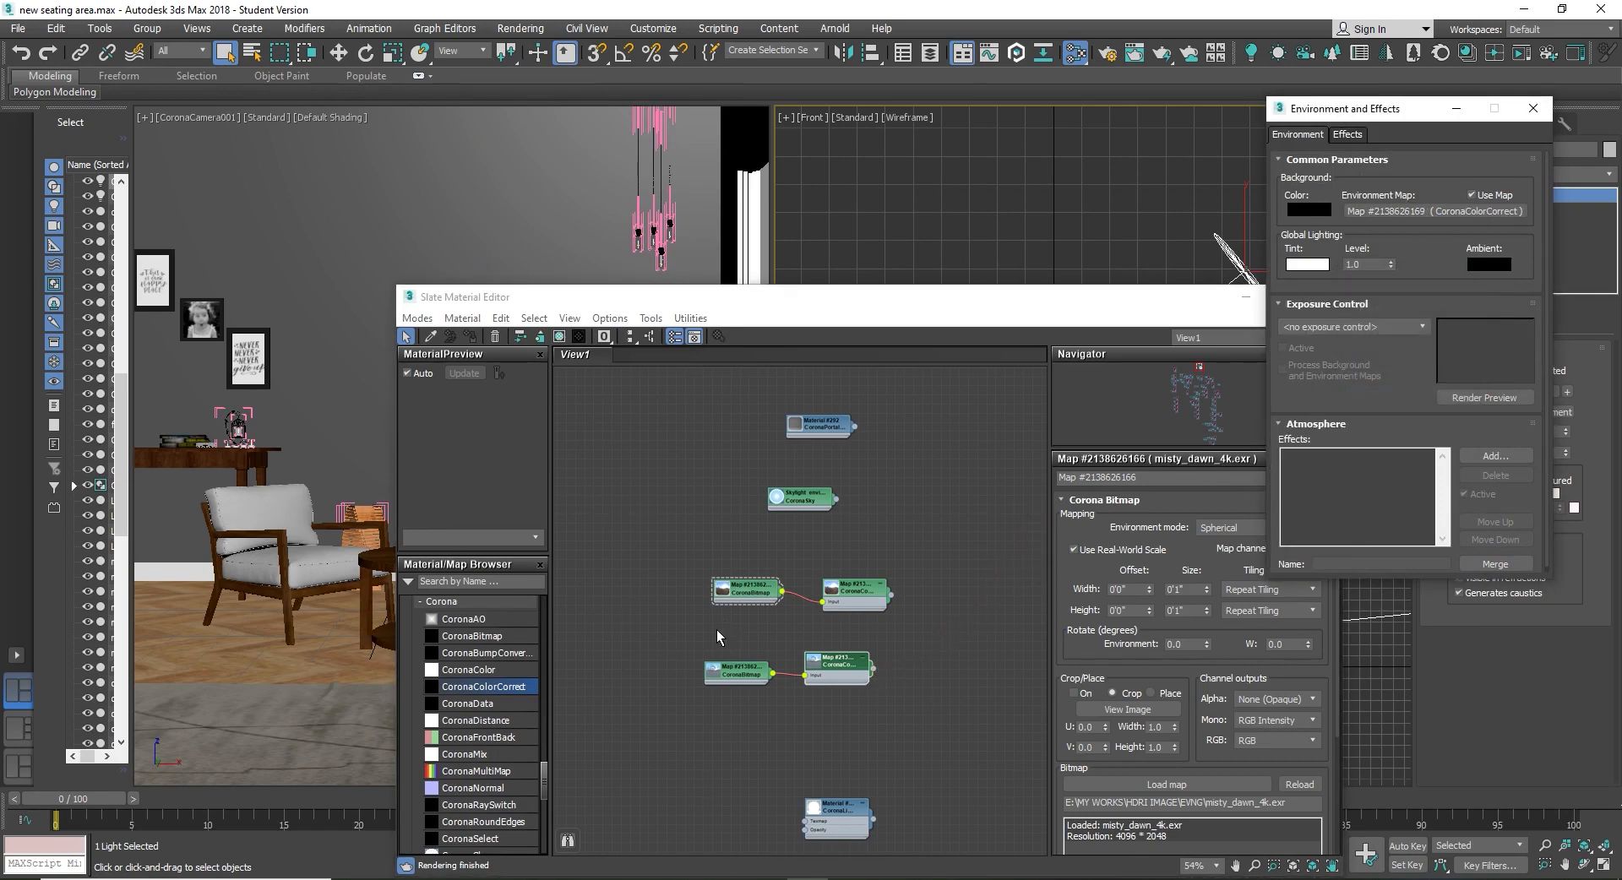
Step: Start the interactive render, dismiss the missing-asset message and place the material editor beside the frame buffer
{"action": "left_click_drag", "start_coordinate": [832, 309], "coordinate": [1155, 372]}
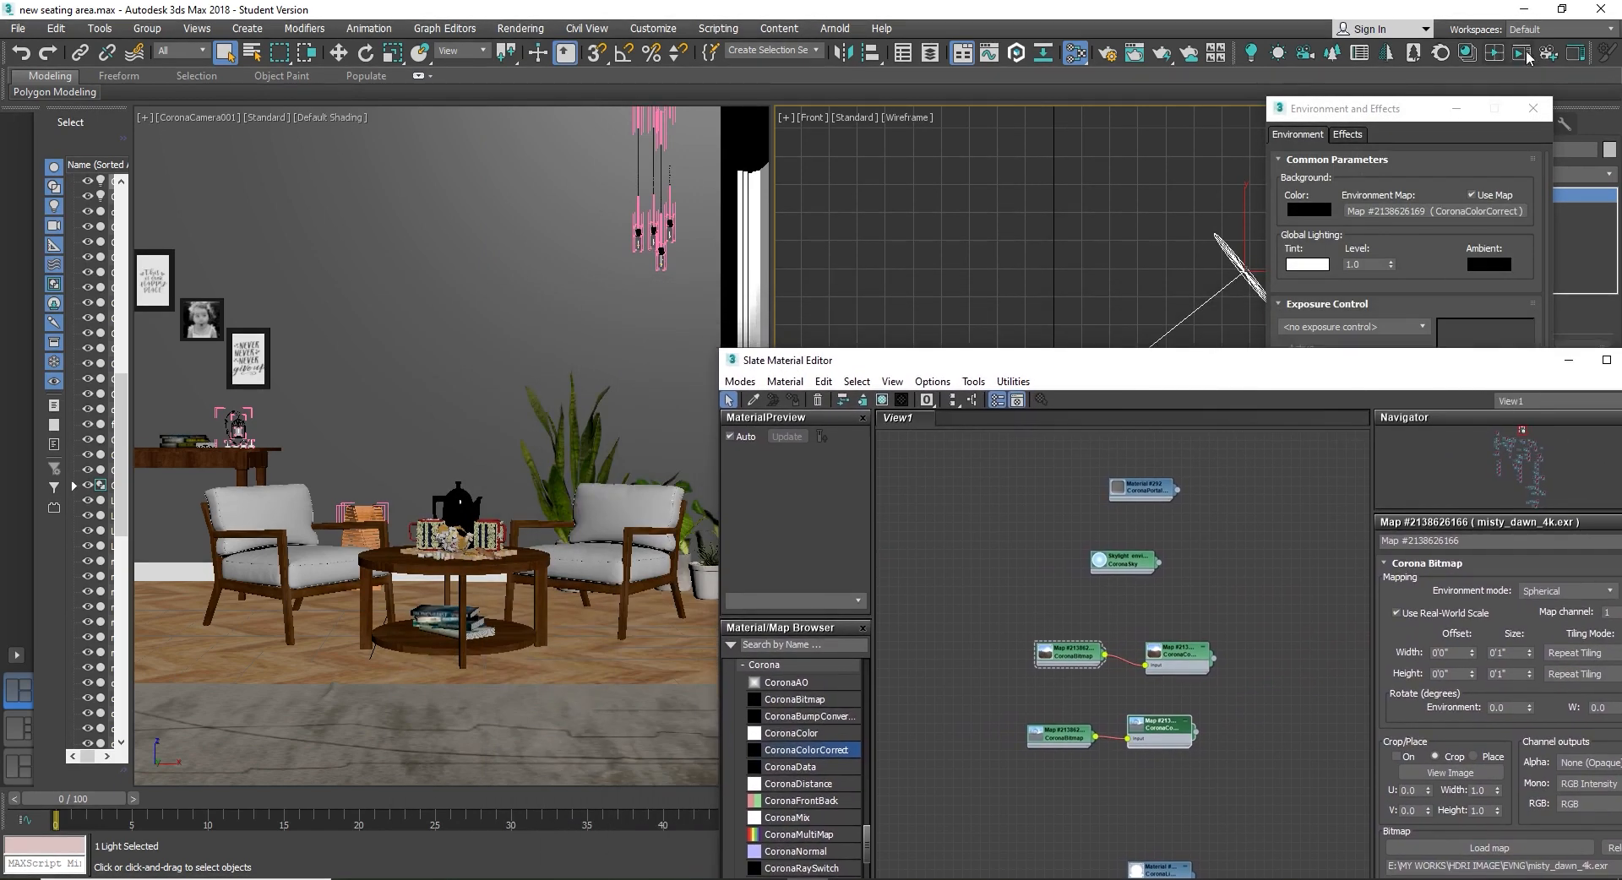
{"action": "left_click", "coordinate": [1520, 57]}
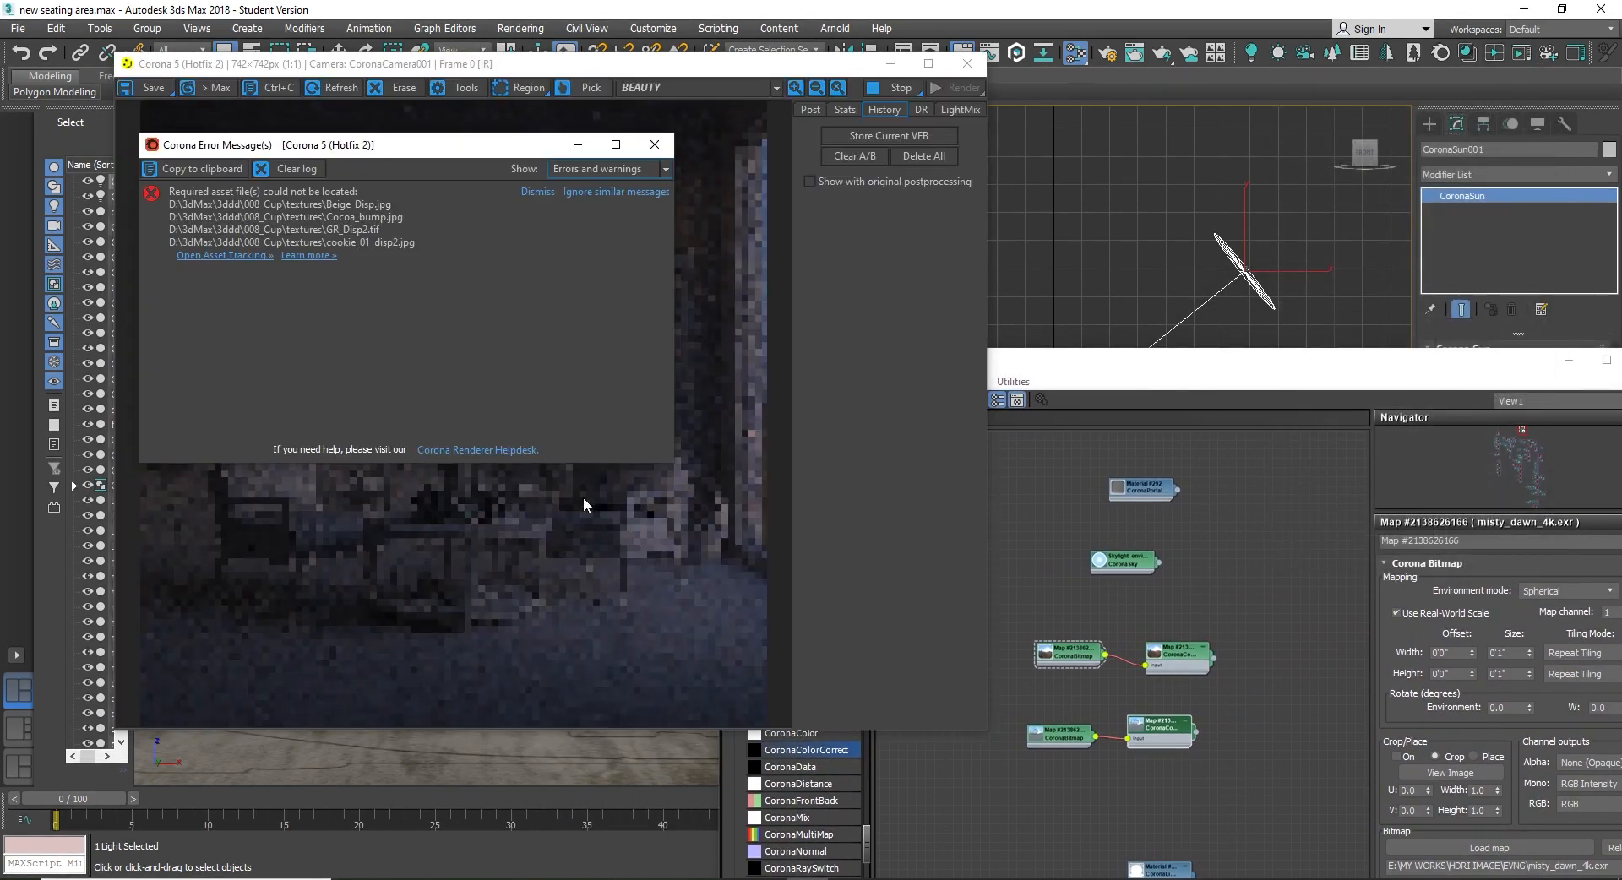
{"action": "left_click", "coordinate": [654, 145]}
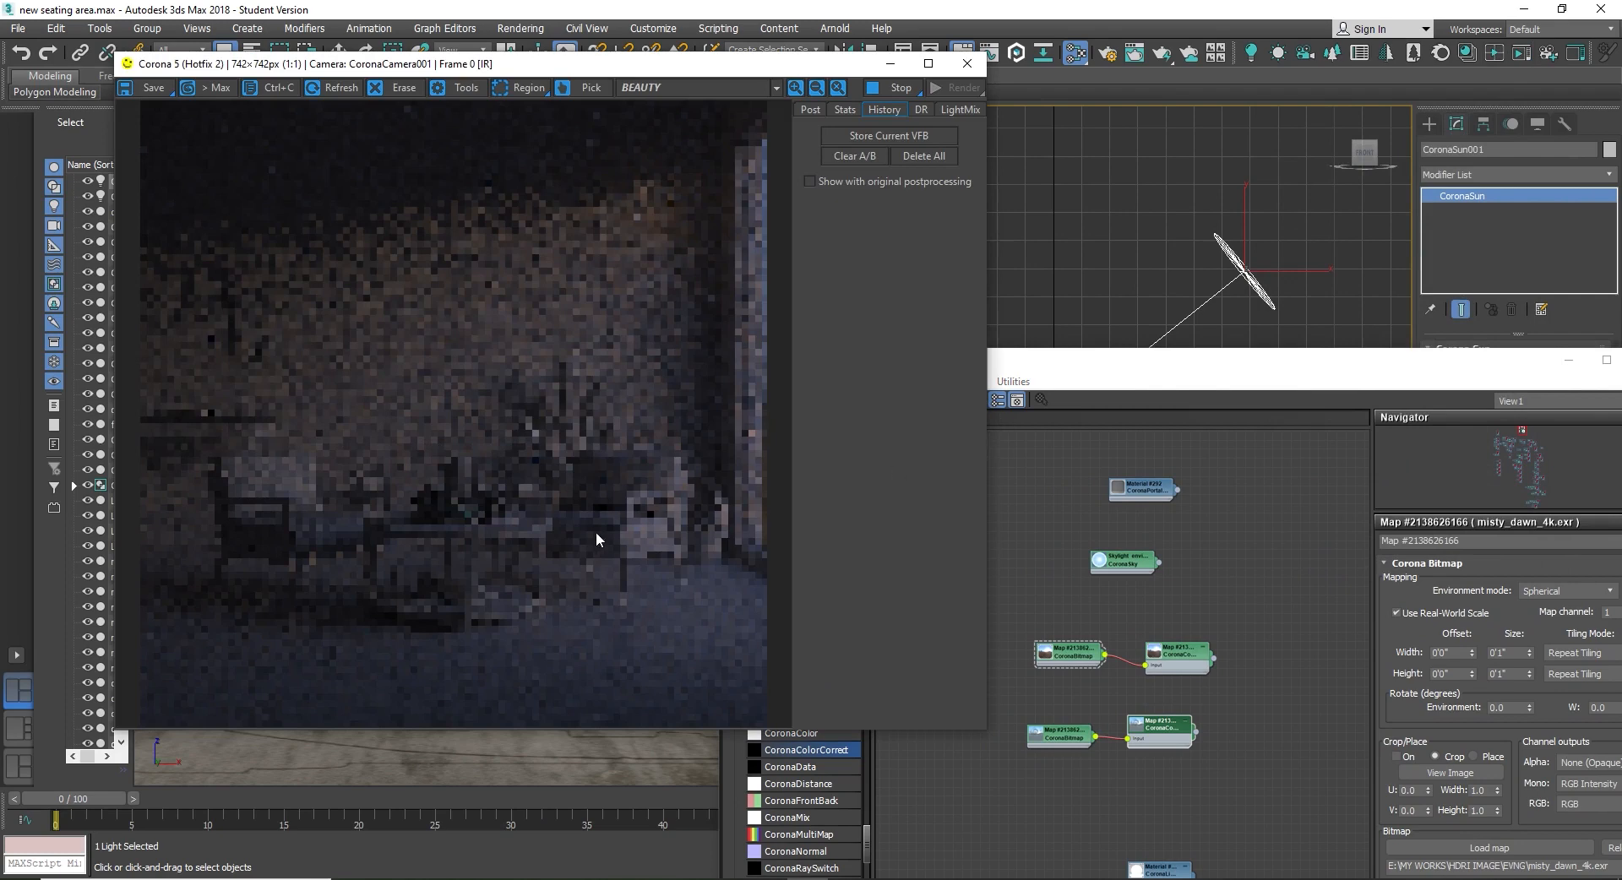
{"action": "left_click_drag", "start_coordinate": [1167, 373], "coordinate": [1157, 181]}
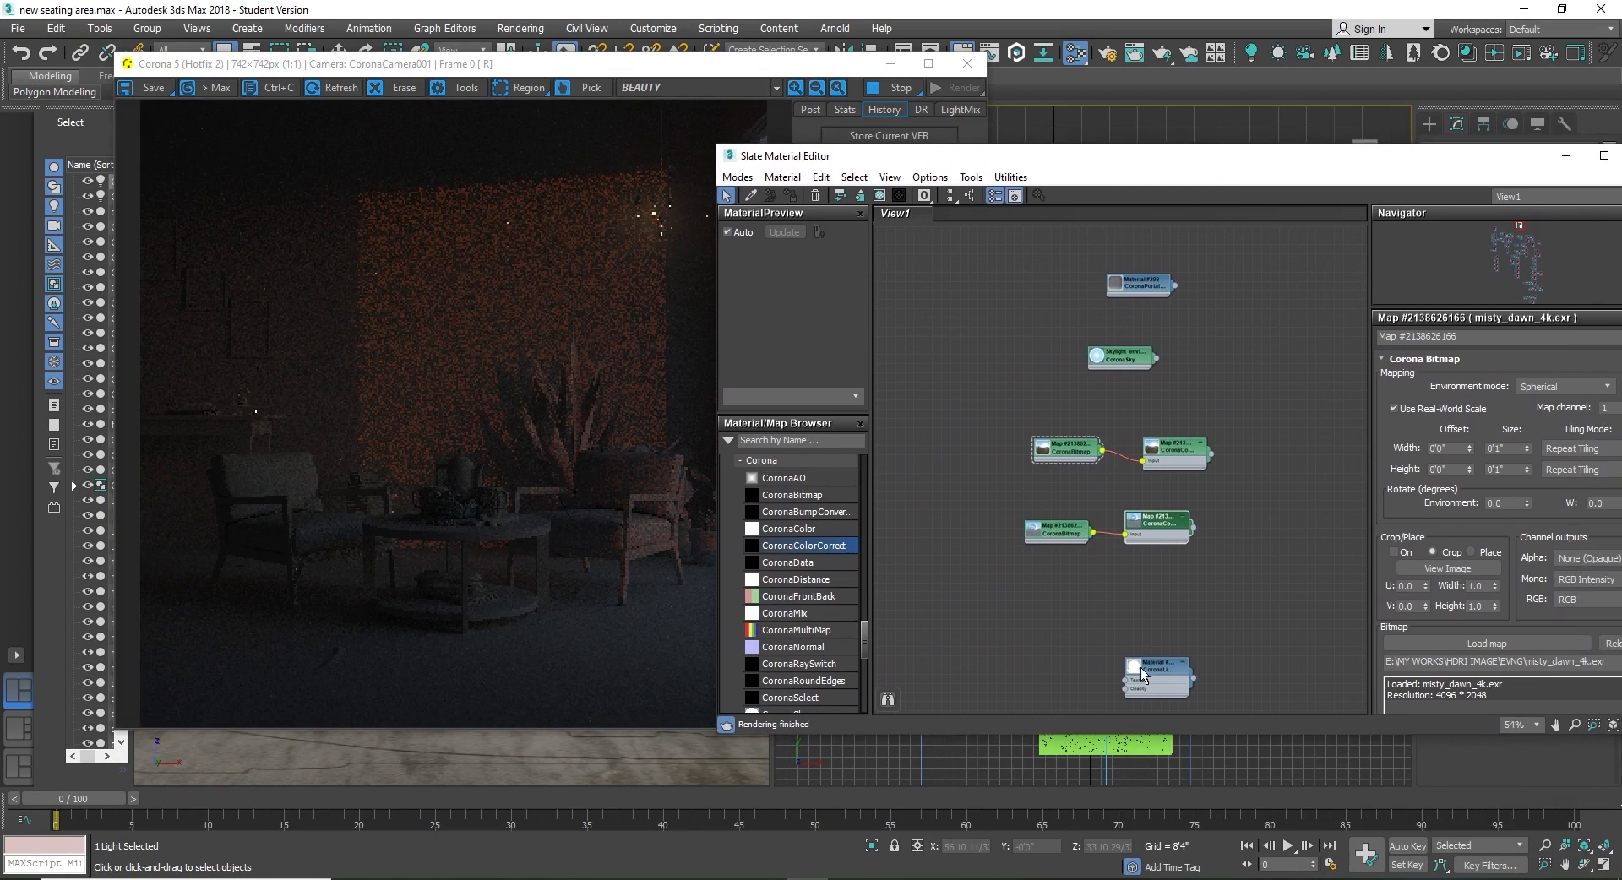
Step: Turn on real-world scale for the sunset_in_the_chalk_quarry_4k bitmap and set its environment mode to Spherical
{"action": "double_click", "coordinate": [1036, 534]}
{"action": "left_click", "coordinate": [1051, 537]}
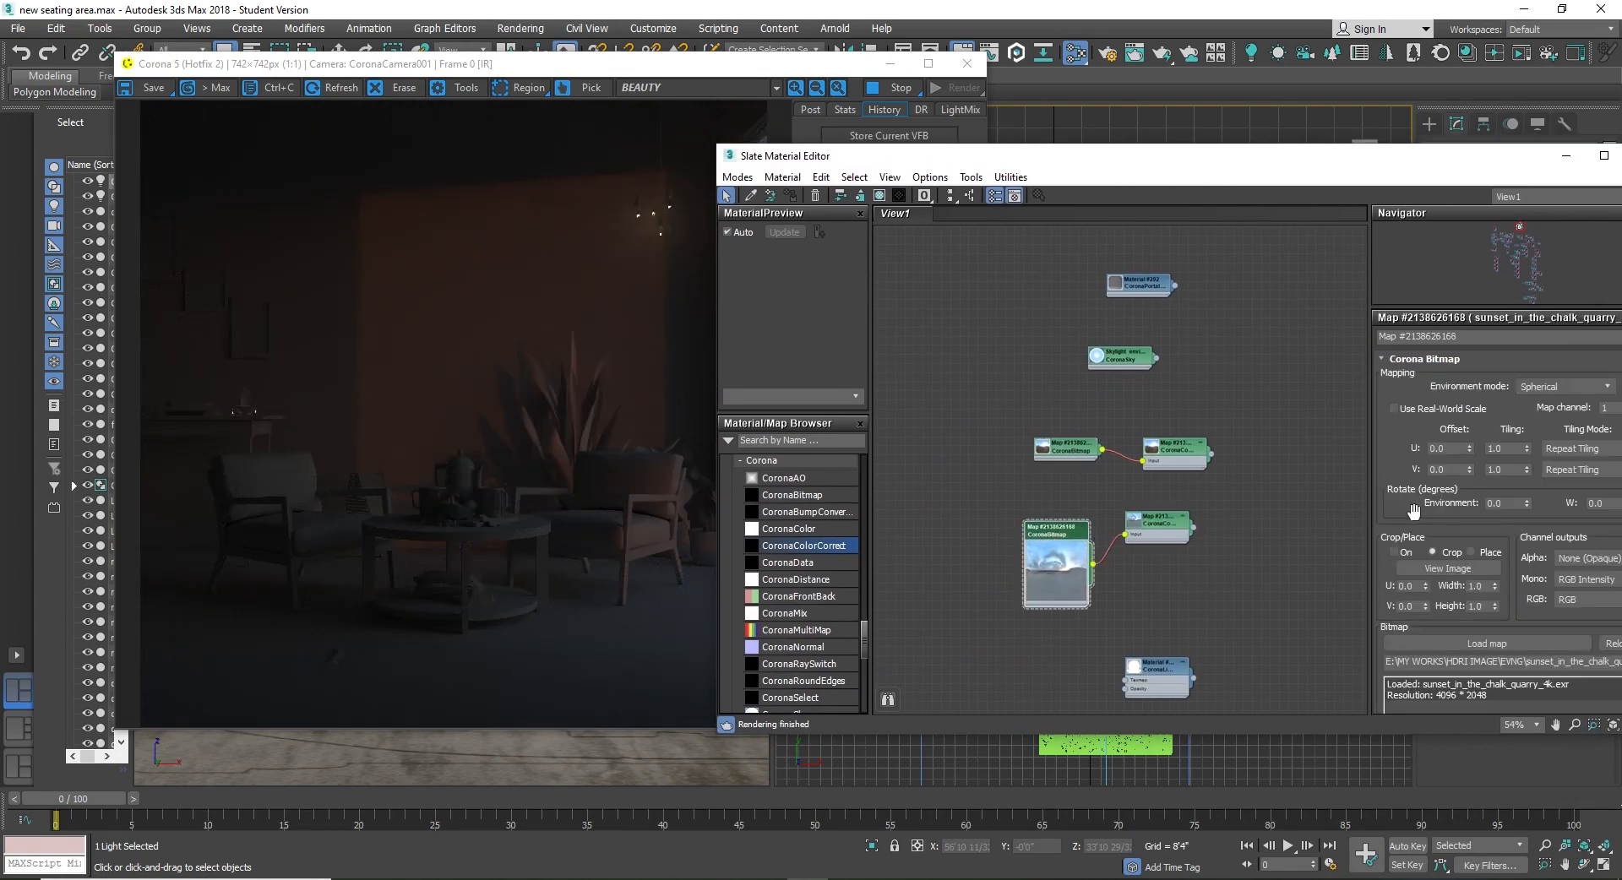
{"action": "left_click", "coordinate": [1563, 386]}
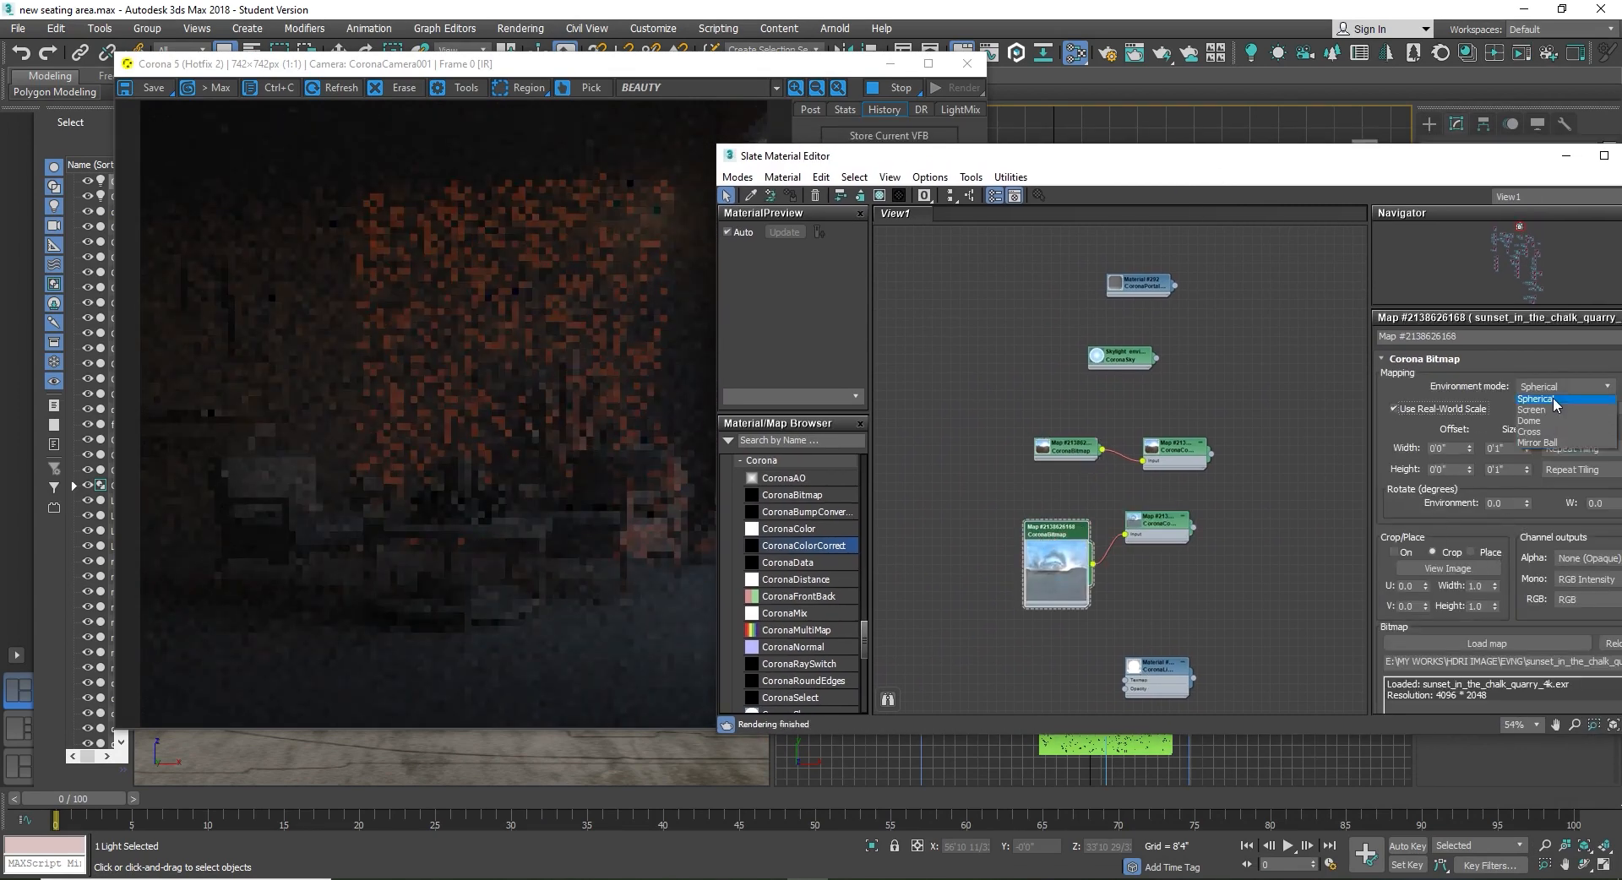
{"action": "left_click", "coordinate": [1537, 422]}
{"action": "left_click", "coordinate": [1562, 386]}
{"action": "left_click", "coordinate": [1538, 404]}
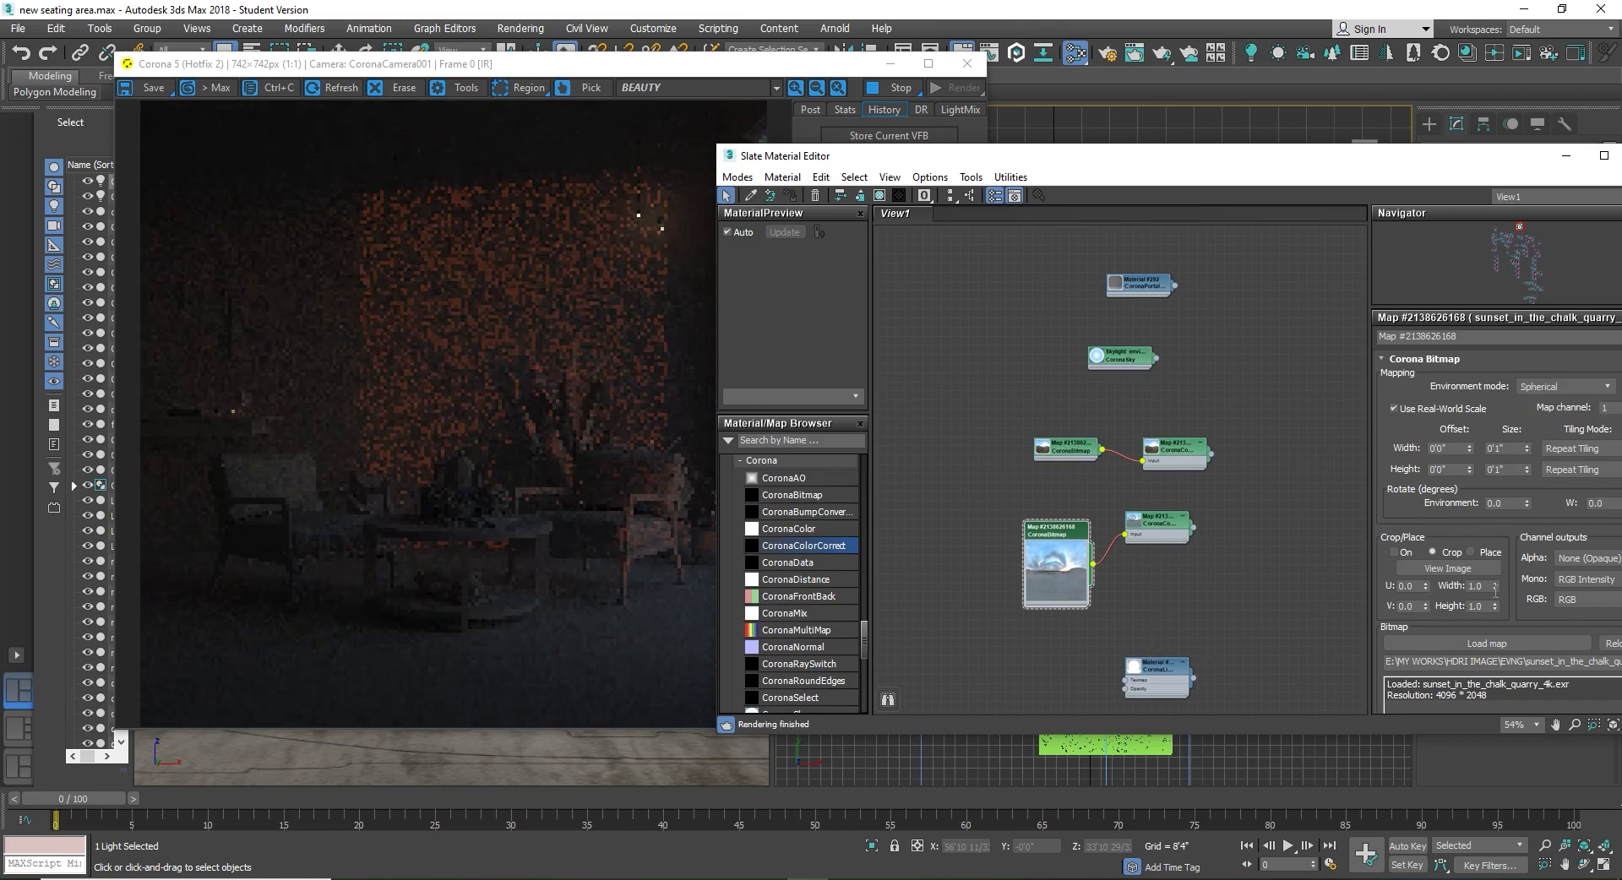
Step: Set the chalk quarry bitmap's environment rotation to 20 degrees, keeping the frame buffer in view
{"action": "left_click_drag", "start_coordinate": [1197, 160], "coordinate": [1293, 162]}
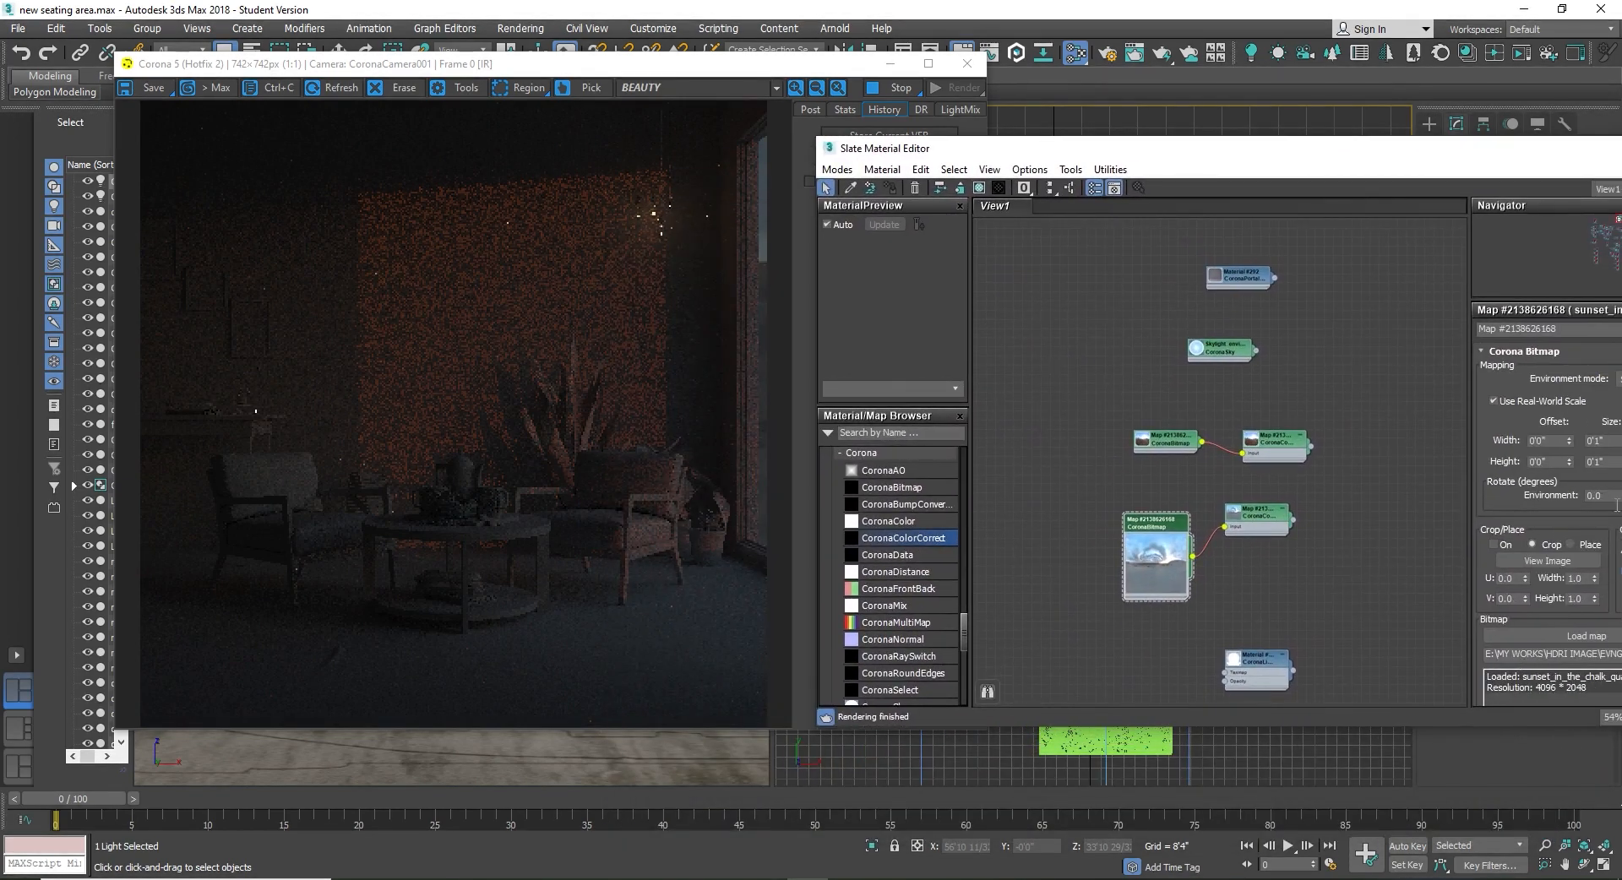
{"action": "left_click_drag", "start_coordinate": [1607, 496], "coordinate": [1533, 512]}
{"action": "type", "text": "20"}
{"action": "key", "text": "Return"}
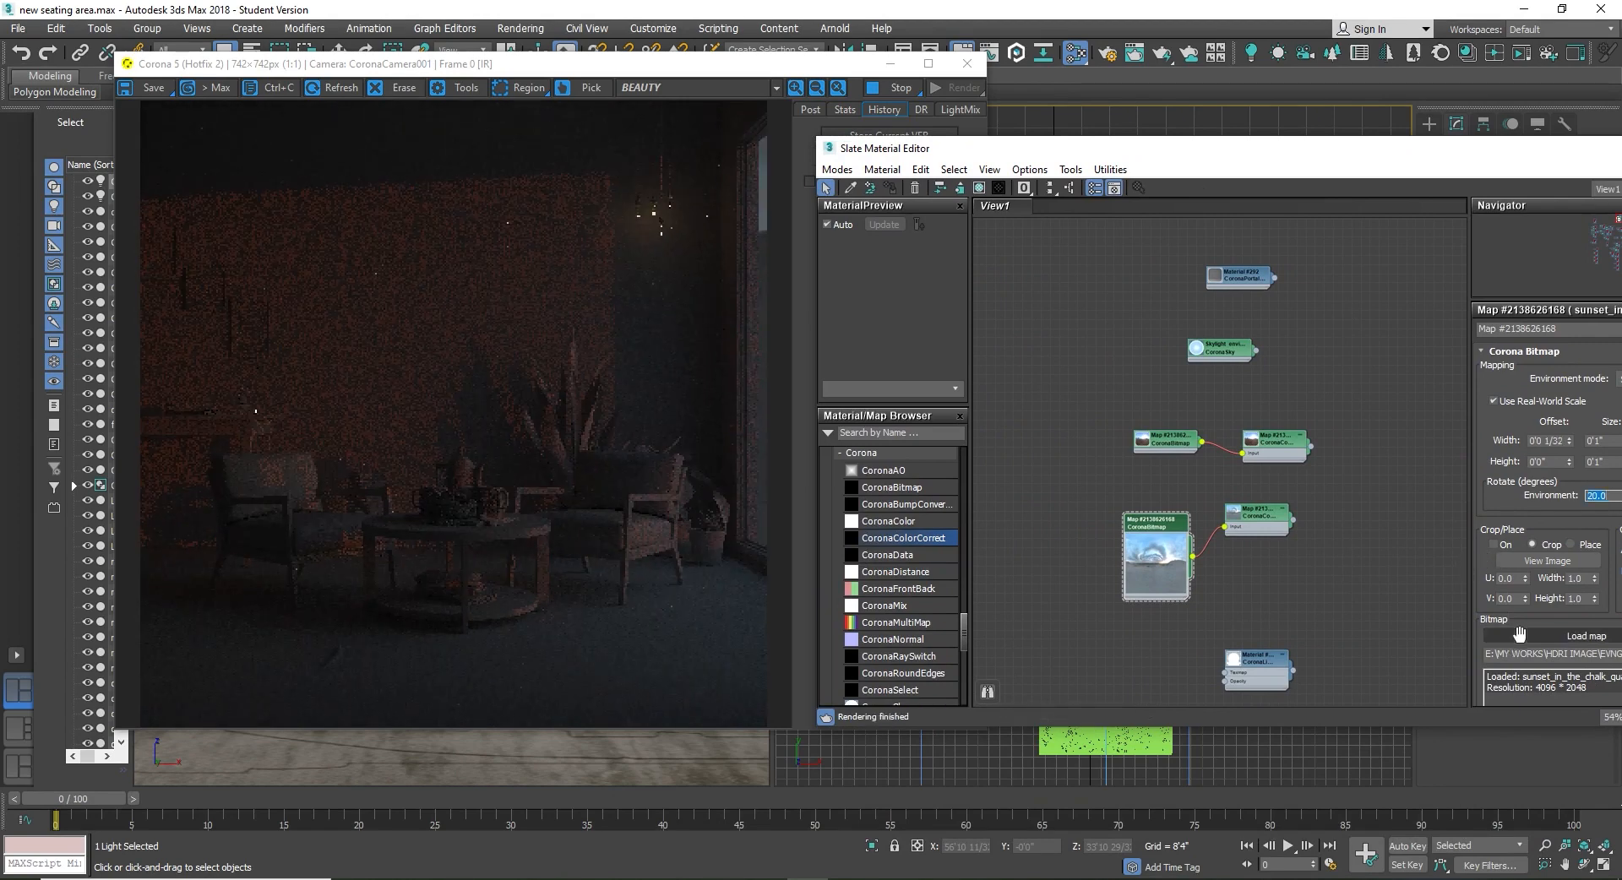
Step: Set the chalk quarry bitmap's environment rotation to 5 degrees and dismiss the Corona message over the render
{"action": "type", "text": "5"}
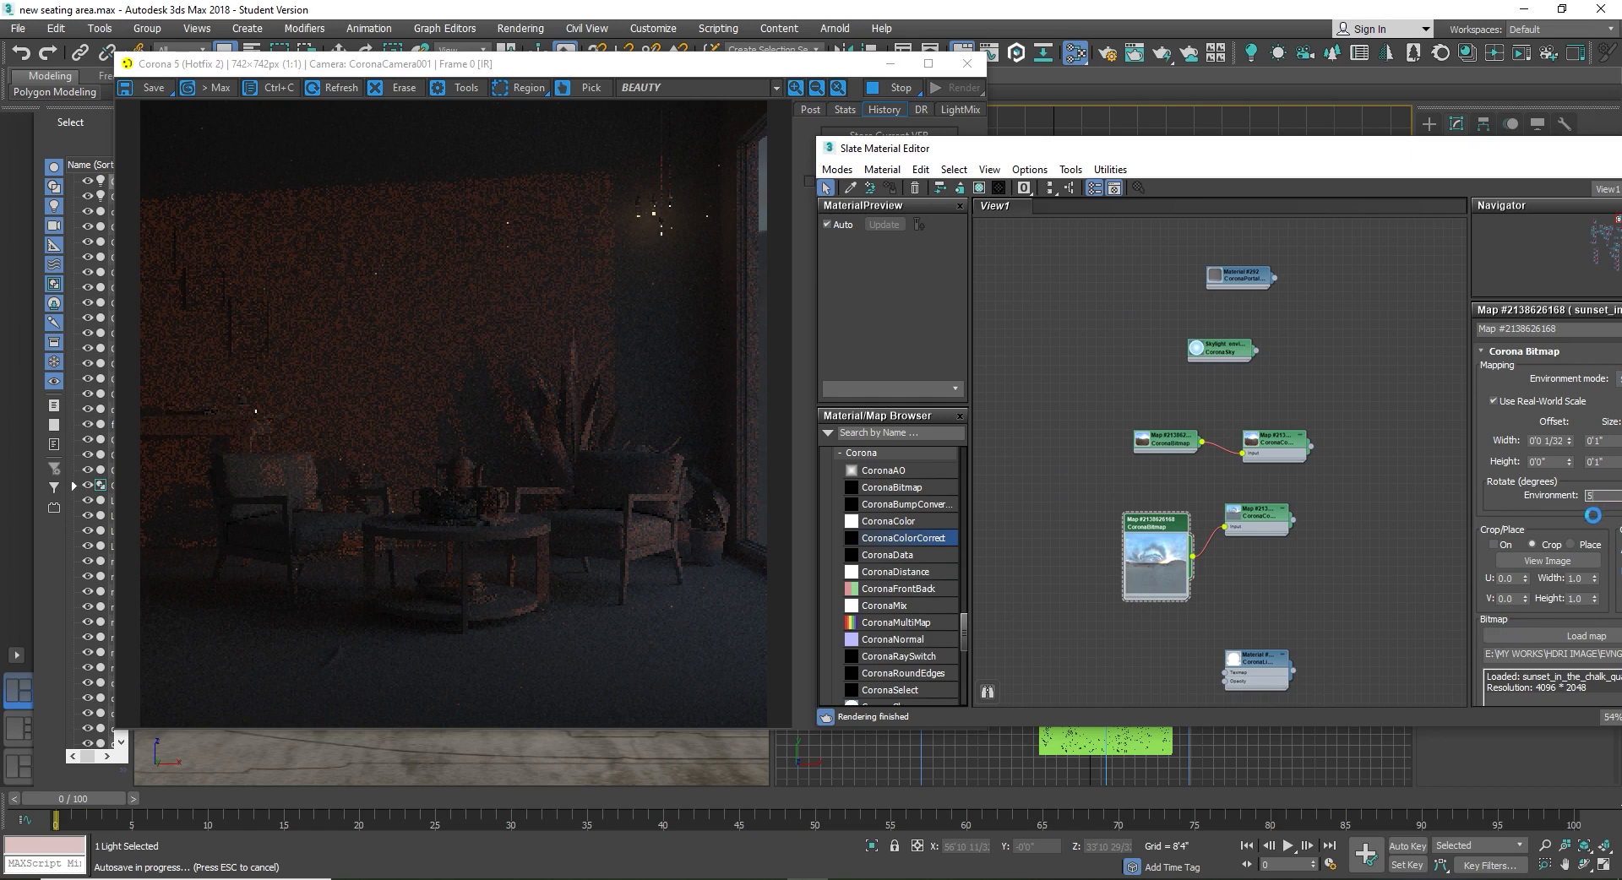
{"action": "left_click", "coordinate": [780, 266]}
{"action": "scroll", "coordinate": [740, 463], "scroll_direction": "up", "scroll_amount": 2}
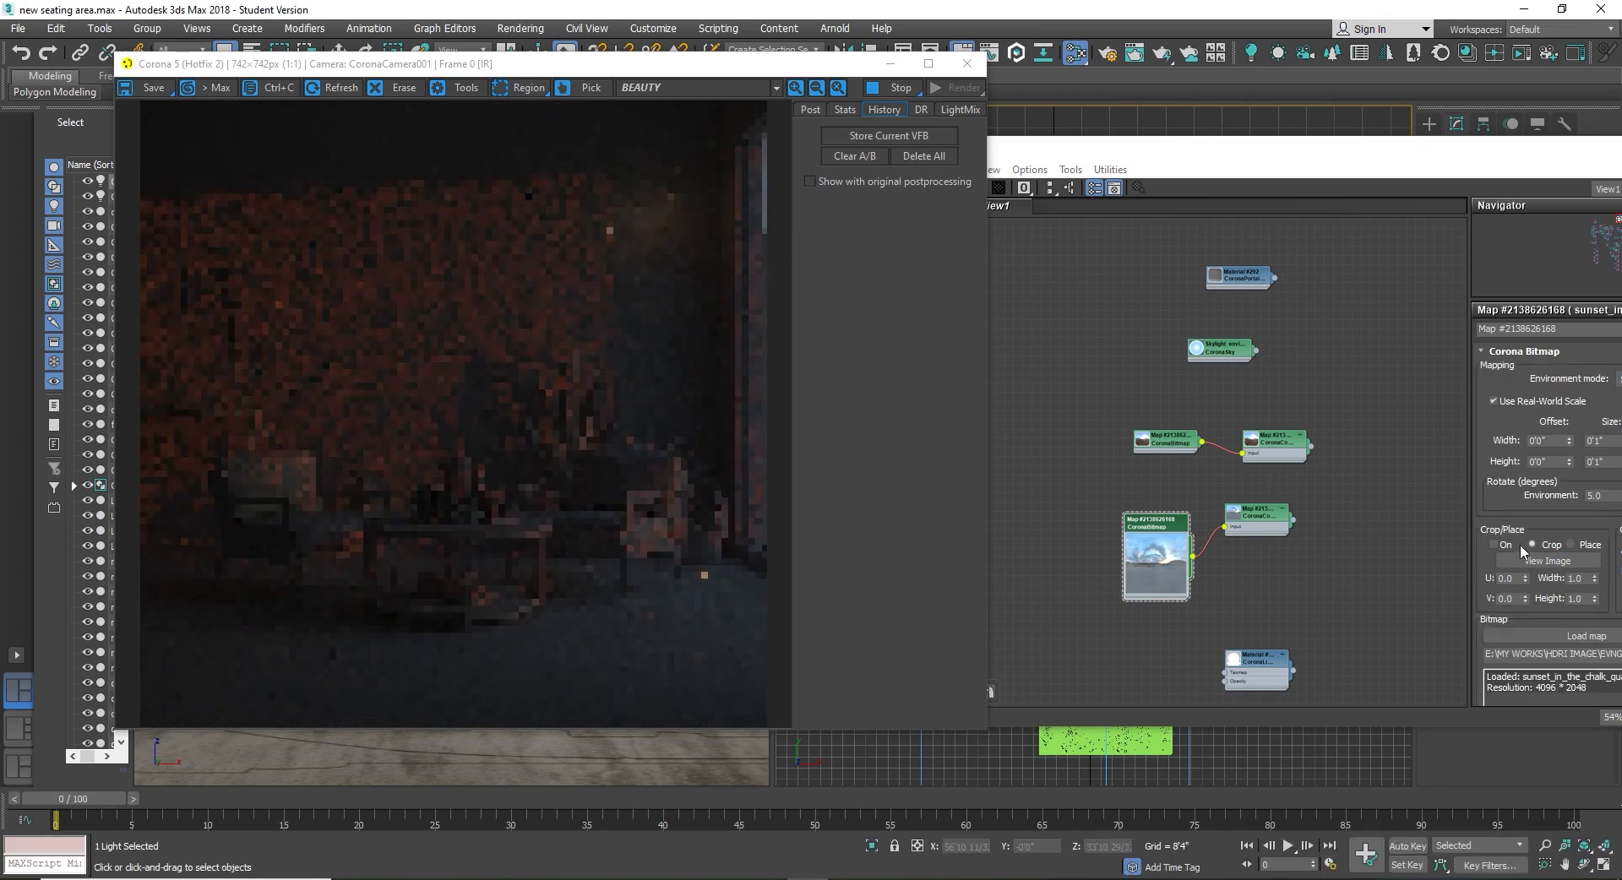
{"action": "left_click", "coordinate": [654, 145]}
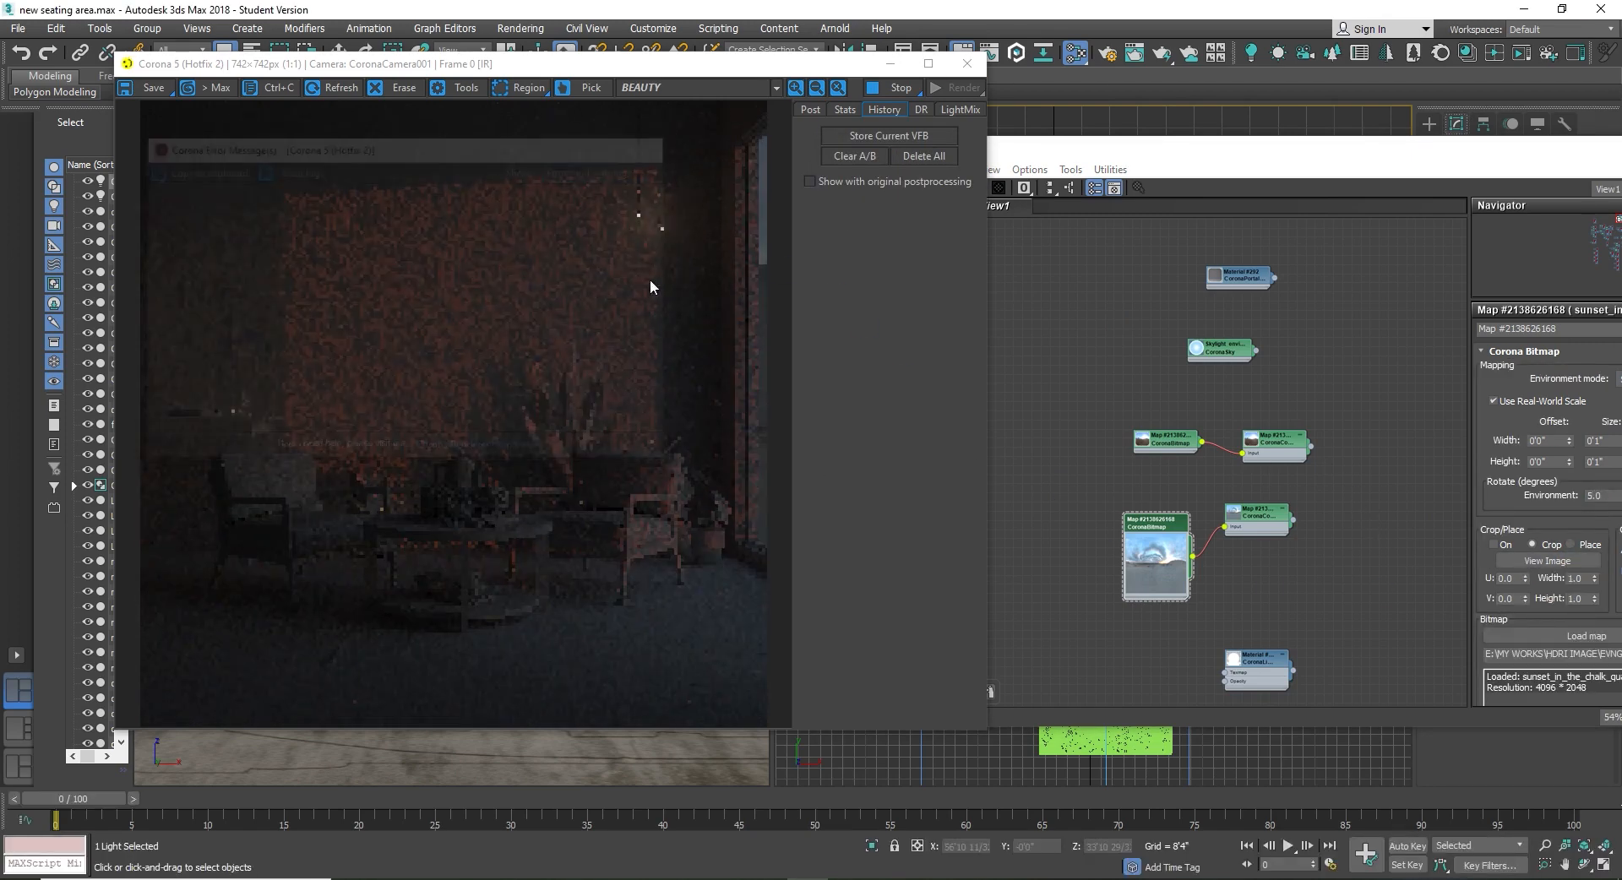
Step: Set the chalk quarry bitmap's environment rotation to 50 degrees to check the lighting in the render
{"action": "left_click", "coordinate": [1181, 162]}
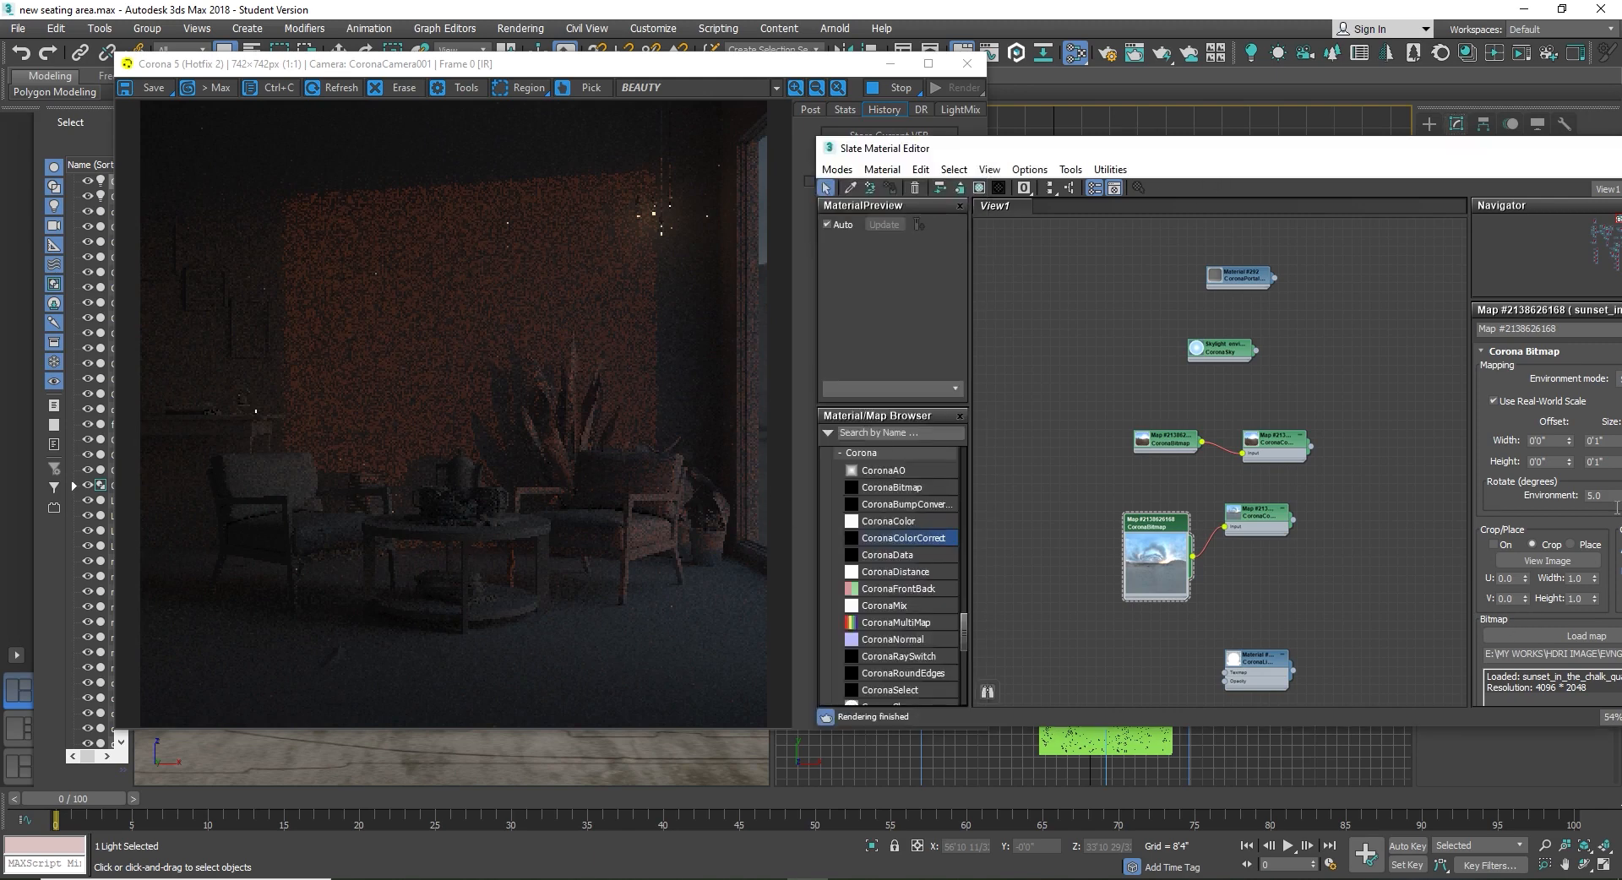
{"action": "left_click", "coordinate": [1593, 496]}
{"action": "type", "text": "50"}
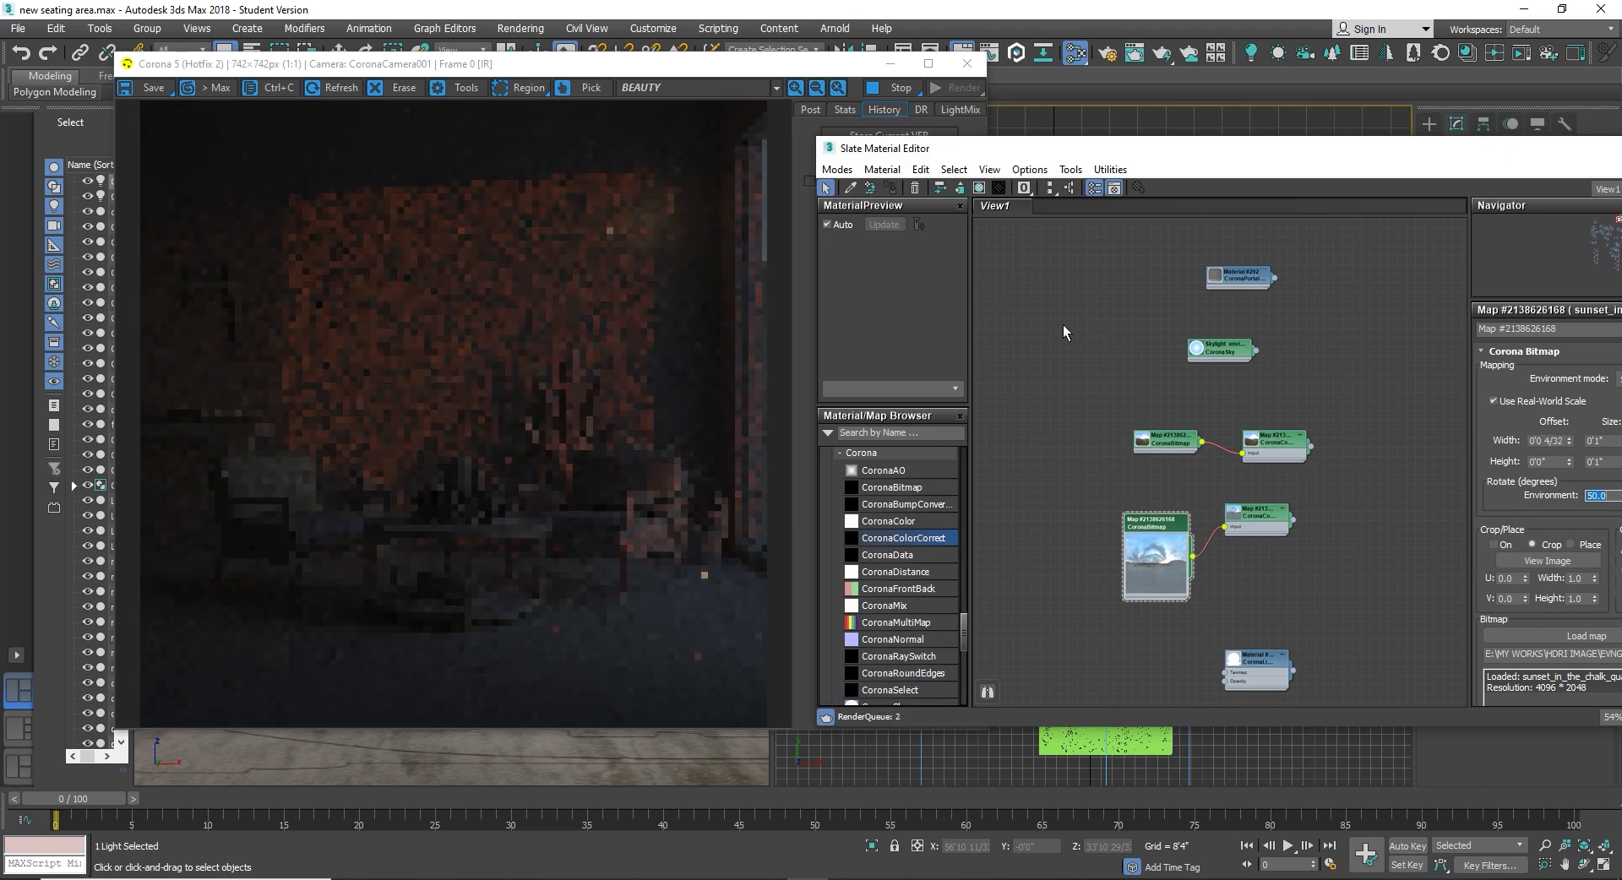
{"action": "key", "text": "Return"}
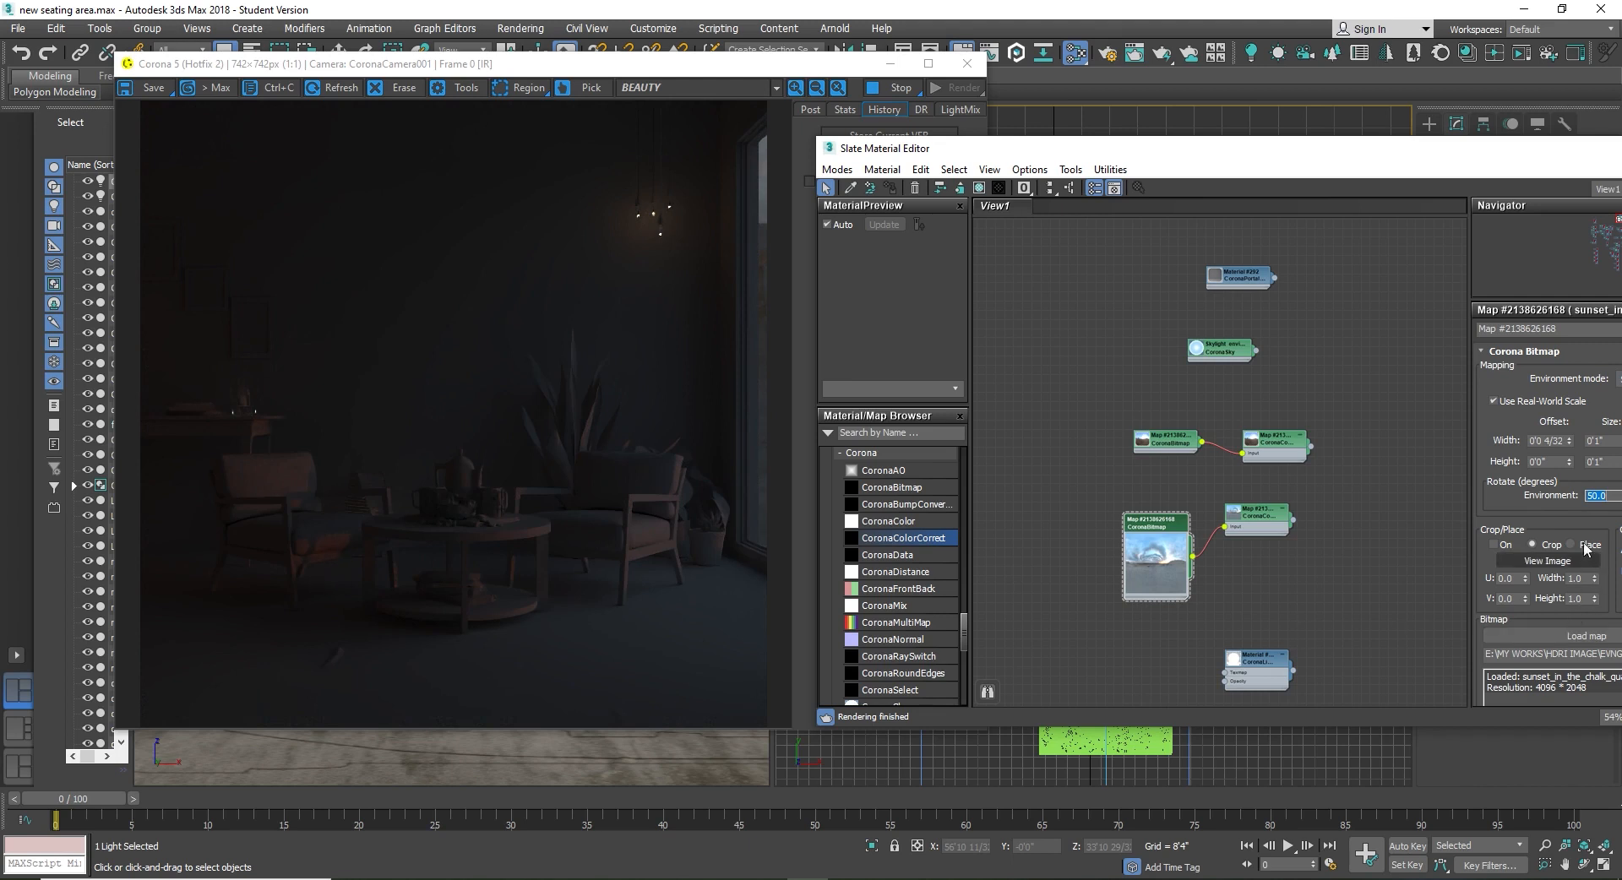
Step: Try an environment rotation of 100 degrees for the chalk quarry bitmap, and set it to 30 degrees instead
{"action": "type", "text": "100"}
{"action": "key", "text": "Return"}
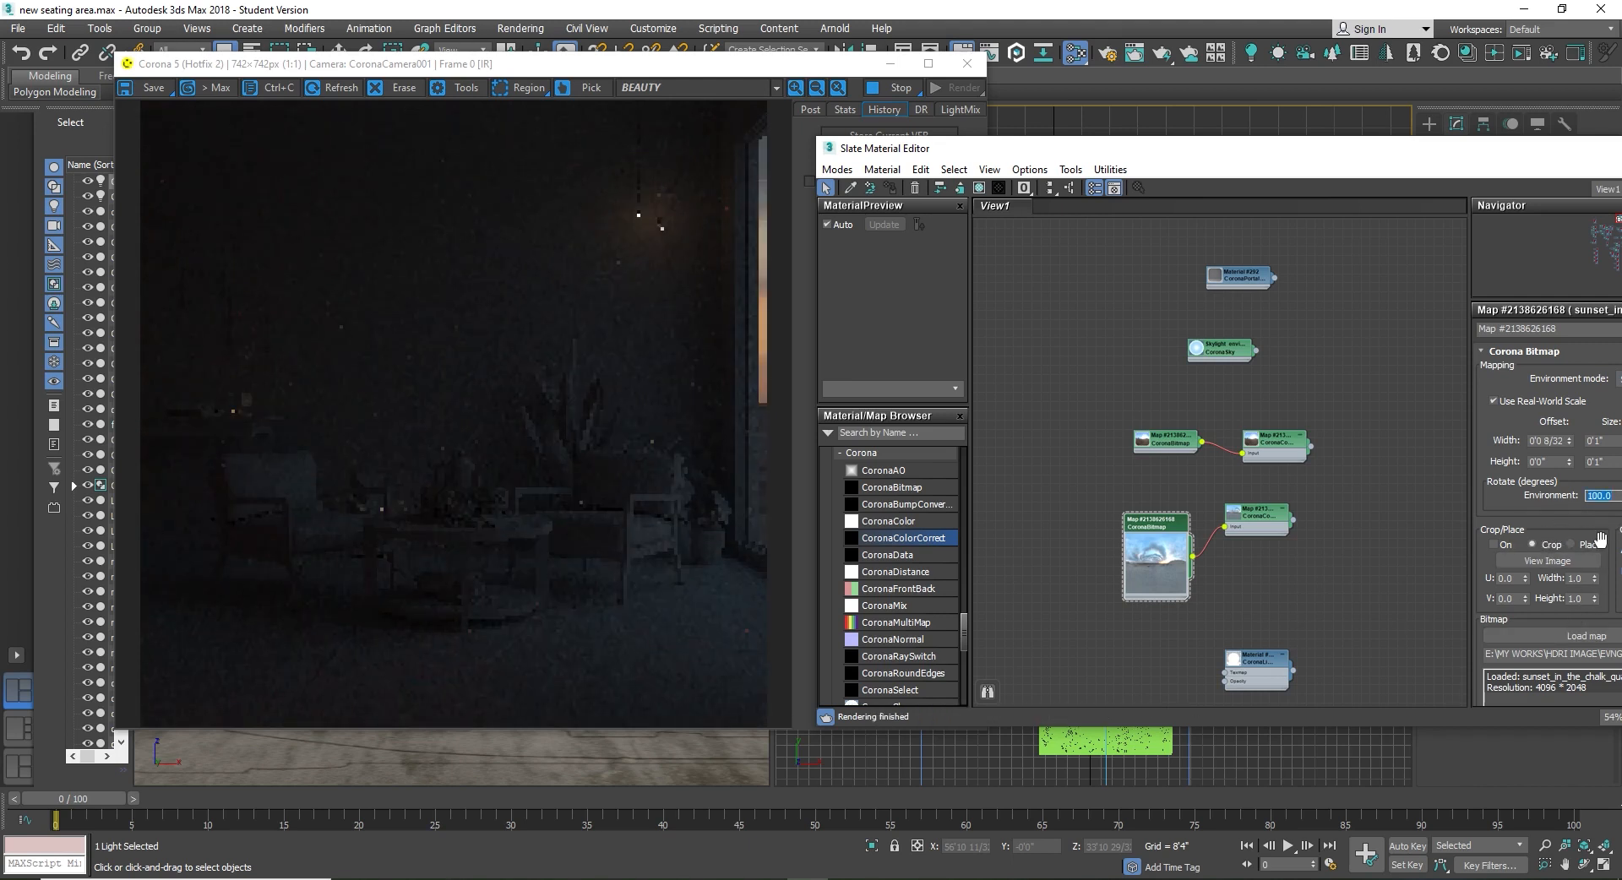
{"action": "type", "text": "30"}
{"action": "key", "text": "Return"}
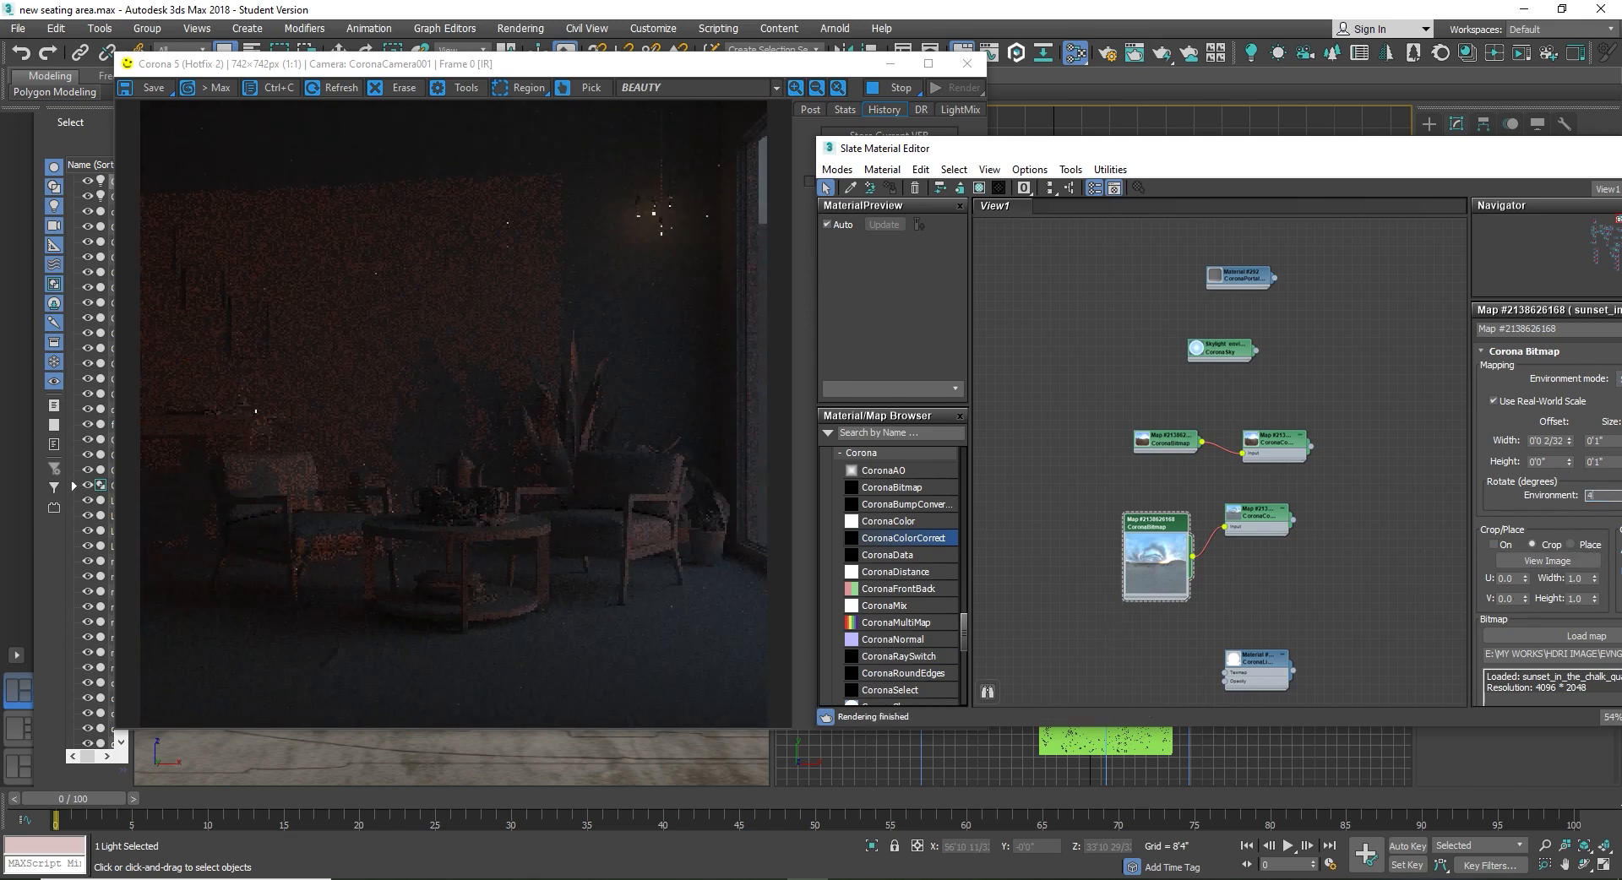
Step: Try environment rotations of 40 and 45 degrees for the chalk quarry bitmap, and set it to 50 degrees instead
{"action": "type", "text": "40"}
{"action": "key", "text": "Return"}
{"action": "type", "text": "45"}
{"action": "key", "text": "Return"}
{"action": "type", "text": "50"}
{"action": "key", "text": "Return"}
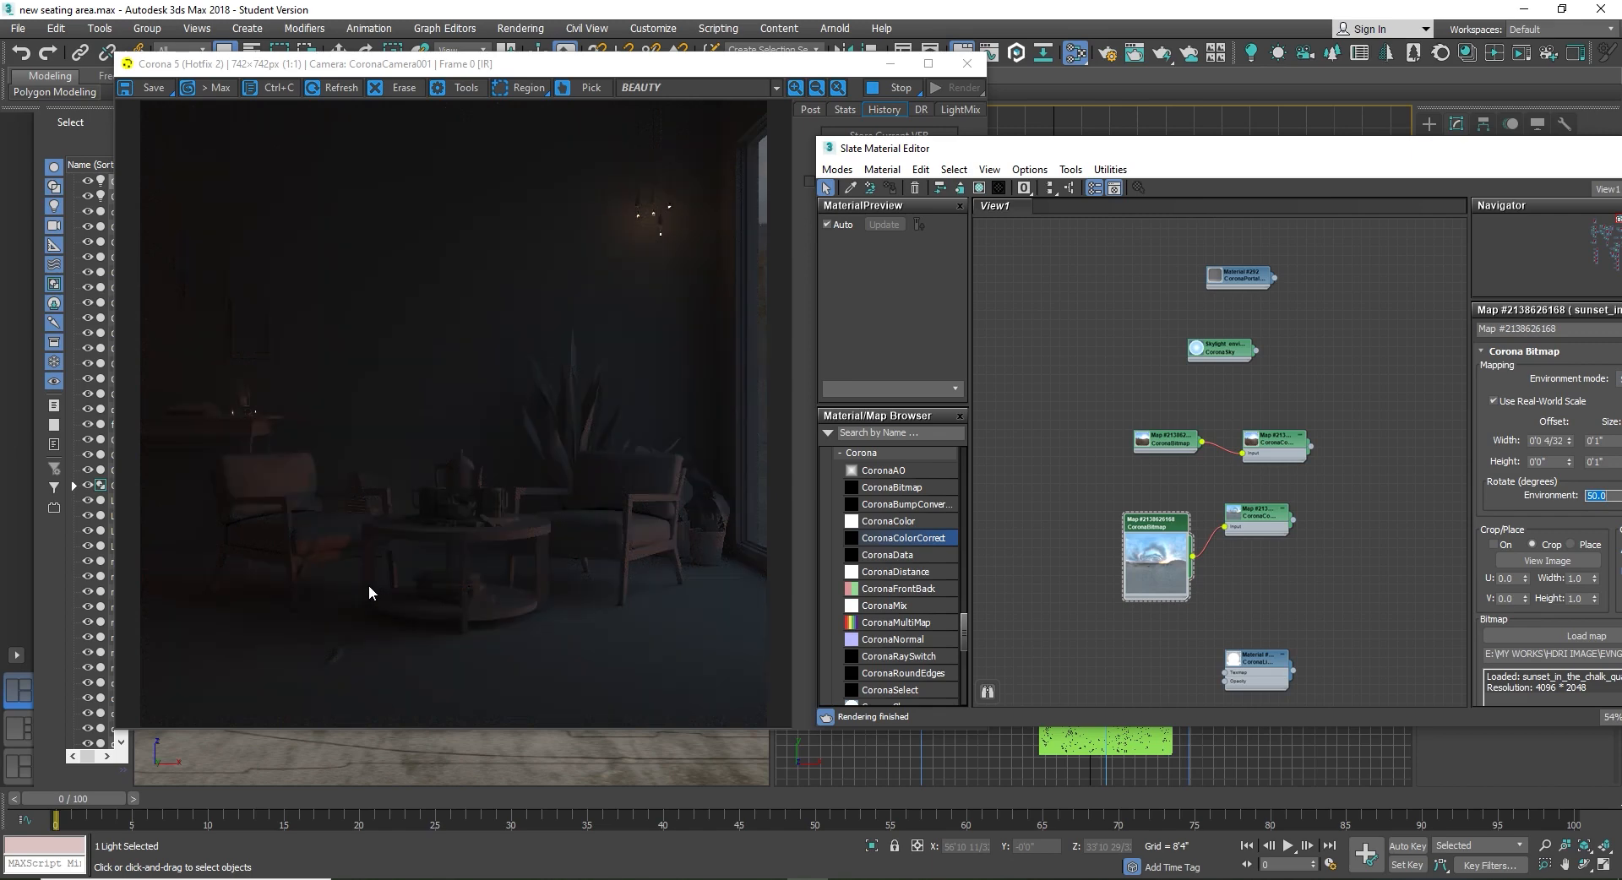
Step: Set the brightness to 1.0 in the CoronaColorCorrect map connected to the chalk quarry bitmap
{"action": "left_click_drag", "start_coordinate": [1105, 156], "coordinate": [796, 174]}
{"action": "left_click", "coordinate": [851, 542]}
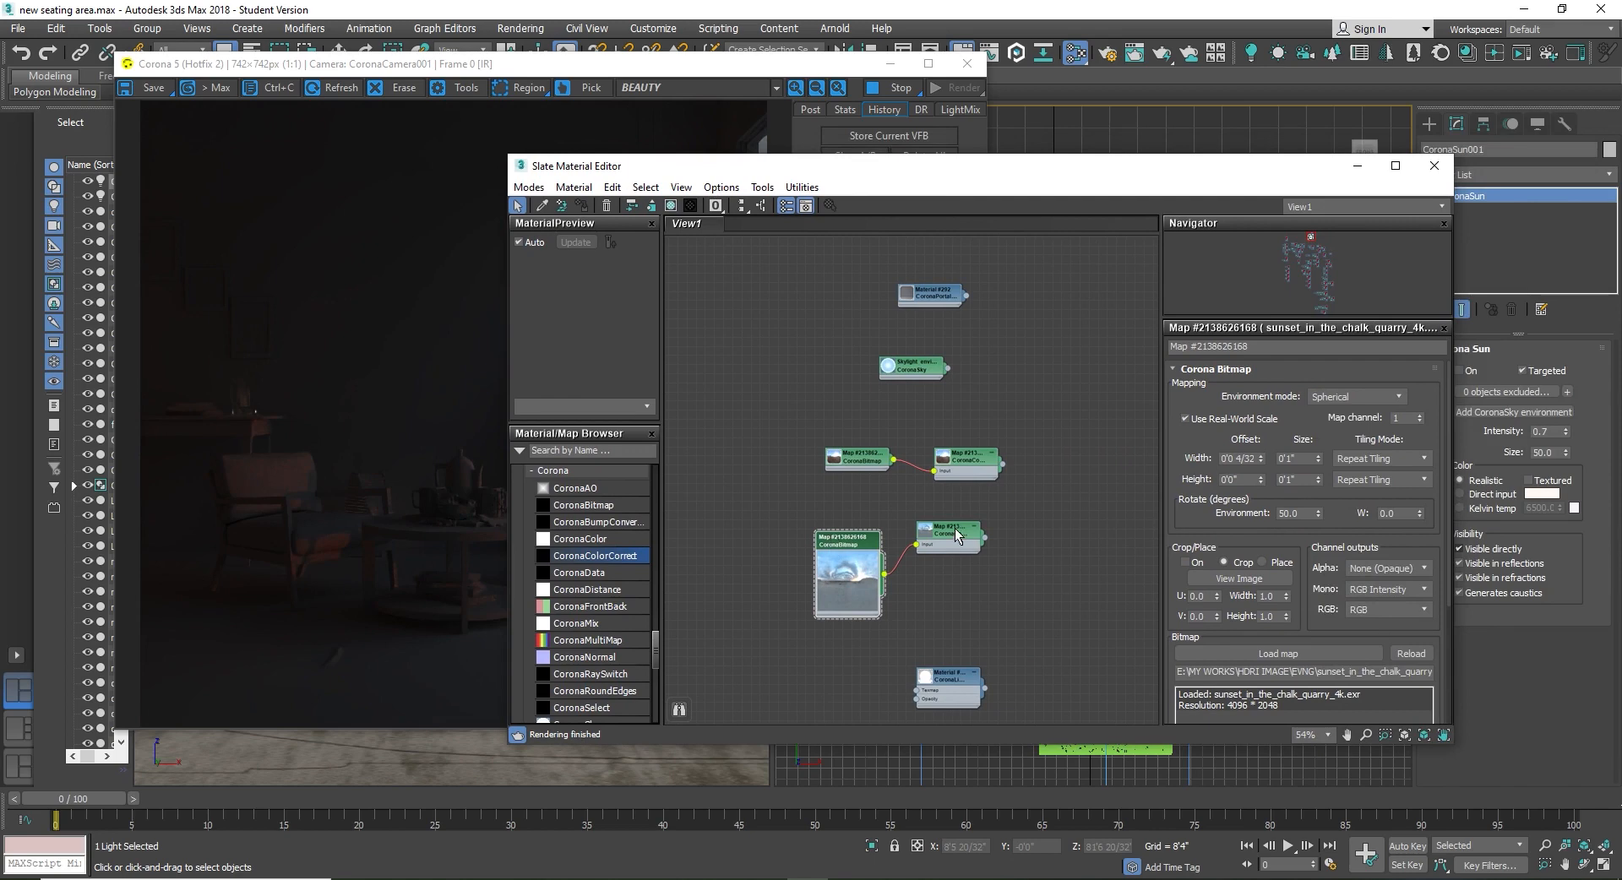
{"action": "left_click_drag", "start_coordinate": [956, 530], "coordinate": [974, 550]}
{"action": "mouse_move", "coordinate": [883, 180]}
{"action": "left_mouse_down"}
{"action": "mouse_move", "coordinate": [1071, 253]}
{"action": "mouse_move", "coordinate": [912, 439]}
{"action": "mouse_move", "coordinate": [1119, 174]}
{"action": "mouse_move", "coordinate": [781, 277]}
{"action": "mouse_move", "coordinate": [980, 245]}
{"action": "mouse_move", "coordinate": [1174, 241]}
{"action": "mouse_move", "coordinate": [881, 209]}
{"action": "left_mouse_up"}
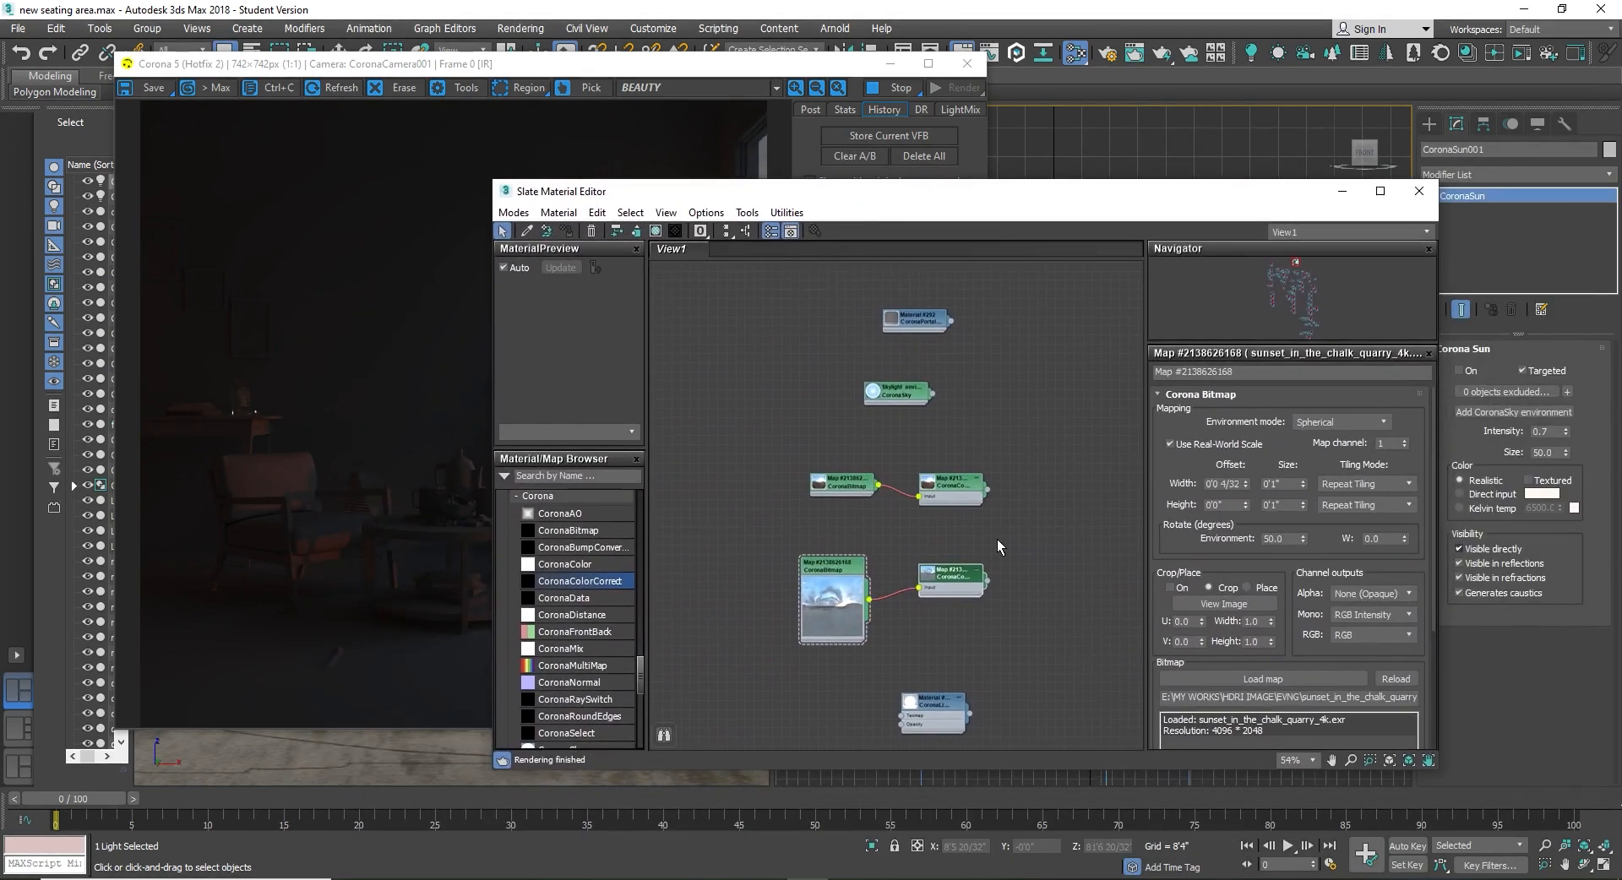
{"action": "double_click", "coordinate": [951, 581]}
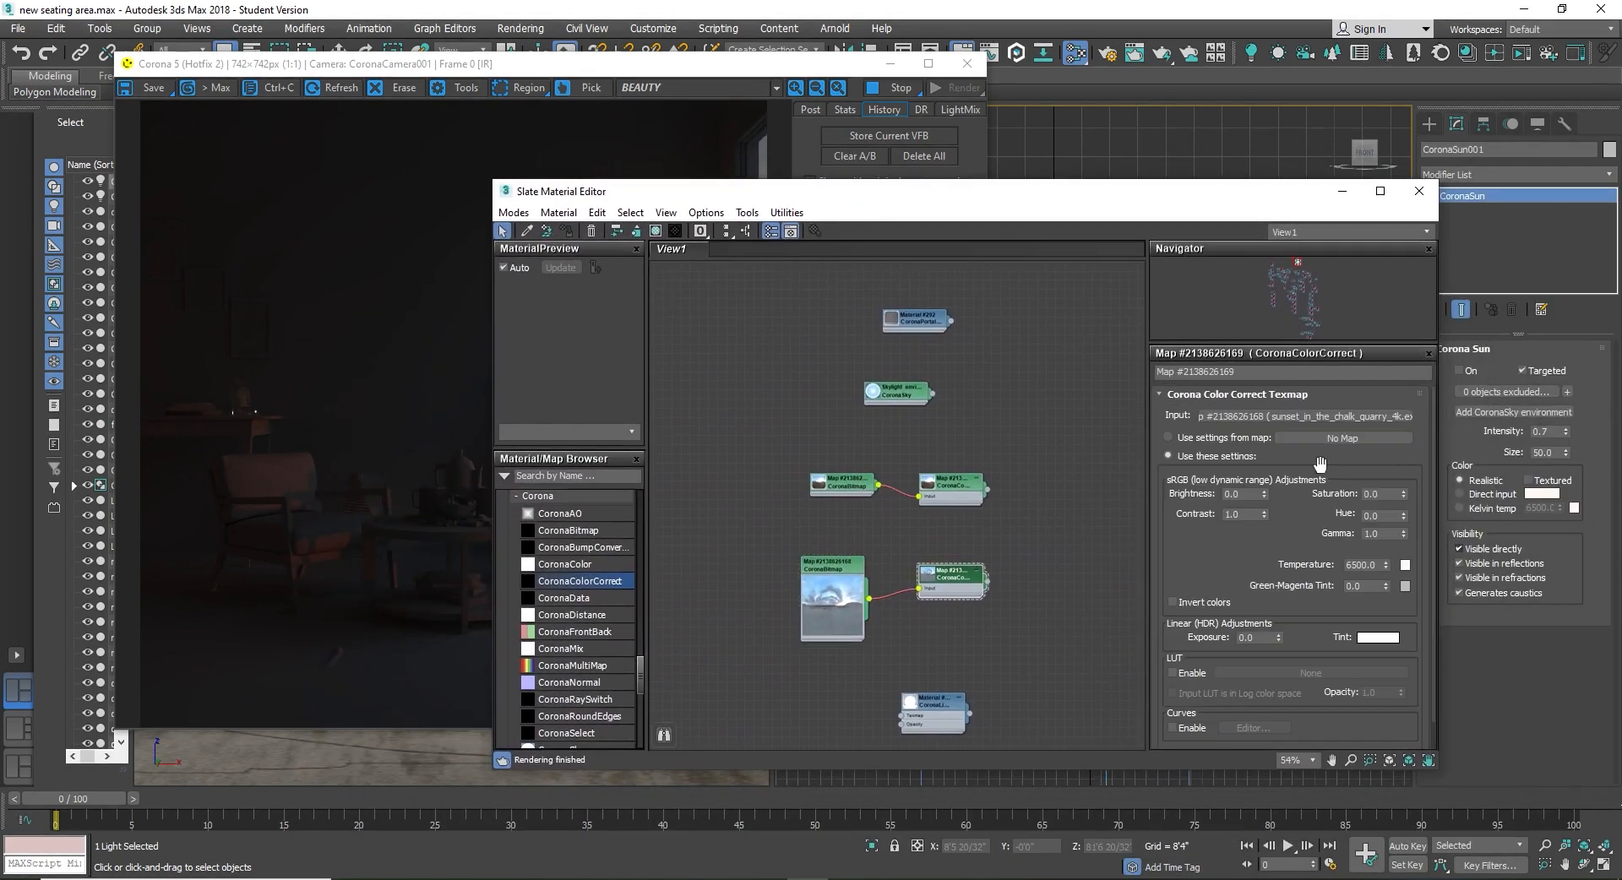
{"action": "left_click", "coordinate": [1257, 495]}
{"action": "type", "text": "1"}
{"action": "key", "text": "Return"}
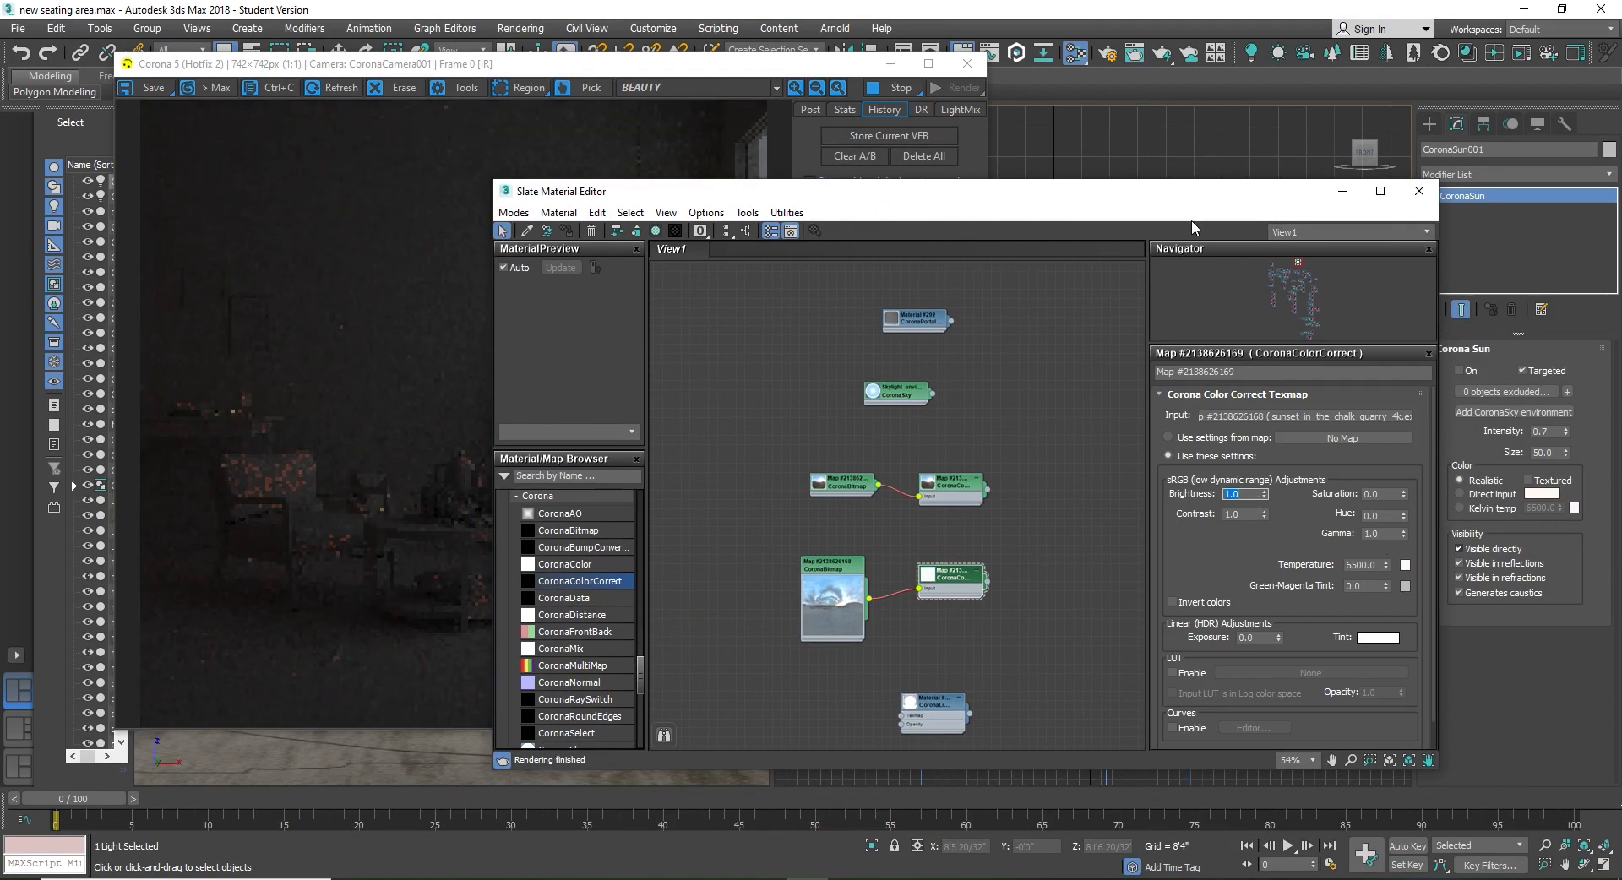
Step: Return the CoronaColorCorrect map's brightness to 0.0, keeping the render in view
{"action": "left_click_drag", "start_coordinate": [1008, 202], "coordinate": [908, 178]}
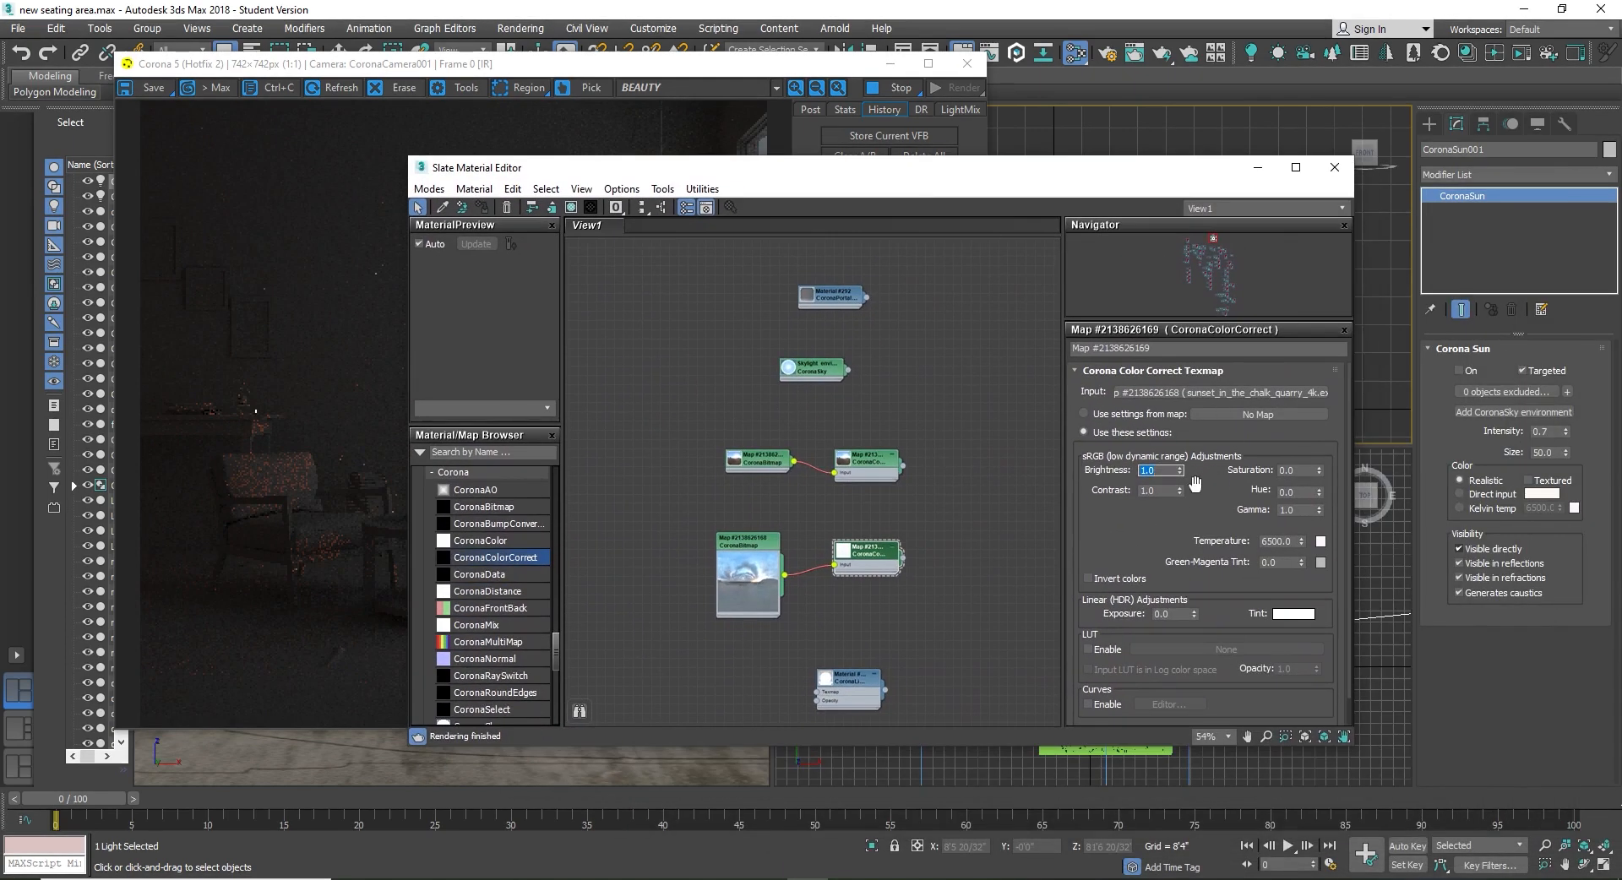
{"action": "type", "text": "0"}
{"action": "key", "text": "Return"}
{"action": "left_click_drag", "start_coordinate": [1075, 168], "coordinate": [1105, 191]}
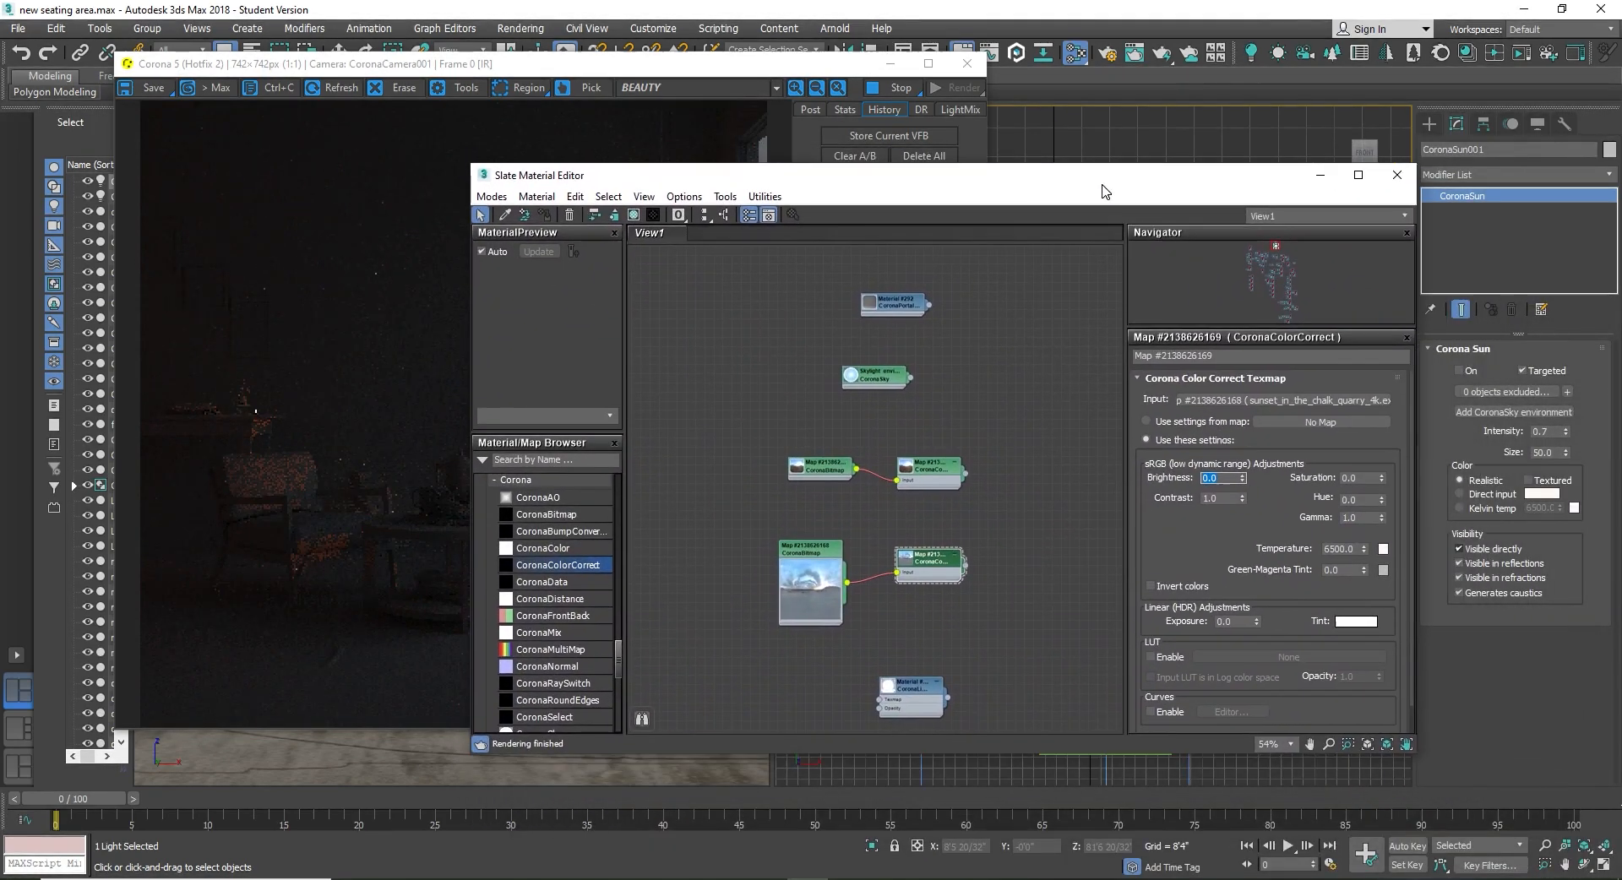
Step: Show the chalk quarry bitmap's parameters and minimize the Slate Material Editor to uncover the render
{"action": "double_click", "coordinate": [826, 553]}
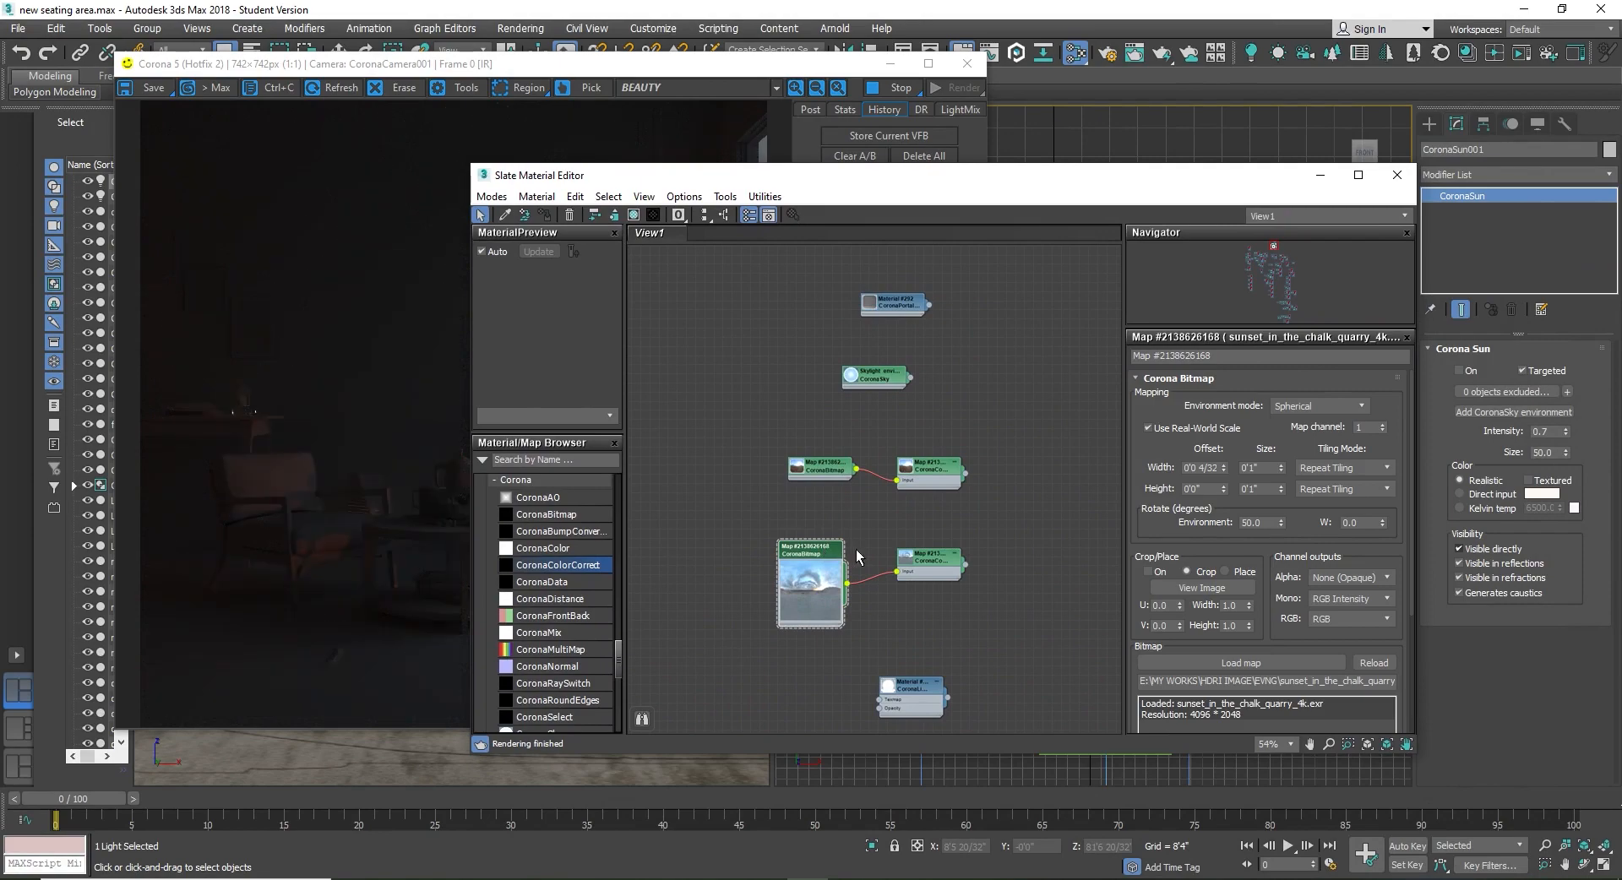
{"action": "left_click_drag", "start_coordinate": [919, 173], "coordinate": [1004, 203]}
{"action": "left_click_drag", "start_coordinate": [1113, 196], "coordinate": [834, 177]}
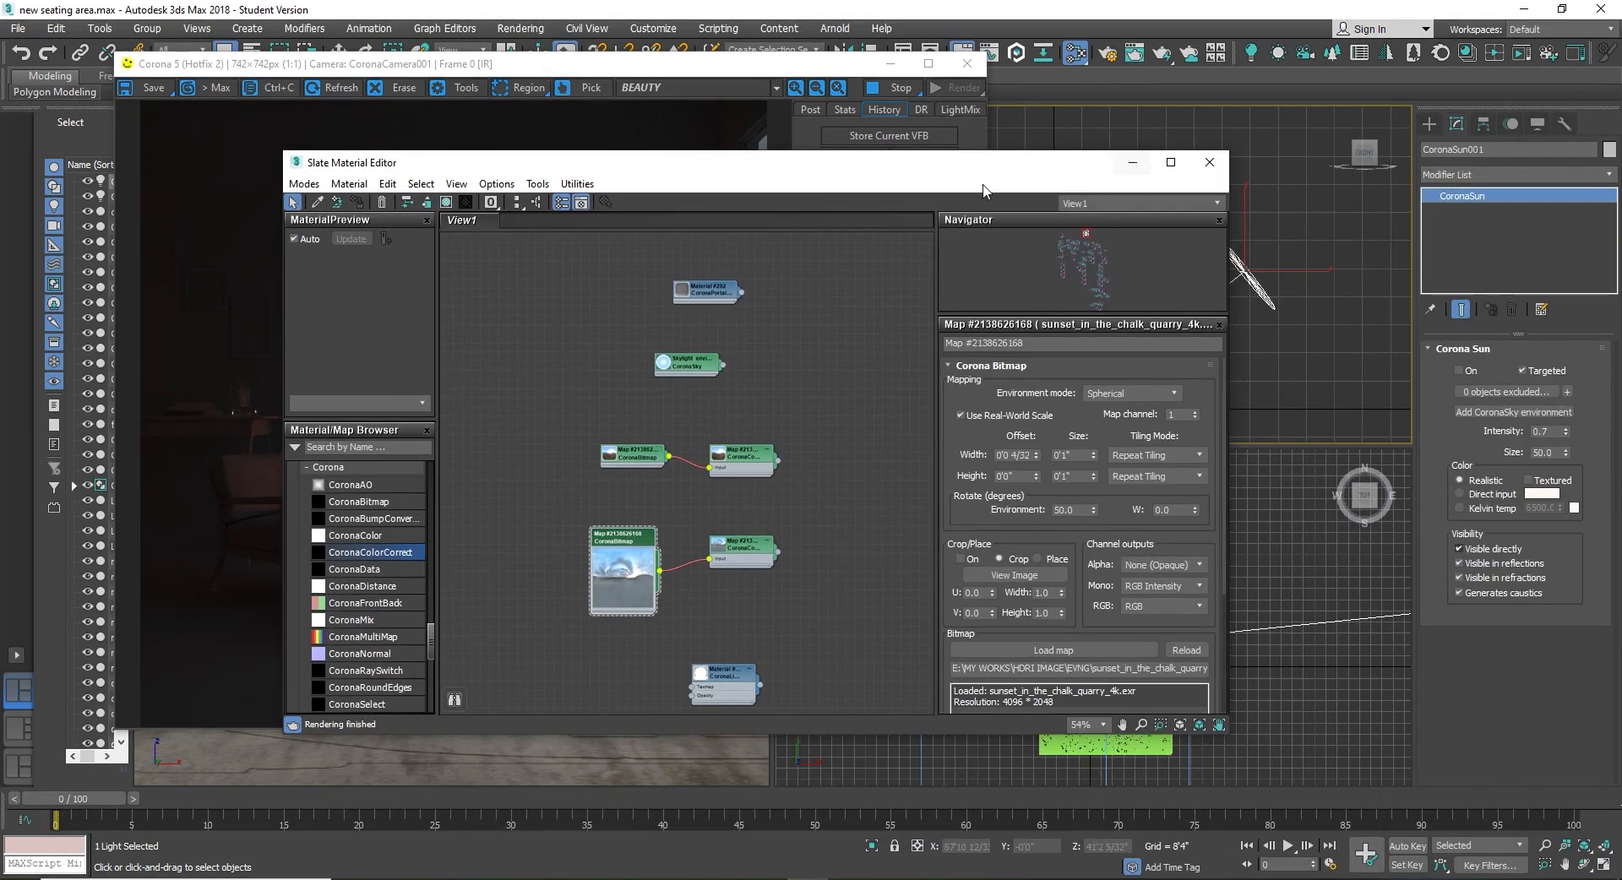
{"action": "left_click_drag", "start_coordinate": [961, 180], "coordinate": [1033, 259]}
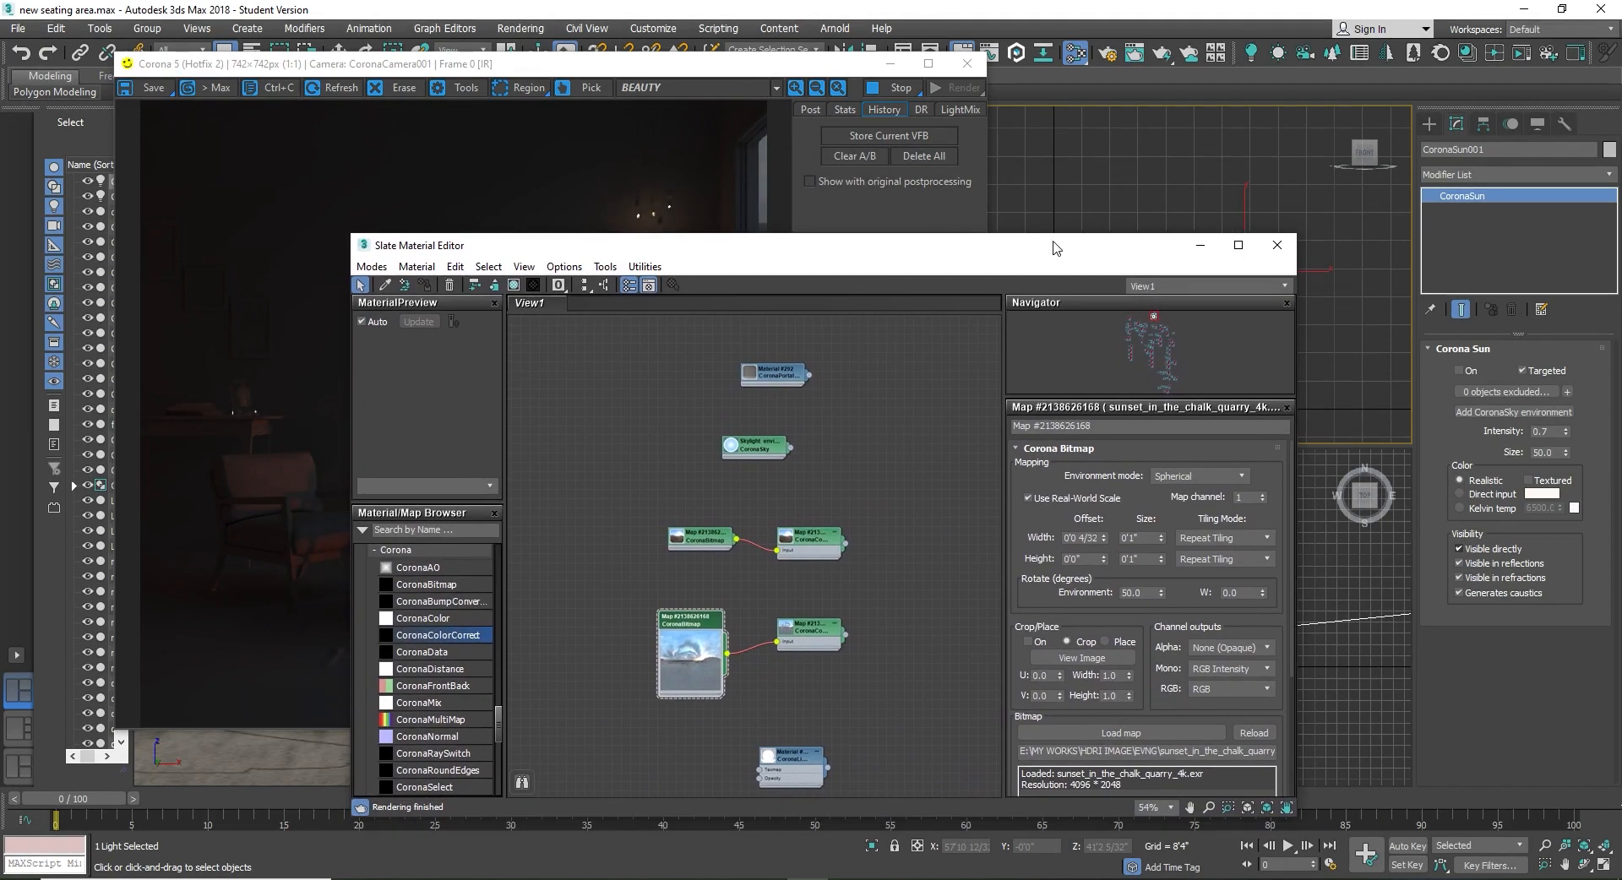
{"action": "left_click", "coordinate": [1202, 243]}
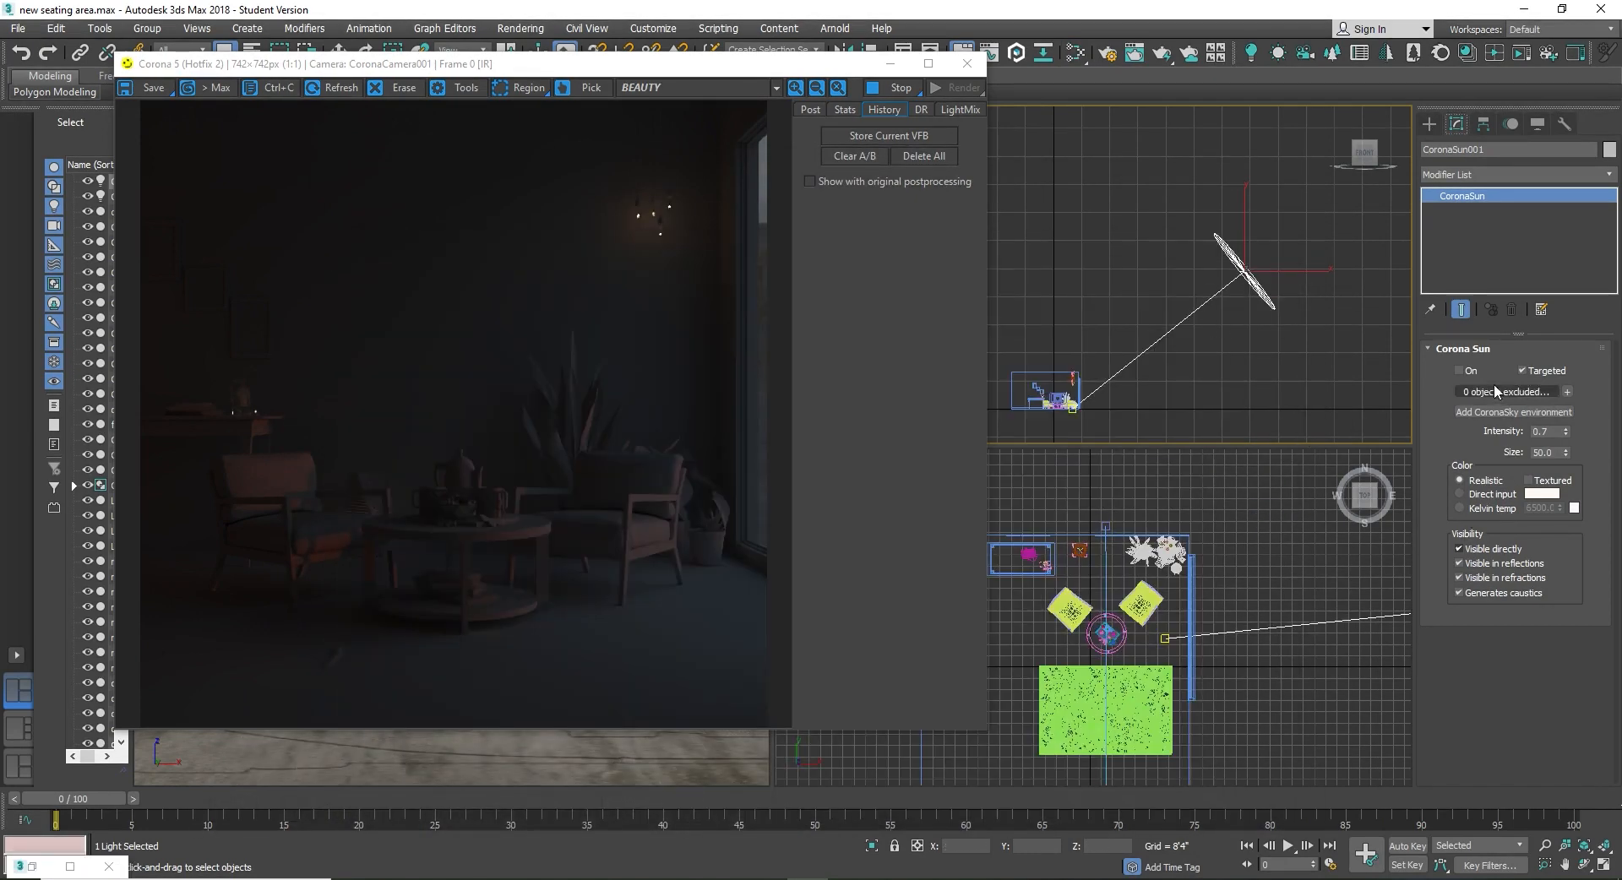
Step: Turn on the Corona Sun and move it in the front view until it stands almost directly above the room
{"action": "left_click", "coordinate": [1459, 370]}
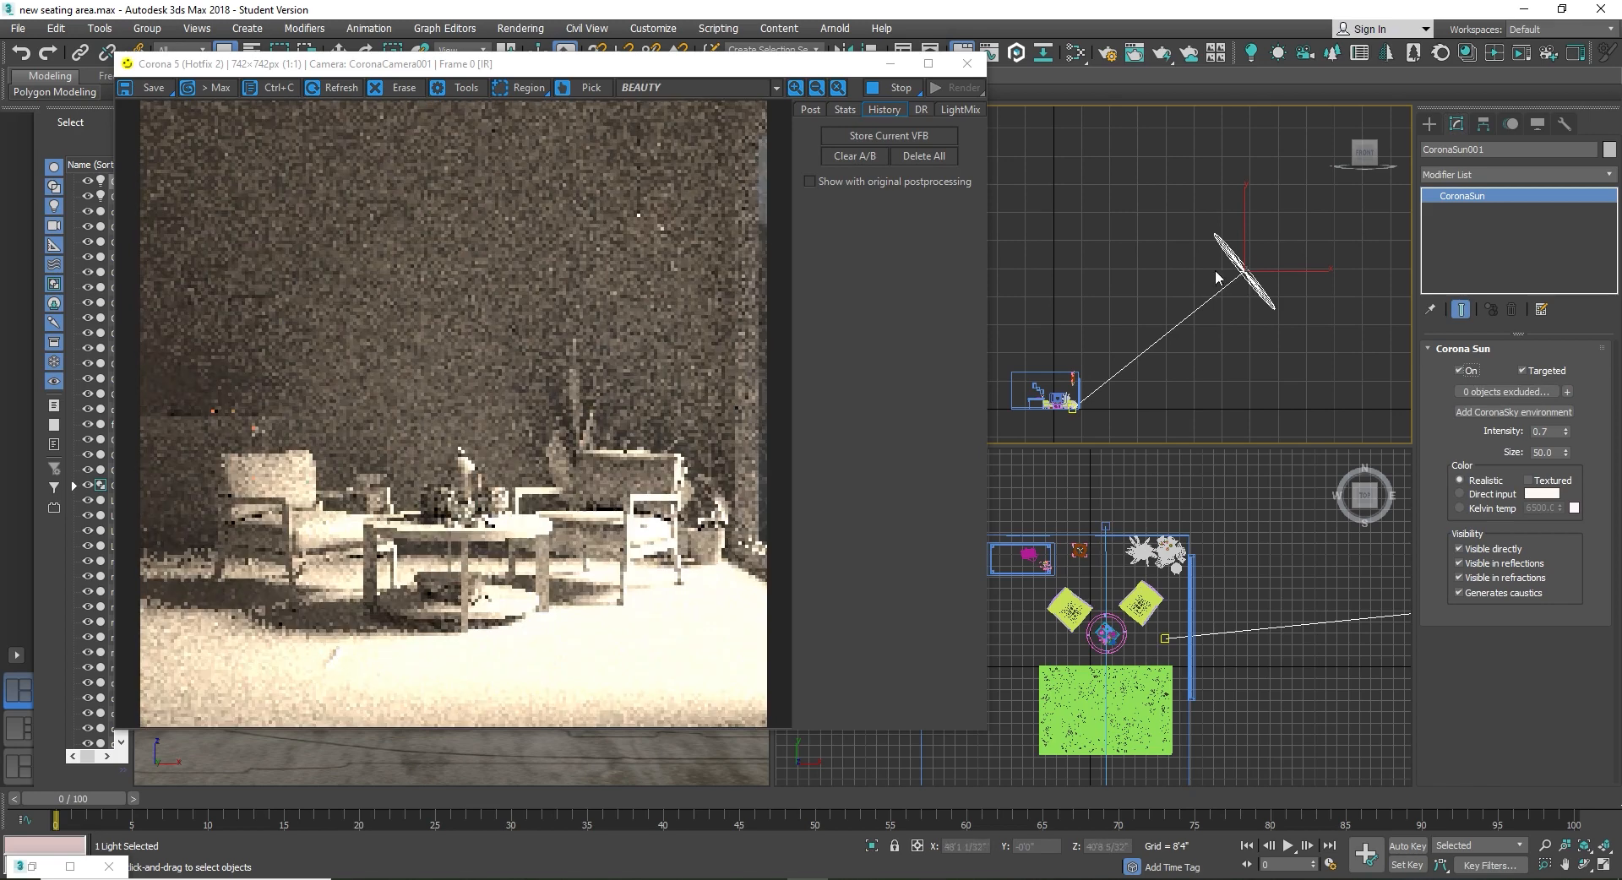
{"action": "left_click", "coordinate": [1214, 270]}
{"action": "left_click", "coordinate": [1256, 279]}
{"action": "key", "text": "w"}
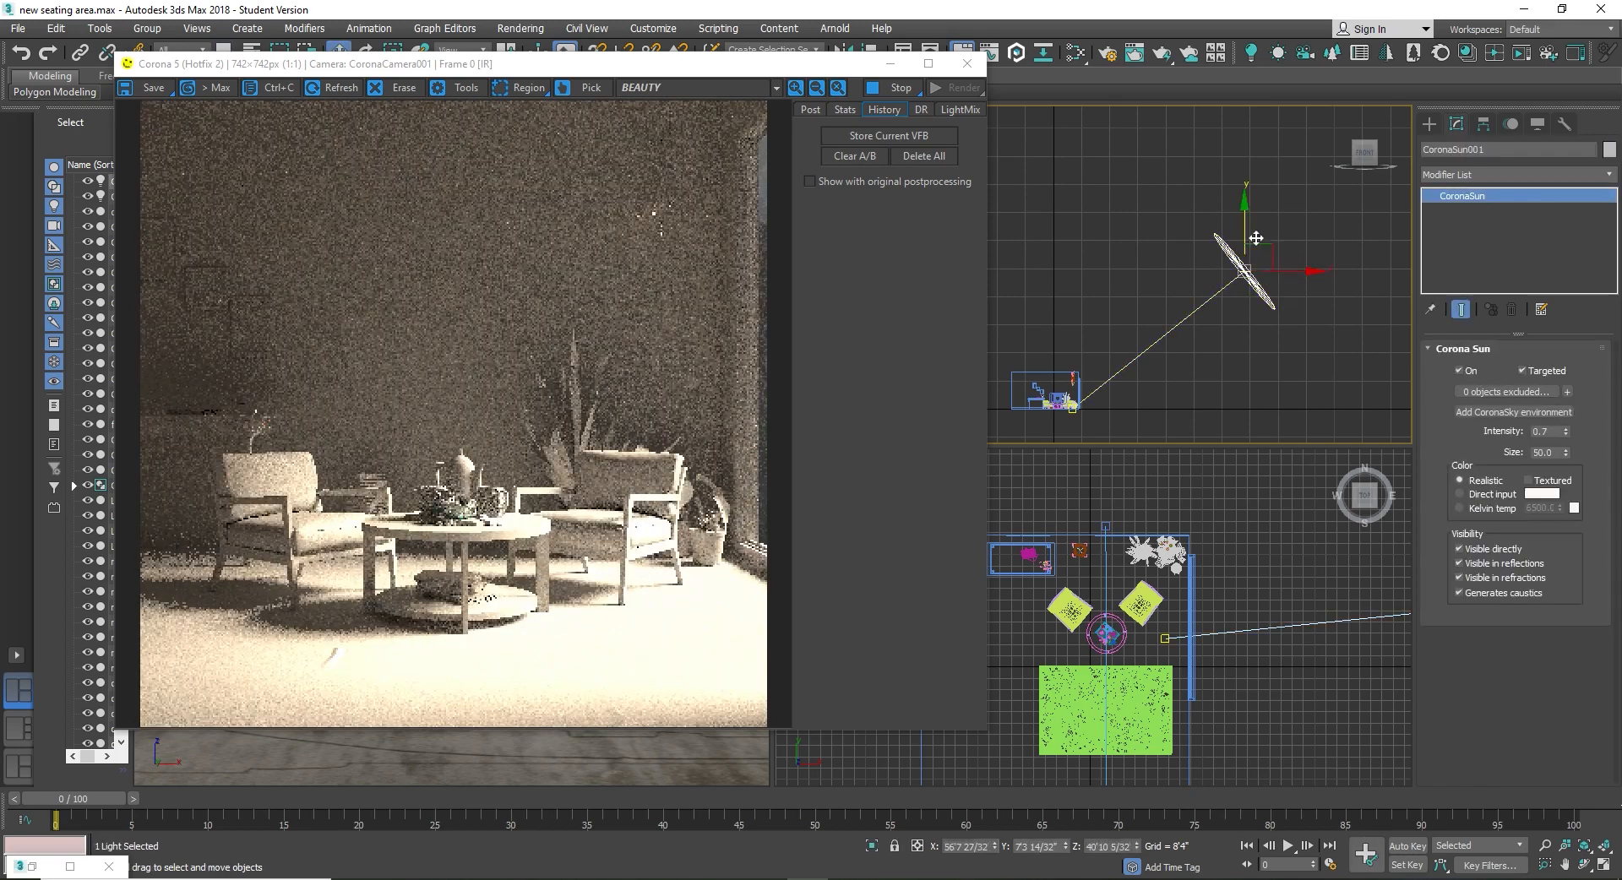
{"action": "left_click_drag", "start_coordinate": [1252, 246], "coordinate": [1088, 261]}
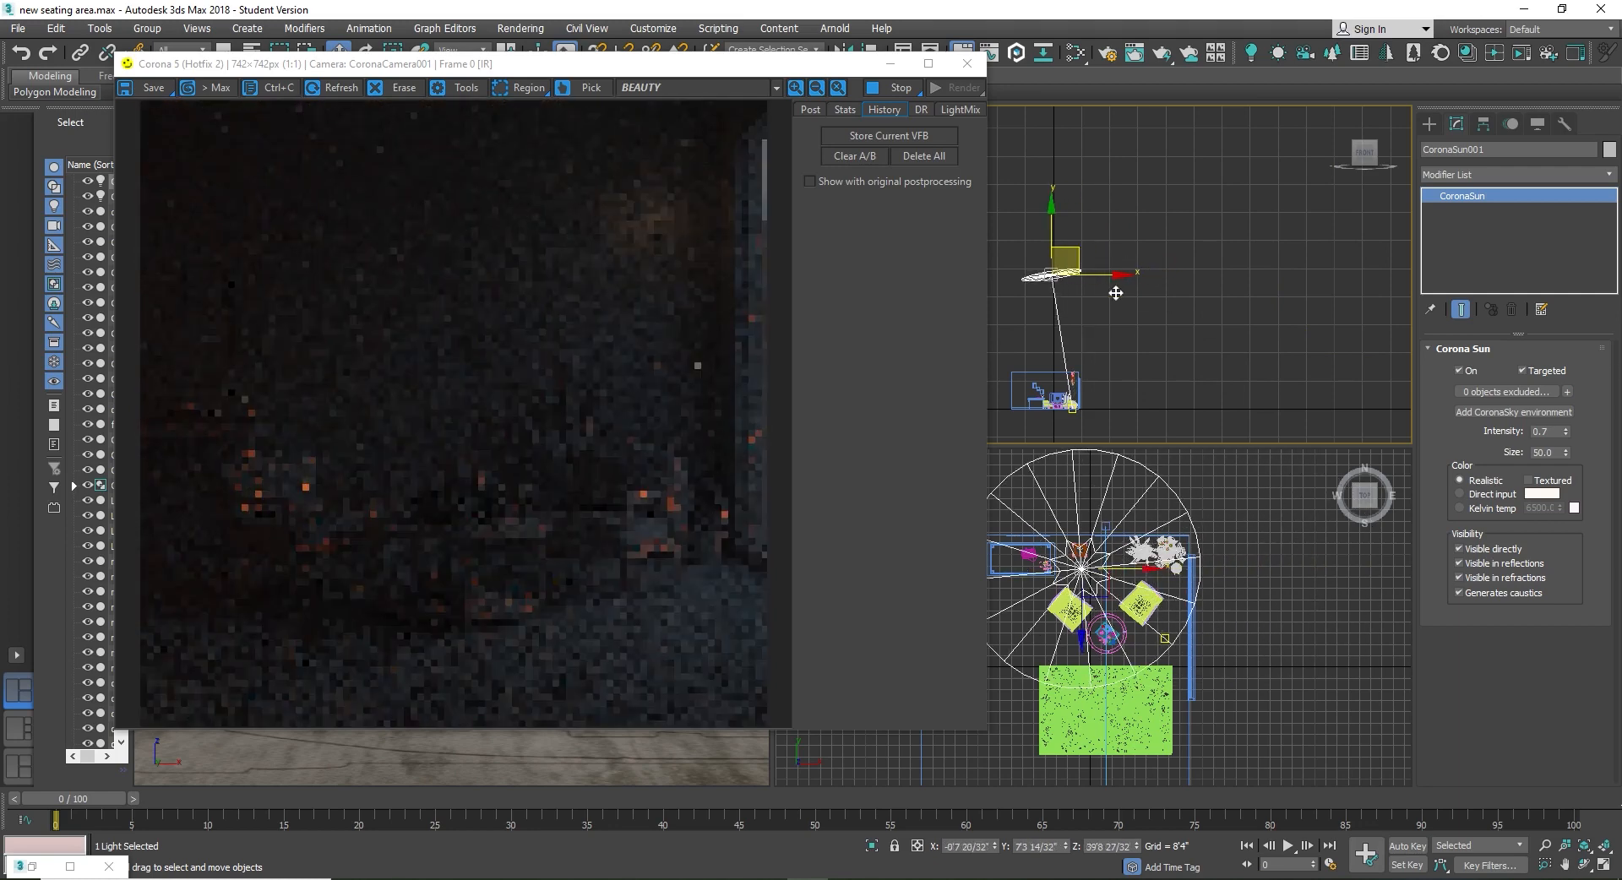
Step: Move the Corona Sun's target in the top view to just outside the window wall, toward the back of the room
{"action": "middle_click_drag", "start_coordinate": [1123, 388], "coordinate": [1194, 351]}
{"action": "scroll", "coordinate": [1200, 541], "scroll_direction": "up", "scroll_amount": 10}
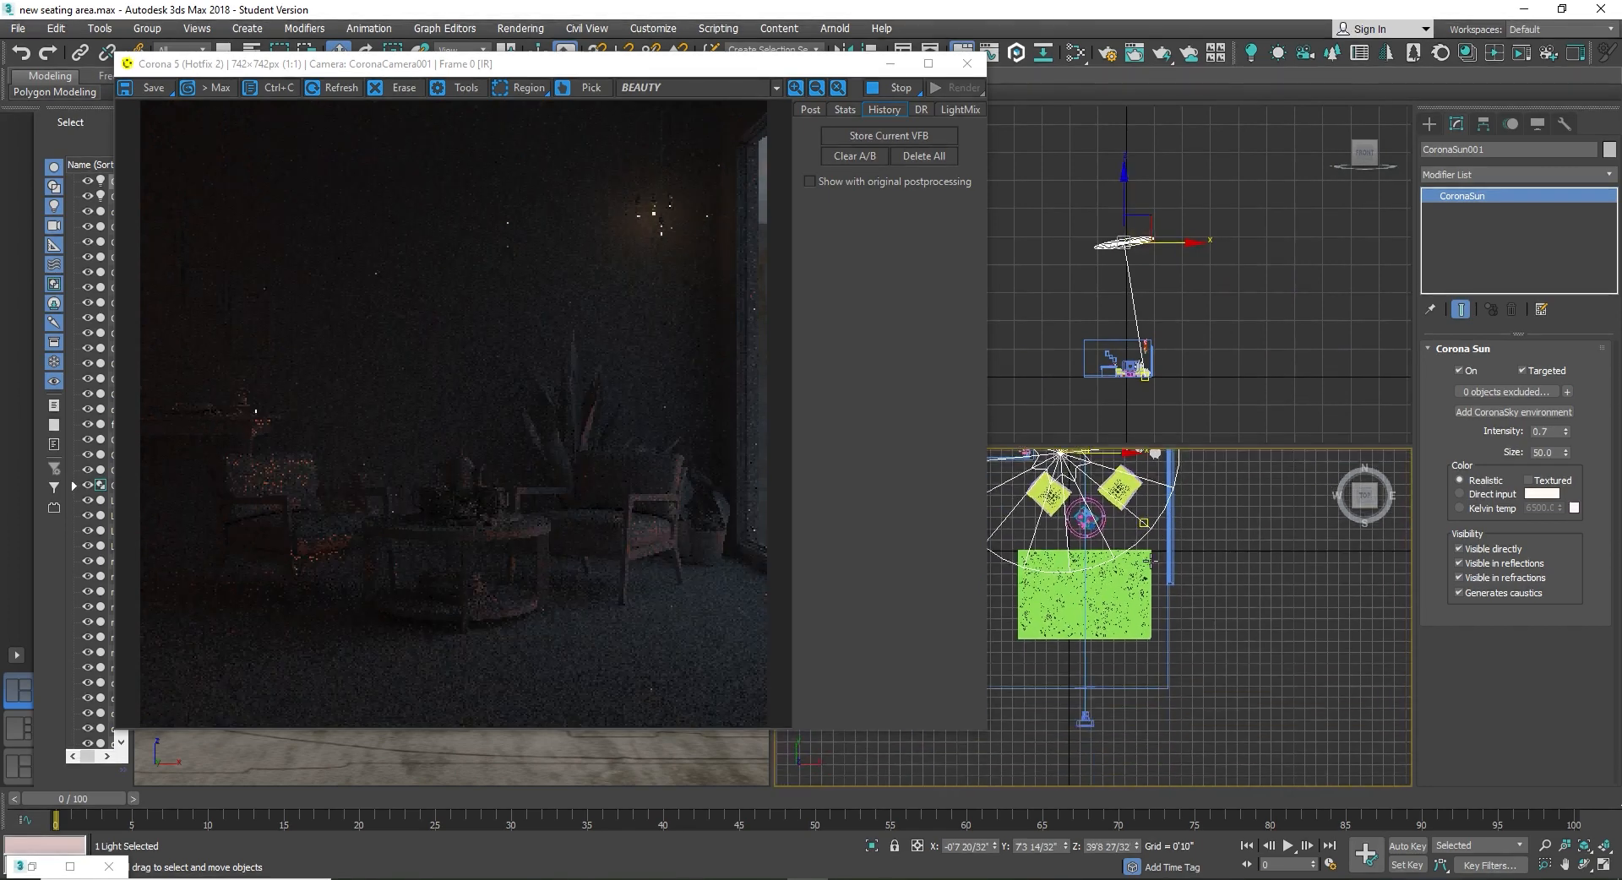
{"action": "left_click", "coordinate": [1182, 552]}
{"action": "scroll", "coordinate": [1252, 575], "scroll_direction": "down", "scroll_amount": 6}
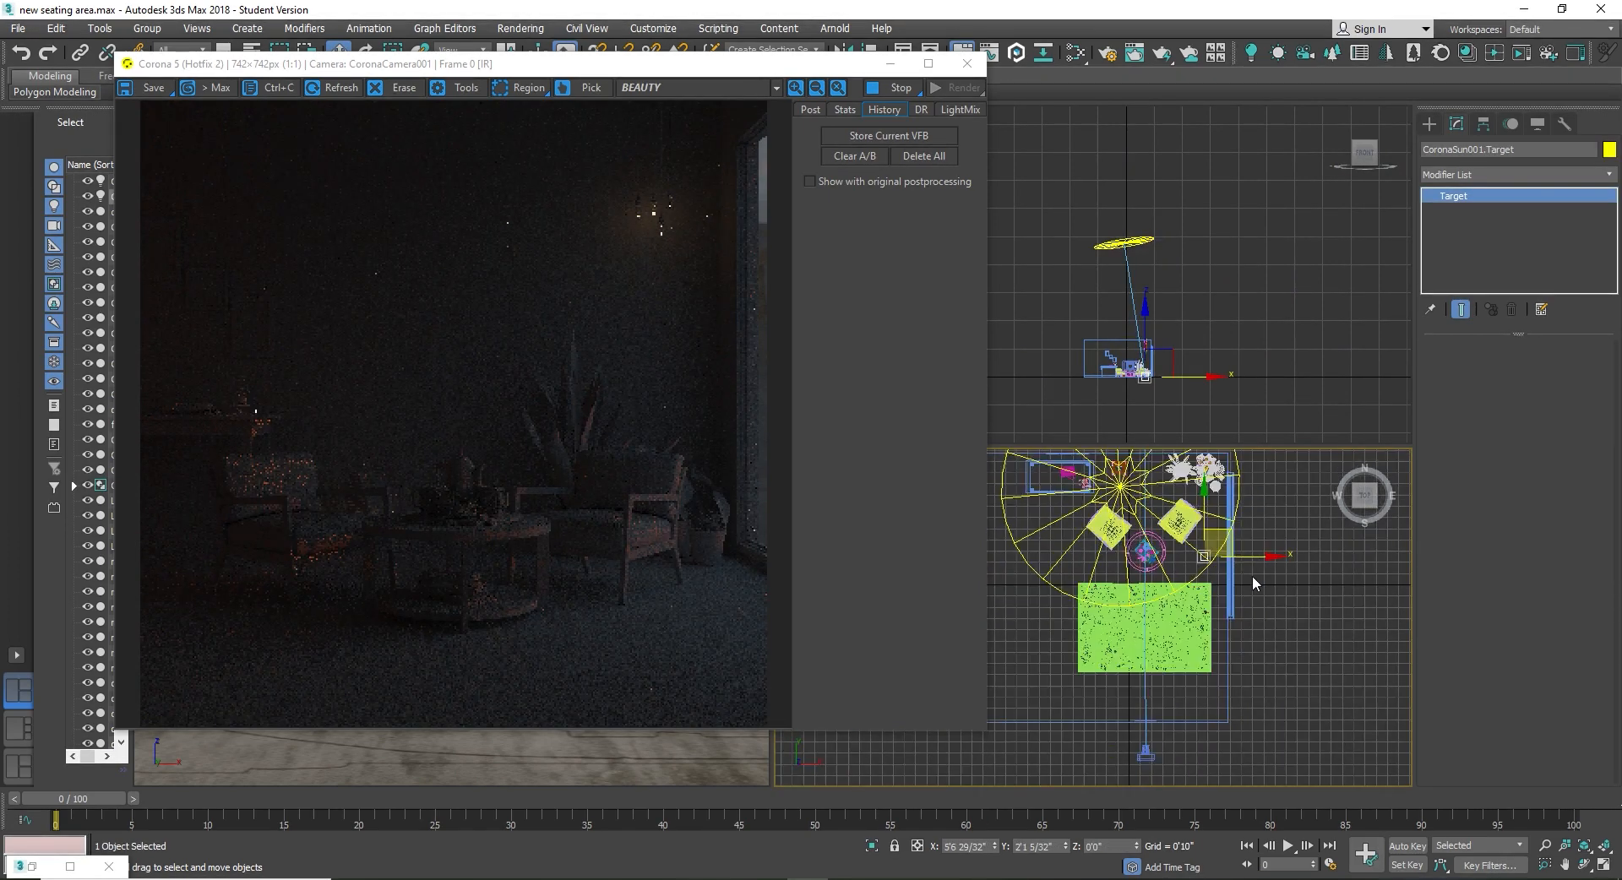
{"action": "left_click_drag", "start_coordinate": [1185, 569], "coordinate": [1180, 474]}
{"action": "scroll", "coordinate": [1186, 591], "scroll_direction": "up", "scroll_amount": 5}
{"action": "scroll", "coordinate": [1189, 571], "scroll_direction": "down", "scroll_amount": 5}
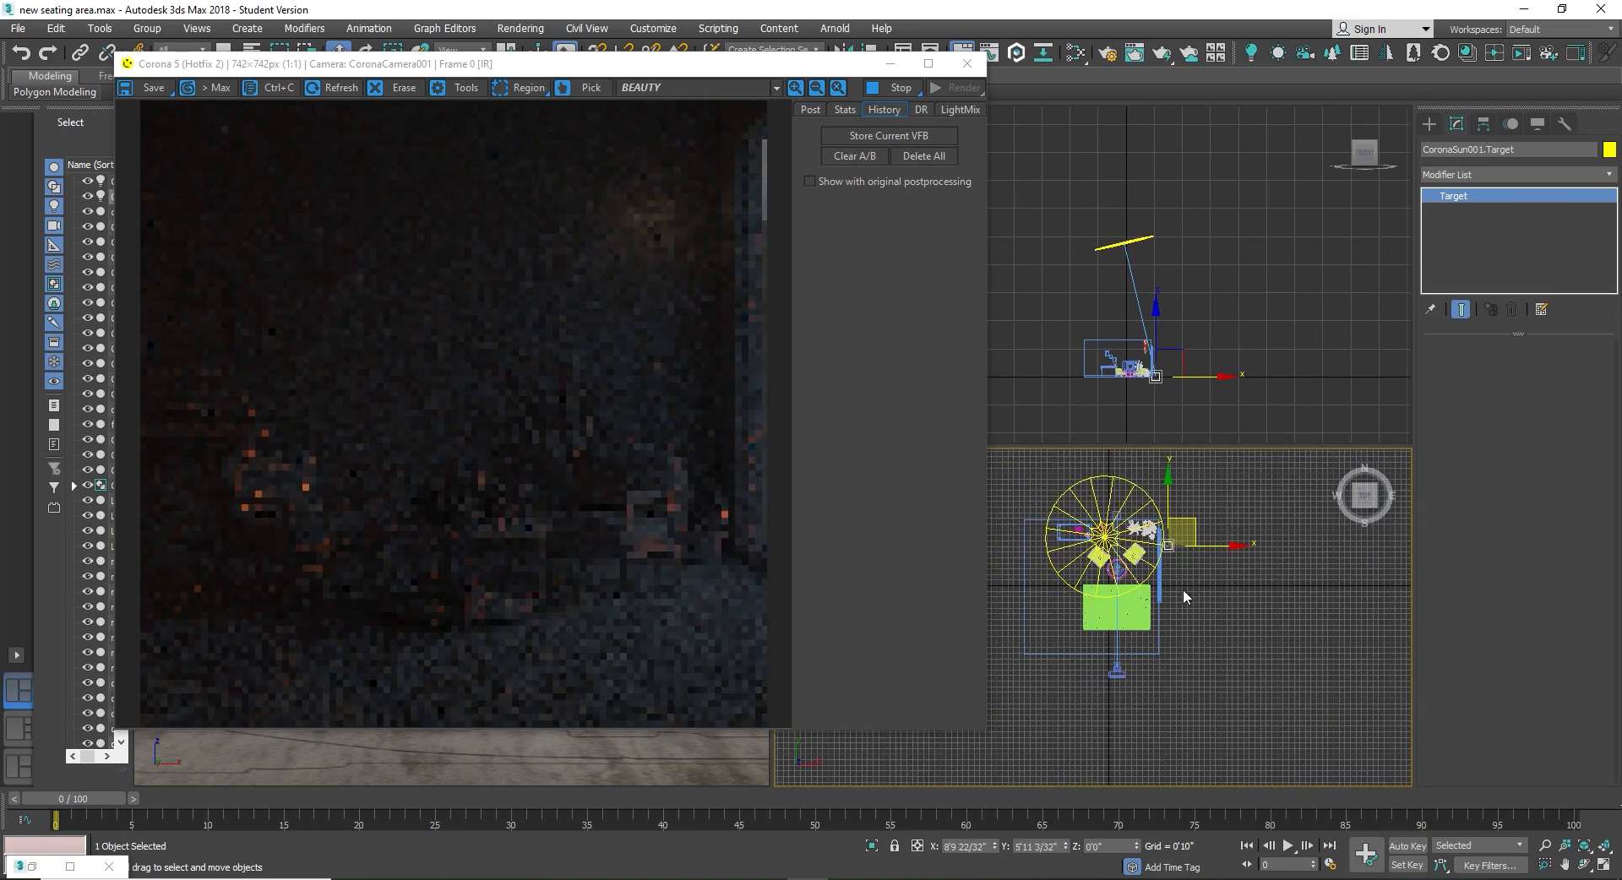
Step: Try the Corona Sun near the camera end of the room in the top view, and place it behind the back wall instead
{"action": "left_click", "coordinate": [1098, 248]}
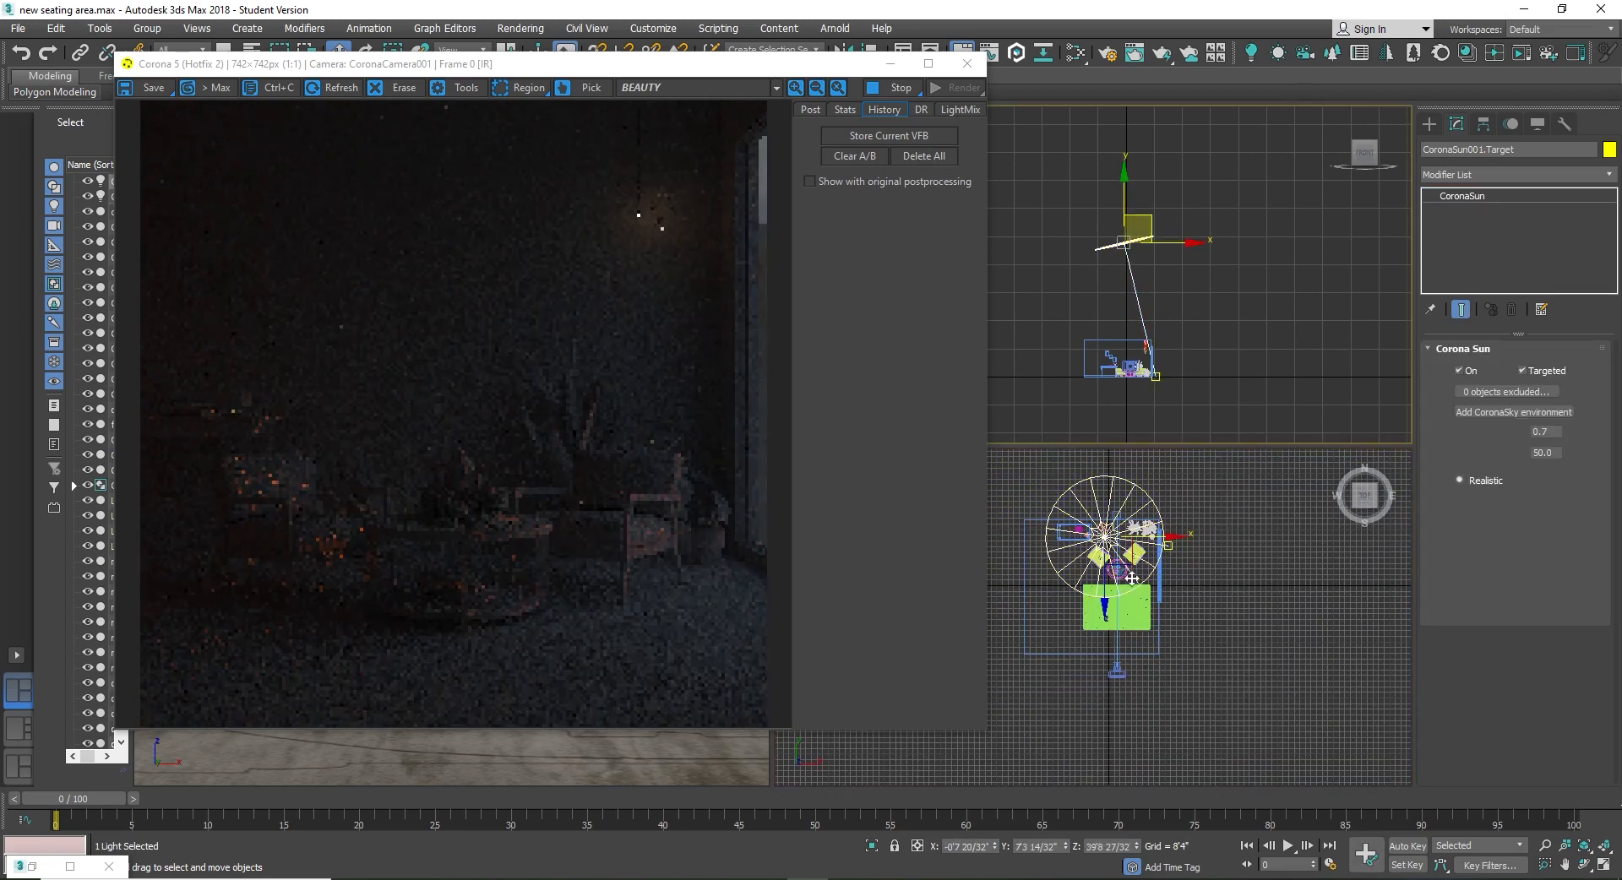
{"action": "left_click_drag", "start_coordinate": [1117, 540], "coordinate": [1138, 589]}
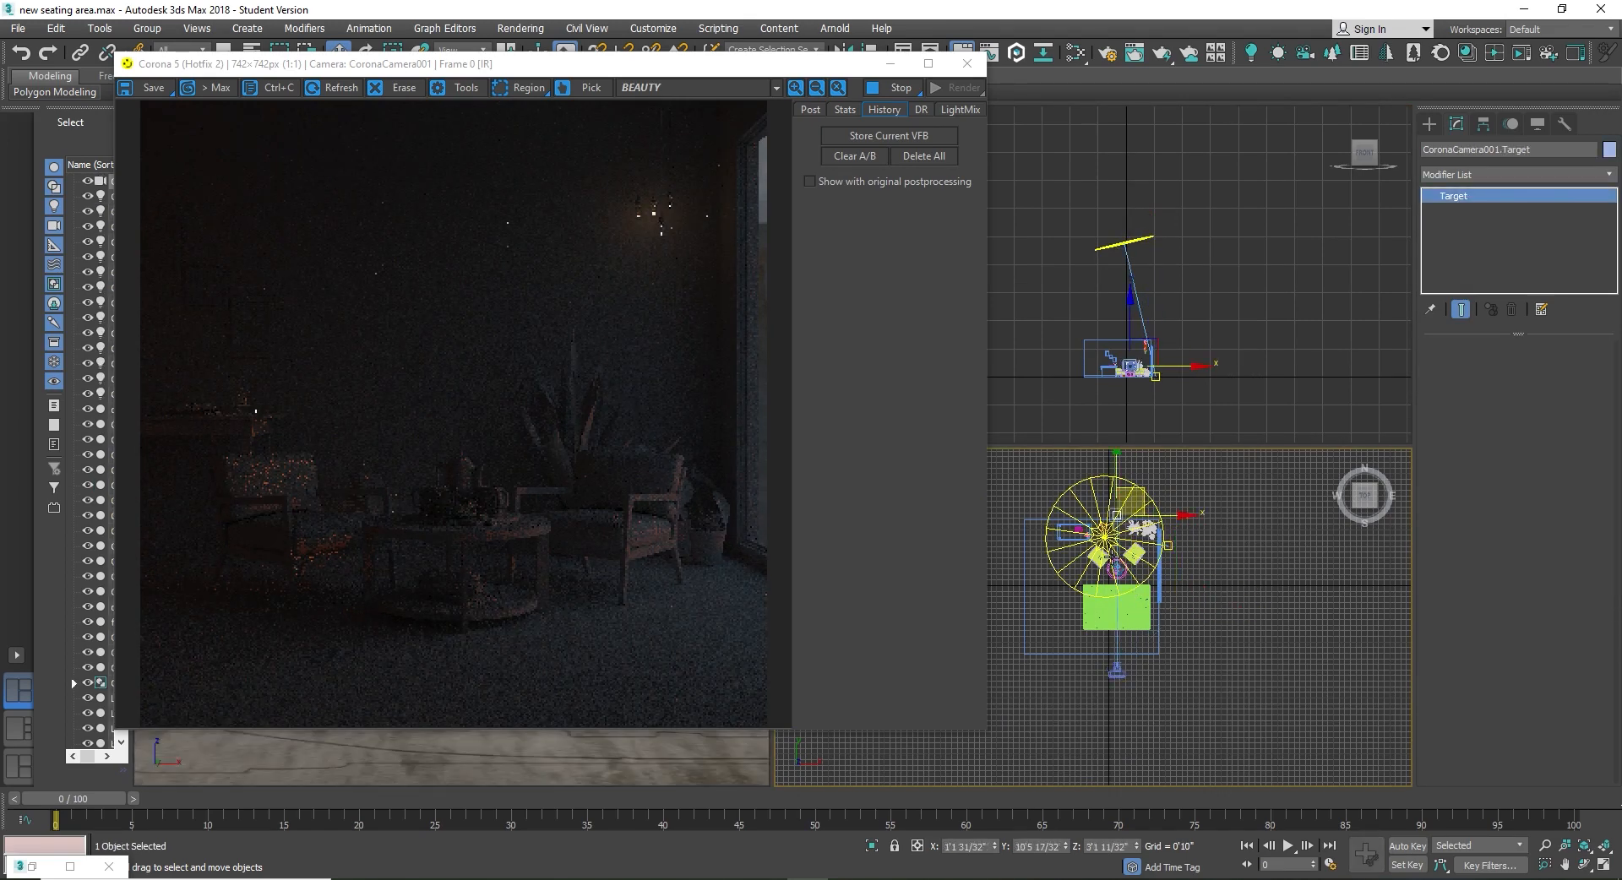
{"action": "left_click", "coordinate": [1137, 525]}
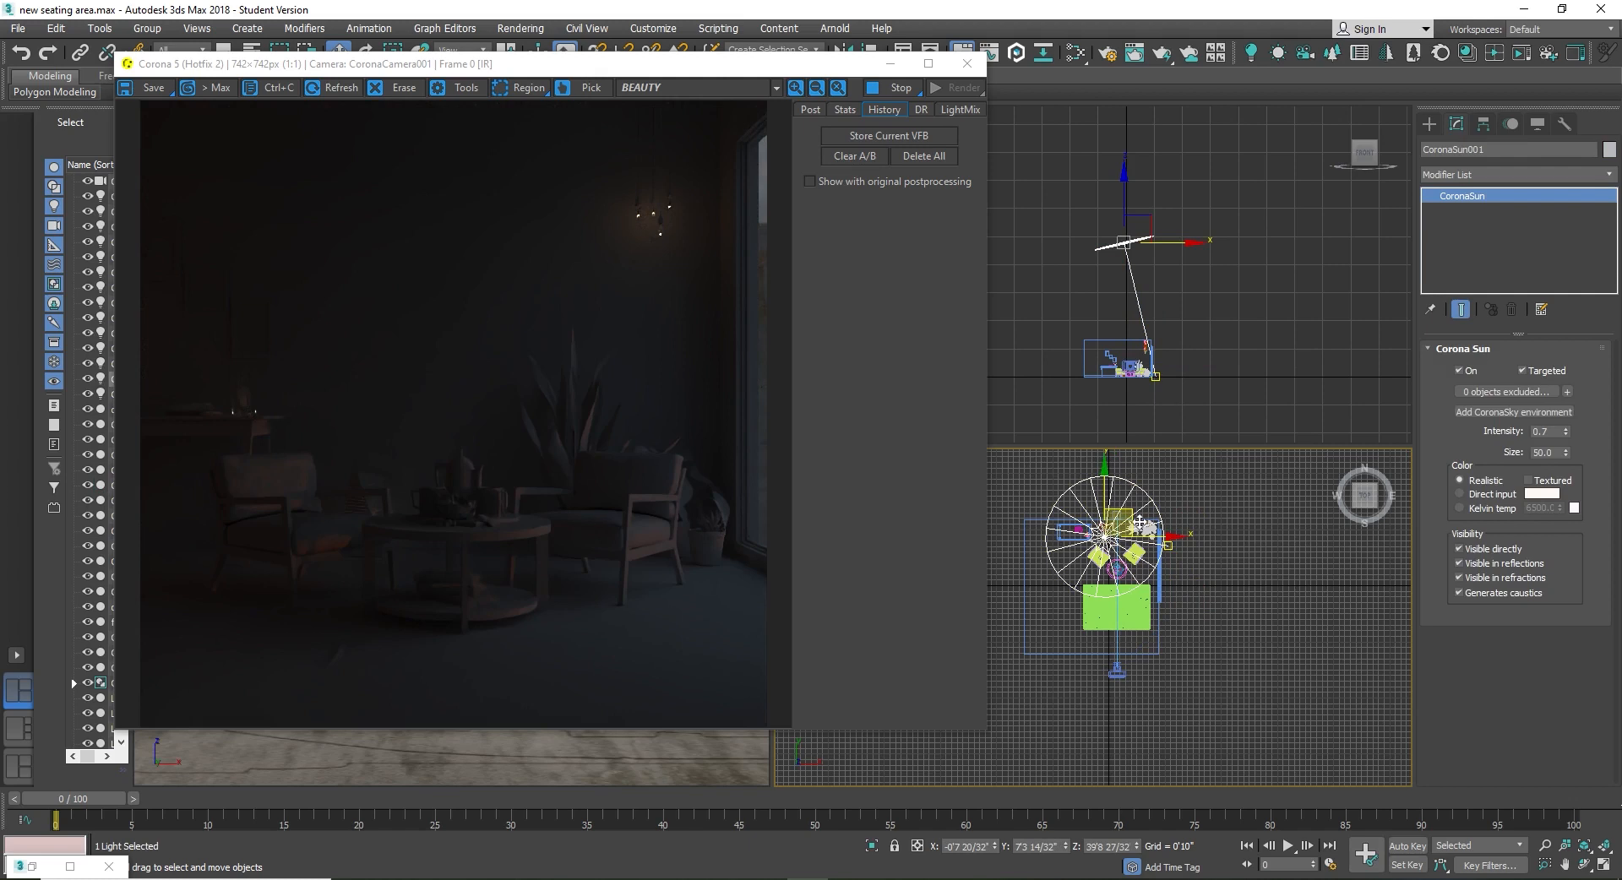
{"action": "left_click_drag", "start_coordinate": [1140, 523], "coordinate": [1154, 626]}
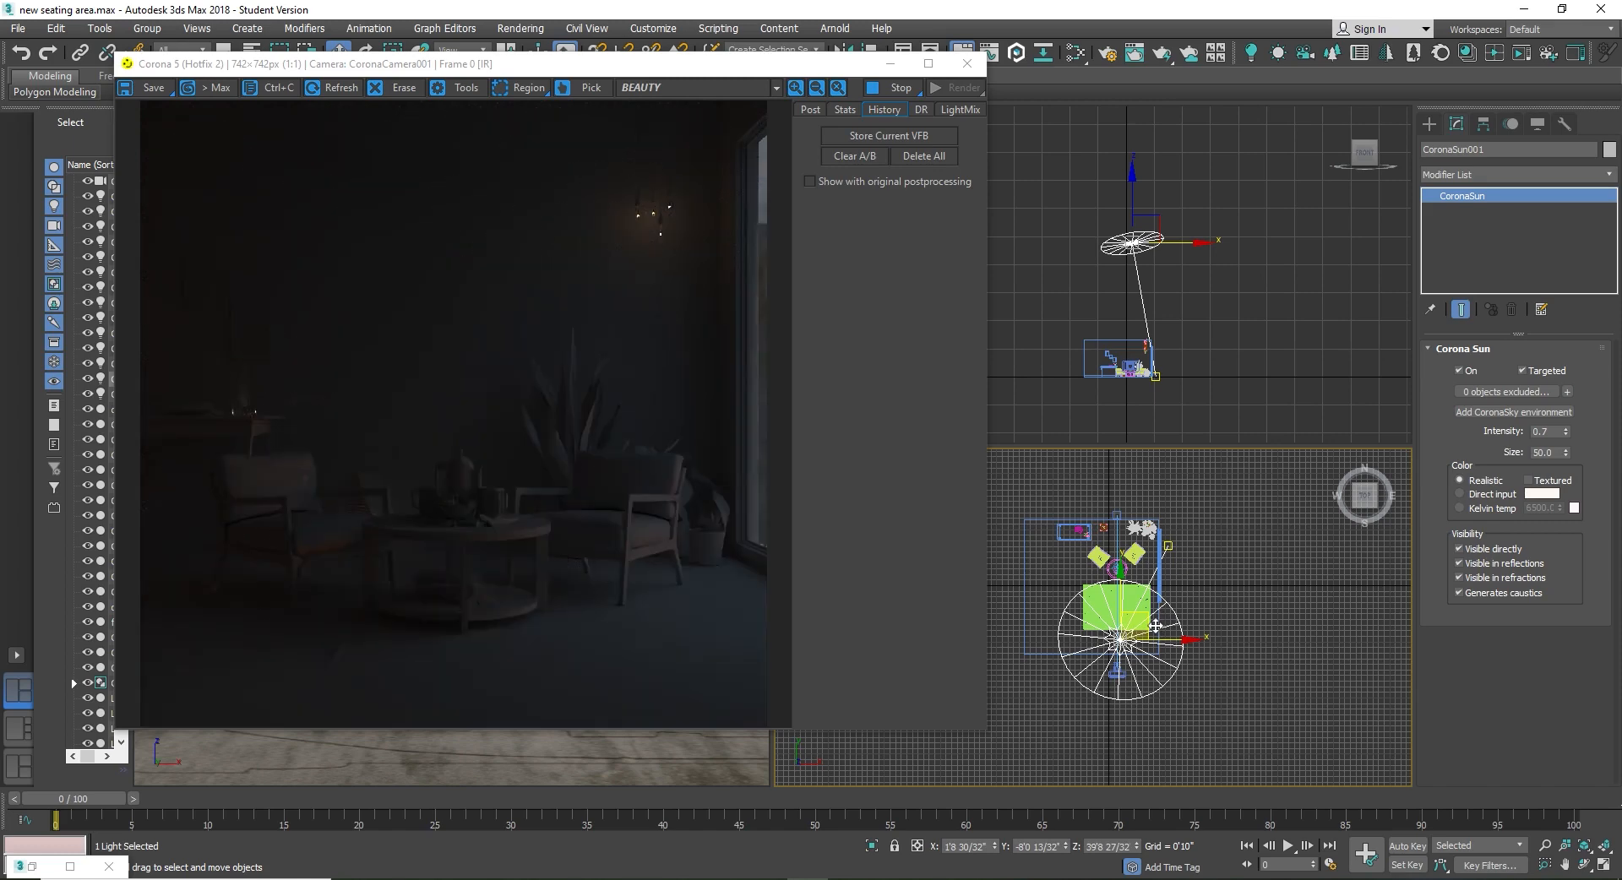
{"action": "left_click_drag", "start_coordinate": [1153, 627], "coordinate": [1149, 489]}
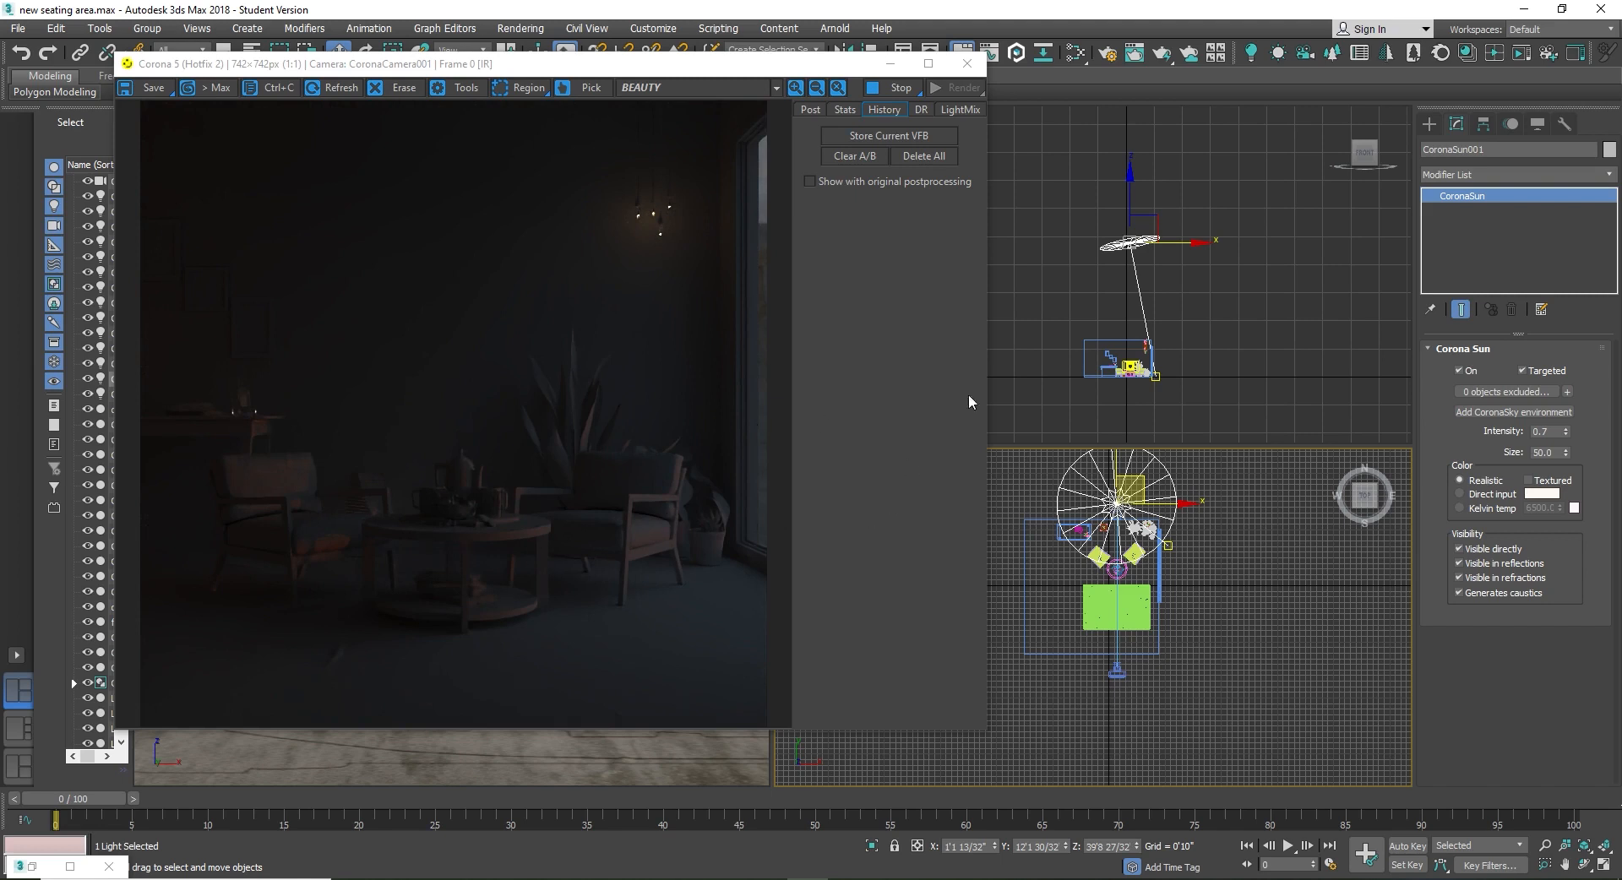
Step: Show the frame buffer's tone mapping settings, frame the pendant bulbs in the front view, and limit selection to lights
{"action": "left_click", "coordinate": [808, 110]}
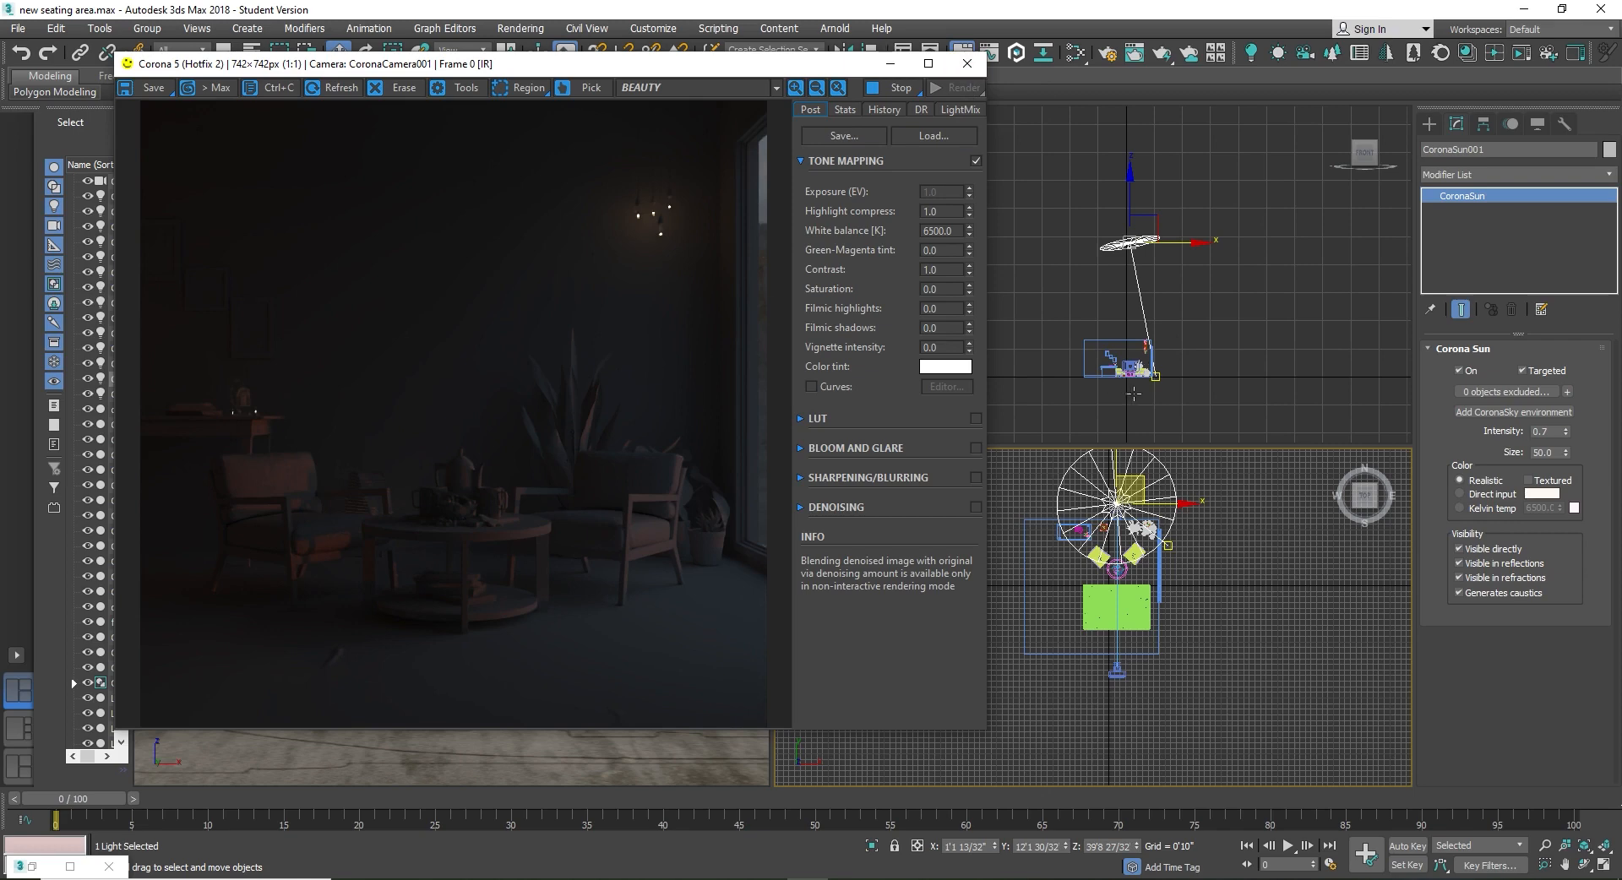
{"action": "scroll", "coordinate": [1136, 363], "scroll_direction": "up", "scroll_amount": 5}
{"action": "scroll", "coordinate": [1138, 345], "scroll_direction": "up", "scroll_amount": 1}
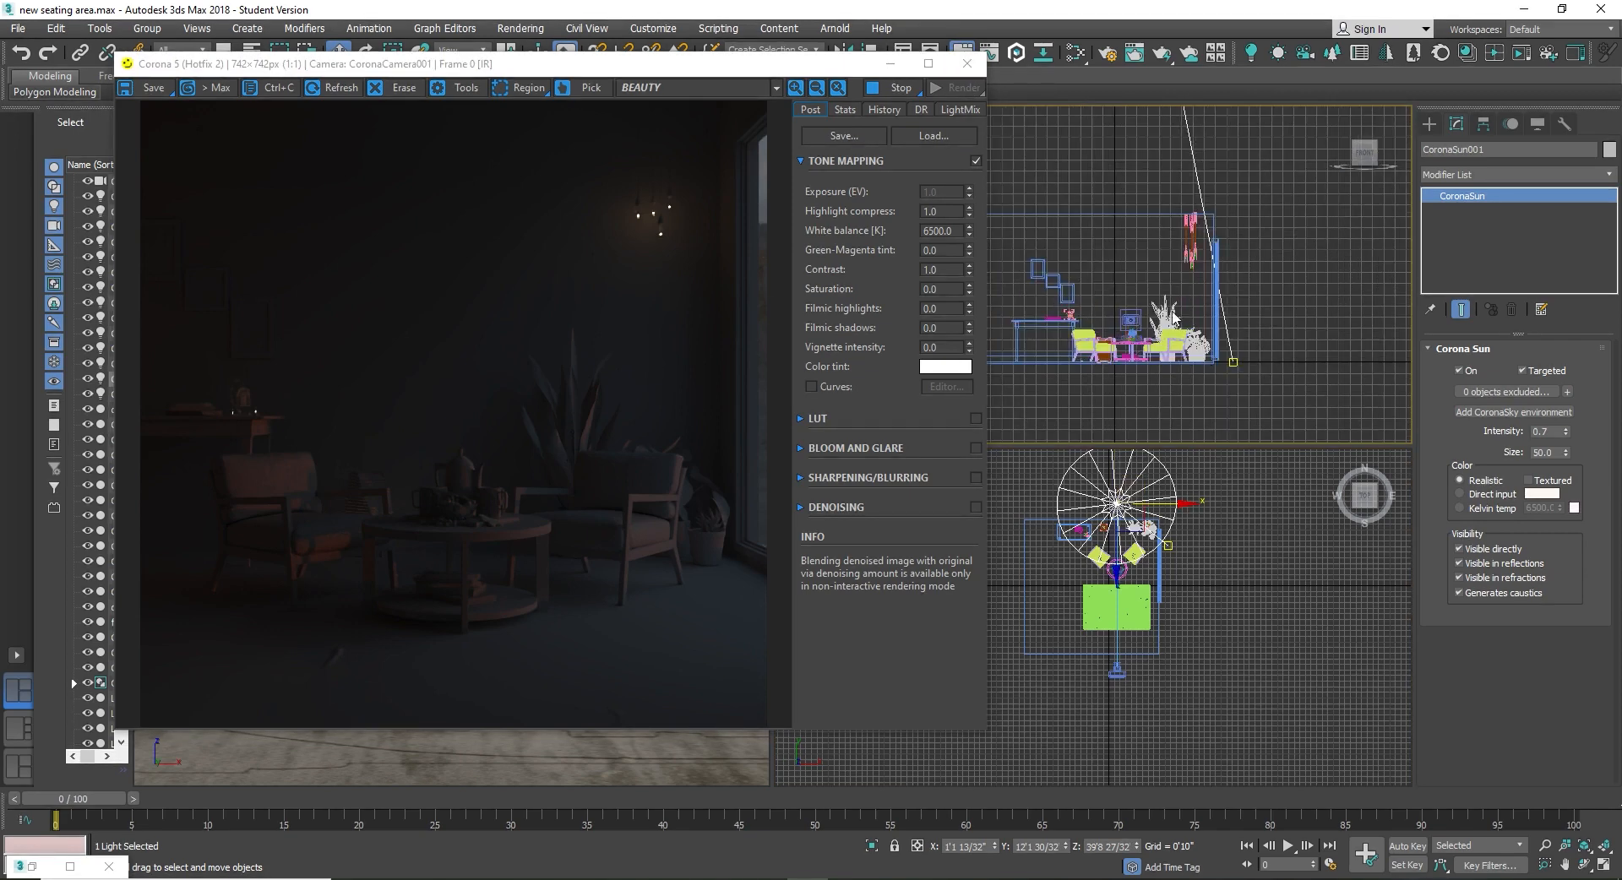
{"action": "left_click", "coordinate": [1178, 281]}
{"action": "scroll", "coordinate": [1191, 270], "scroll_direction": "up", "scroll_amount": 8}
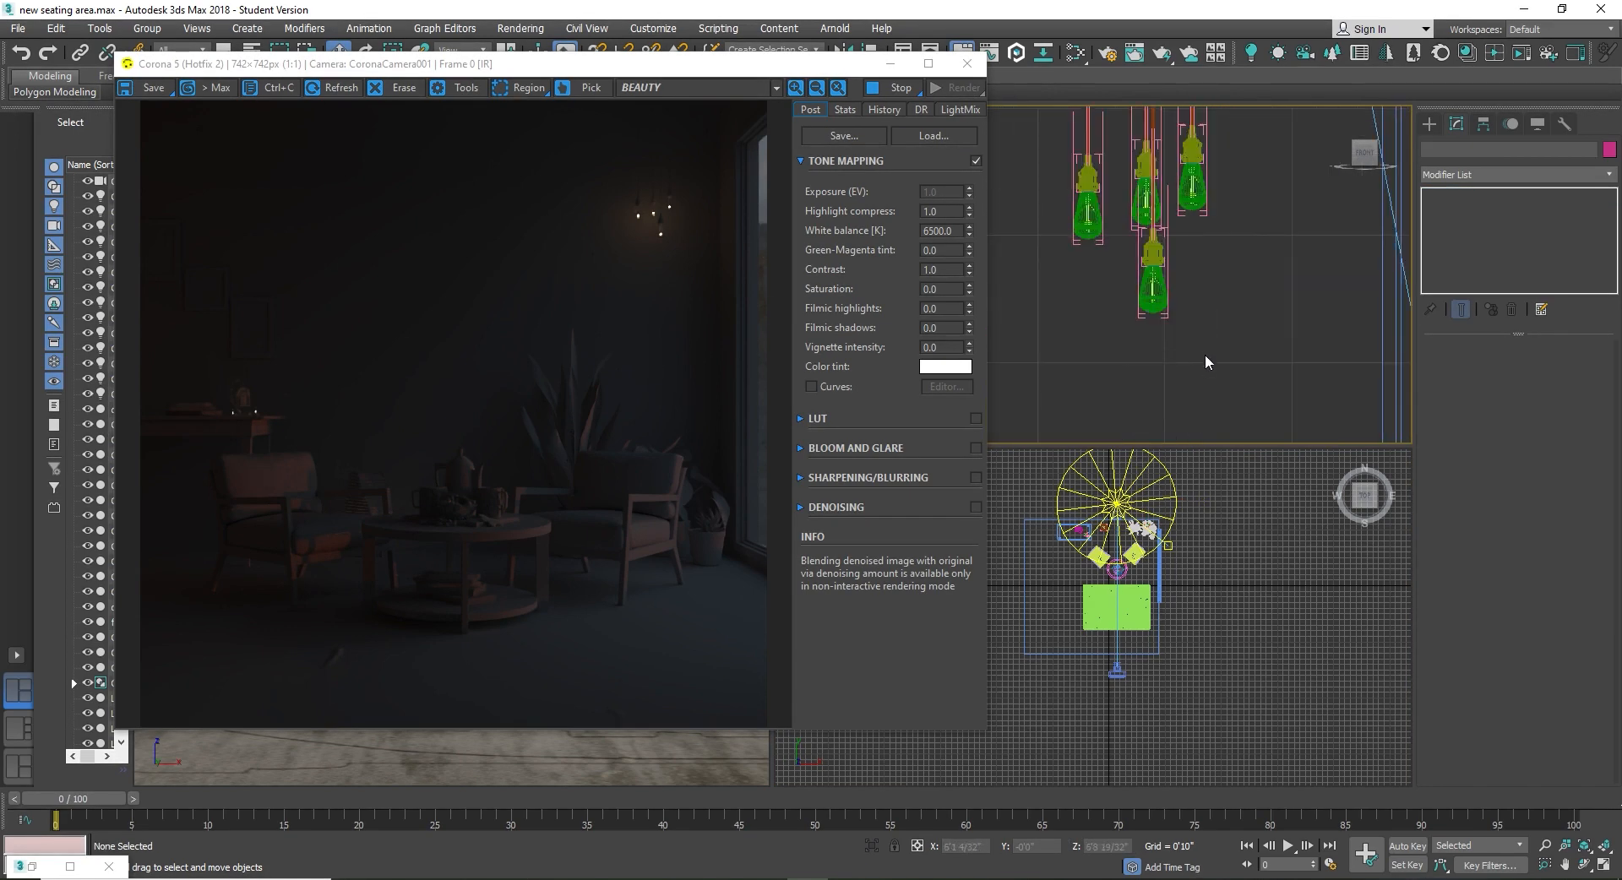
{"action": "left_click_drag", "start_coordinate": [217, 70], "coordinate": [186, 91]}
{"action": "left_click", "coordinate": [180, 50]}
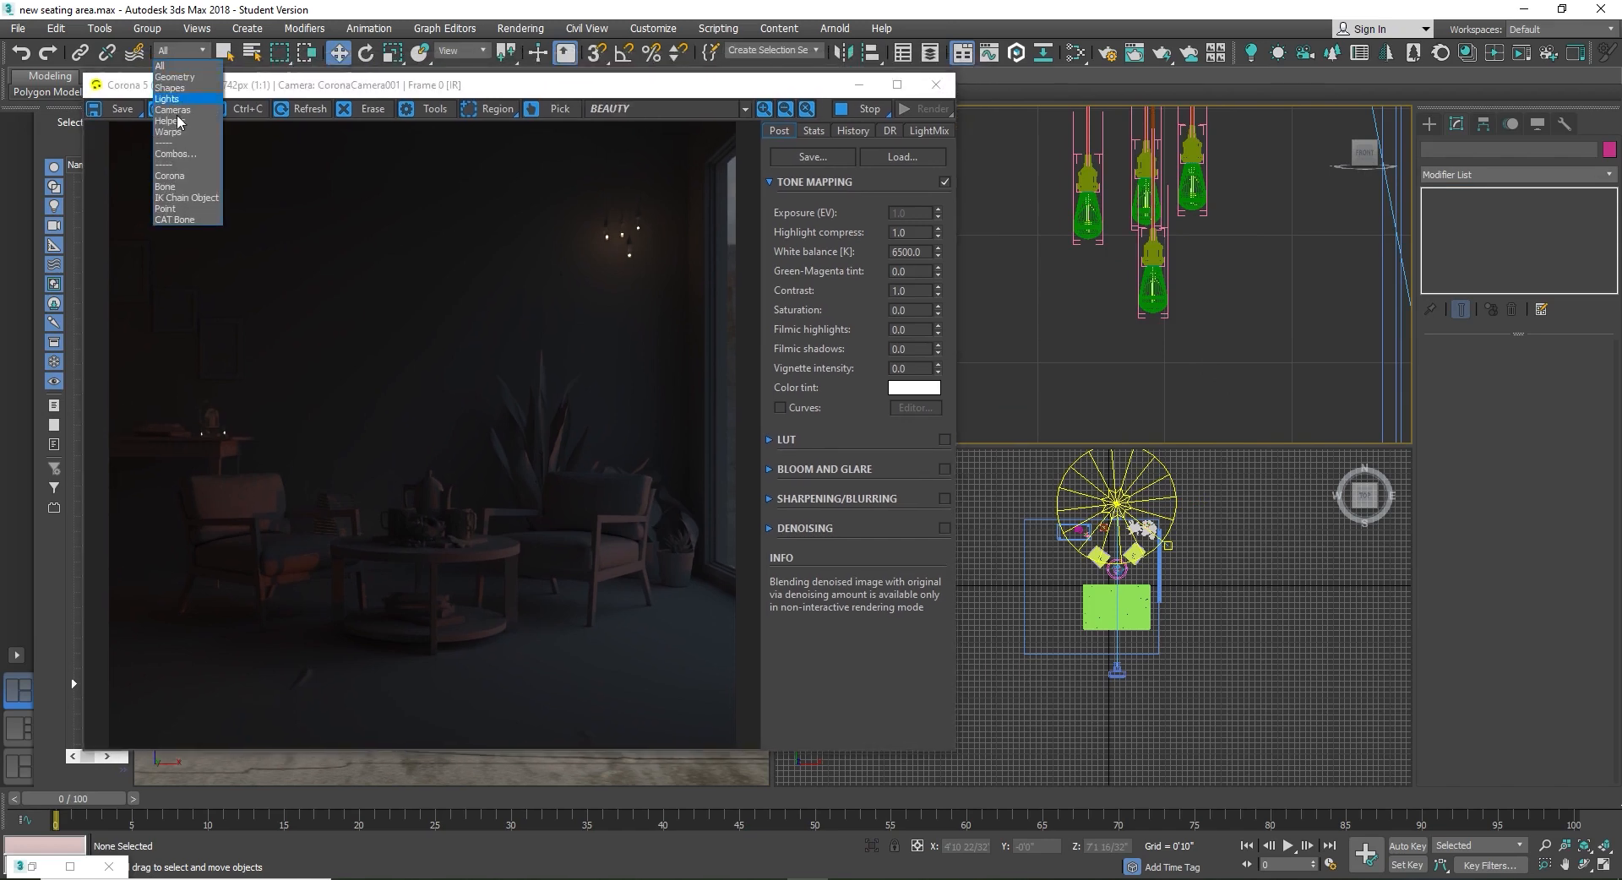
{"action": "left_click", "coordinate": [173, 99]}
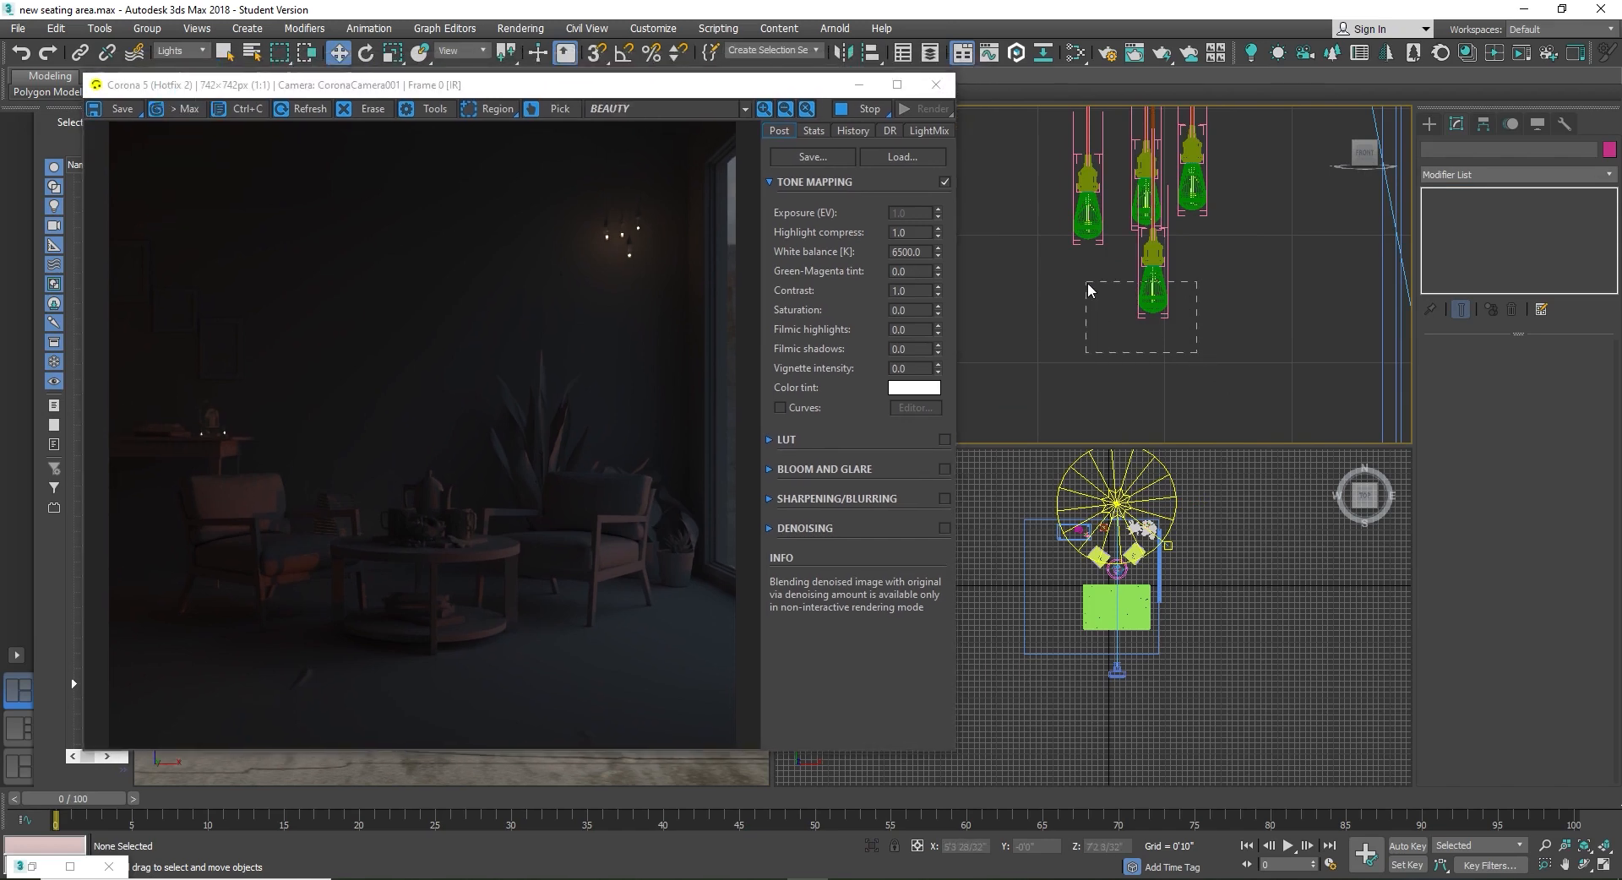
Step: Set the intensity of the Corona light in the lowest pendant bulb to 200
{"action": "left_click", "coordinate": [1152, 291]}
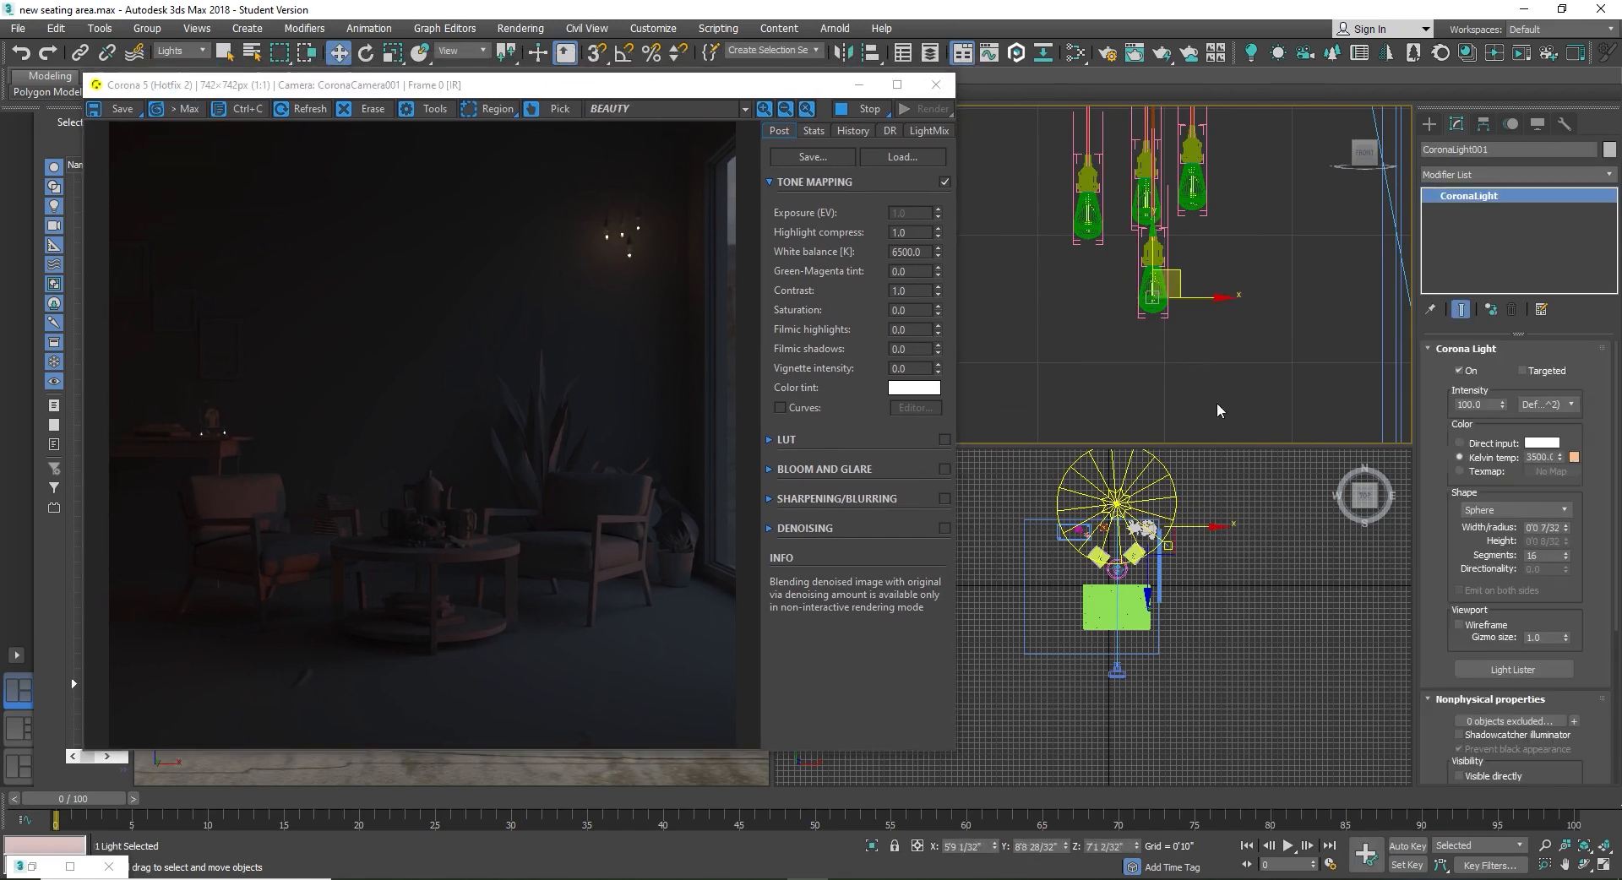
{"action": "double_click", "coordinate": [1491, 408]}
{"action": "type", "text": "200"}
{"action": "key", "text": "Return"}
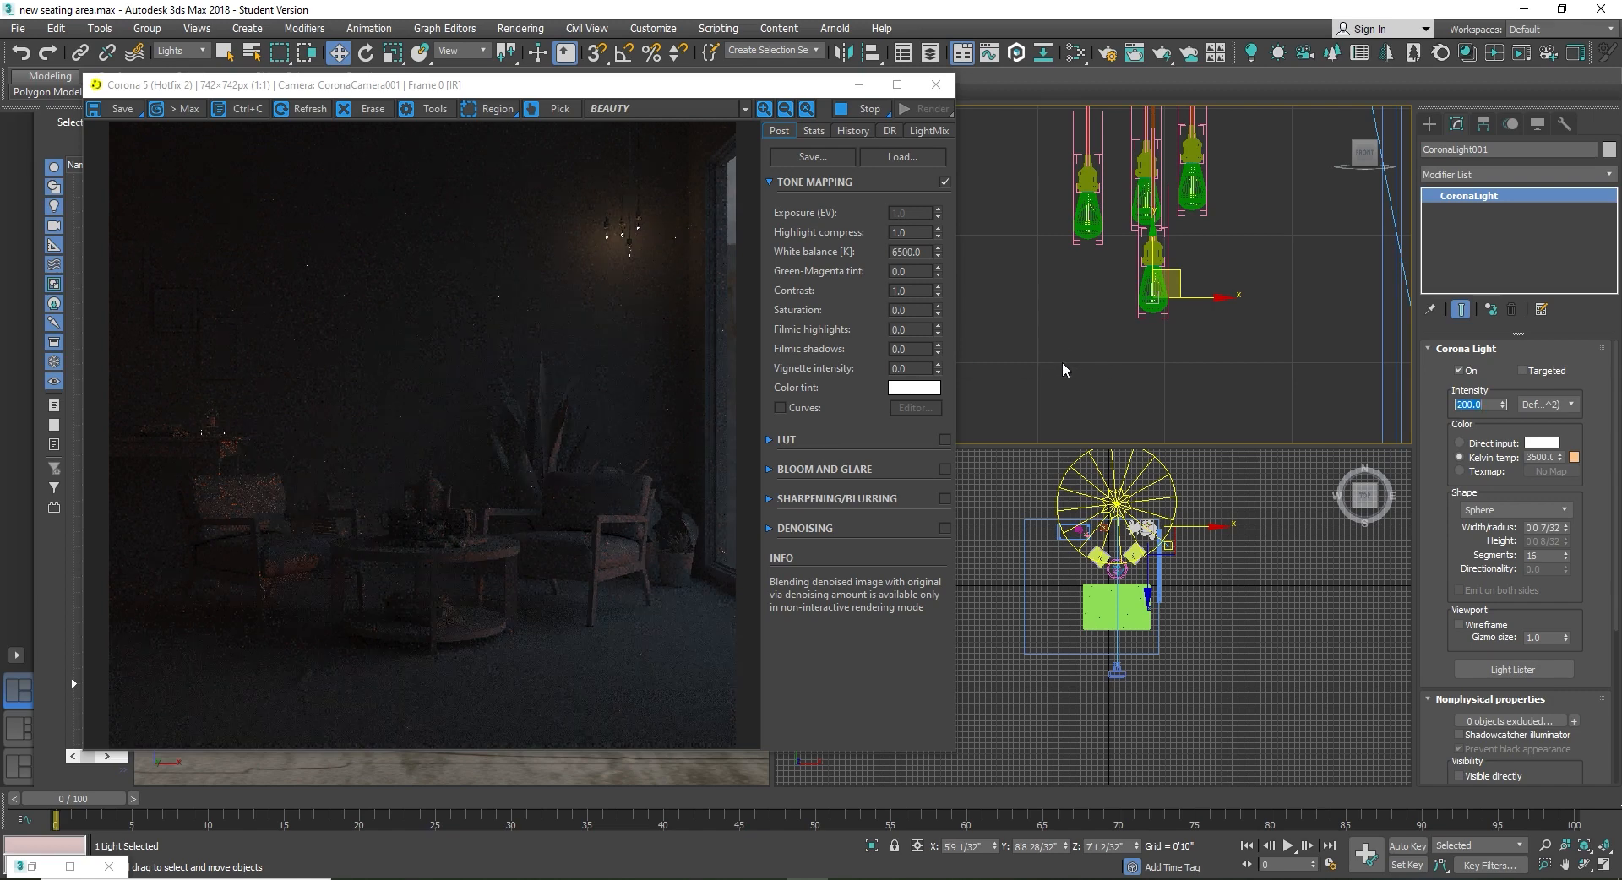
Step: Select the two Corona lights at floor level beside the armchair and set their intensity to 300
{"action": "scroll", "coordinate": [1031, 358], "scroll_direction": "down", "scroll_amount": 6}
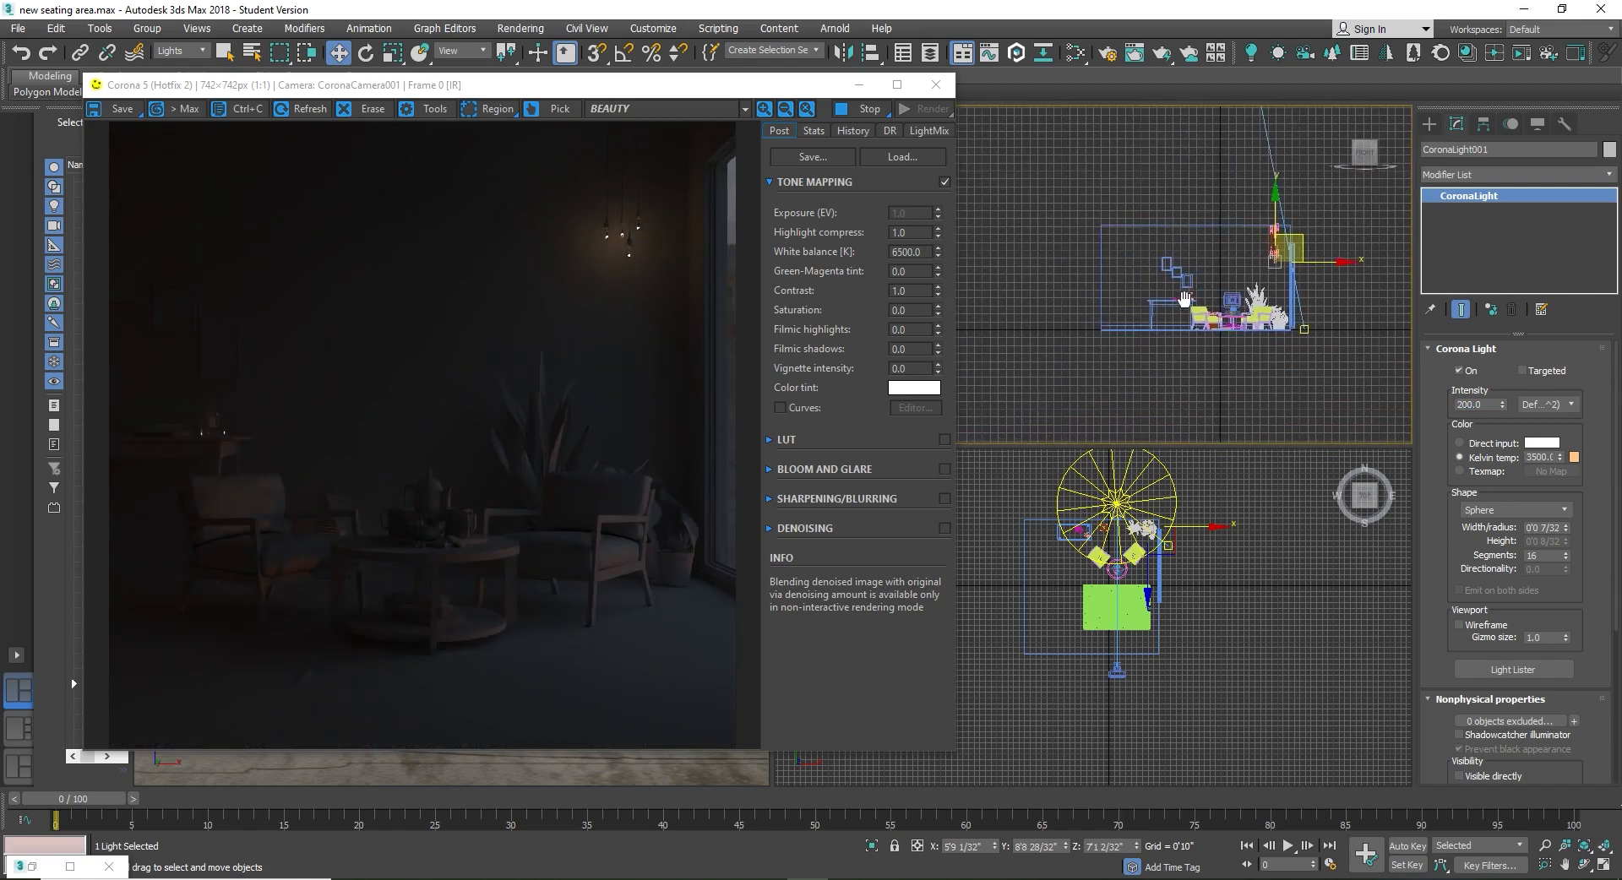
{"action": "scroll", "coordinate": [1227, 321], "scroll_direction": "up", "scroll_amount": 4}
{"action": "scroll", "coordinate": [1227, 321], "scroll_direction": "up", "scroll_amount": 5}
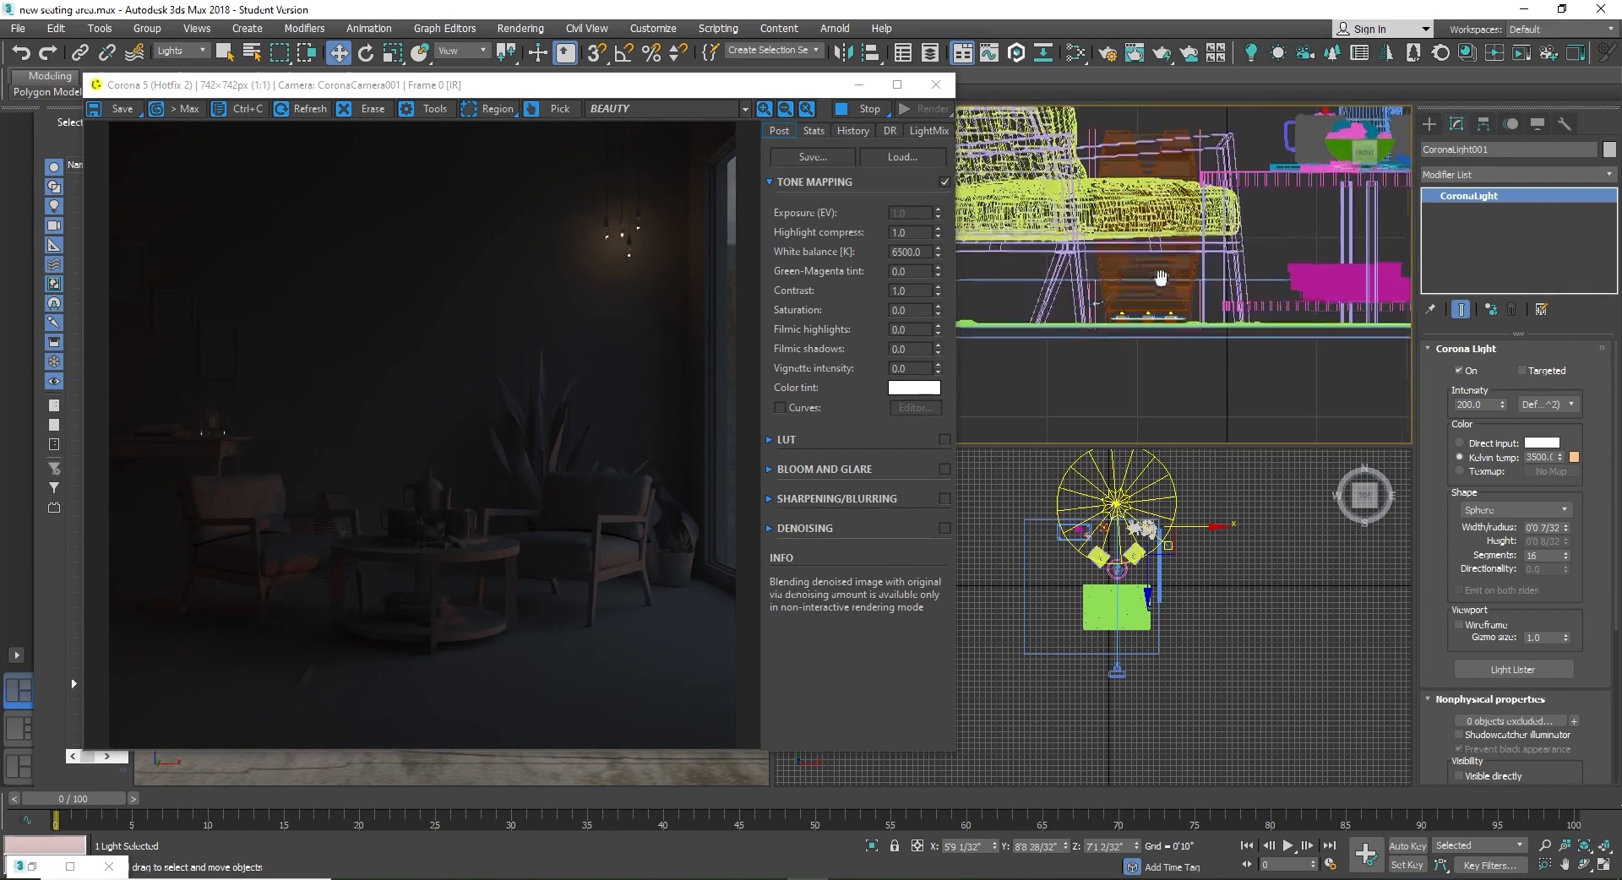
{"action": "left_click_drag", "start_coordinate": [1105, 295], "coordinate": [1223, 379]}
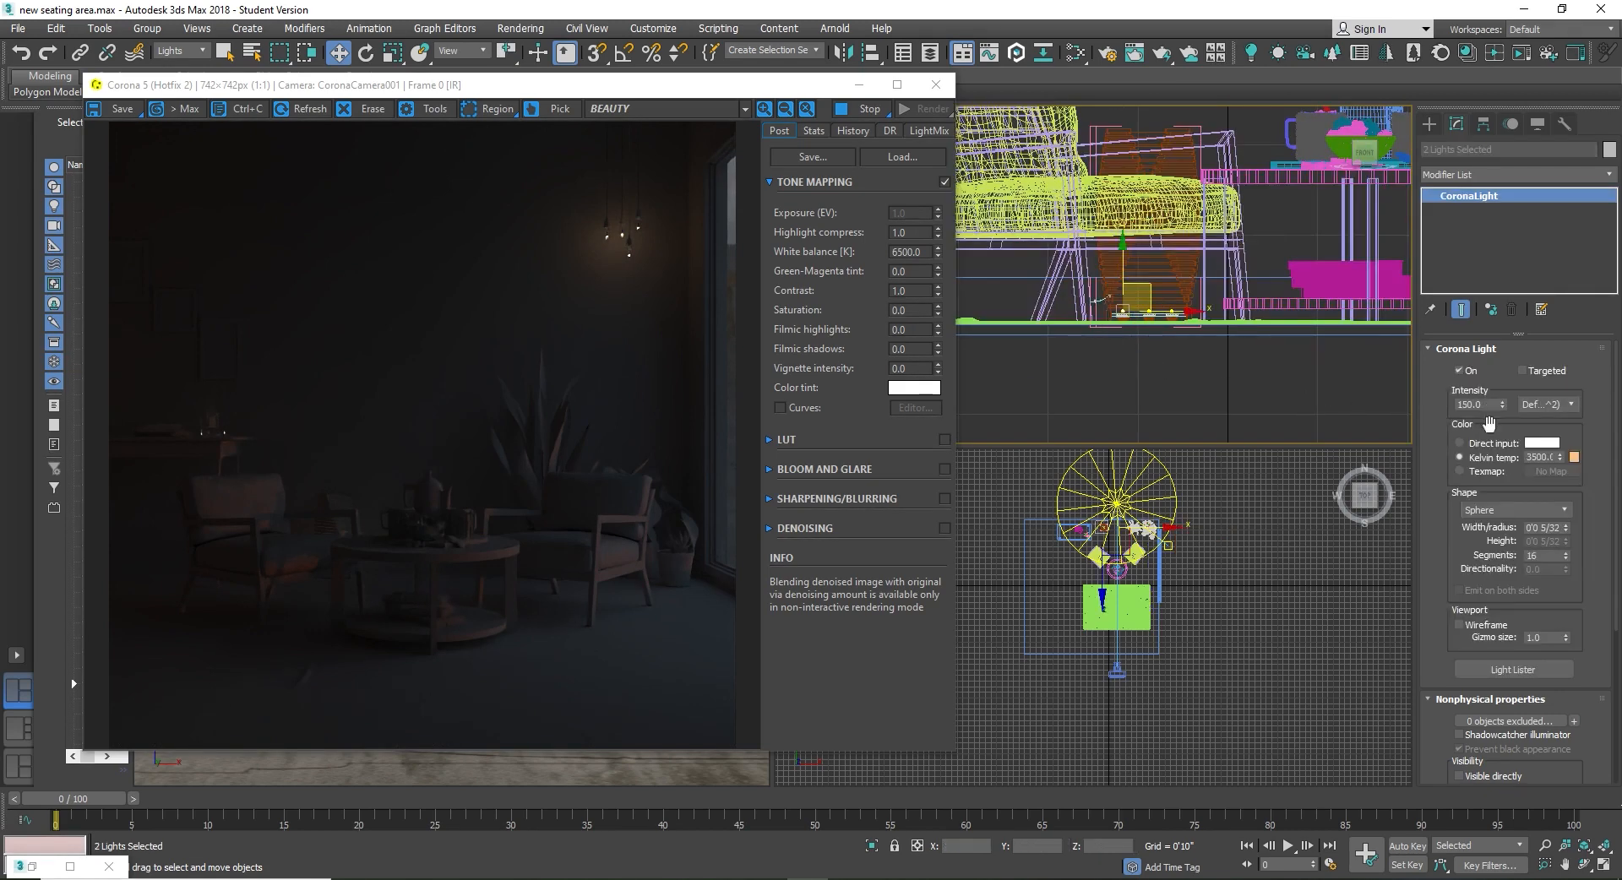
{"action": "left_click_drag", "start_coordinate": [1491, 406], "coordinate": [1406, 402]}
{"action": "type", "text": "300"}
{"action": "key", "text": "Return"}
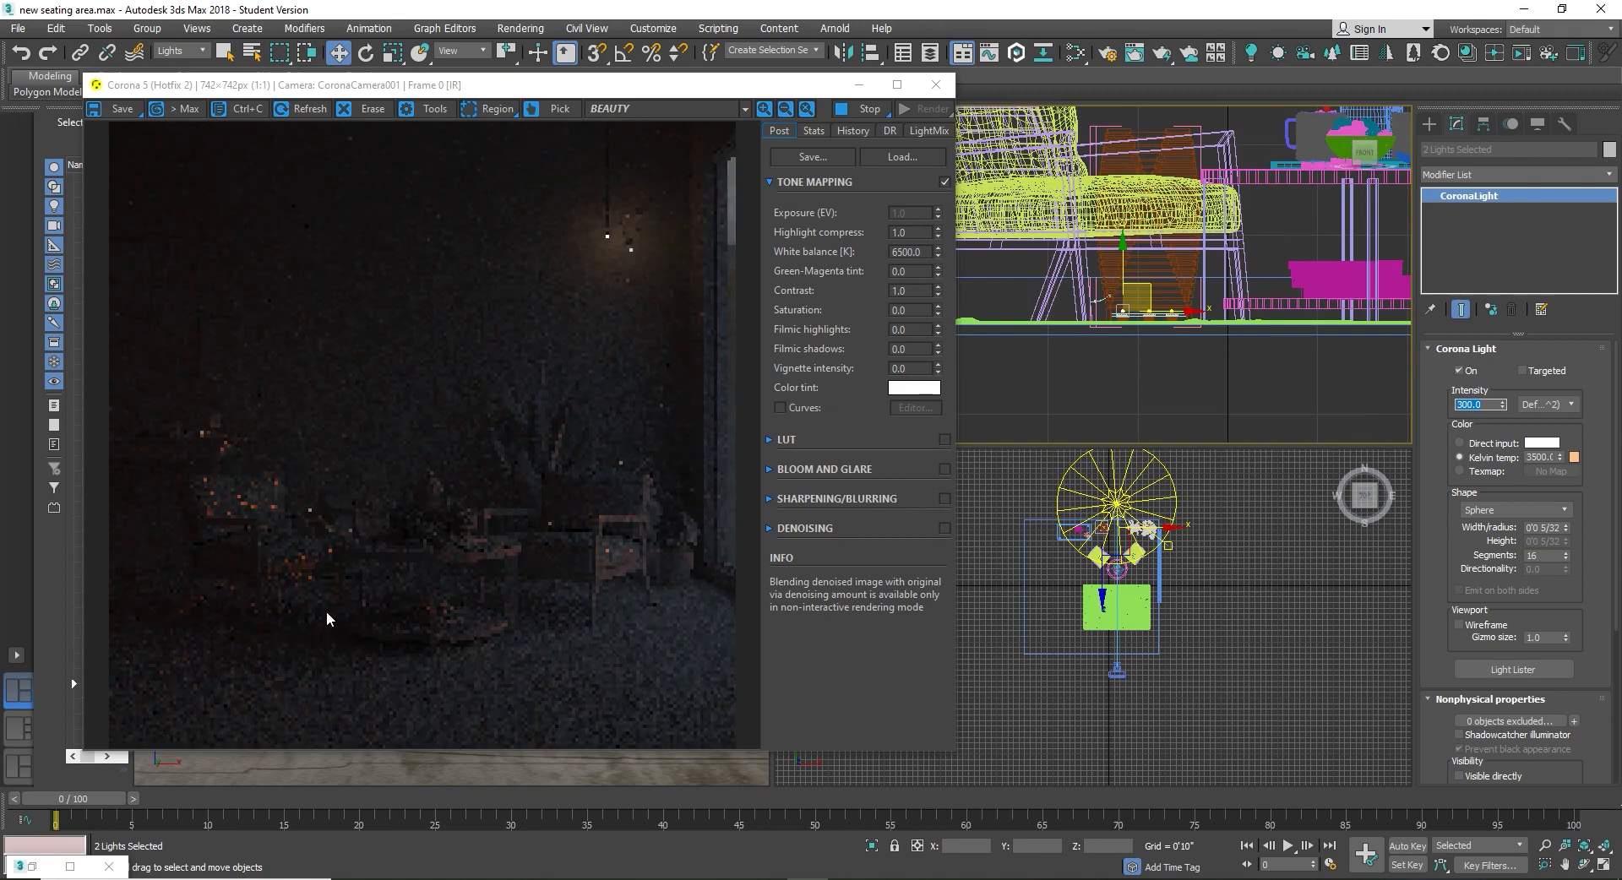
Step: Limit the render to a region between the armchair and the coffee table, and set the two floor-level lights' intensity to 500
{"action": "left_click", "coordinate": [489, 110]}
{"action": "left_click_drag", "start_coordinate": [282, 476], "coordinate": [405, 627]}
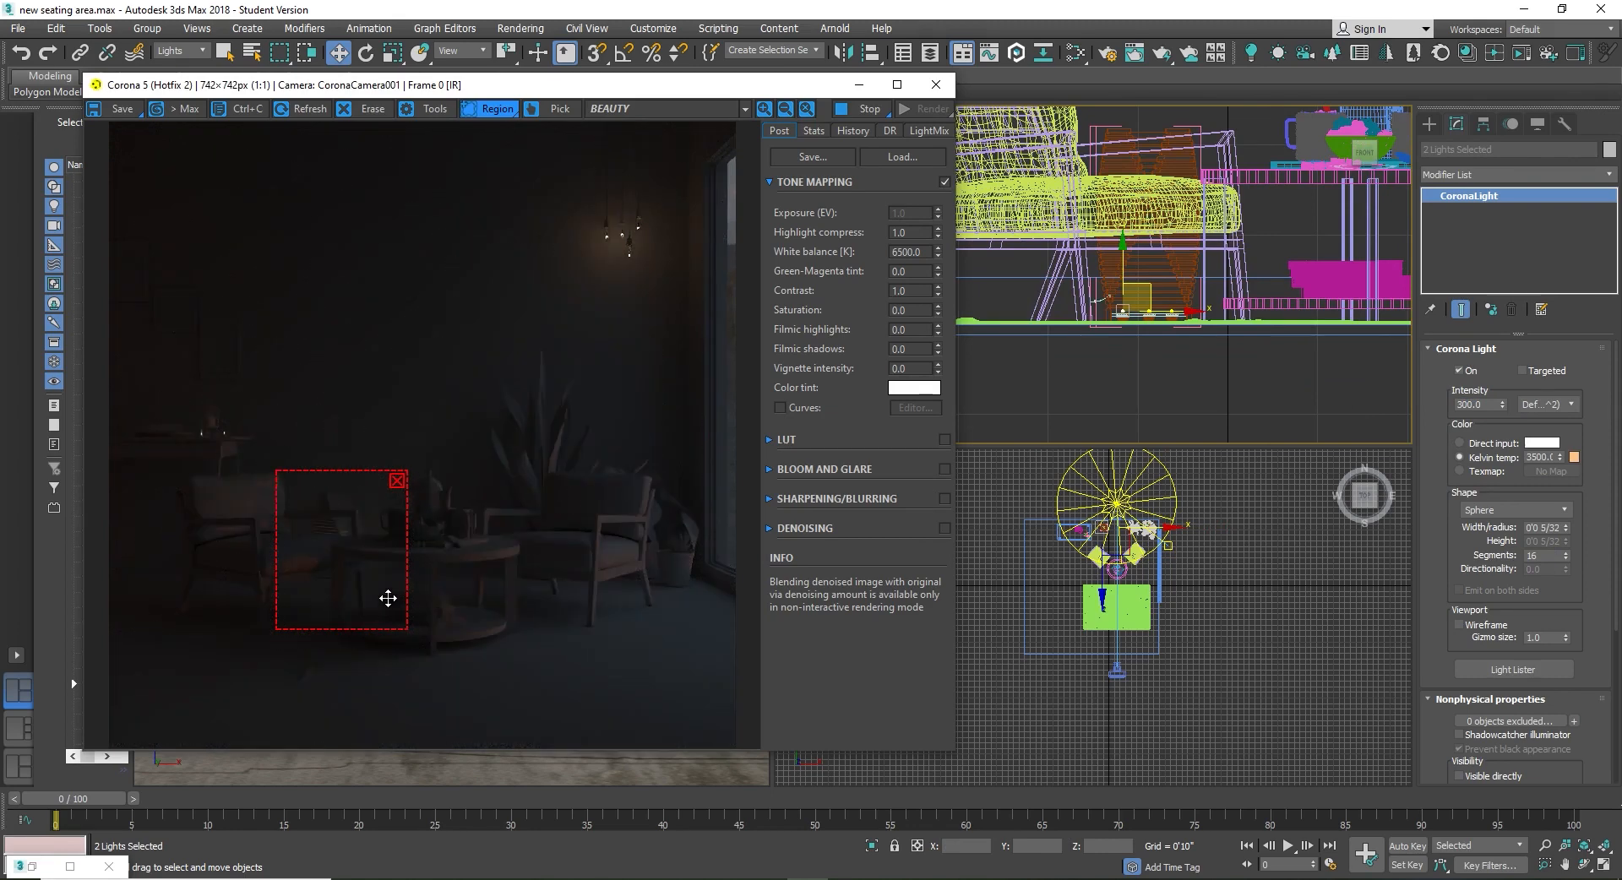
{"action": "left_click", "coordinate": [1499, 406]}
{"action": "type", "text": "500"}
{"action": "key", "text": "Return"}
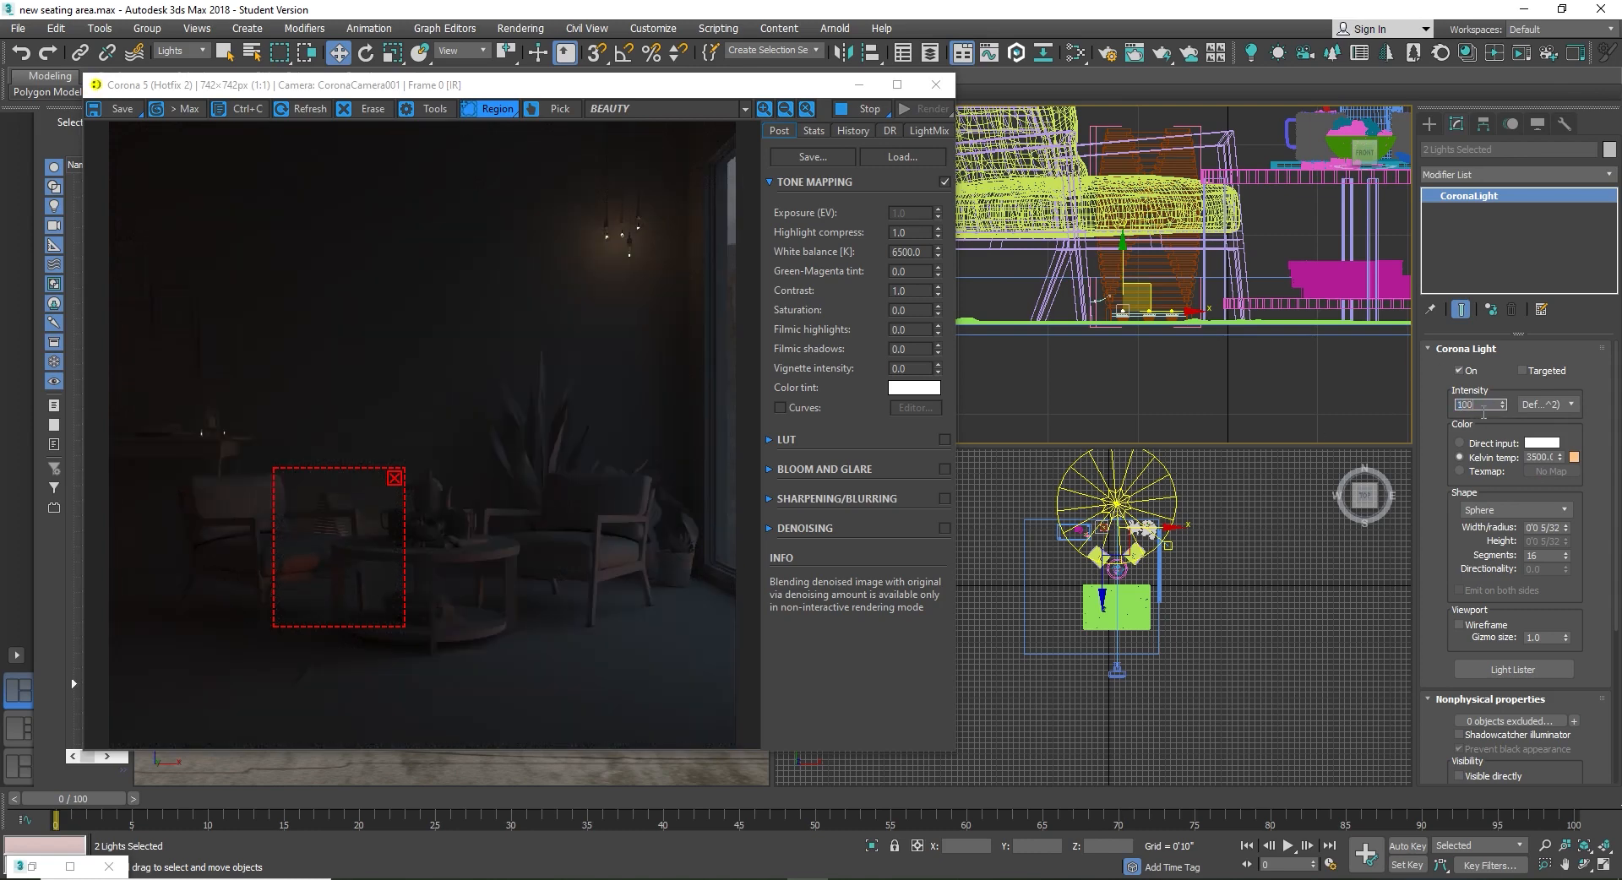
Step: Raise the intensity of the two floor-level lights beside the armchair to 2000 and clear the render region
{"action": "key", "text": "Return"}
{"action": "type", "text": "1500"}
{"action": "key", "text": "Return"}
{"action": "type", "text": "2000"}
{"action": "key", "text": "Return"}
{"action": "left_click", "coordinate": [394, 478]}
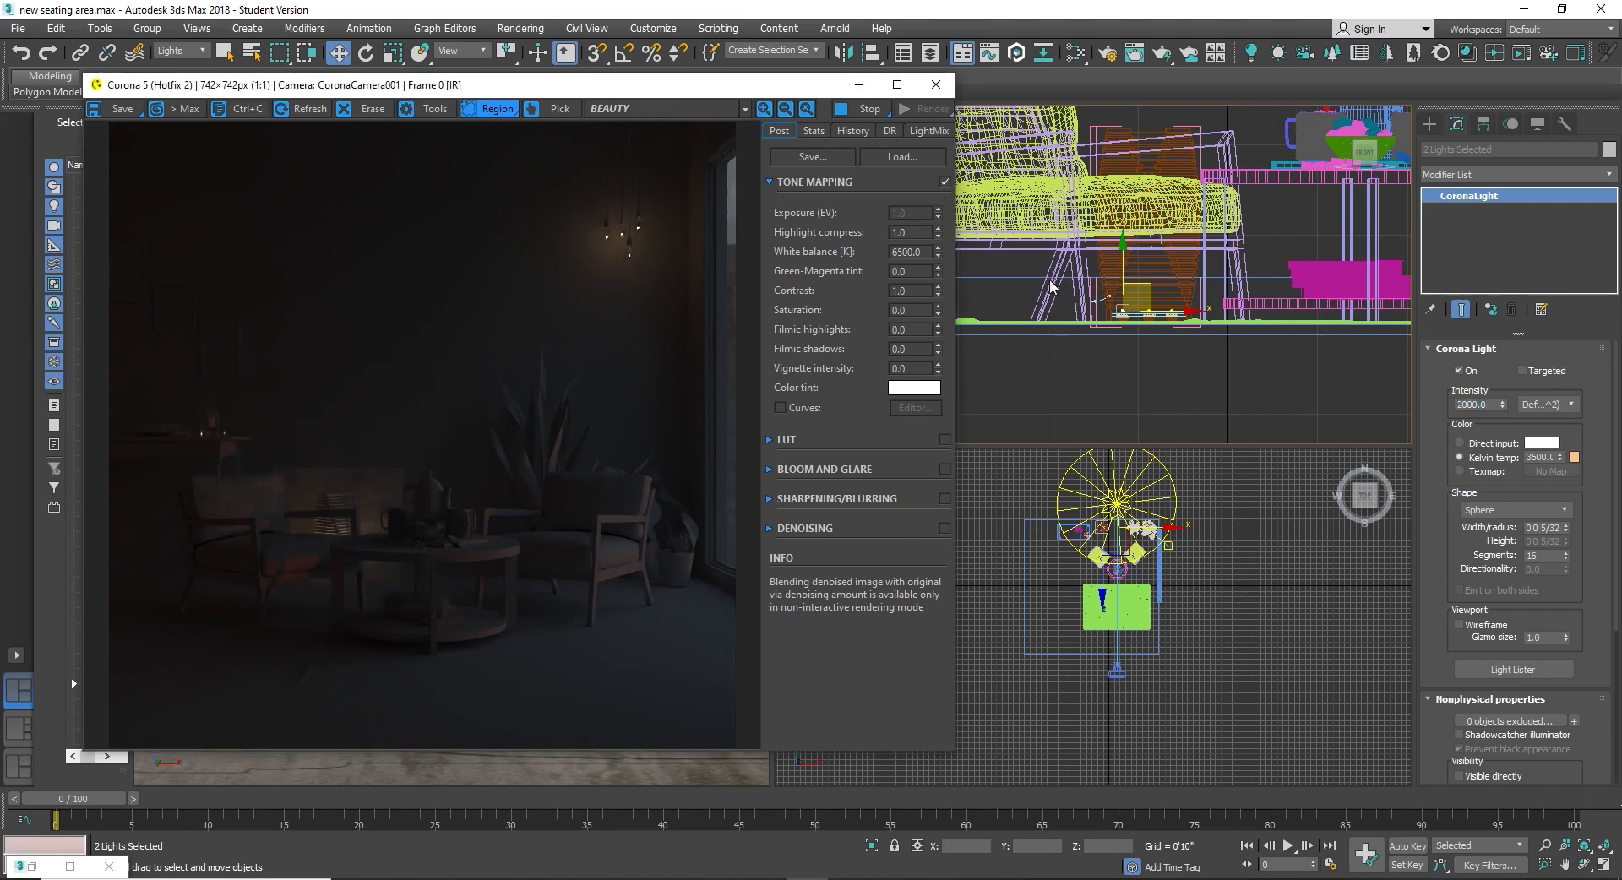
Step: Set the intensity of the Corona light beside the birdcage on the side table to 1500 and limit the render to a region around it
{"action": "middle_click_drag", "start_coordinate": [1019, 300], "coordinate": [1125, 388]}
{"action": "scroll", "coordinate": [1088, 295], "scroll_direction": "down", "scroll_amount": 3}
{"action": "middle_click_drag", "start_coordinate": [1133, 311], "coordinate": [1249, 435]}
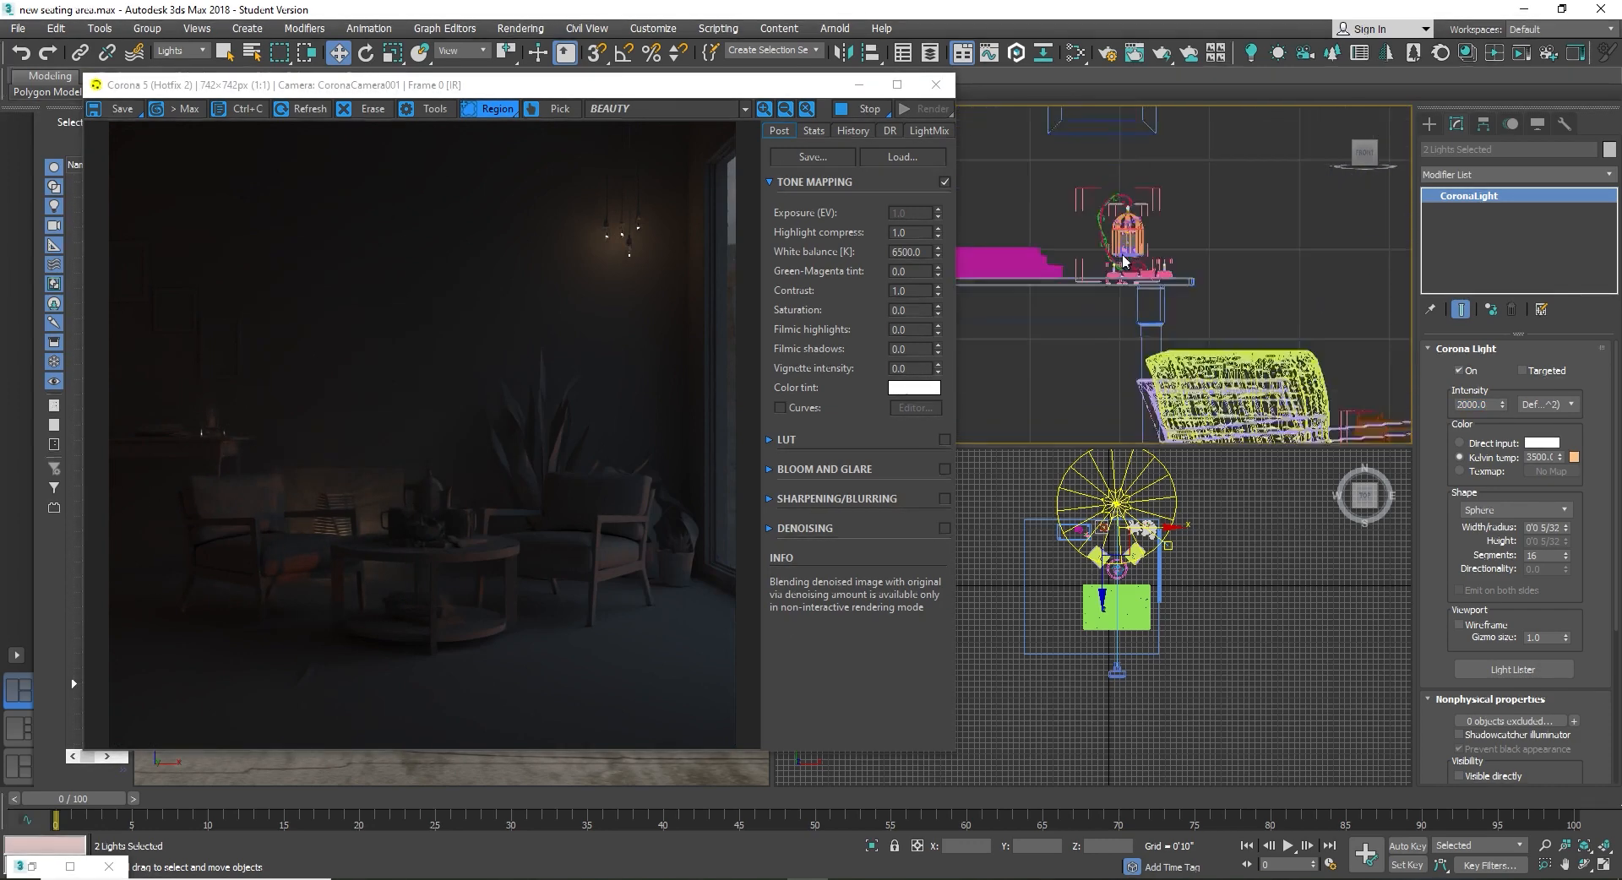
{"action": "scroll", "coordinate": [1128, 254], "scroll_direction": "up", "scroll_amount": 3}
{"action": "left_click", "coordinate": [1210, 272]}
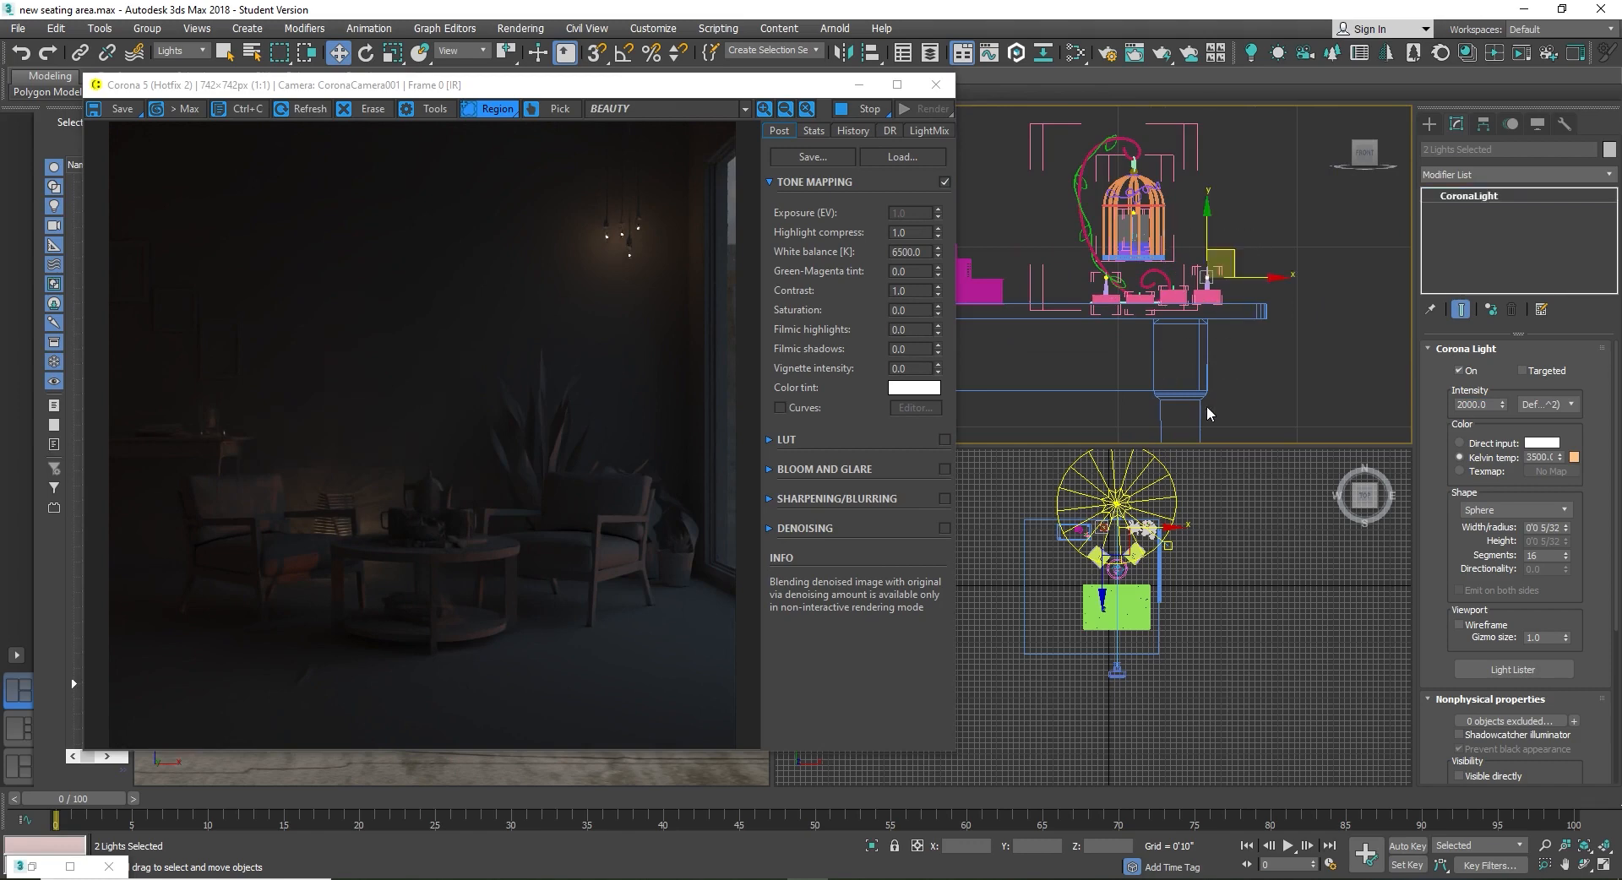
{"action": "left_click", "coordinate": [1494, 409]}
{"action": "type", "text": "15"}
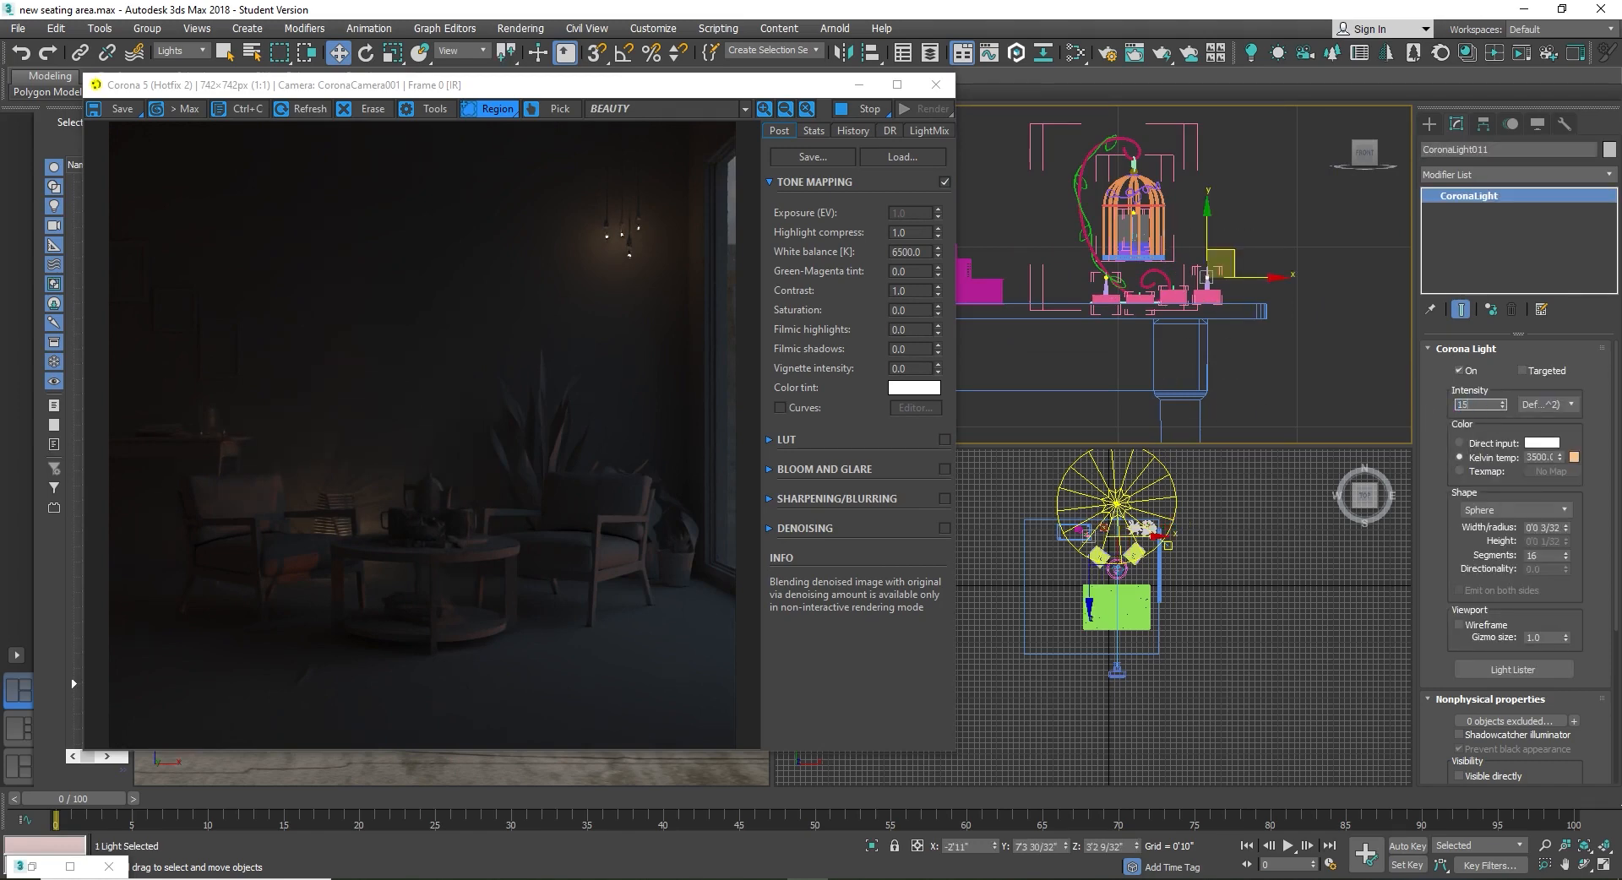
{"action": "type", "text": "00"}
{"action": "key", "text": "Return"}
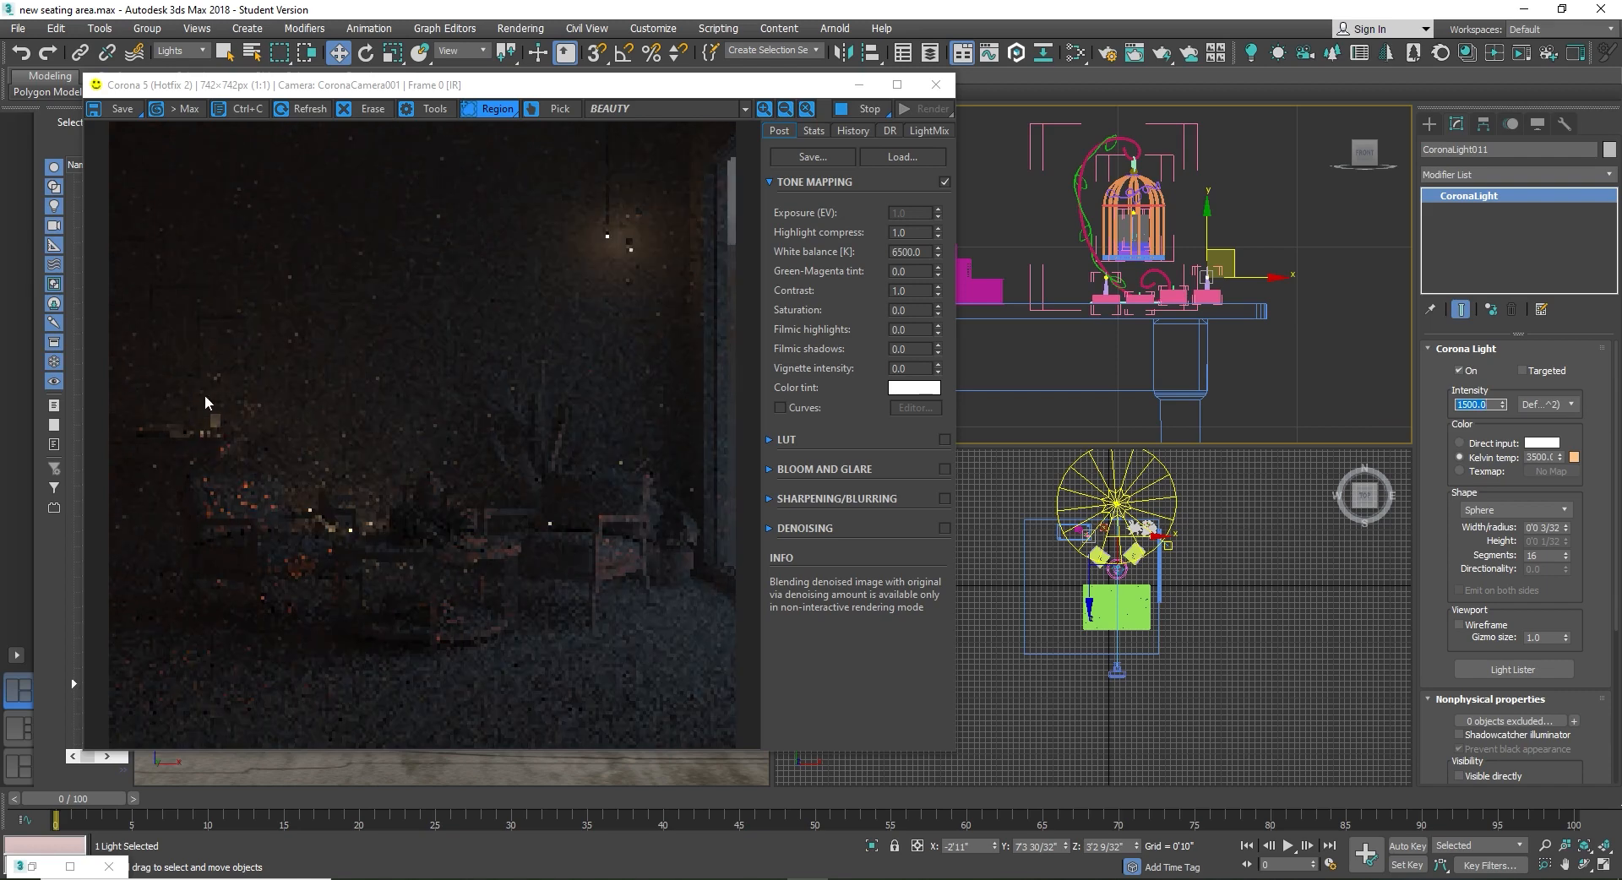
{"action": "left_click_drag", "start_coordinate": [149, 378], "coordinate": [259, 470]}
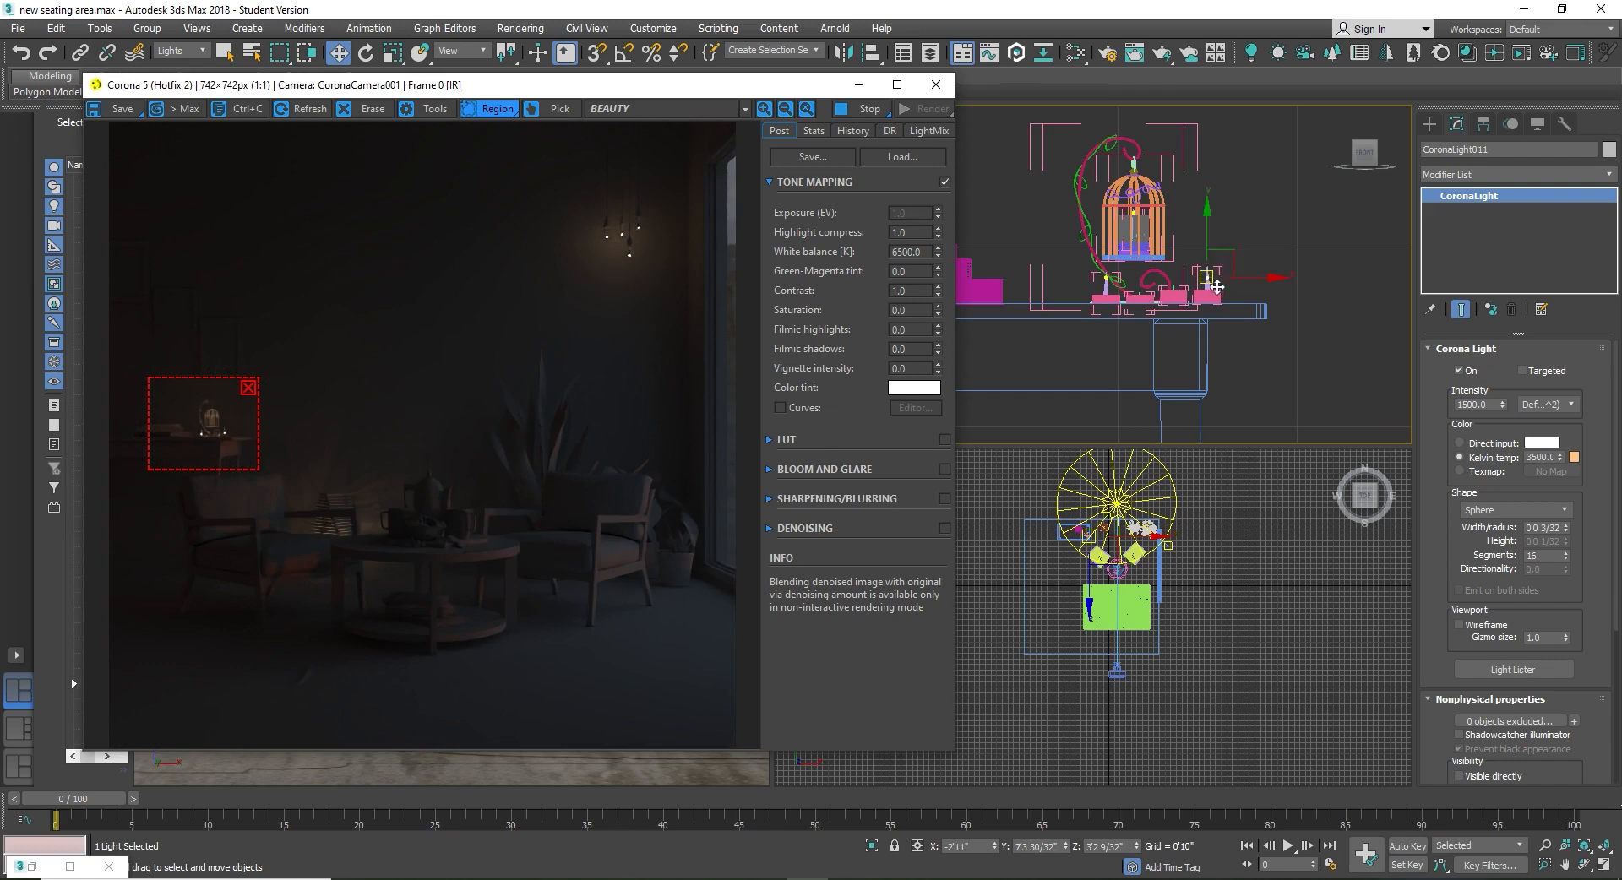
Step: Set the intensity of the Corona light in the lowest pendant bulb to 500 and clear the render region
{"action": "scroll", "coordinate": [1195, 323], "scroll_direction": "down", "scroll_amount": 8}
{"action": "middle_click_drag", "start_coordinate": [1278, 273], "coordinate": [1152, 364]}
{"action": "scroll", "coordinate": [1251, 338], "scroll_direction": "up", "scroll_amount": 4}
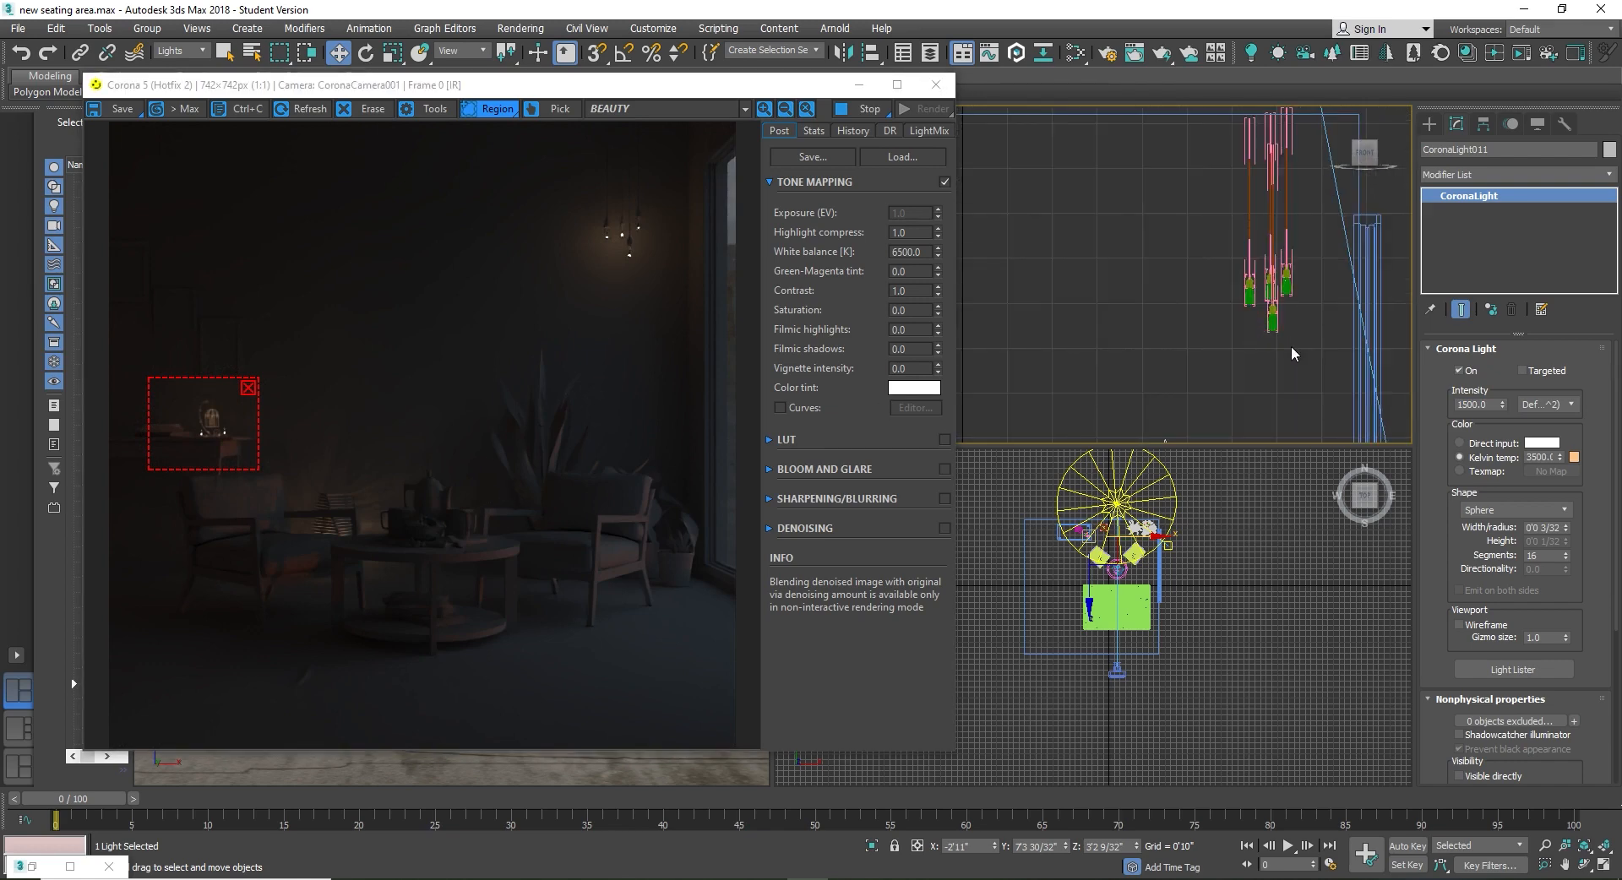
{"action": "left_click", "coordinate": [1272, 321]}
{"action": "left_click", "coordinate": [1495, 405]}
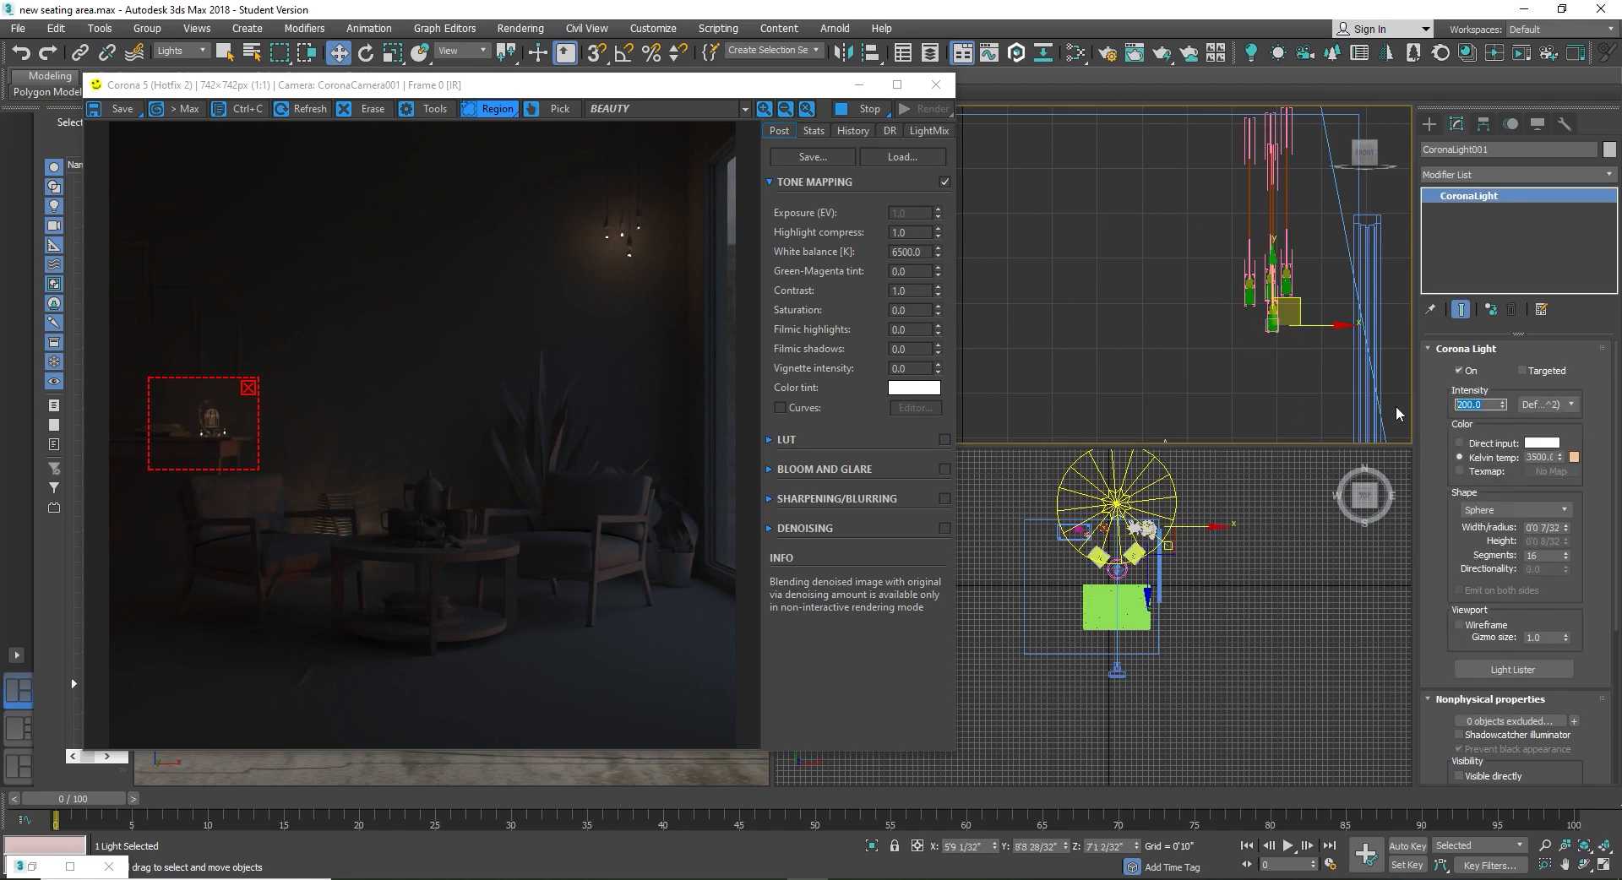
{"action": "type", "text": "500"}
{"action": "key", "text": "Return"}
{"action": "left_click", "coordinate": [248, 387]}
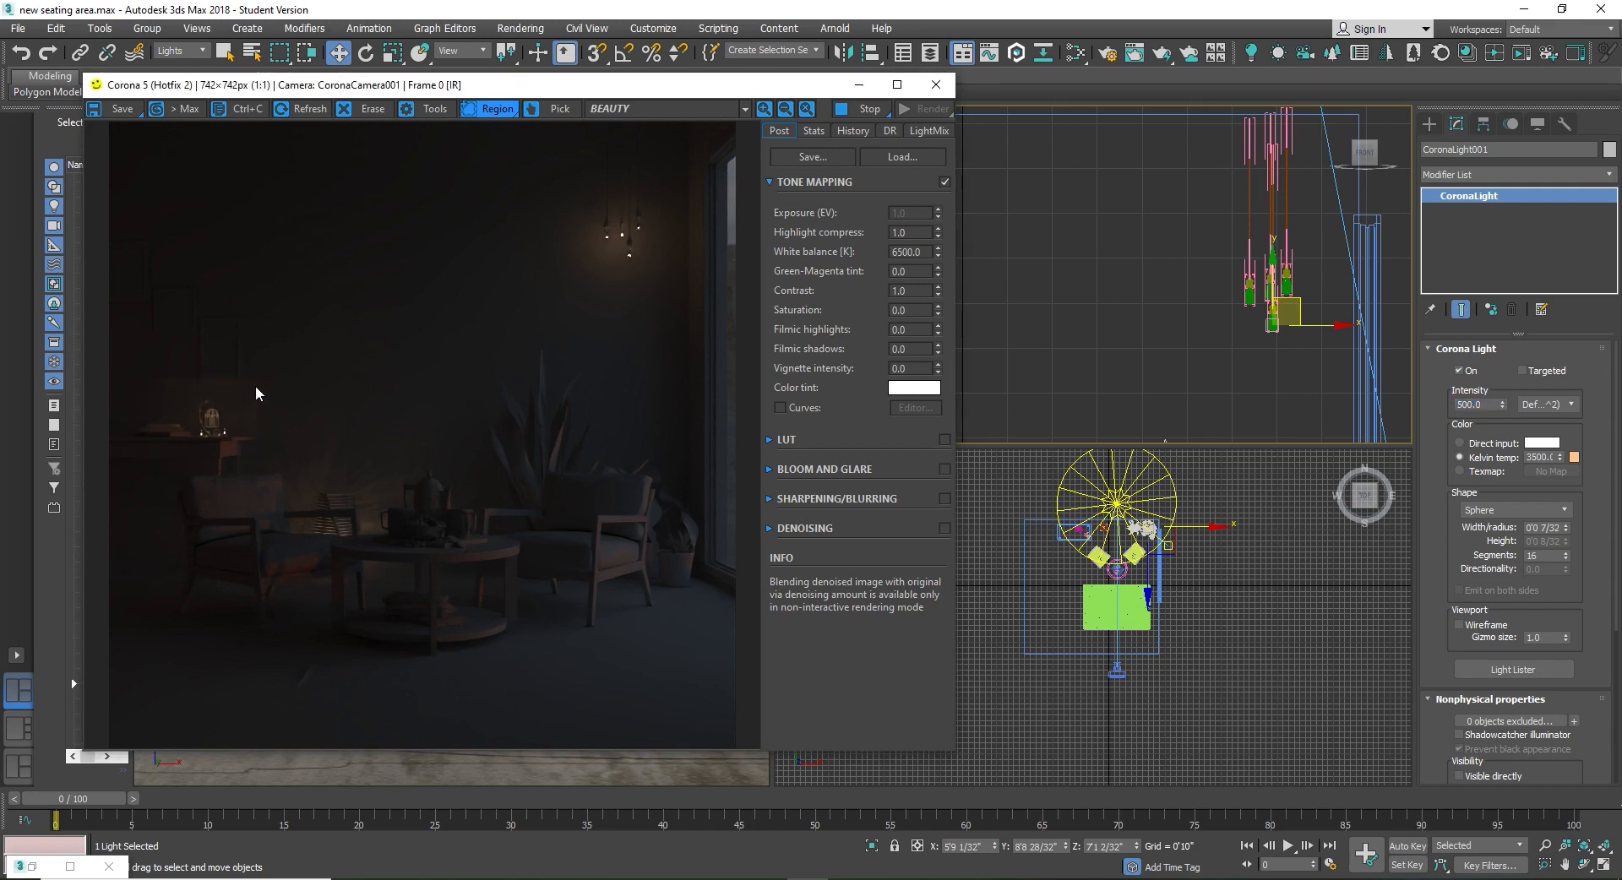
Step: Turn off region rendering, close the Corona frame buffer, and frame the whole room in the front and top views
{"action": "left_click", "coordinate": [490, 108]}
{"action": "left_click", "coordinate": [935, 84]}
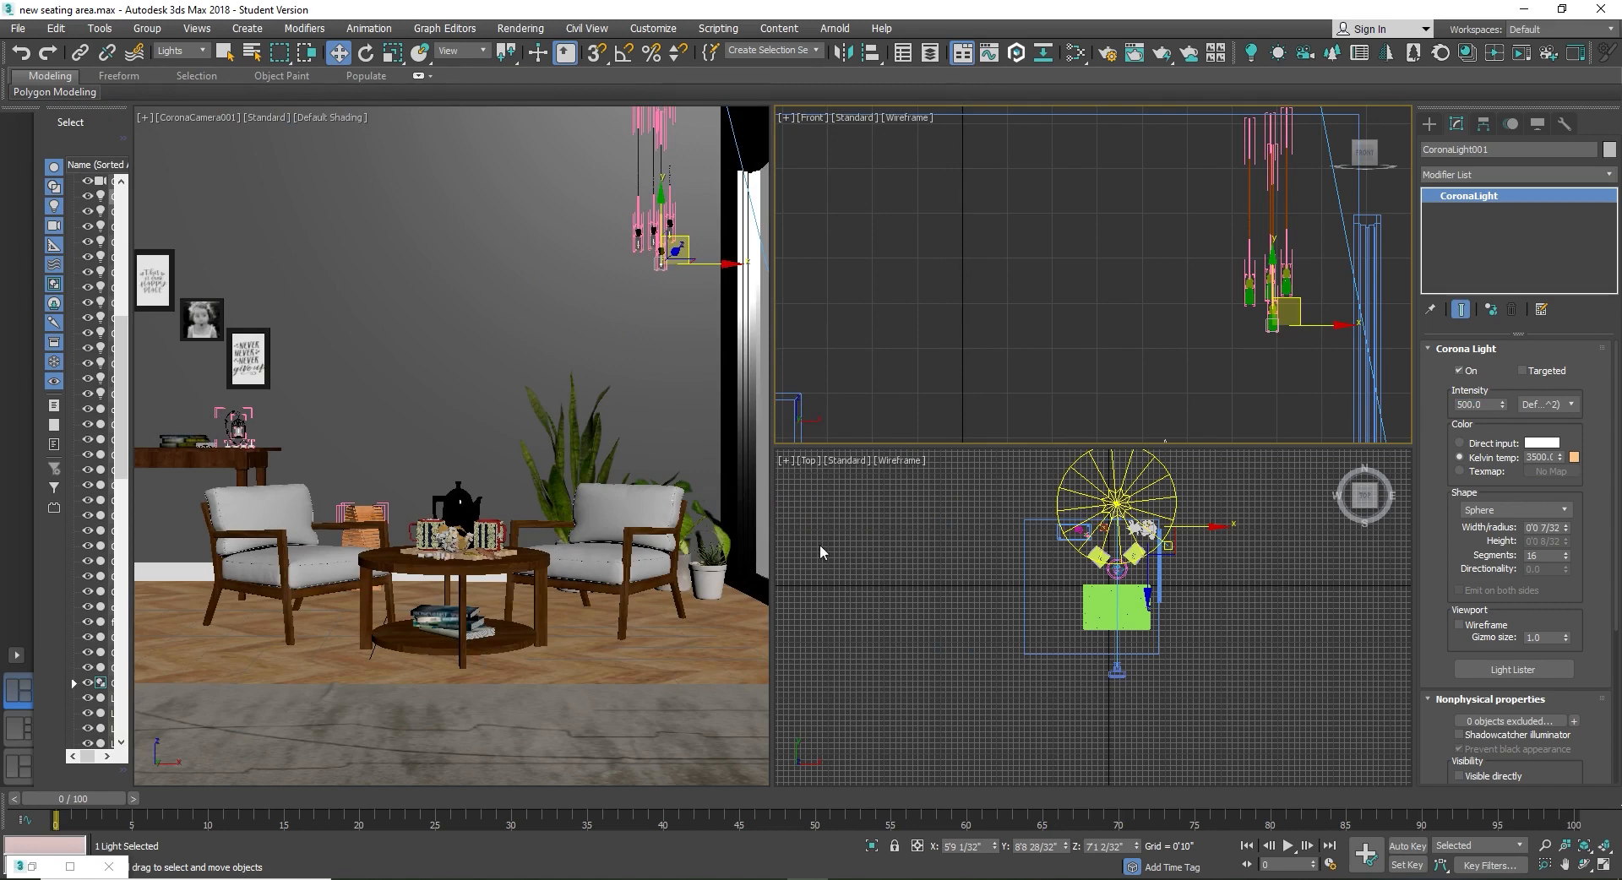
{"action": "scroll", "coordinate": [897, 584], "scroll_direction": "down", "scroll_amount": 3}
{"action": "scroll", "coordinate": [997, 595], "scroll_direction": "up", "scroll_amount": 5}
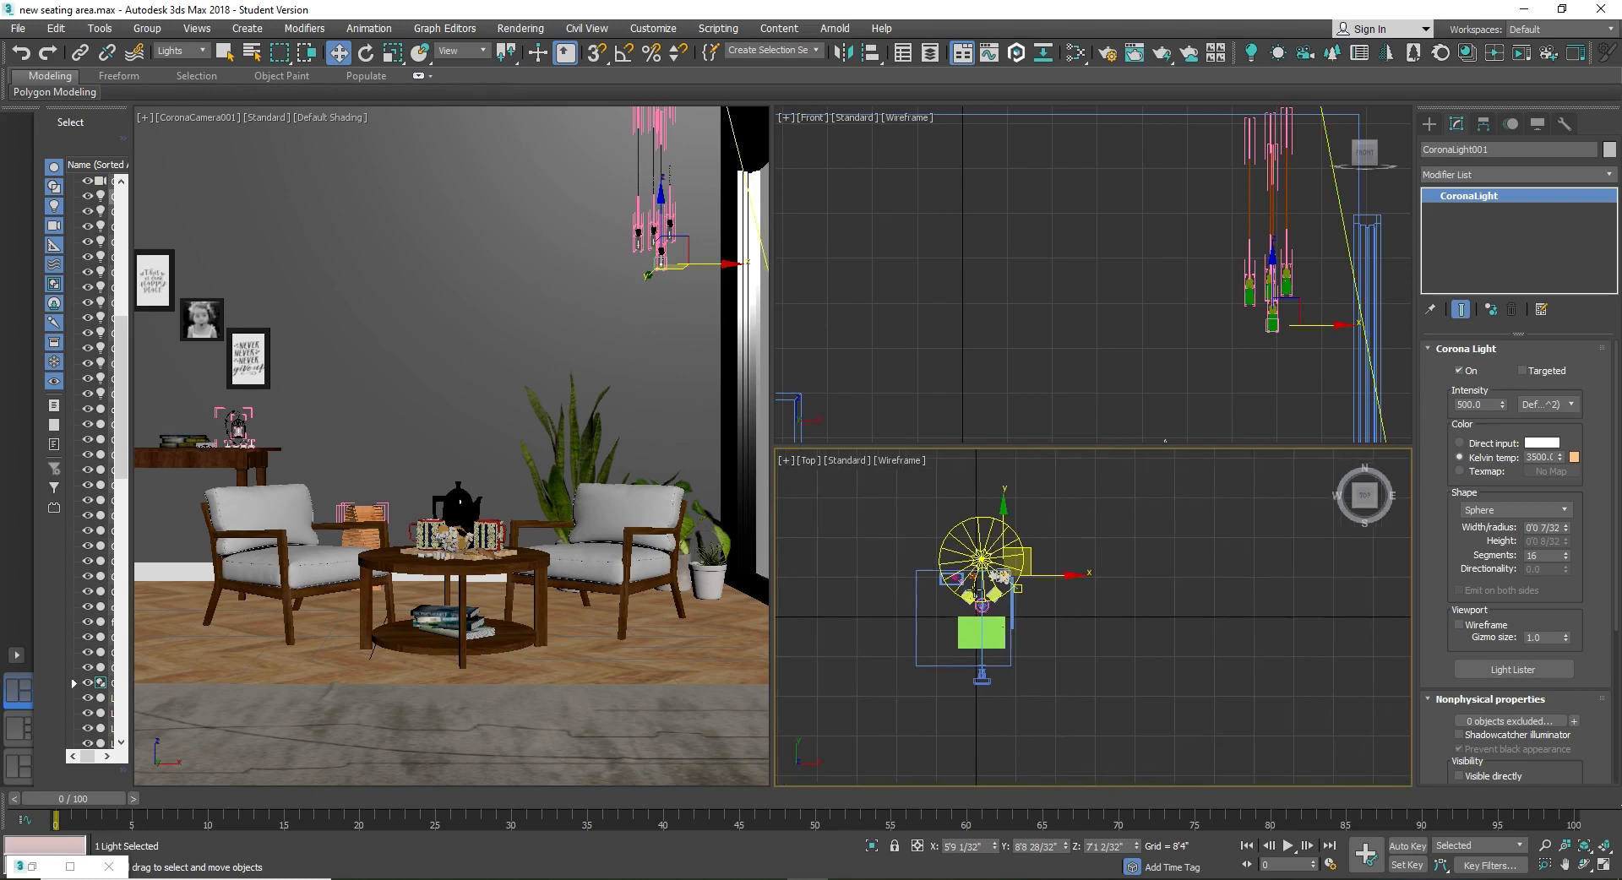
{"action": "scroll", "coordinate": [961, 290], "scroll_direction": "down", "scroll_amount": 5}
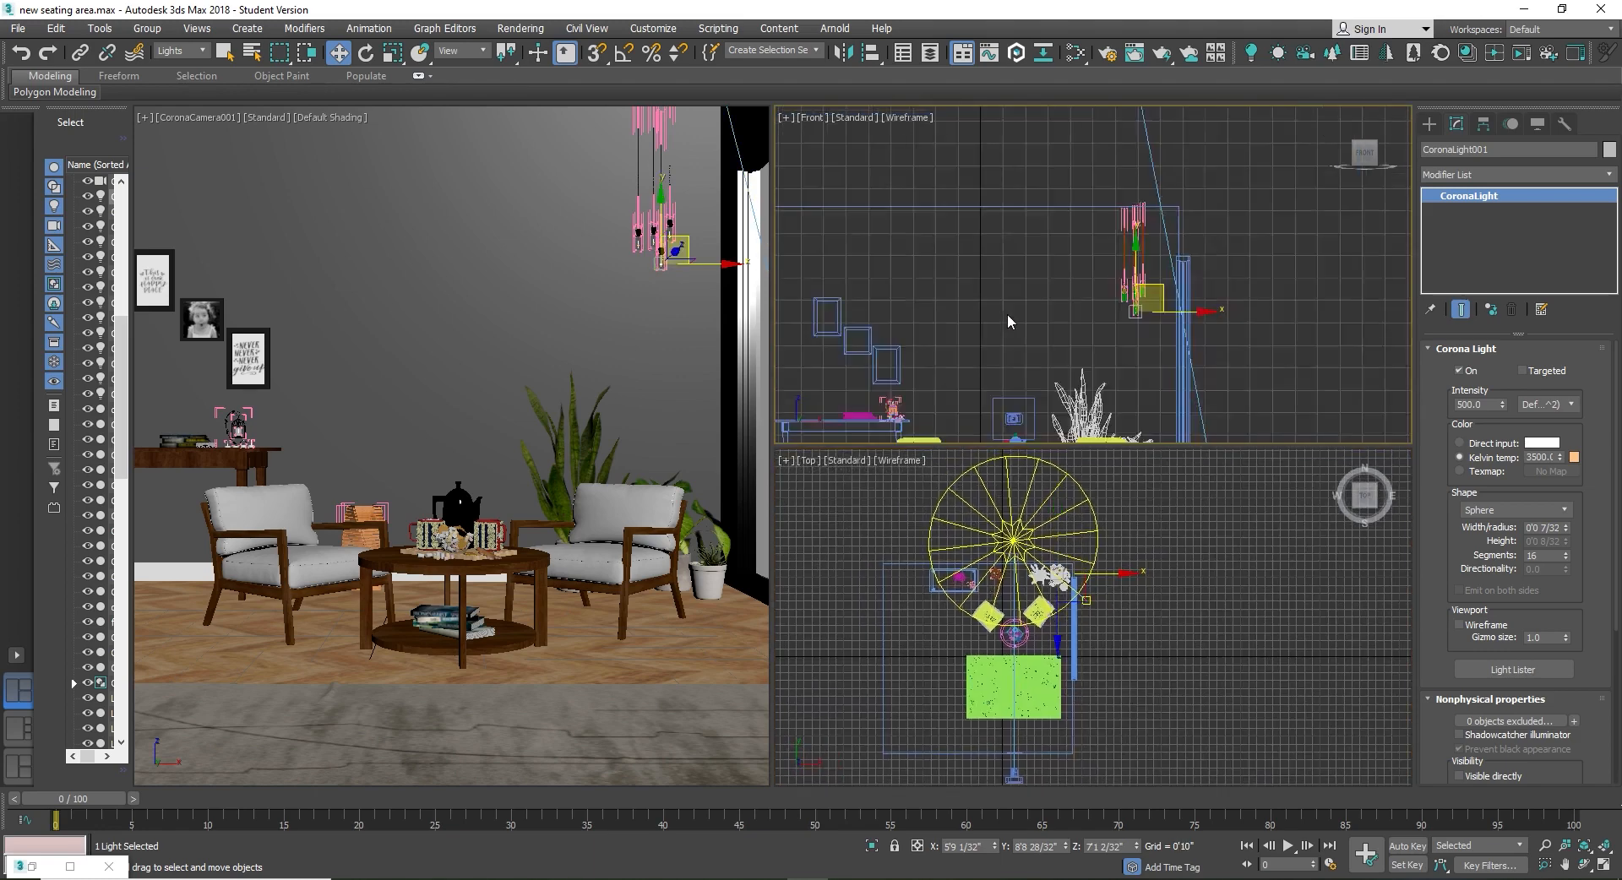
{"action": "middle_click_drag", "start_coordinate": [1007, 312], "coordinate": [1077, 297]}
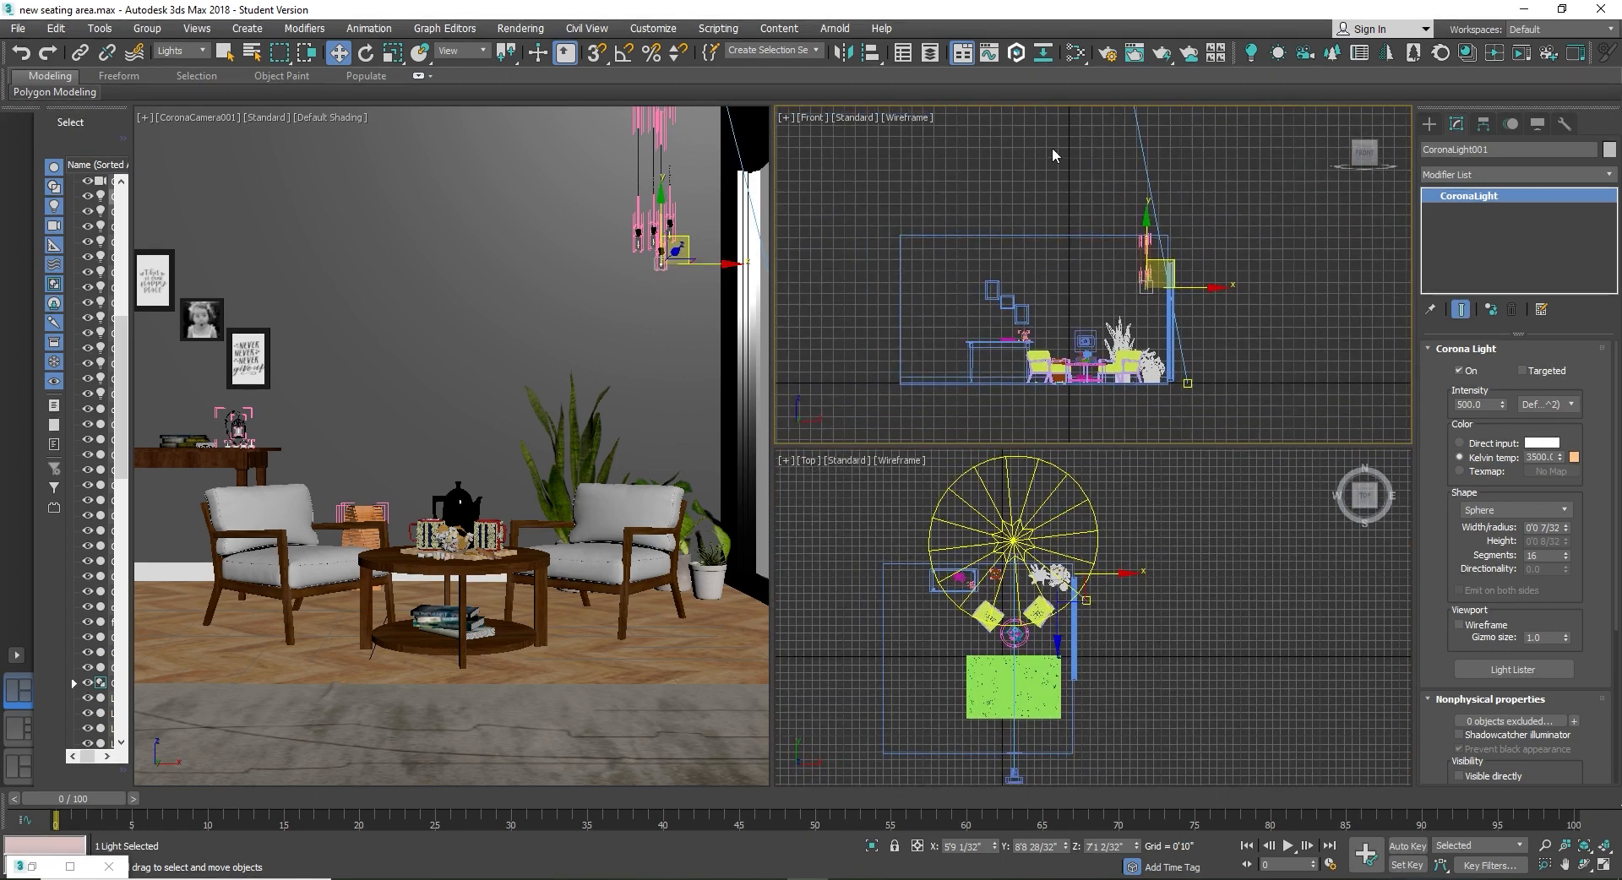
Step: Check the LightMix setup options in Render Setup without generating layers, and add a CShading_LightMix render element
{"action": "left_click", "coordinate": [1108, 54]}
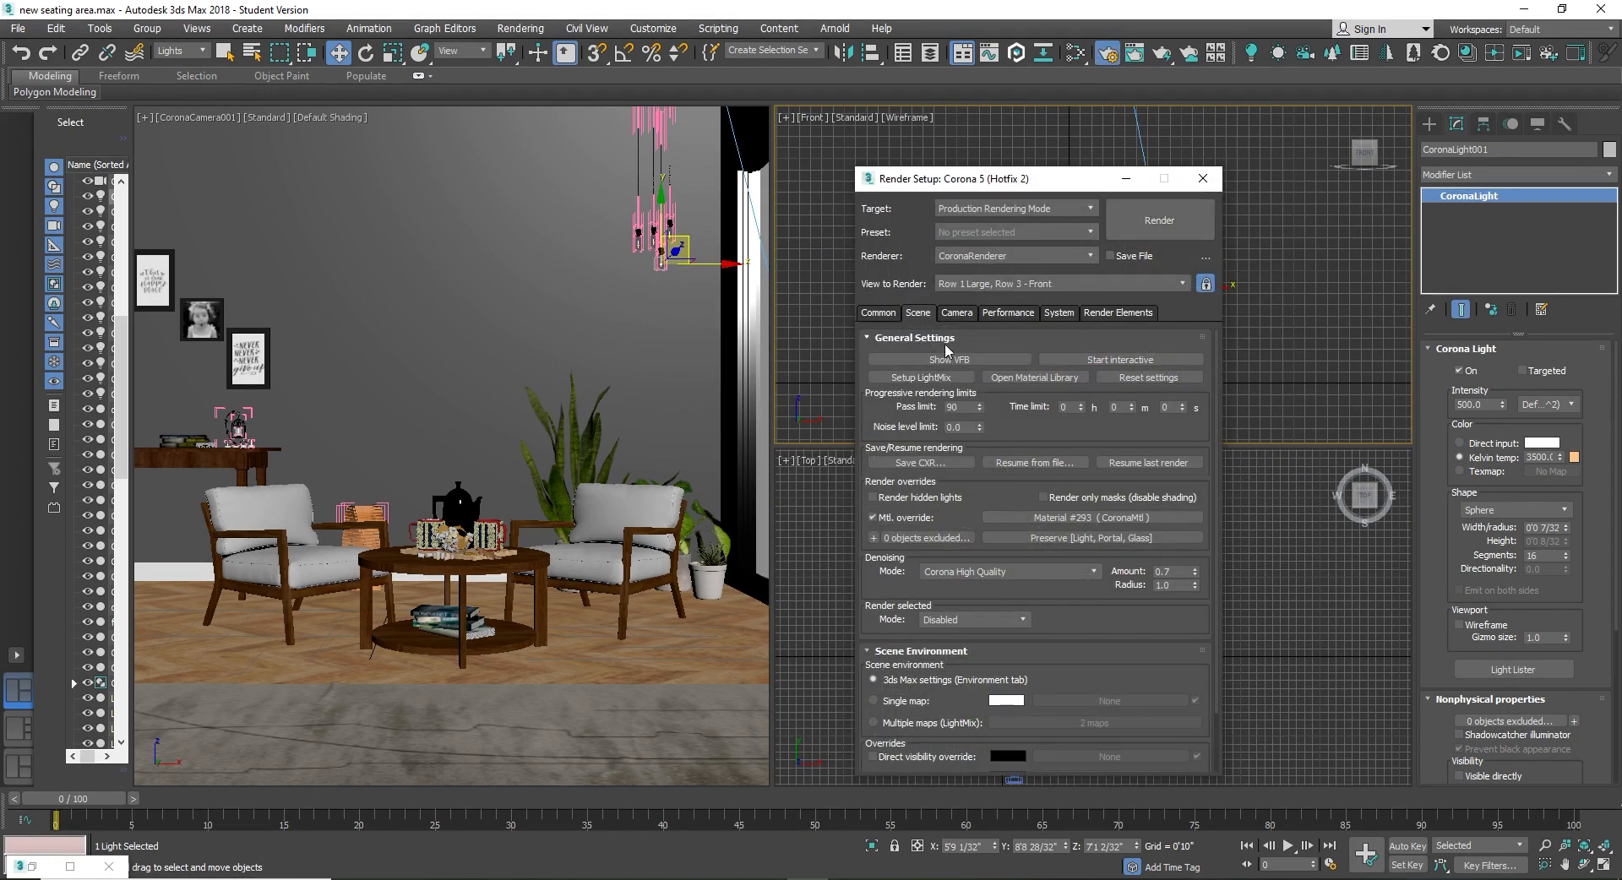
{"action": "left_click", "coordinate": [894, 379]}
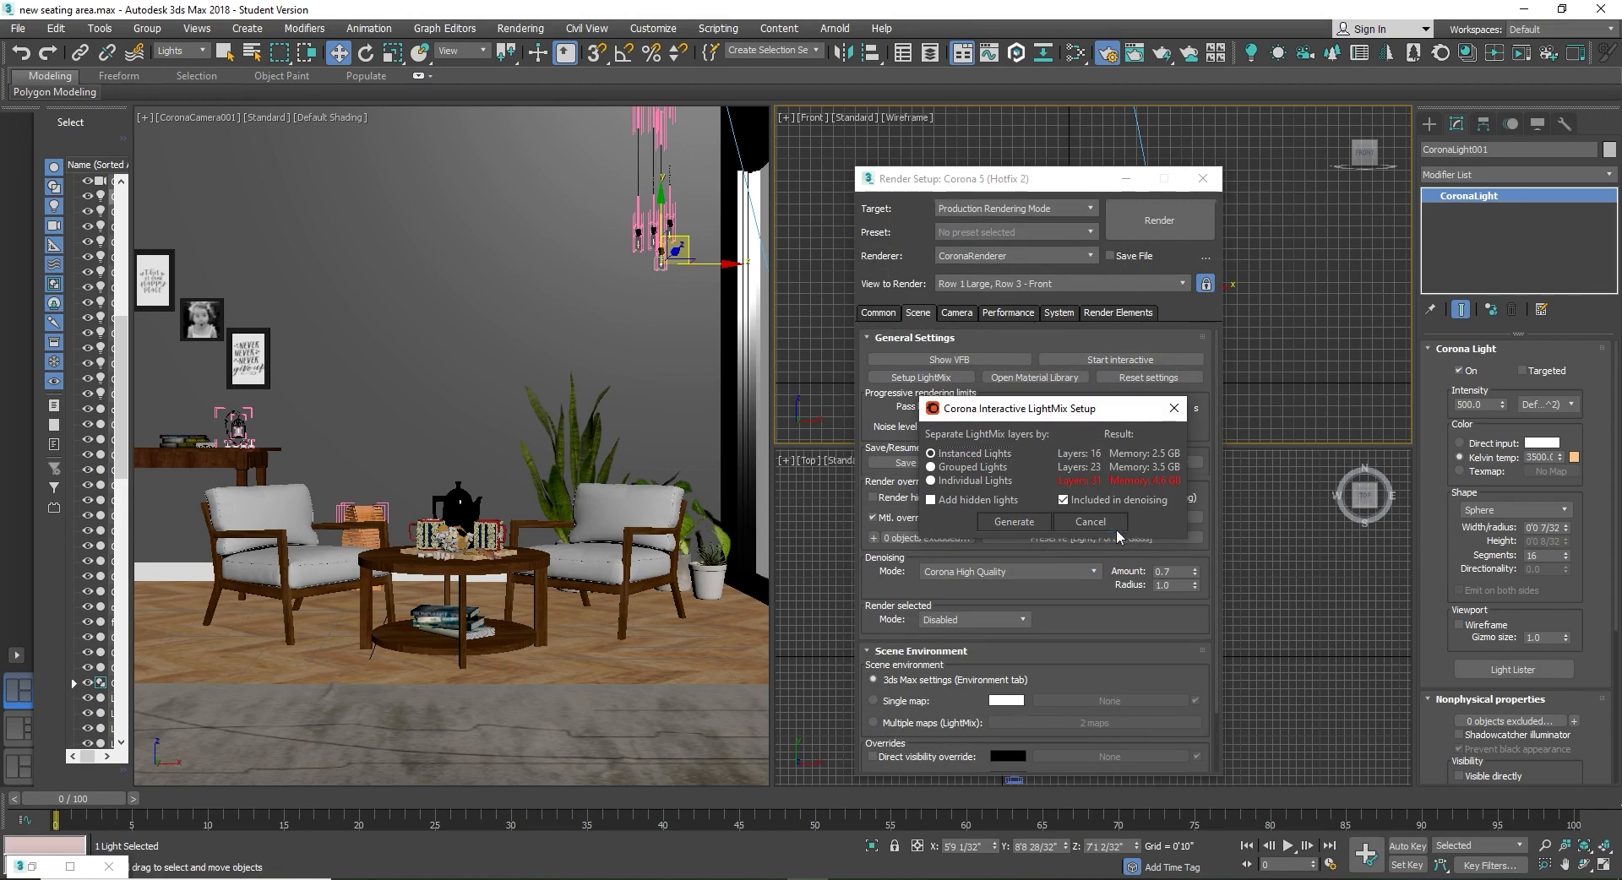
{"action": "left_click", "coordinate": [1093, 522]}
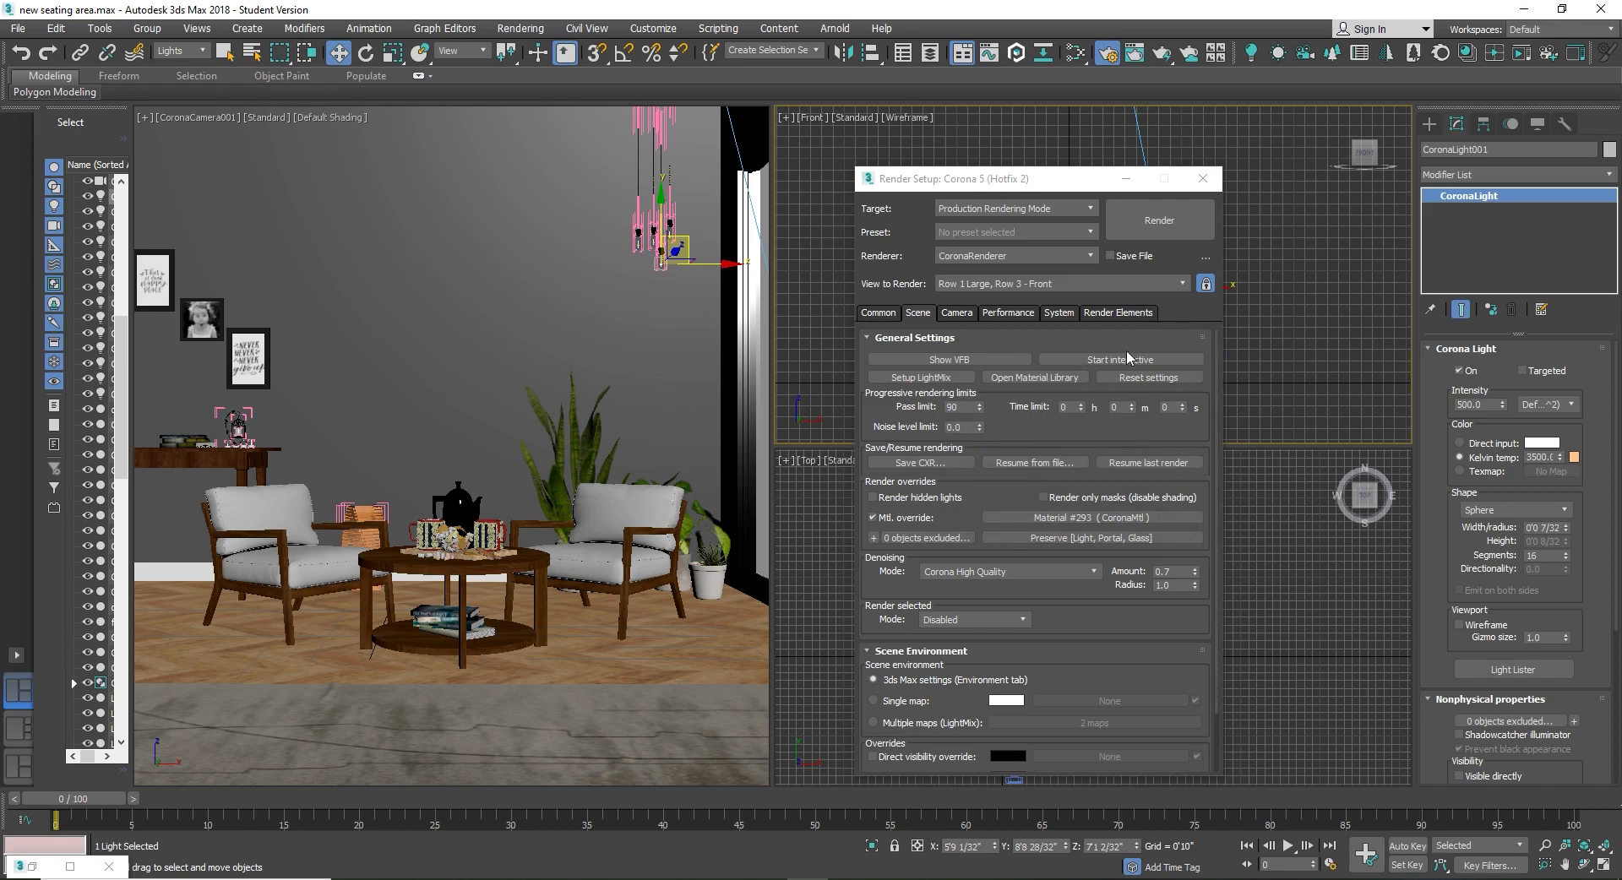
{"action": "left_click", "coordinate": [1132, 314]}
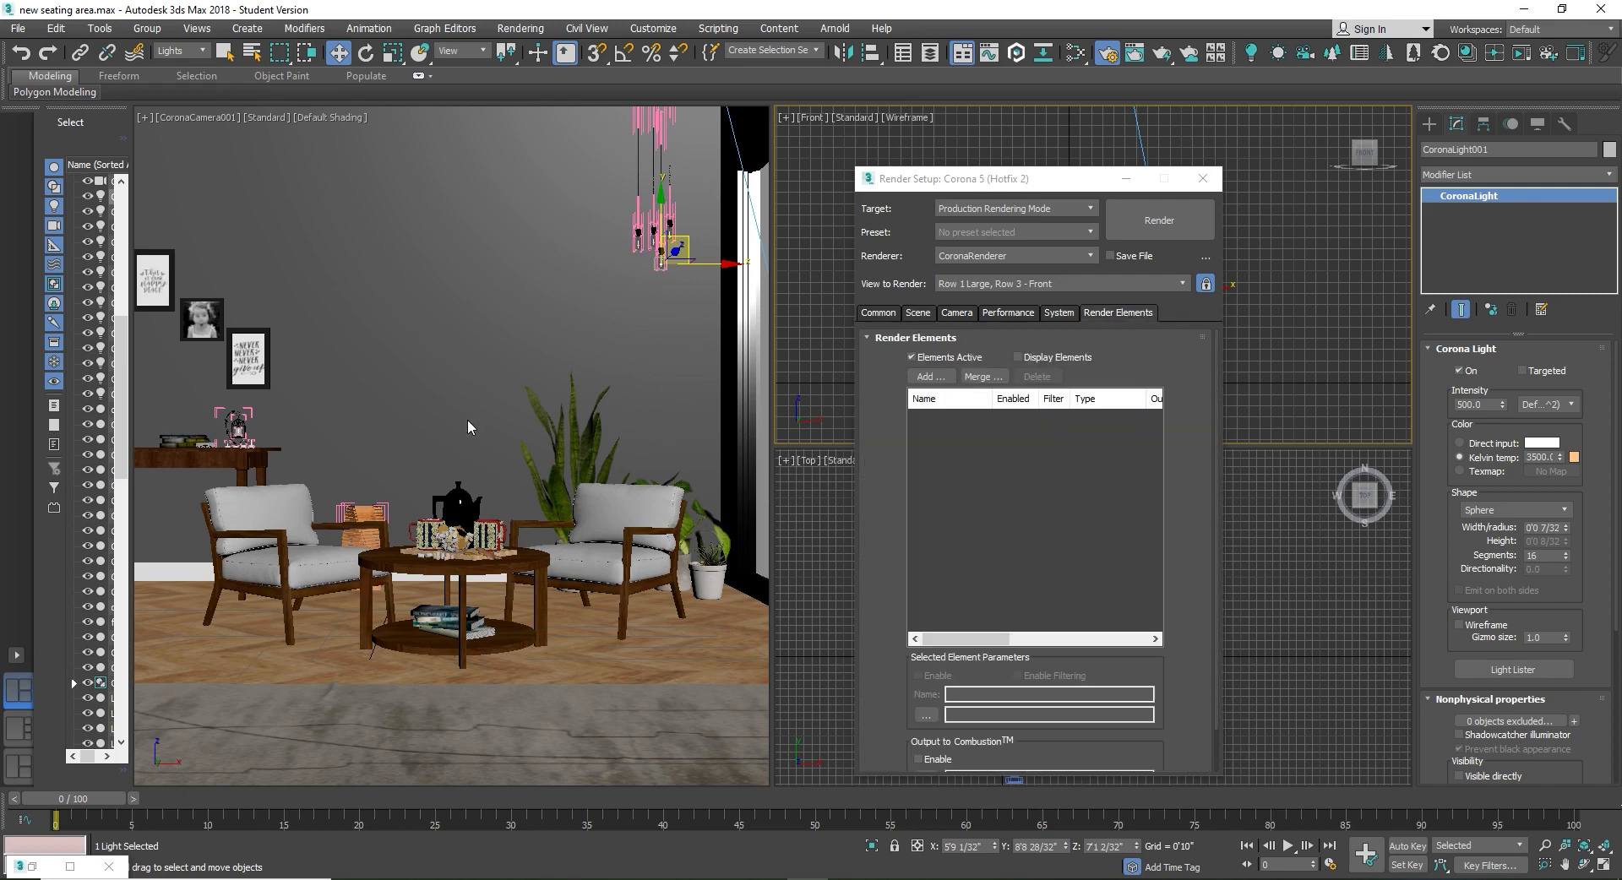
{"action": "left_click_drag", "start_coordinate": [1010, 180], "coordinate": [701, 164]}
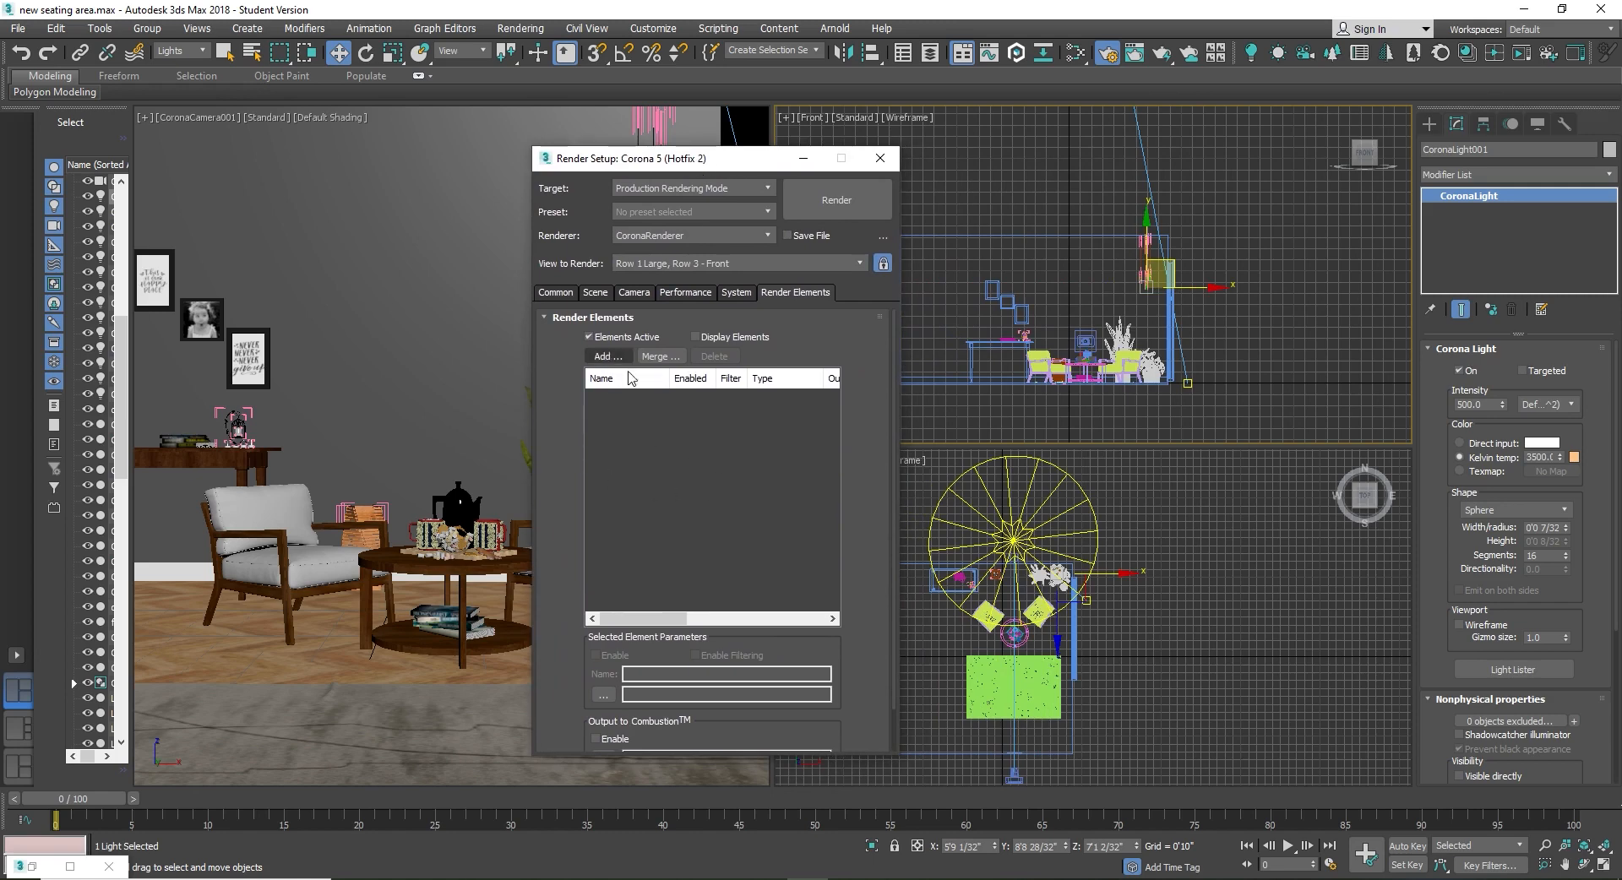
{"action": "left_click", "coordinate": [605, 359]}
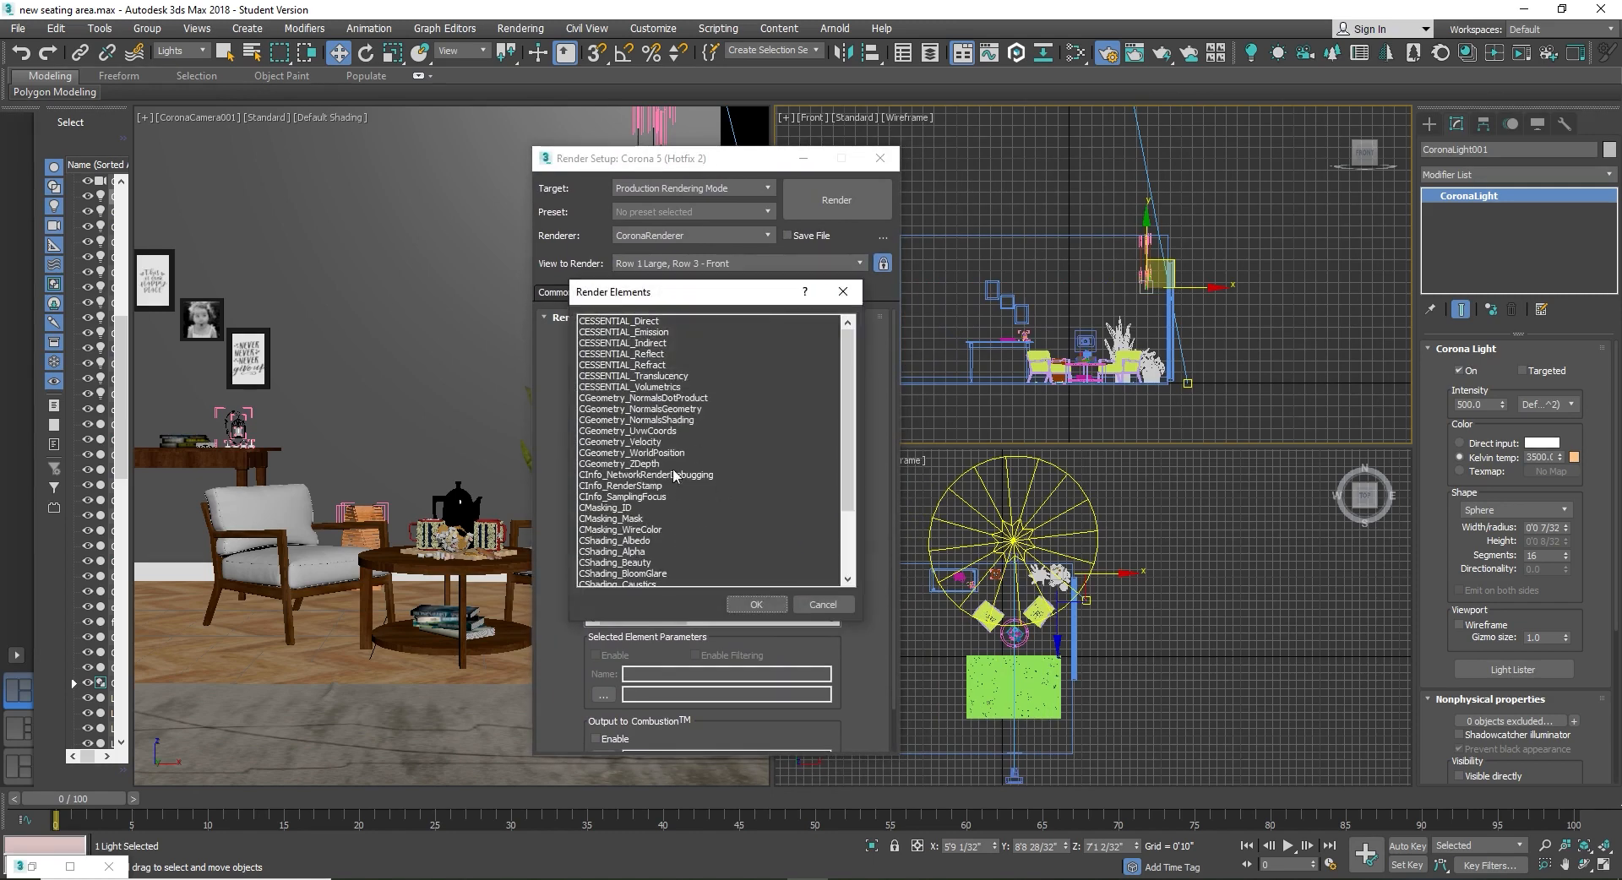
{"action": "scroll", "coordinate": [742, 498], "scroll_direction": "down", "scroll_amount": 3}
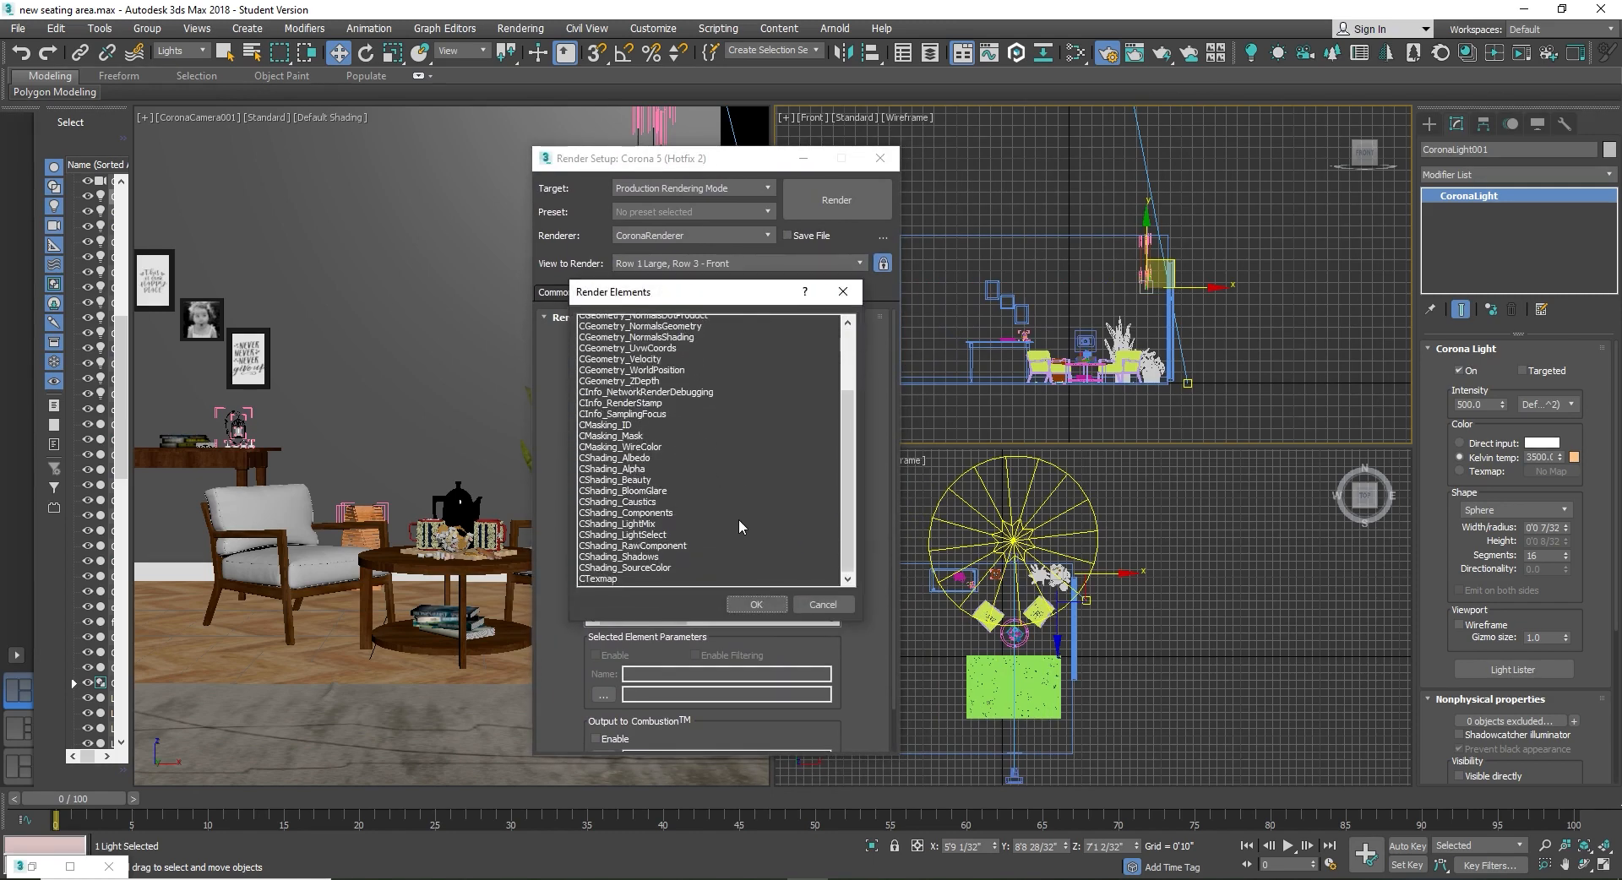
{"action": "left_click", "coordinate": [642, 518]}
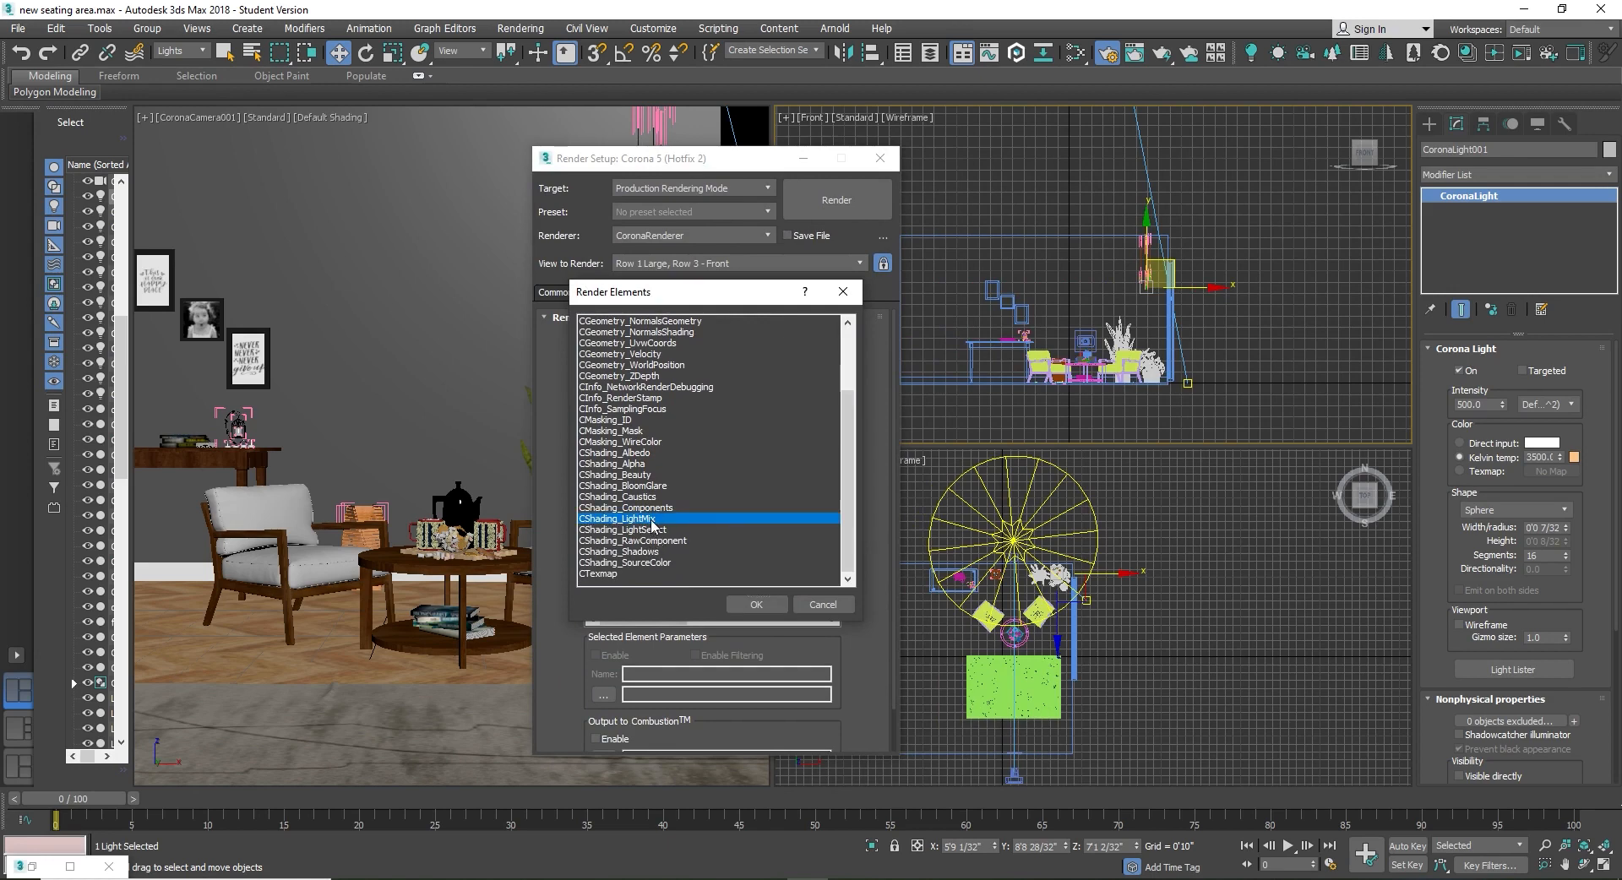
{"action": "double_click", "coordinate": [653, 521]}
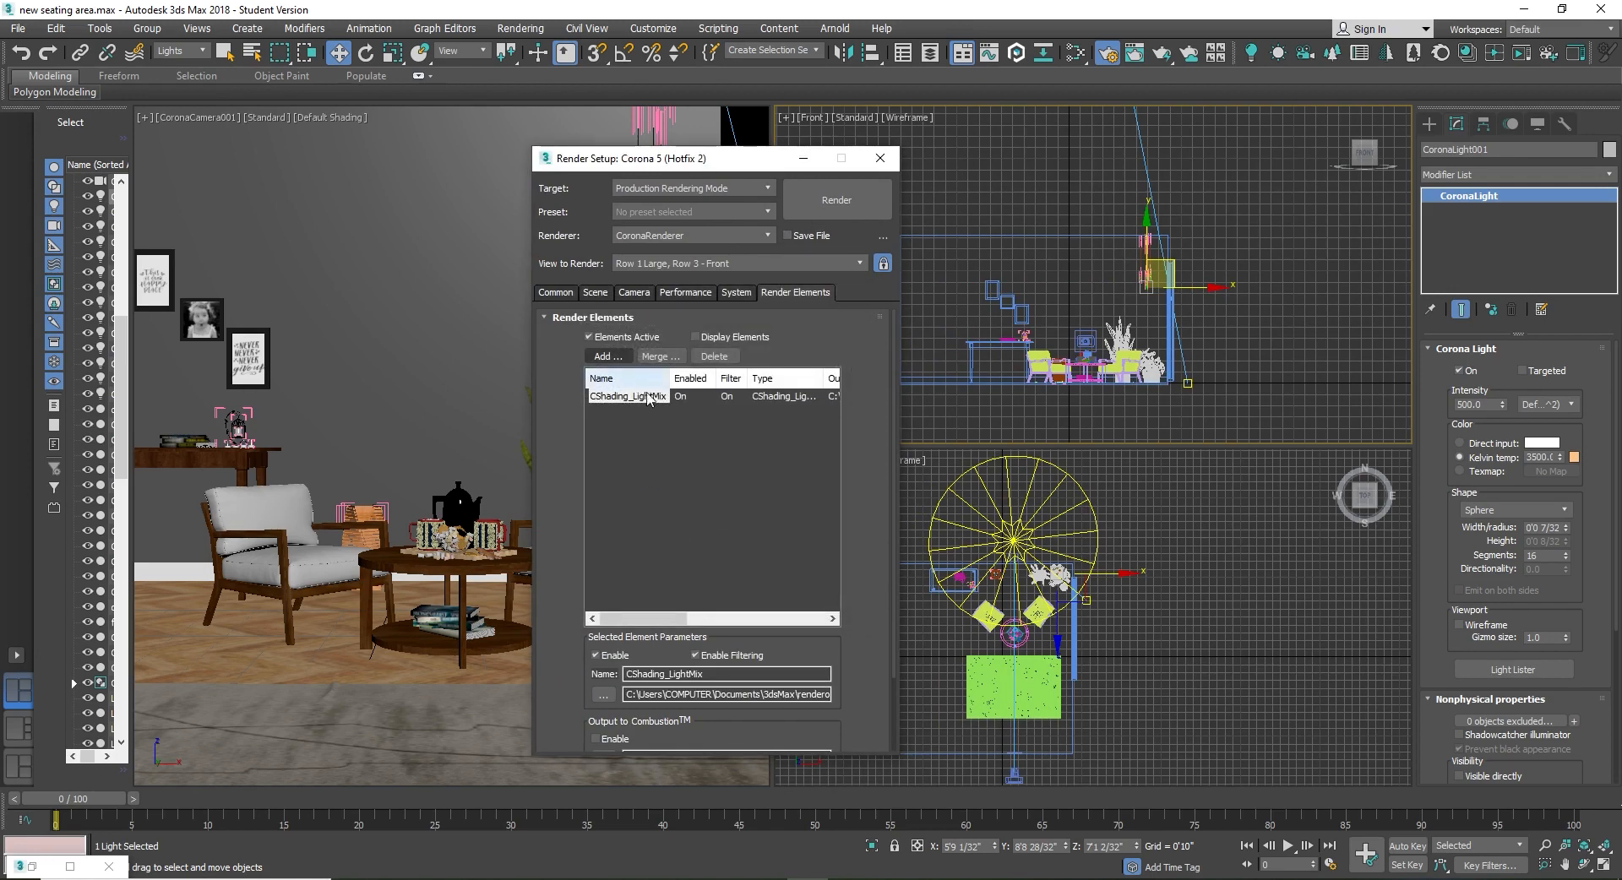
Step: Add five CShading_LightSelect render elements below the LightMix element
{"action": "left_click", "coordinate": [617, 368]}
{"action": "scroll", "coordinate": [640, 547], "scroll_direction": "down", "scroll_amount": 3}
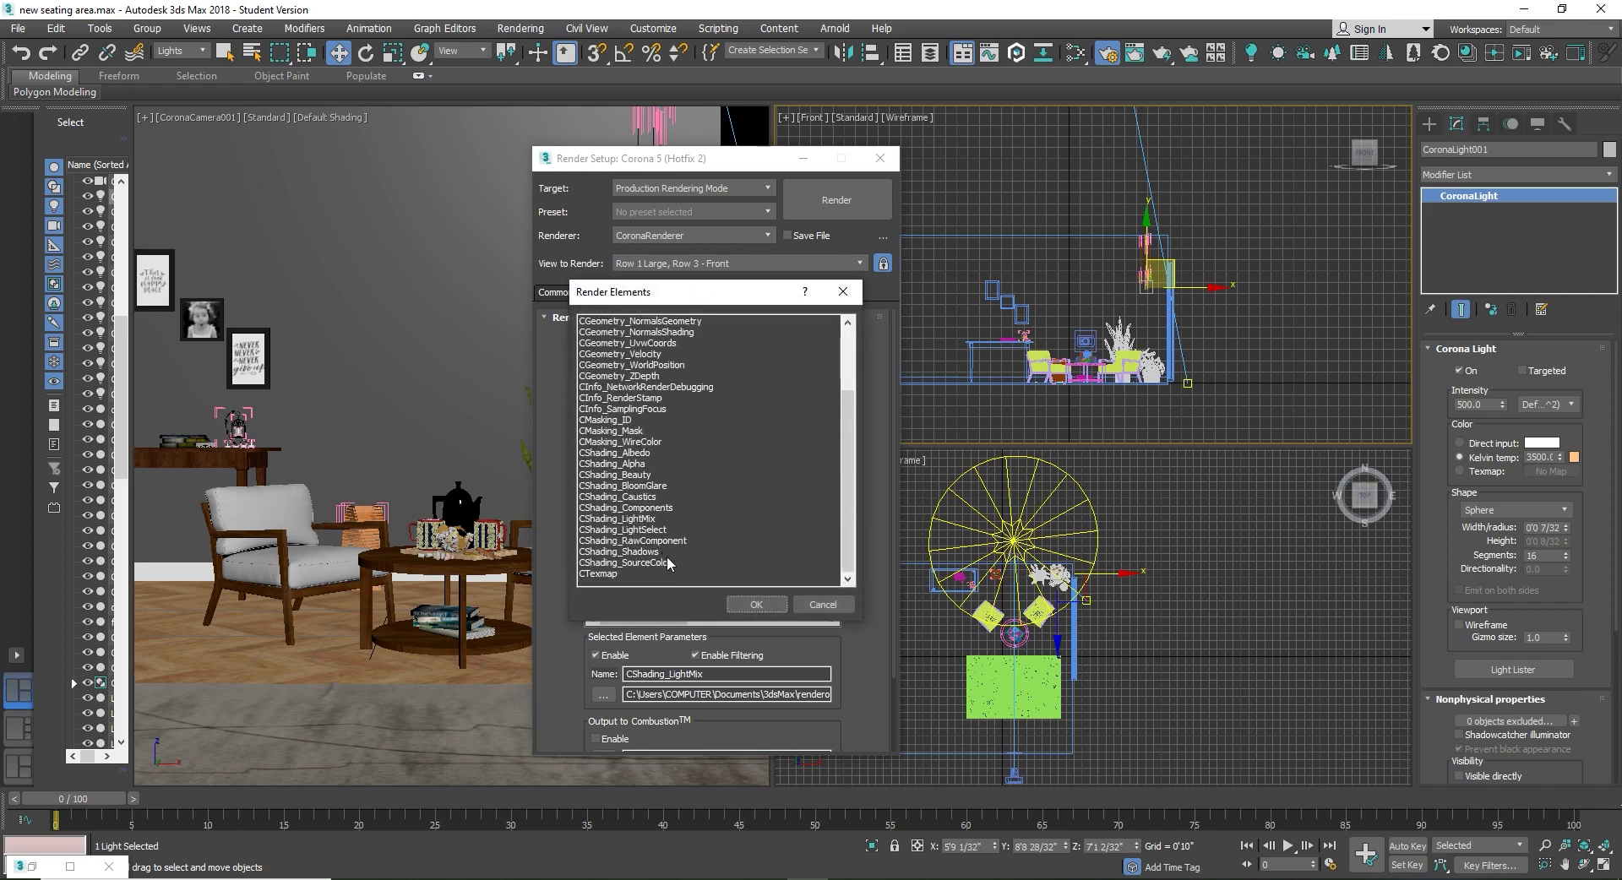
{"action": "left_click", "coordinate": [639, 530]}
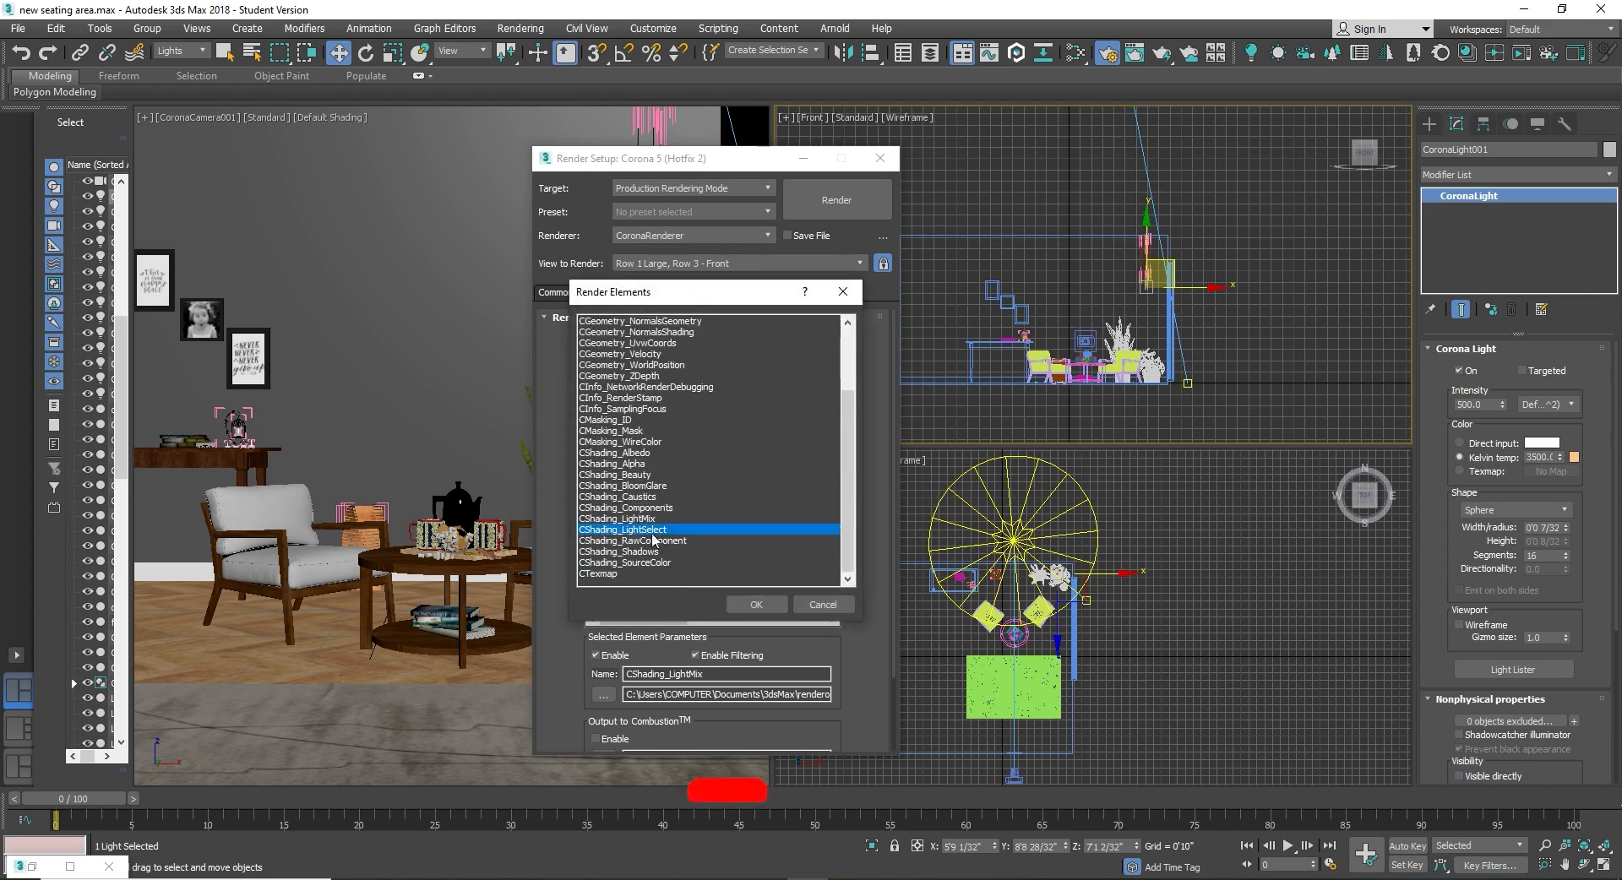
{"action": "double_click", "coordinate": [650, 532]}
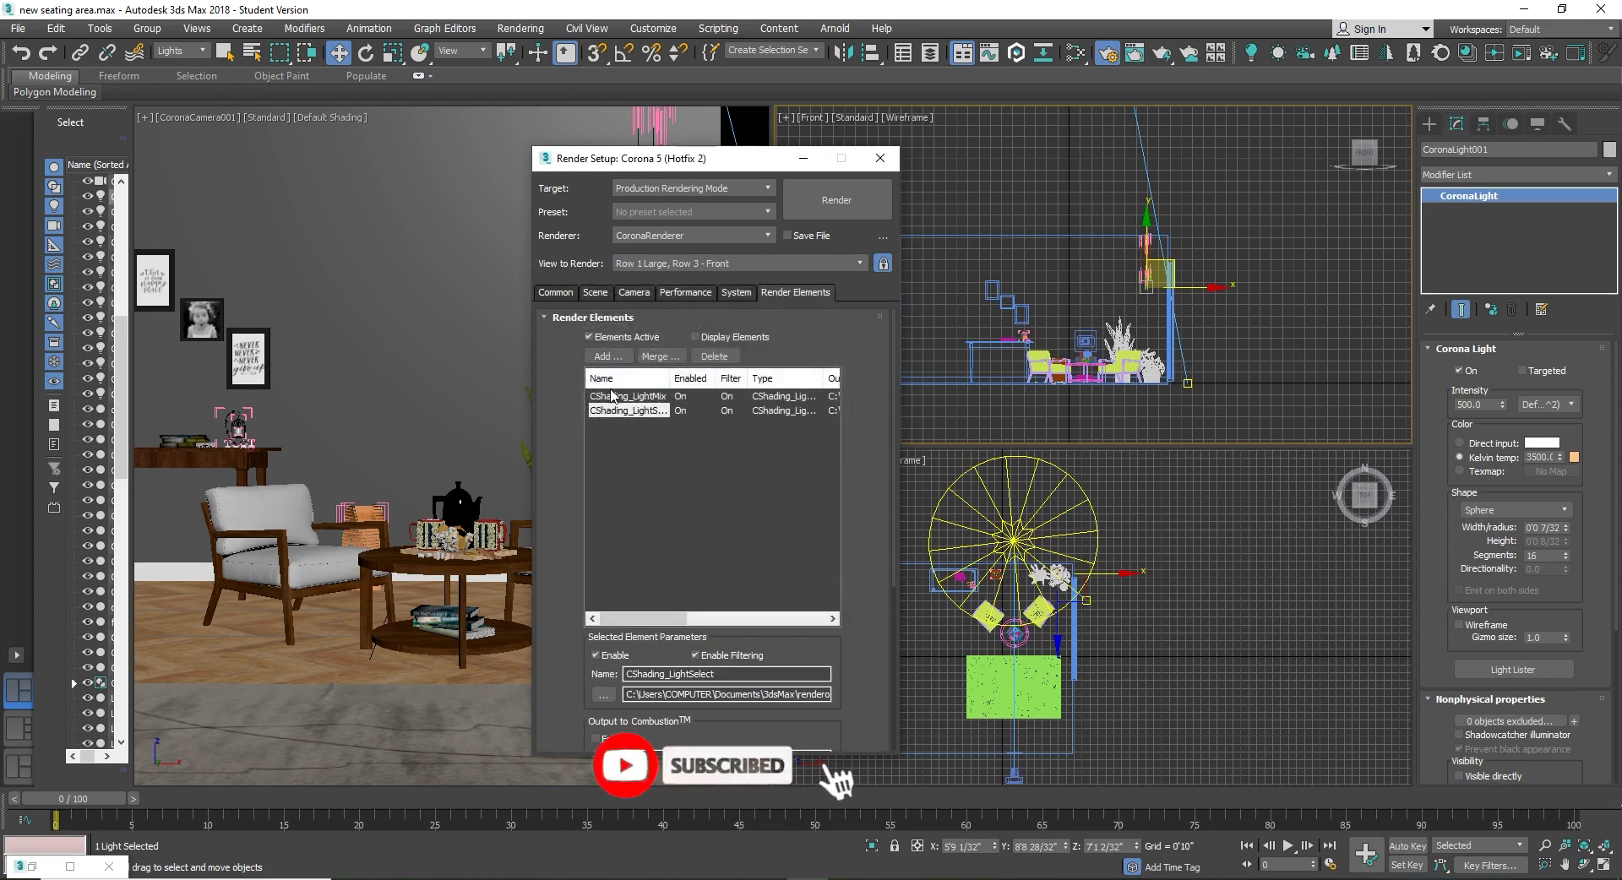
{"action": "left_click", "coordinate": [603, 356]}
{"action": "scroll", "coordinate": [702, 550], "scroll_direction": "down", "scroll_amount": 2}
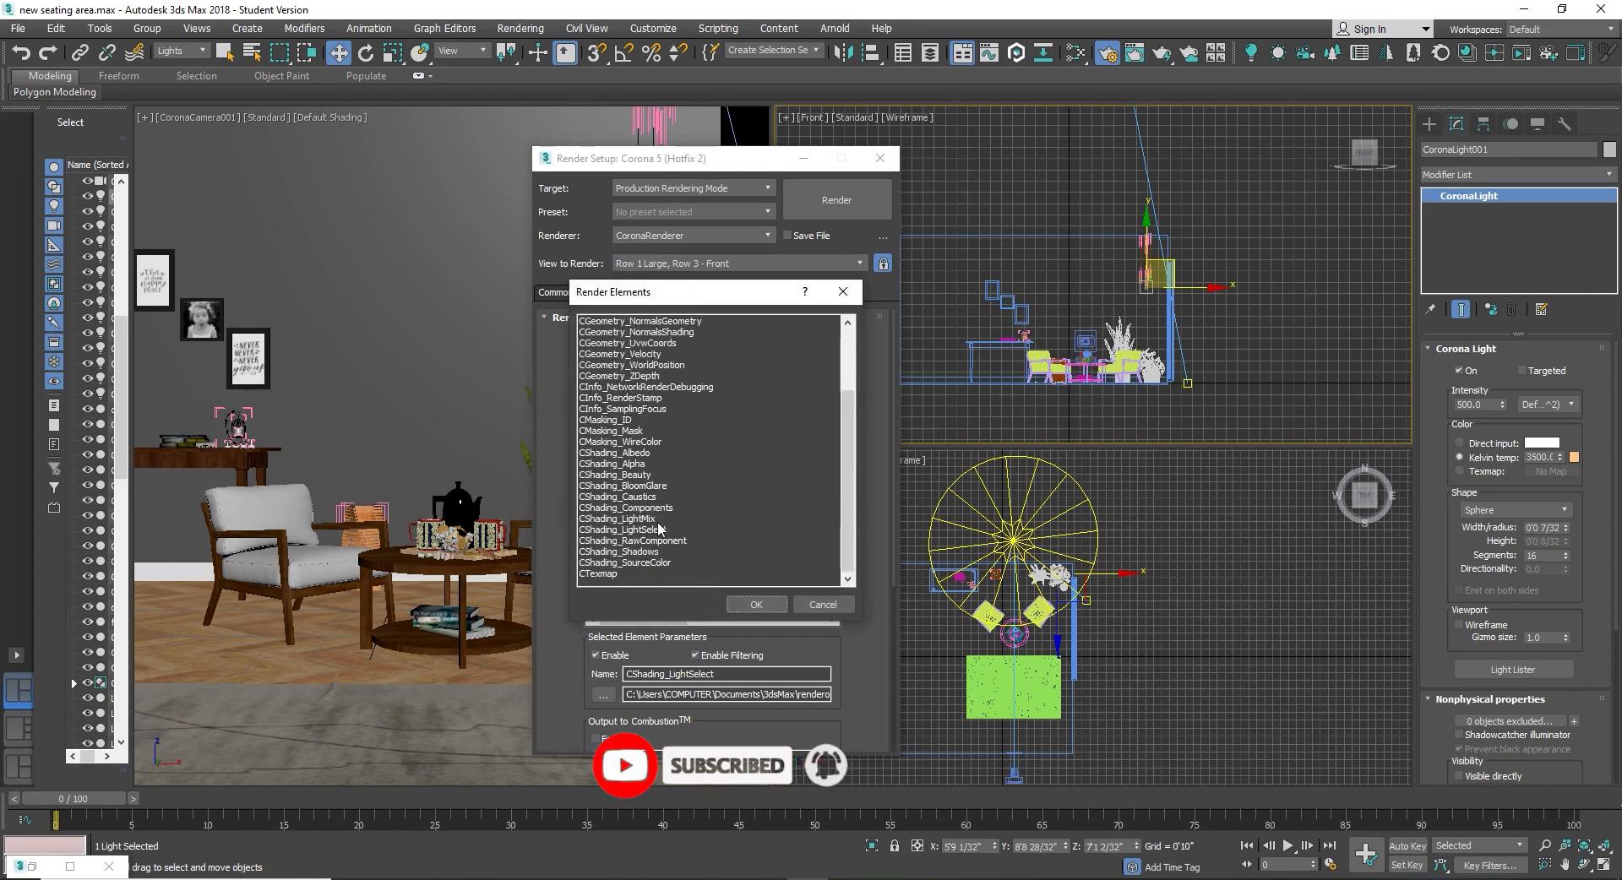
{"action": "double_click", "coordinate": [634, 532]}
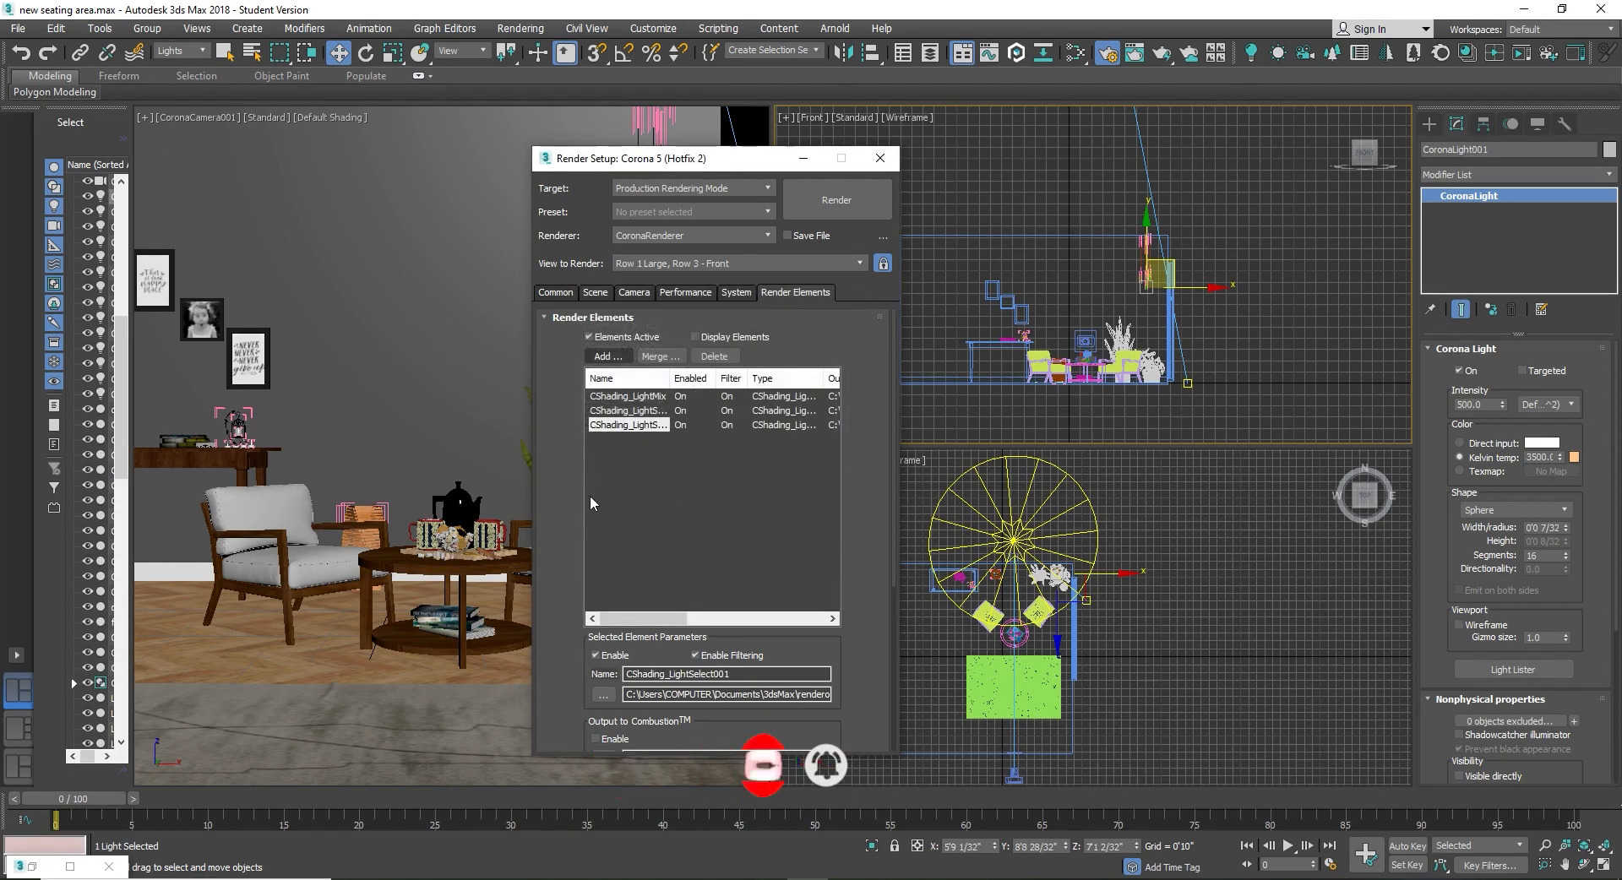
{"action": "left_click", "coordinate": [603, 356]}
{"action": "scroll", "coordinate": [659, 571], "scroll_direction": "down", "scroll_amount": 3}
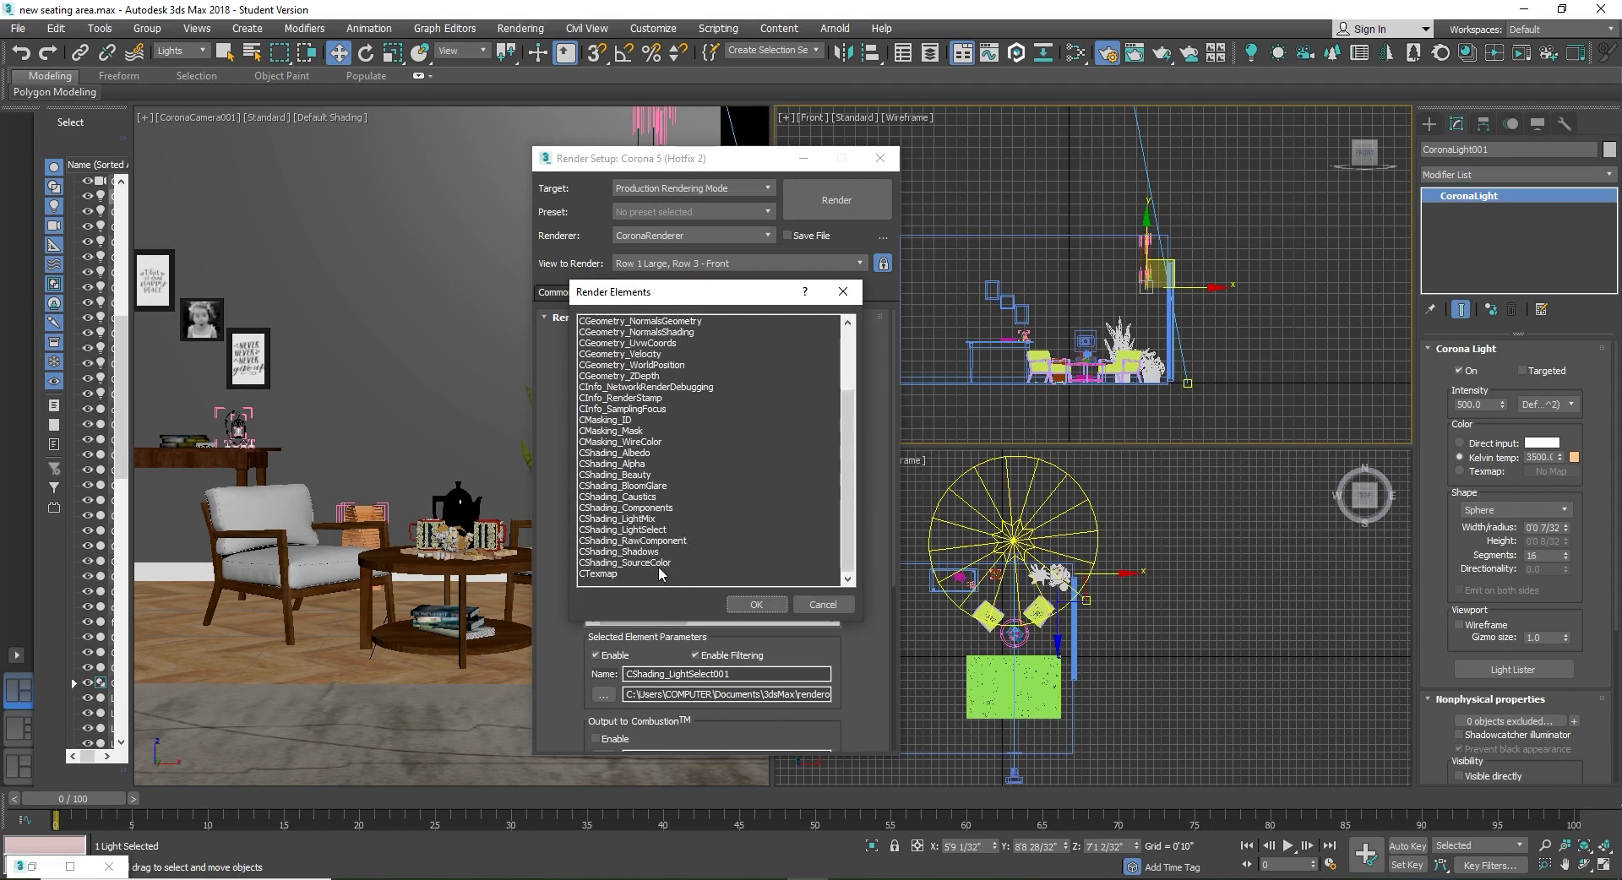
{"action": "double_click", "coordinate": [638, 529]}
{"action": "left_click", "coordinate": [603, 355]}
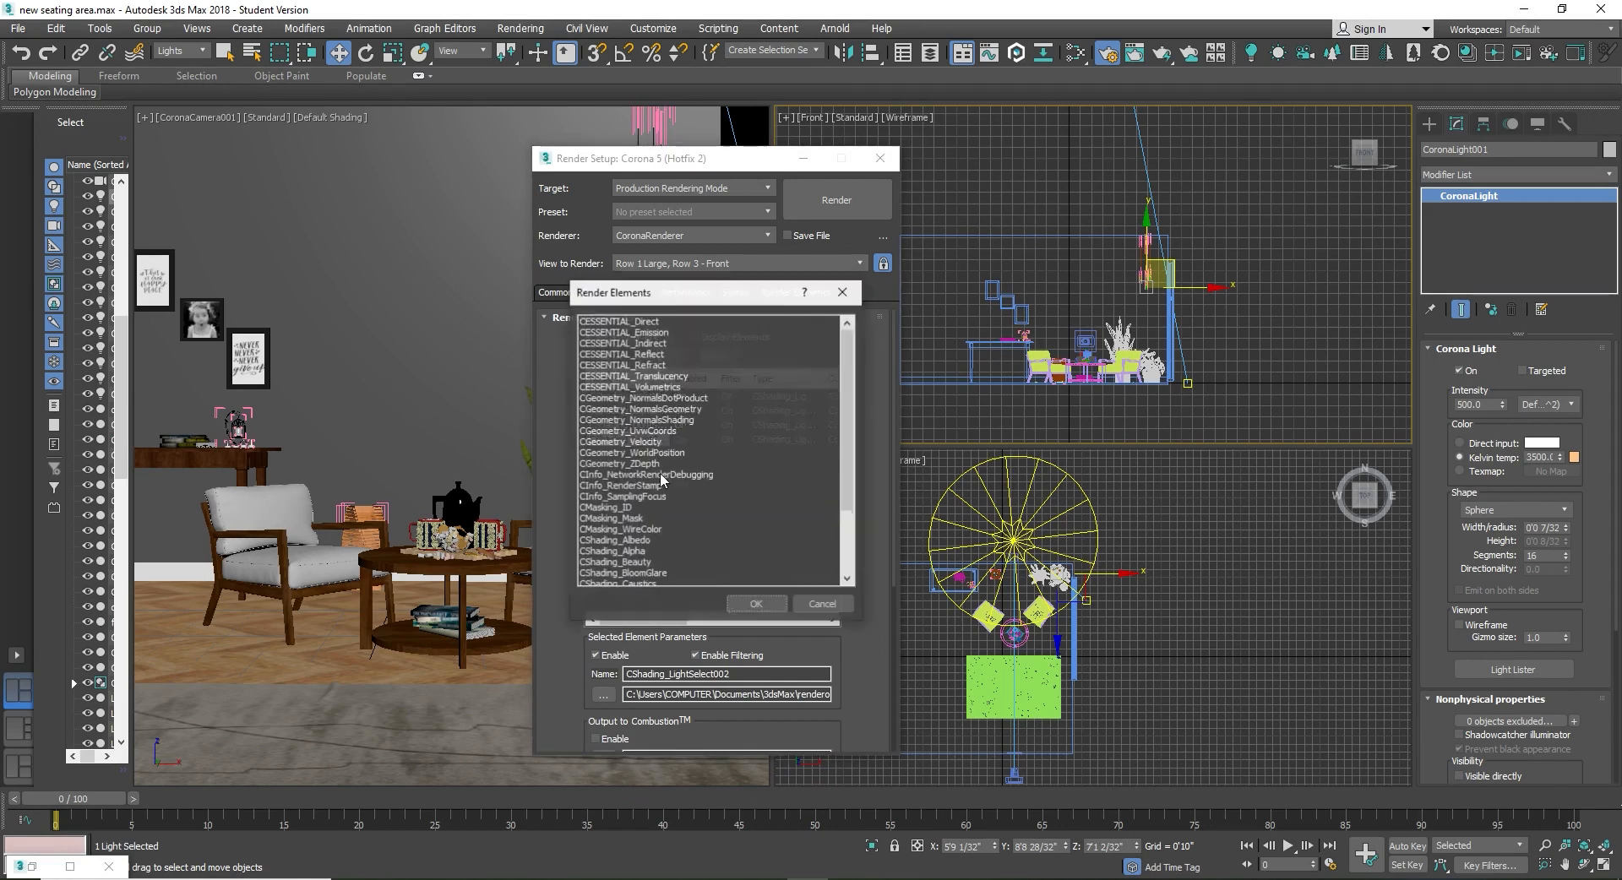
{"action": "scroll", "coordinate": [696, 570], "scroll_direction": "down", "scroll_amount": 3}
{"action": "scroll", "coordinate": [695, 570], "scroll_direction": "down", "scroll_amount": 1}
{"action": "double_click", "coordinate": [655, 530]}
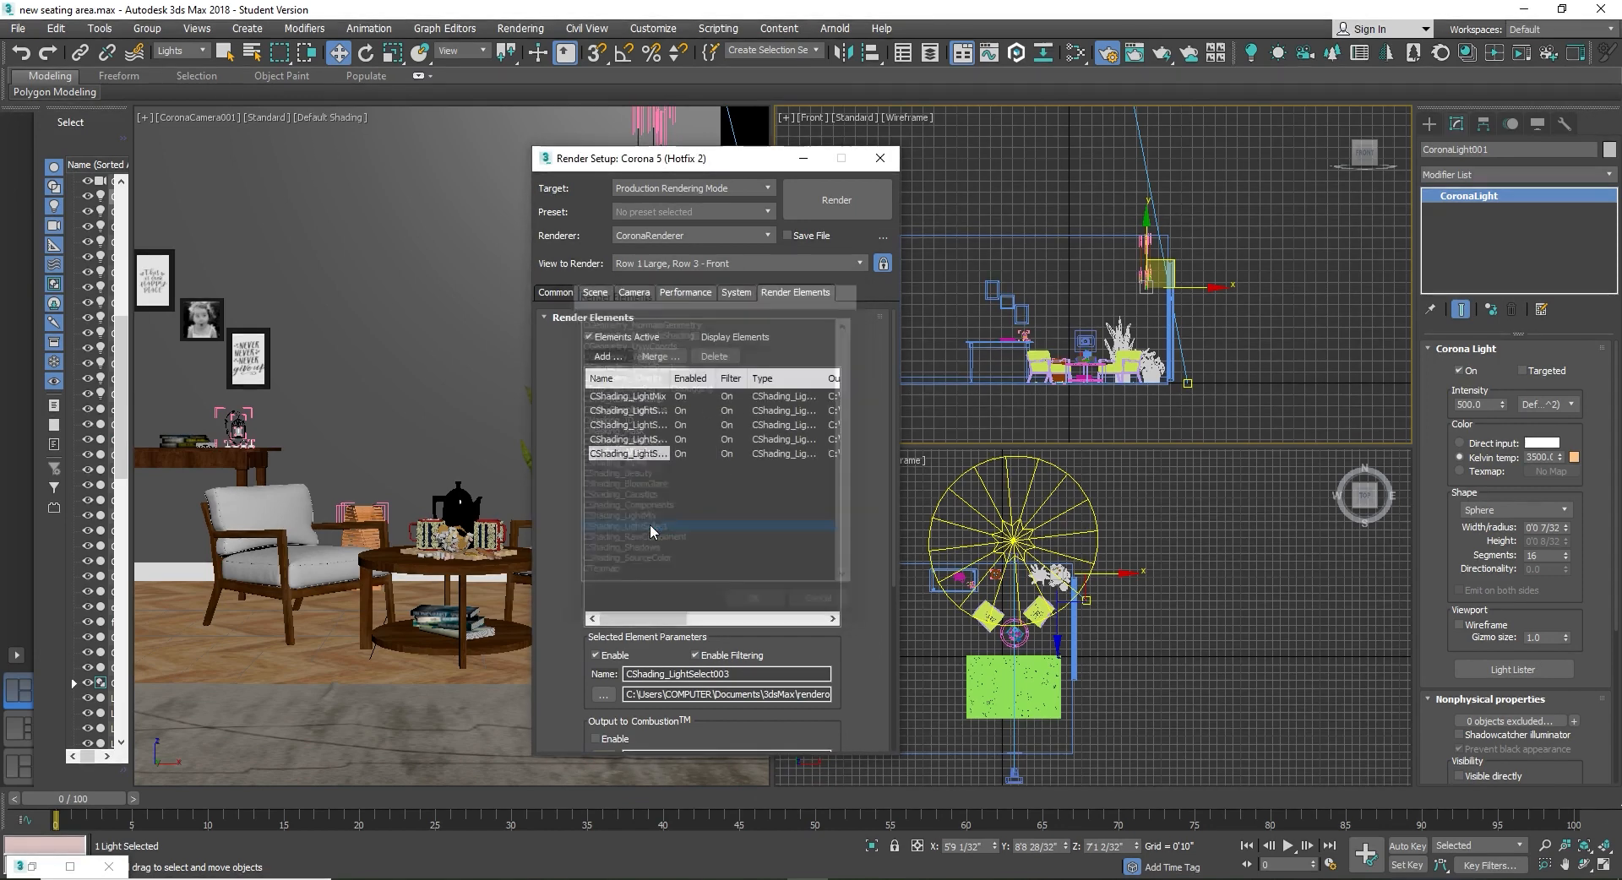
{"action": "left_click", "coordinate": [603, 355]}
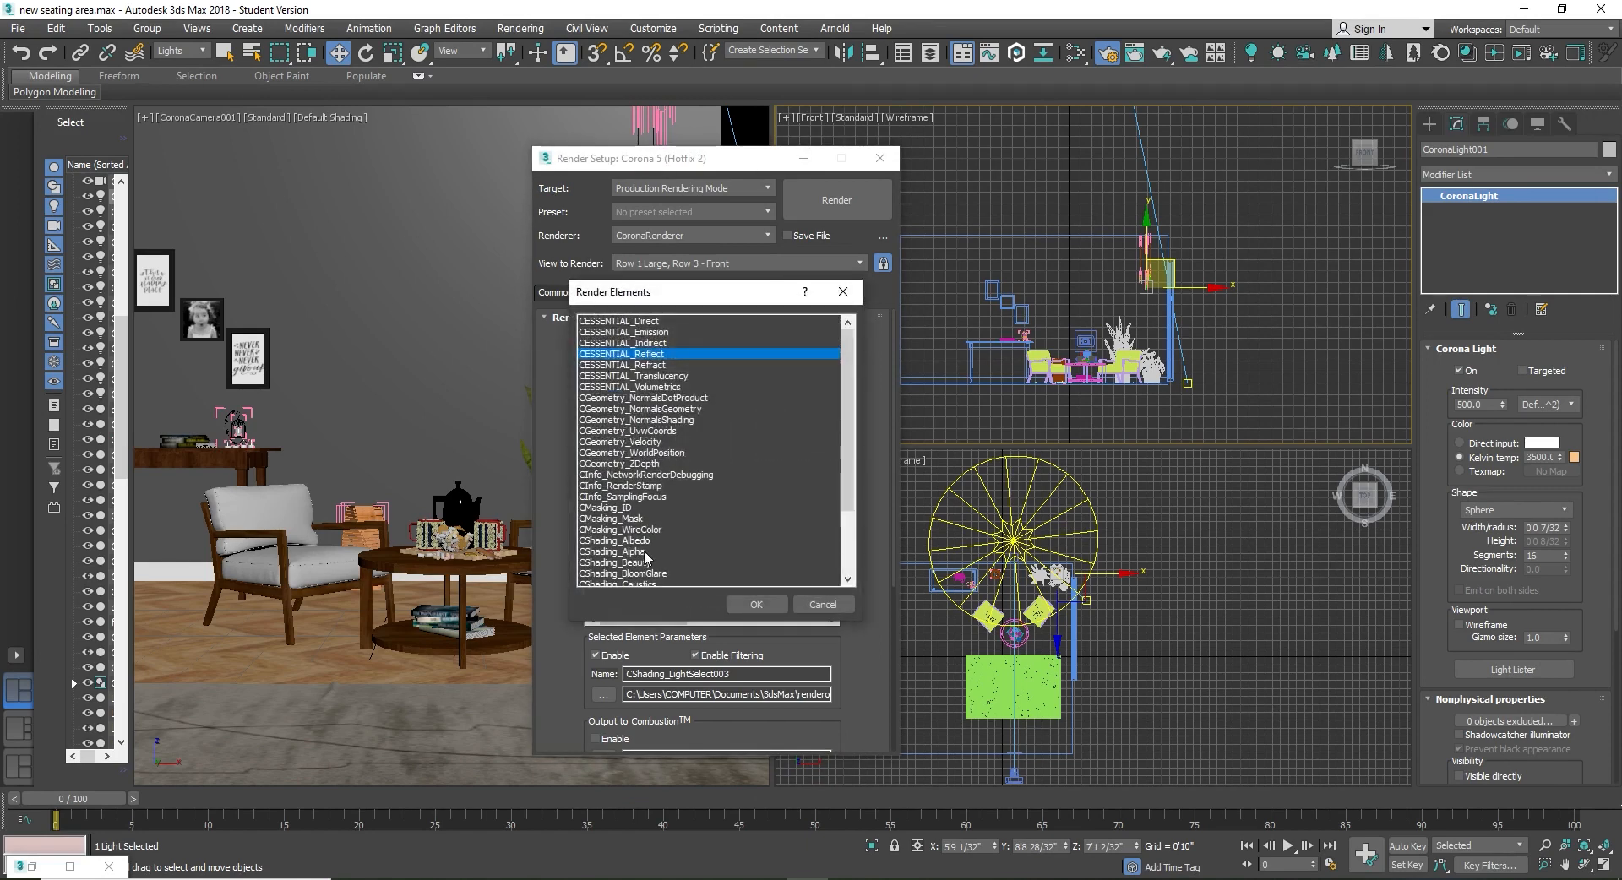
{"action": "scroll", "coordinate": [647, 559], "scroll_direction": "down", "scroll_amount": 3}
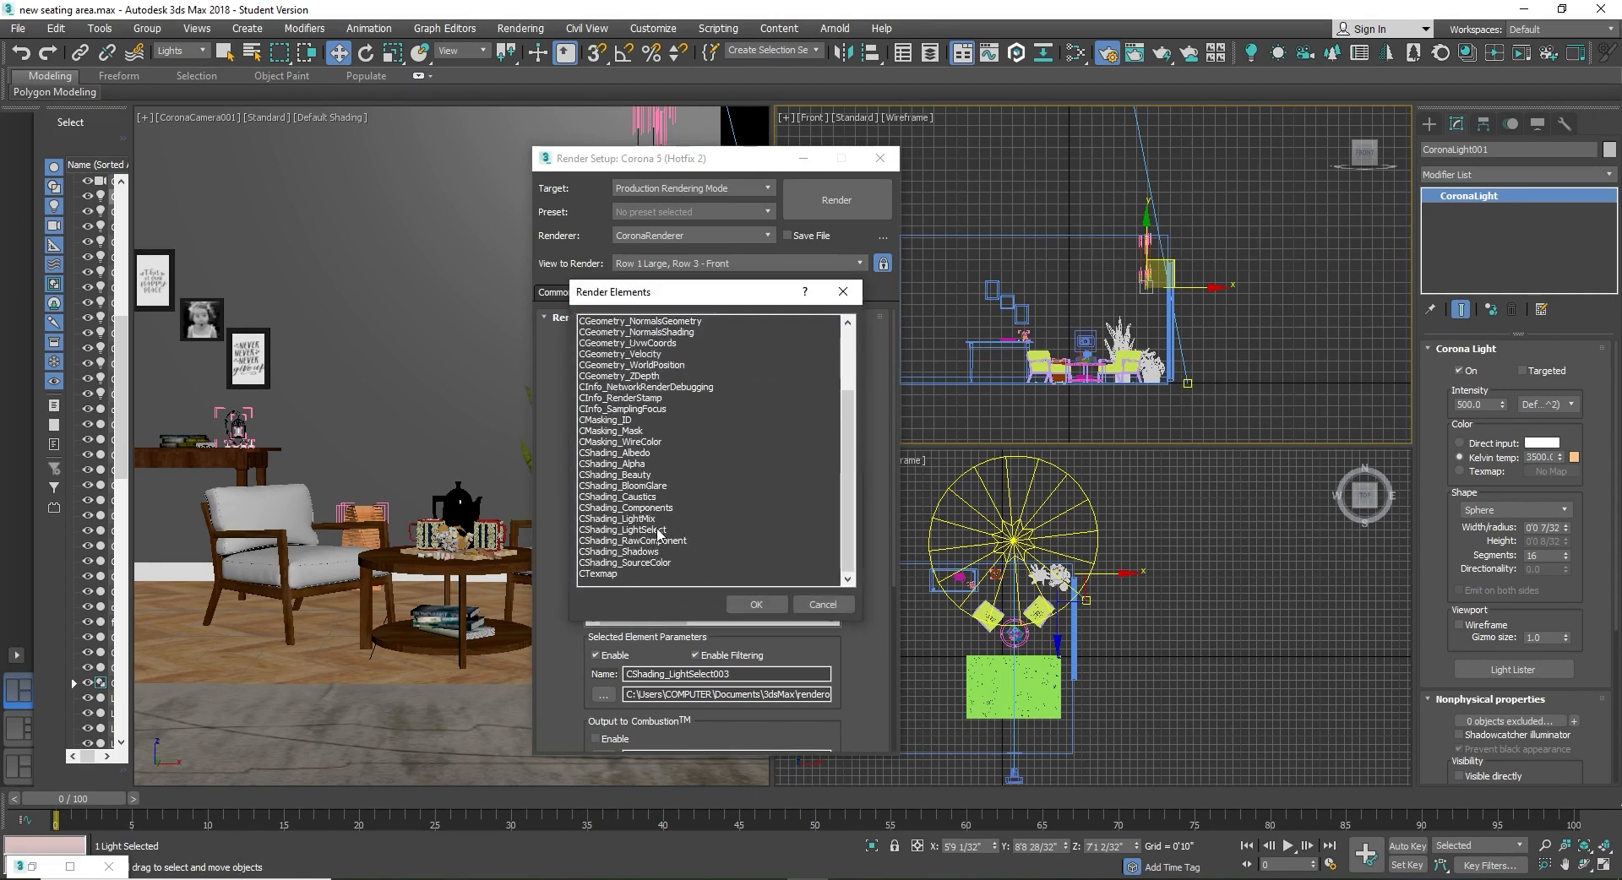
{"action": "left_click", "coordinate": [660, 530]}
{"action": "double_click", "coordinate": [661, 529]}
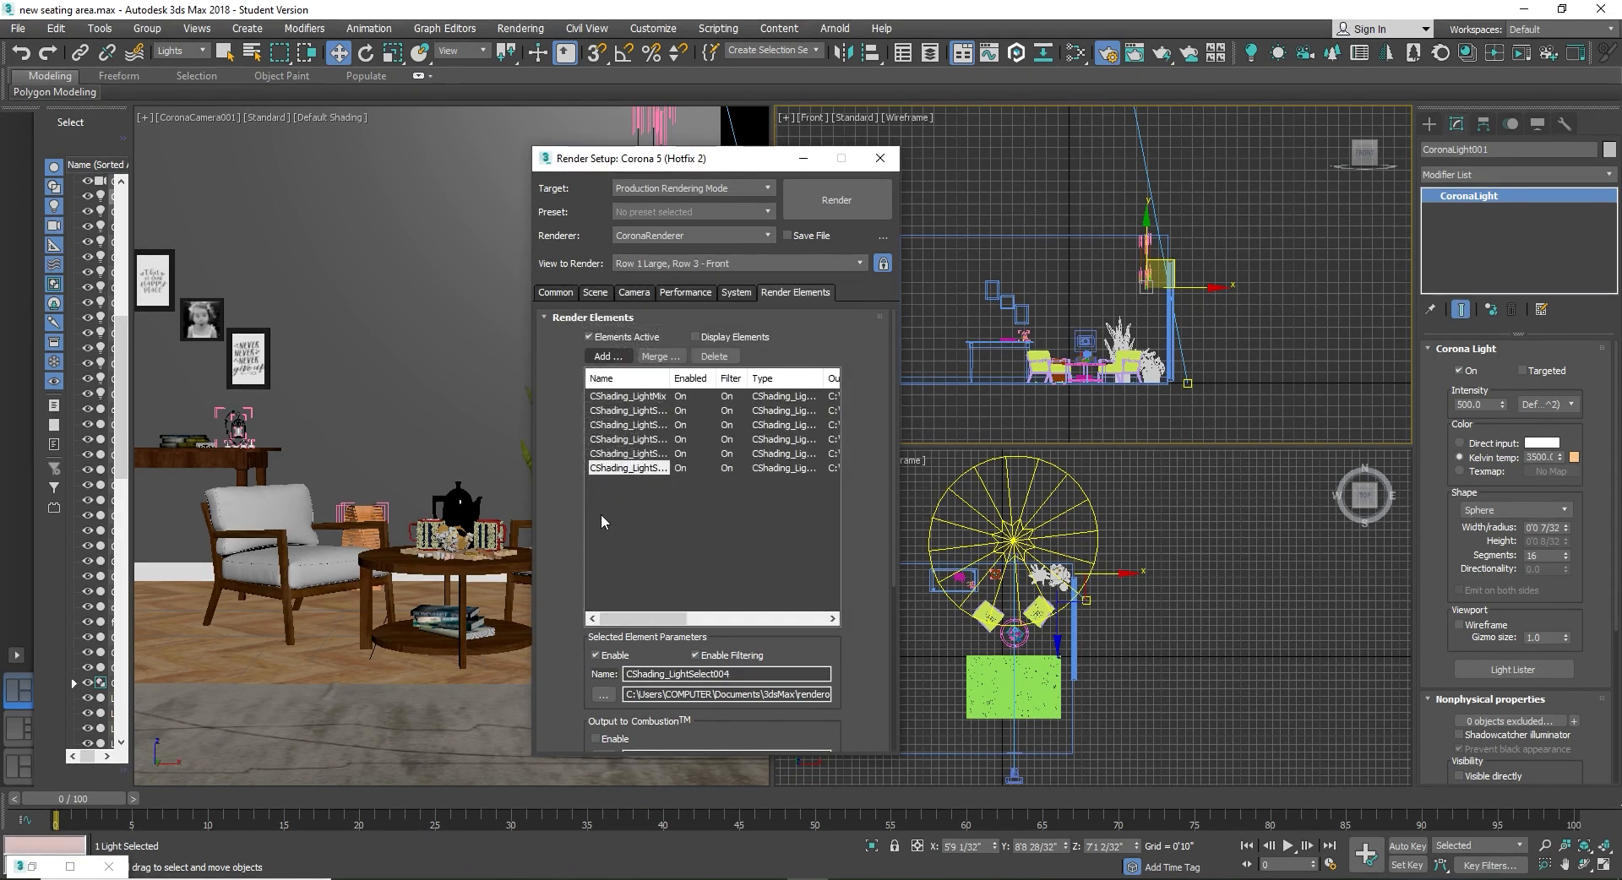
Step: Rename the first two LightSelect render elements PENDENT LIGHT and FLOOR LAMP
{"action": "left_click", "coordinate": [647, 411]}
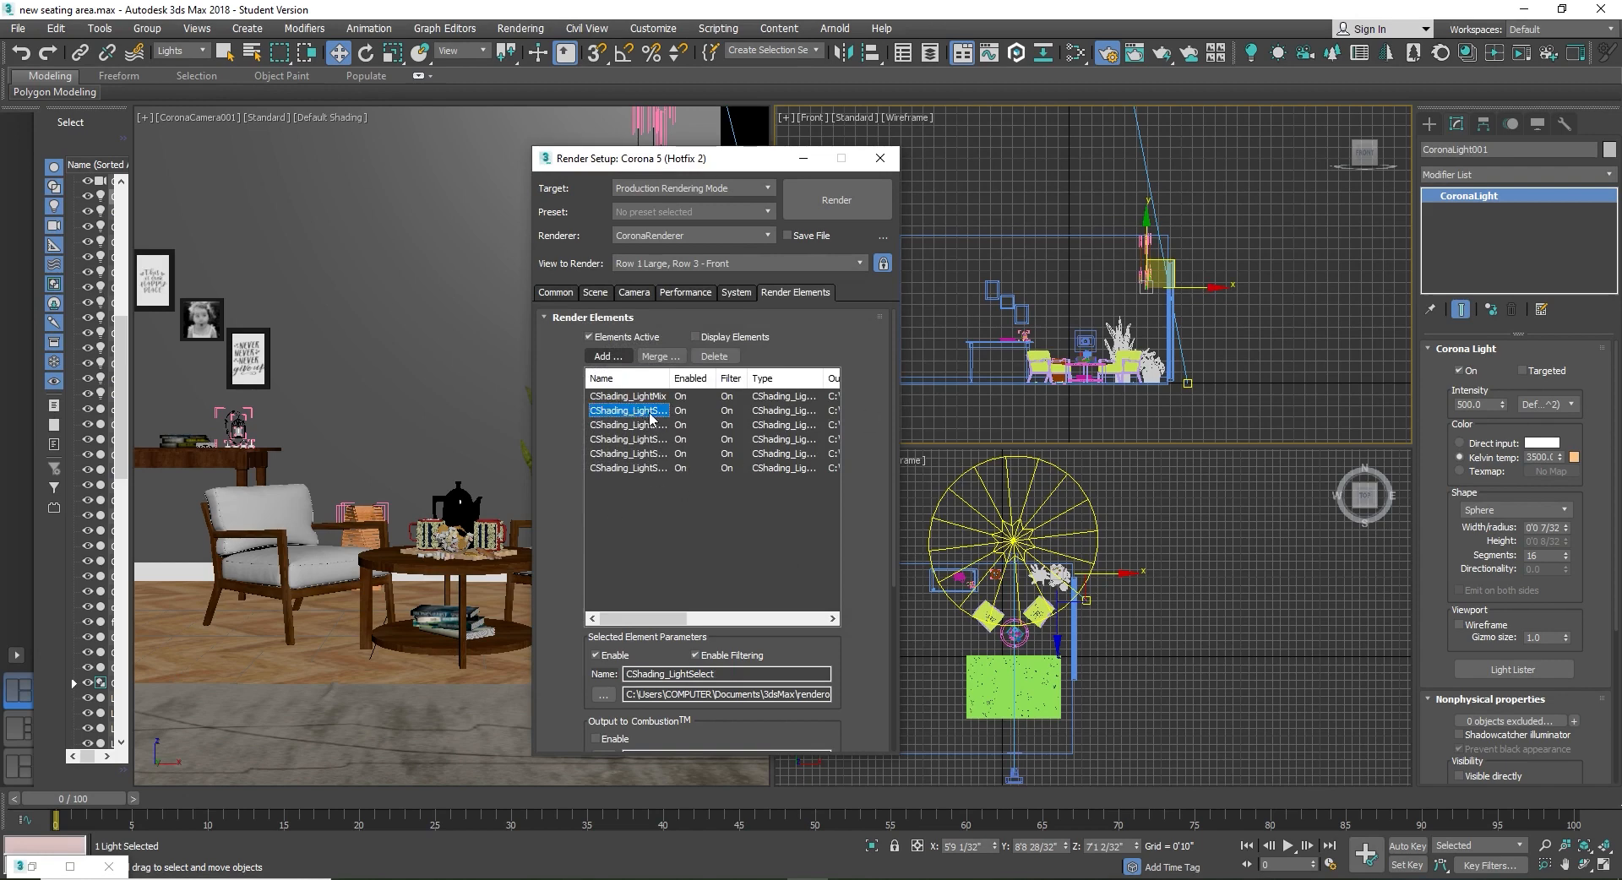
{"action": "left_click_drag", "start_coordinate": [718, 674], "coordinate": [520, 653]}
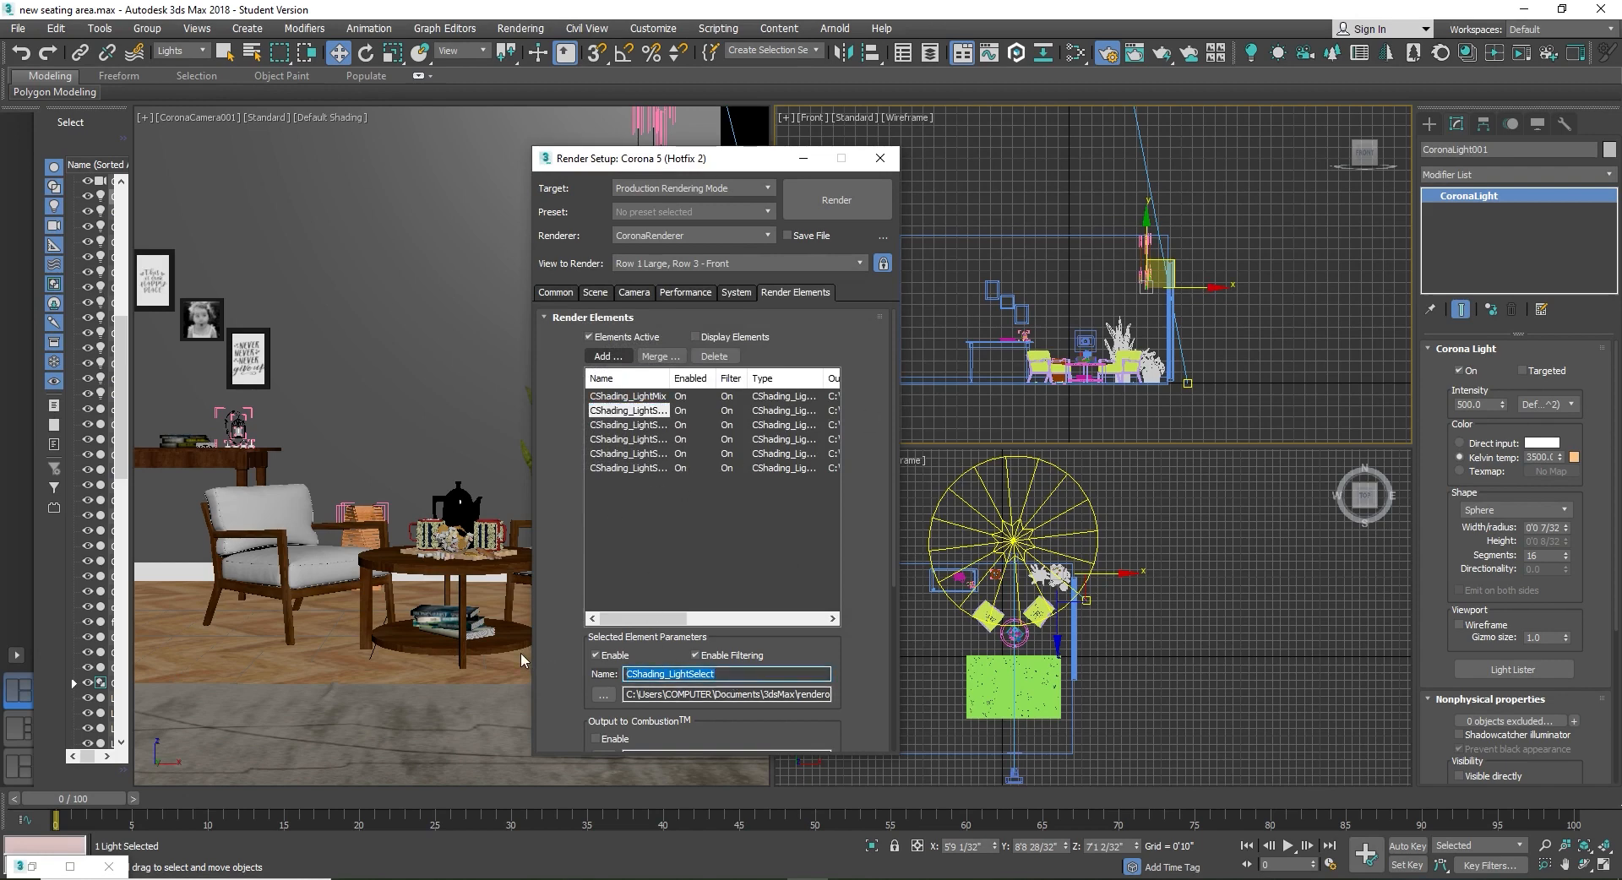
{"action": "type", "text": "PENDE"}
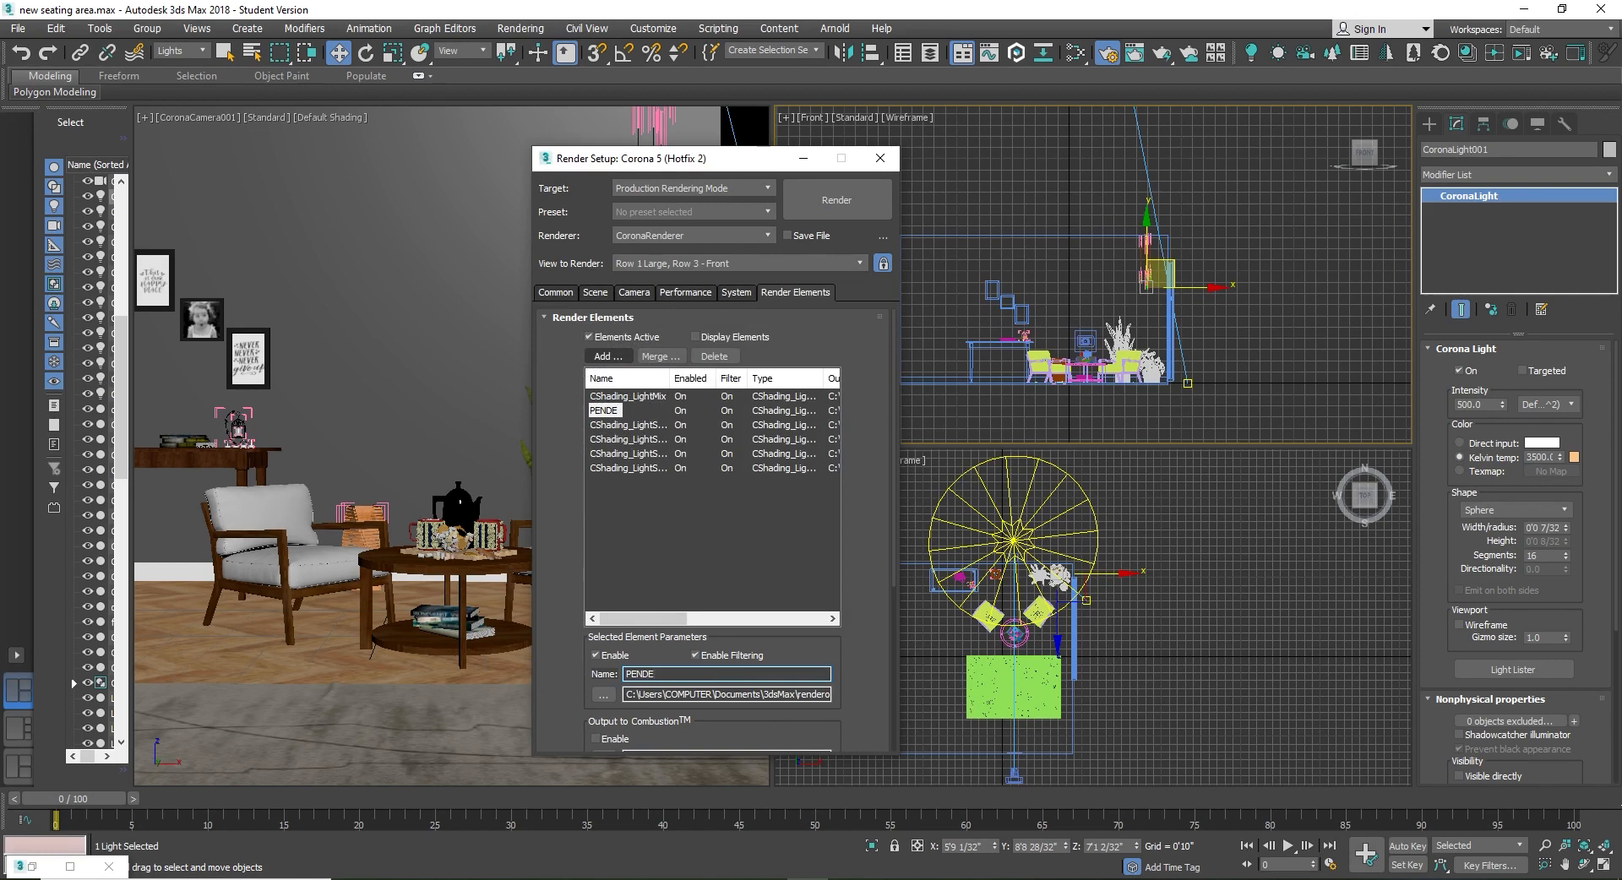
{"action": "type", "text": "NT LIGHT"}
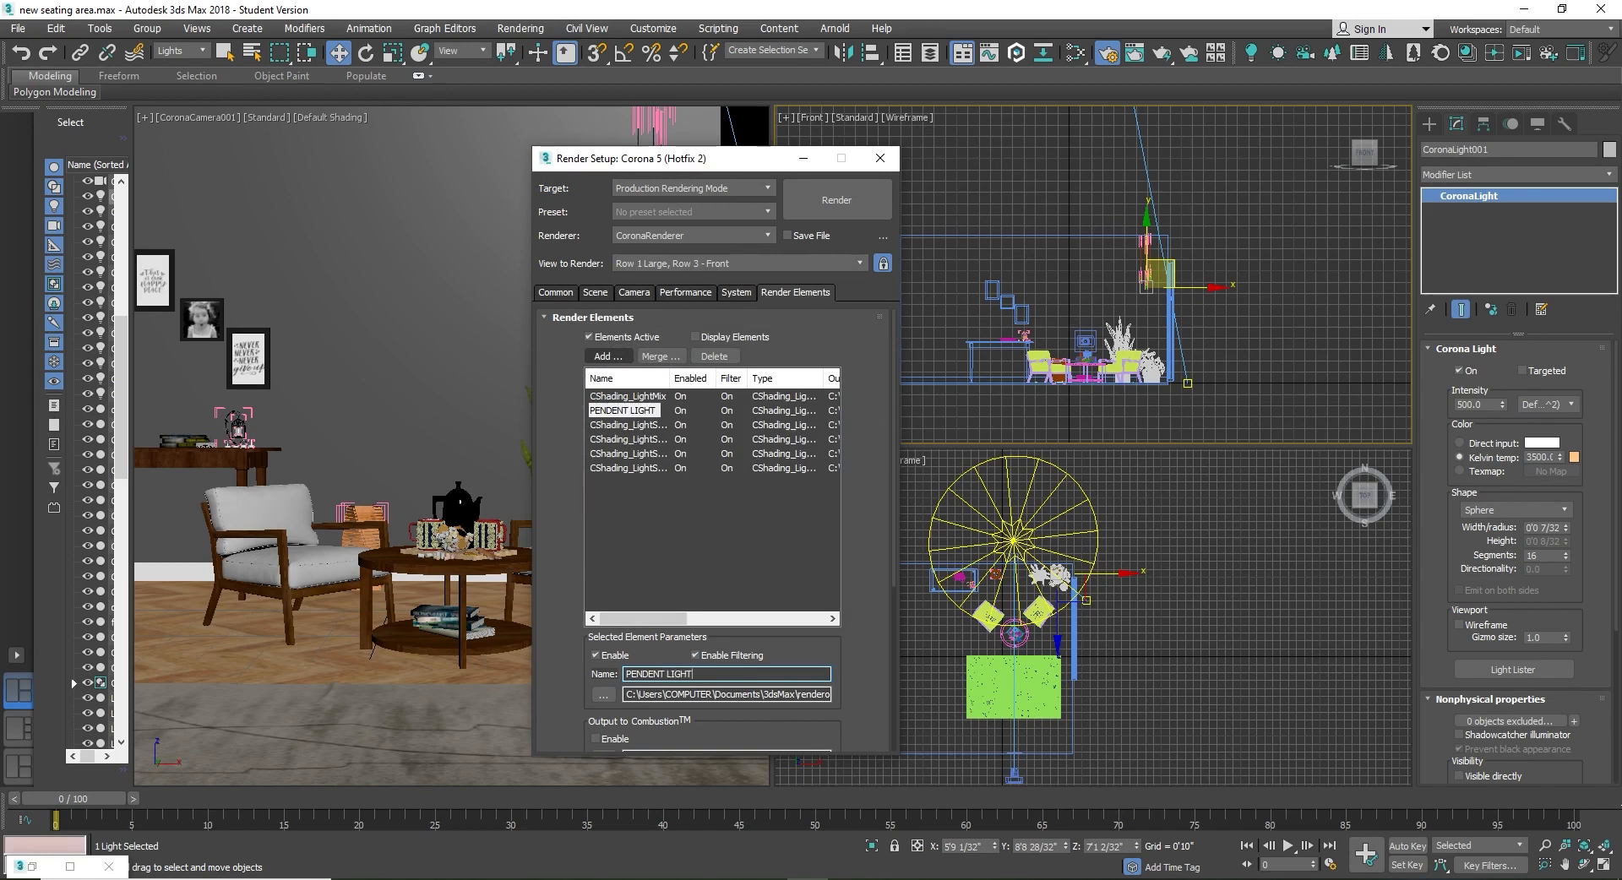
{"action": "left_click", "coordinate": [625, 425]}
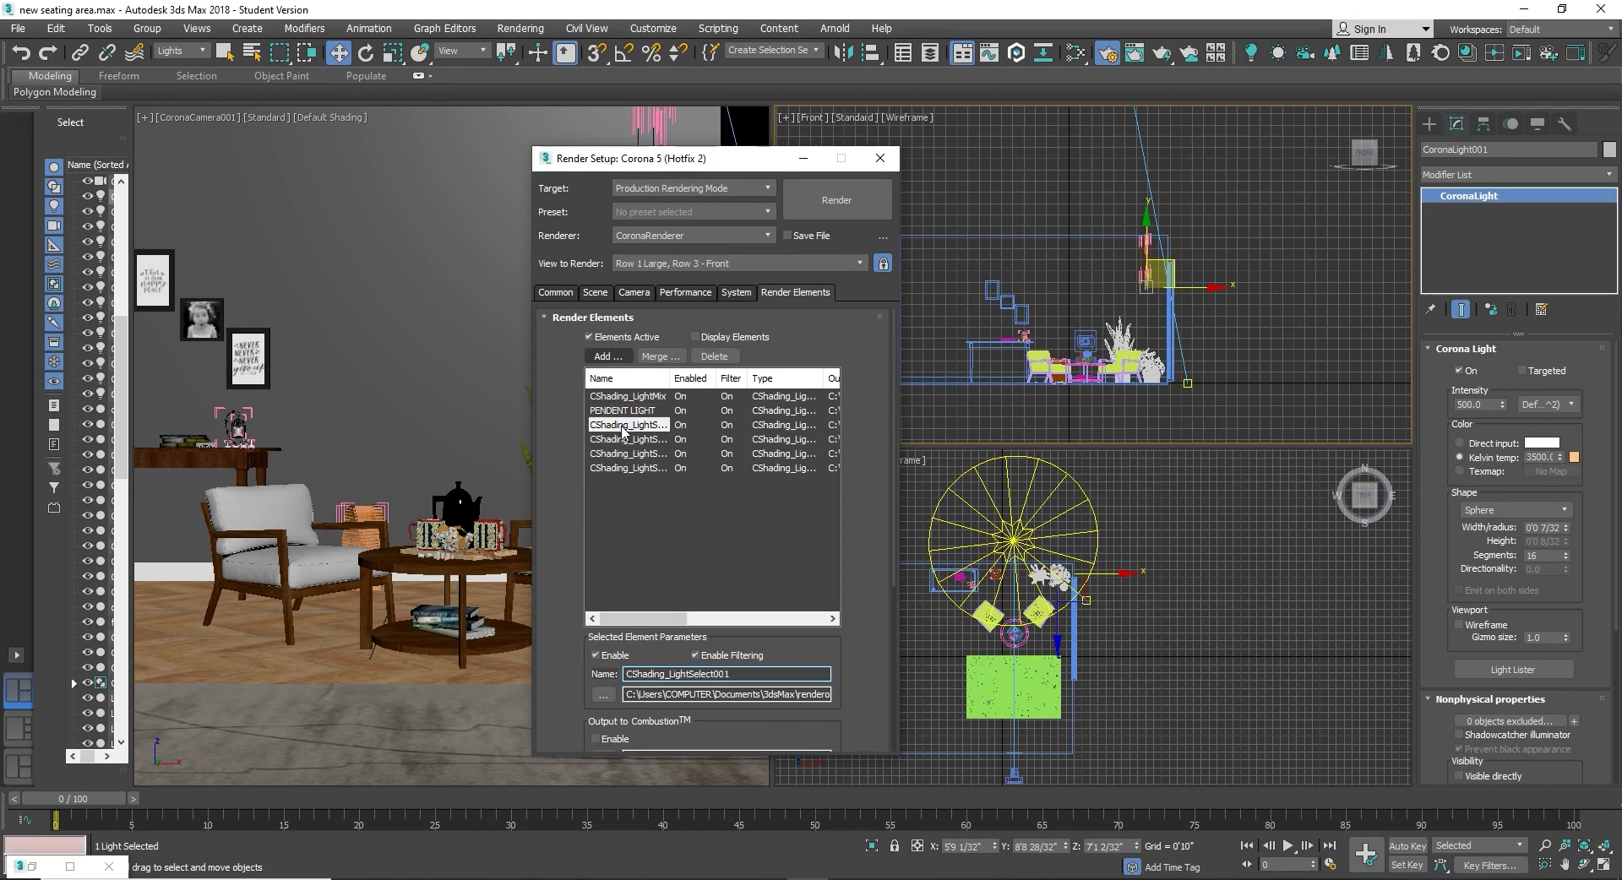
{"action": "left_click_drag", "start_coordinate": [735, 675], "coordinate": [617, 685]}
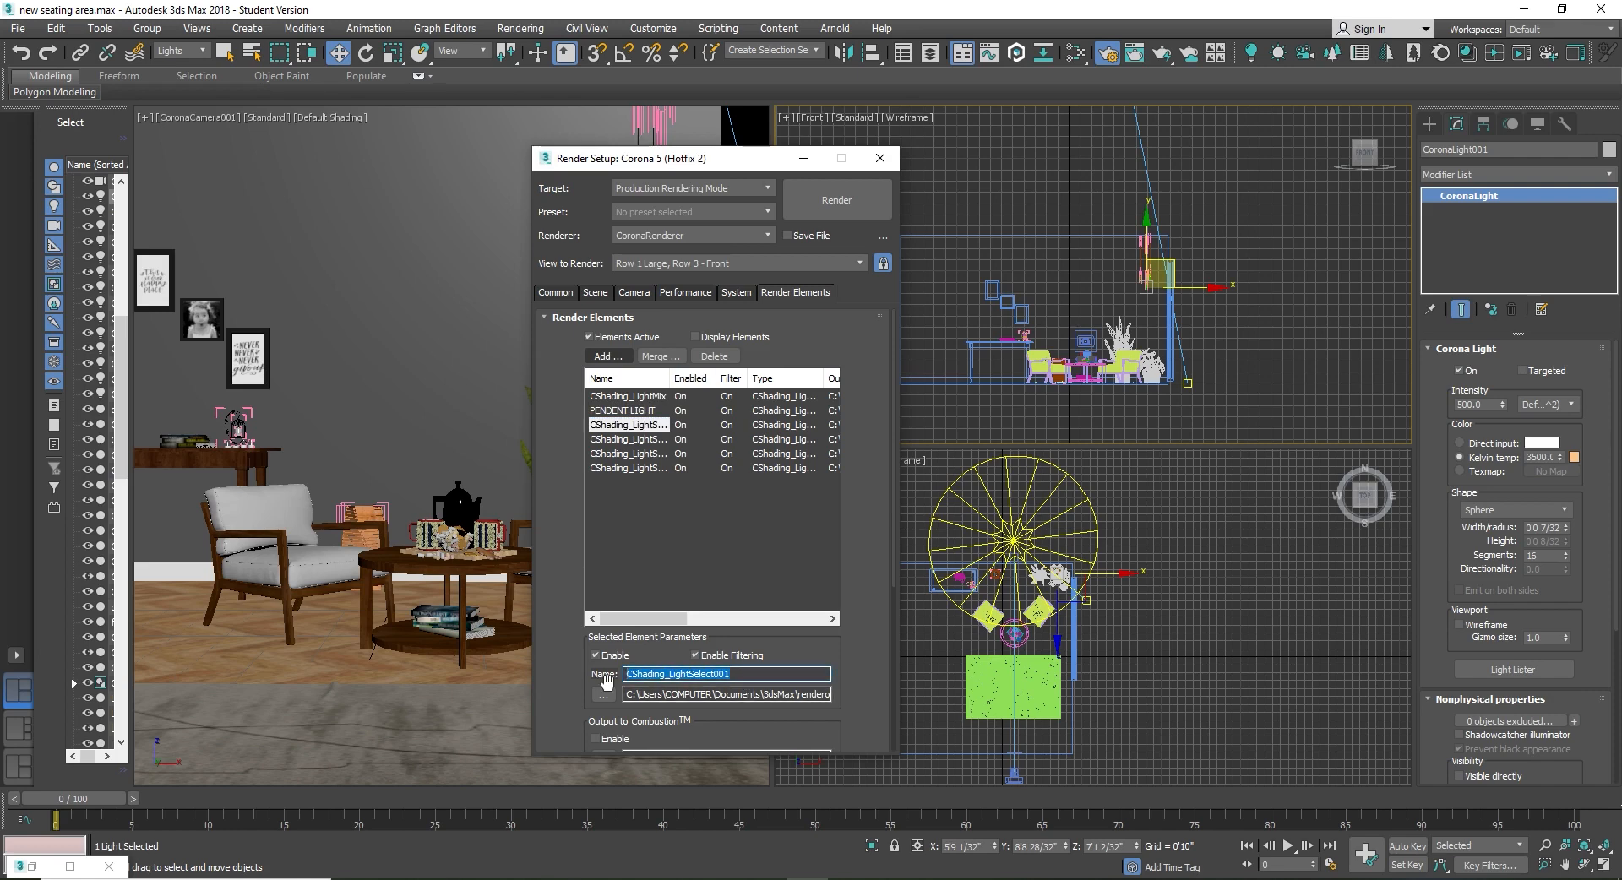
{"action": "type", "text": "FL"}
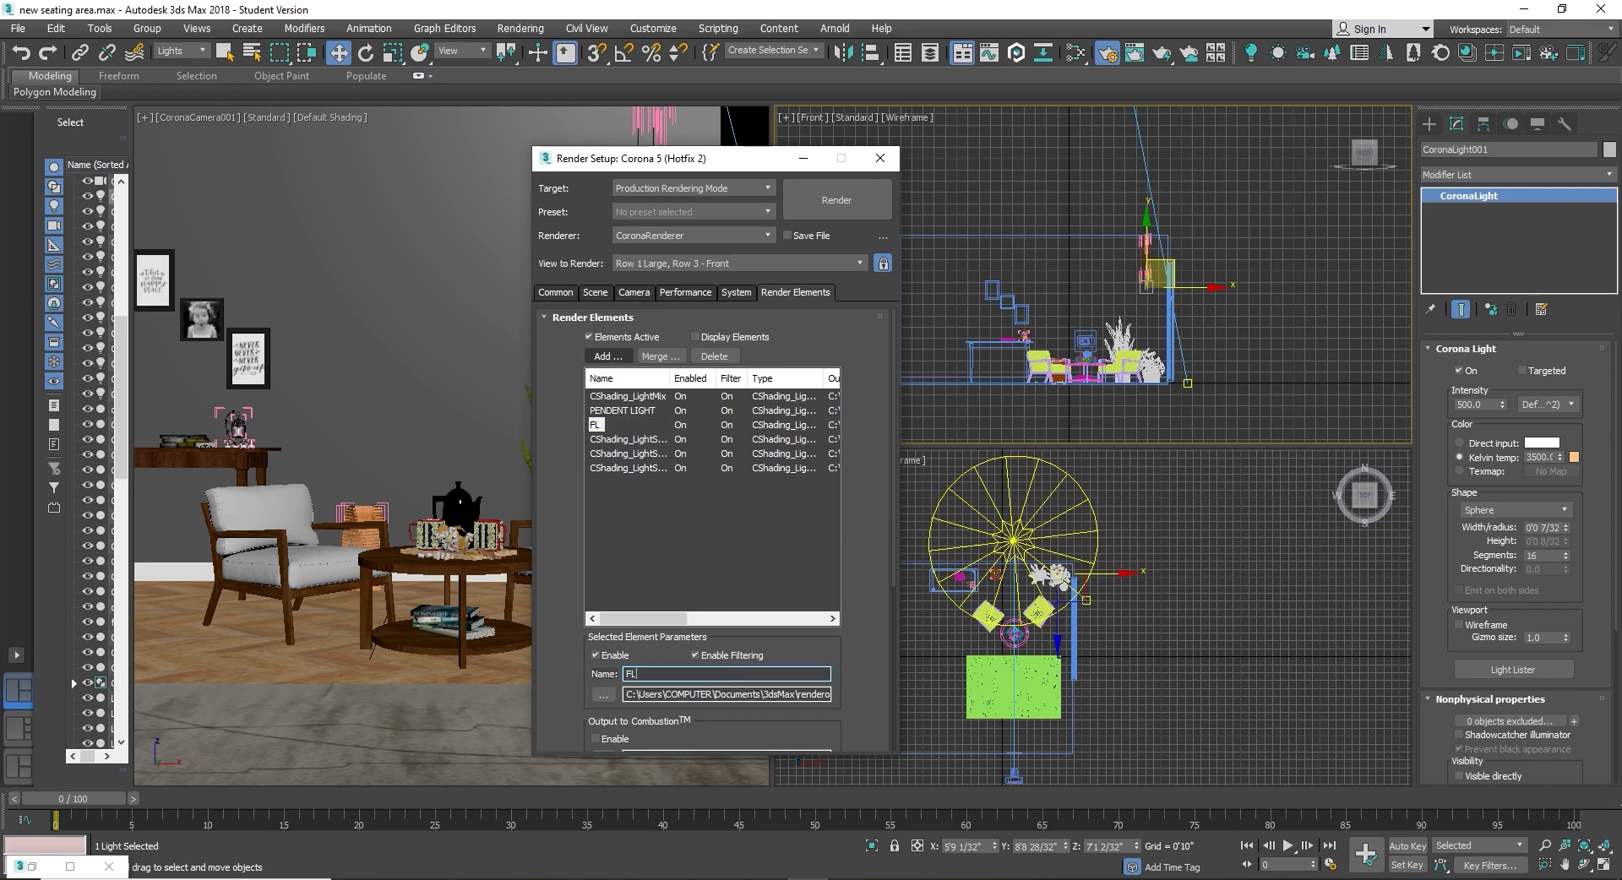
{"action": "type", "text": "OOR LAMP"}
Step: Rename the third and fourth LightSelect render elements CANDLE LIGHT and SUN
{"action": "left_click", "coordinate": [673, 441]}
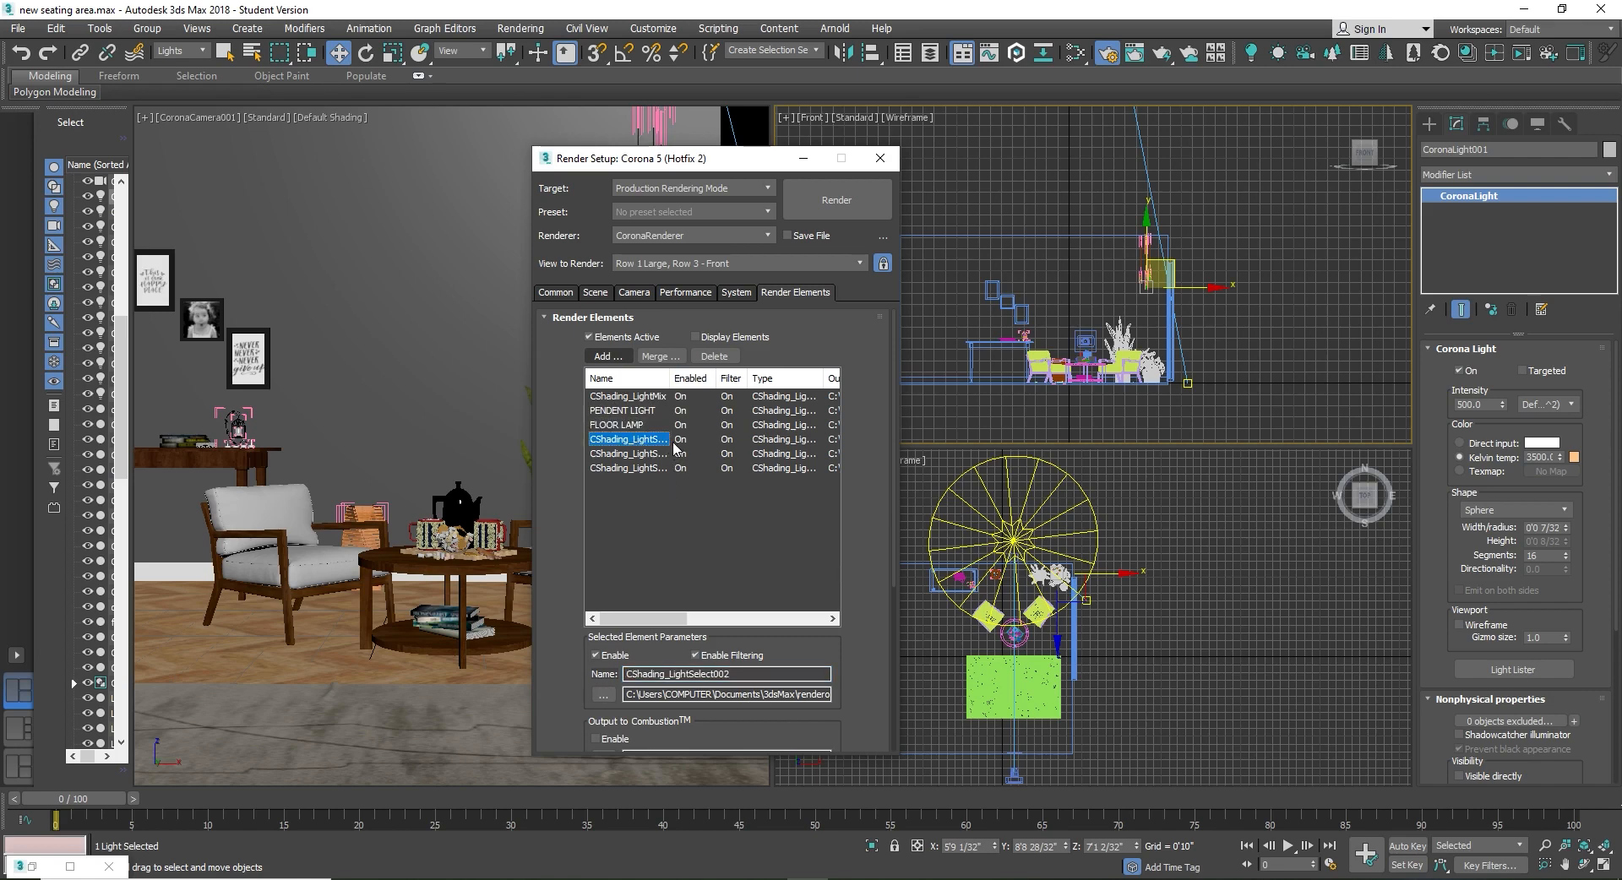
{"action": "left_click", "coordinate": [727, 675]}
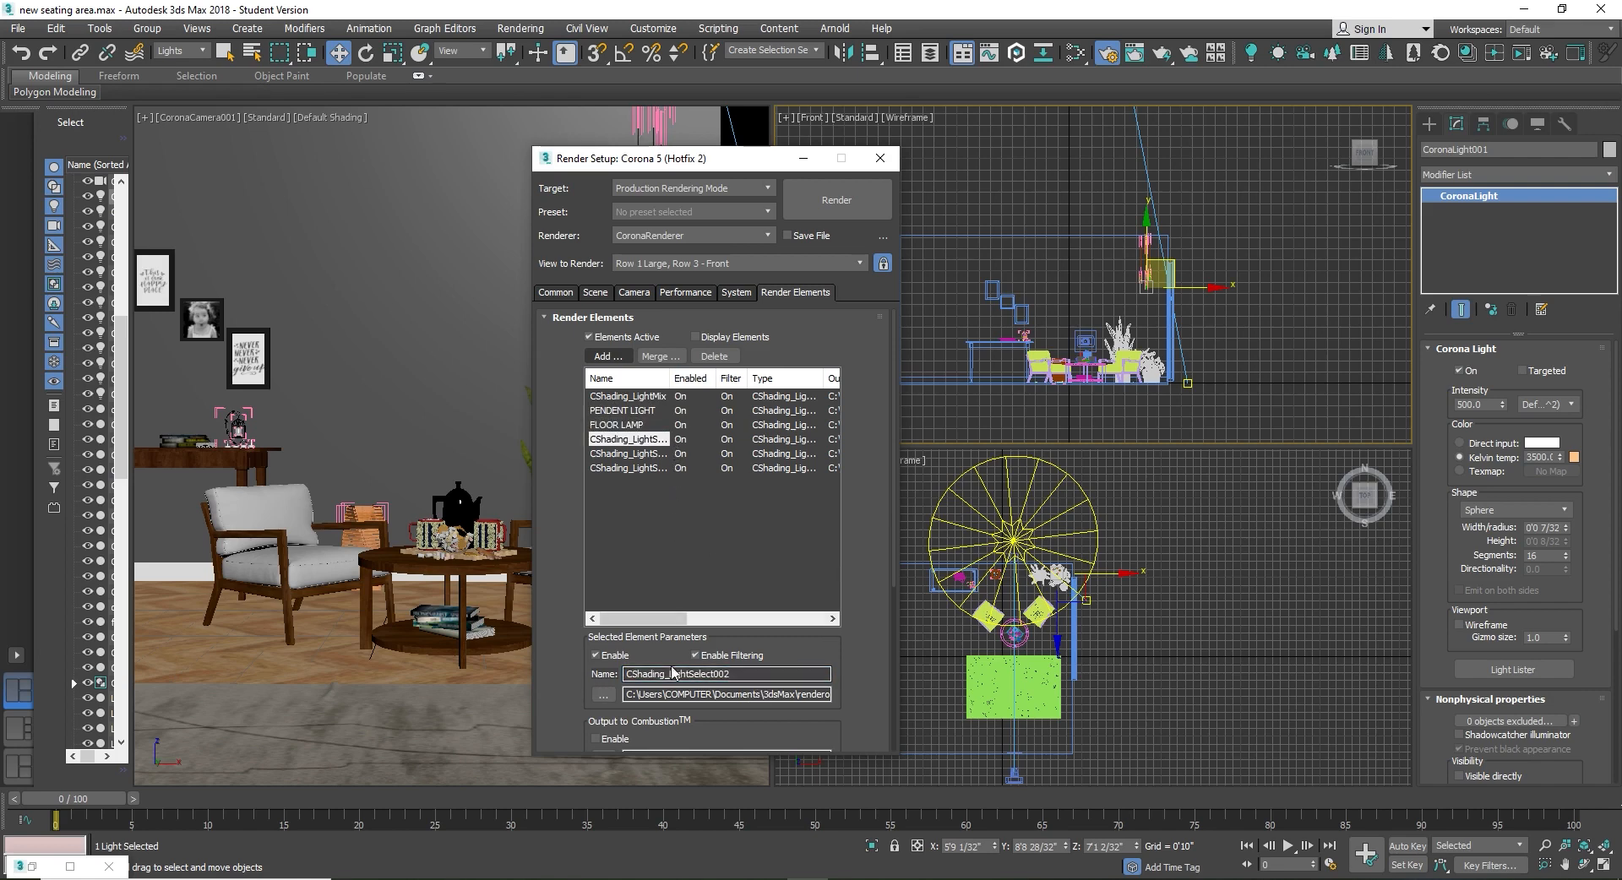
{"action": "left_click_drag", "start_coordinate": [730, 675], "coordinate": [571, 657]}
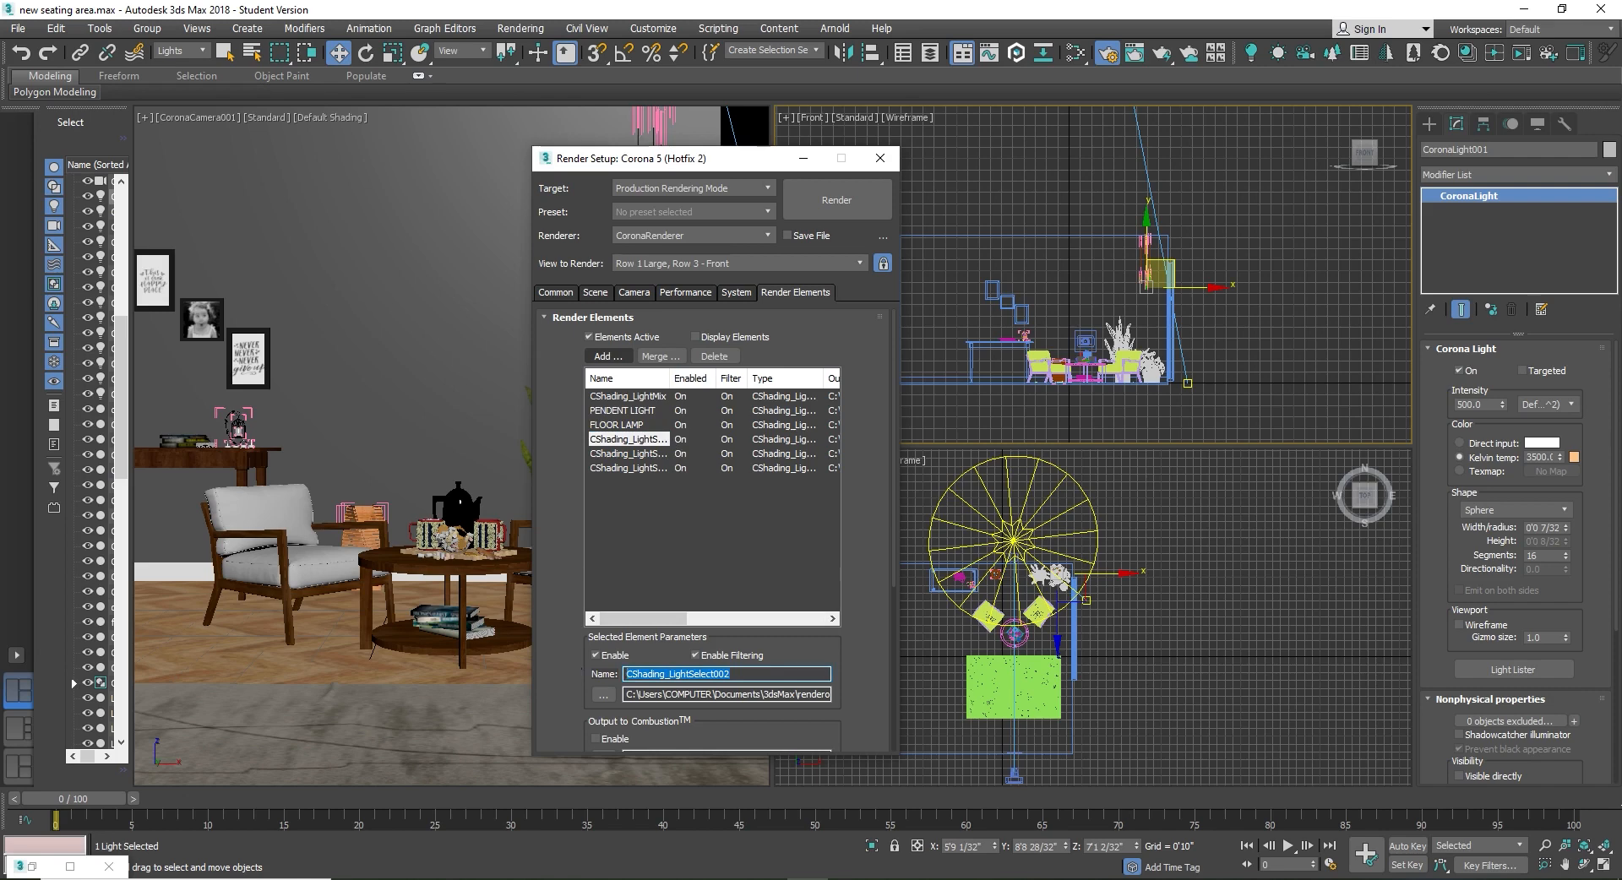
{"action": "type", "text": "CAN"}
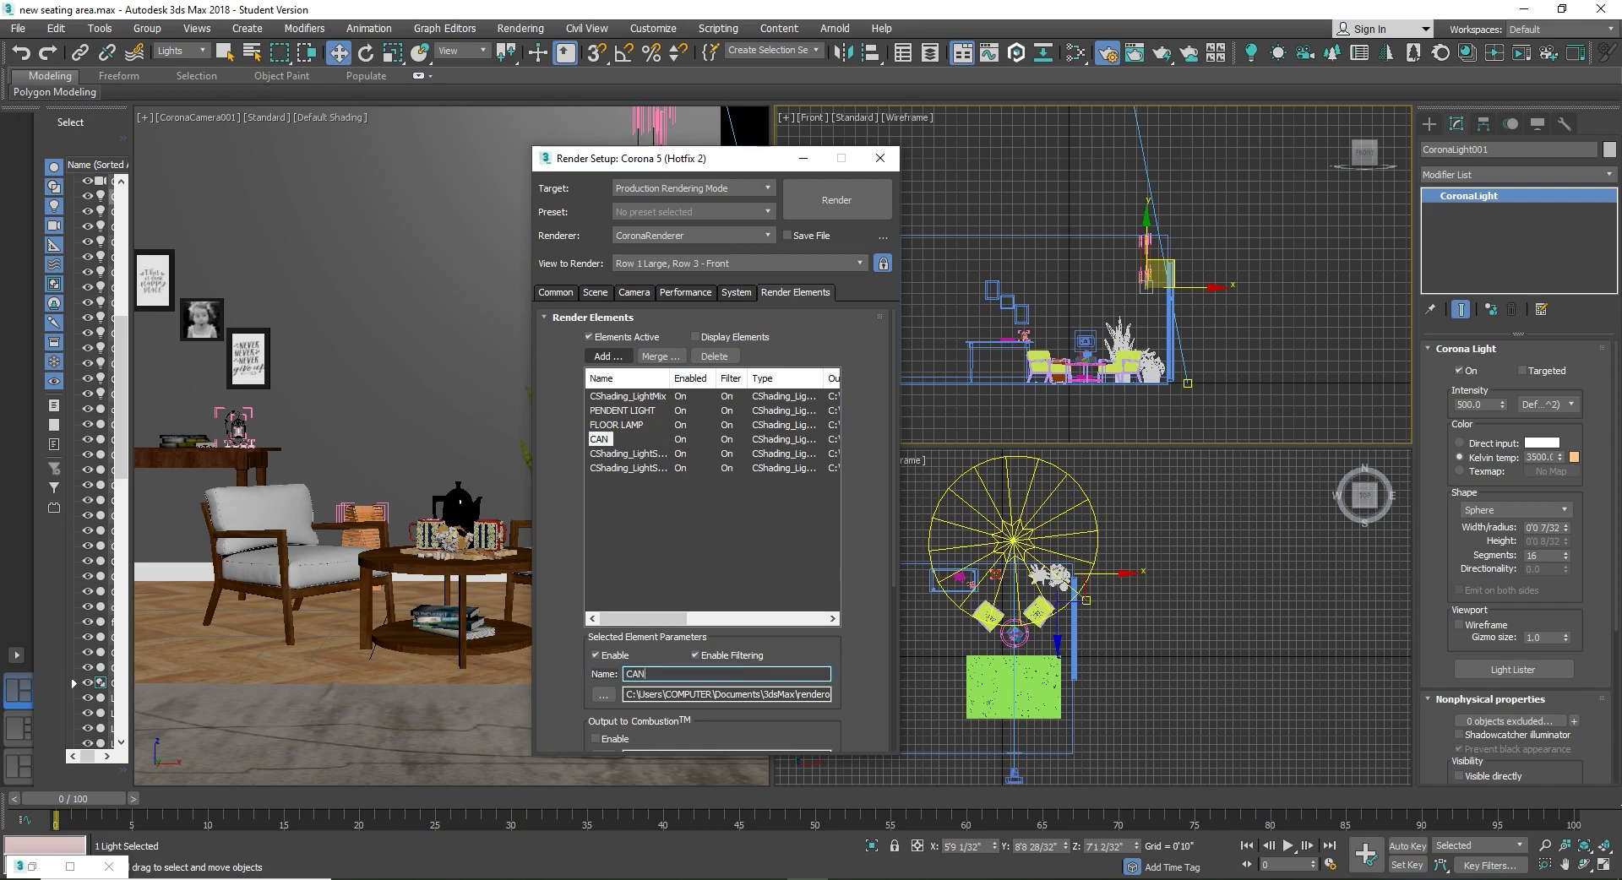
{"action": "type", "text": "DLE LIGHT"}
{"action": "left_click", "coordinate": [635, 453]}
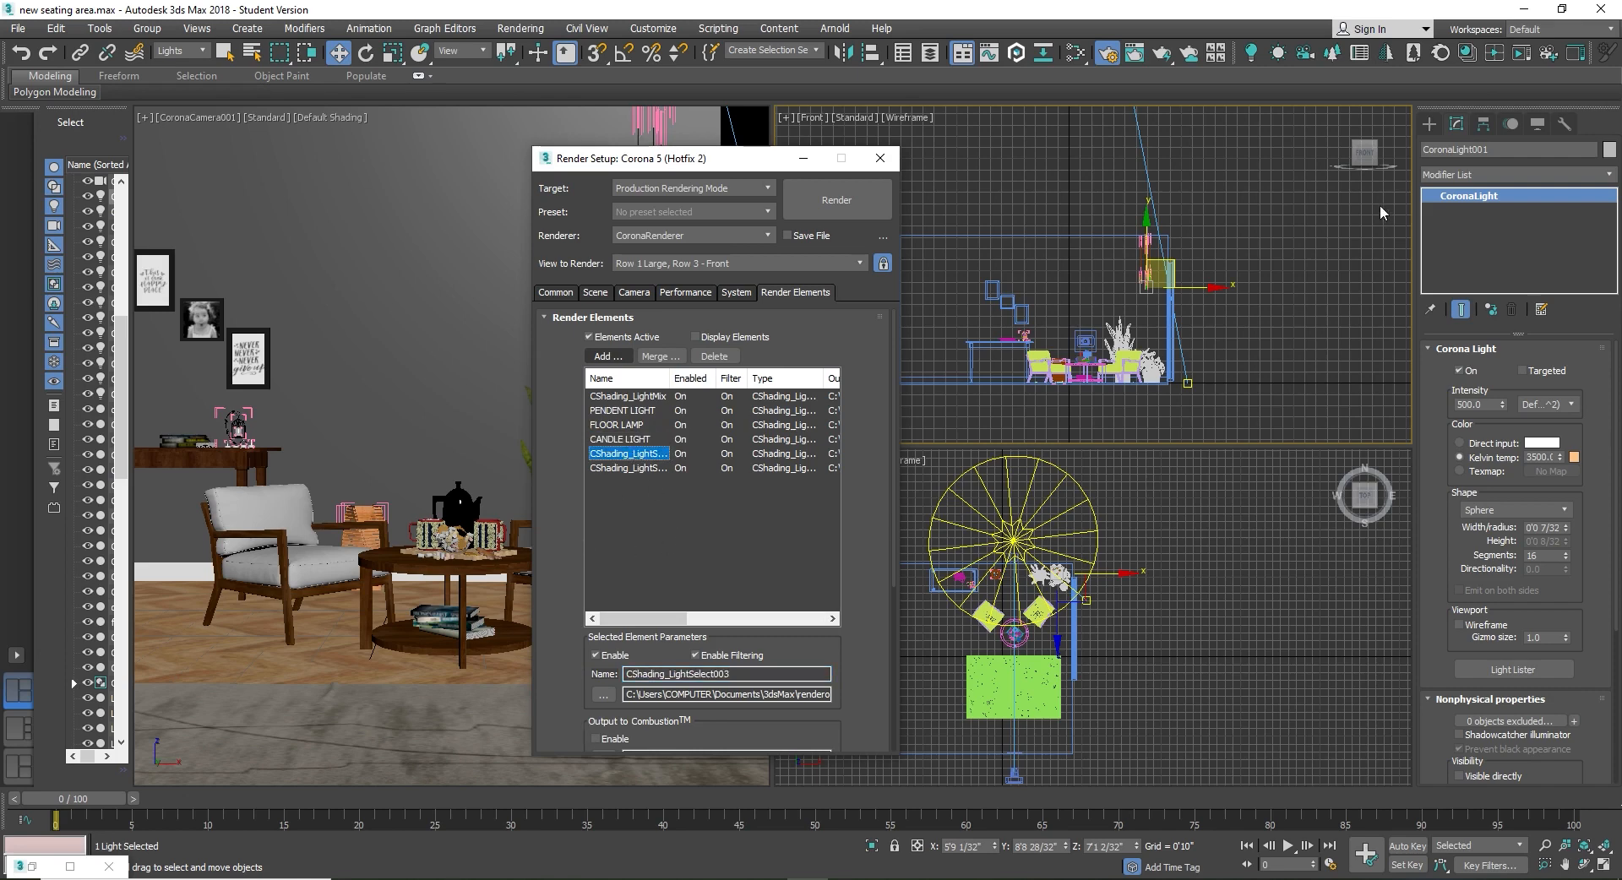
{"action": "double_click", "coordinate": [752, 674]}
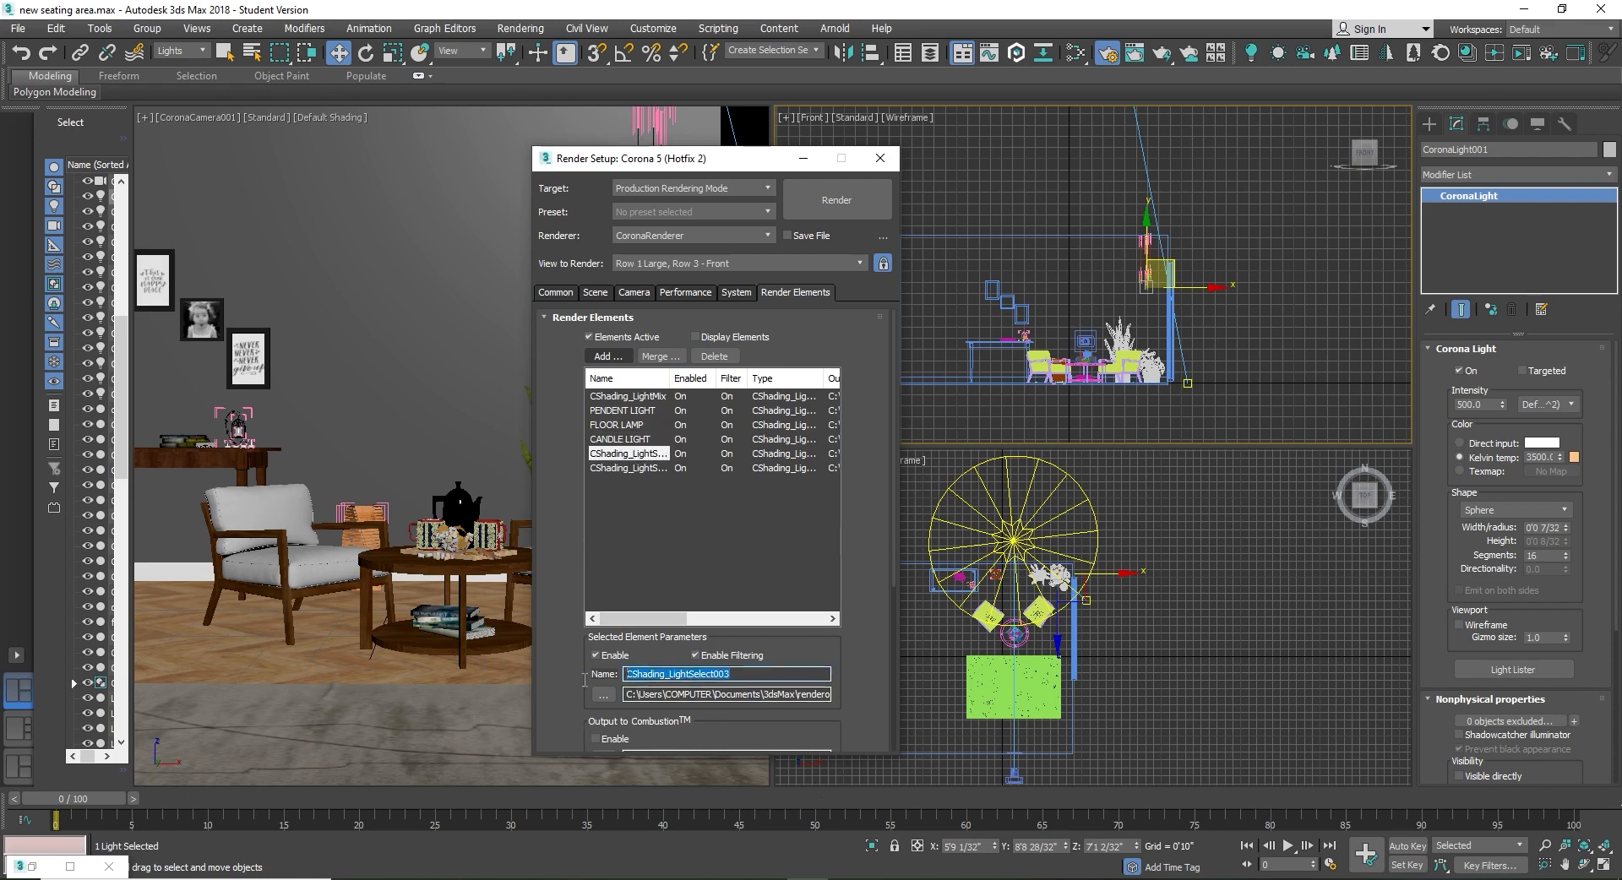
{"action": "type", "text": "SUN"}
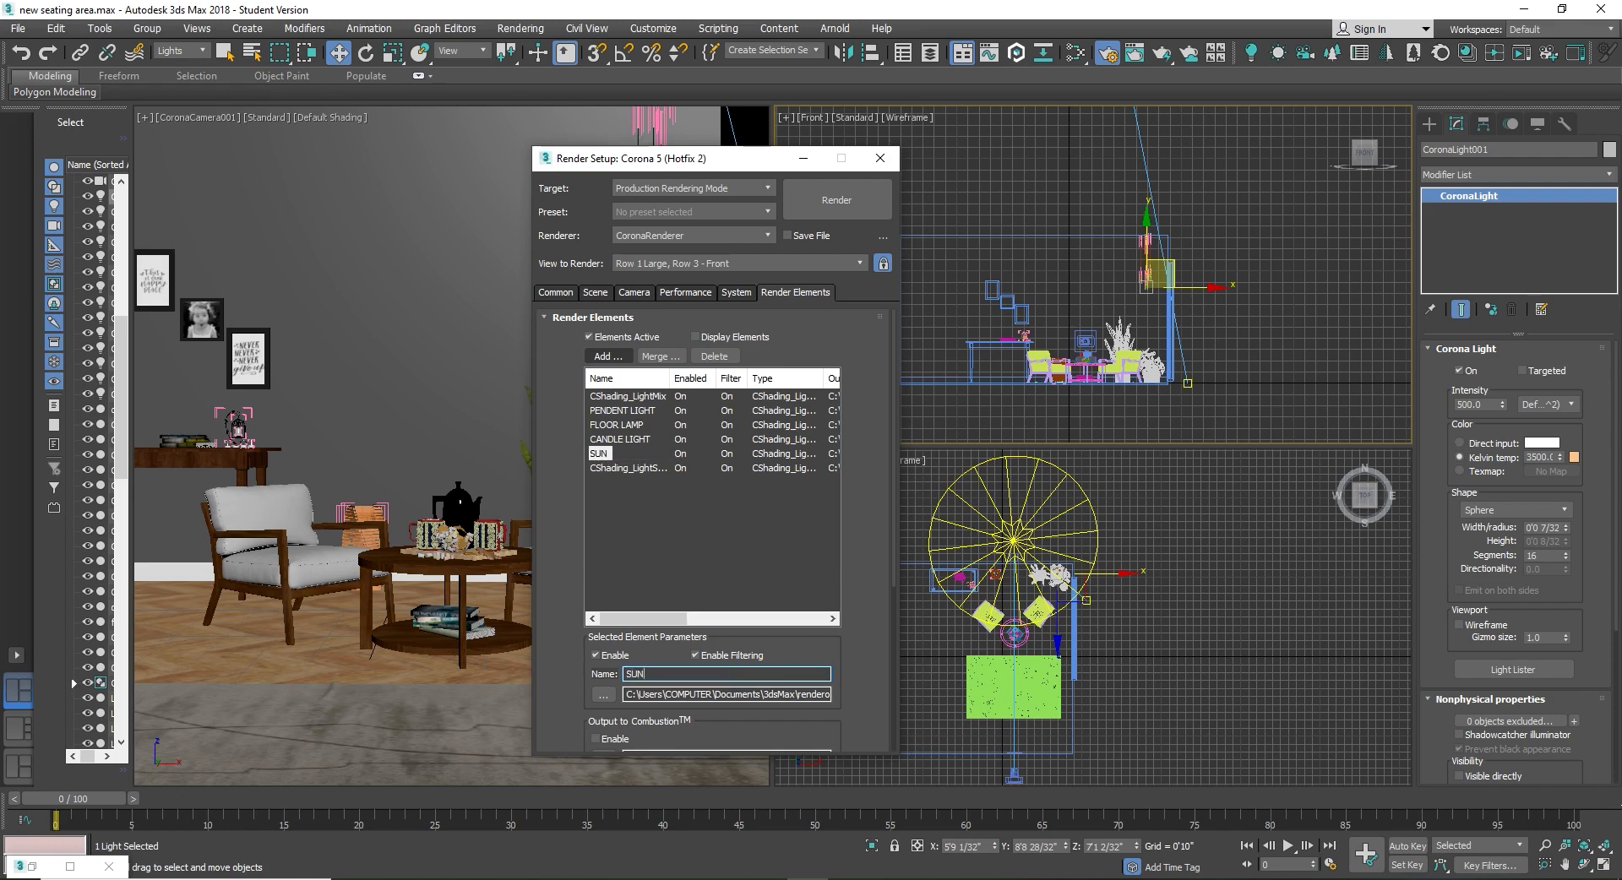
Step: Delete the unused fifth LightSelect element below SUN from the render elements list
{"action": "left_click", "coordinate": [795, 528]}
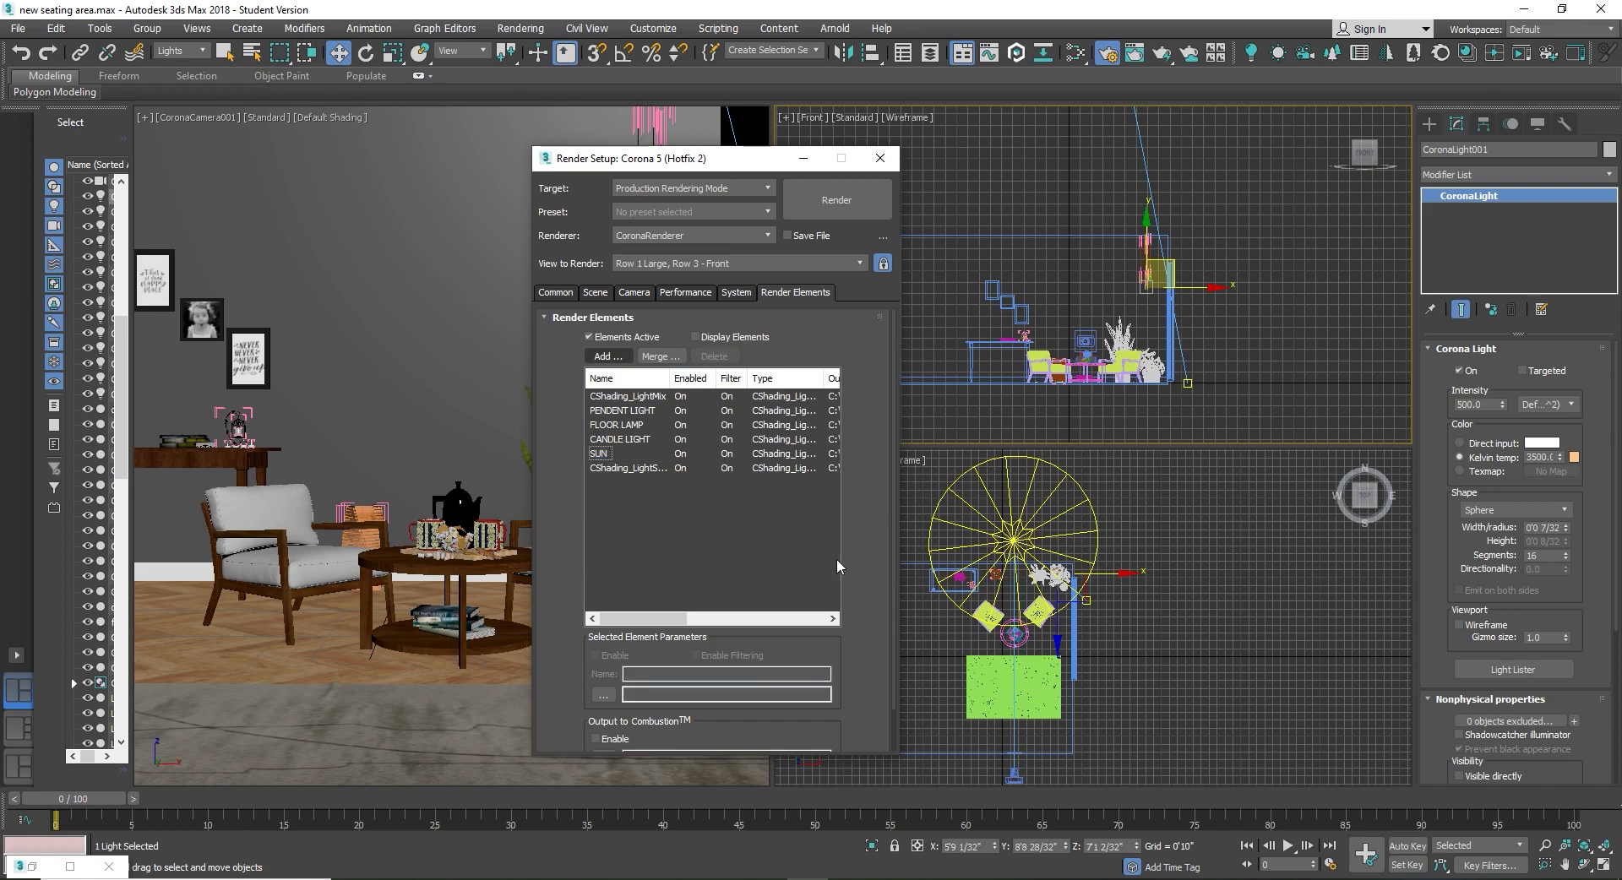
{"action": "left_click", "coordinate": [646, 468]}
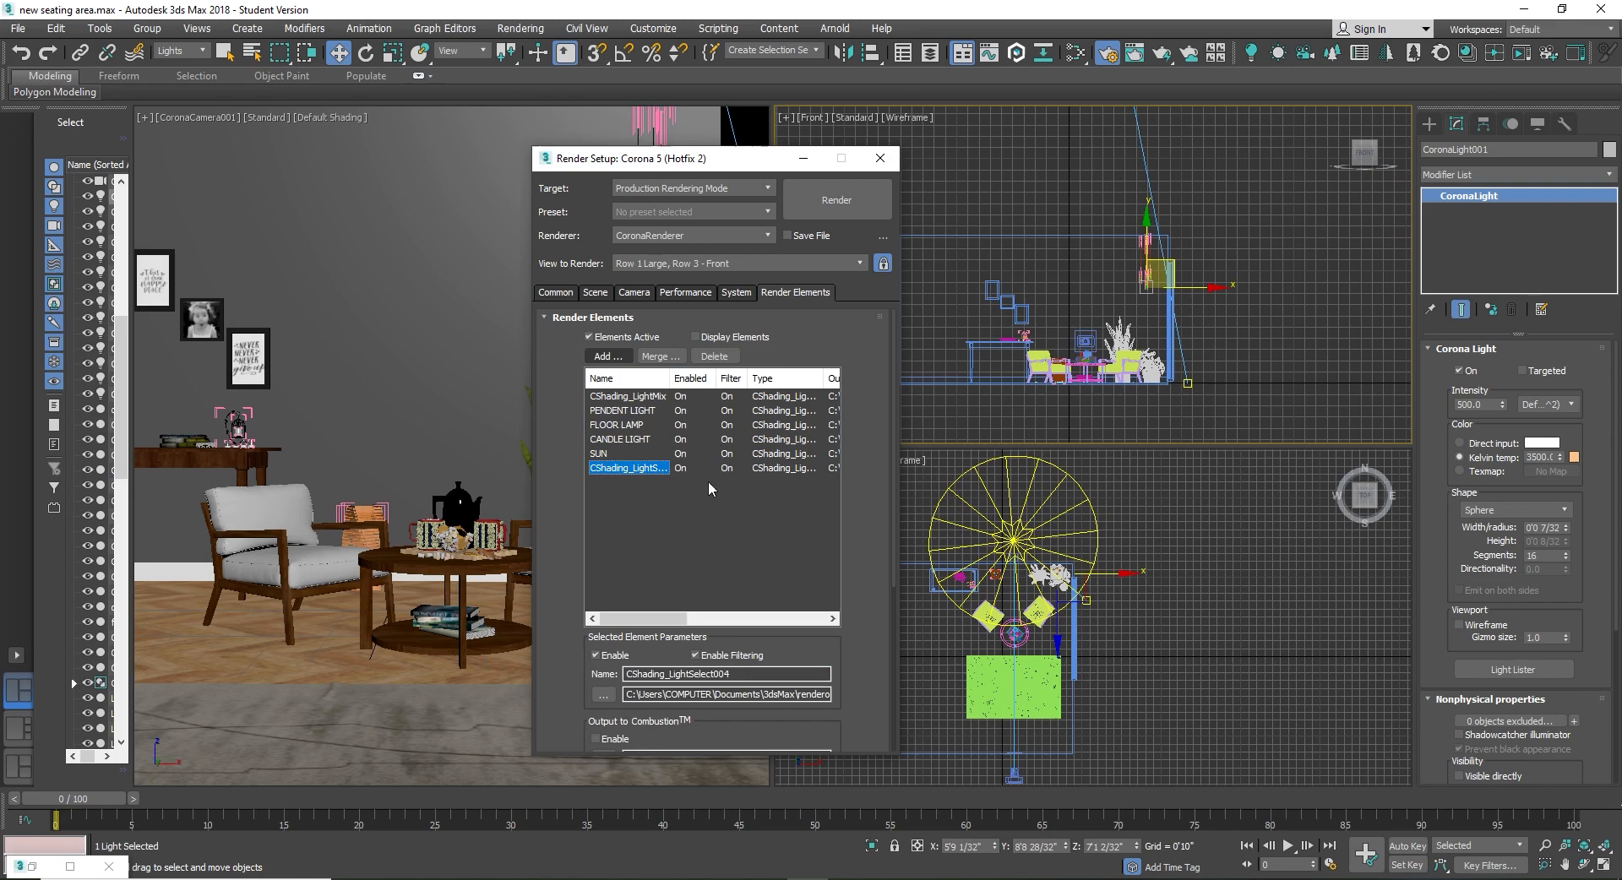
{"action": "left_click", "coordinate": [713, 355]}
Step: Select the four Corona lights in the pendant bulbs and add them to the PENDENT LIGHT element's specific light sources
{"action": "left_click", "coordinate": [623, 410]}
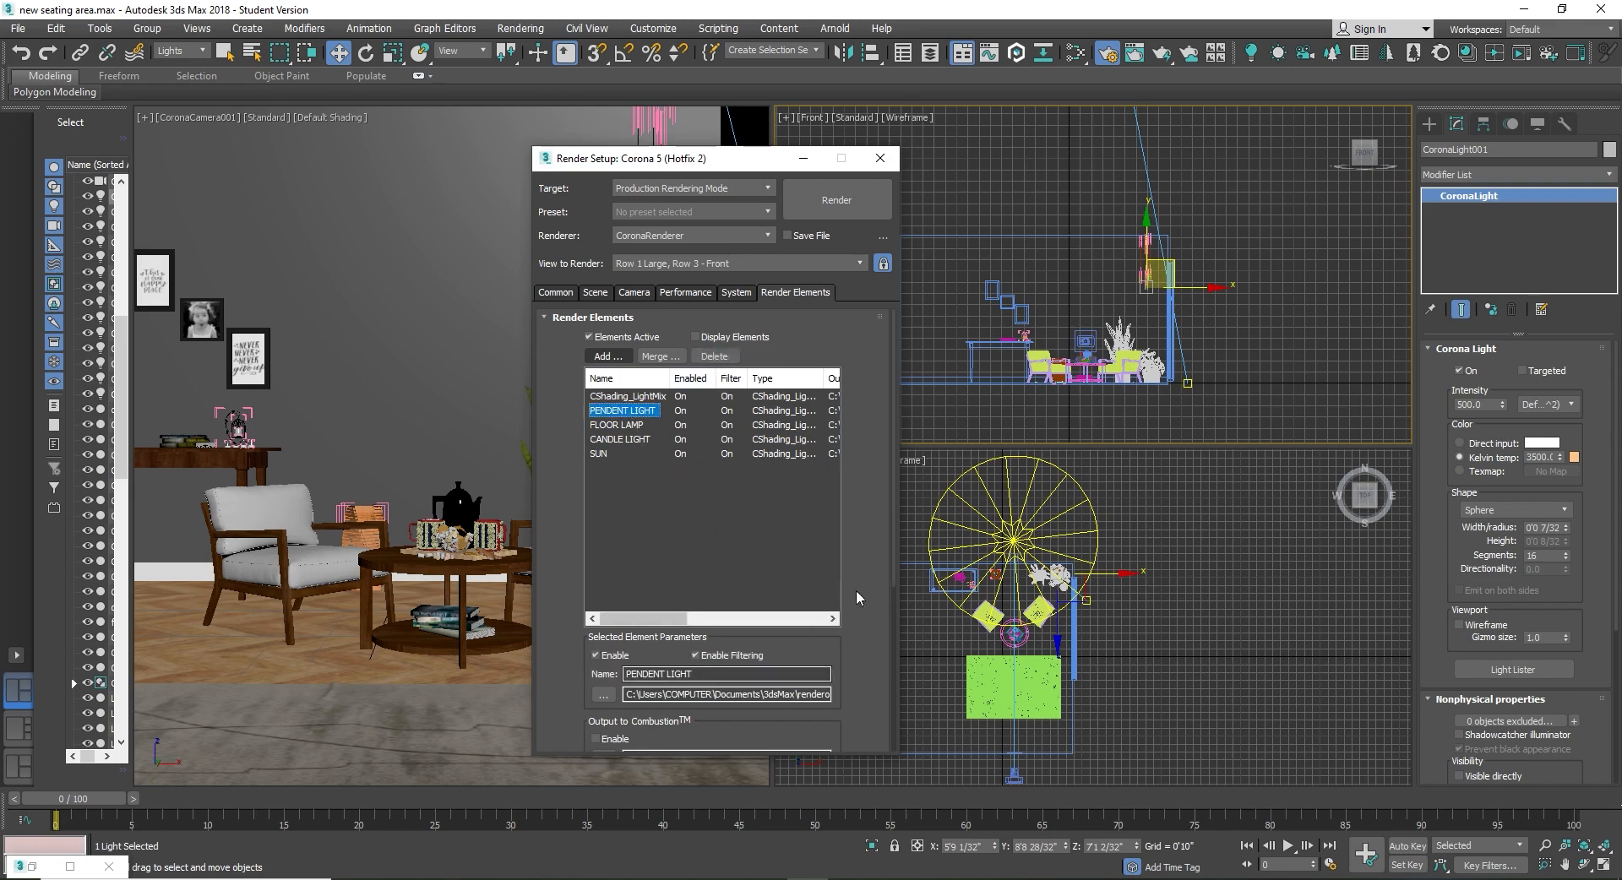
{"action": "scroll", "coordinate": [850, 584], "scroll_direction": "down", "scroll_amount": 3}
{"action": "scroll", "coordinate": [1147, 275], "scroll_direction": "up", "scroll_amount": 5}
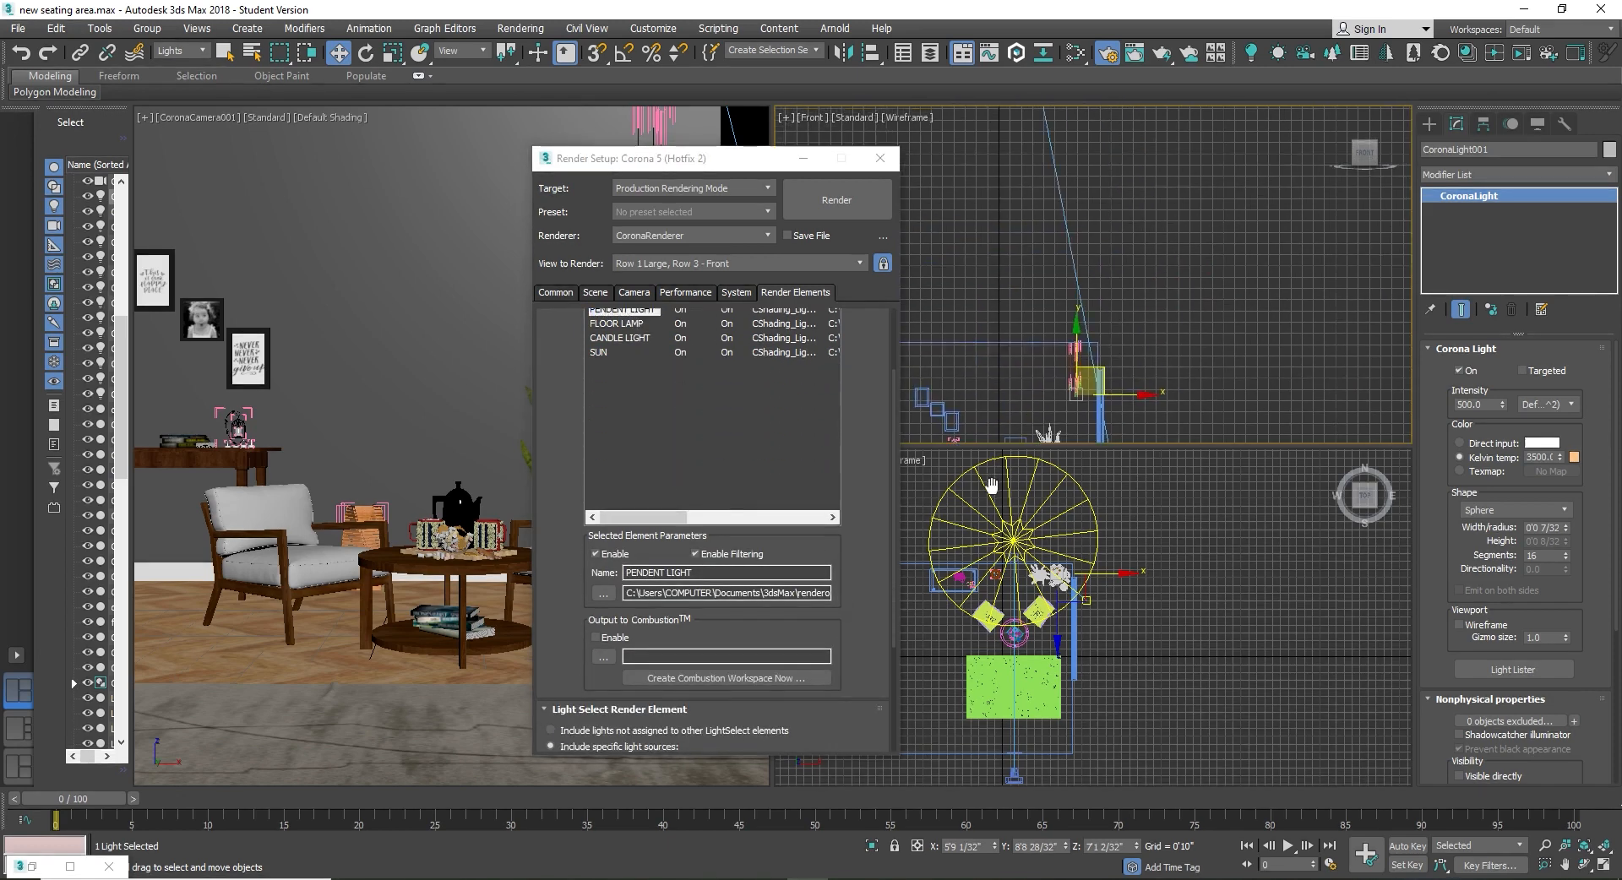
{"action": "scroll", "coordinate": [1061, 399], "scroll_direction": "up", "scroll_amount": 3}
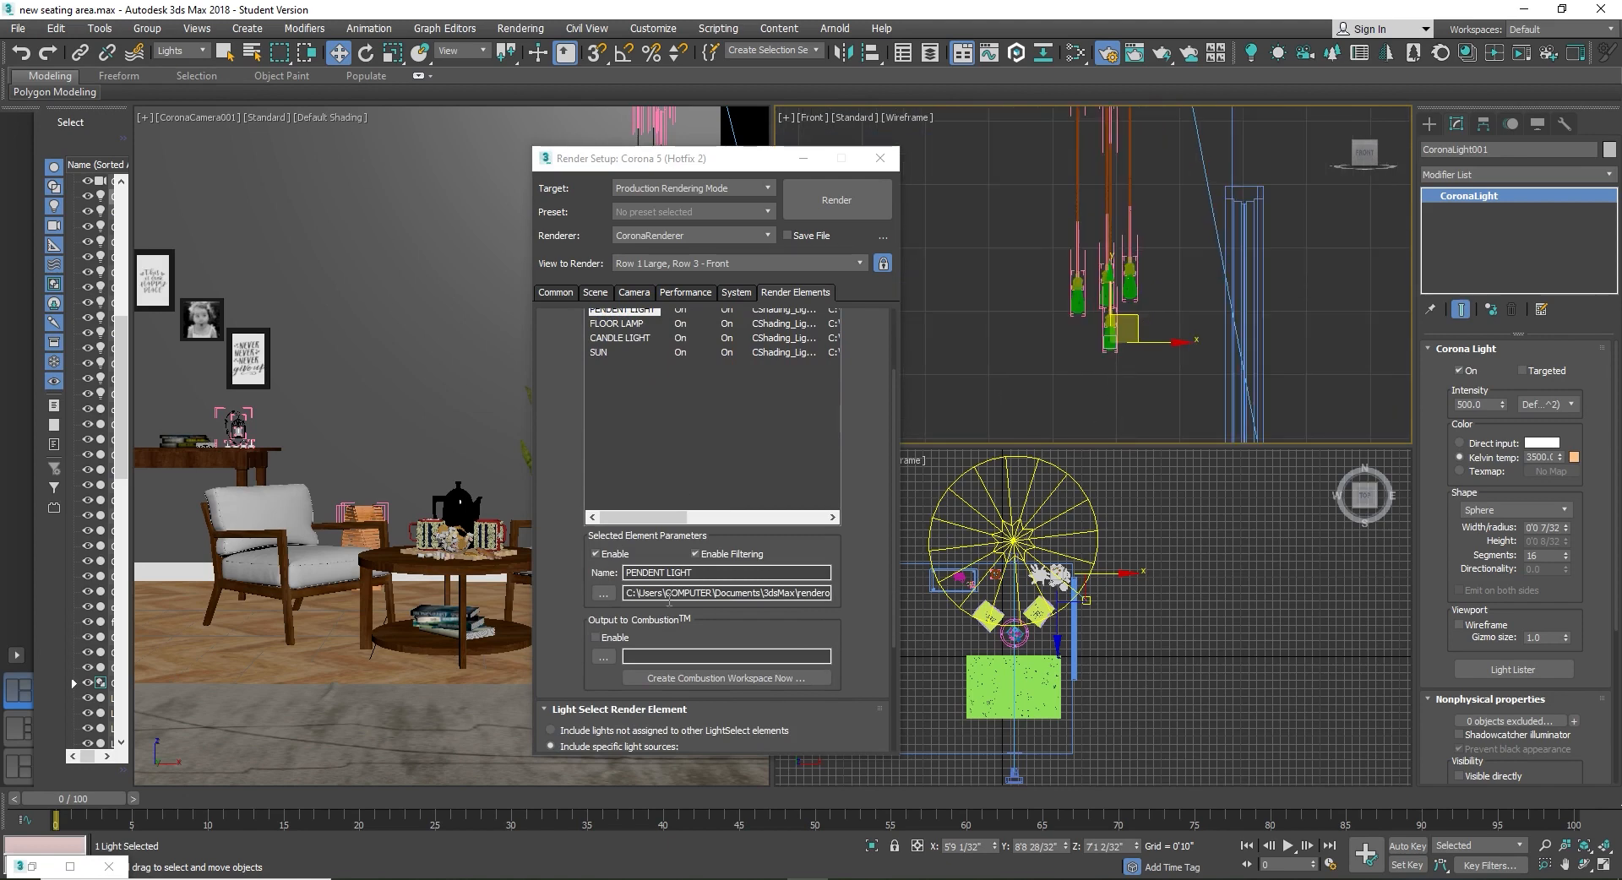
{"action": "scroll", "coordinate": [850, 617], "scroll_direction": "down", "scroll_amount": 5}
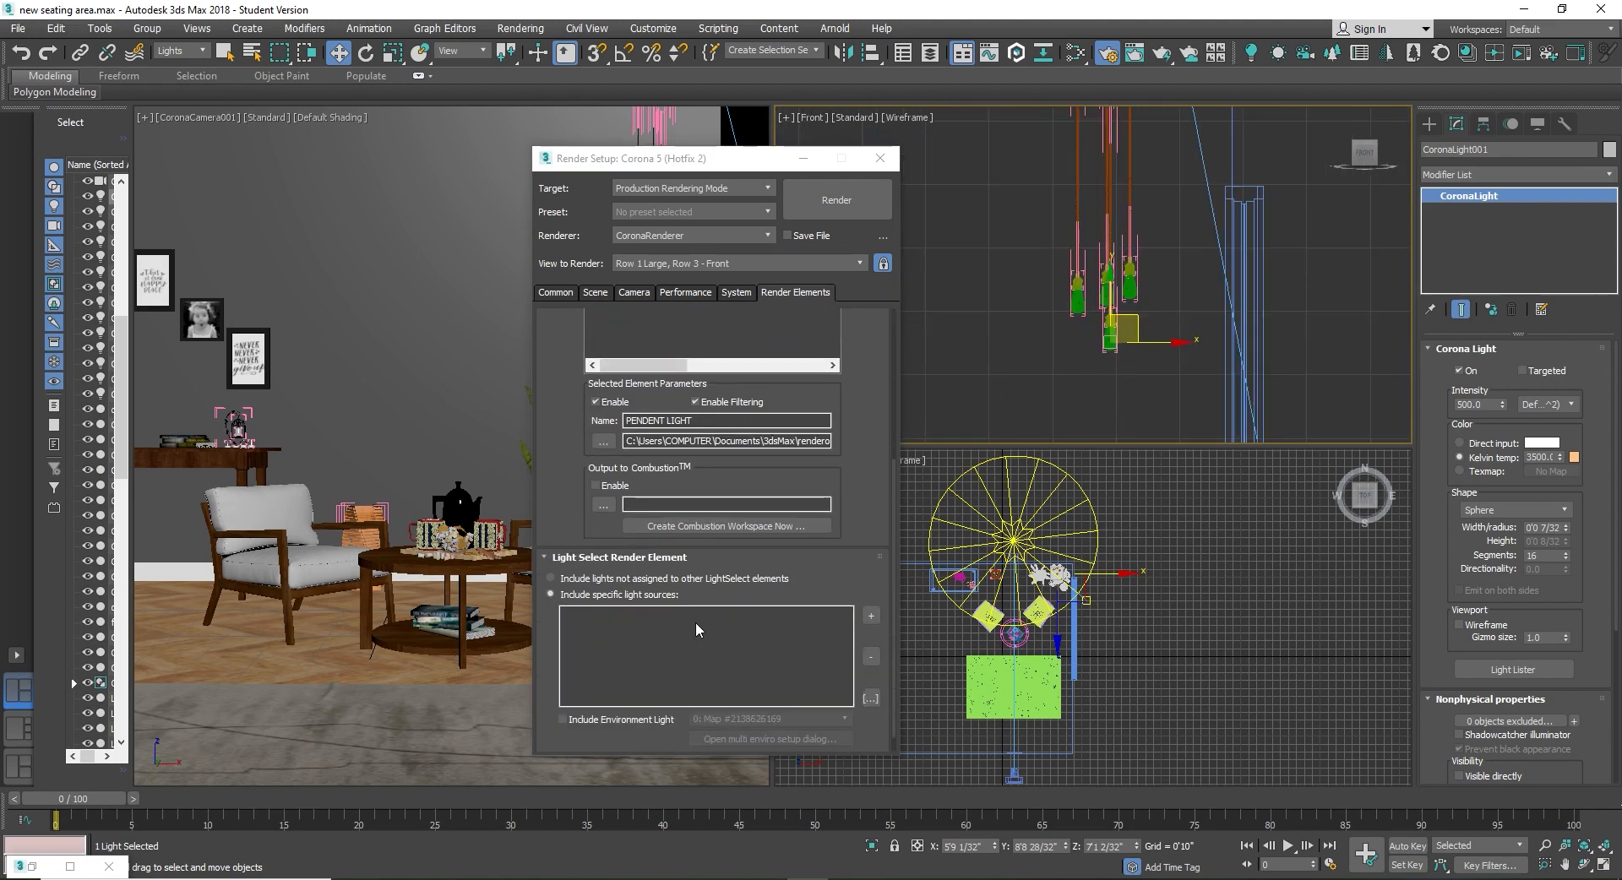
{"action": "left_click_drag", "start_coordinate": [990, 259], "coordinate": [991, 253]}
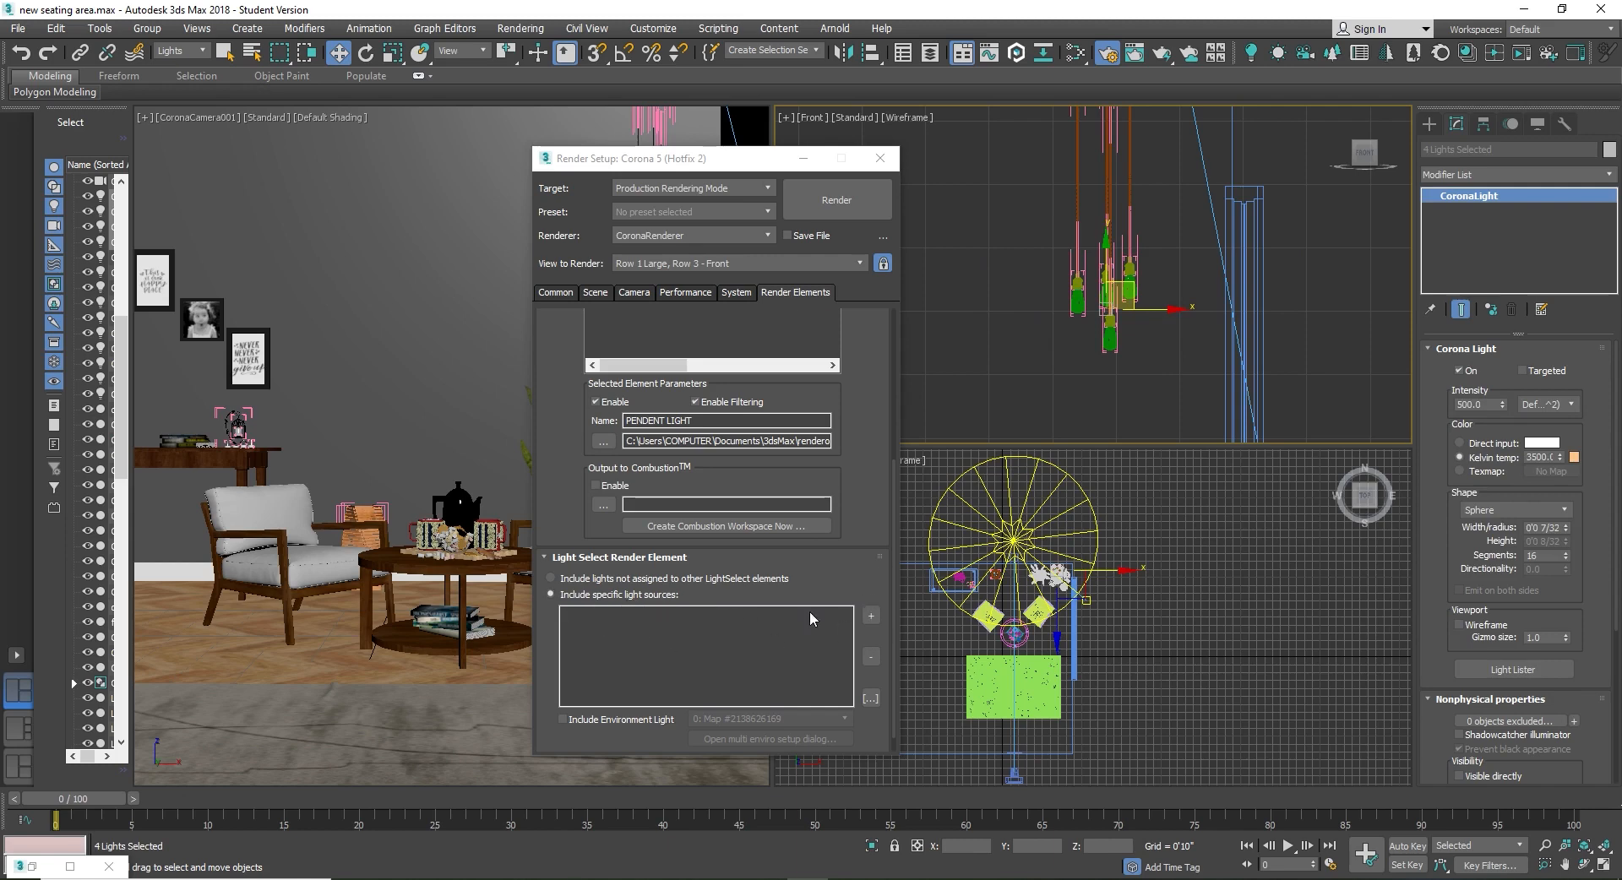
{"action": "left_click", "coordinate": [872, 617]}
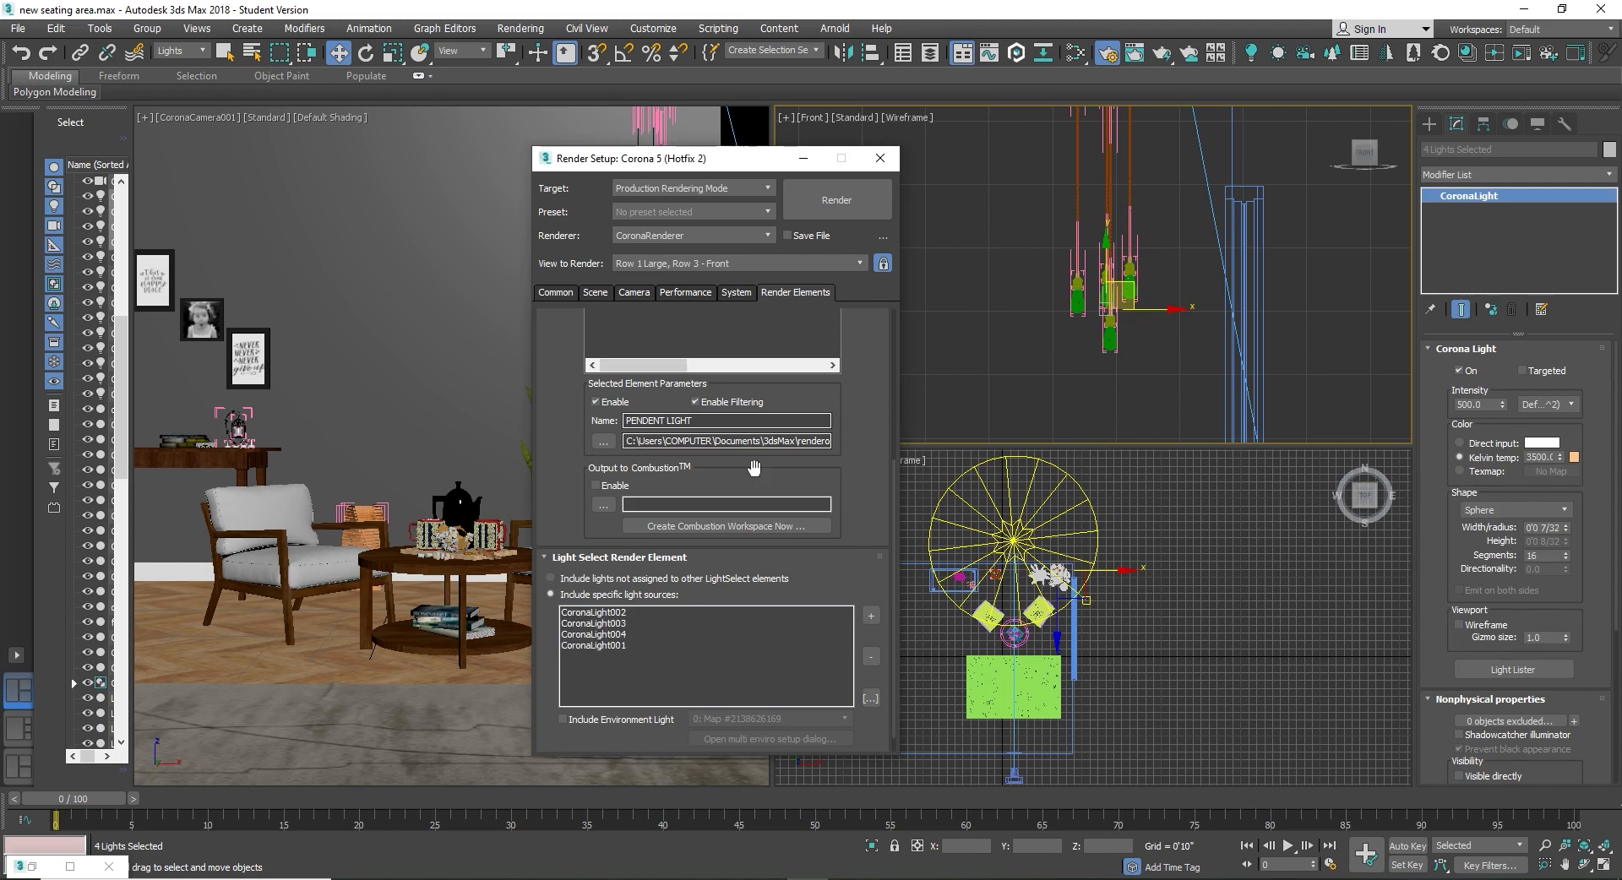
Step: Select the five Corona lights of the floor lamp and add them to the FLOOR LAMP element's specific light sources
{"action": "scroll", "coordinate": [870, 387], "scroll_direction": "up", "scroll_amount": 1}
{"action": "scroll", "coordinate": [870, 384], "scroll_direction": "up", "scroll_amount": 5}
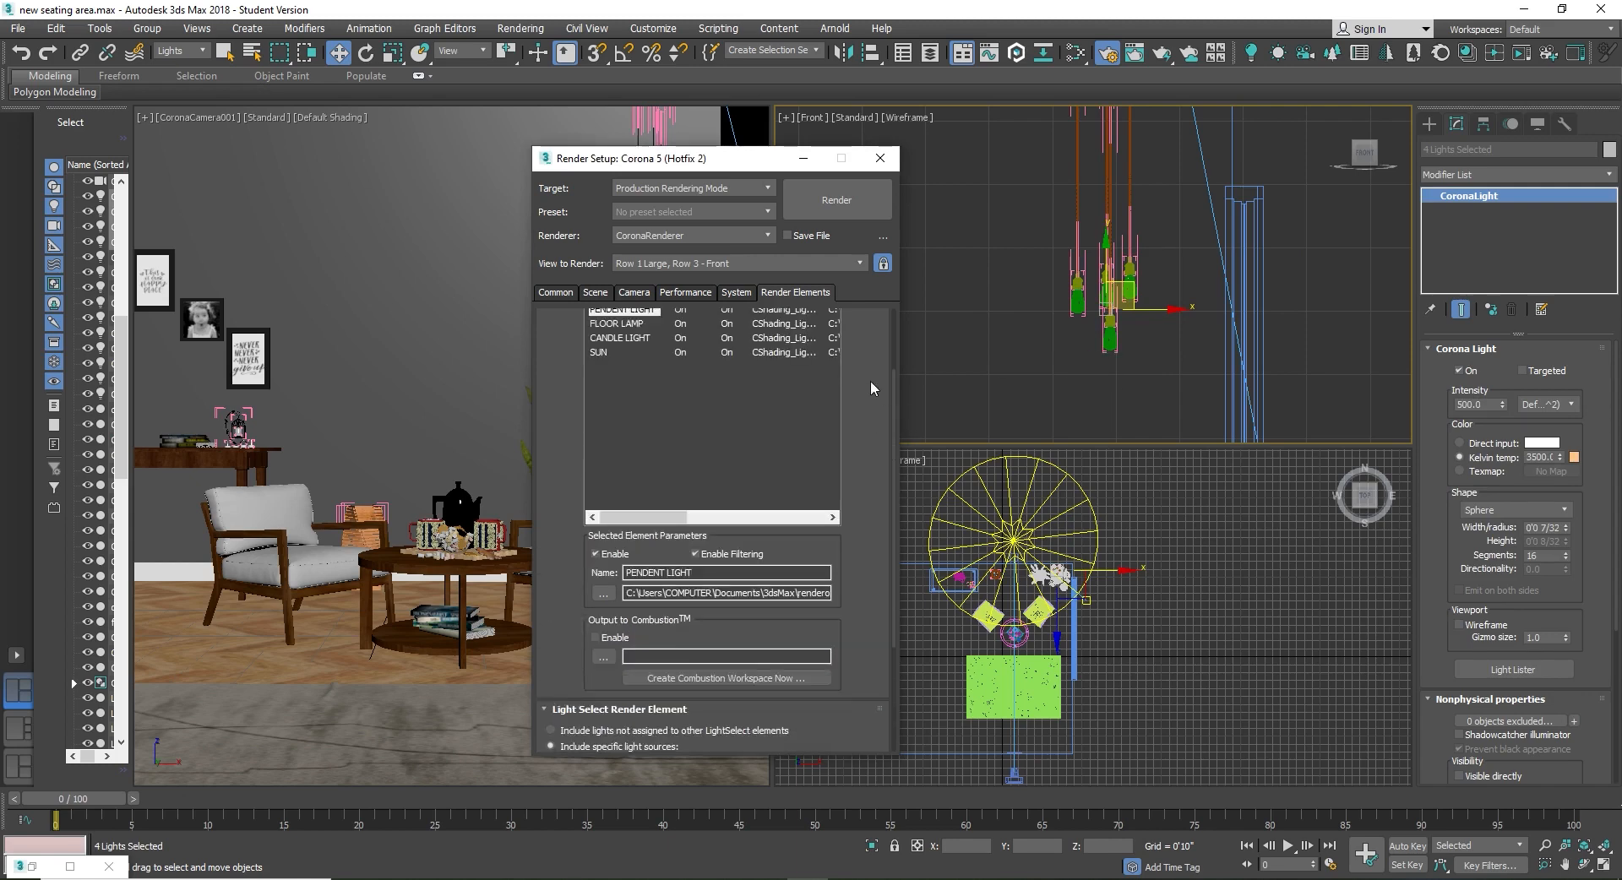
{"action": "left_click", "coordinate": [616, 399]}
{"action": "scroll", "coordinate": [1082, 348], "scroll_direction": "down", "scroll_amount": 6}
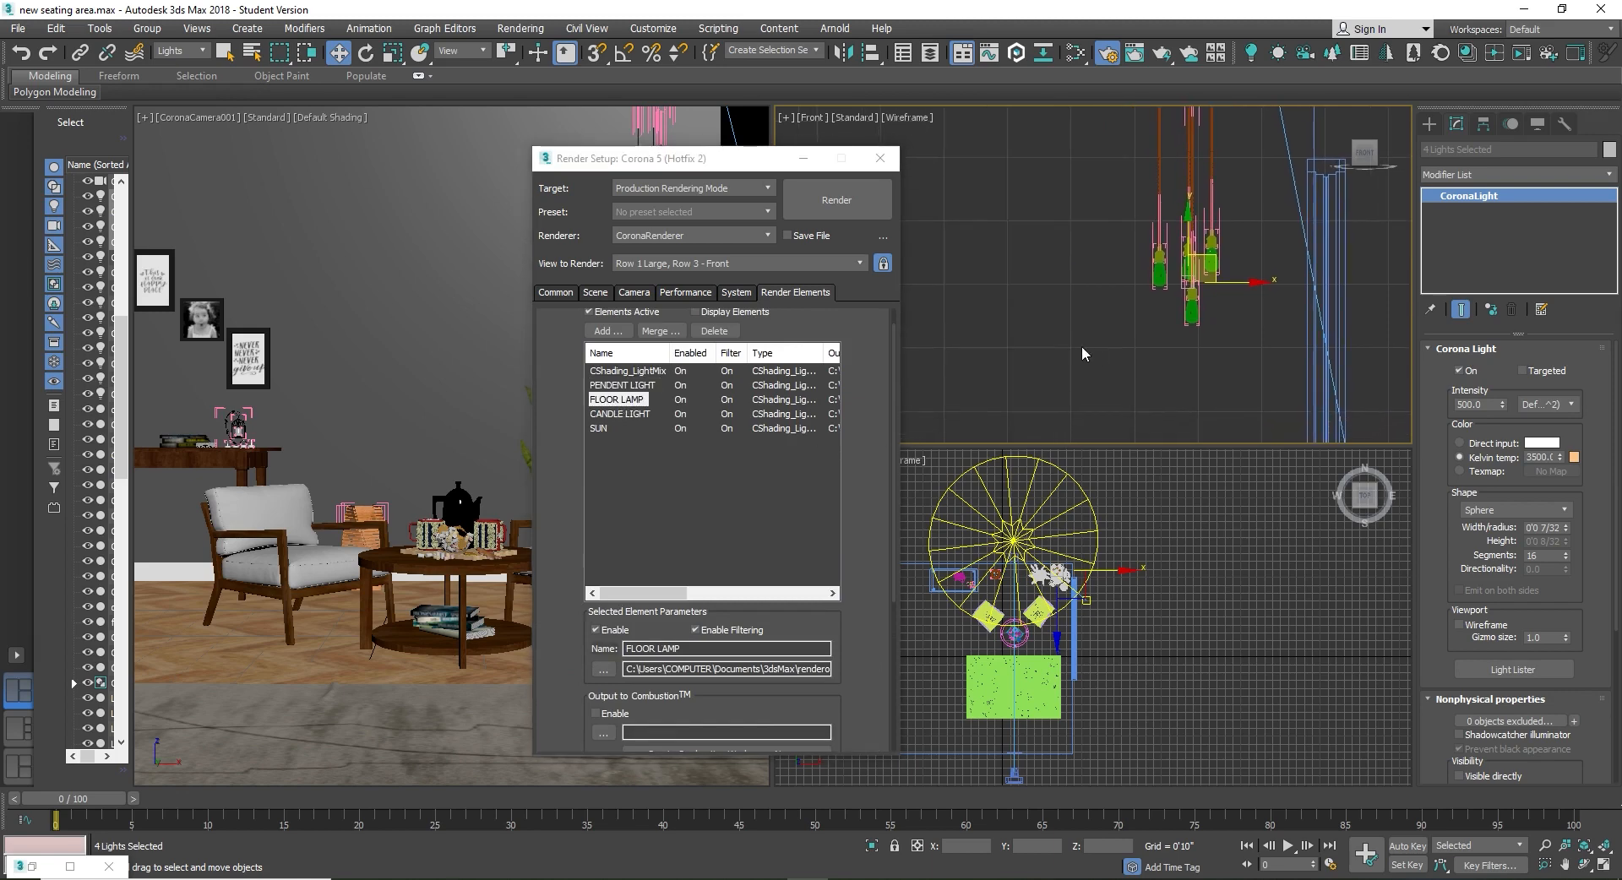
{"action": "scroll", "coordinate": [1088, 362], "scroll_direction": "up", "scroll_amount": 5}
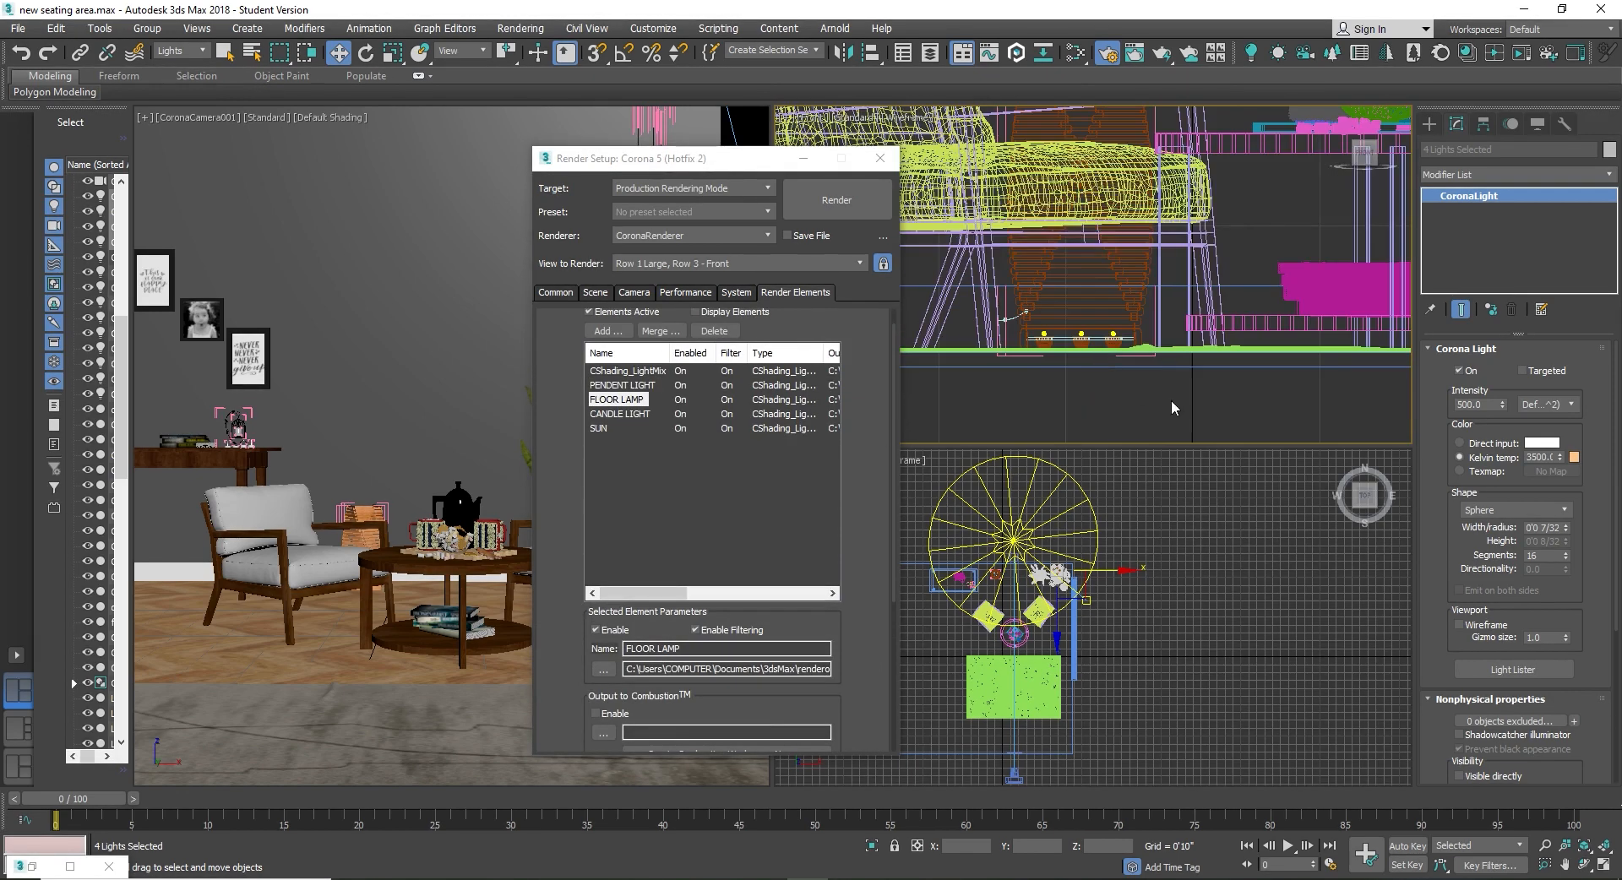
{"action": "left_click_drag", "start_coordinate": [987, 297], "coordinate": [987, 299]}
{"action": "scroll", "coordinate": [853, 577], "scroll_direction": "down", "scroll_amount": 3}
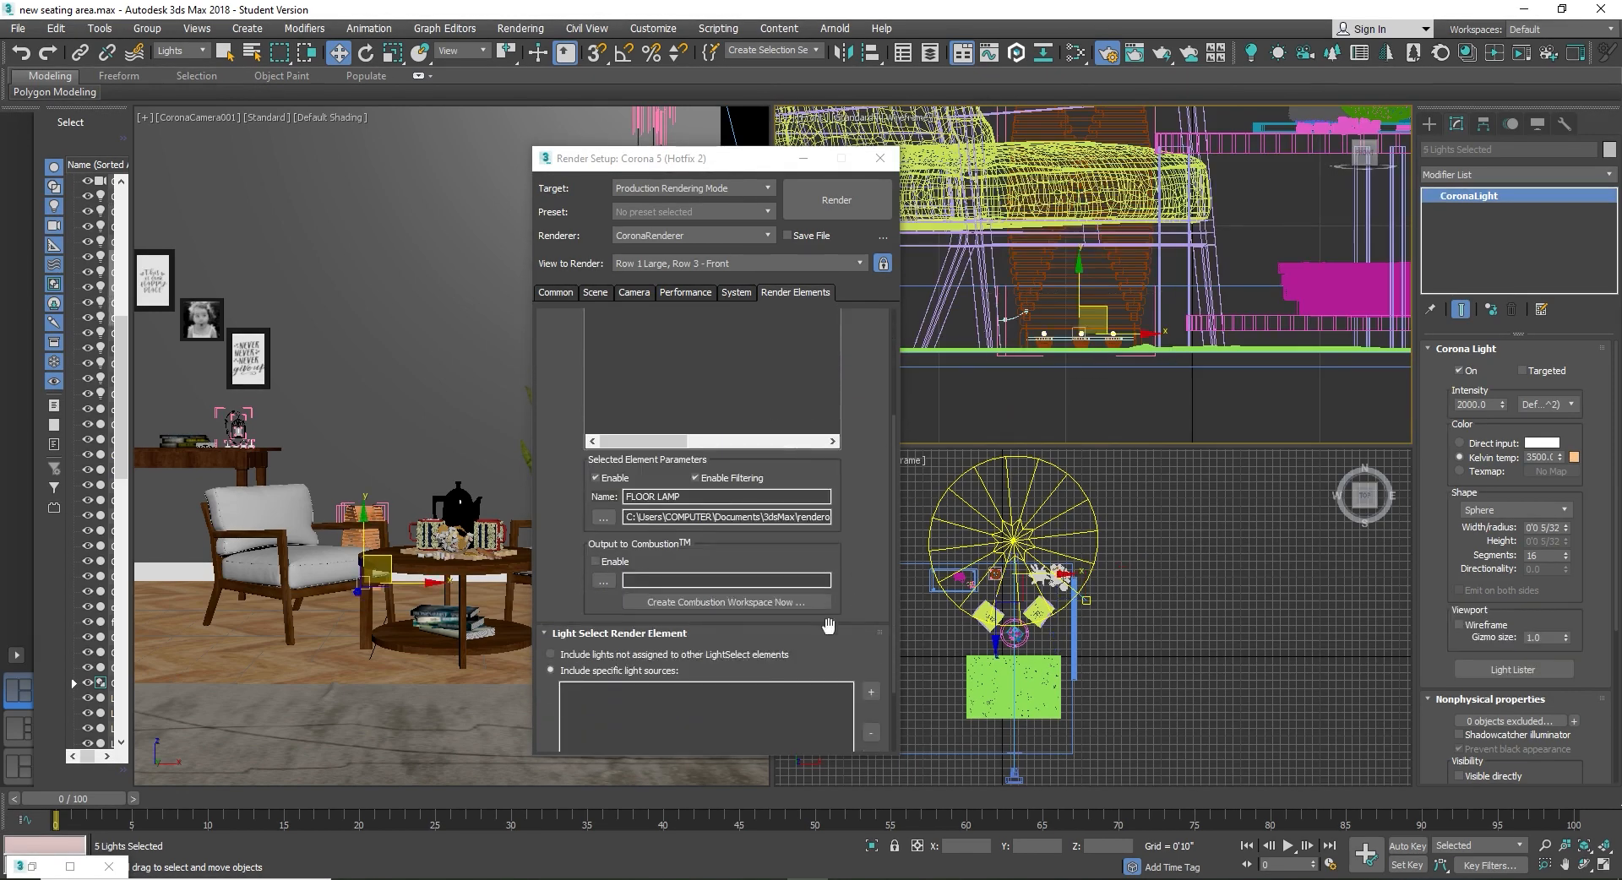
{"action": "left_click", "coordinate": [870, 692]}
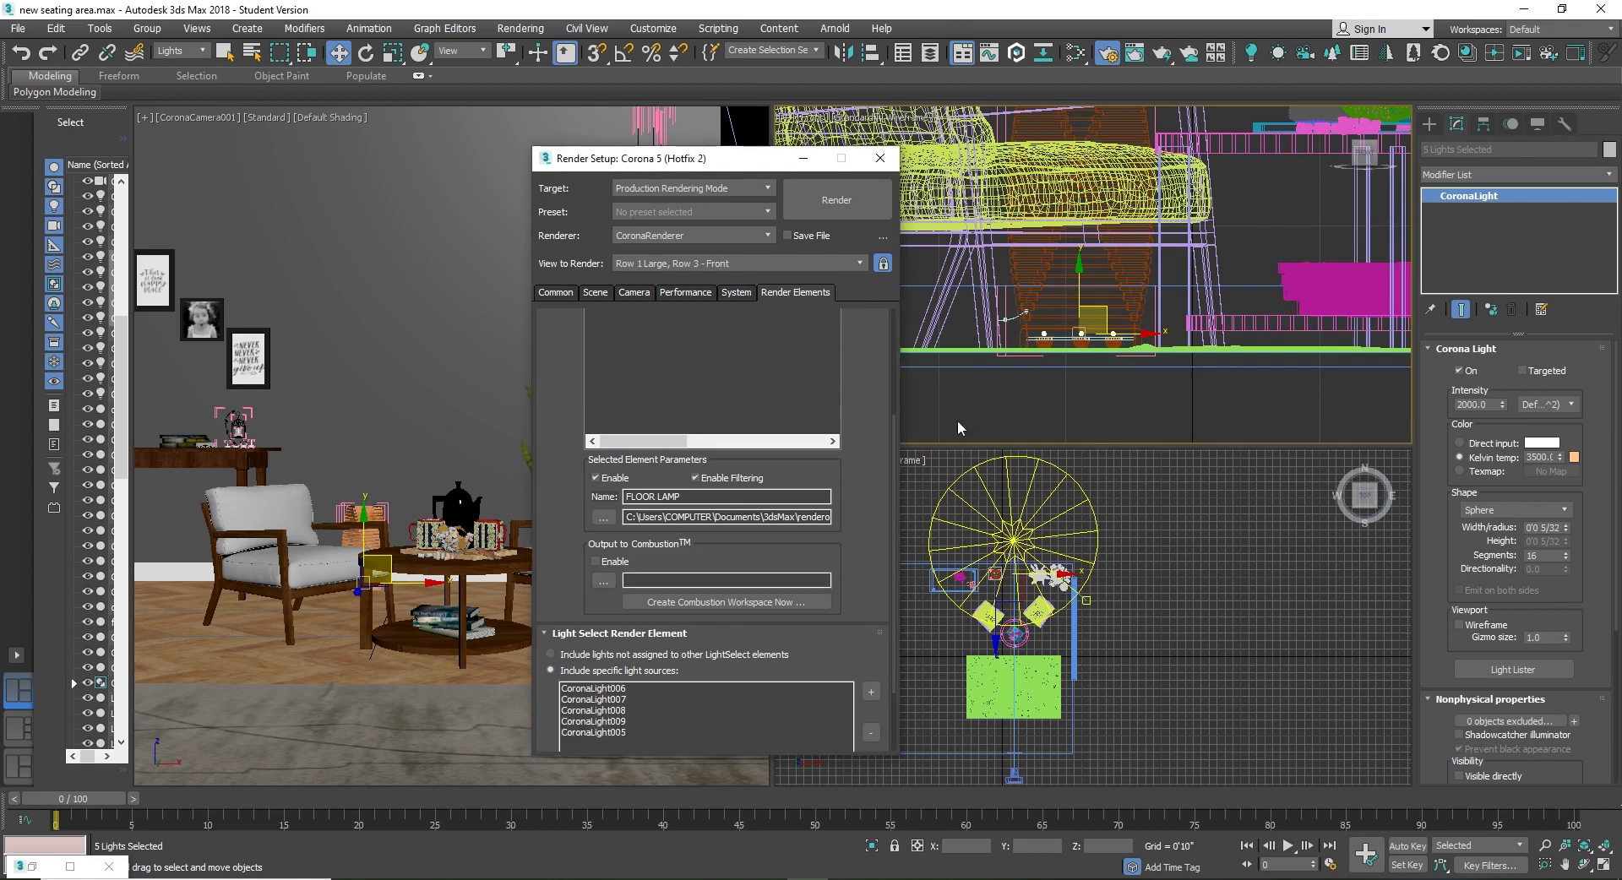
Step: Select the three candle lights on the side table and add them to the CANDLE LIGHT element's specific light sources
{"action": "scroll", "coordinate": [979, 325], "scroll_direction": "down", "scroll_amount": 6}
{"action": "scroll", "coordinate": [1058, 320], "scroll_direction": "up", "scroll_amount": 4}
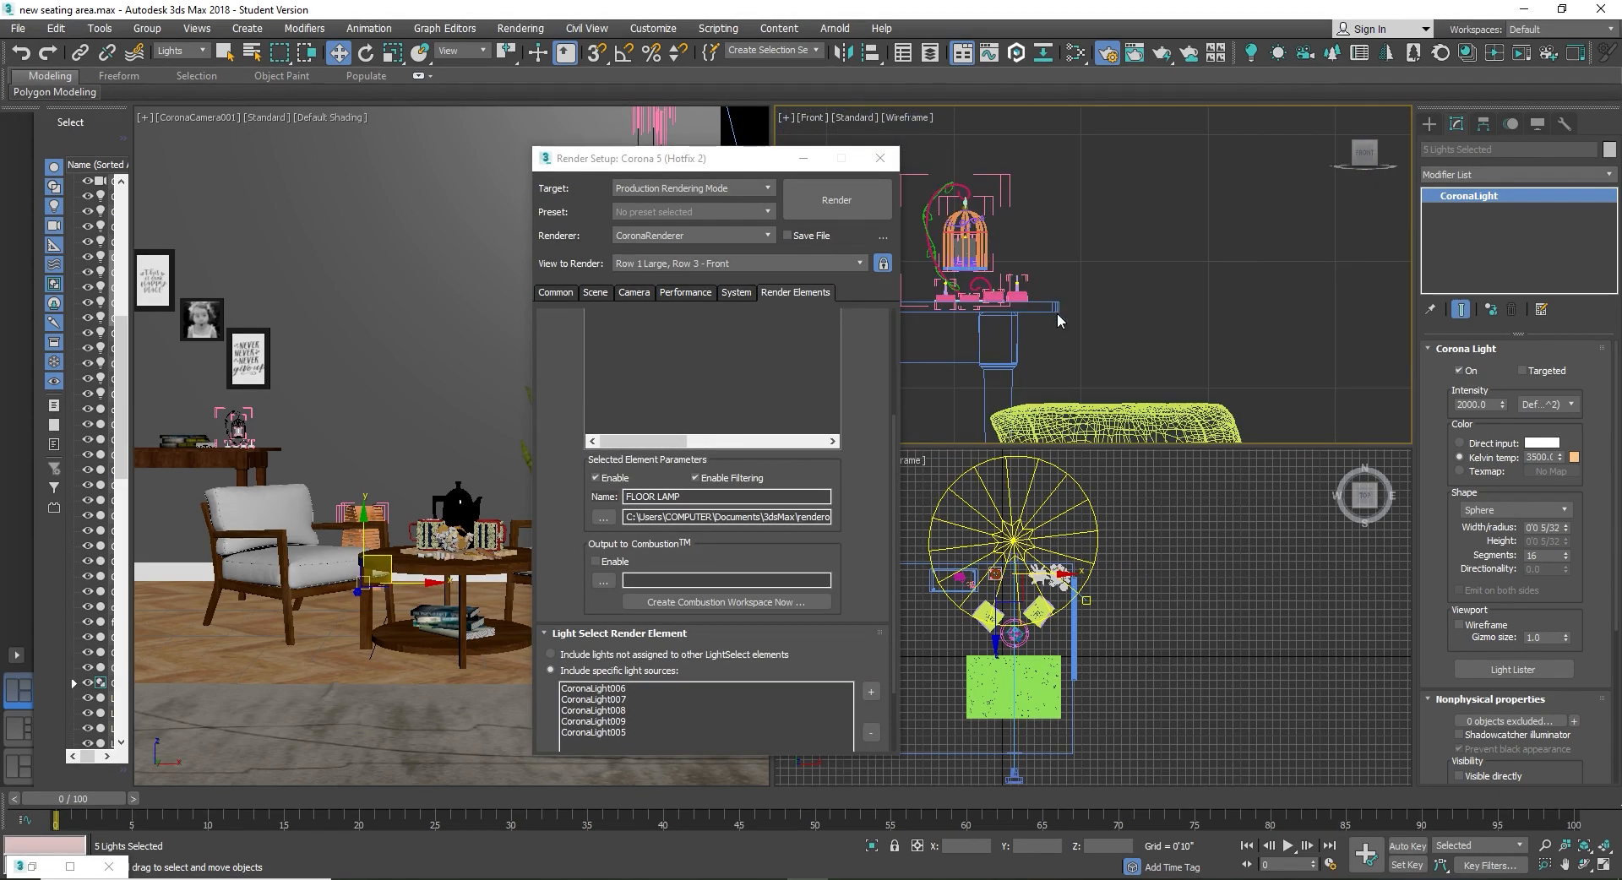
{"action": "scroll", "coordinate": [1080, 313], "scroll_direction": "down", "scroll_amount": 2}
{"action": "middle_click_drag", "start_coordinate": [1079, 312], "coordinate": [1166, 363]}
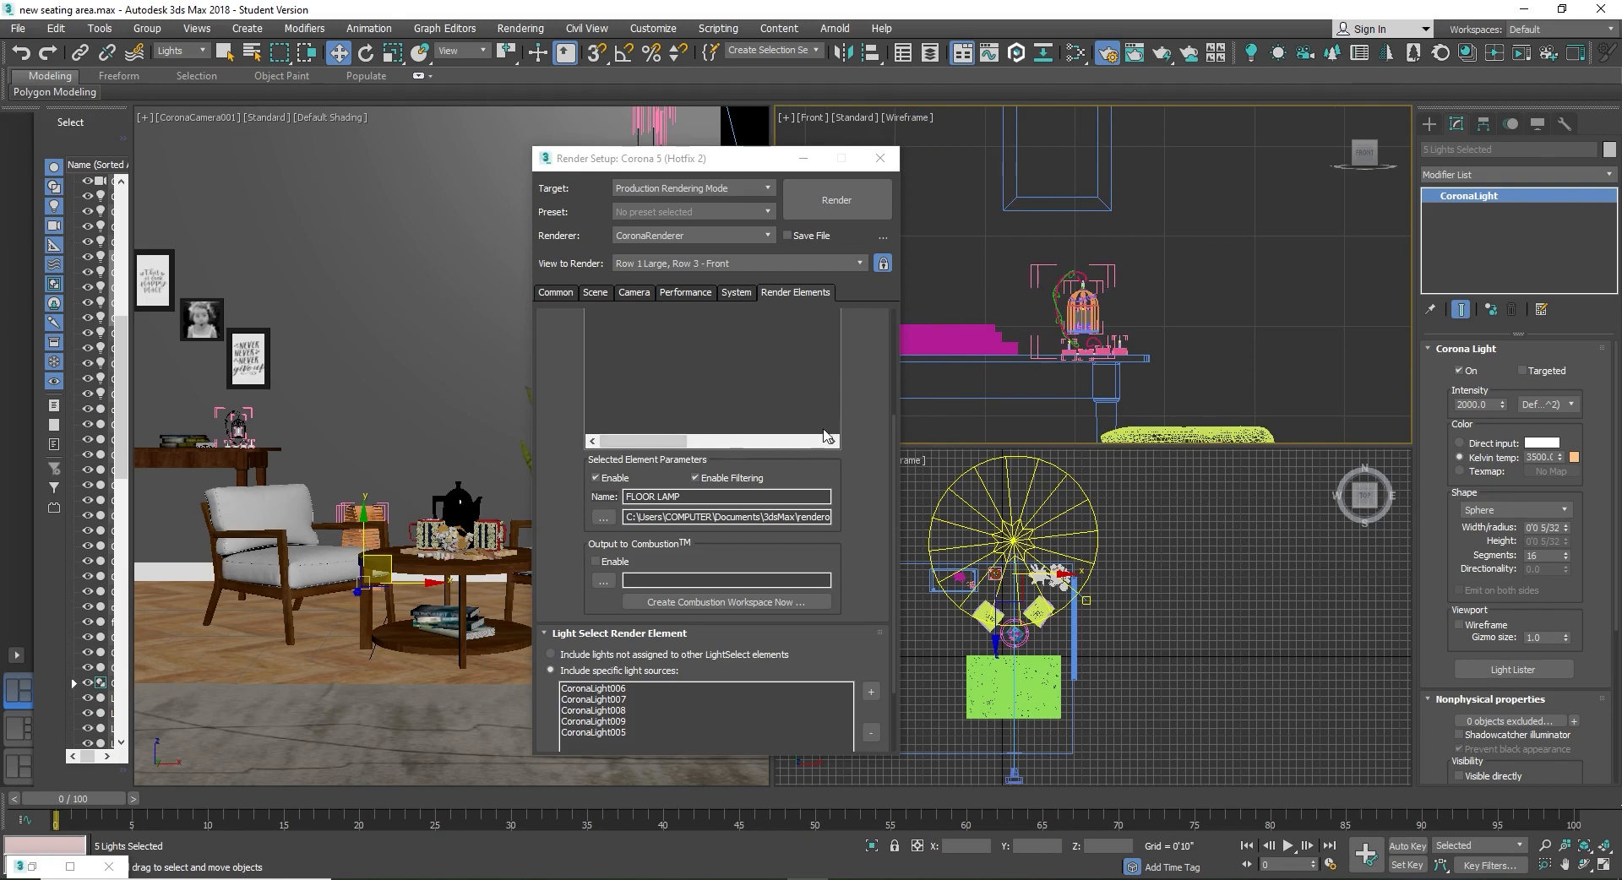
{"action": "left_click_drag", "start_coordinate": [894, 431], "coordinate": [891, 347]}
{"action": "left_click", "coordinate": [608, 395]}
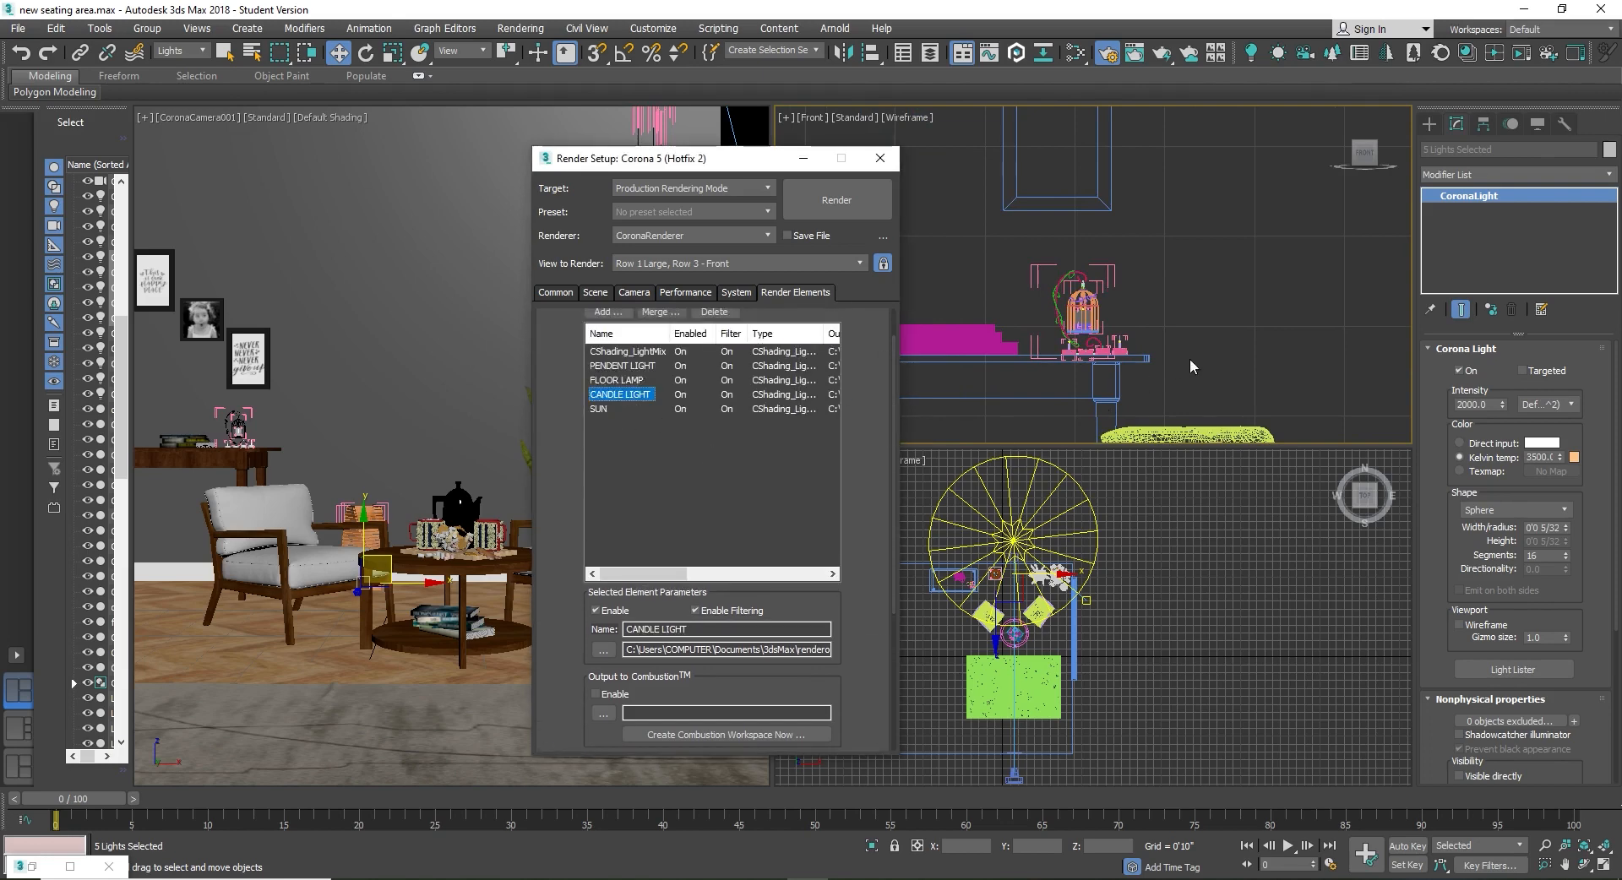
{"action": "left_click_drag", "start_coordinate": [1215, 214], "coordinate": [1041, 357]}
{"action": "left_click_drag", "start_coordinate": [985, 467], "coordinate": [985, 467]}
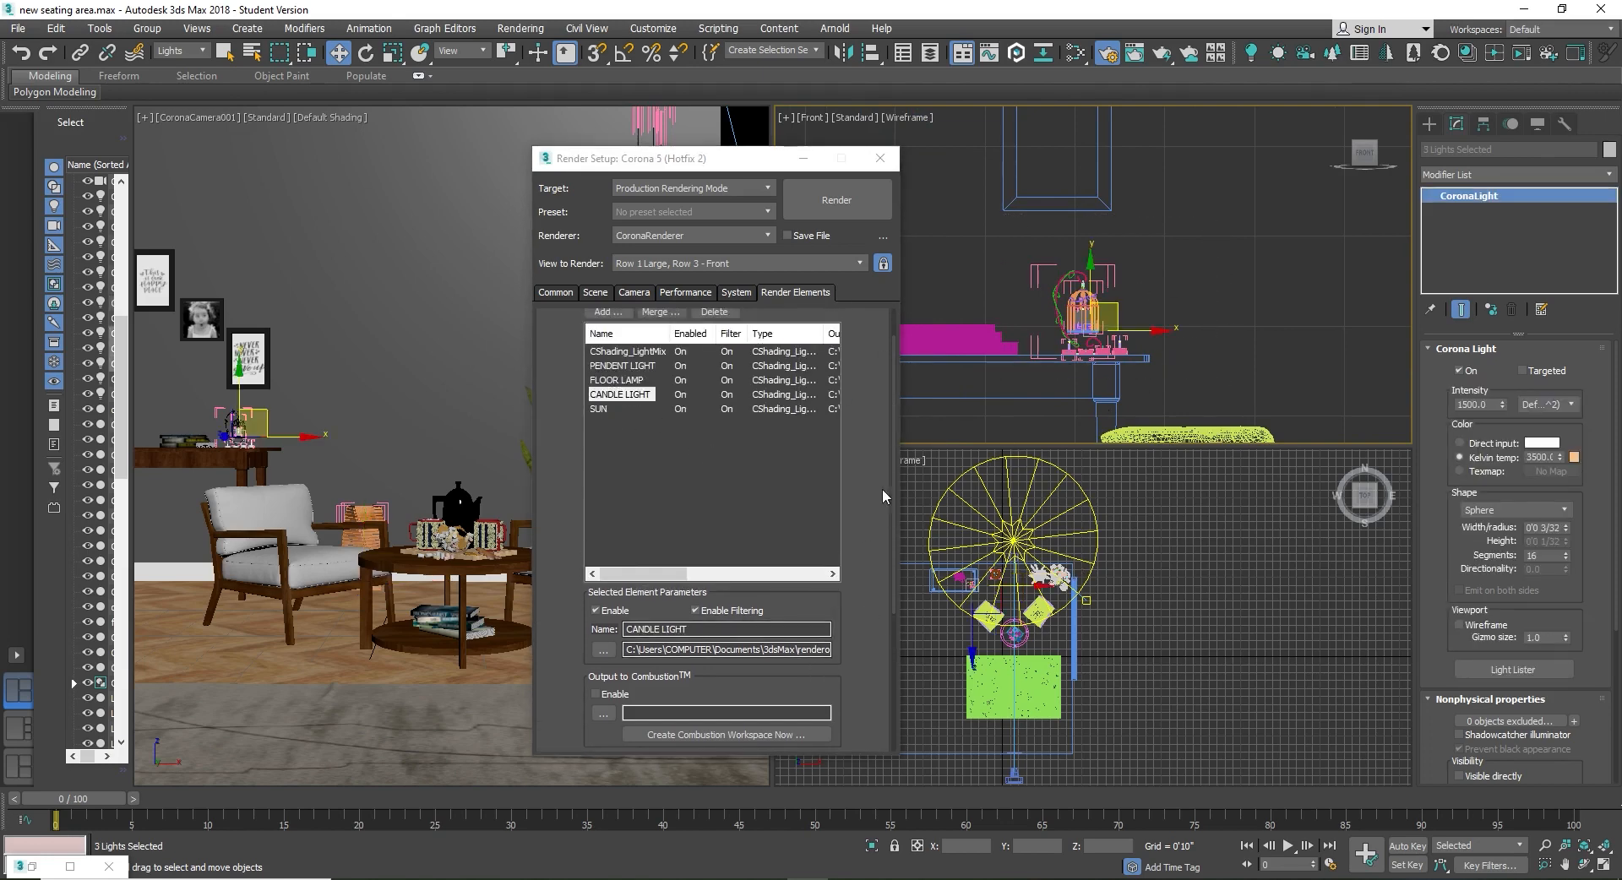
{"action": "scroll", "coordinate": [892, 483], "scroll_direction": "down", "scroll_amount": 3}
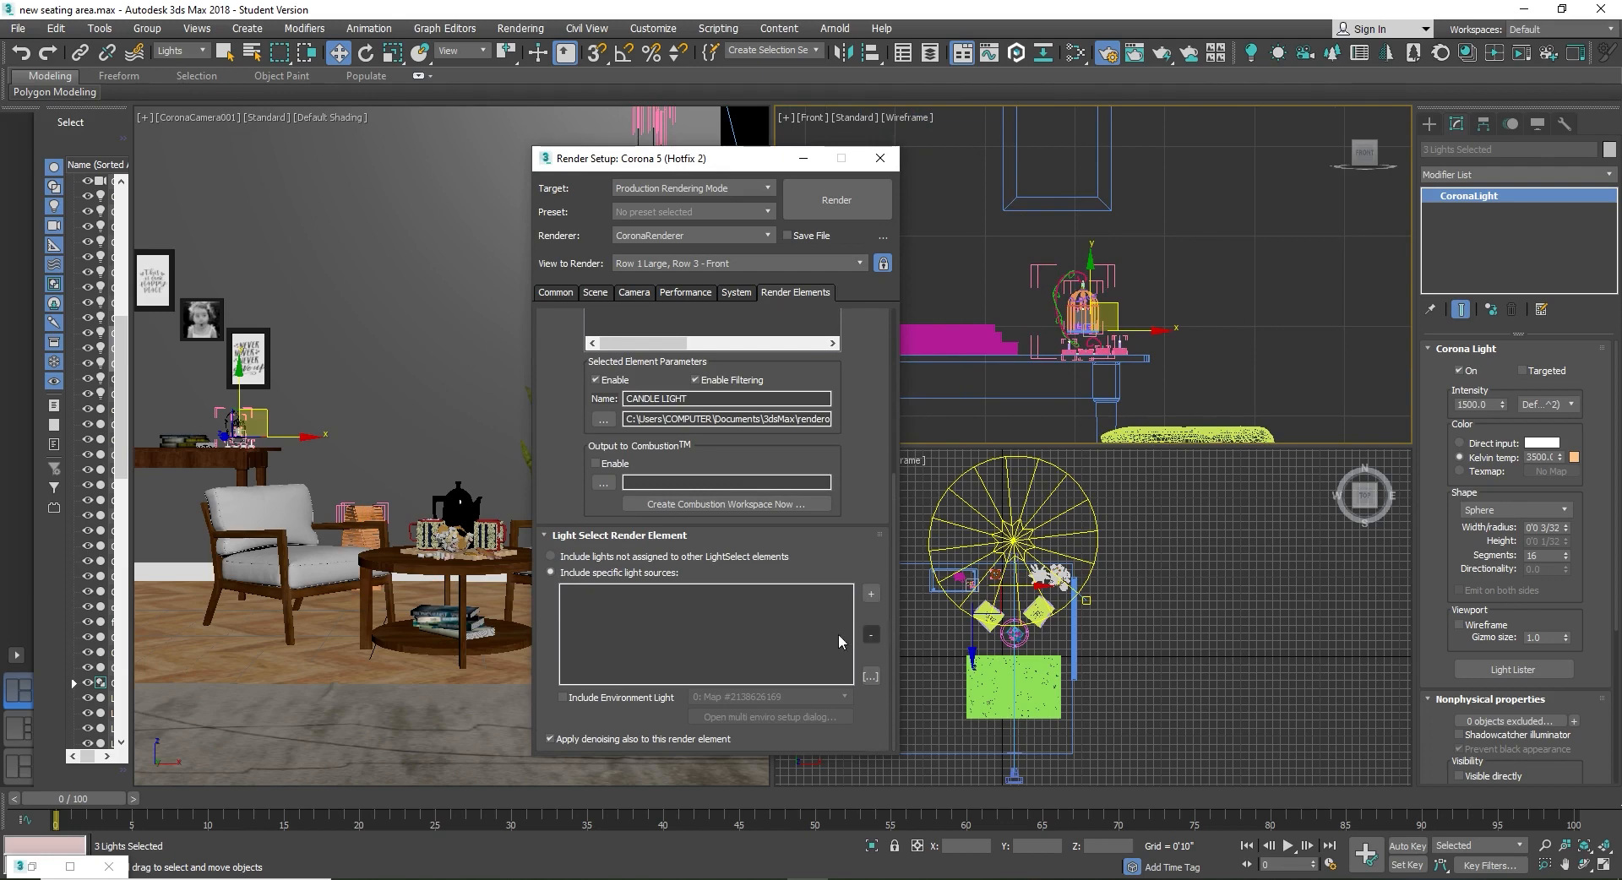
{"action": "left_click", "coordinate": [870, 595]}
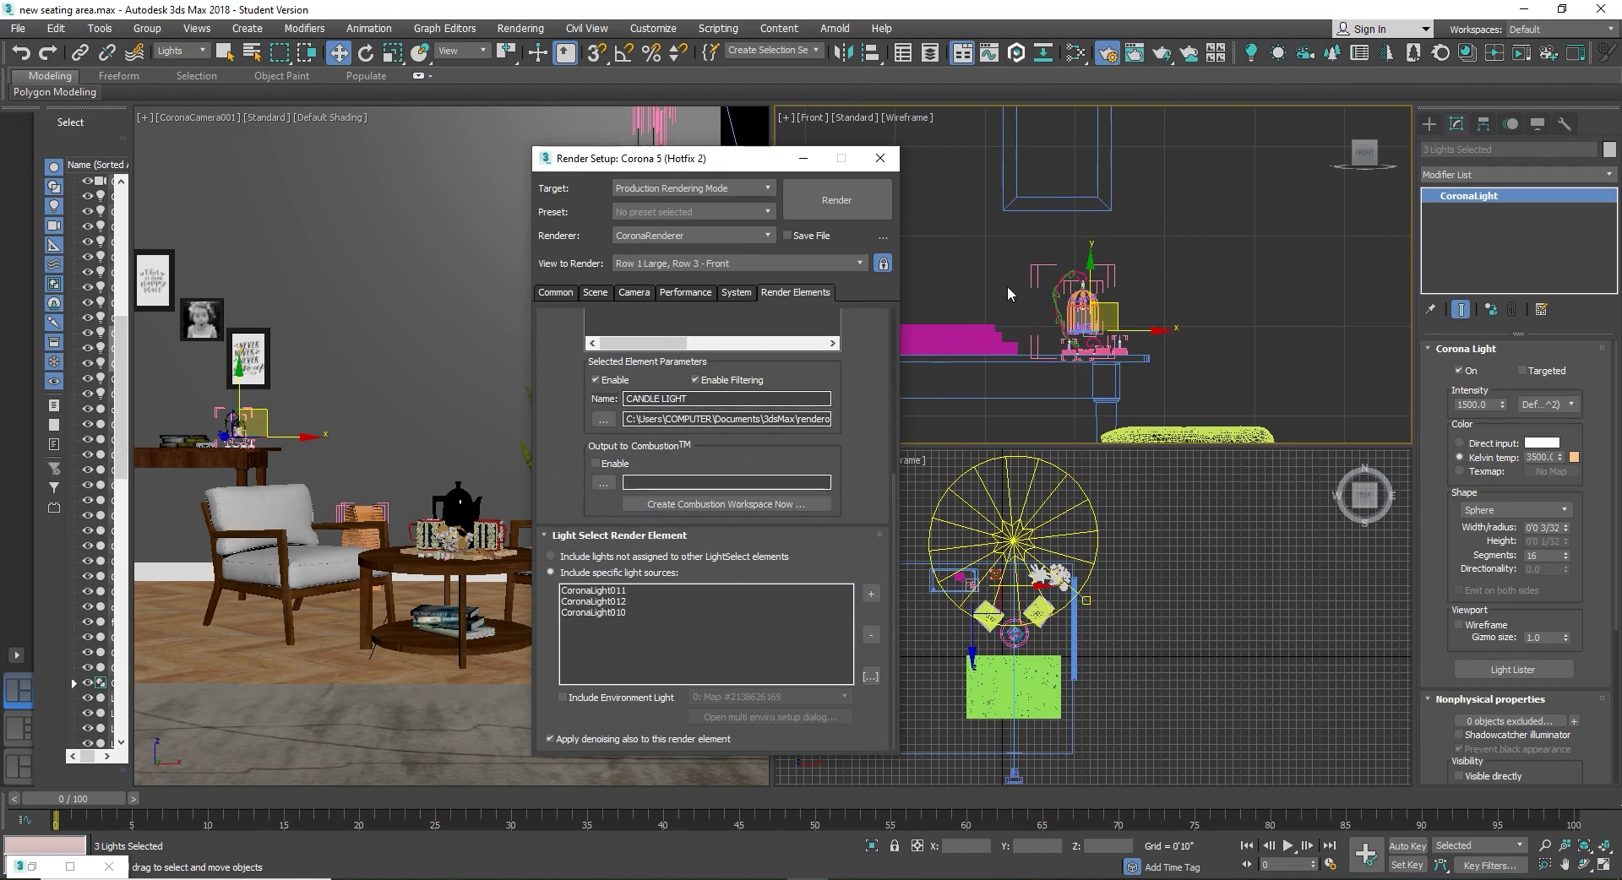
Step: Select the Corona sun in the front view and add it to the SUN element's specific light sources
{"action": "scroll", "coordinate": [1013, 311], "scroll_direction": "down", "scroll_amount": 3}
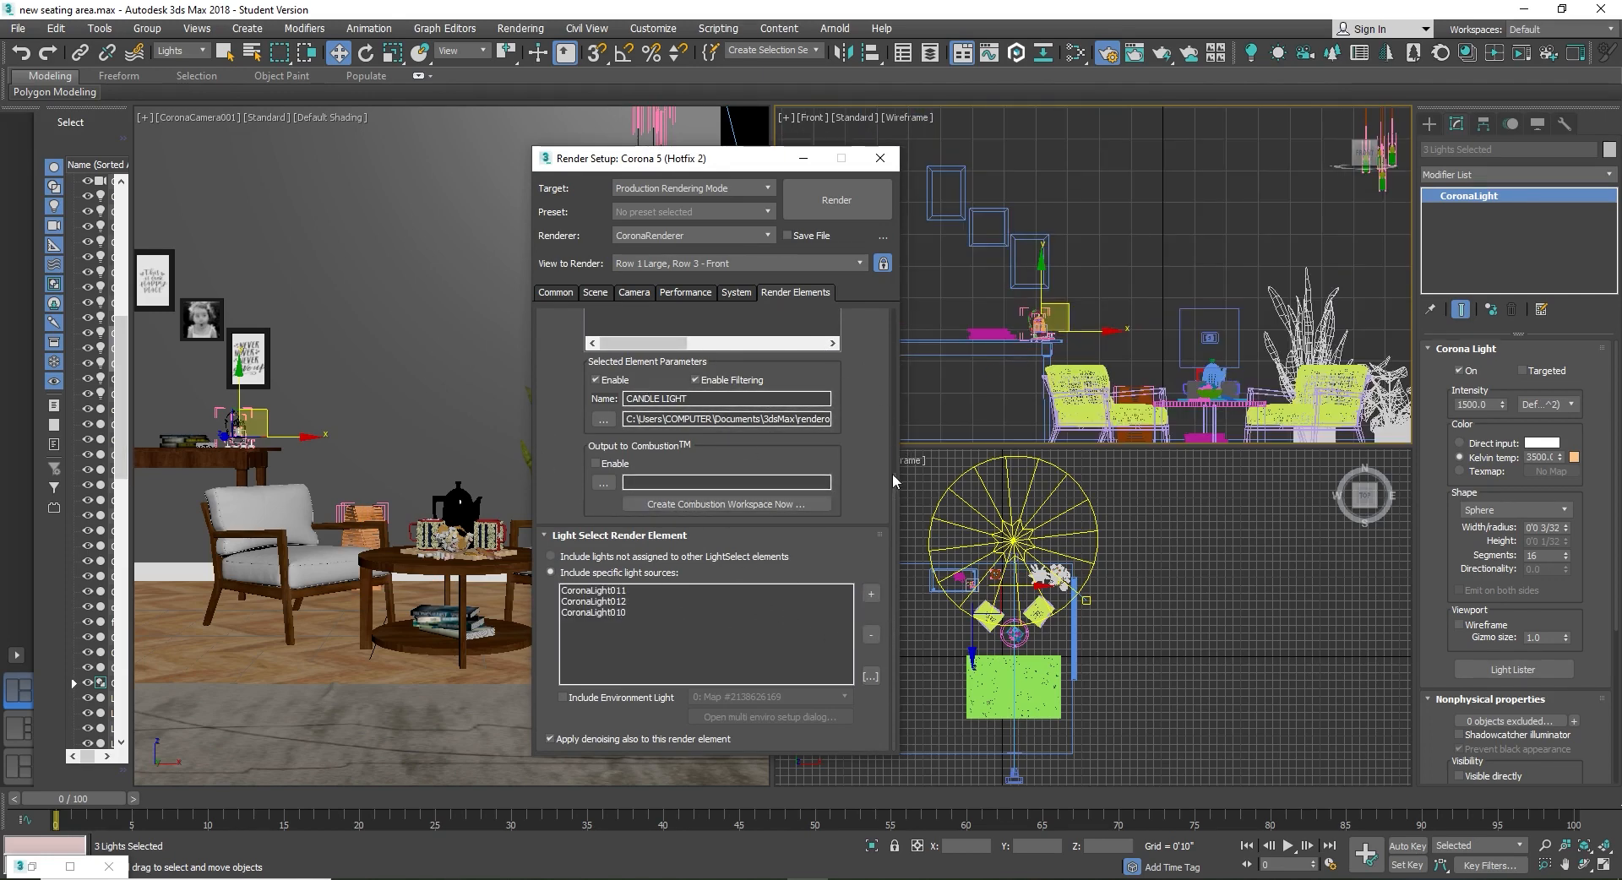
{"action": "scroll", "coordinate": [892, 473], "scroll_direction": "up", "scroll_amount": 3}
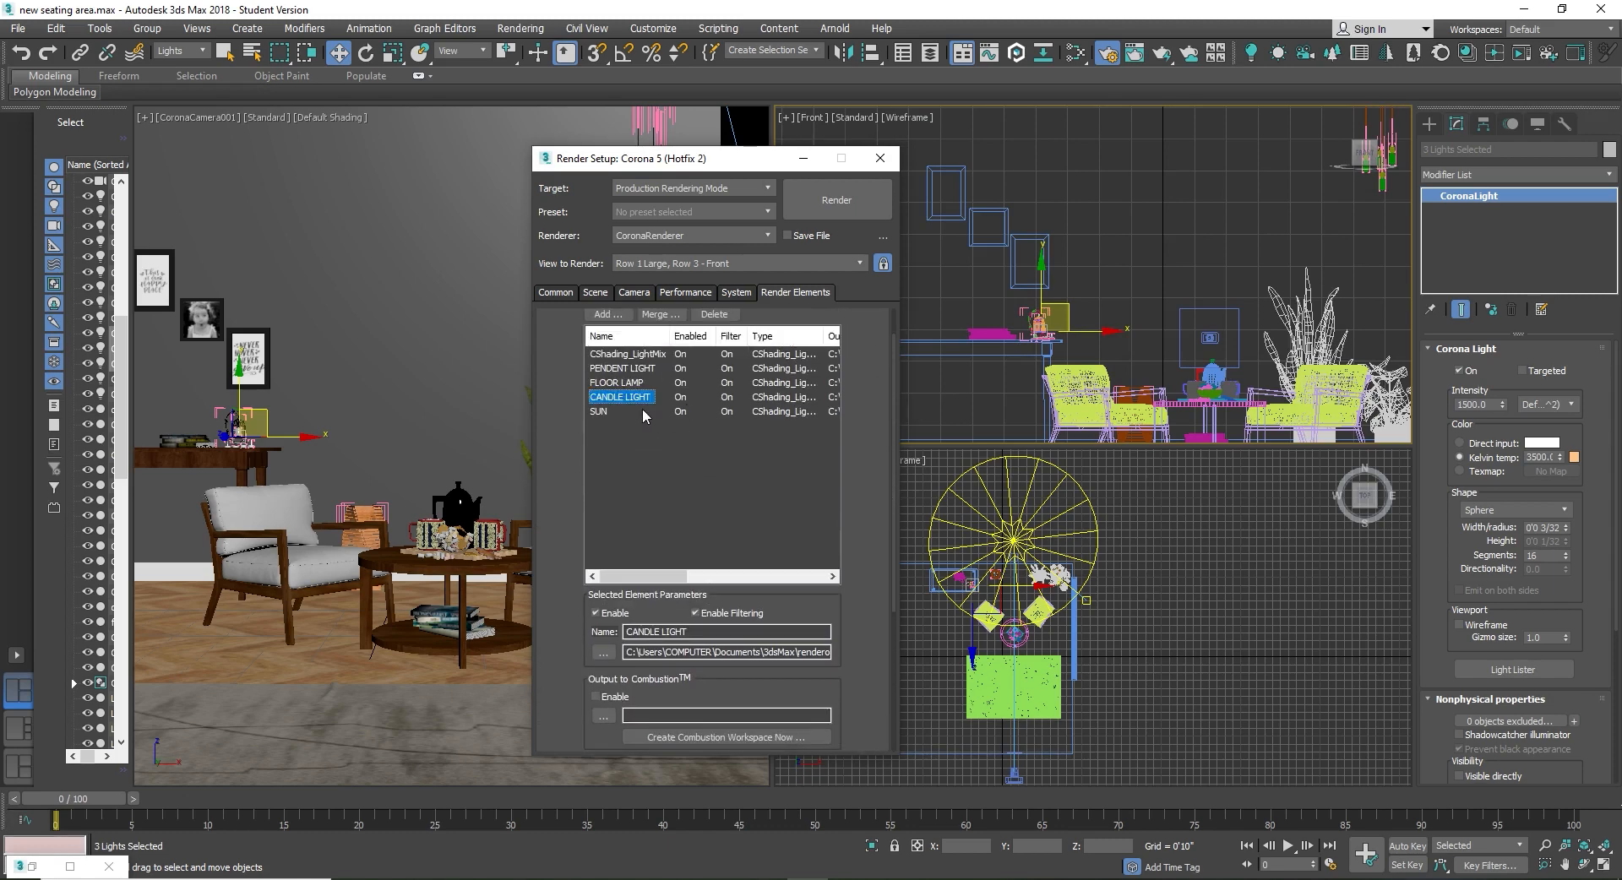
{"action": "left_click", "coordinate": [603, 413]}
{"action": "scroll", "coordinate": [782, 547], "scroll_direction": "down", "scroll_amount": 2}
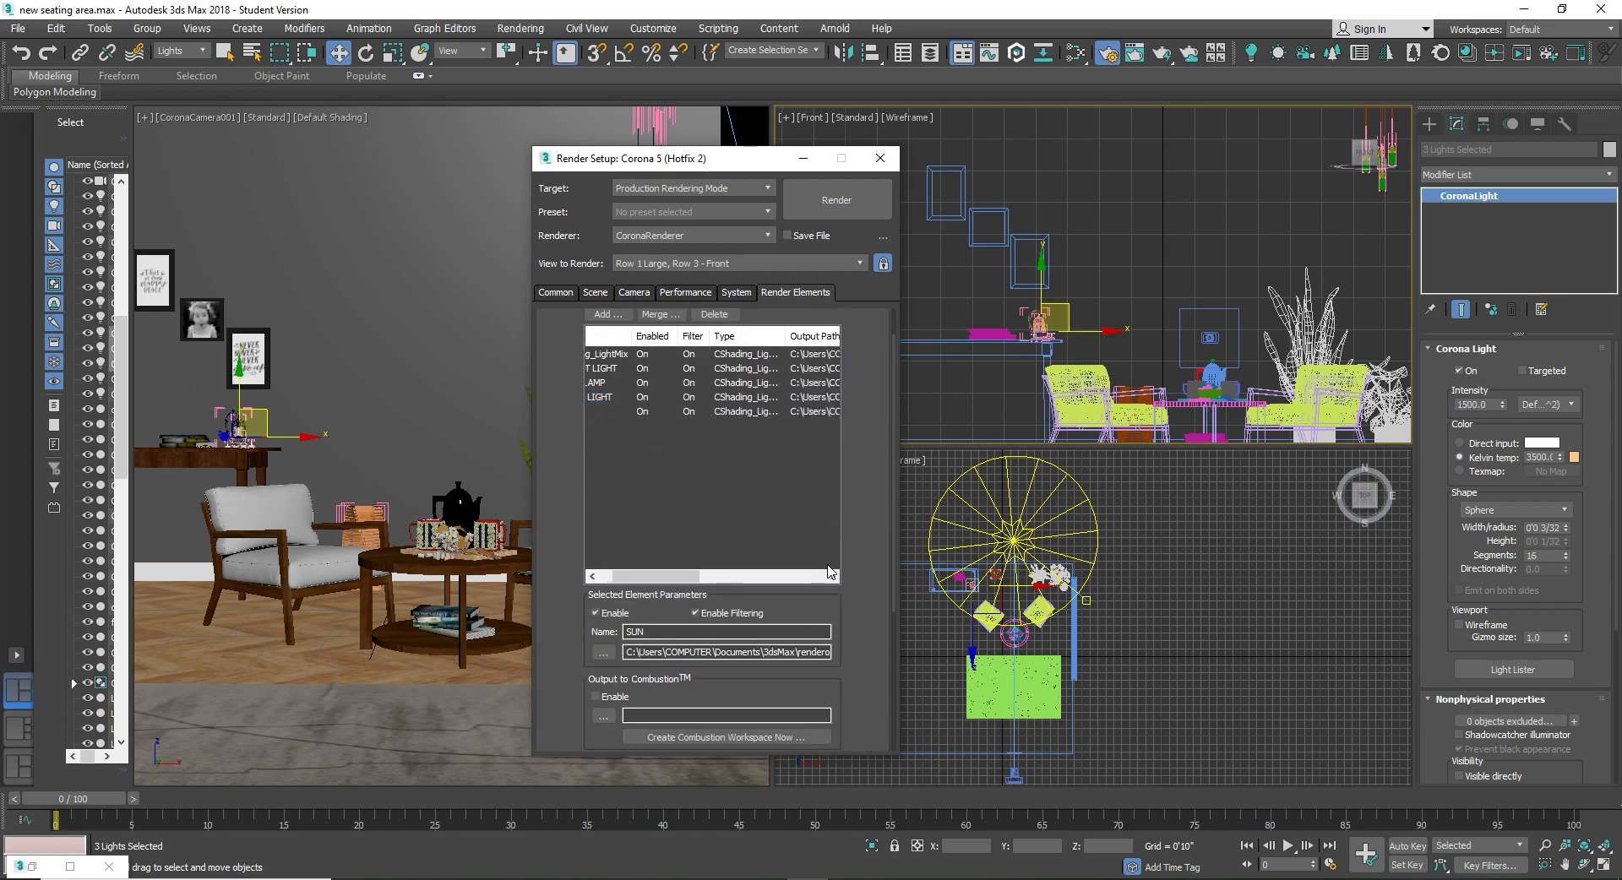
{"action": "scroll", "coordinate": [850, 558], "scroll_direction": "down", "scroll_amount": 3}
{"action": "scroll", "coordinate": [1137, 274], "scroll_direction": "down", "scroll_amount": 6}
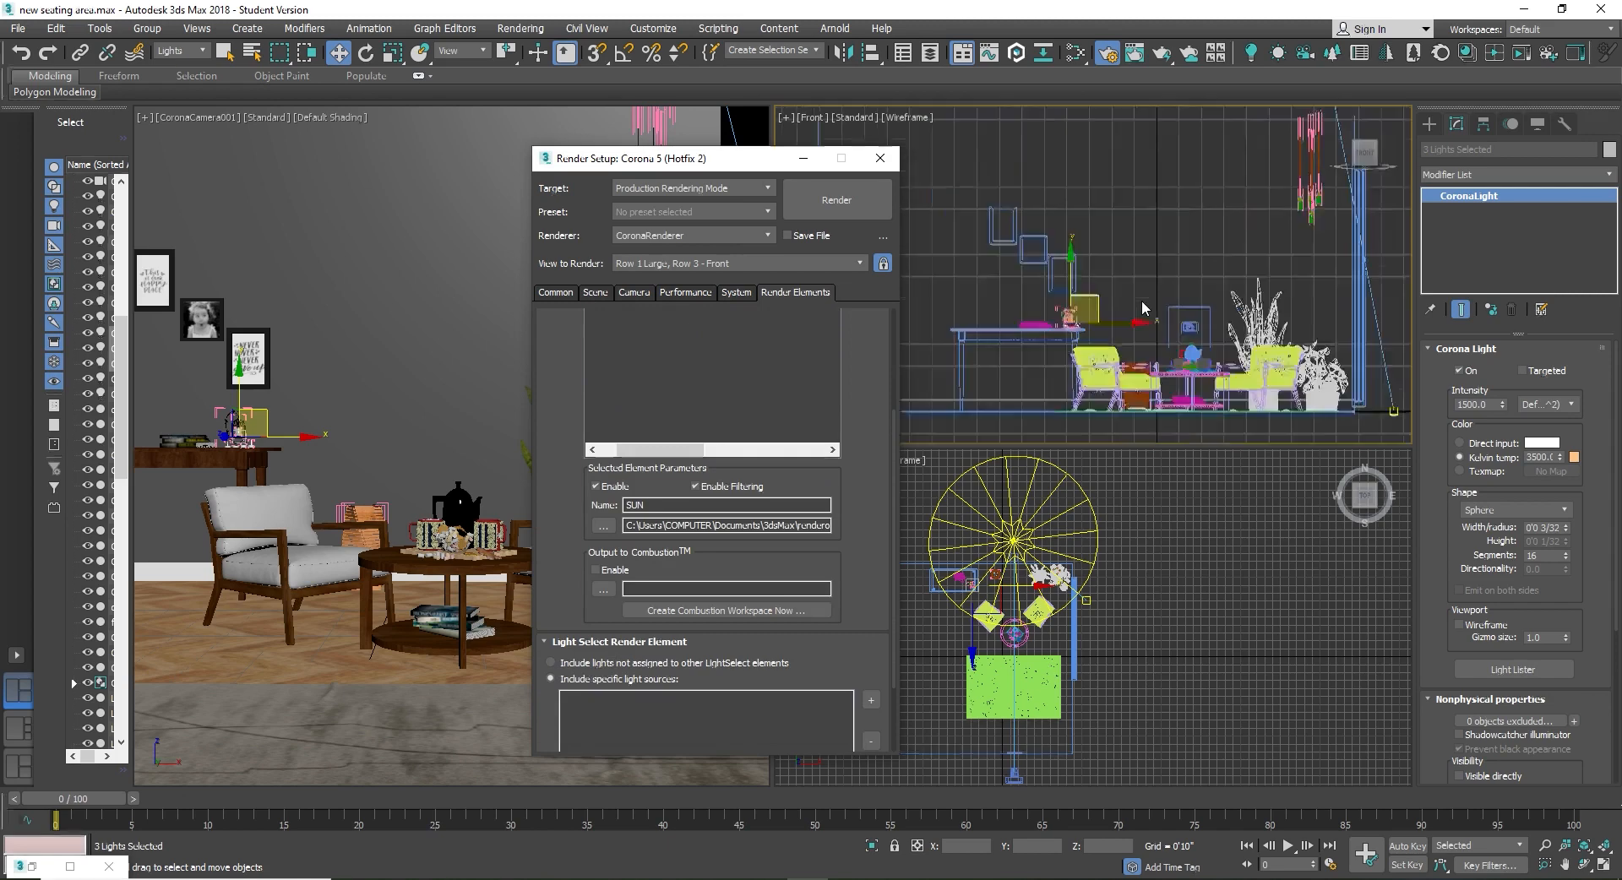
{"action": "left_click", "coordinate": [1100, 196]}
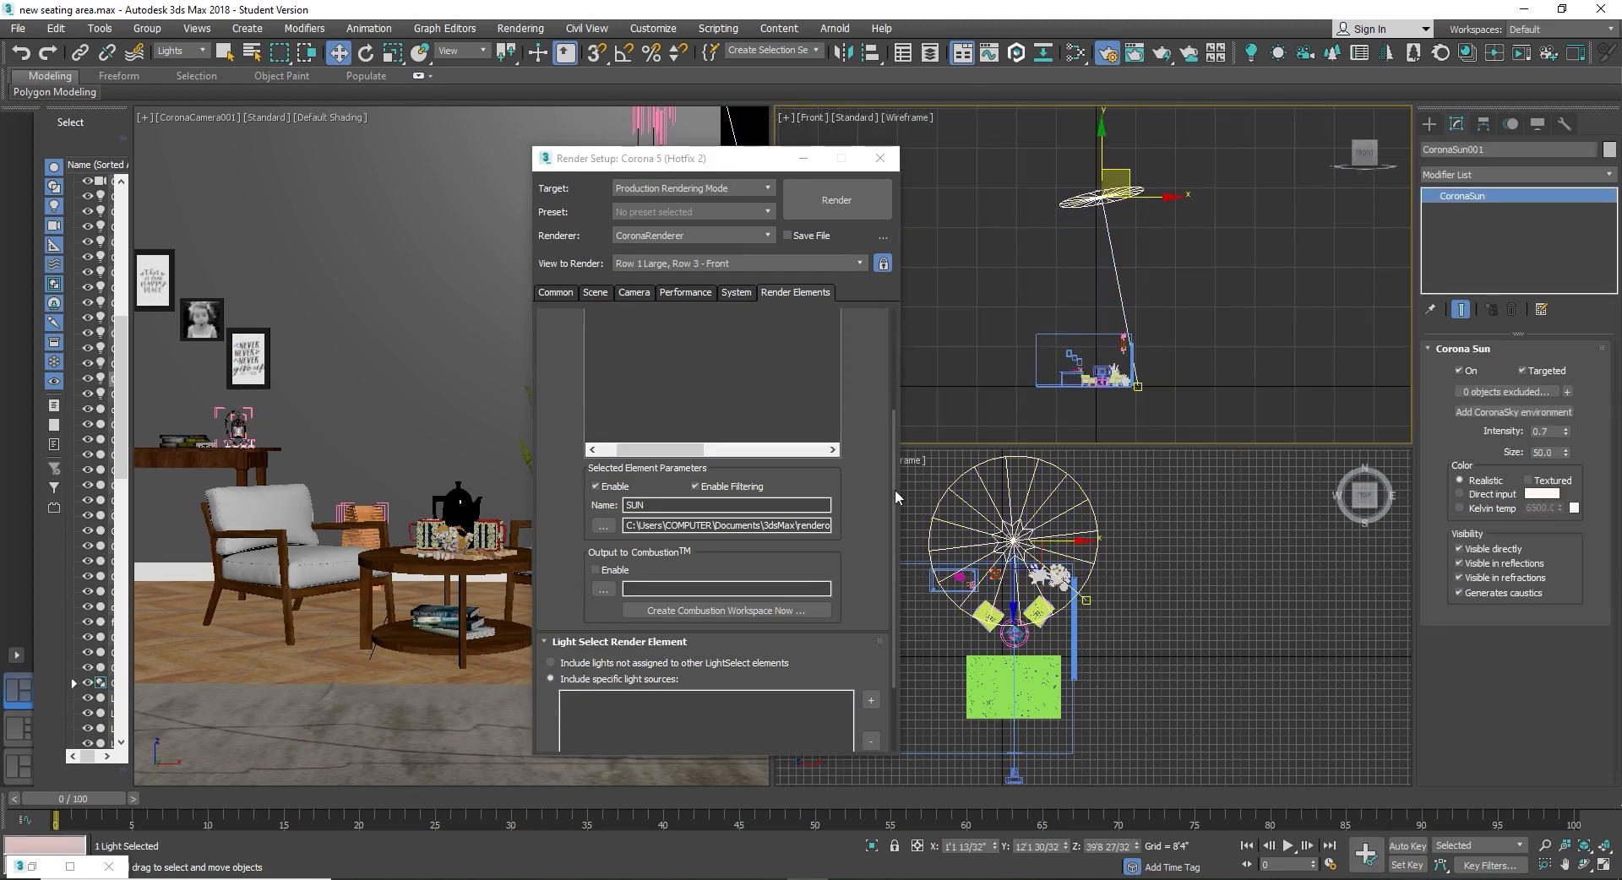
{"action": "left_click", "coordinate": [871, 700]}
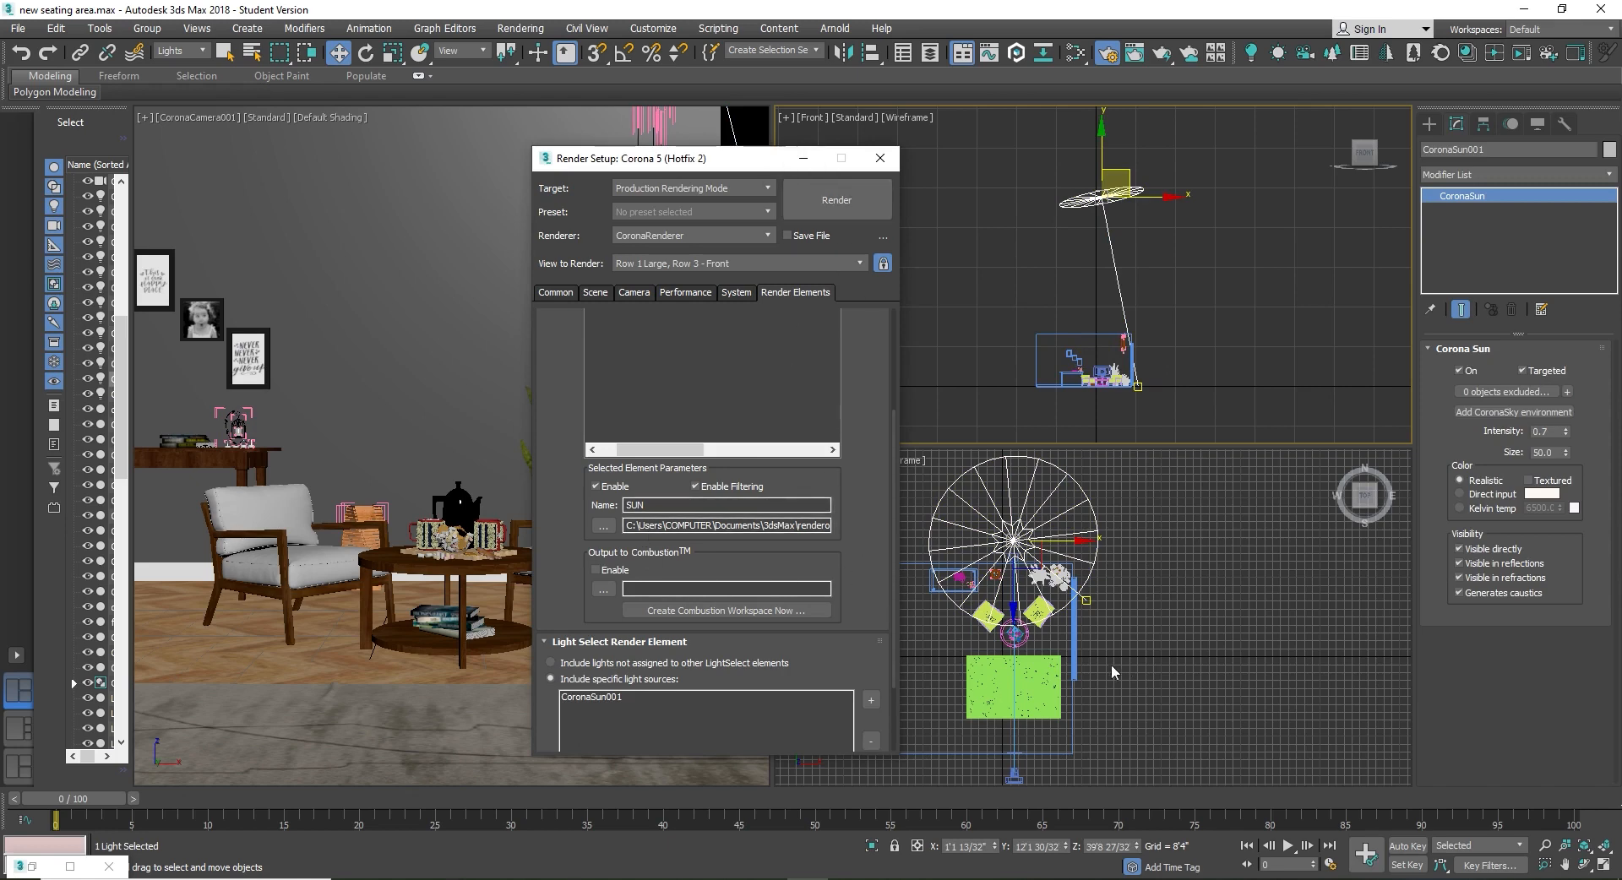
{"action": "left_click", "coordinate": [879, 158]}
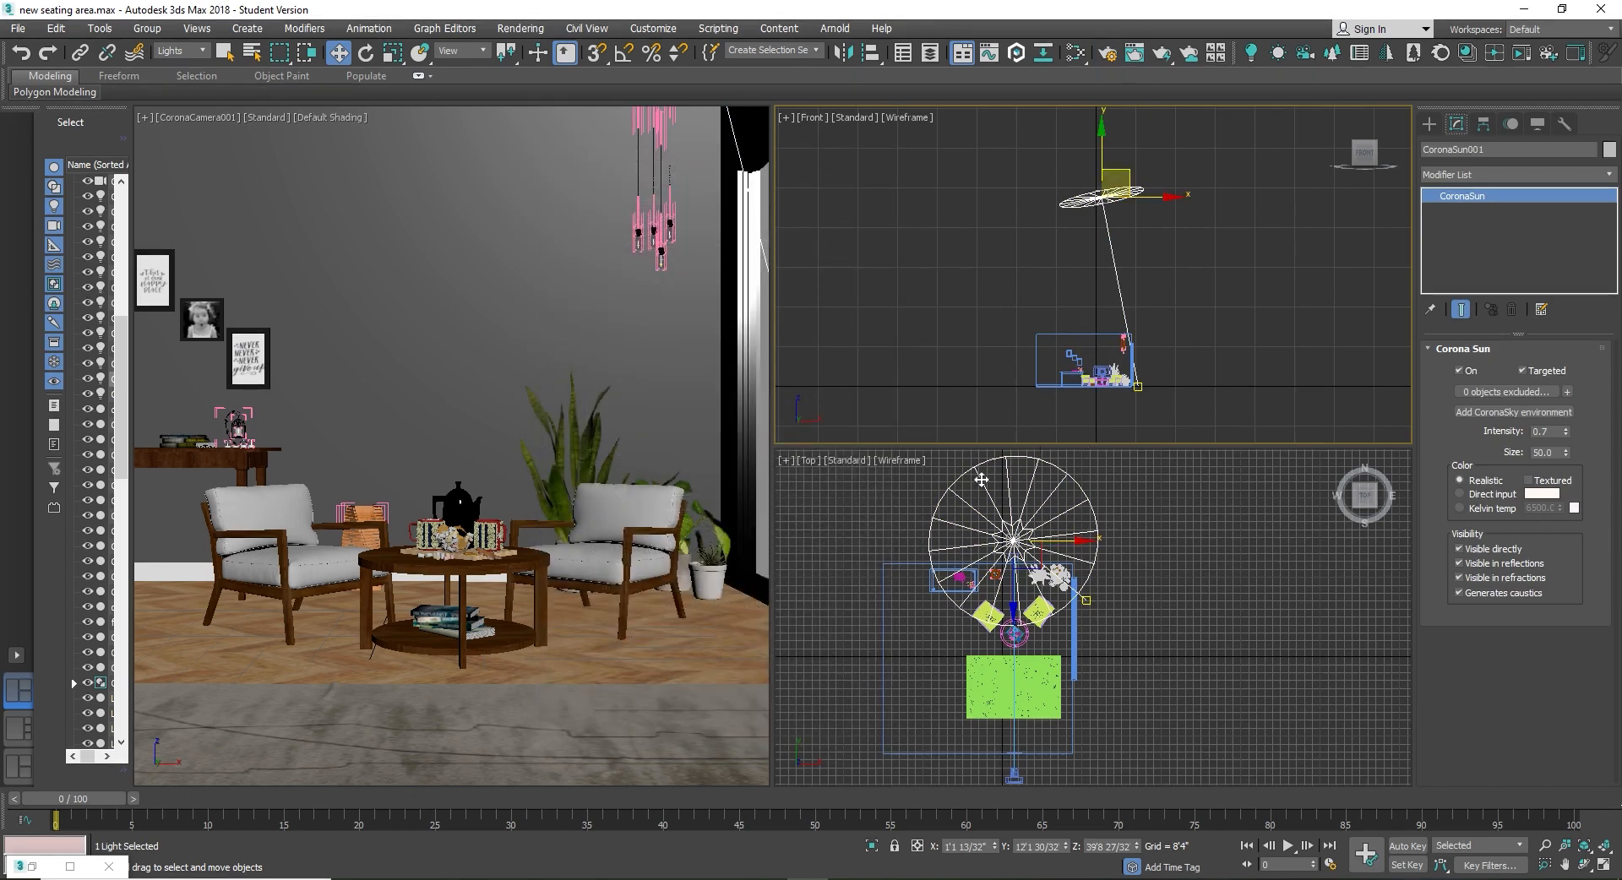
Step: Place the Slate Material Editor beside Render Setup and set the scene environment to Multiple maps (LightMix) with a map count of 3
{"action": "middle_click_drag", "start_coordinate": [932, 372], "coordinate": [955, 372]}
{"action": "key", "text": "m"}
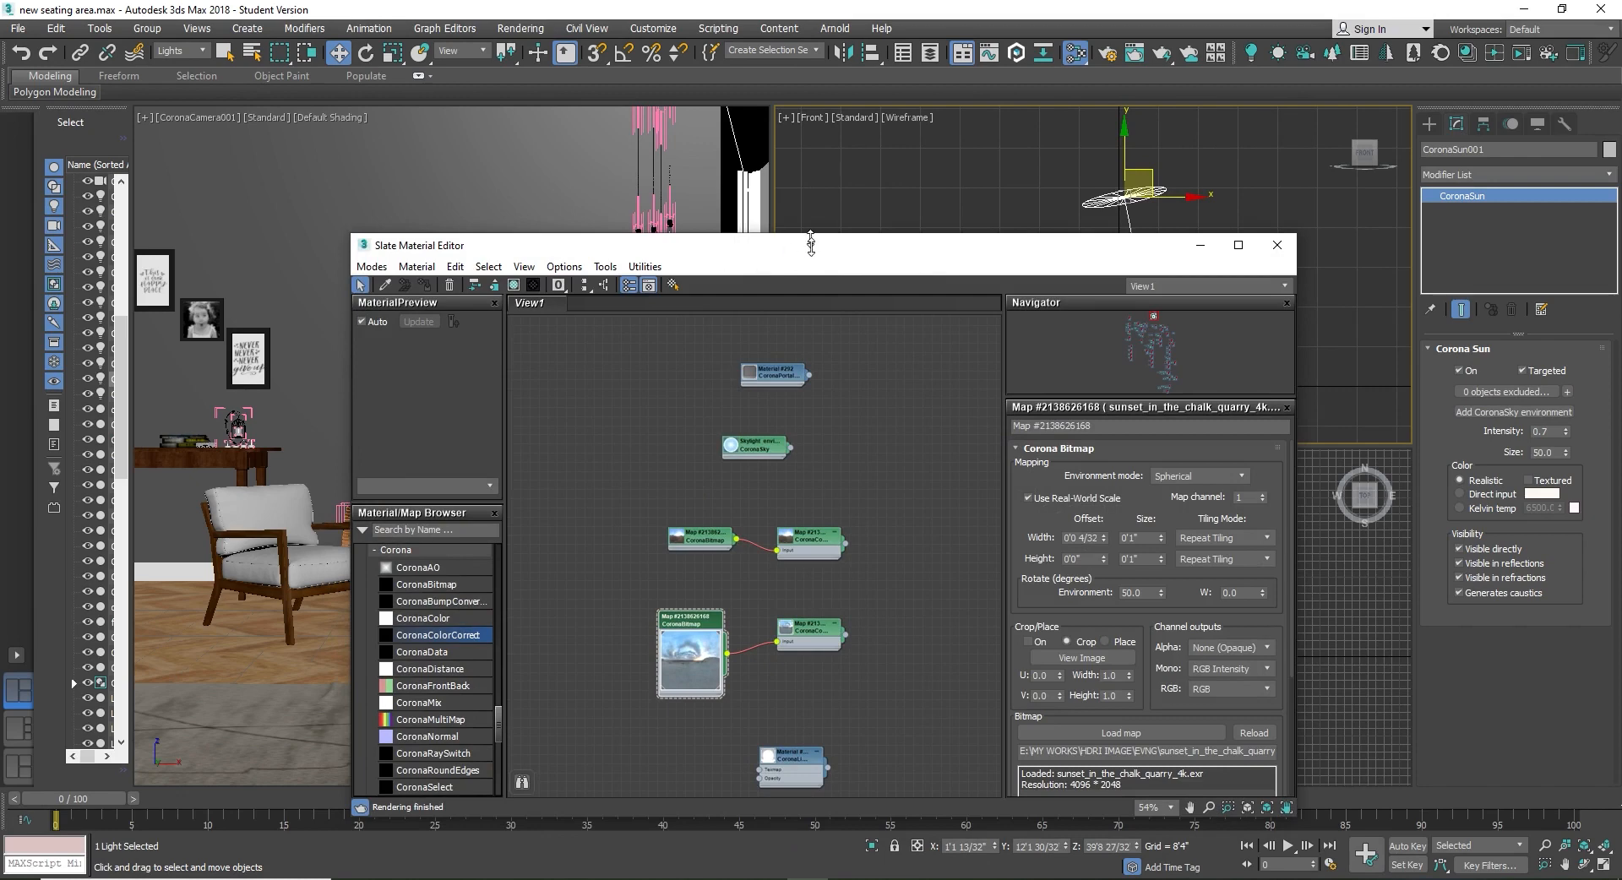
{"action": "left_click_drag", "start_coordinate": [811, 246], "coordinate": [564, 194]}
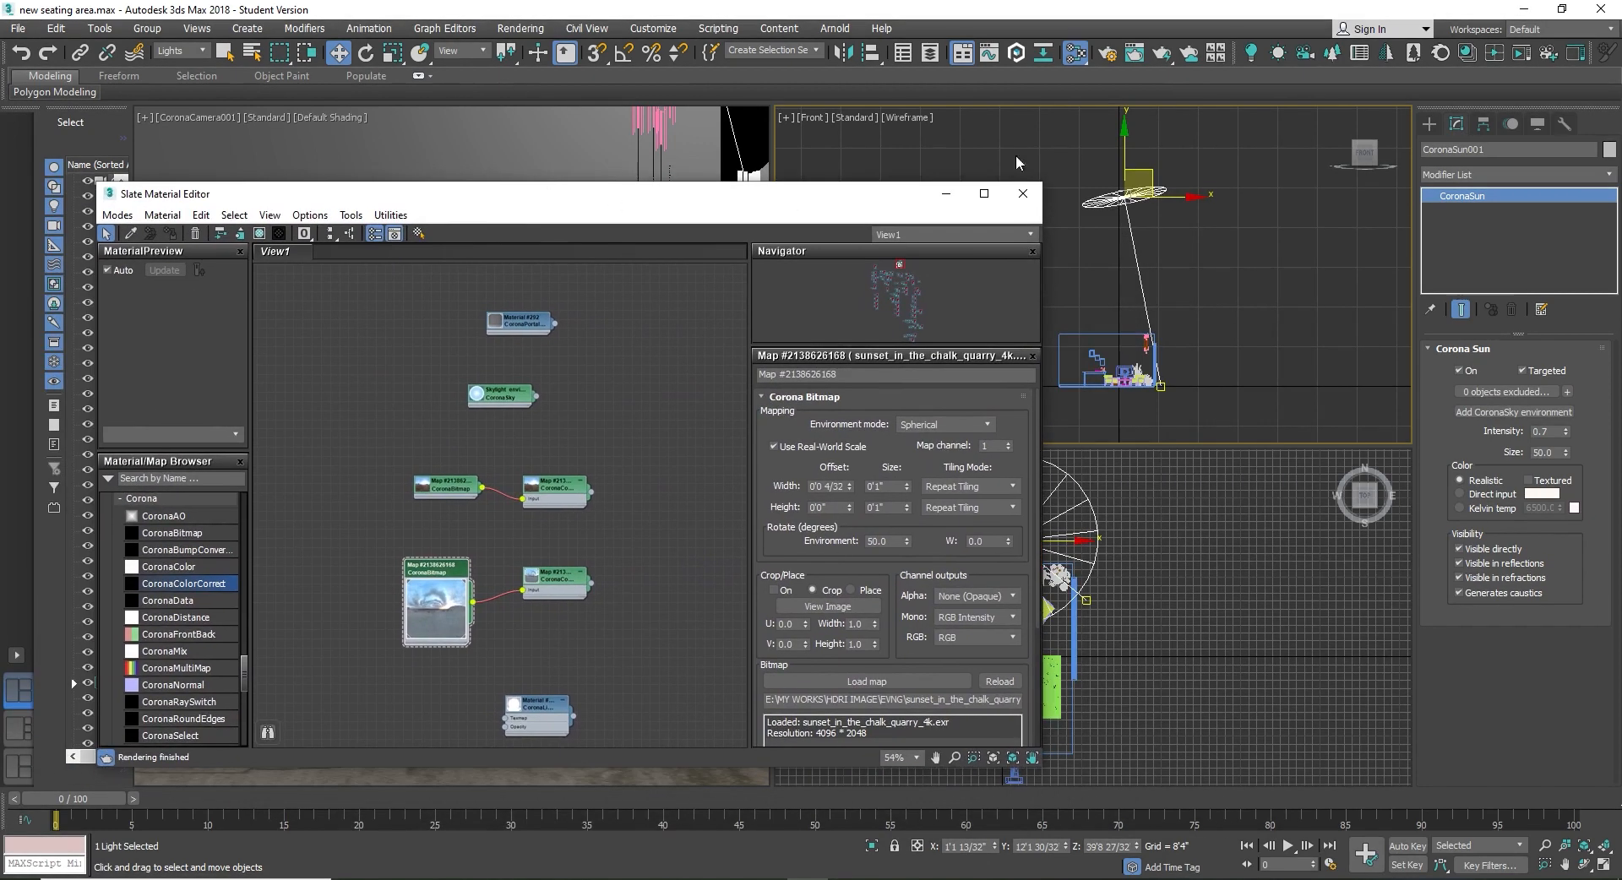
{"action": "left_click", "coordinate": [1113, 56]}
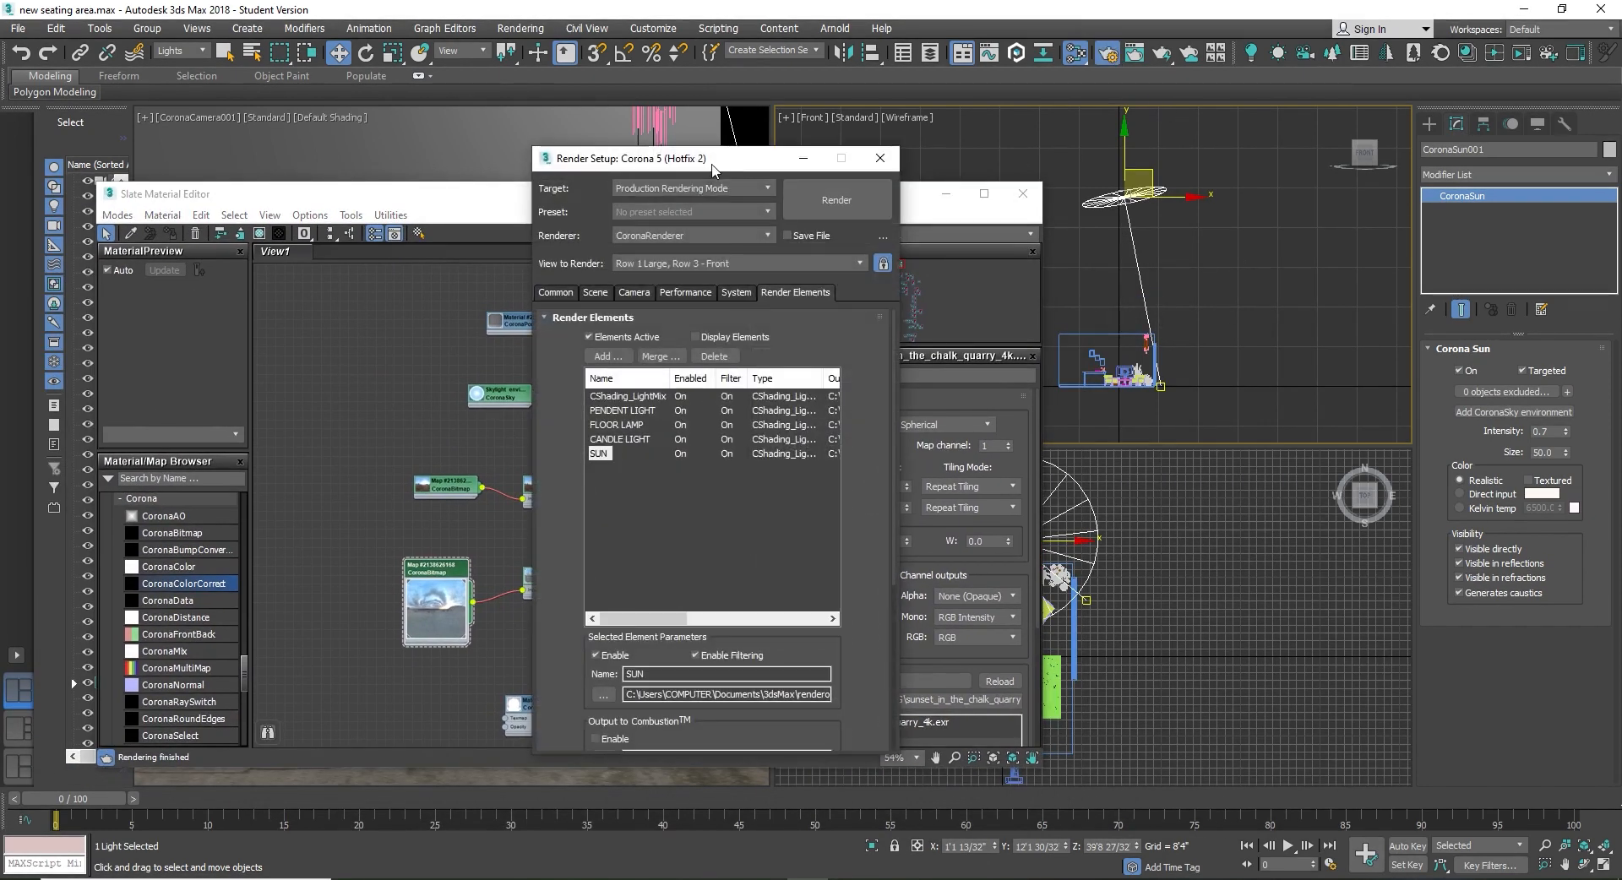
{"action": "left_click_drag", "start_coordinate": [718, 161], "coordinate": [997, 148]}
{"action": "left_click", "coordinate": [1070, 281]}
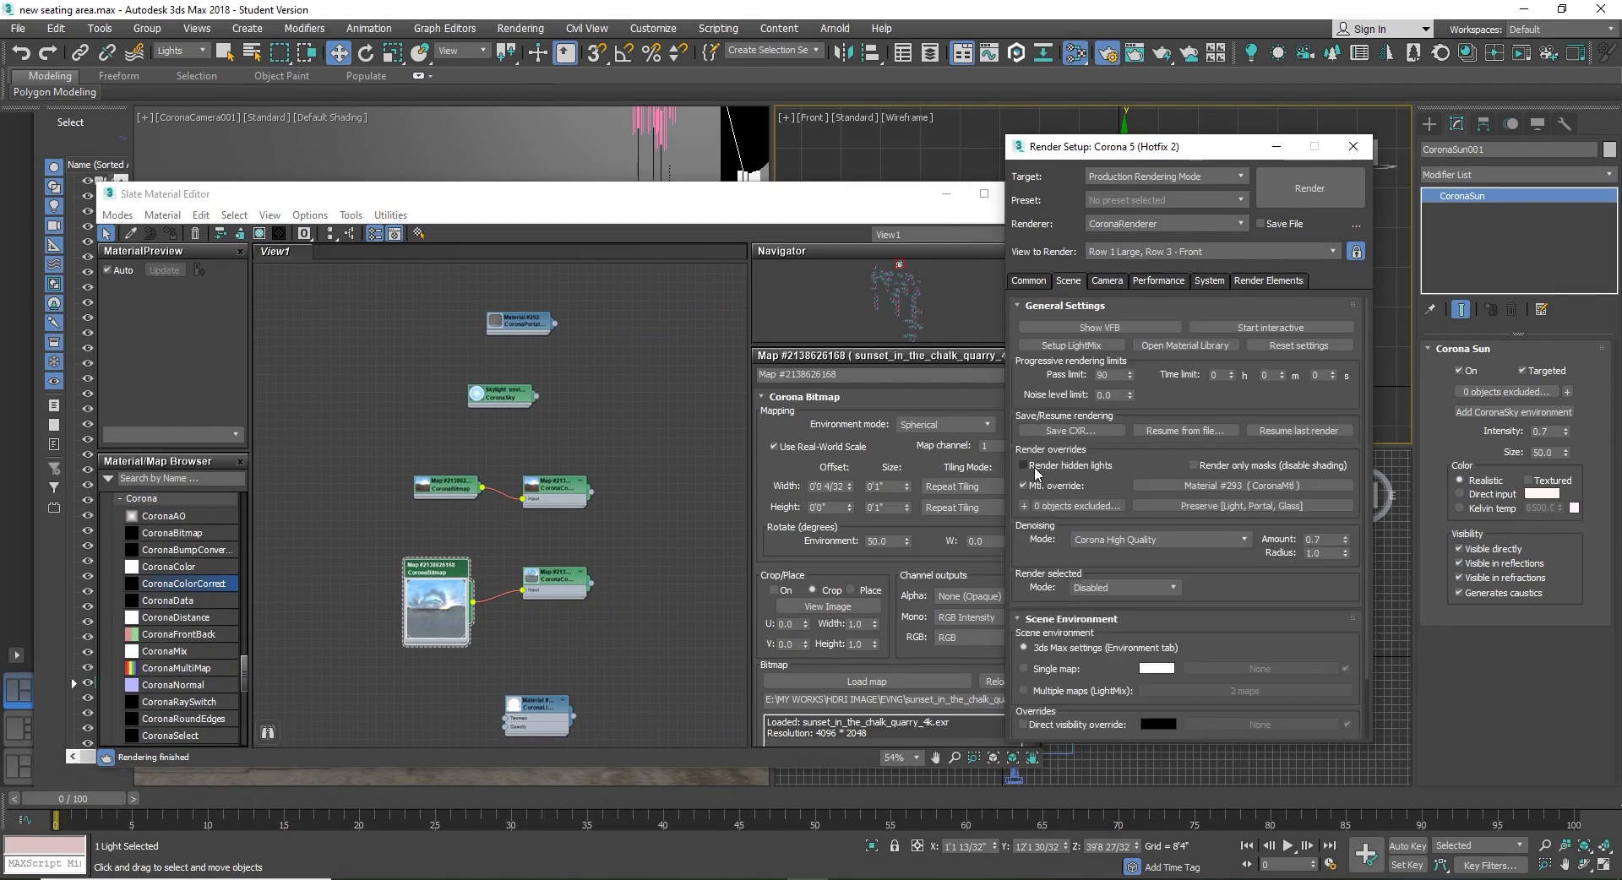
{"action": "scroll", "coordinate": [1064, 608], "scroll_direction": "down", "scroll_amount": 3}
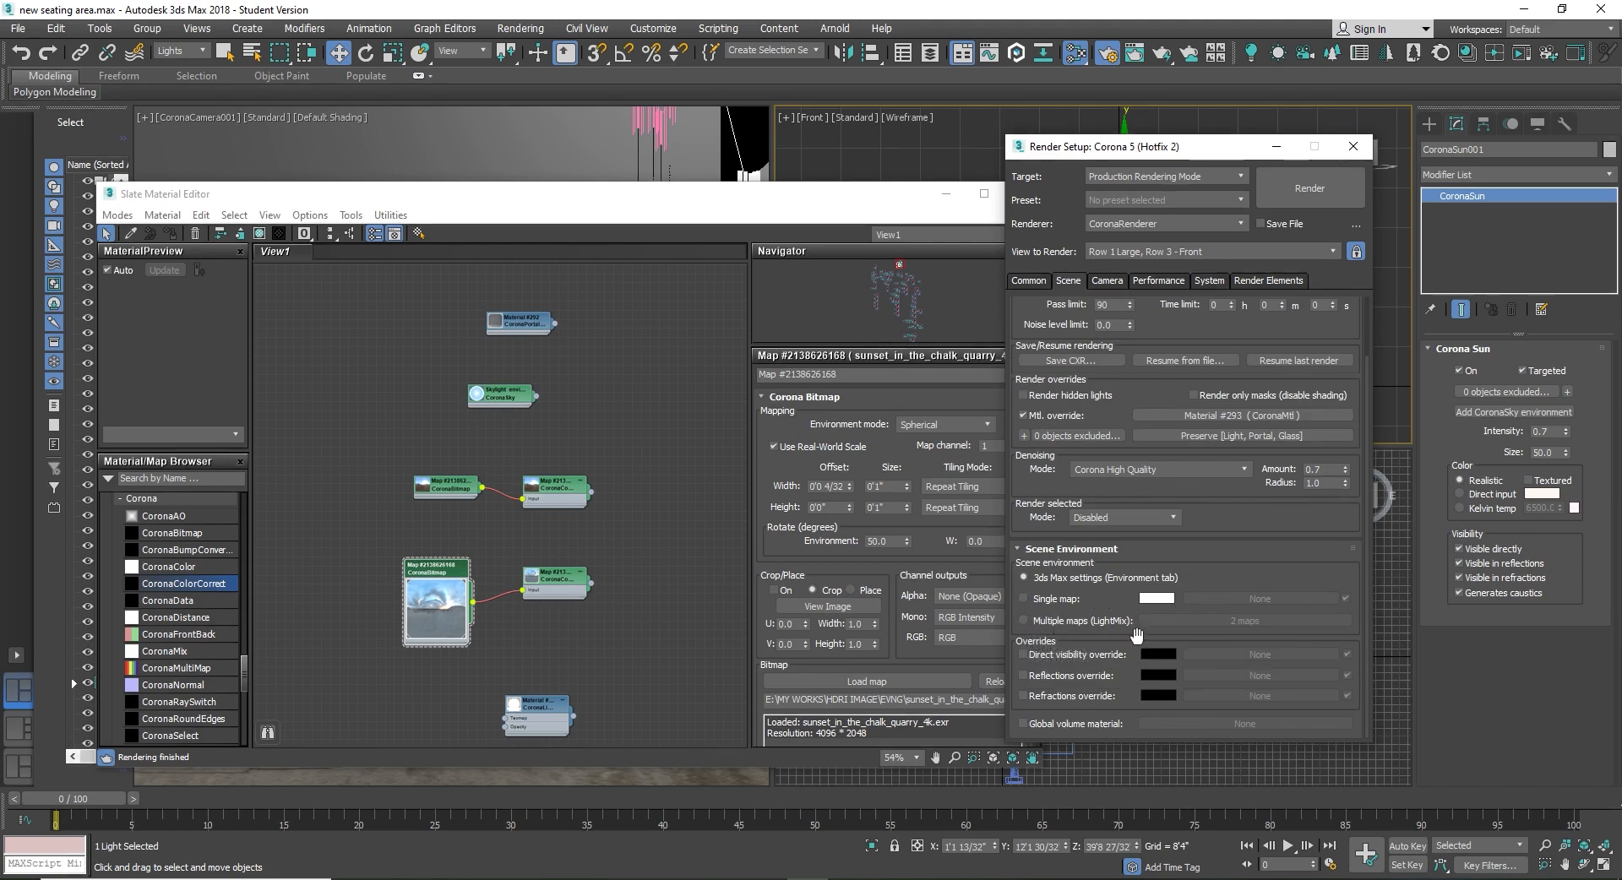
{"action": "left_click", "coordinate": [1024, 623]}
{"action": "left_click", "coordinate": [1256, 623]}
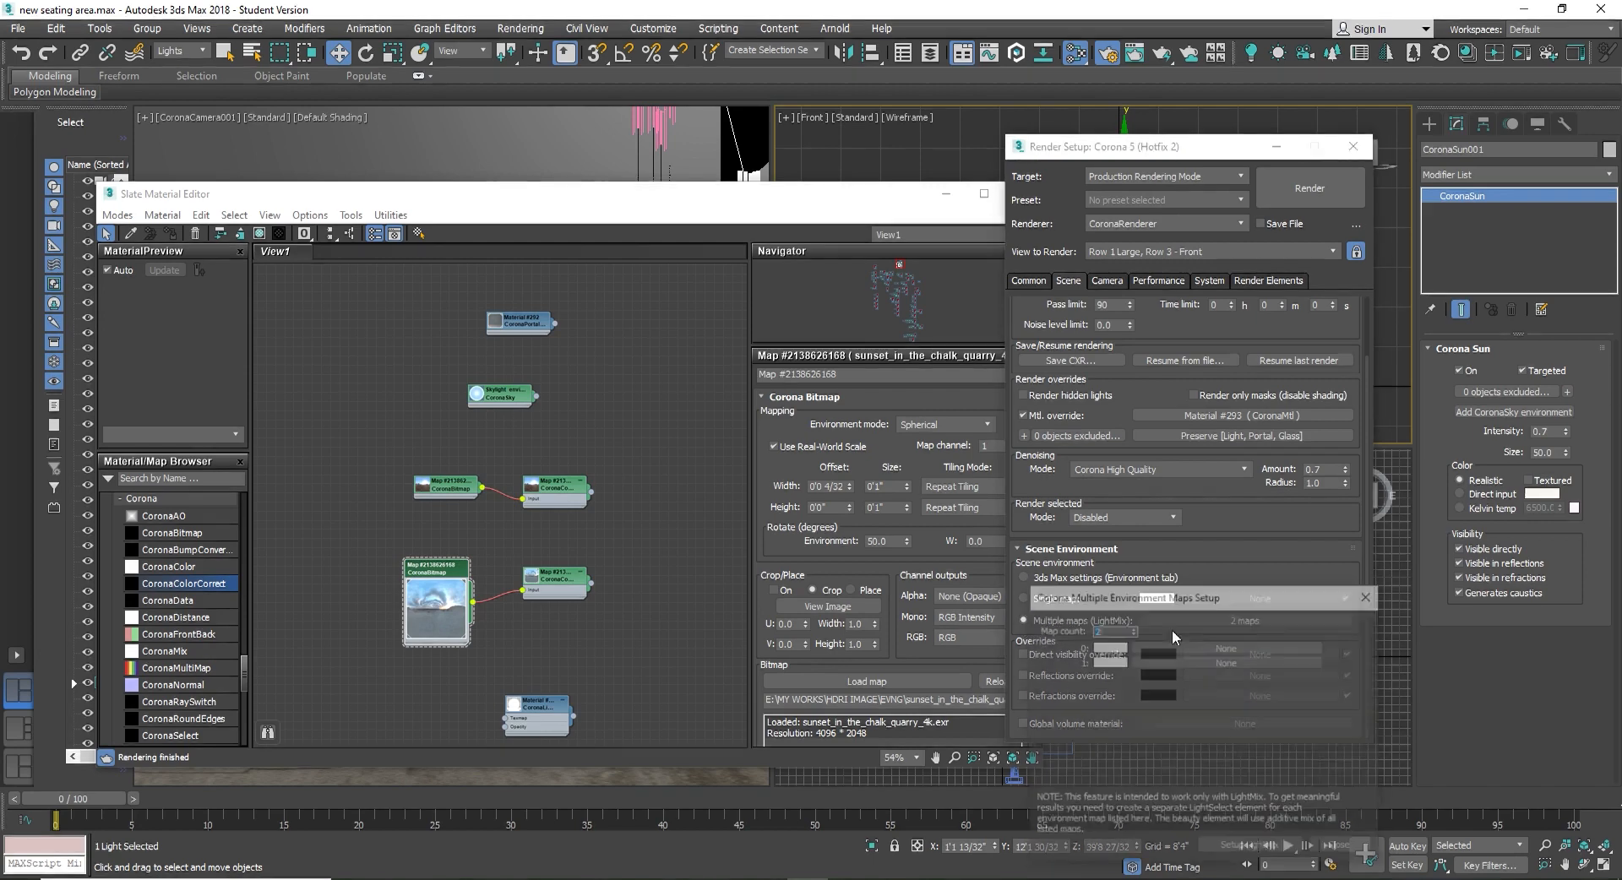
{"action": "left_click_drag", "start_coordinate": [1158, 594], "coordinate": [1142, 423]}
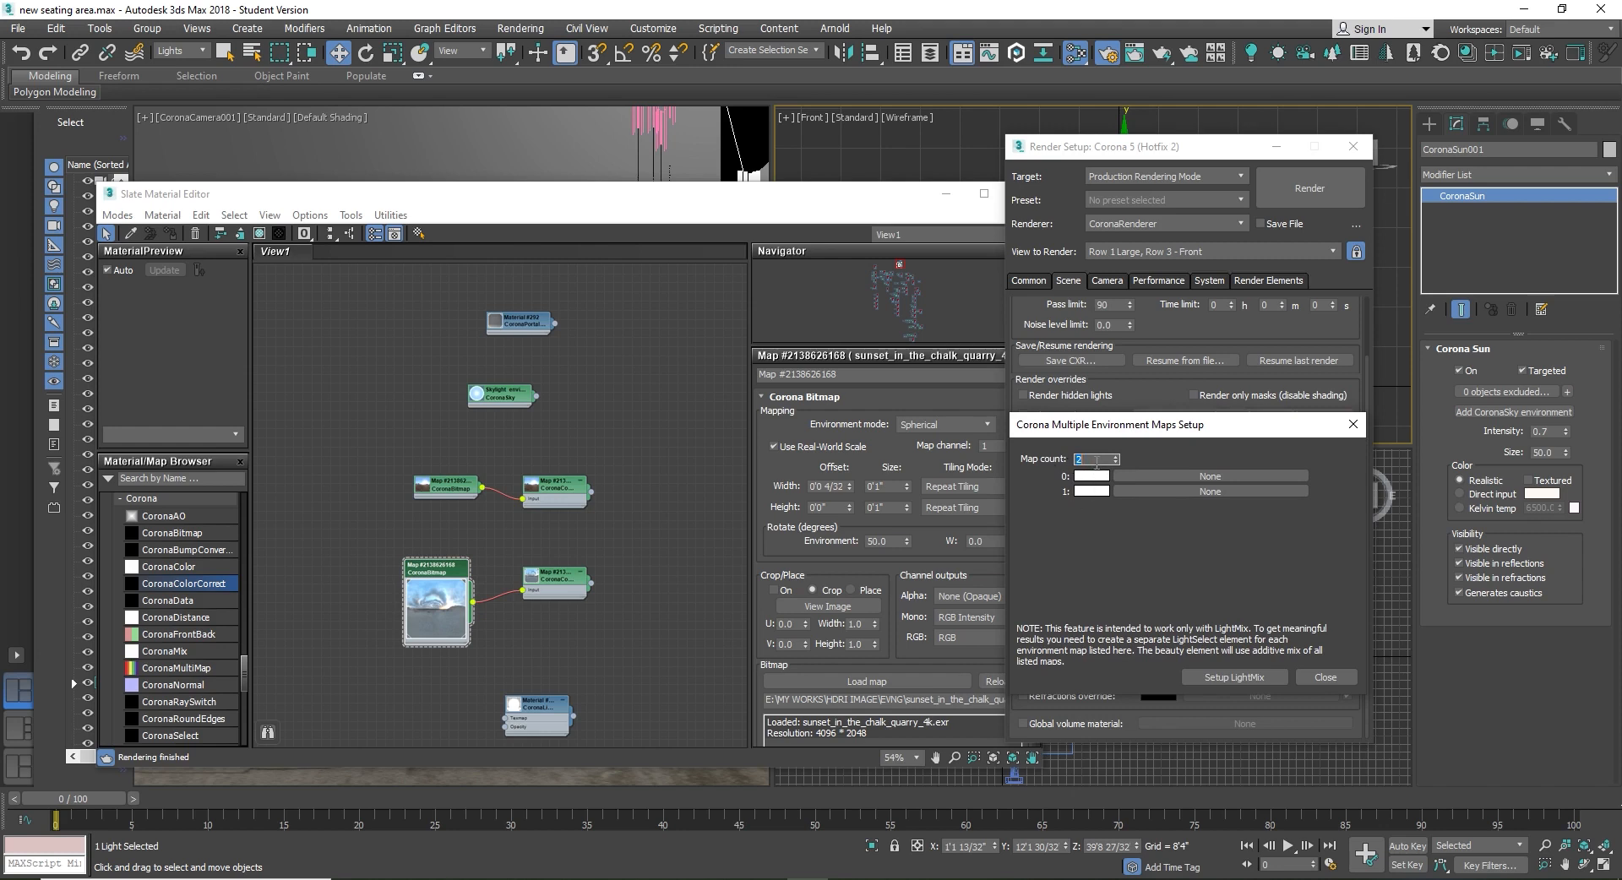
{"action": "type", "text": "3"}
{"action": "key", "text": "Return"}
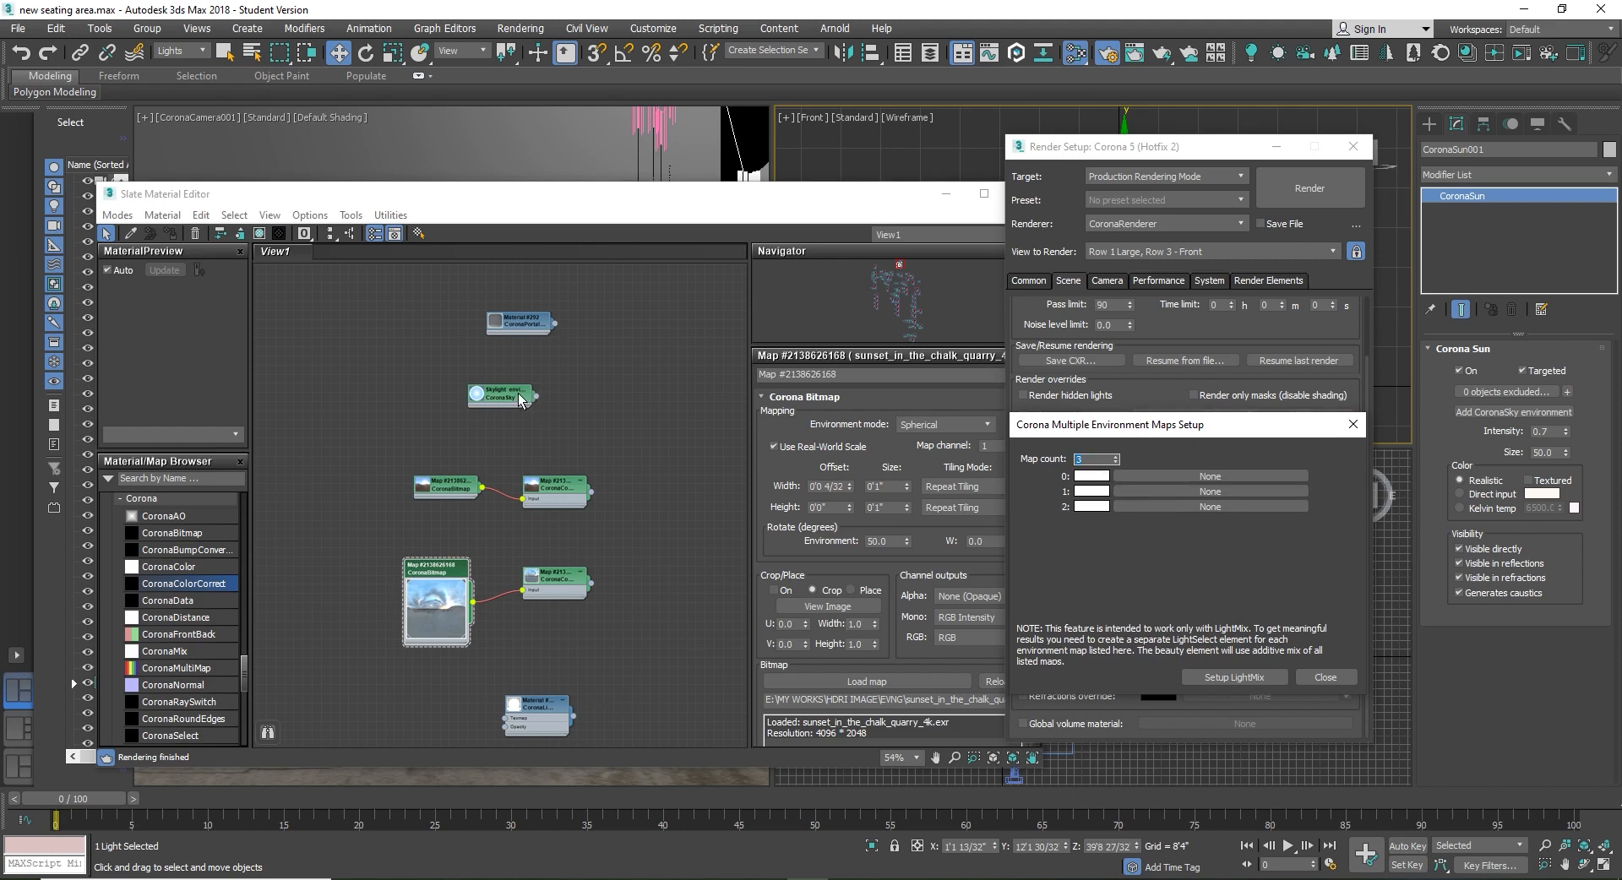
Step: Instance the CoronaSky map and the upper and lower CoronaColorCorrect maps into environment slots 0, 1 and 2, and close the material editor
{"action": "left_click_drag", "start_coordinate": [519, 401], "coordinate": [1179, 487]}
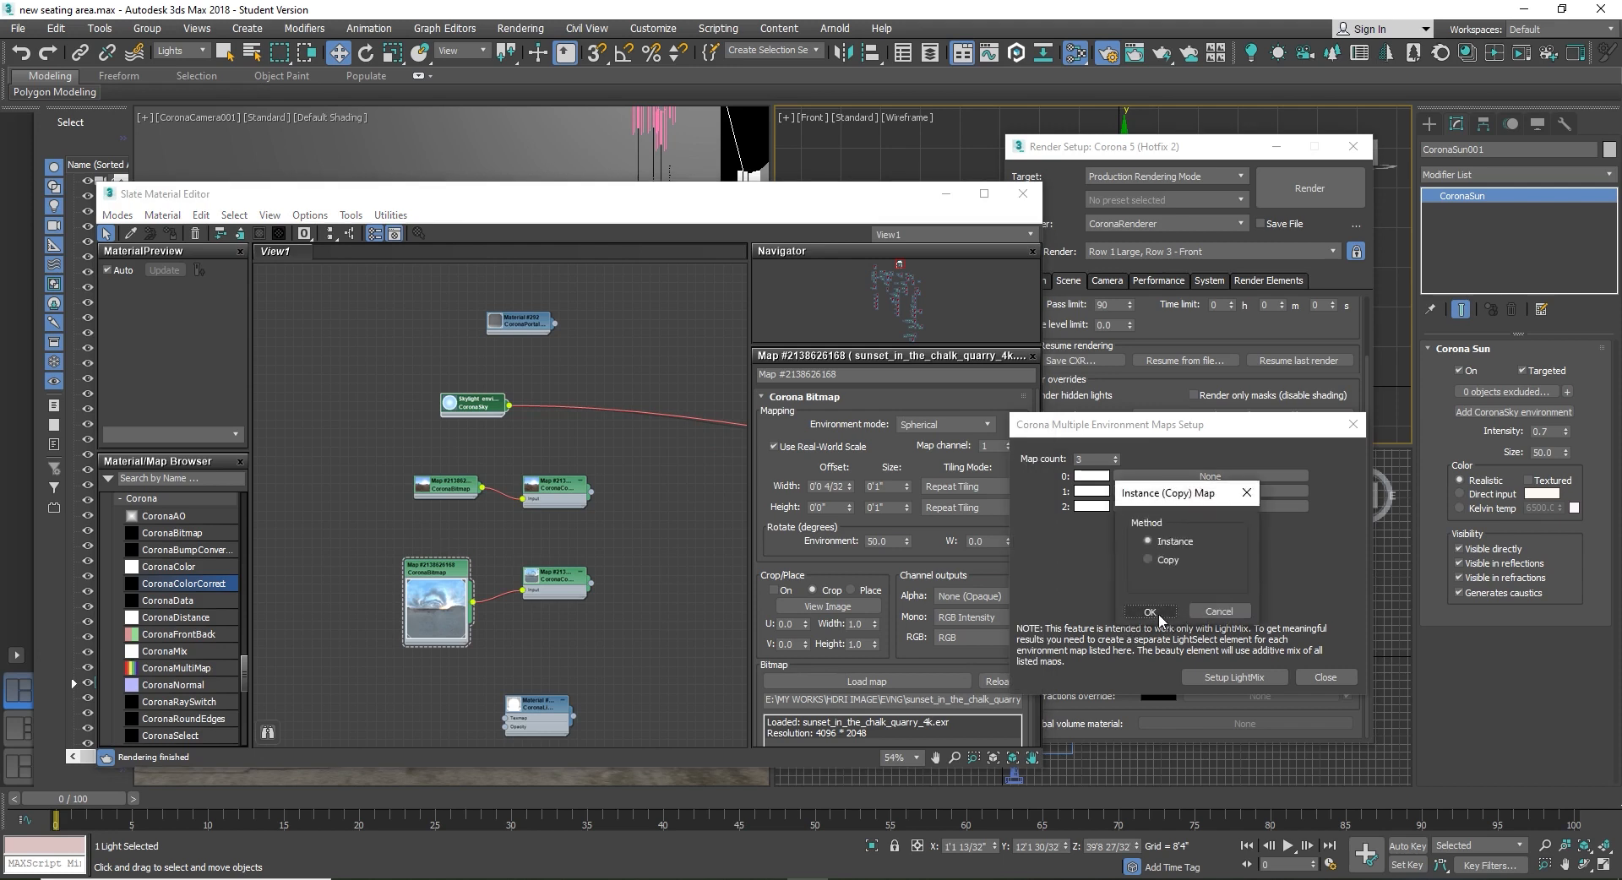
{"action": "left_click", "coordinate": [1149, 613]}
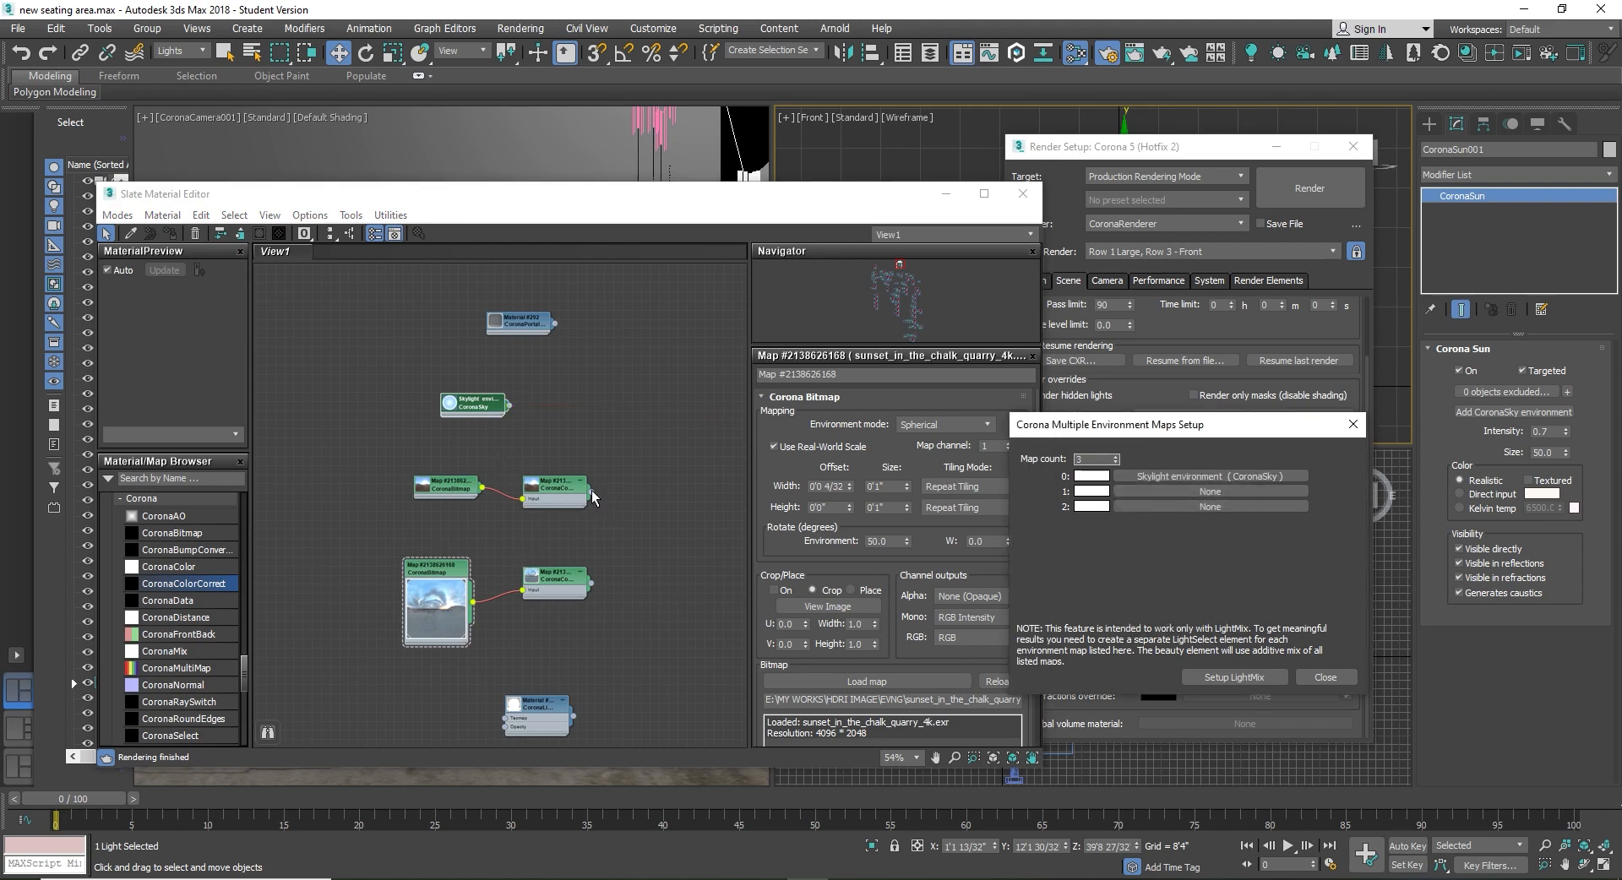
{"action": "left_click_drag", "start_coordinate": [591, 491], "coordinate": [1203, 494]}
{"action": "left_click", "coordinate": [1150, 613]}
{"action": "left_click_drag", "start_coordinate": [593, 584], "coordinate": [1166, 507]}
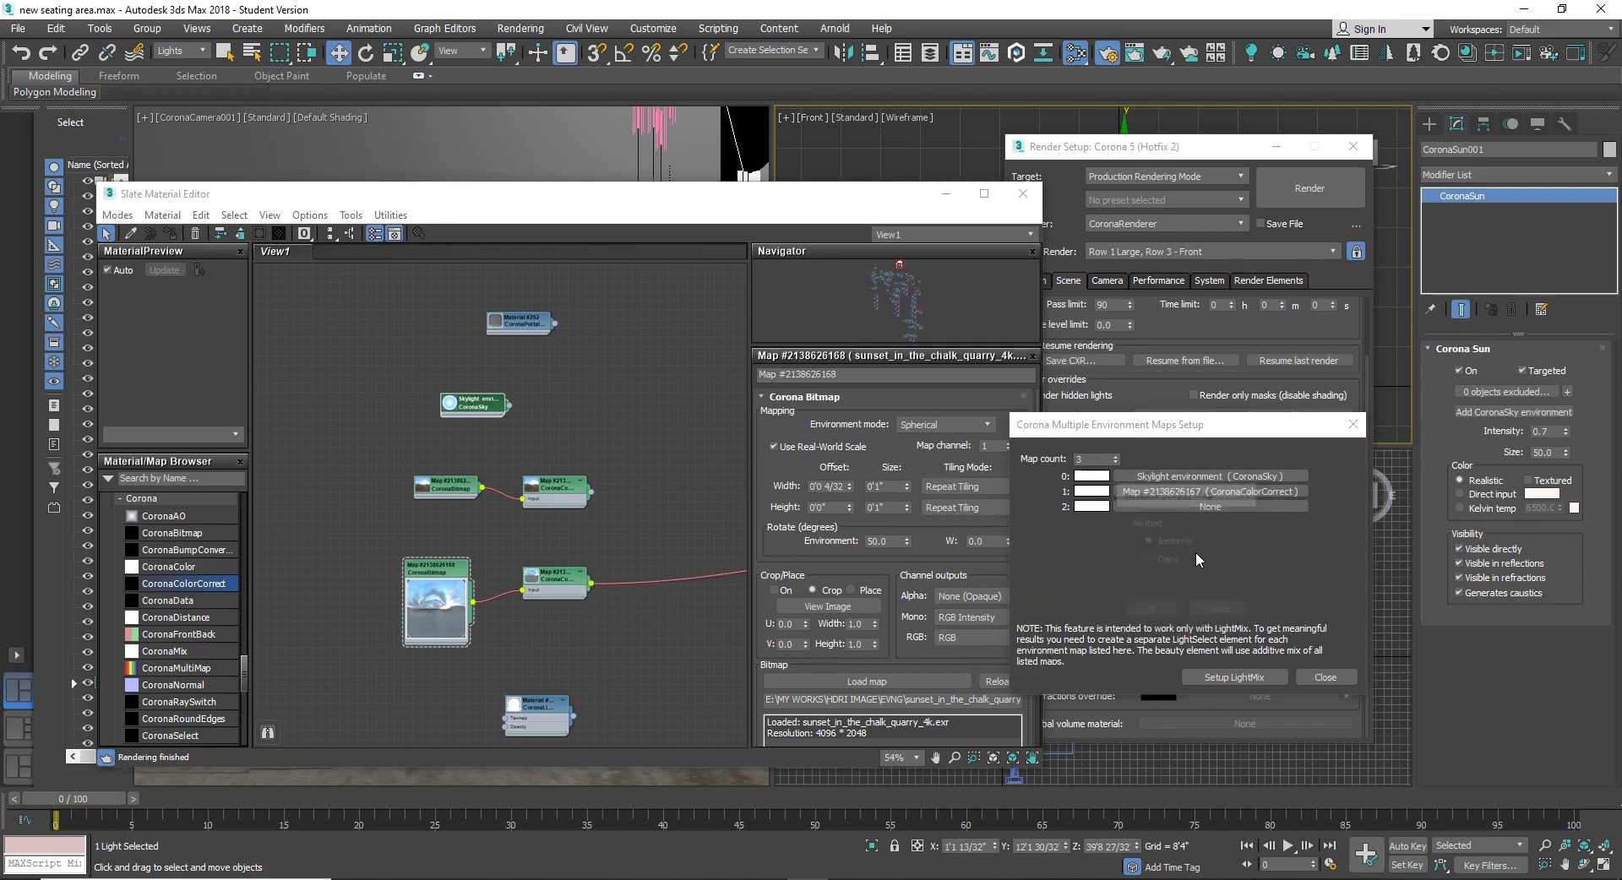
{"action": "left_click", "coordinate": [1150, 610]}
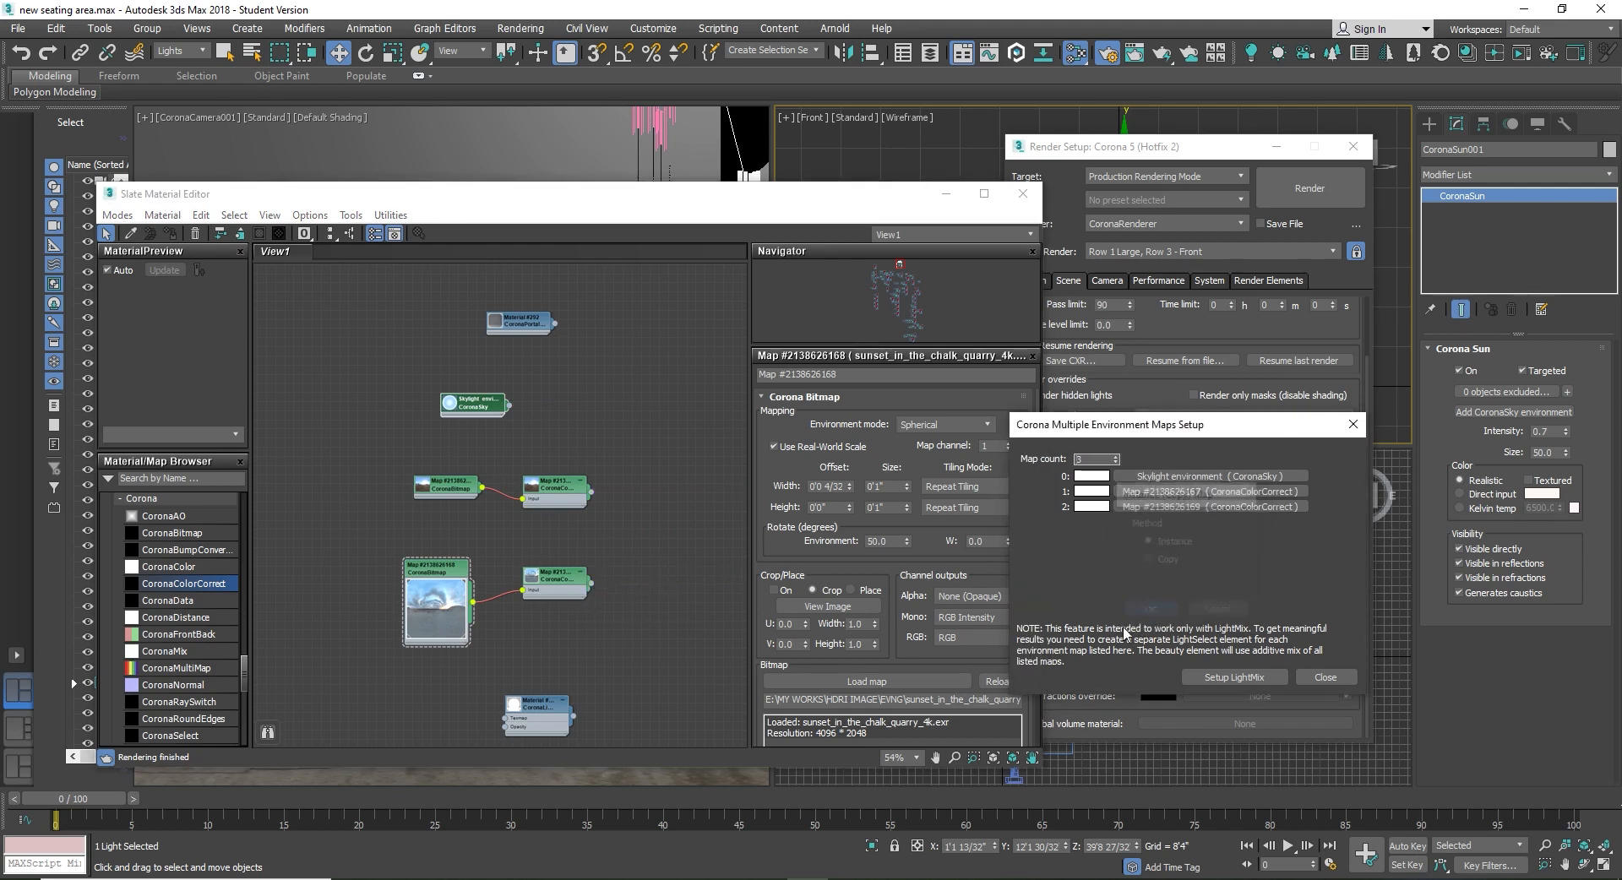
{"action": "left_click", "coordinate": [1326, 676]}
{"action": "left_click_drag", "start_coordinate": [1162, 164], "coordinate": [1088, 162]}
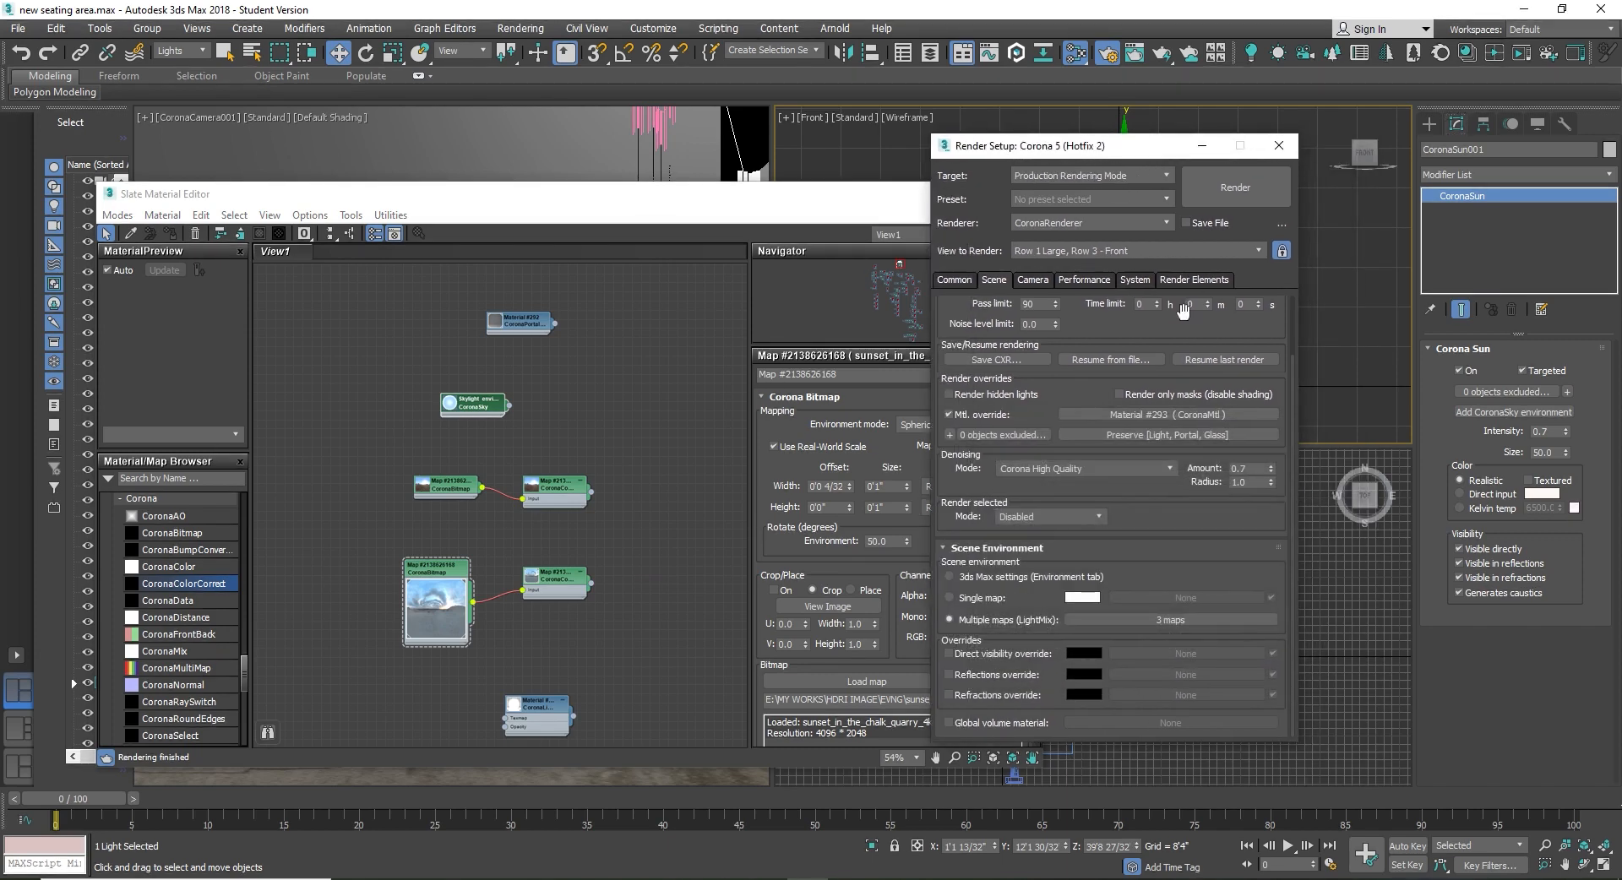
{"action": "left_click", "coordinate": [1199, 281]}
{"action": "left_click", "coordinate": [764, 219]}
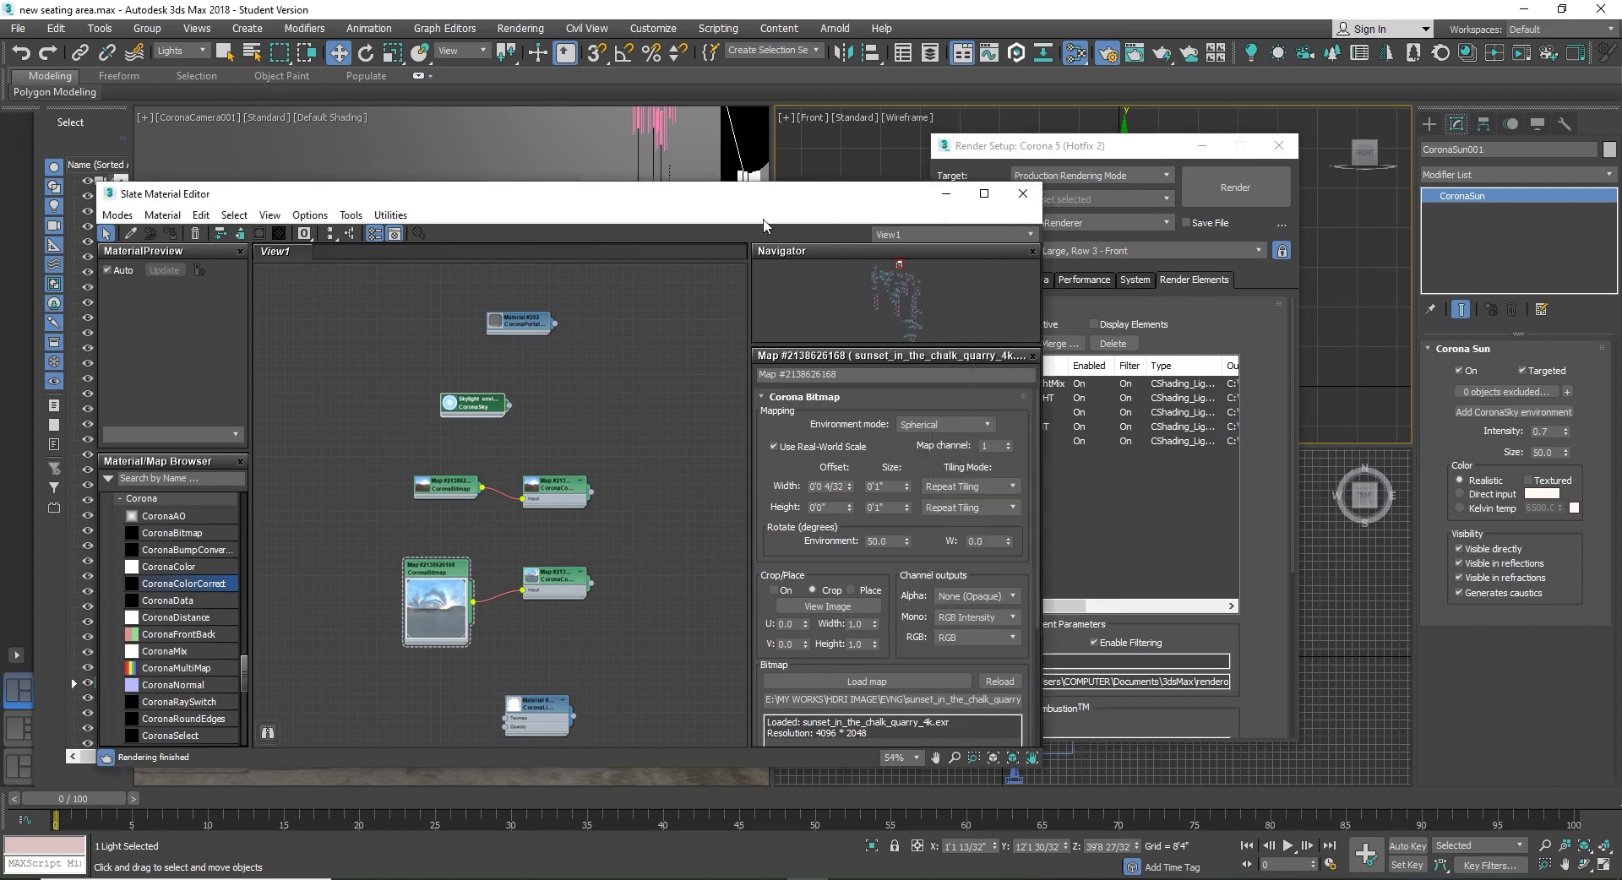
{"action": "left_click", "coordinate": [1025, 195]}
Step: Add three more CShading_LightSelect elements to the render elements list
{"action": "left_click_drag", "start_coordinate": [1059, 161], "coordinate": [961, 161]}
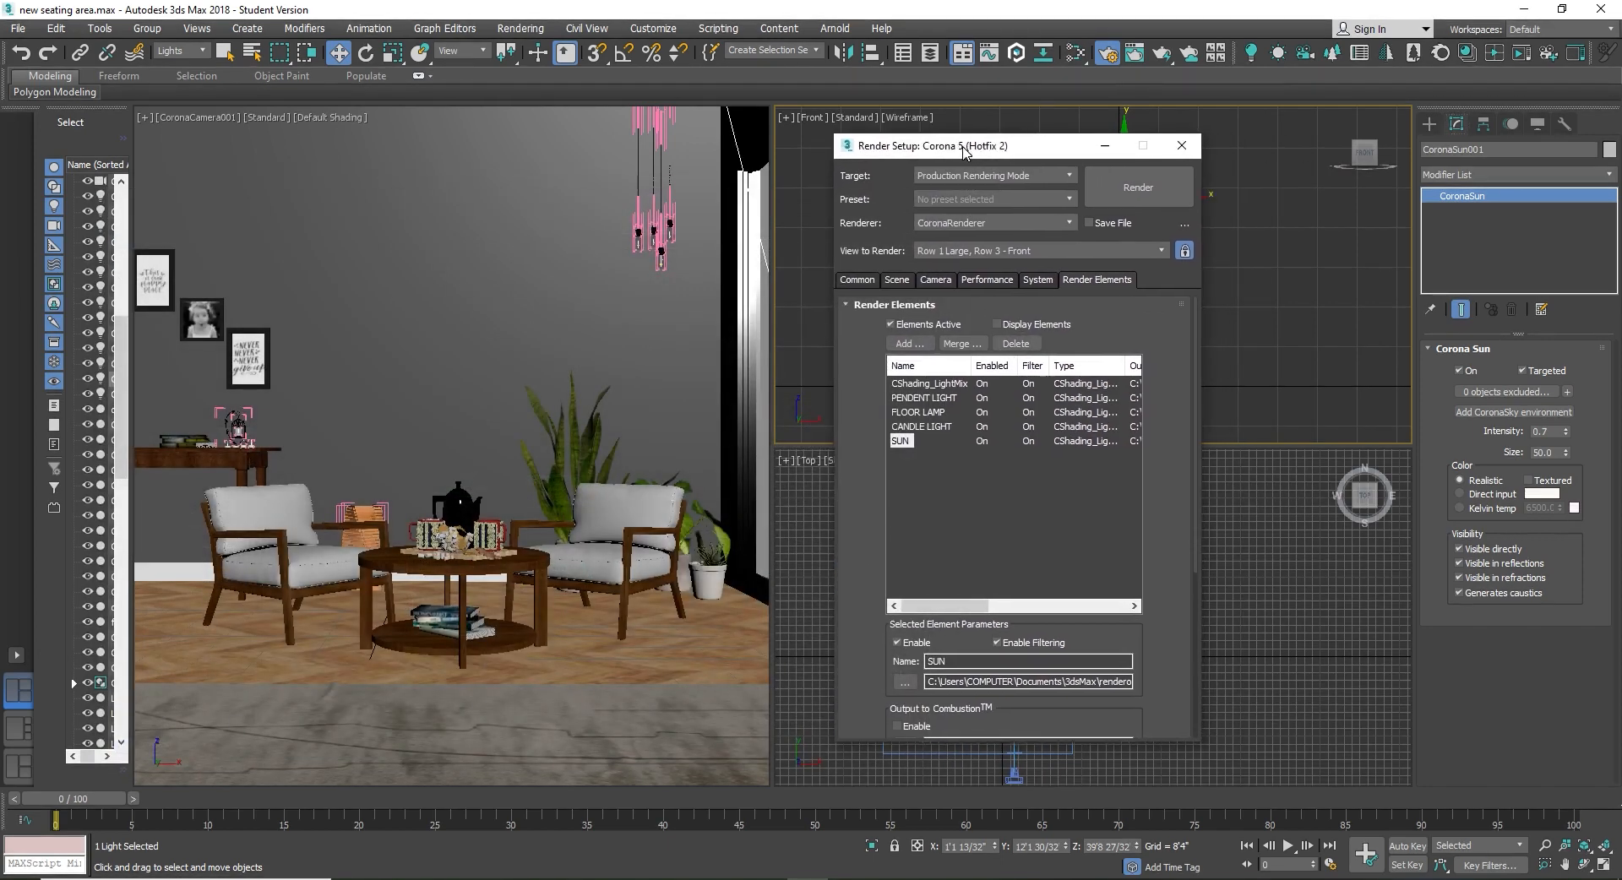
{"action": "left_click", "coordinate": [909, 343]}
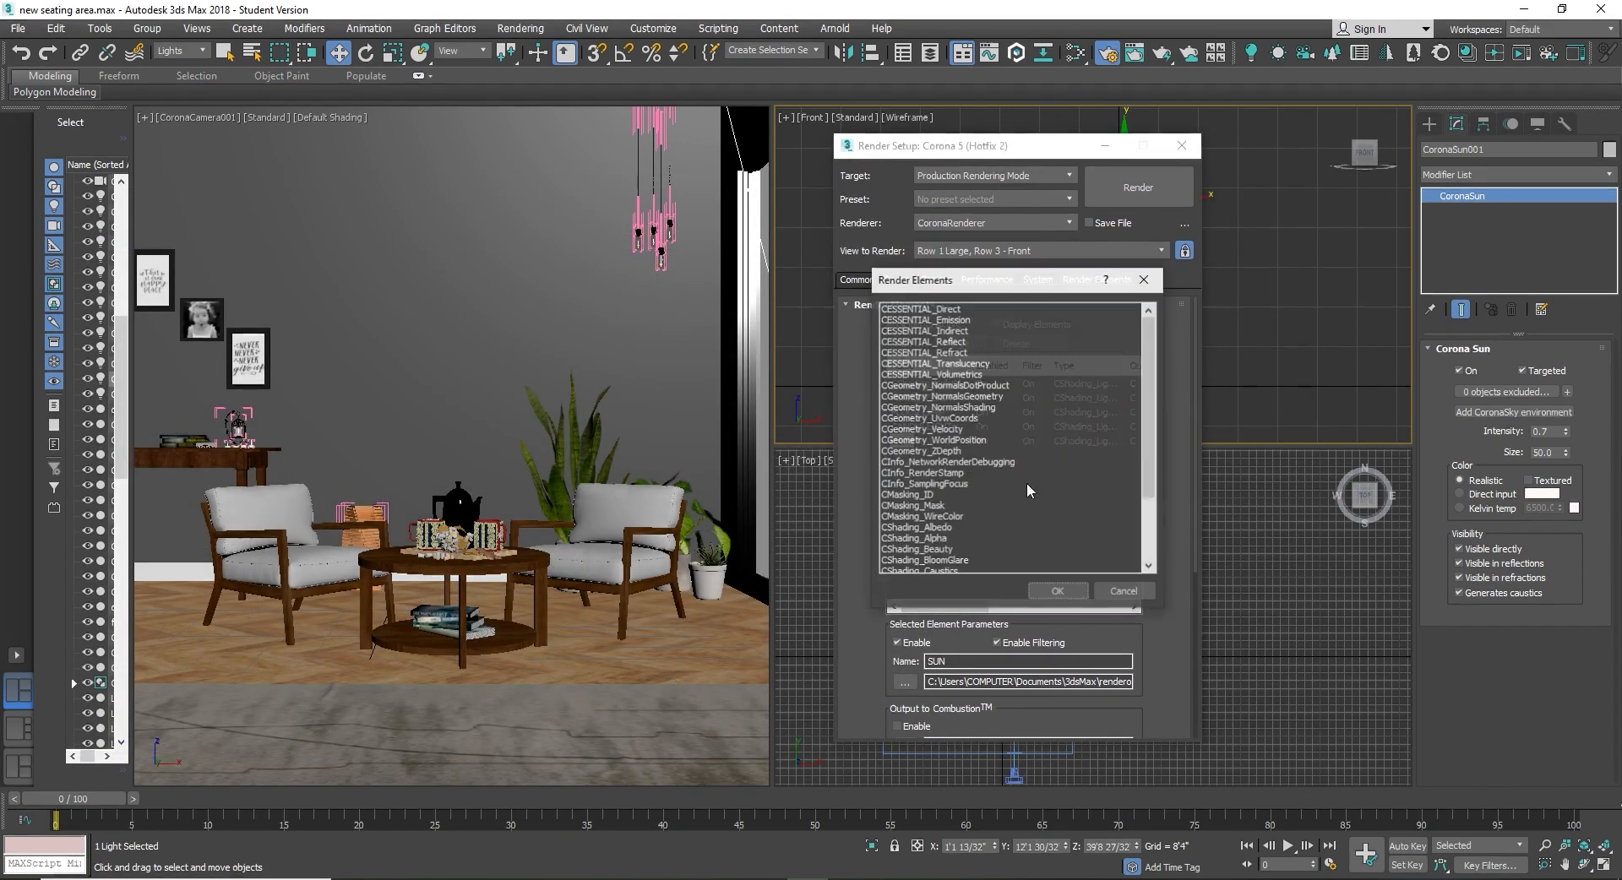
{"action": "scroll", "coordinate": [1086, 530], "scroll_direction": "down", "scroll_amount": 3}
{"action": "double_click", "coordinate": [942, 517]}
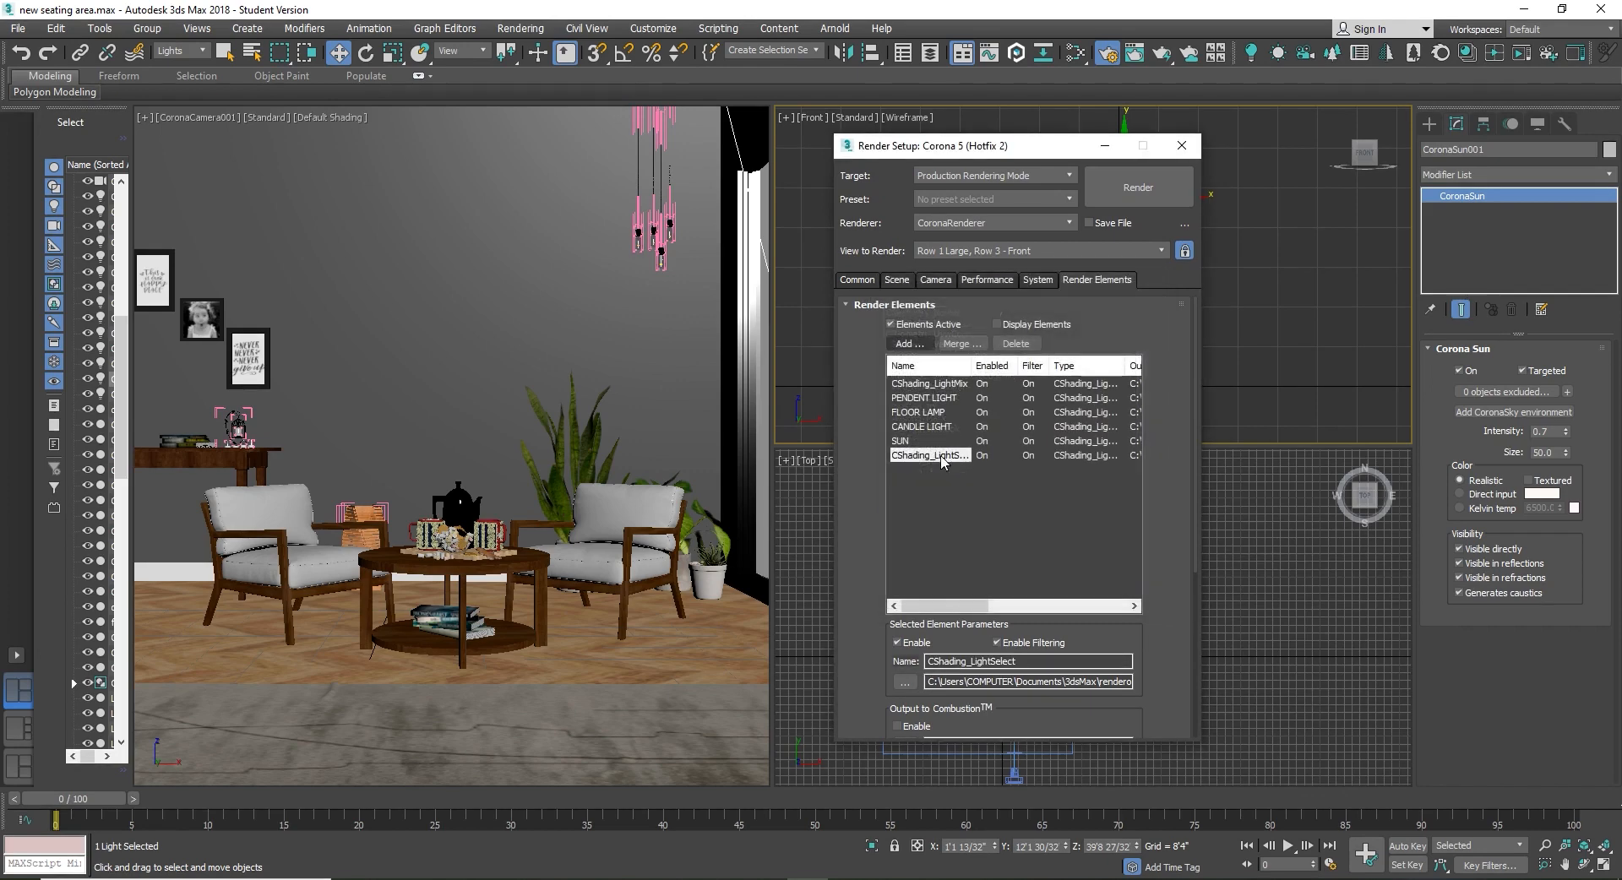
{"action": "left_click", "coordinate": [910, 343]}
{"action": "scroll", "coordinate": [1026, 505], "scroll_direction": "down", "scroll_amount": 3}
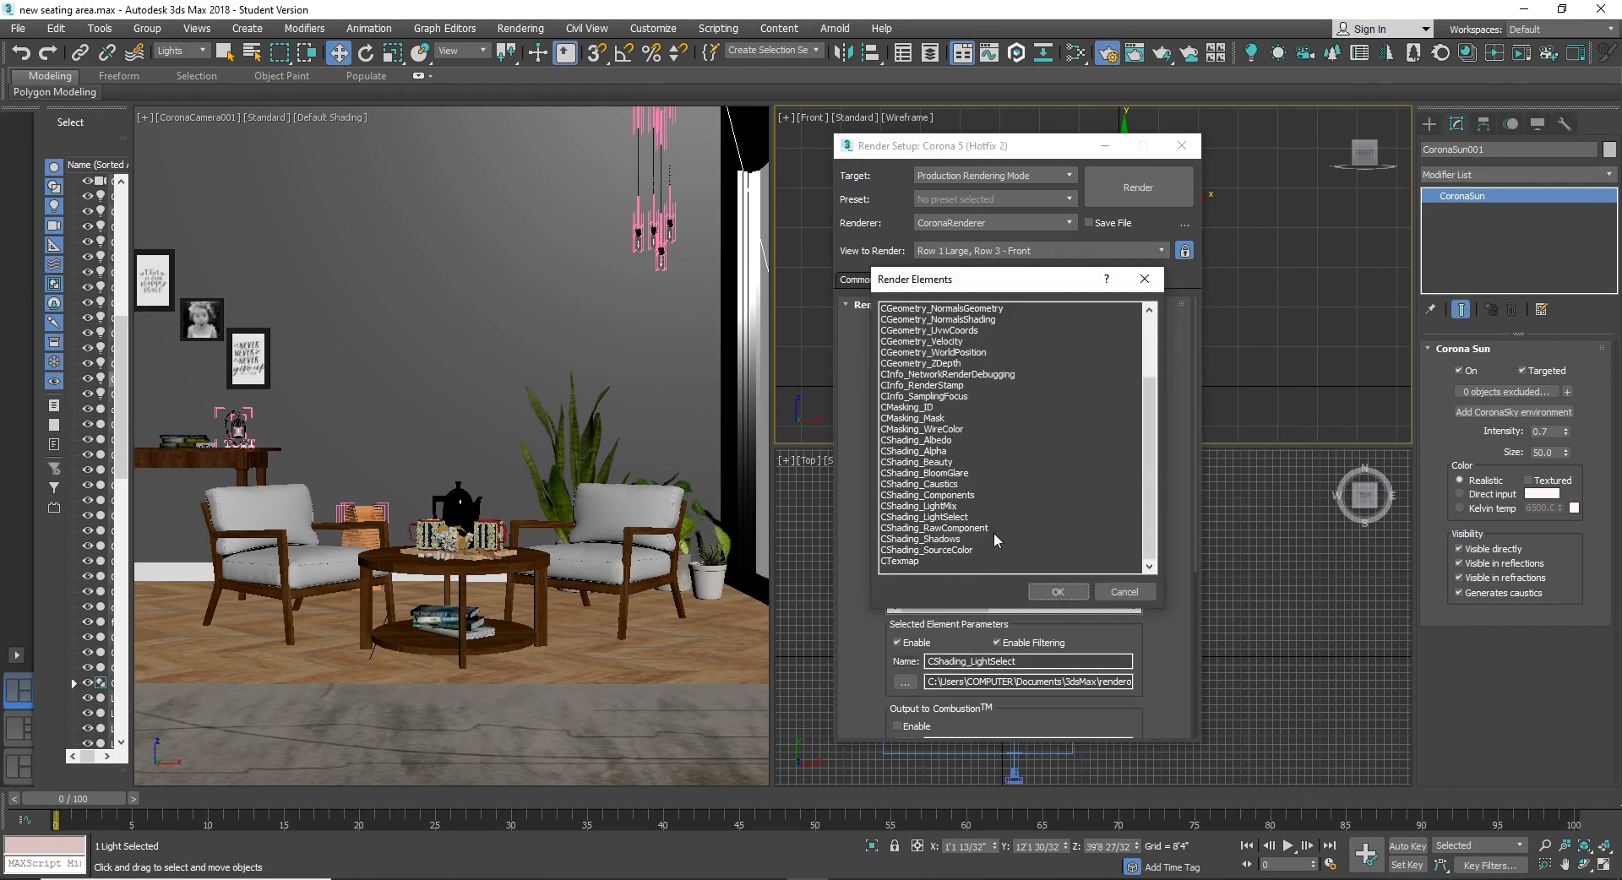
{"action": "double_click", "coordinate": [957, 519]}
{"action": "left_click", "coordinate": [910, 343]}
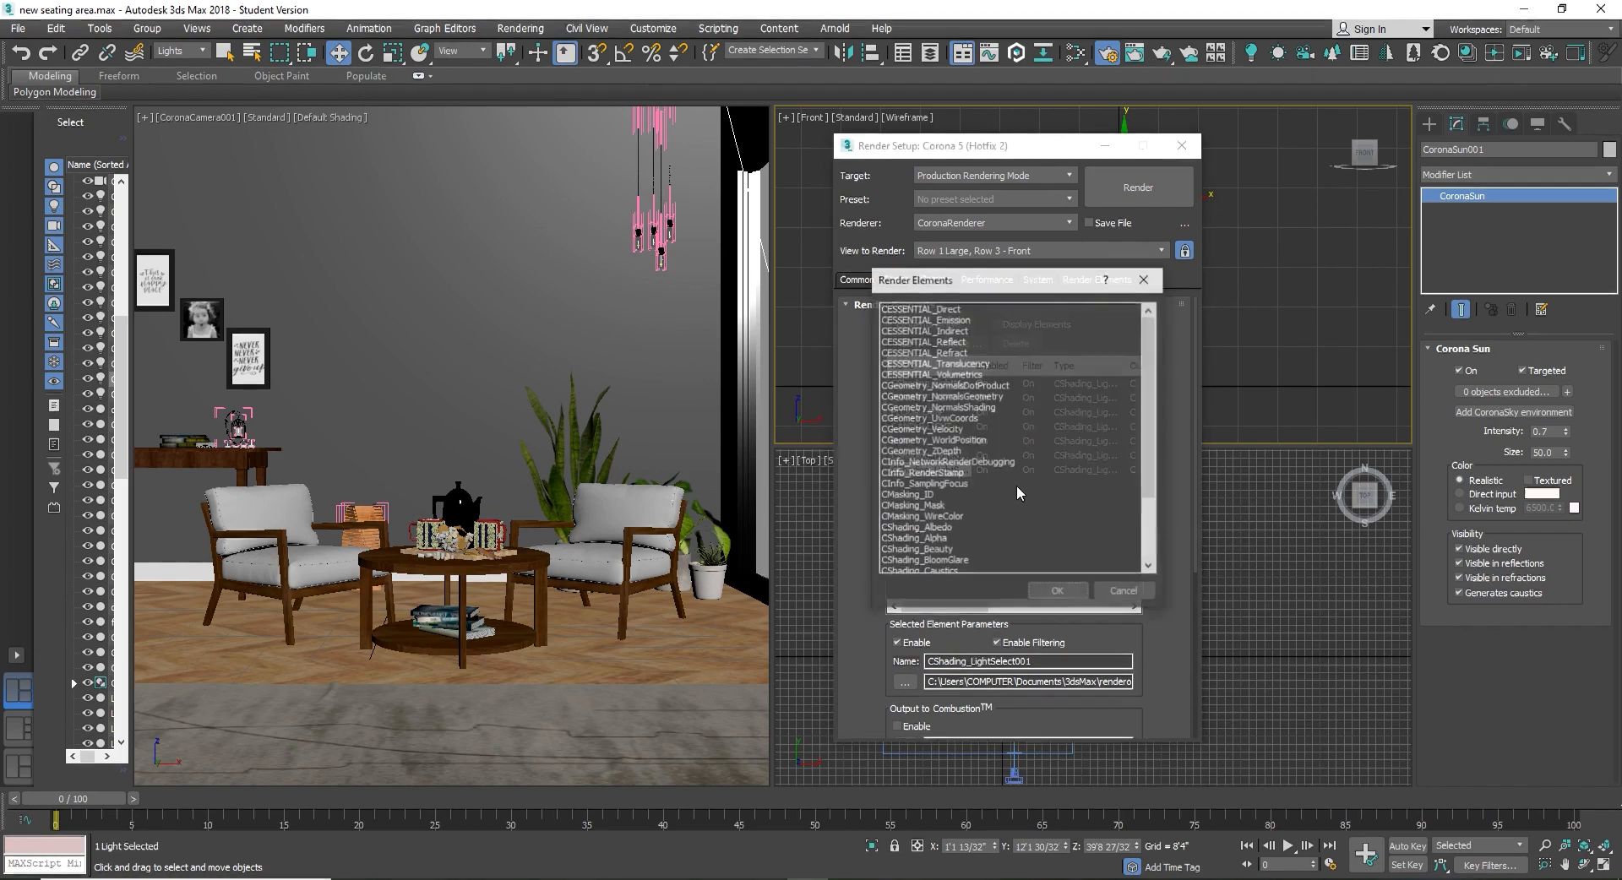
{"action": "scroll", "coordinate": [1023, 509], "scroll_direction": "down", "scroll_amount": 3}
{"action": "double_click", "coordinate": [930, 518]}
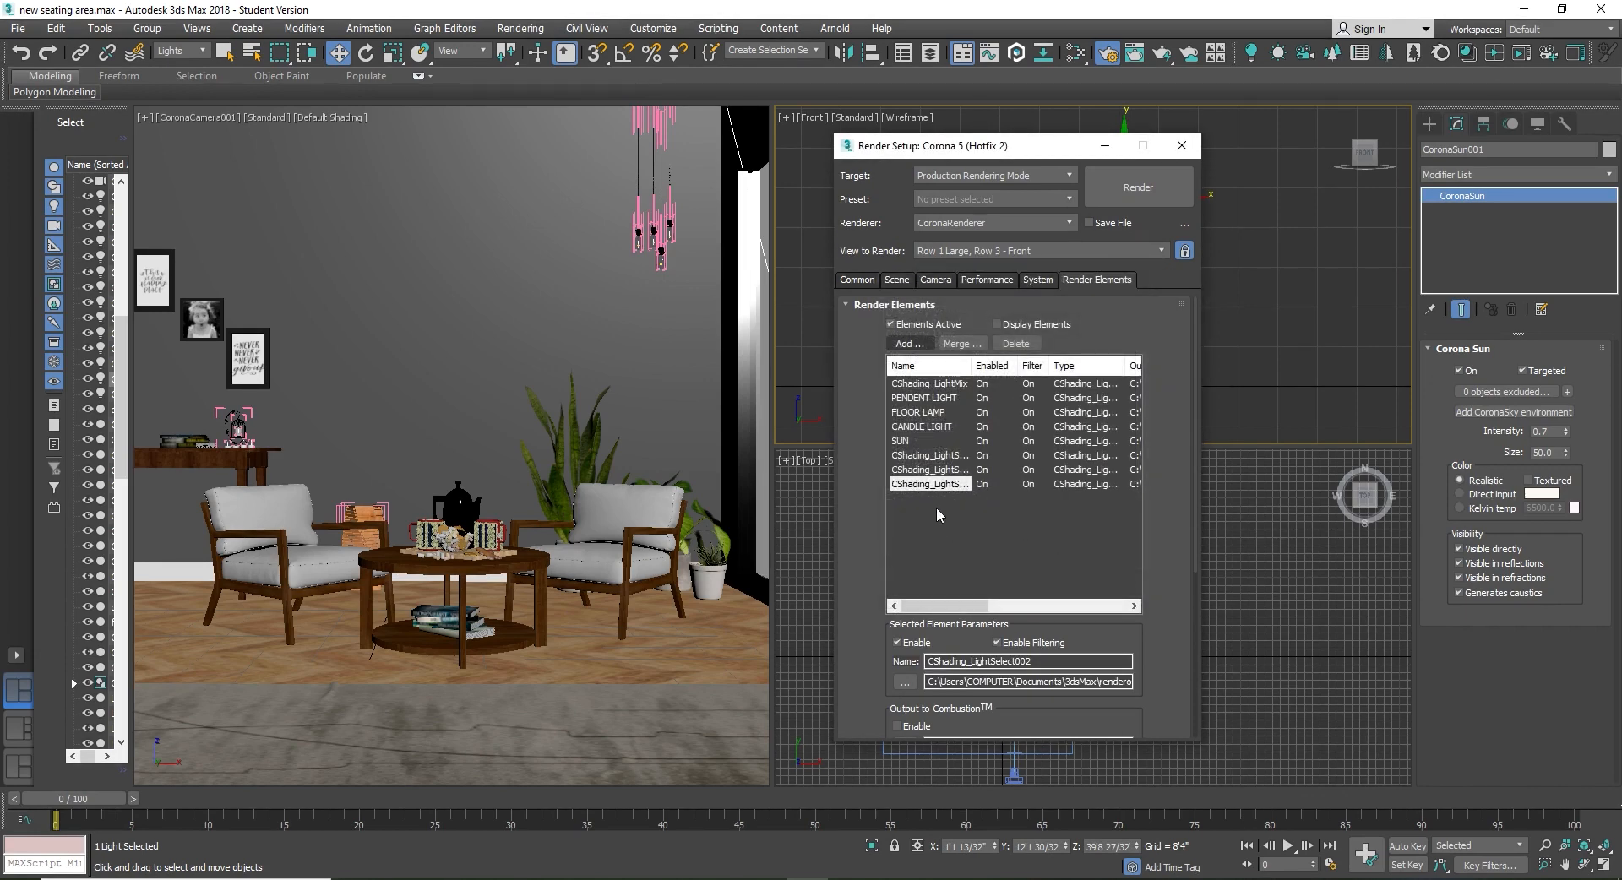
Step: Name the three new LightSelect elements CORONA SKY, EVENING SKY and SUN SET, in list order
{"action": "left_click", "coordinate": [922, 457]}
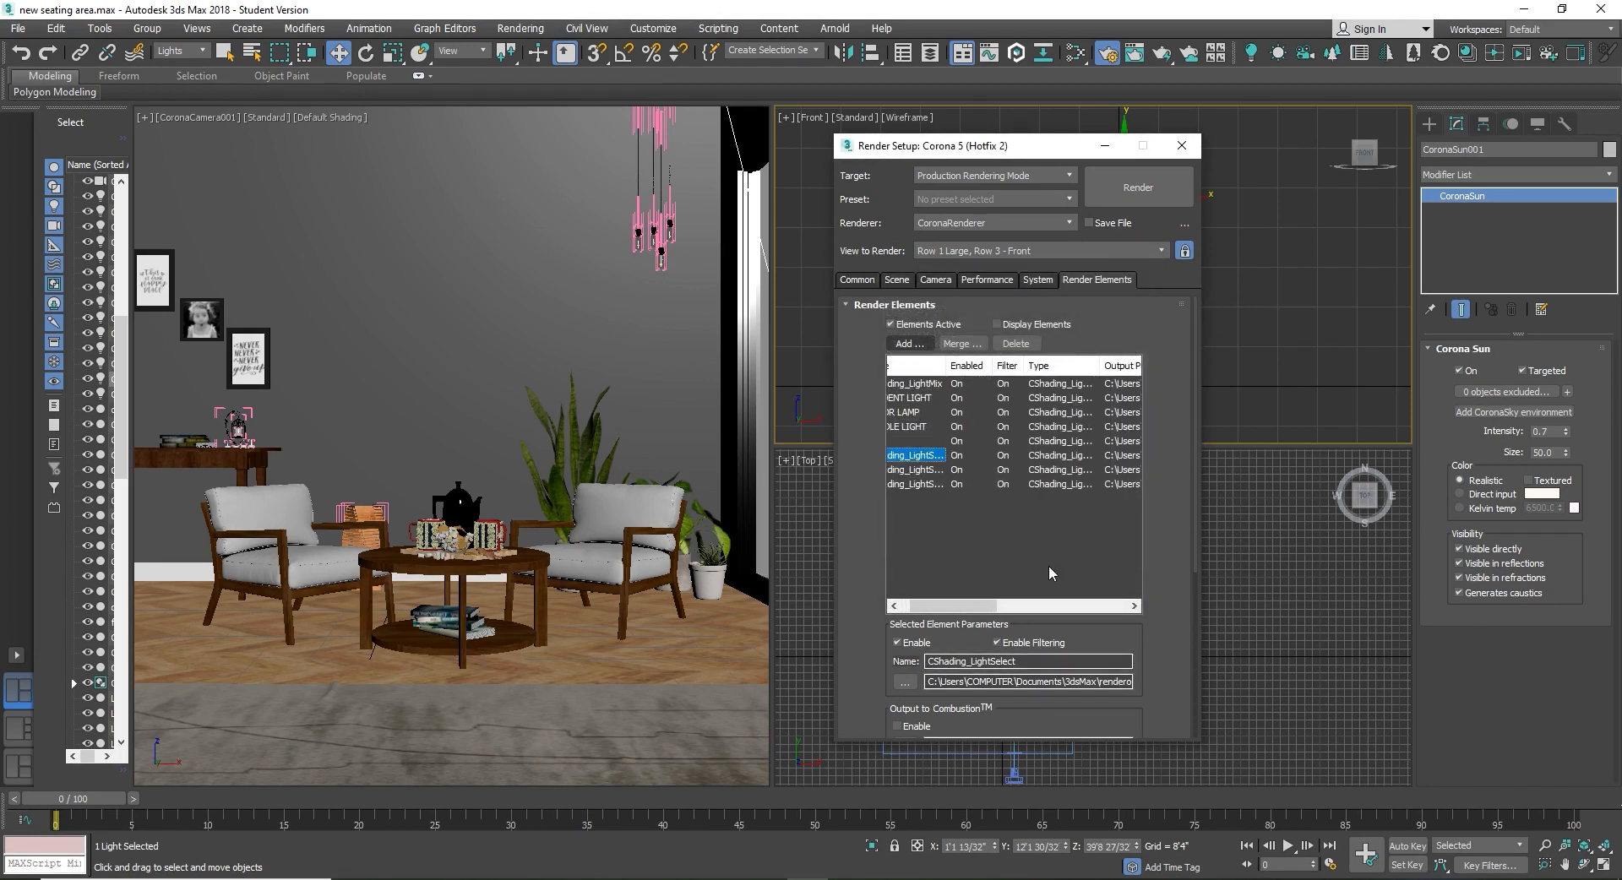
{"action": "left_click_drag", "start_coordinate": [1018, 661], "coordinate": [891, 667]}
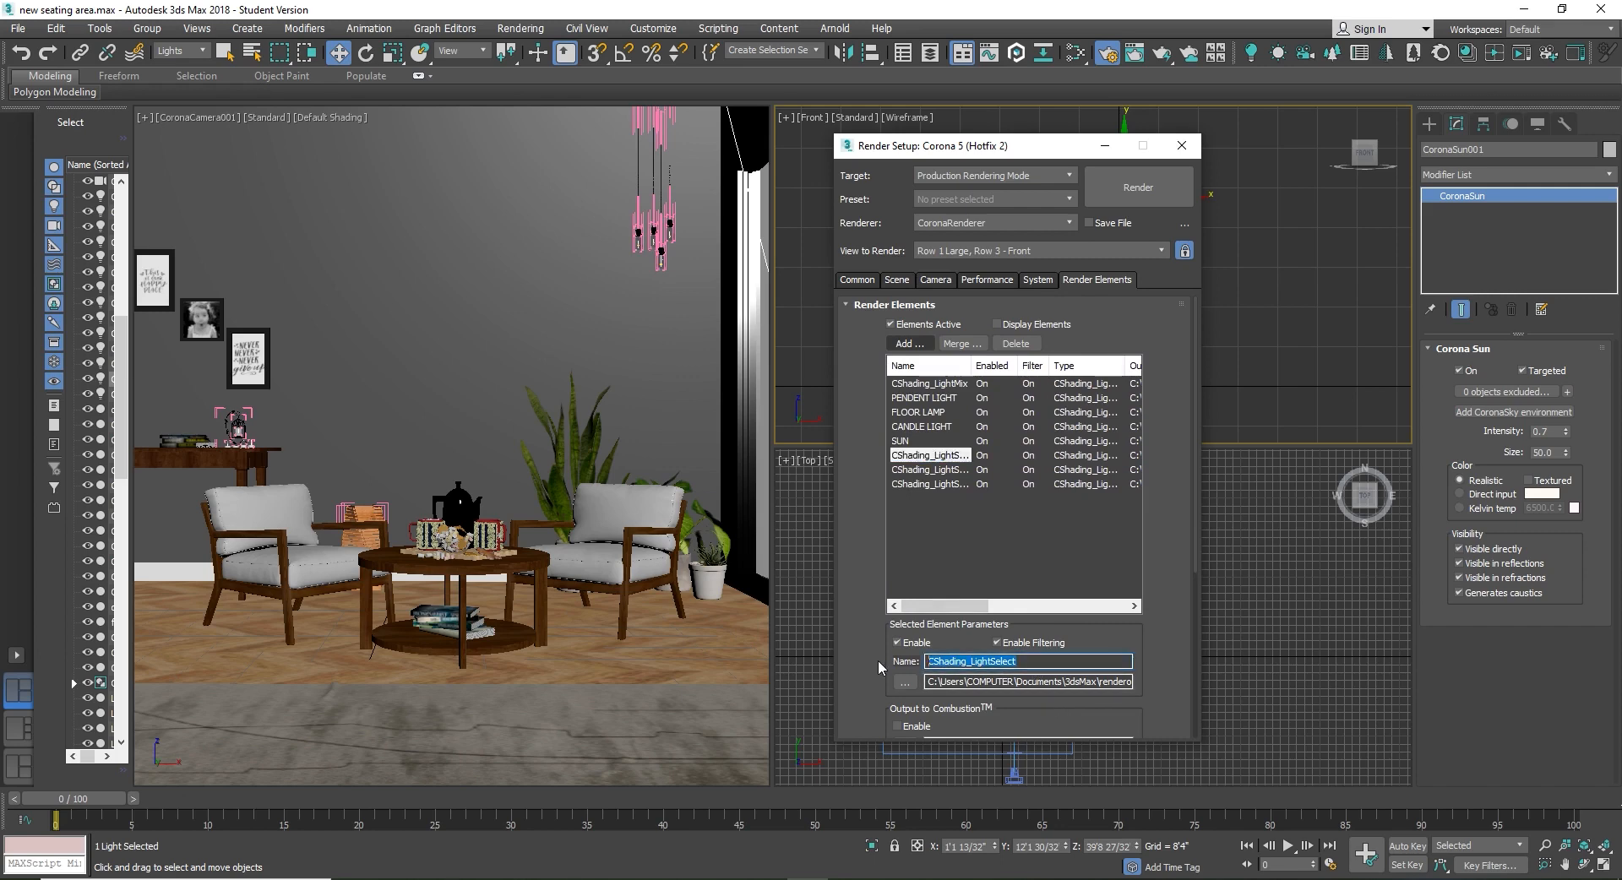
{"action": "type", "text": "CORONA SKY"}
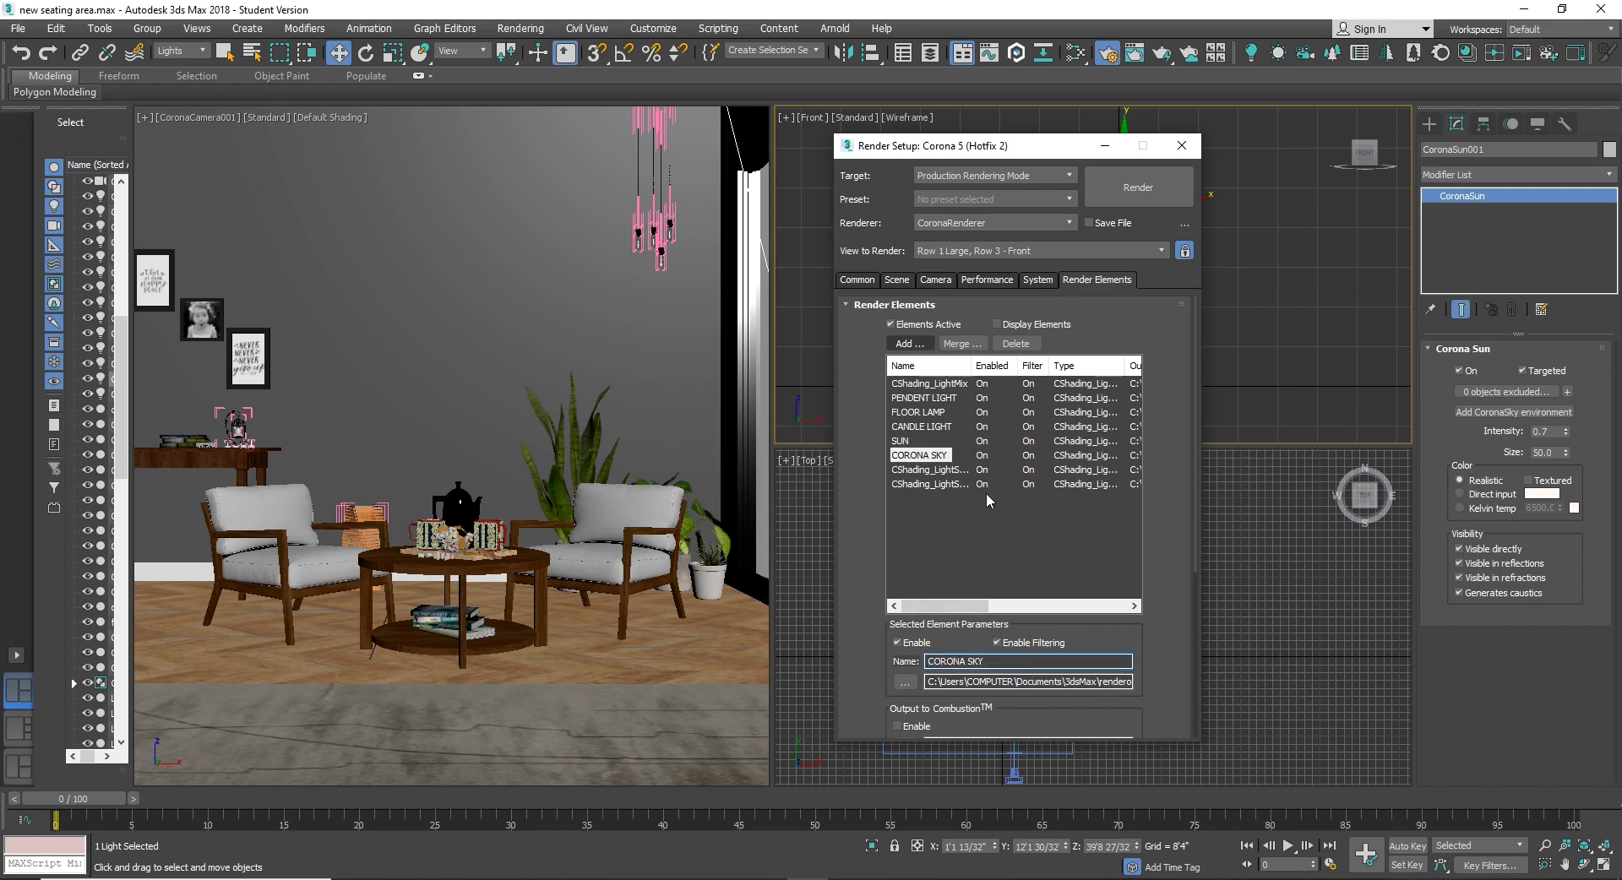
{"action": "left_click", "coordinate": [945, 470]}
{"action": "left_click_drag", "start_coordinate": [1039, 661], "coordinate": [873, 658]}
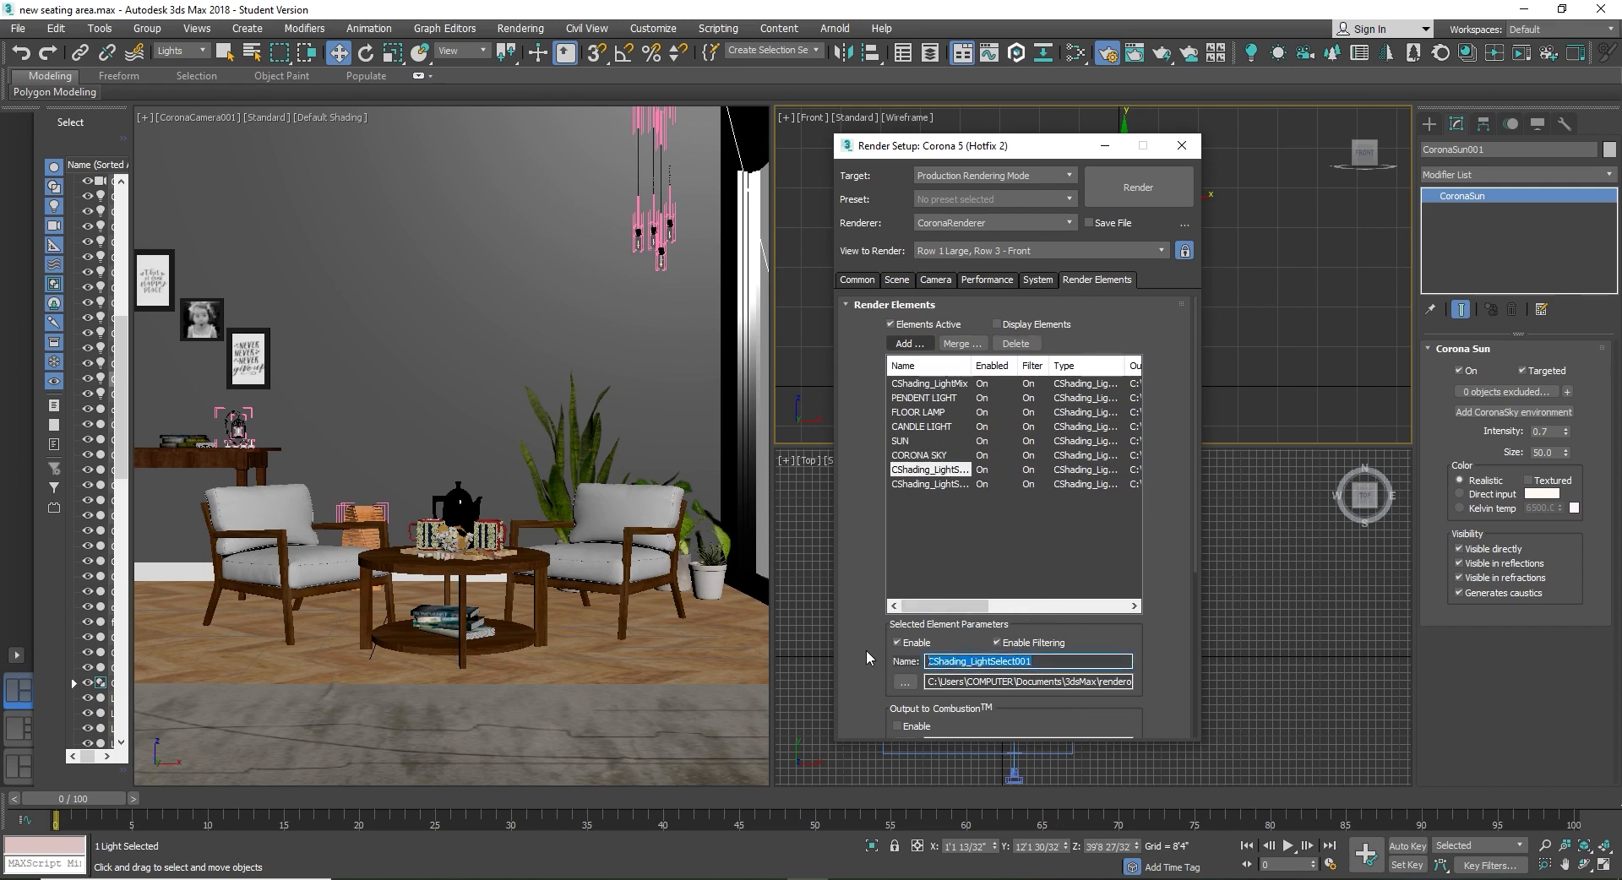
{"action": "type", "text": "E"}
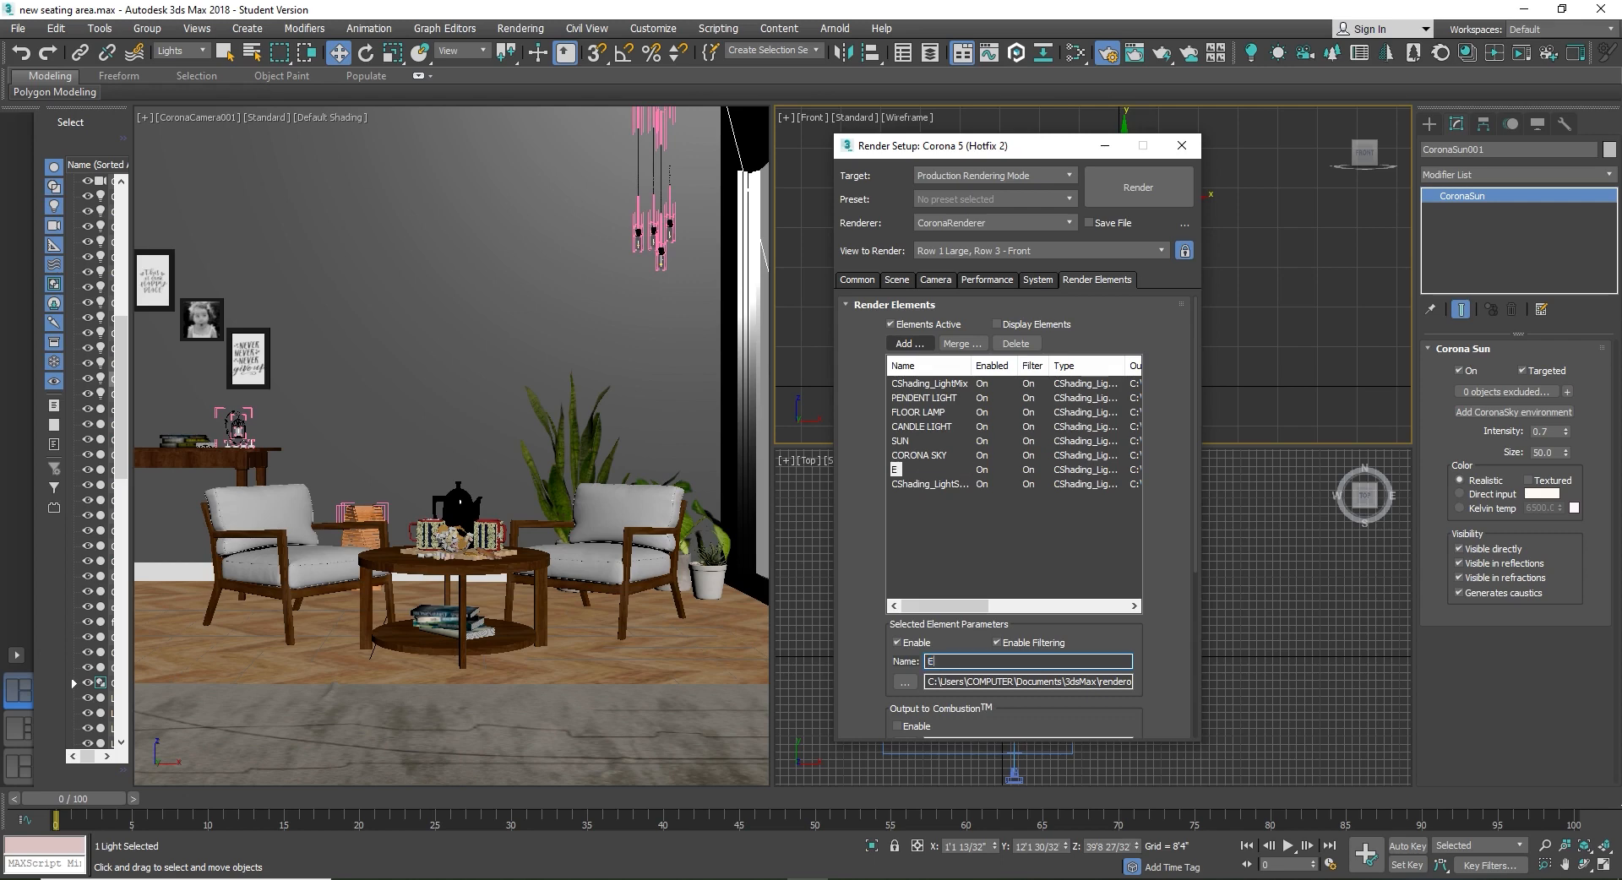
{"action": "type", "text": "VENING SKY"}
{"action": "left_click", "coordinate": [929, 484]}
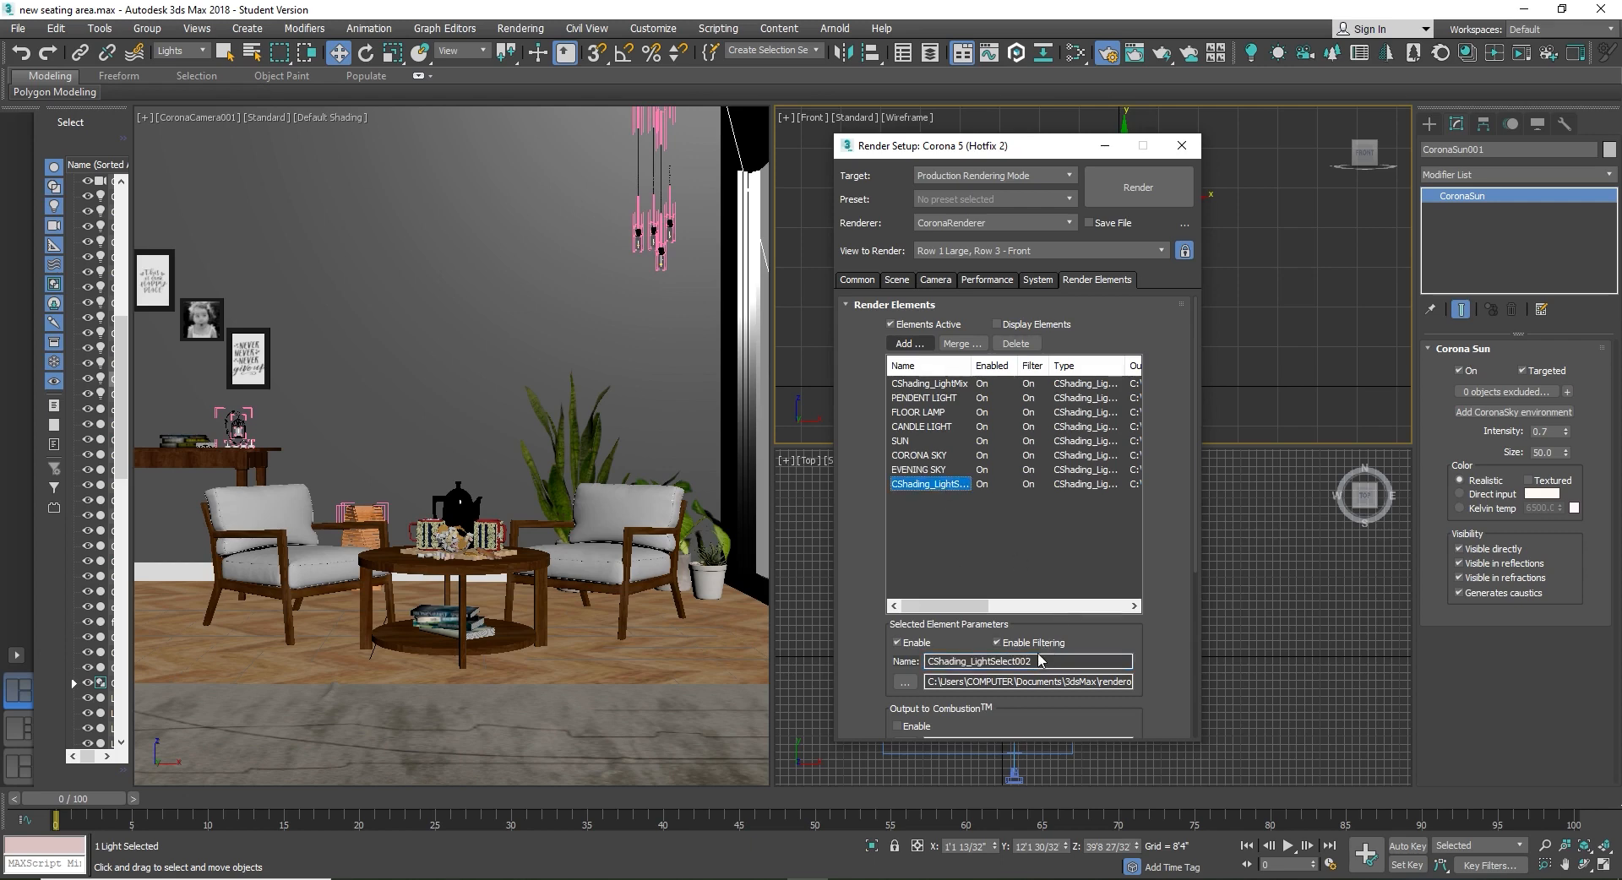
{"action": "left_click_drag", "start_coordinate": [1035, 661], "coordinate": [914, 670]}
{"action": "type", "text": "SUN"}
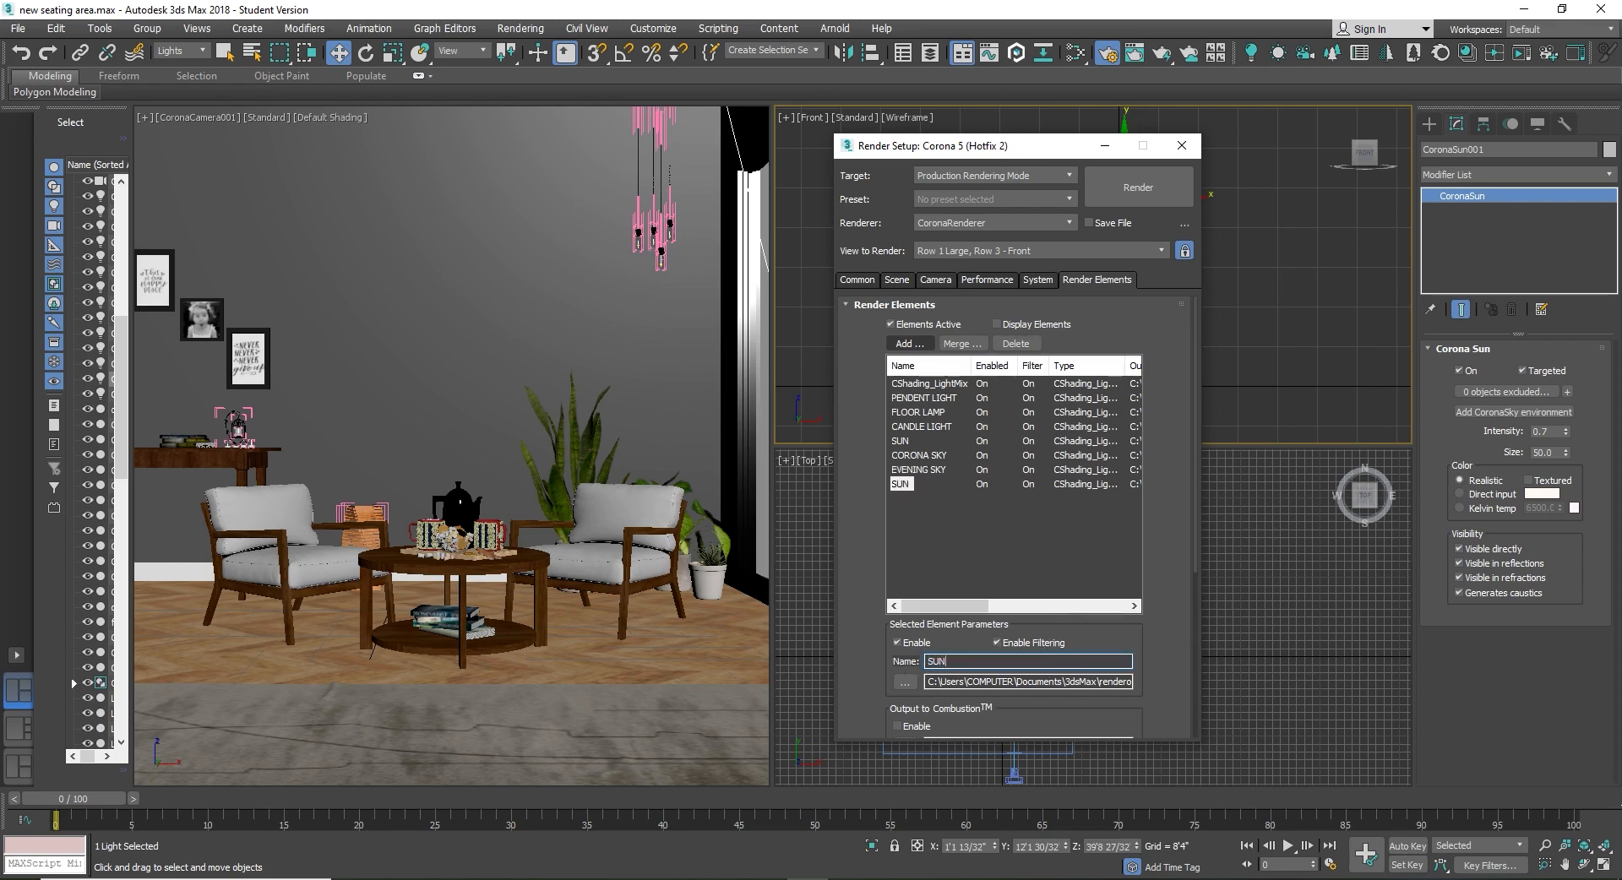
{"action": "type", "text": " SET"}
Step: Include environment light in the CORONA SKY LightSelect element and assign it environment 0: Skylight environment
{"action": "left_click", "coordinate": [921, 455]}
{"action": "scroll", "coordinate": [1153, 573], "scroll_direction": "down", "scroll_amount": 5}
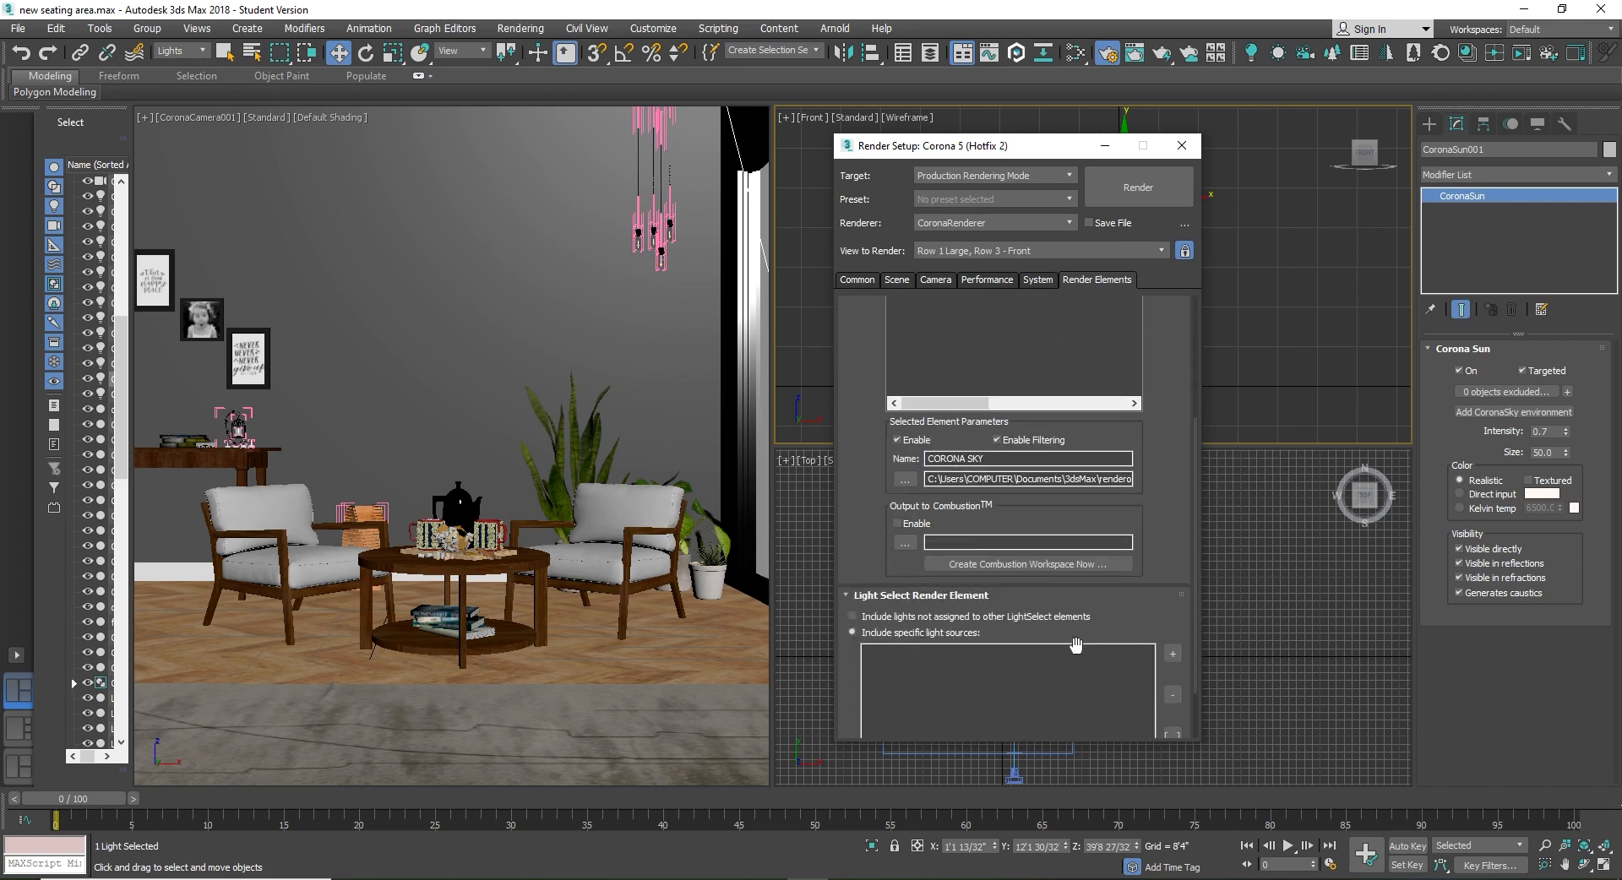
{"action": "scroll", "coordinate": [1017, 602], "scroll_direction": "down", "scroll_amount": 2}
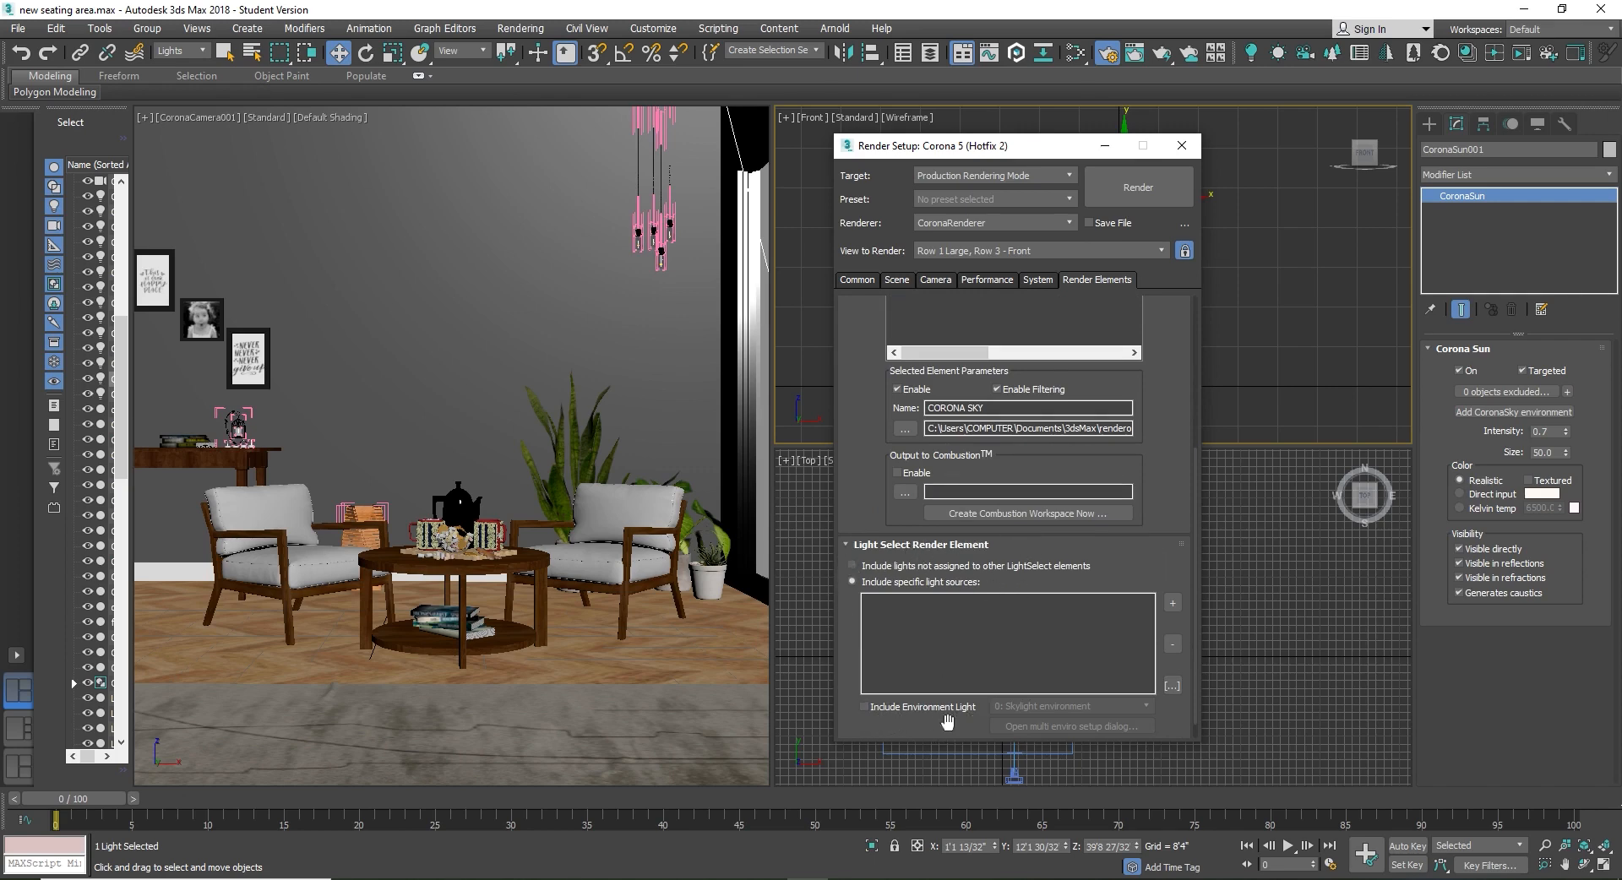
{"action": "left_click", "coordinate": [864, 706]}
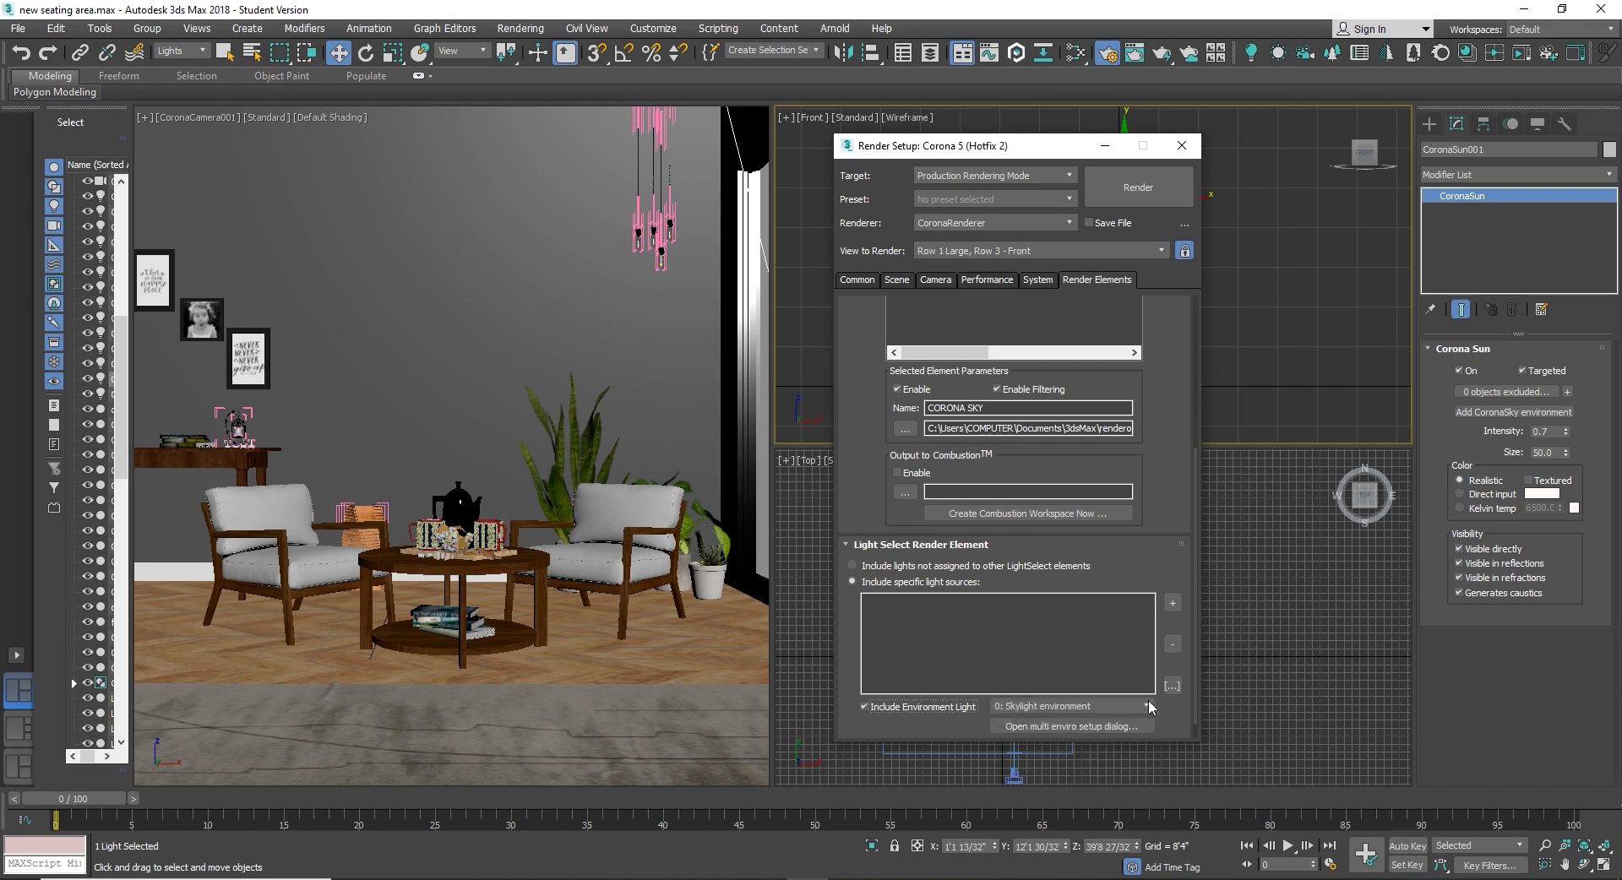
{"action": "scroll", "coordinate": [1149, 706], "scroll_direction": "down", "scroll_amount": 1}
{"action": "left_click", "coordinate": [1122, 682]}
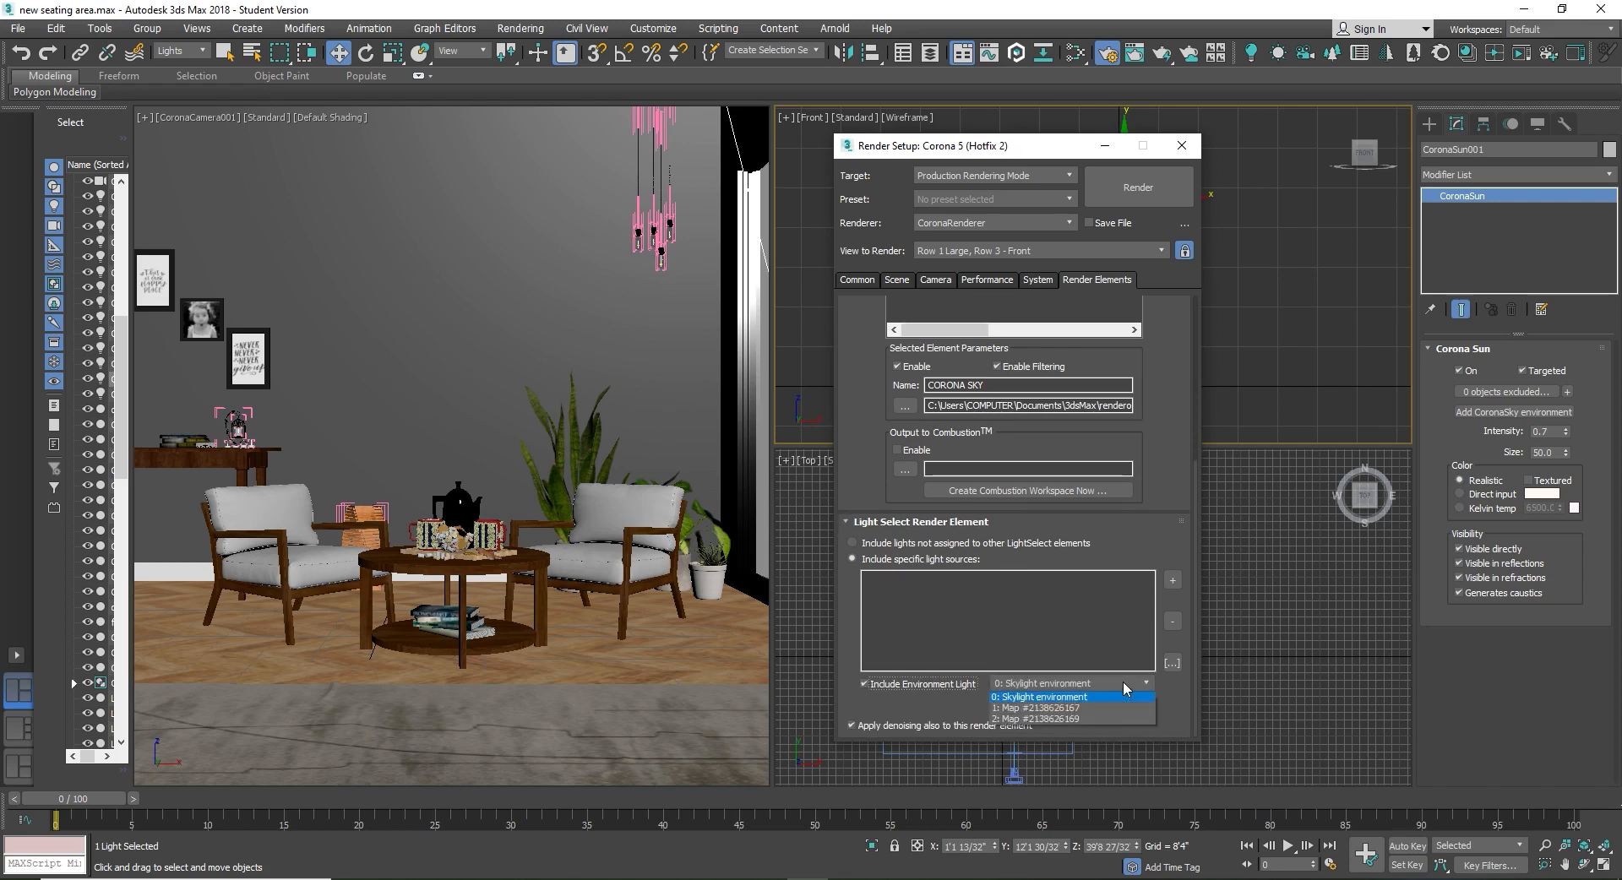
{"action": "left_click", "coordinate": [1061, 700]}
{"action": "scroll", "coordinate": [1154, 358], "scroll_direction": "up", "scroll_amount": 2}
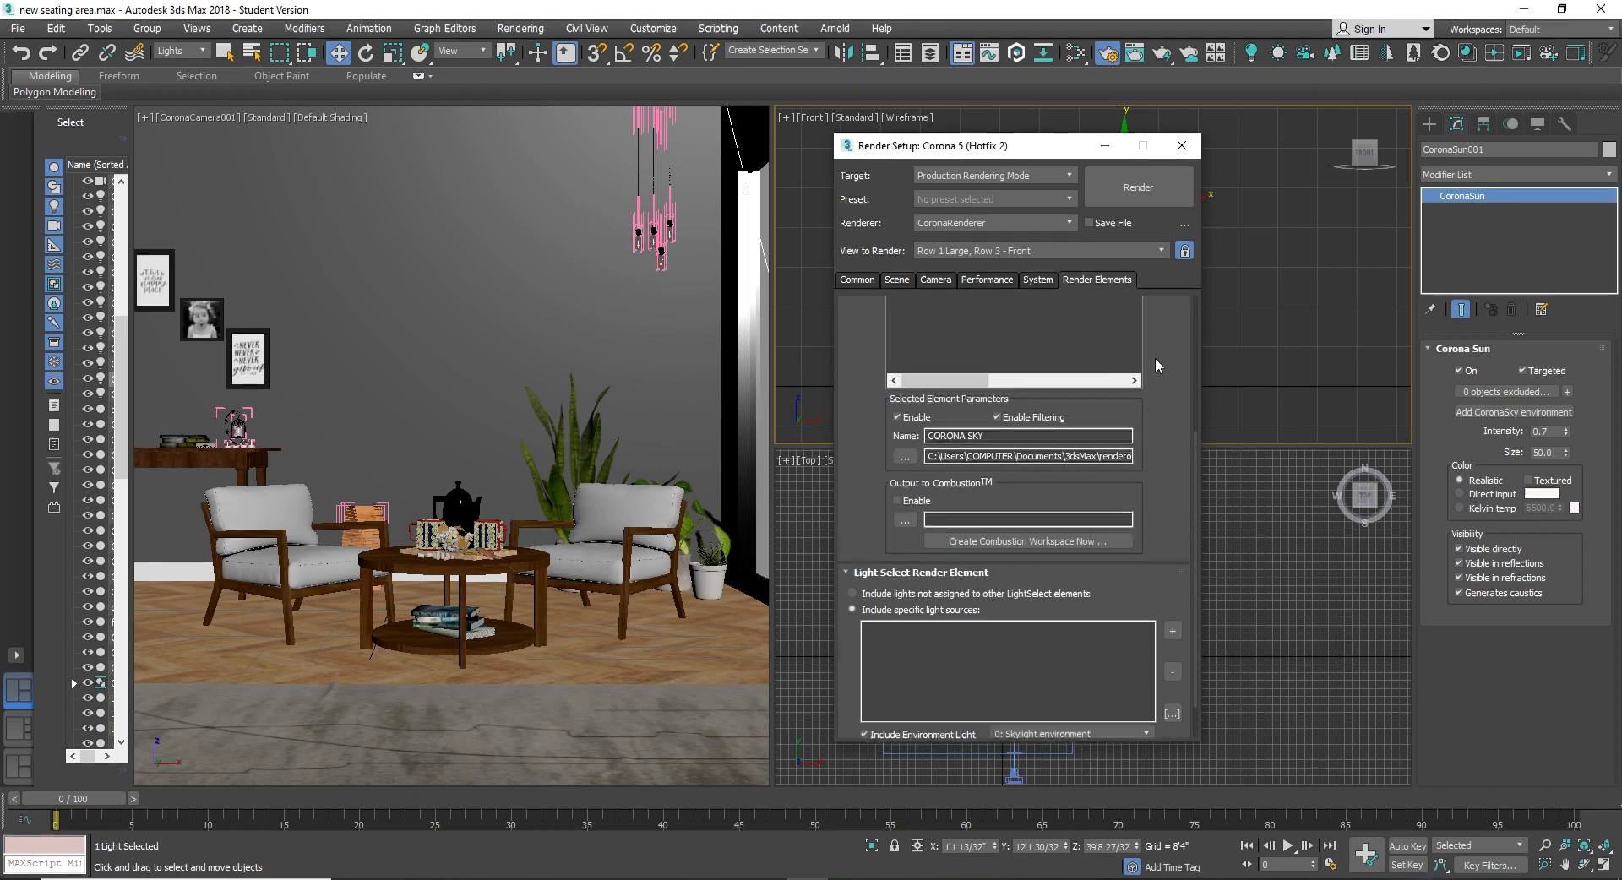
{"action": "scroll", "coordinate": [1154, 357], "scroll_direction": "up", "scroll_amount": 5}
{"action": "left_click", "coordinate": [905, 396]}
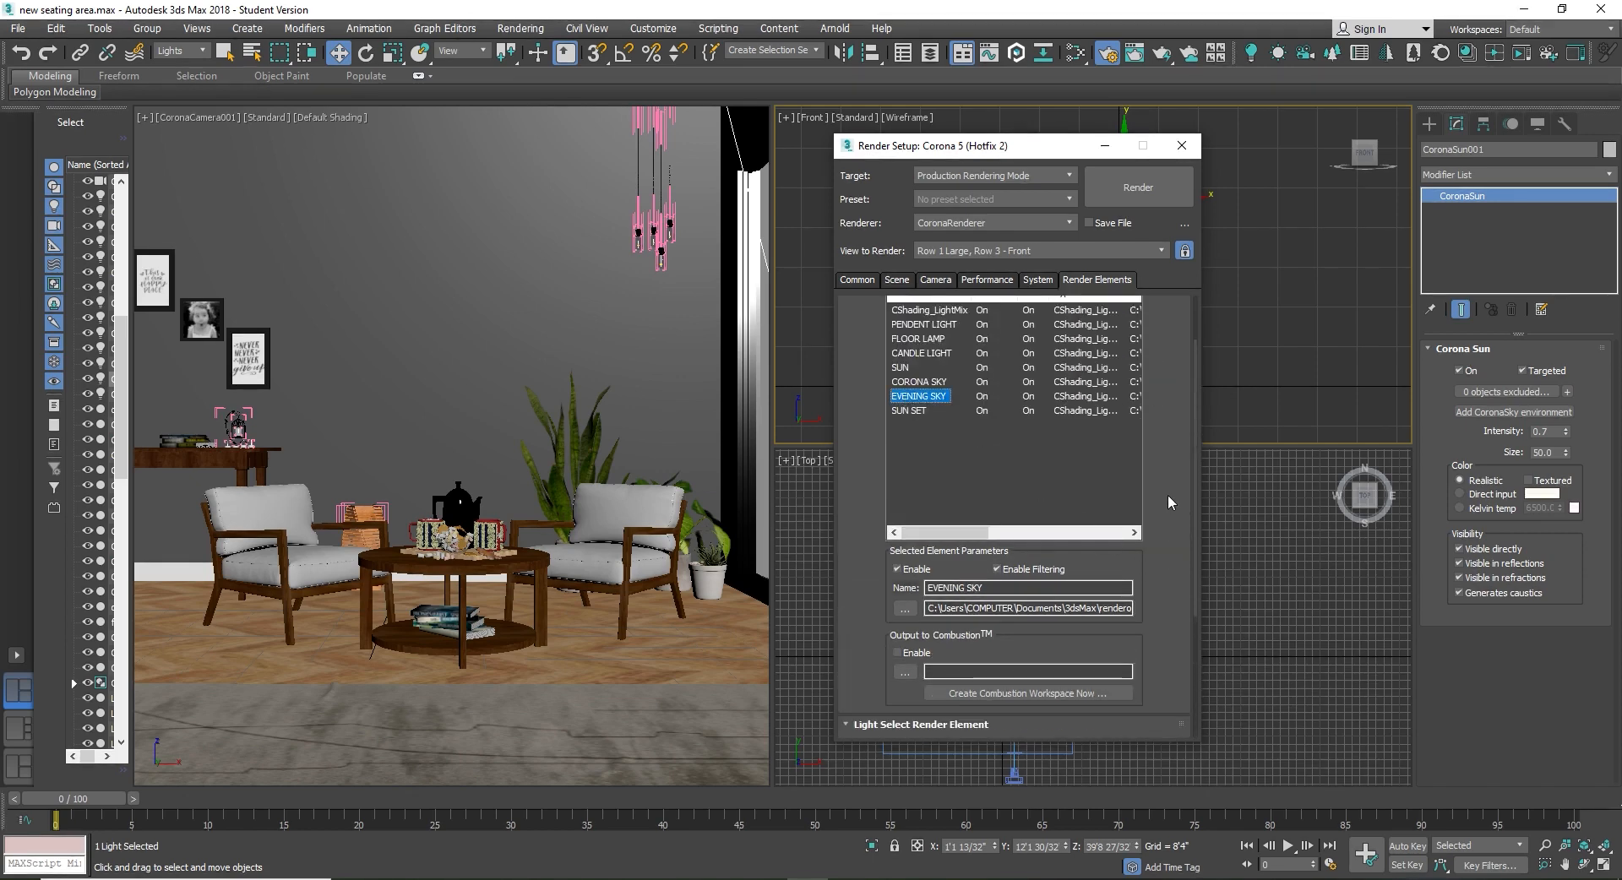
{"action": "scroll", "coordinate": [1168, 496], "scroll_direction": "down", "scroll_amount": 5}
{"action": "left_click", "coordinate": [865, 684]}
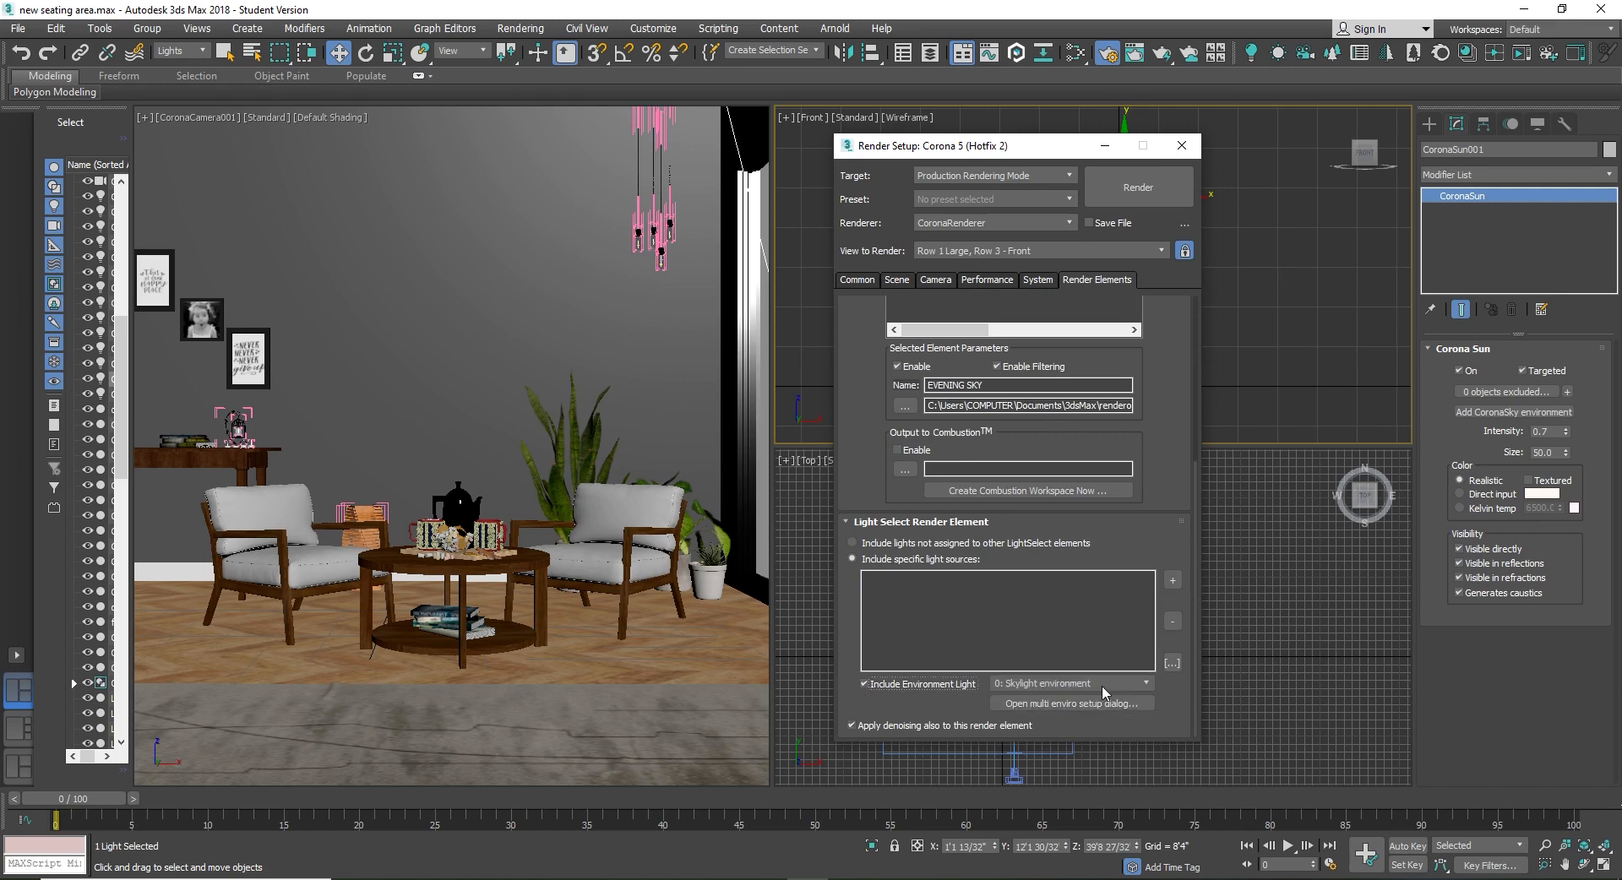
{"action": "left_click", "coordinate": [1066, 684]}
{"action": "left_click", "coordinate": [1056, 710]}
{"action": "scroll", "coordinate": [1153, 361], "scroll_direction": "up", "scroll_amount": 5}
{"action": "left_click", "coordinate": [910, 438]}
{"action": "scroll", "coordinate": [1186, 500], "scroll_direction": "down", "scroll_amount": 5}
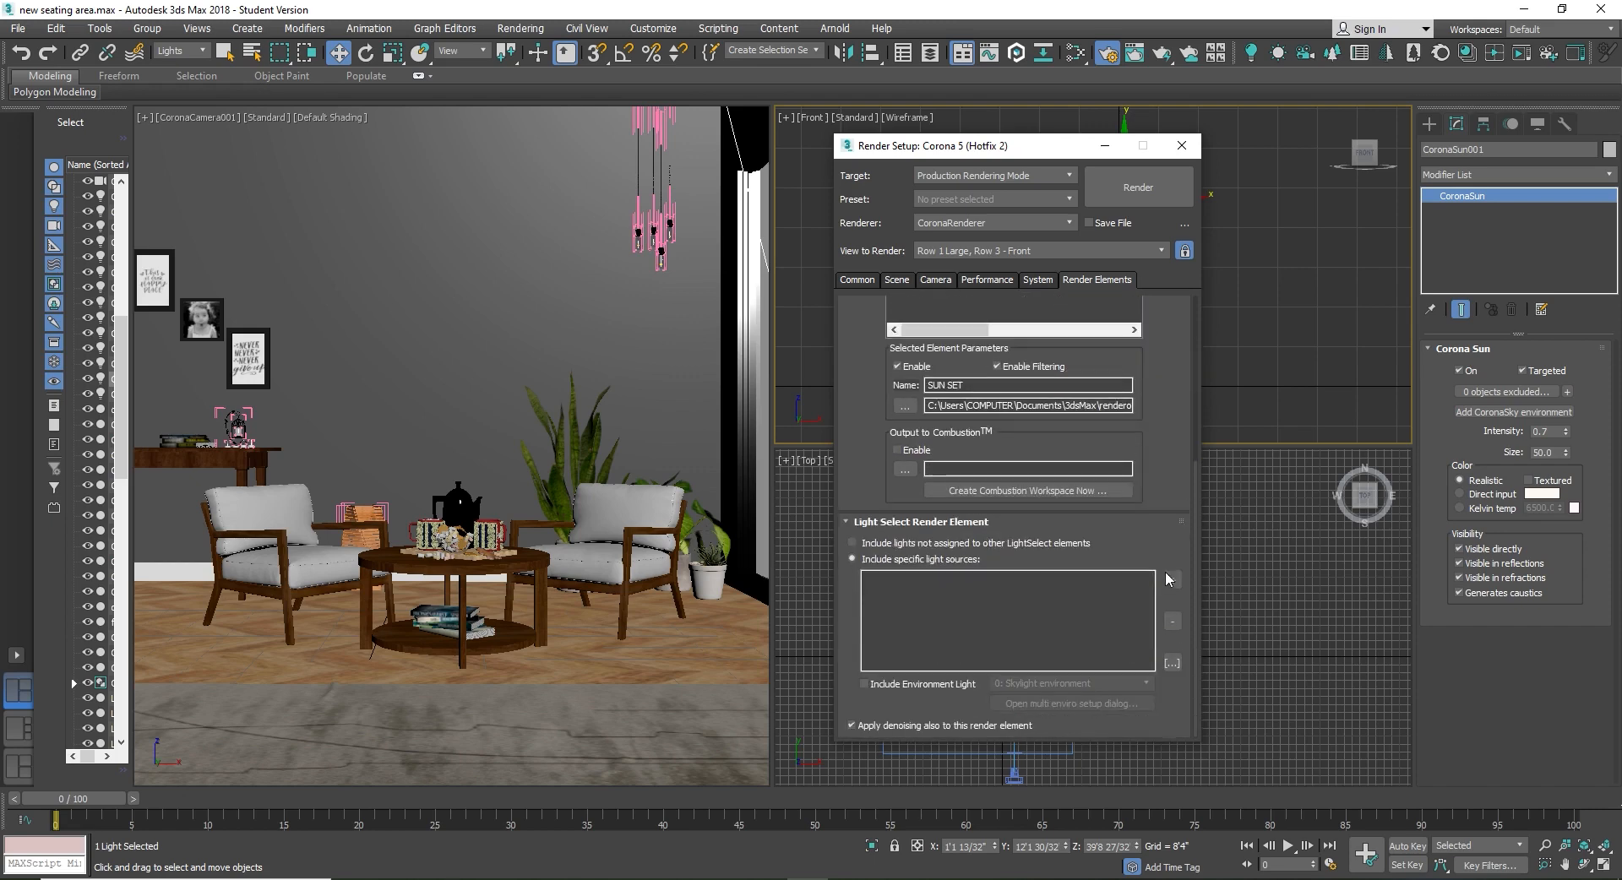
{"action": "left_click", "coordinate": [864, 684]}
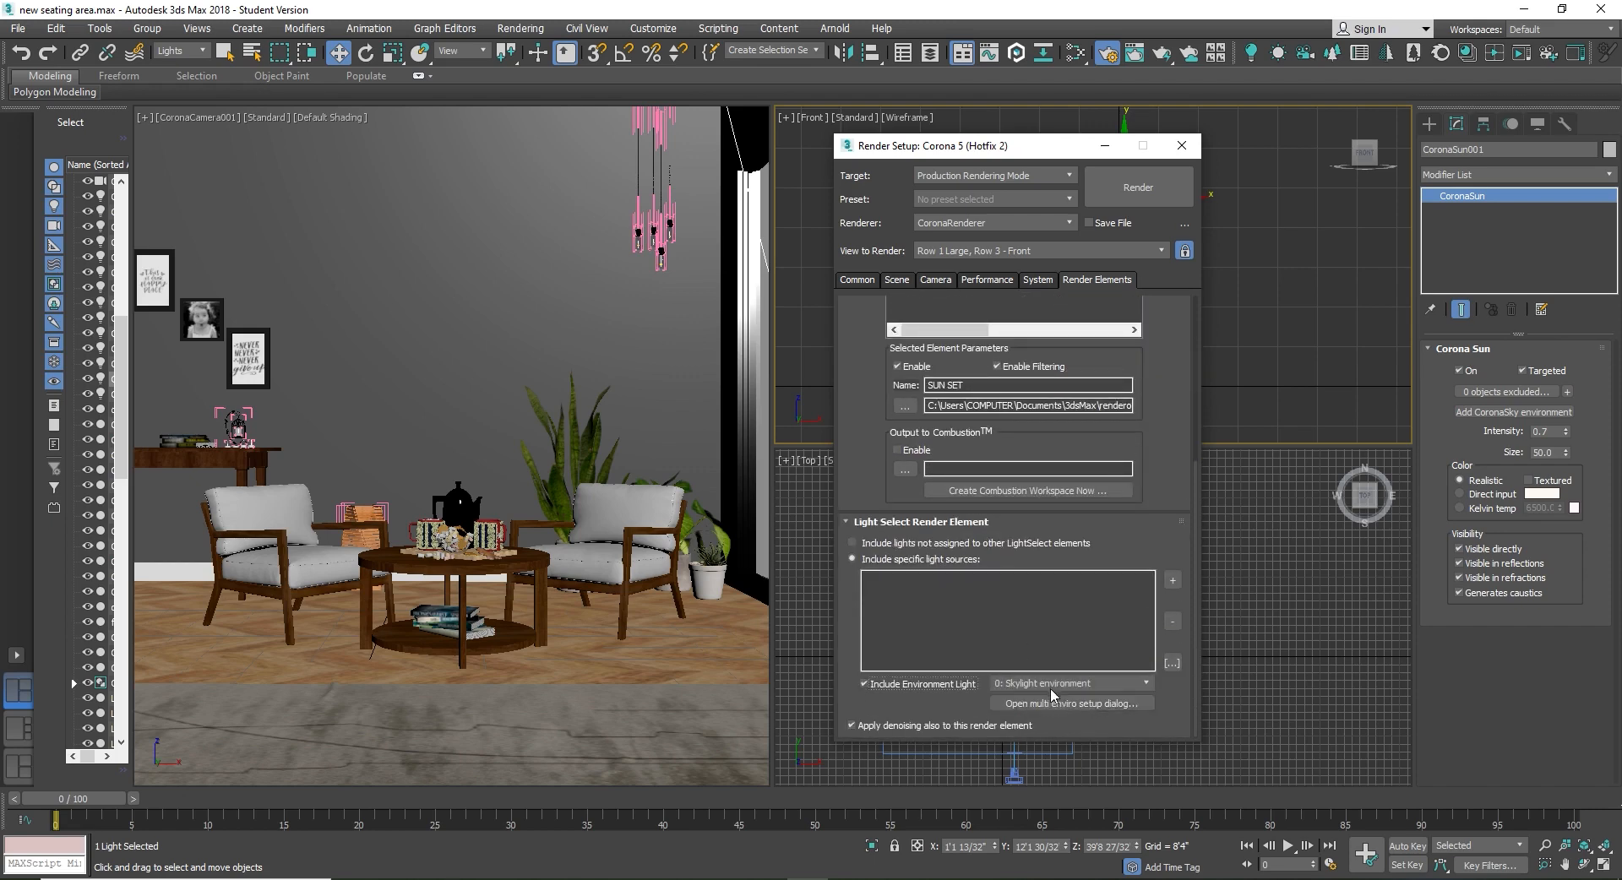
{"action": "left_click", "coordinate": [1051, 684]}
{"action": "left_click", "coordinate": [1028, 720]}
{"action": "scroll", "coordinate": [1153, 444], "scroll_direction": "up", "scroll_amount": 5}
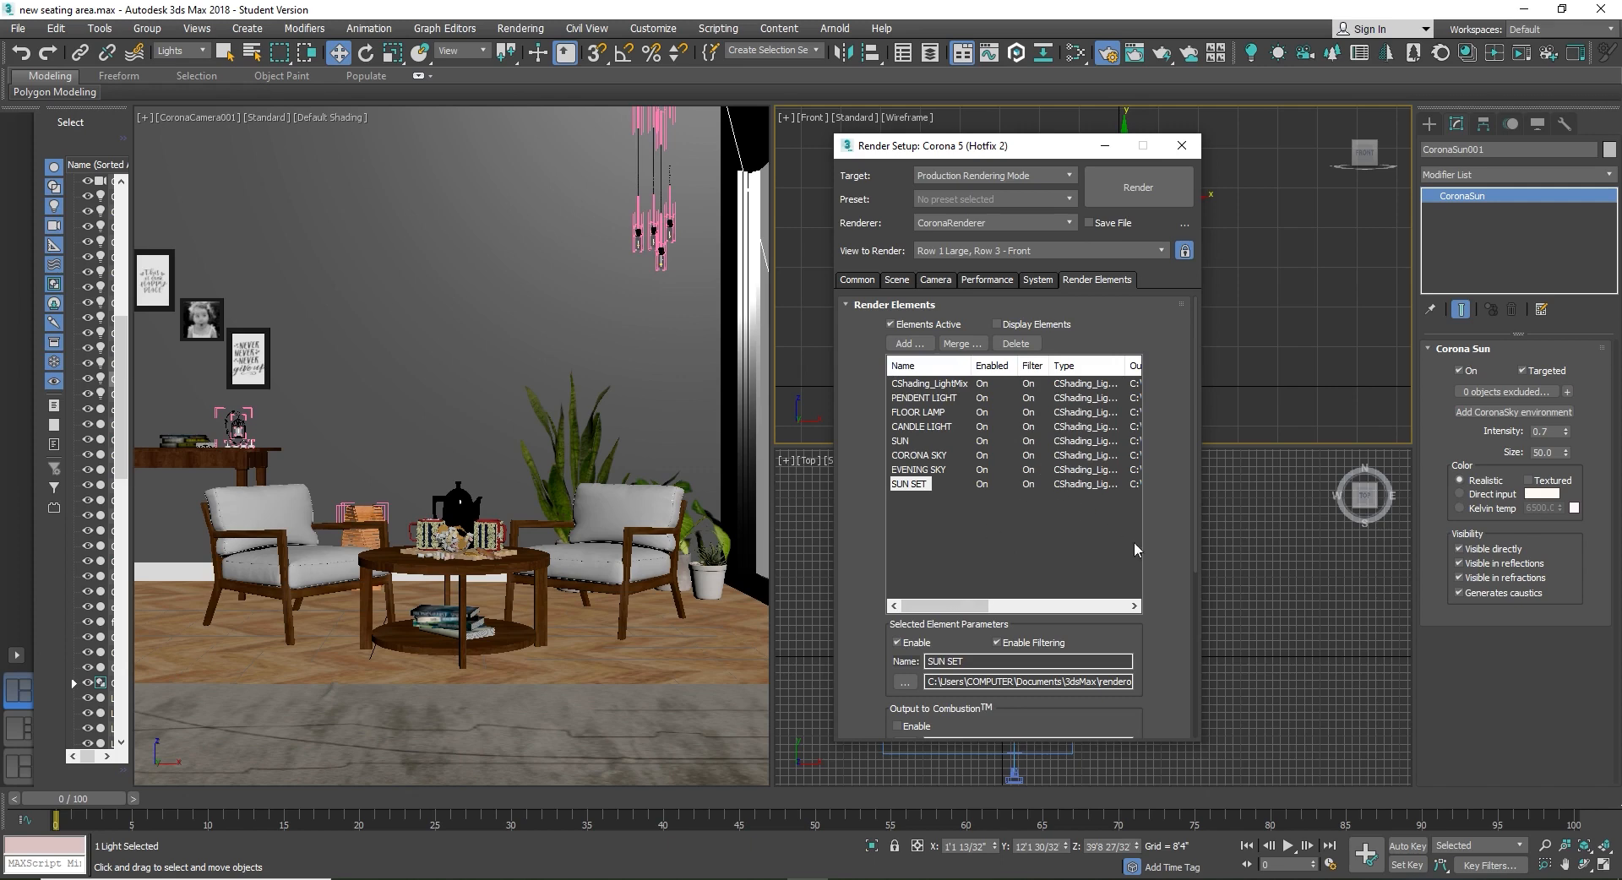
{"action": "scroll", "coordinate": [1136, 549], "scroll_direction": "down", "scroll_amount": 5}
{"action": "scroll", "coordinate": [1145, 540], "scroll_direction": "up", "scroll_amount": 2}
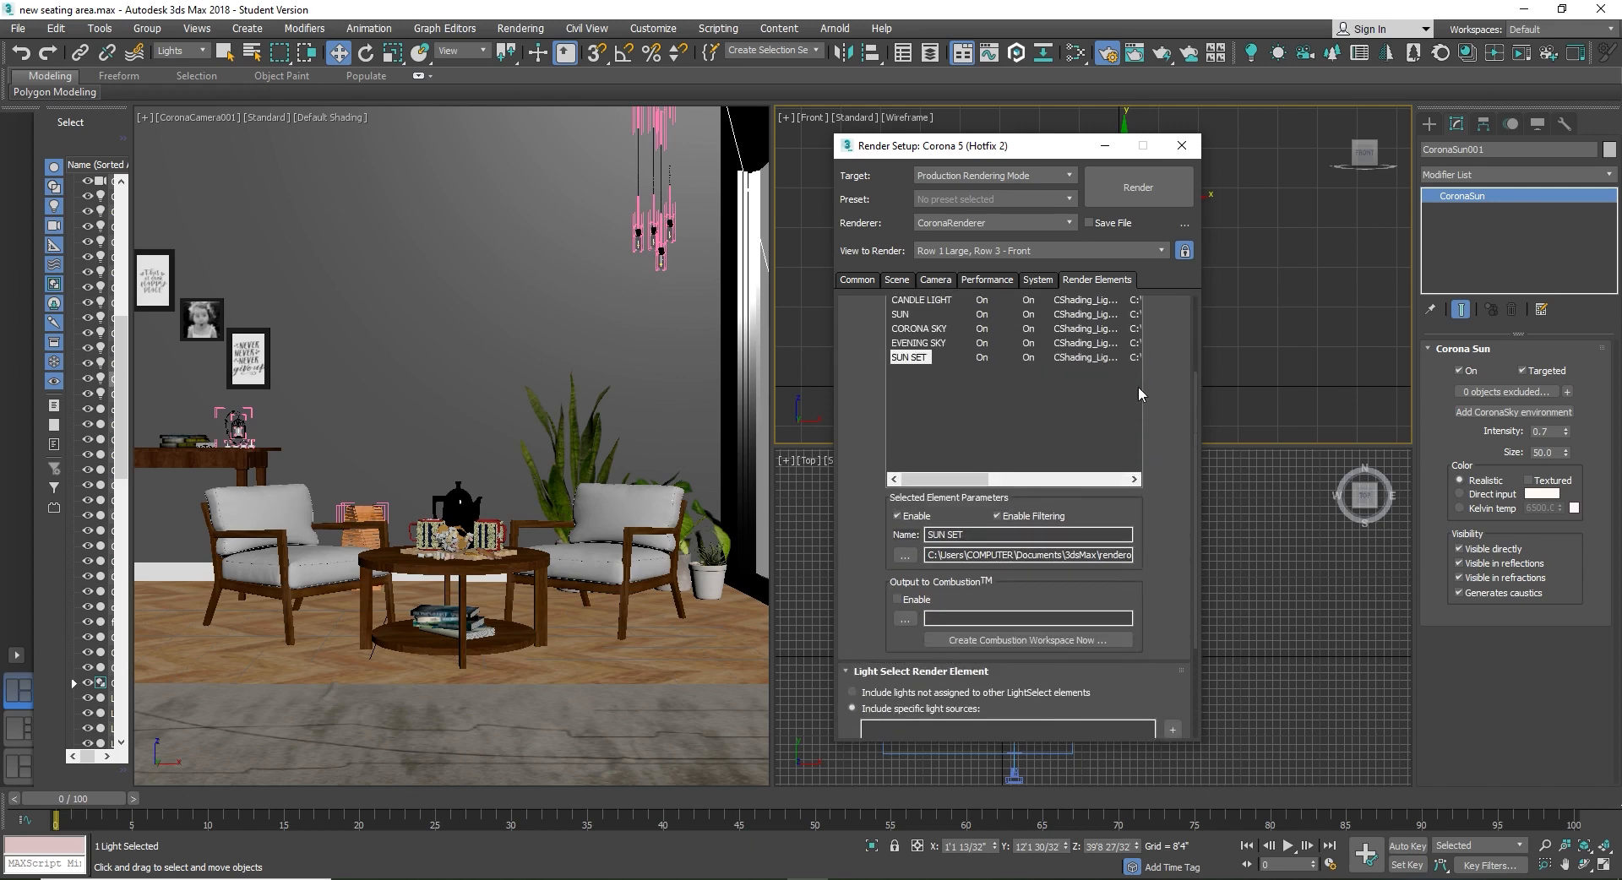
Step: Disable the material override in the render's scene settings and close Render Setup
{"action": "left_click", "coordinate": [1181, 146]}
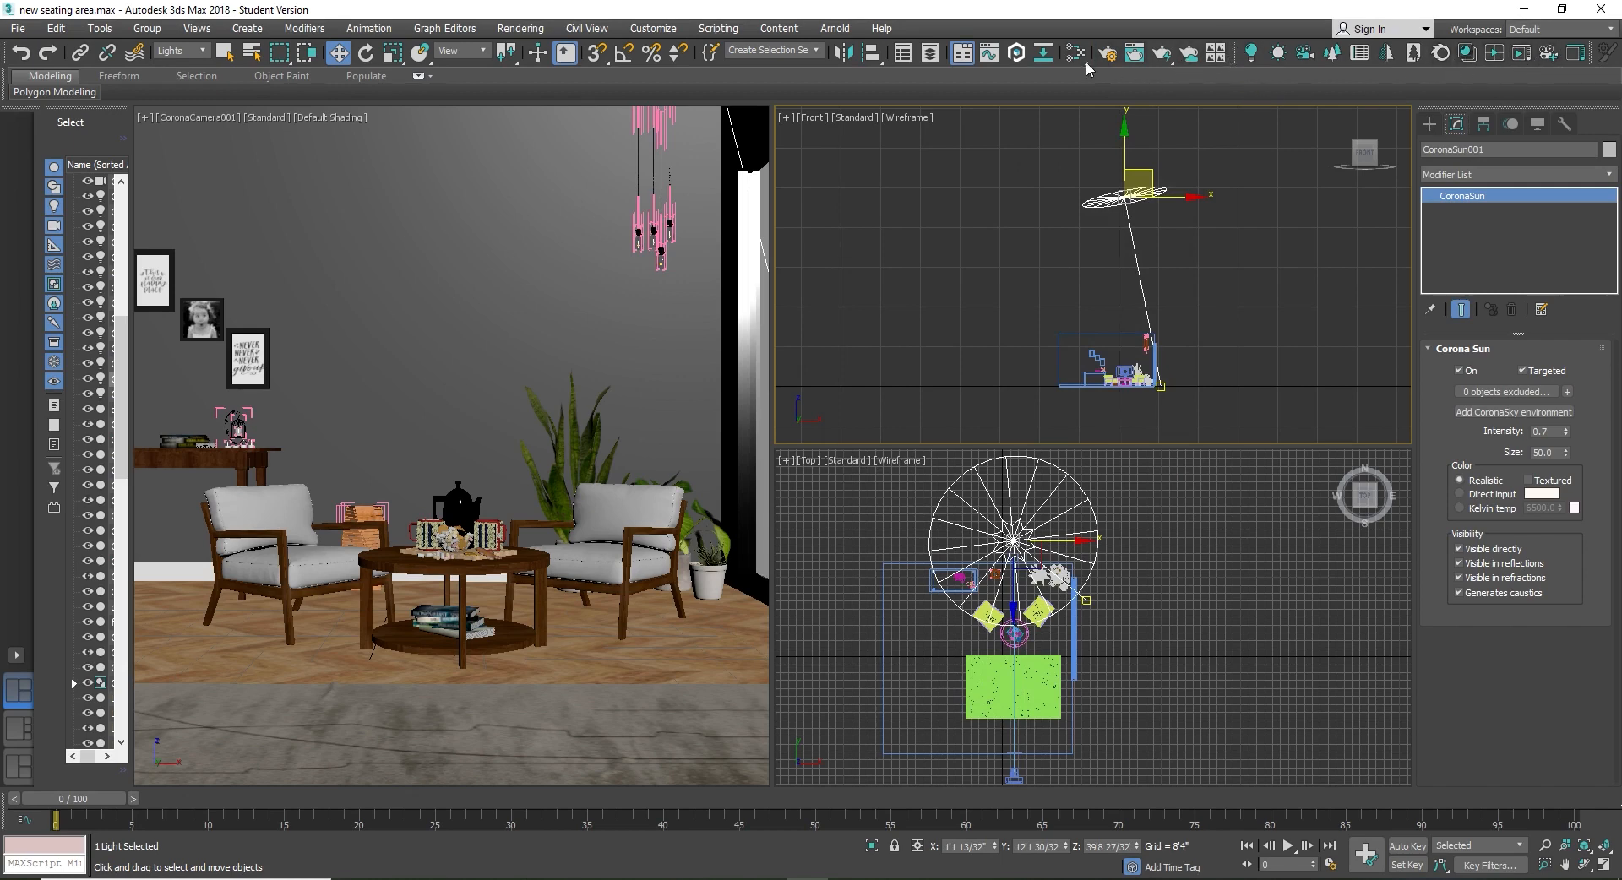
{"action": "left_click", "coordinate": [1106, 53]}
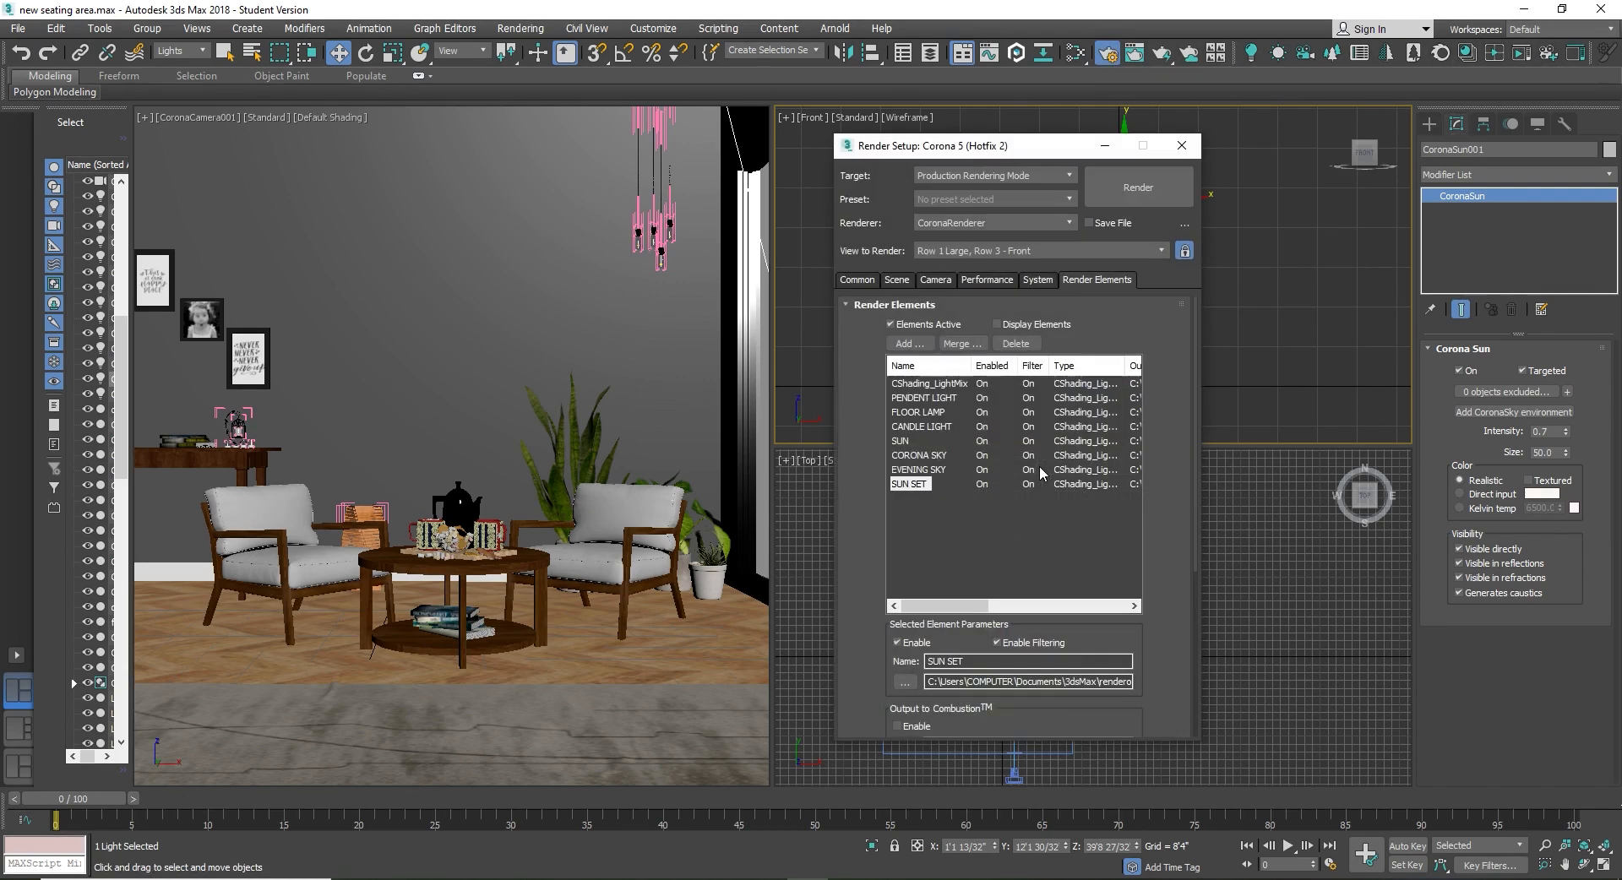
{"action": "left_click", "coordinate": [898, 280]}
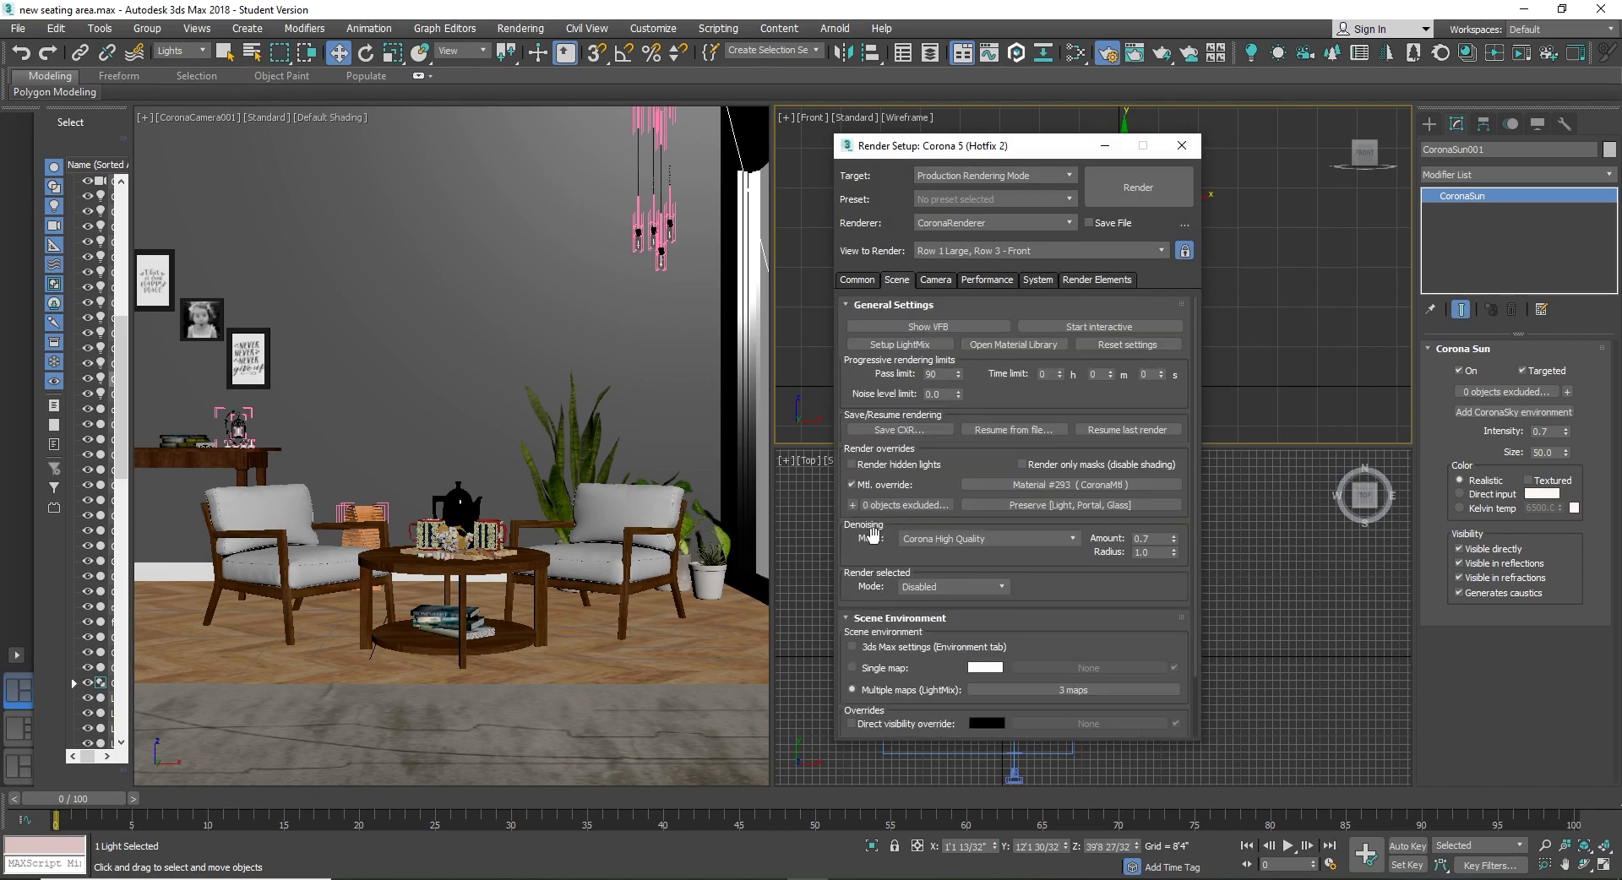
{"action": "left_click", "coordinate": [850, 484]}
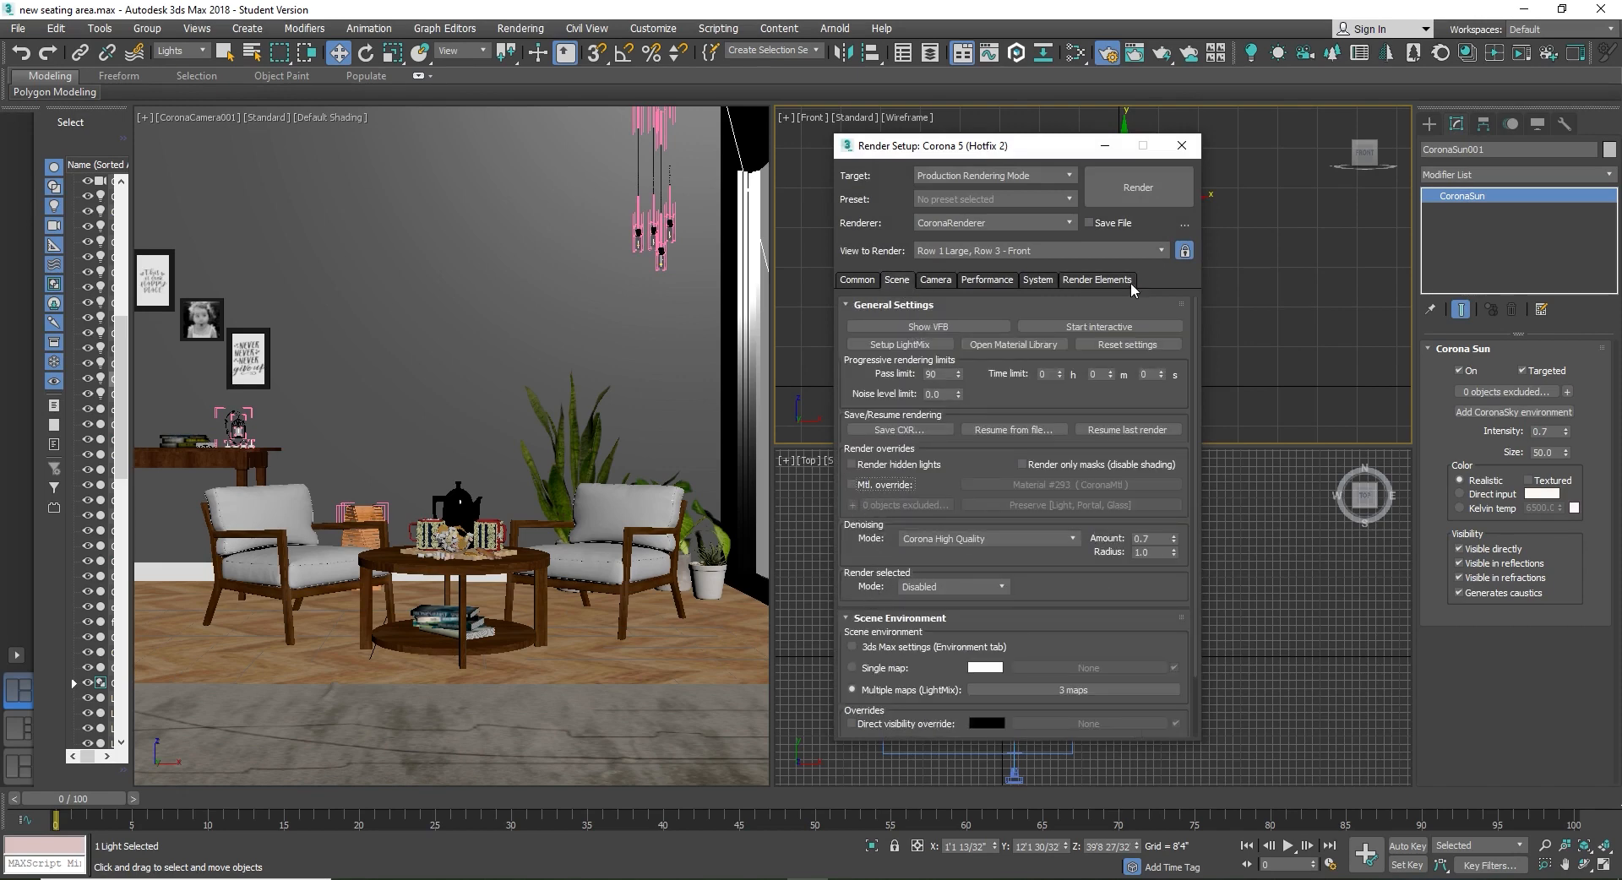
{"action": "left_click", "coordinate": [1181, 145]}
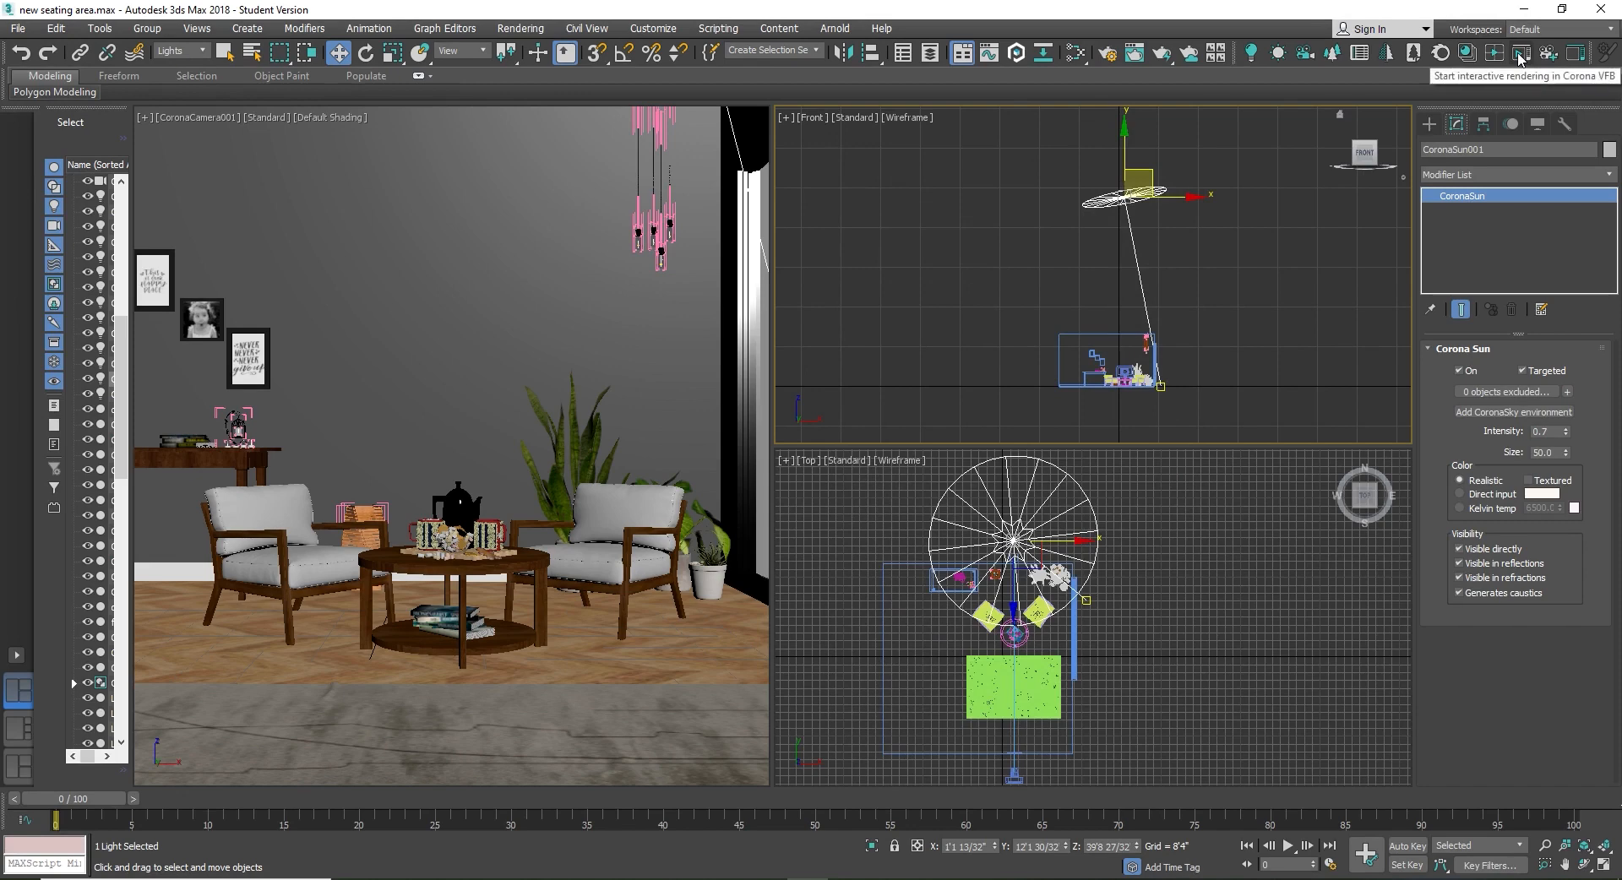
Step: Start interactive rendering in the Corona frame buffer, maximize its window and dismiss the Corona error message window
{"action": "left_click", "coordinate": [1521, 52]}
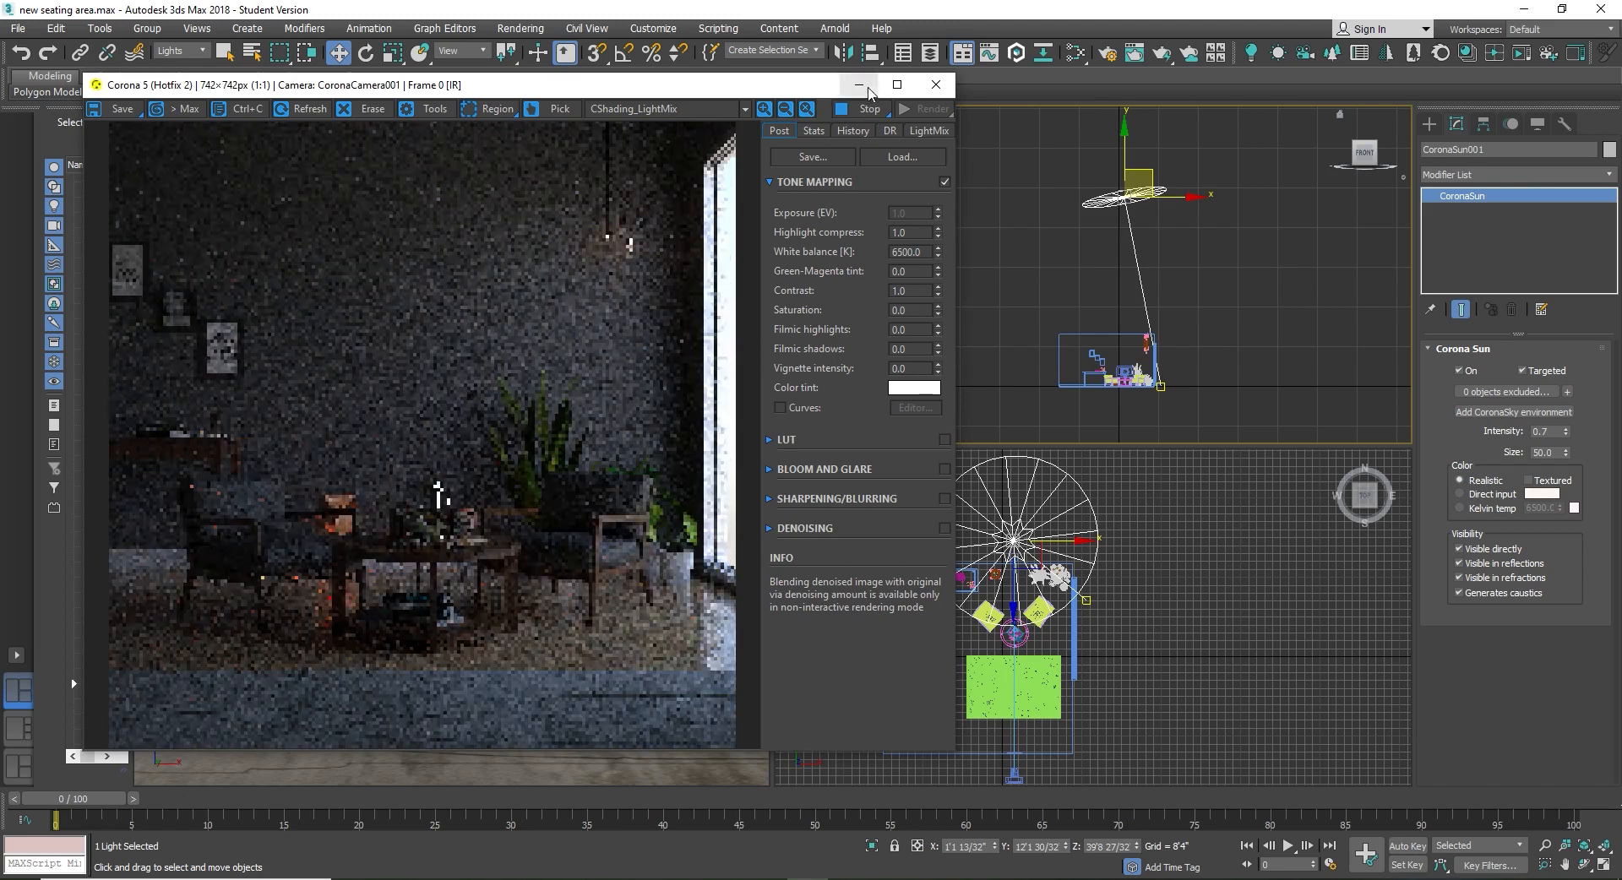
{"action": "left_click", "coordinate": [897, 85]}
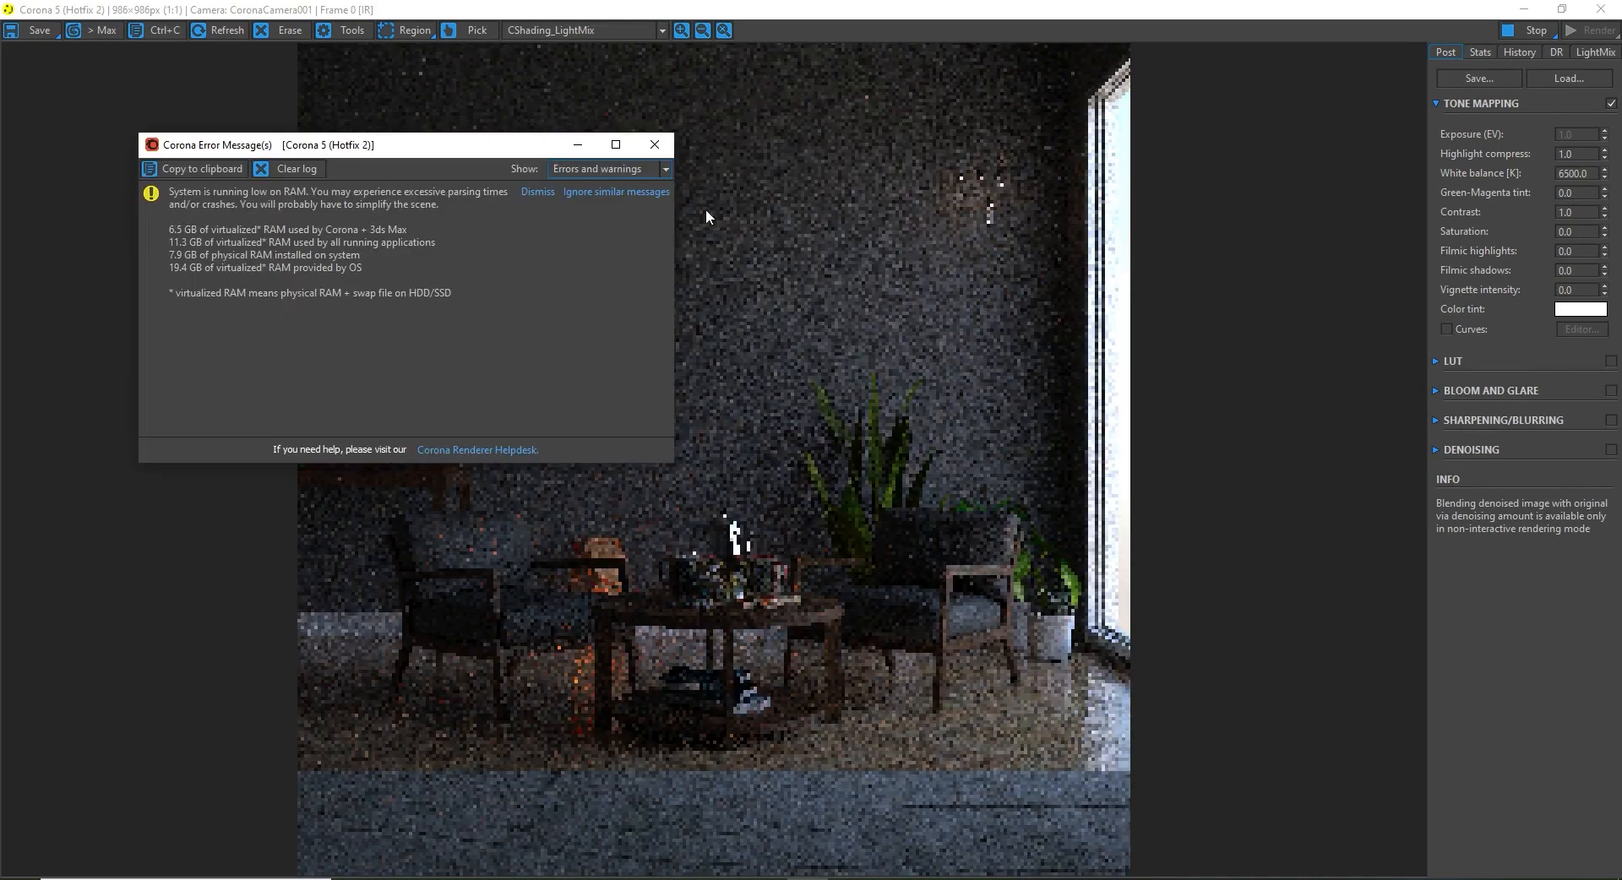
{"action": "left_click", "coordinate": [655, 145]}
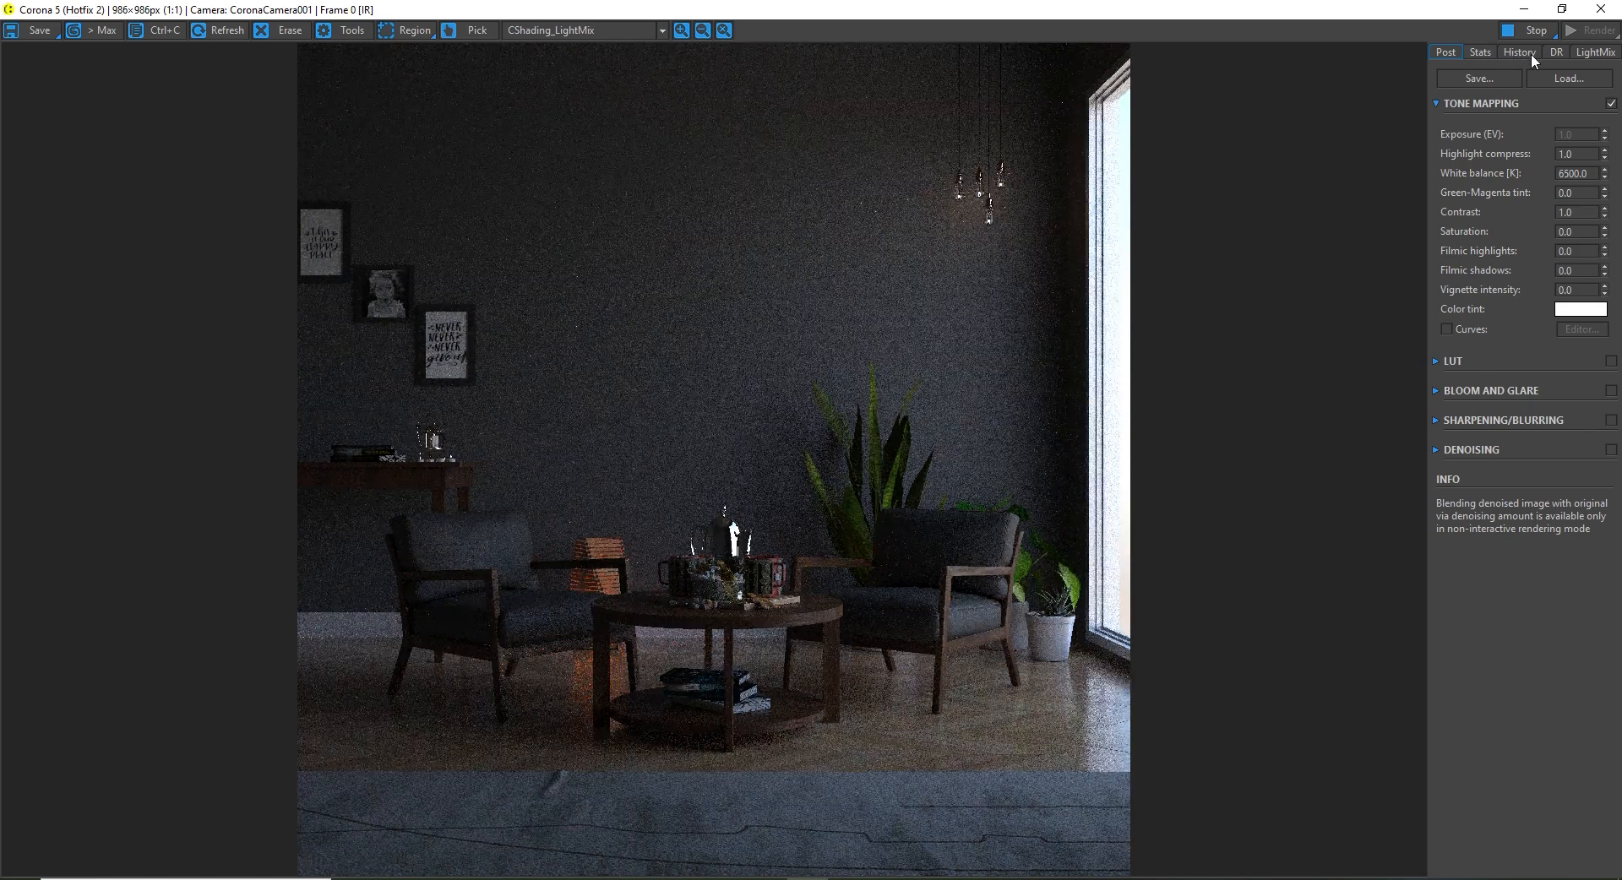
Step: Try switching off PENDENT LIGHT and FLOOR LAMP in the LightMix, test the floor lamp's intensity and close the frame buffer
{"action": "left_click", "coordinate": [1596, 53]}
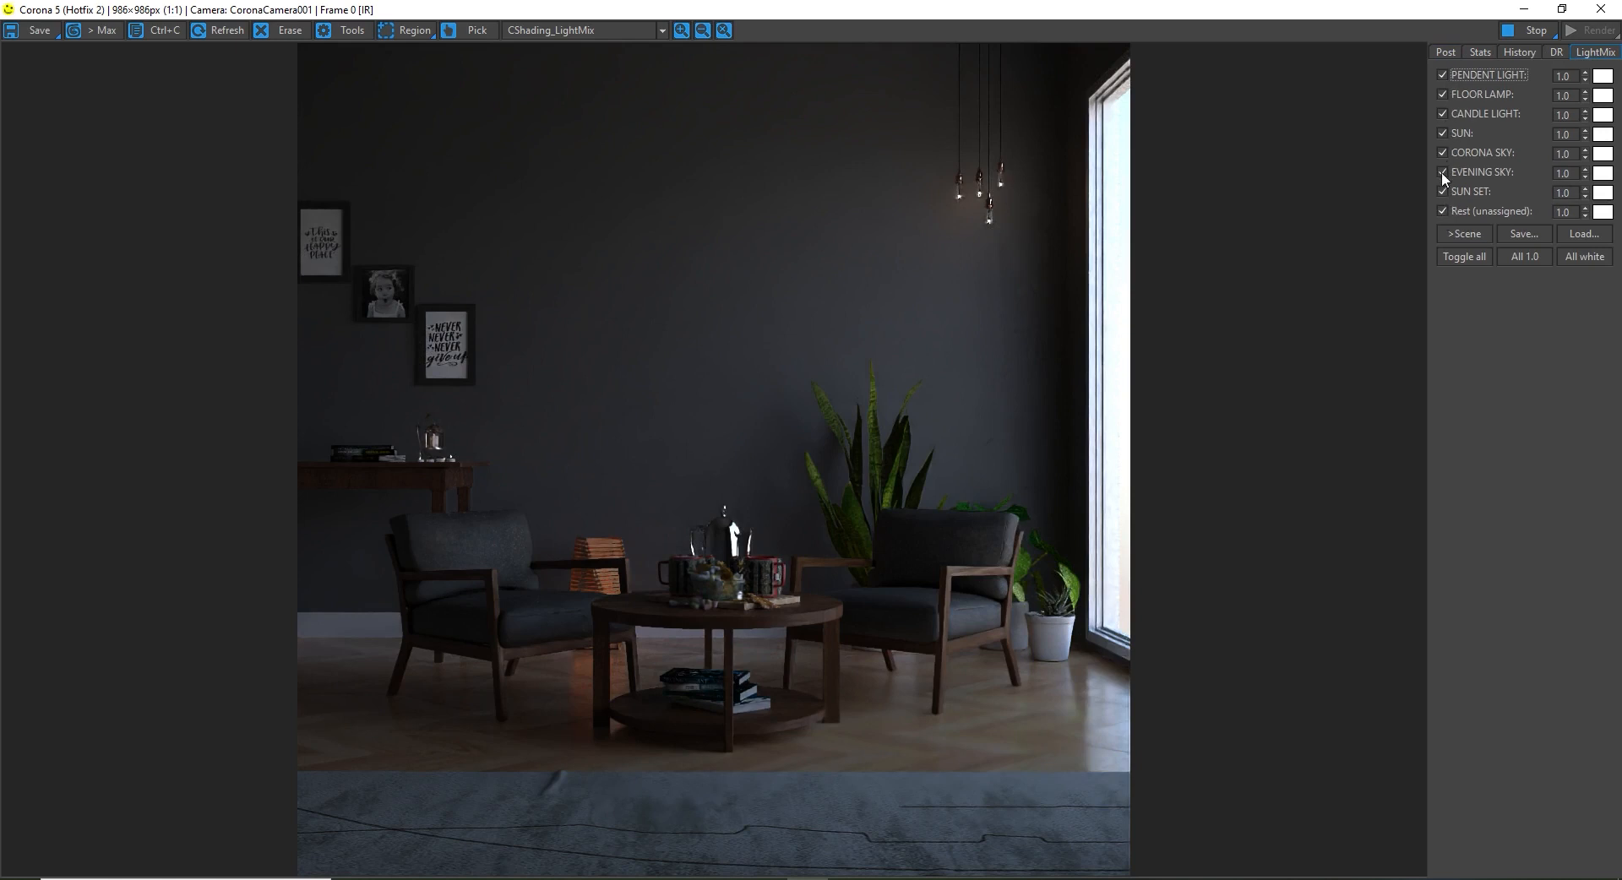
{"action": "left_click", "coordinate": [1443, 75]}
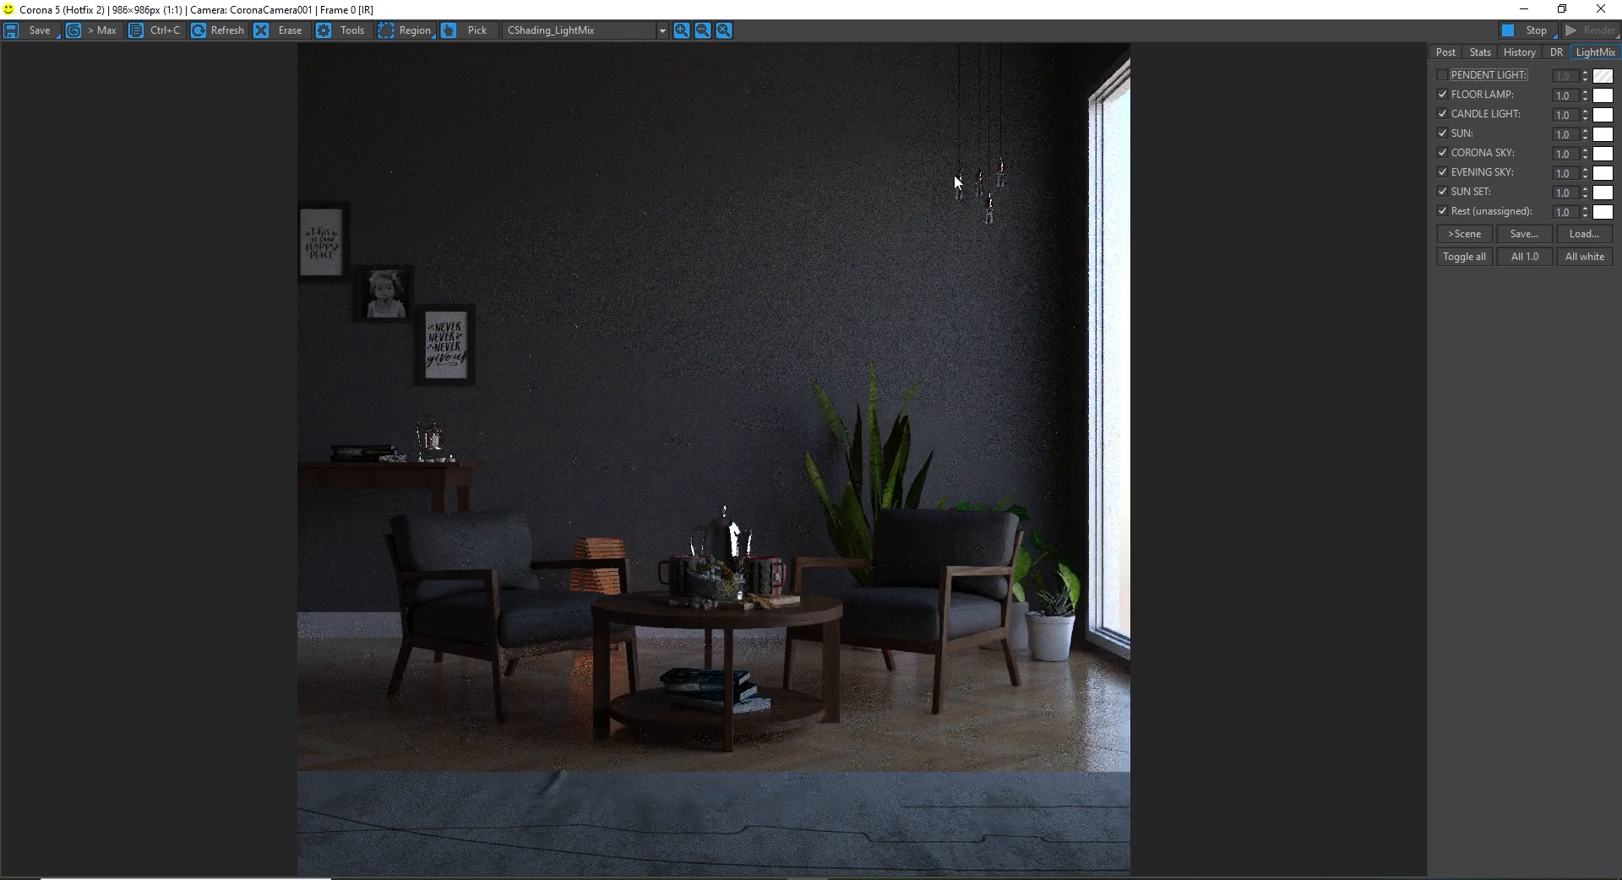
{"action": "left_click", "coordinate": [1442, 94]}
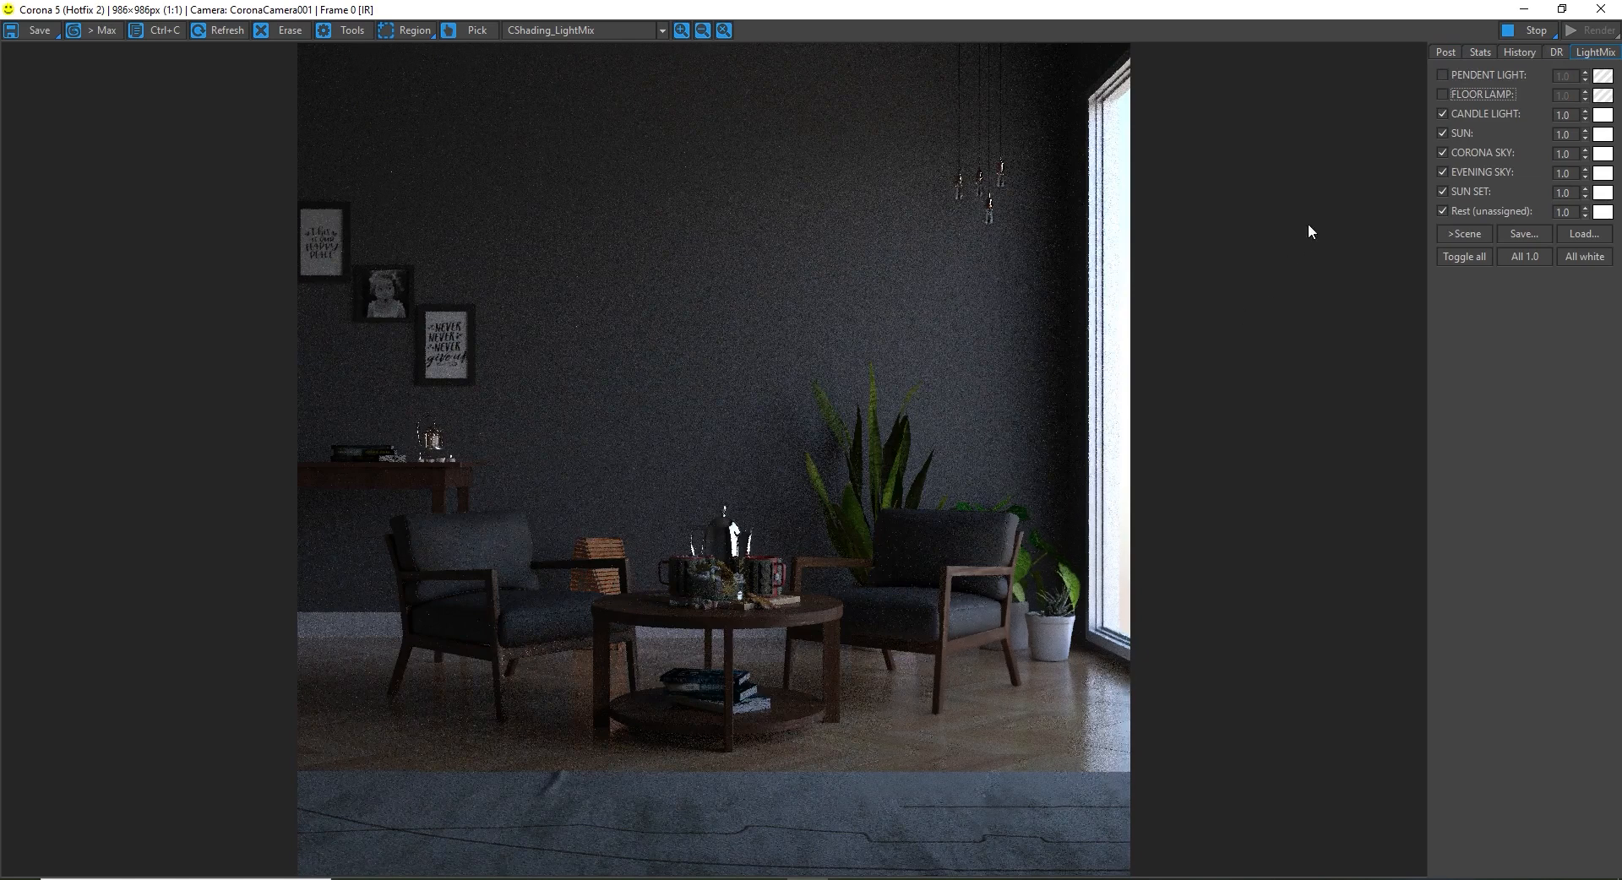
{"action": "left_click", "coordinate": [1442, 95]}
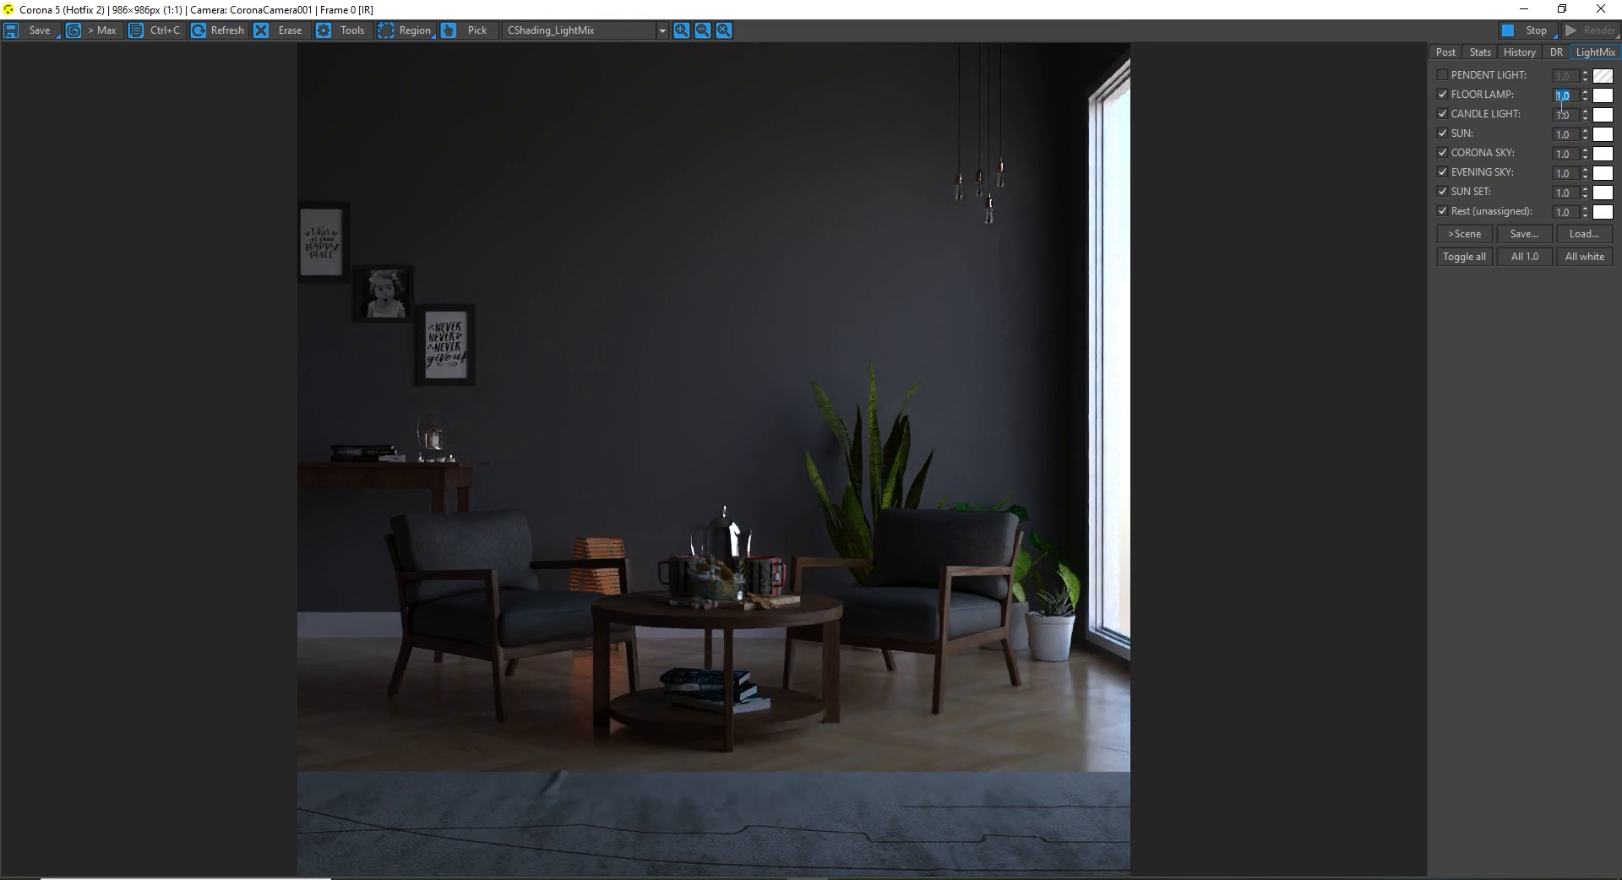
{"action": "left_click_drag", "start_coordinate": [1585, 96], "coordinate": [1591, 877]}
{"action": "right_click", "coordinate": [1584, 98]}
{"action": "left_click", "coordinate": [1600, 9]}
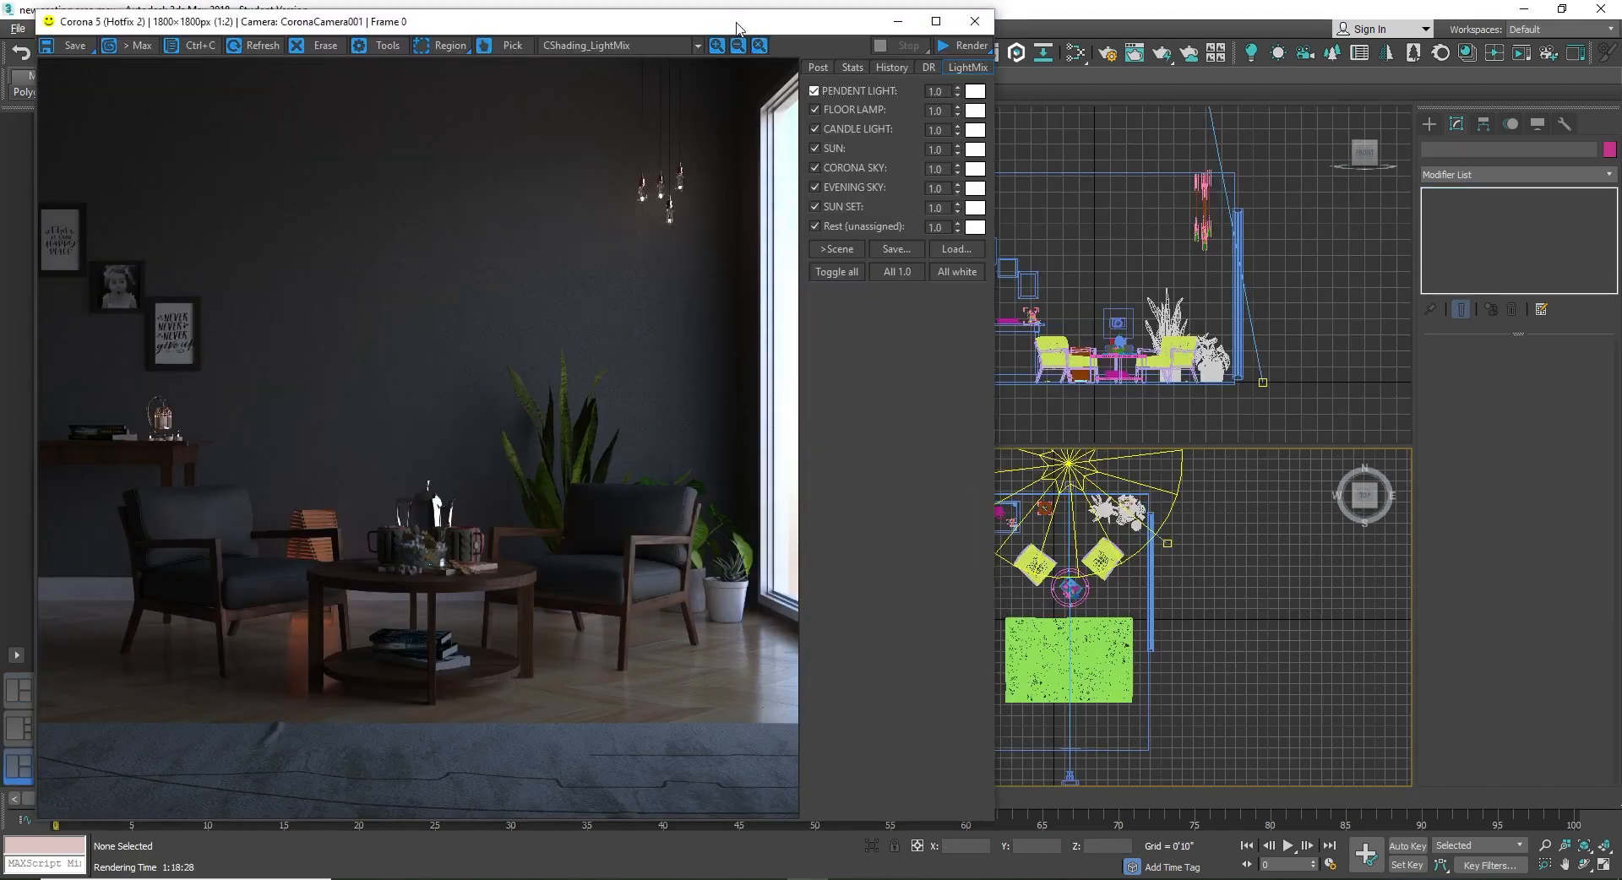
Step: Maximize the frame buffer with the 1800×1800 px render and switch off all of its LightMix lights
{"action": "left_click_drag", "start_coordinate": [736, 23], "coordinate": [807, 33]}
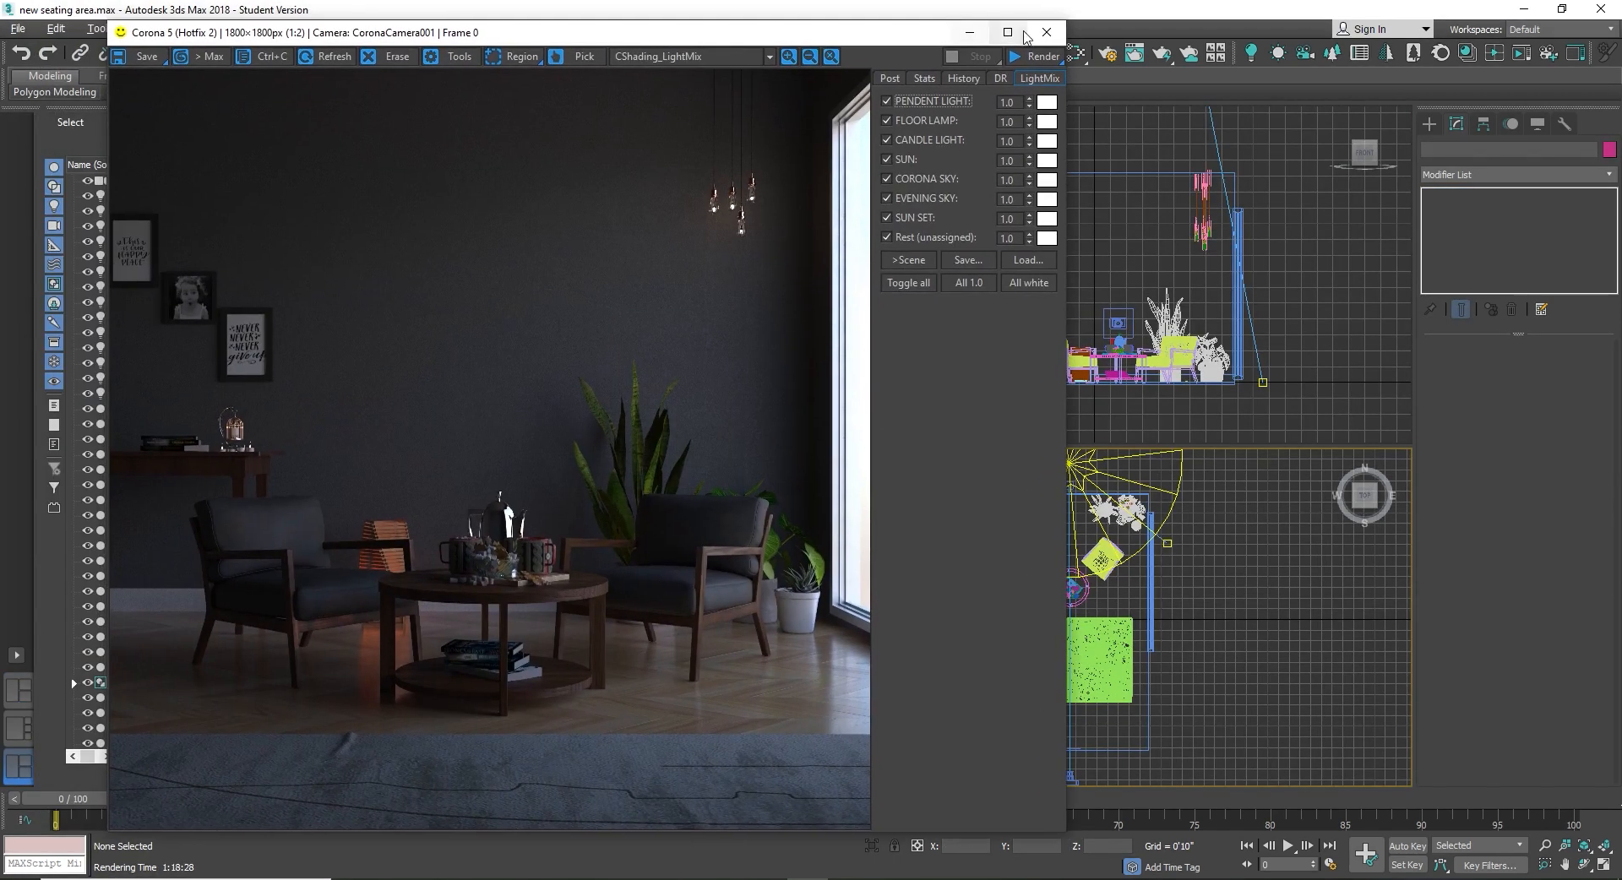
{"action": "left_click", "coordinate": [1008, 32]}
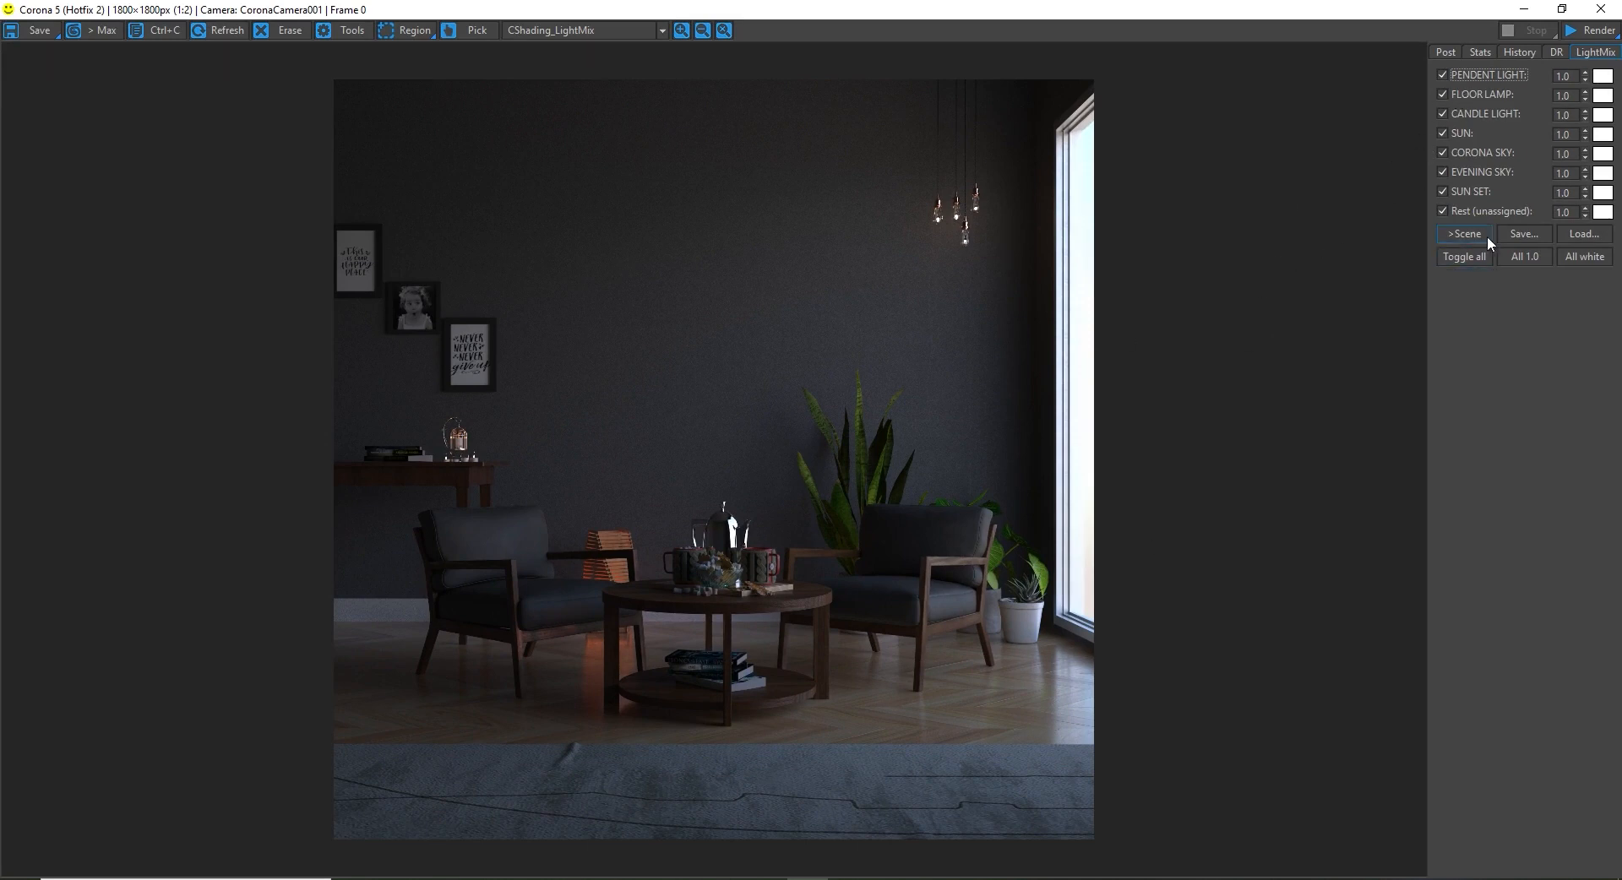
{"action": "left_click", "coordinate": [1472, 257]}
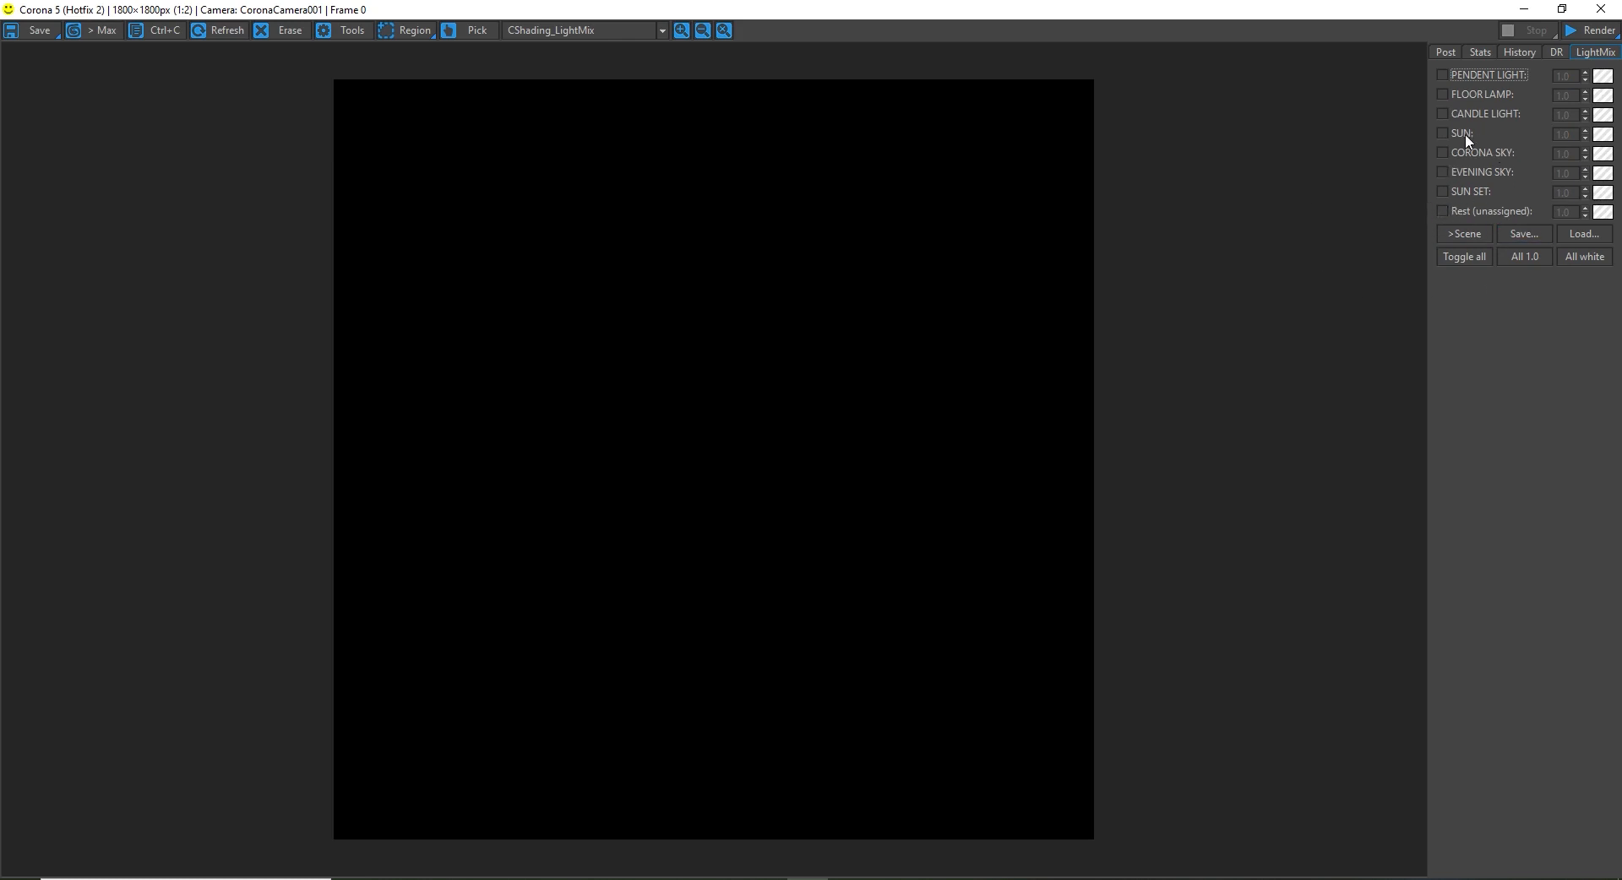
Step: Switch on the SUN light in the LightMix, try intensity 10 and set it to 5
{"action": "left_click", "coordinate": [1443, 134]}
{"action": "left_click_drag", "start_coordinate": [1584, 142], "coordinate": [1586, 143]}
{"action": "type", "text": "10"}
{"action": "key", "text": "Return"}
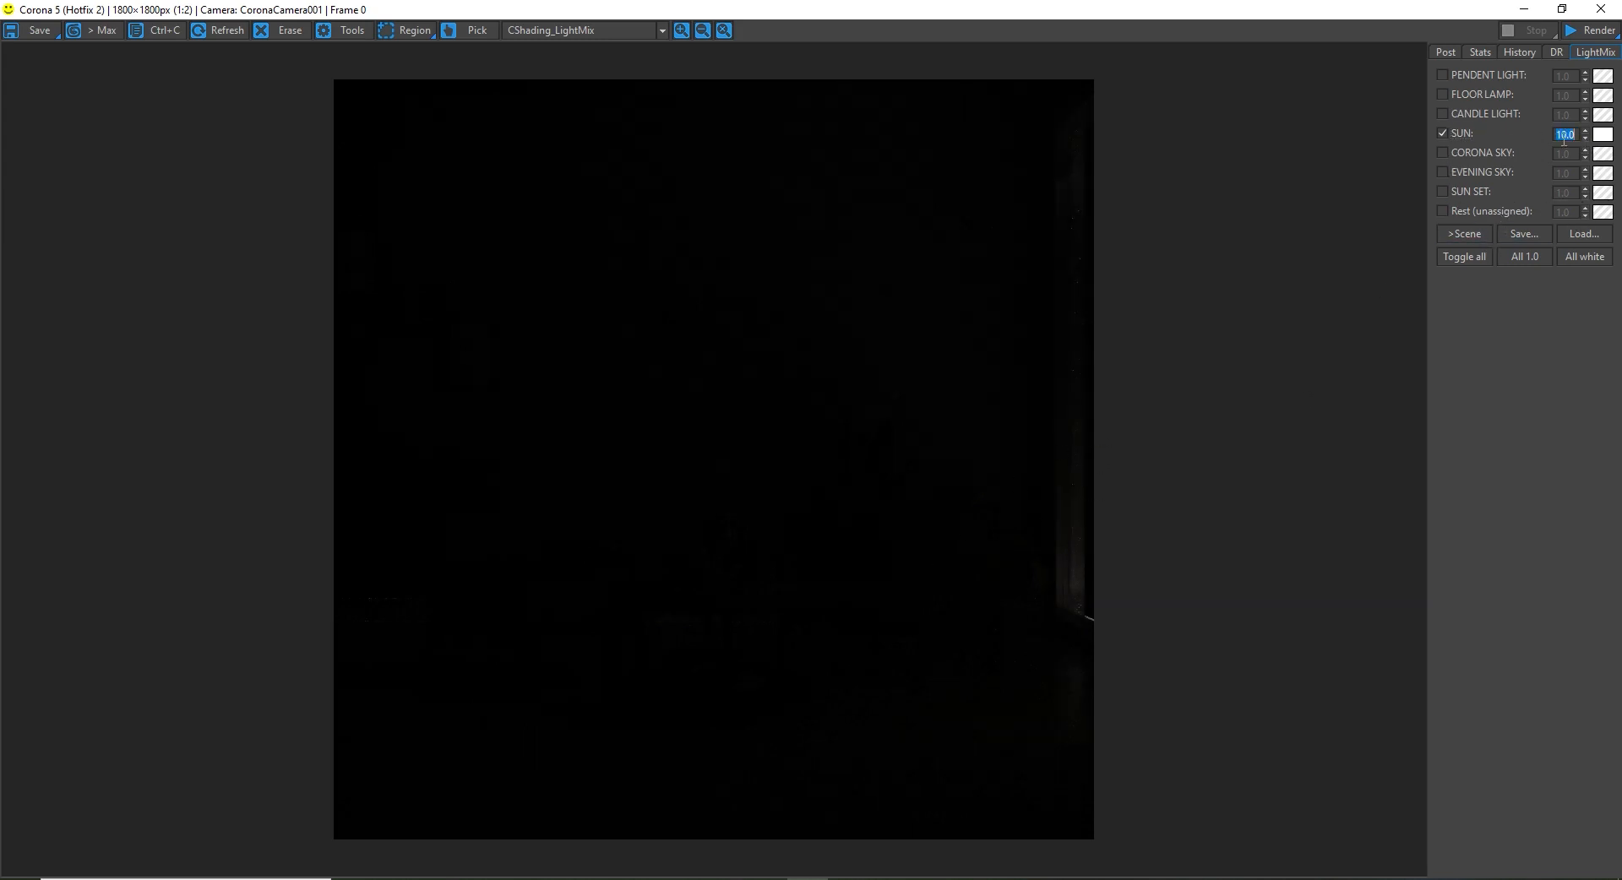
{"action": "type", "text": "5"}
{"action": "key", "text": "Return"}
Step: Switch on CORONA SKY in the LightMix, switch off SUN and set the CORONA SKY intensity to 0.50
{"action": "left_click", "coordinate": [1442, 152]}
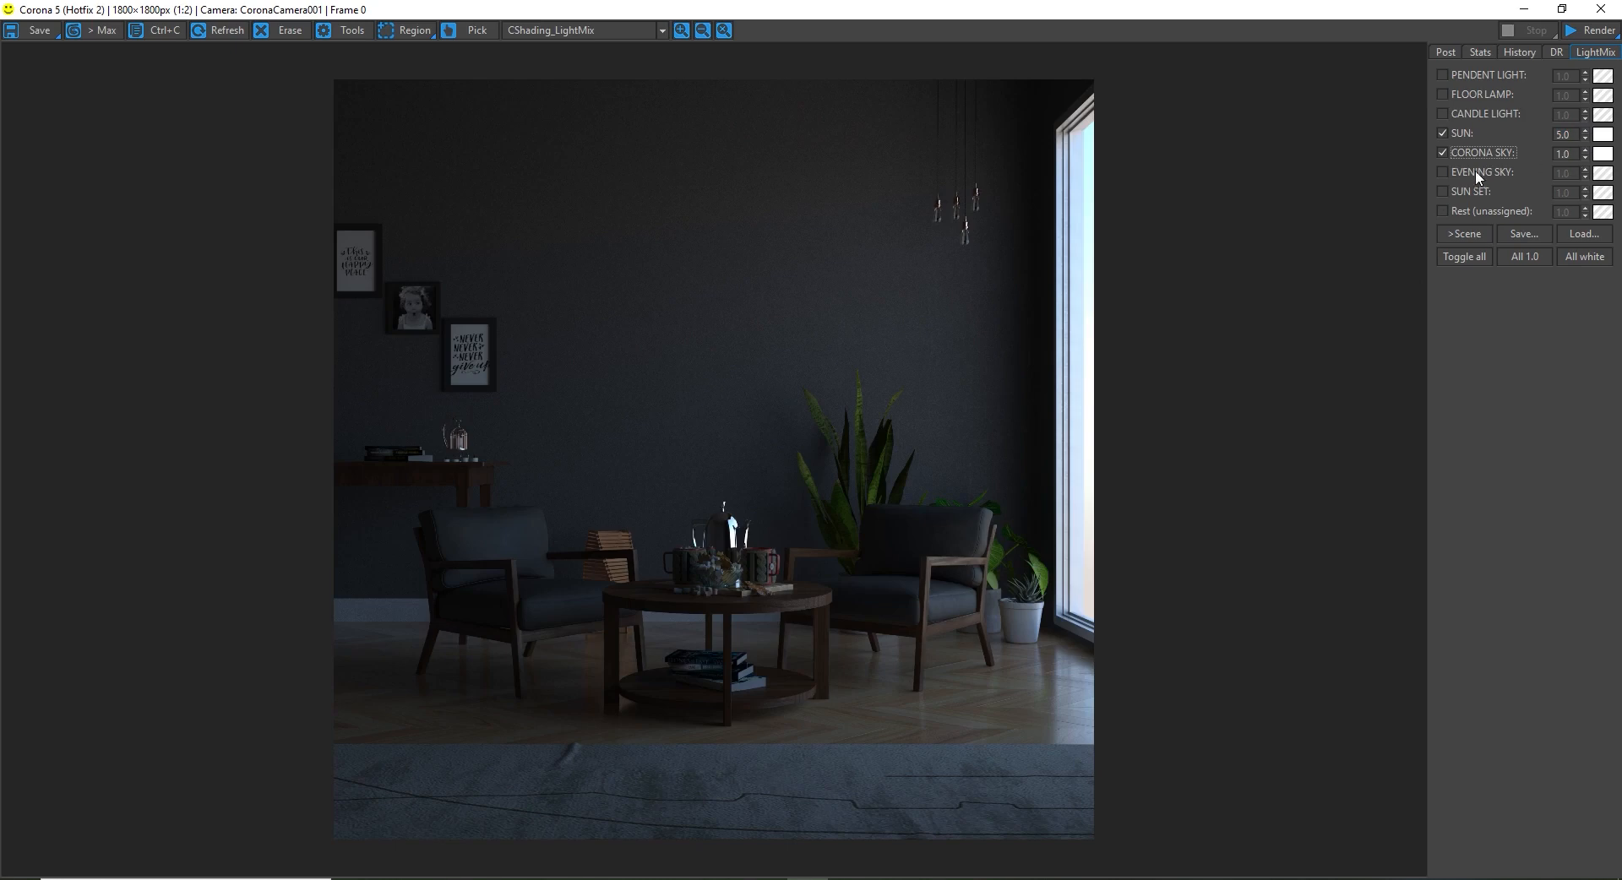
{"action": "left_click_drag", "start_coordinate": [1585, 157], "coordinate": [1591, 257]}
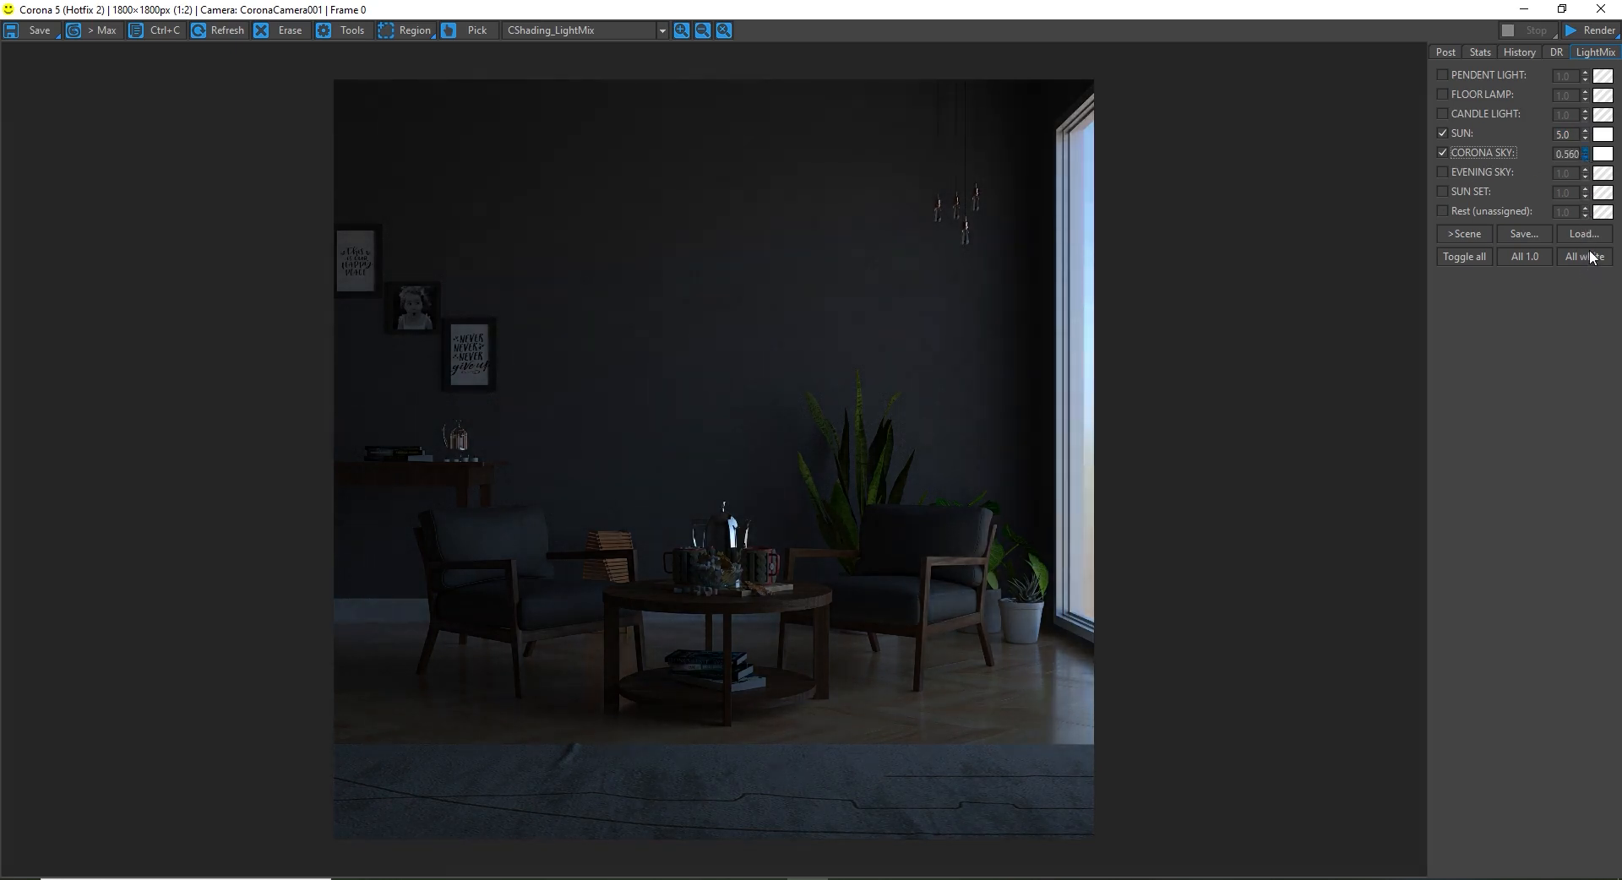
{"action": "left_click", "coordinate": [1442, 132]}
{"action": "double_click", "coordinate": [1570, 154]}
{"action": "type", "text": "0.50"}
{"action": "key", "text": "Return"}
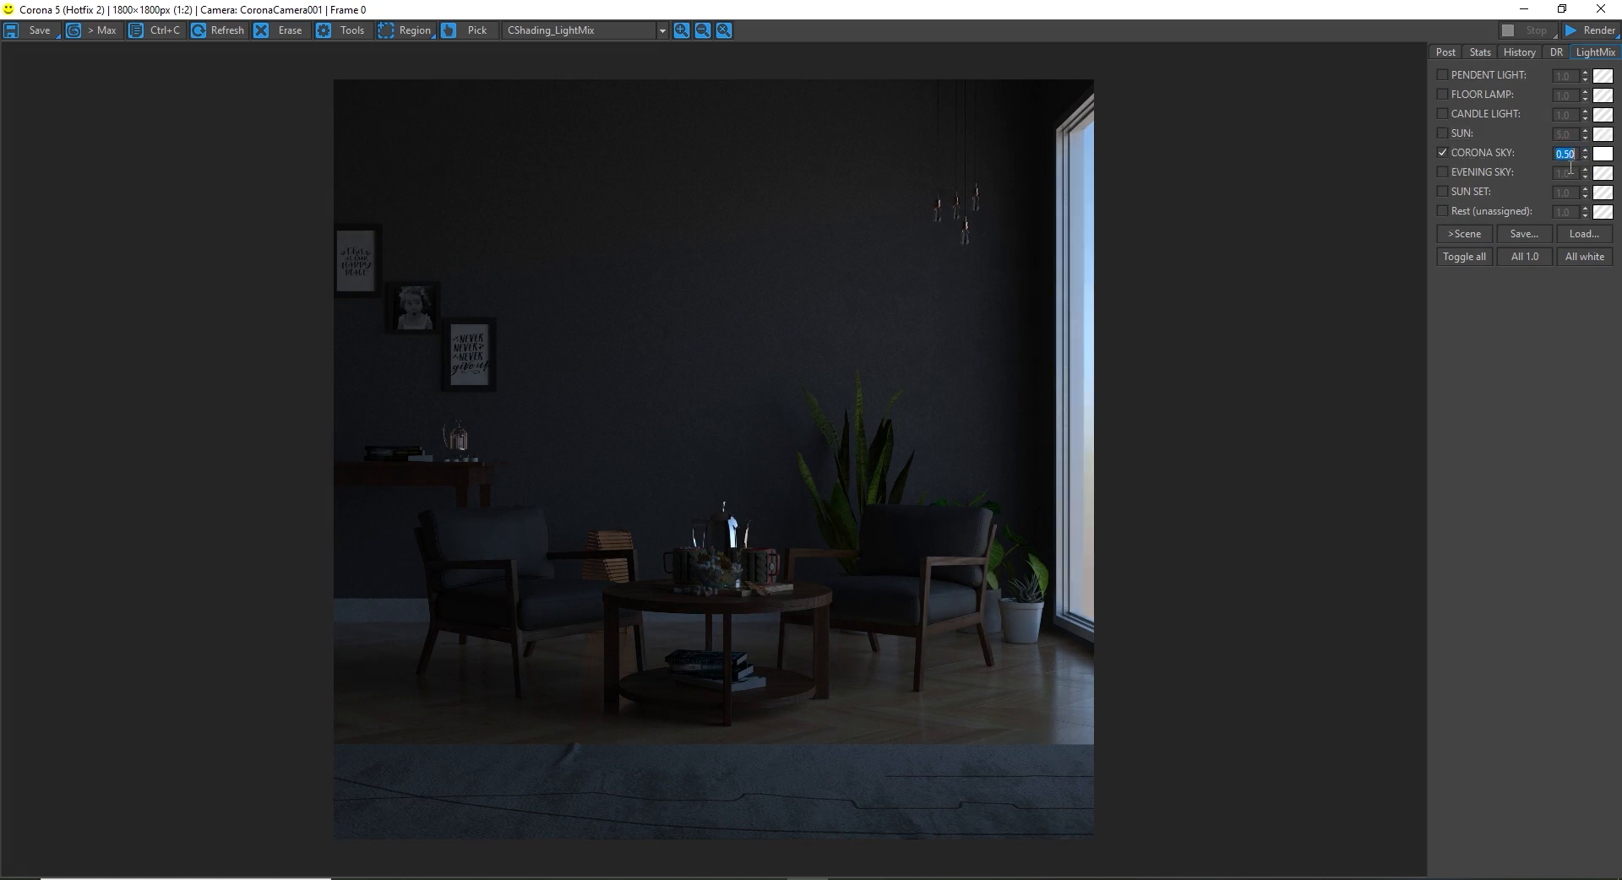
Step: Check the tone mapping settings, try a CORONA SKY intensity of 2 in the LightMix and return it to 0.5
{"action": "left_click", "coordinate": [1447, 52]}
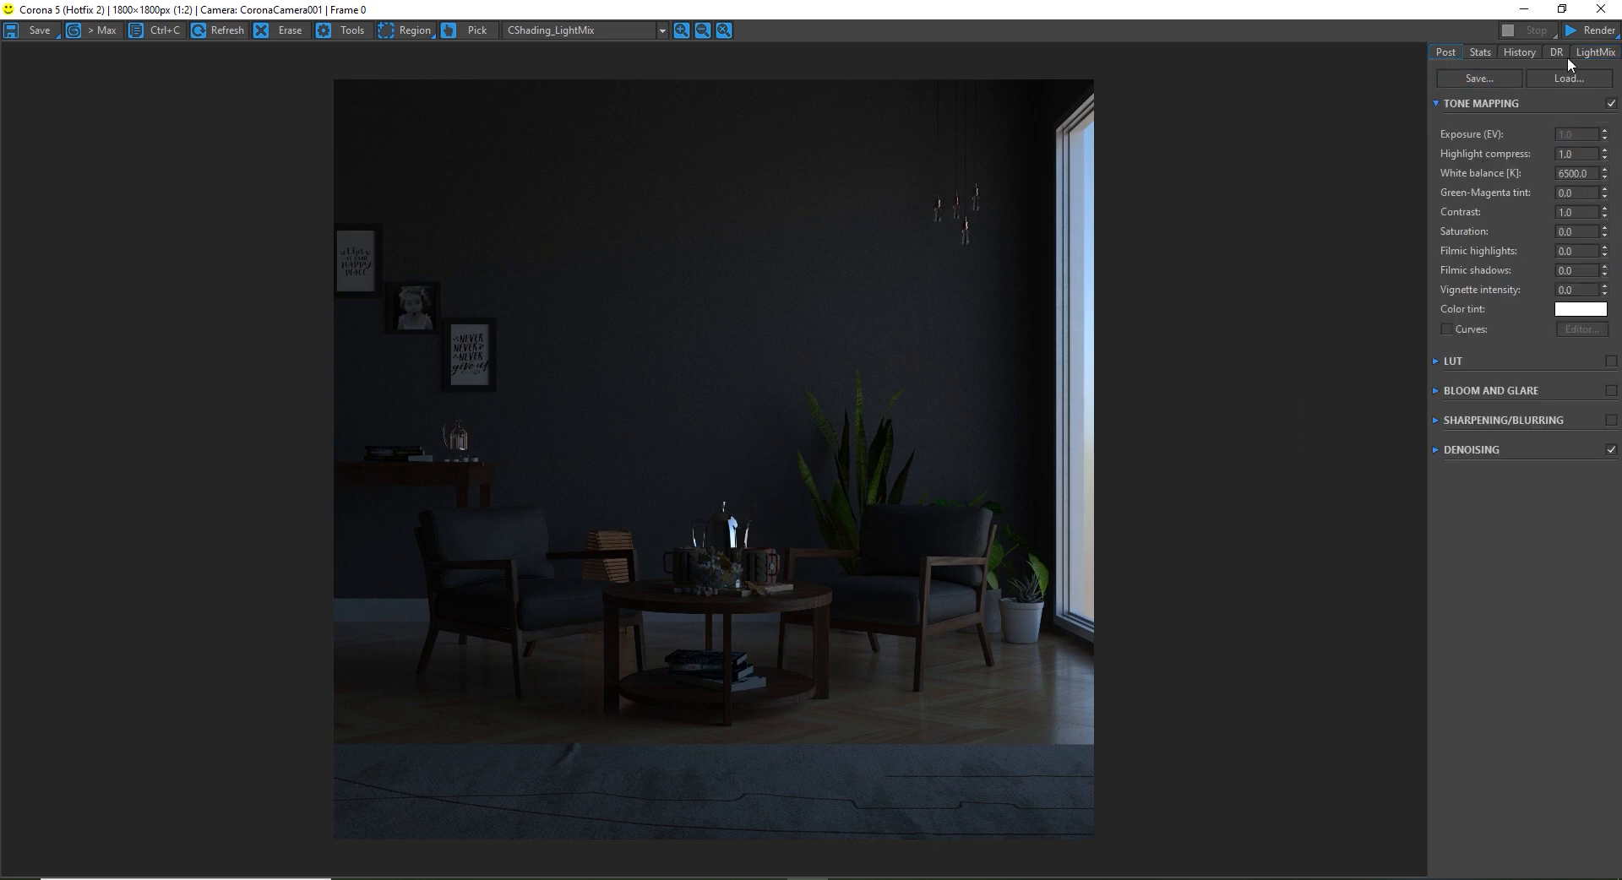
{"action": "left_click", "coordinate": [1593, 52]}
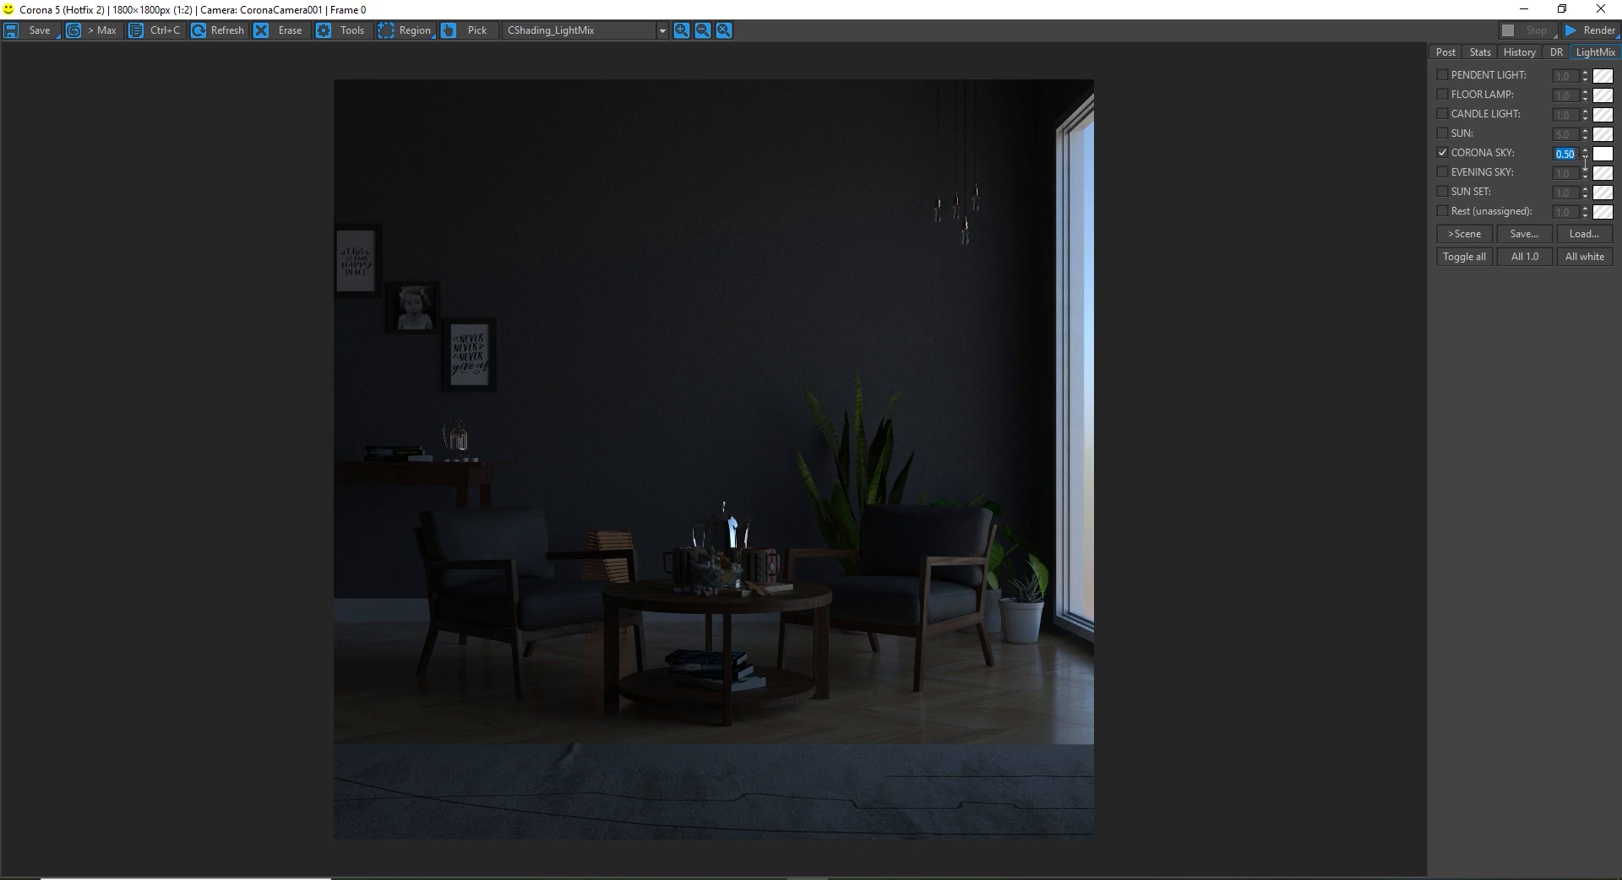
{"action": "type", "text": "2"}
{"action": "key", "text": "Return"}
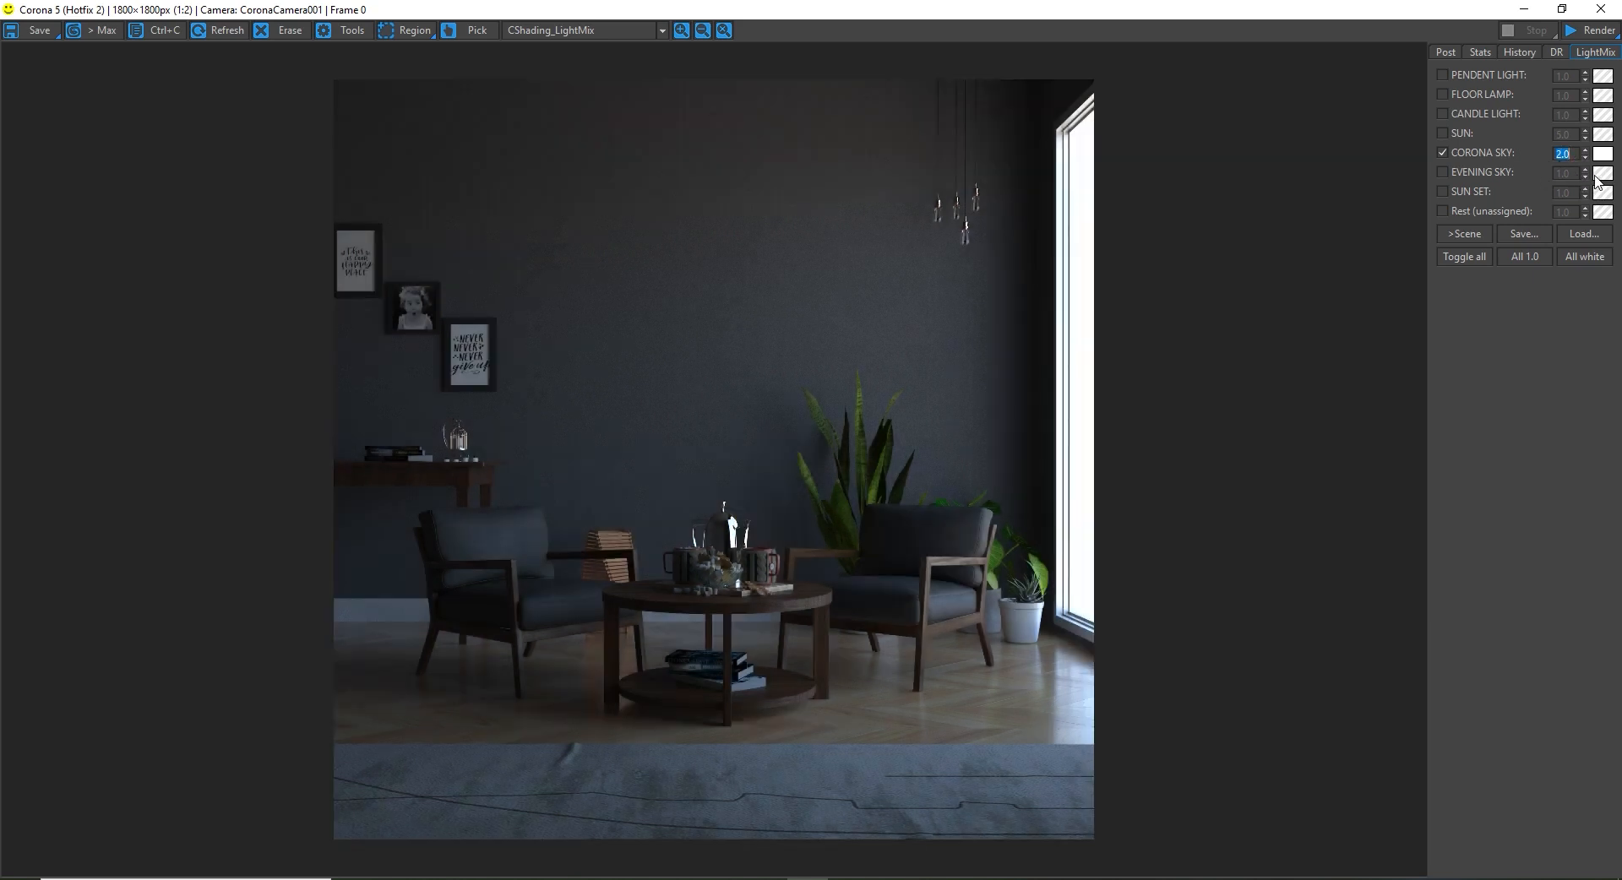
{"action": "type", "text": ".5"}
{"action": "key", "text": "Return"}
Step: Set the tone mapping highlight compress to 3 and the white balance to 5500 K
{"action": "left_click", "coordinate": [1444, 52]}
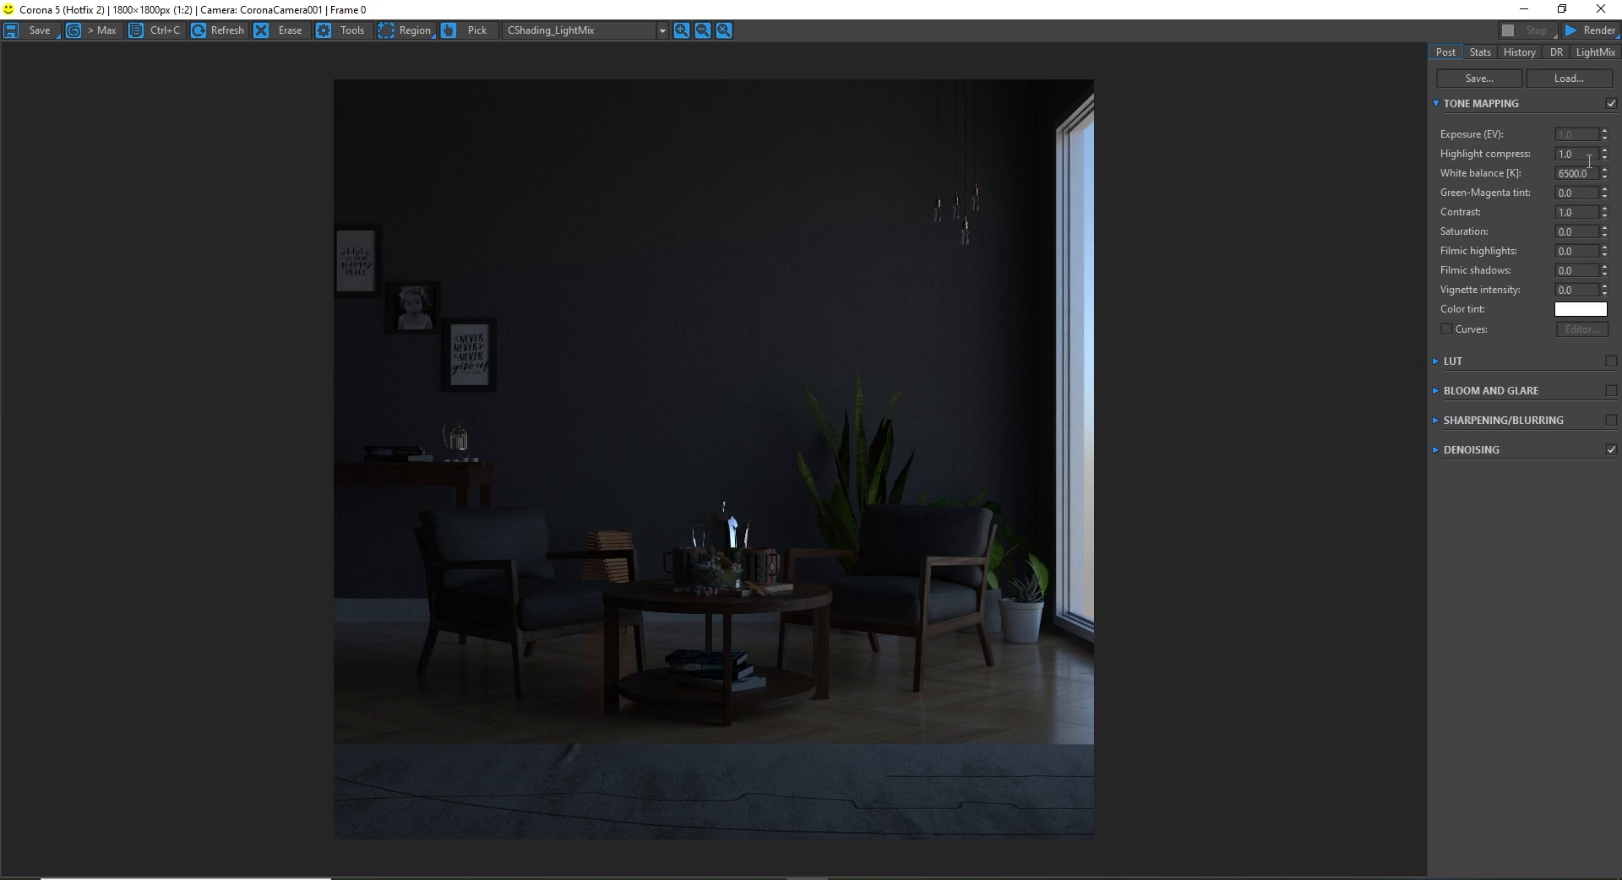
{"action": "left_click_drag", "start_coordinate": [1589, 157], "coordinate": [1507, 164]}
{"action": "type", "text": "3"}
{"action": "key", "text": "Return"}
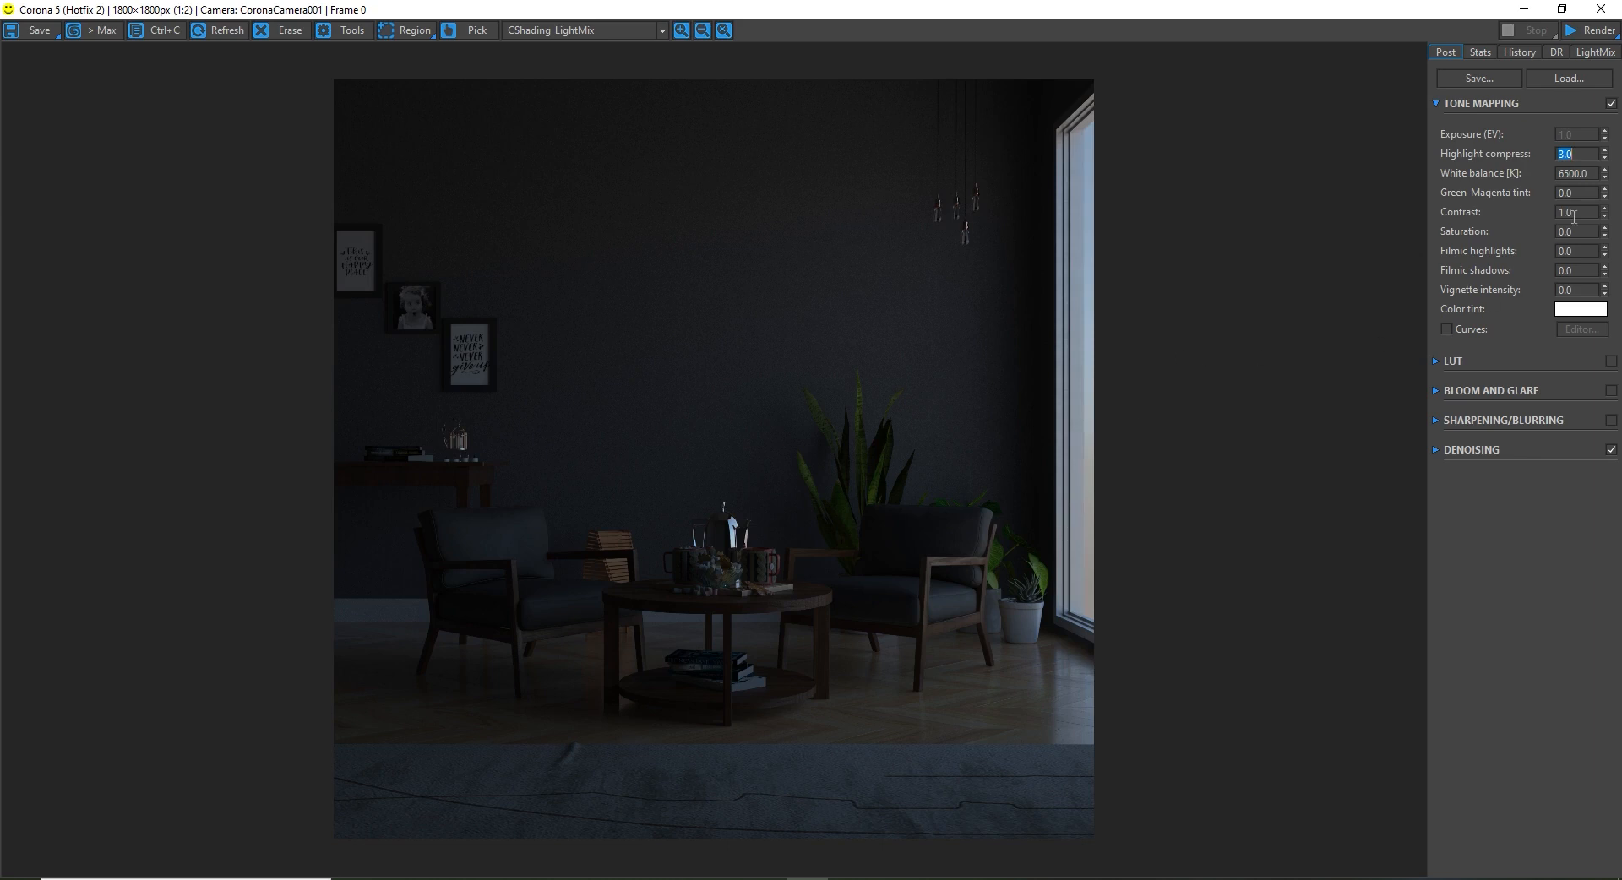
{"action": "key", "text": "Tab"}
{"action": "type", "text": "5500"}
{"action": "key", "text": "Return"}
Step: Switch on SUN in the LightMix, try EVENING SKY with it and switch EVENING SKY off again
{"action": "left_click", "coordinate": [1576, 52]}
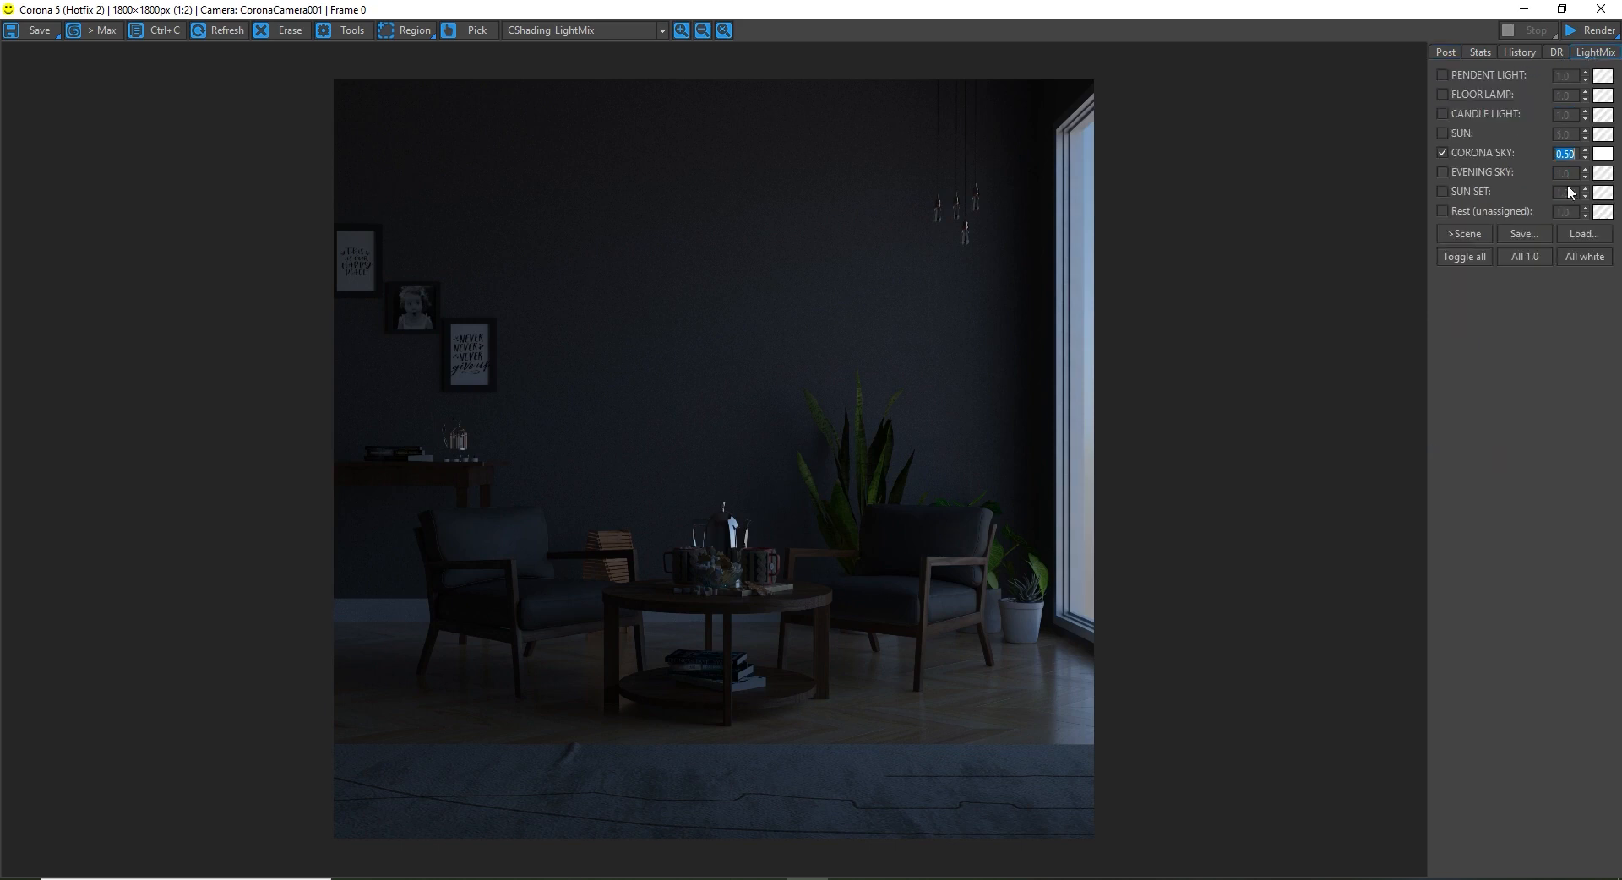
{"action": "left_click", "coordinate": [1442, 132]}
{"action": "left_click", "coordinate": [1442, 172]}
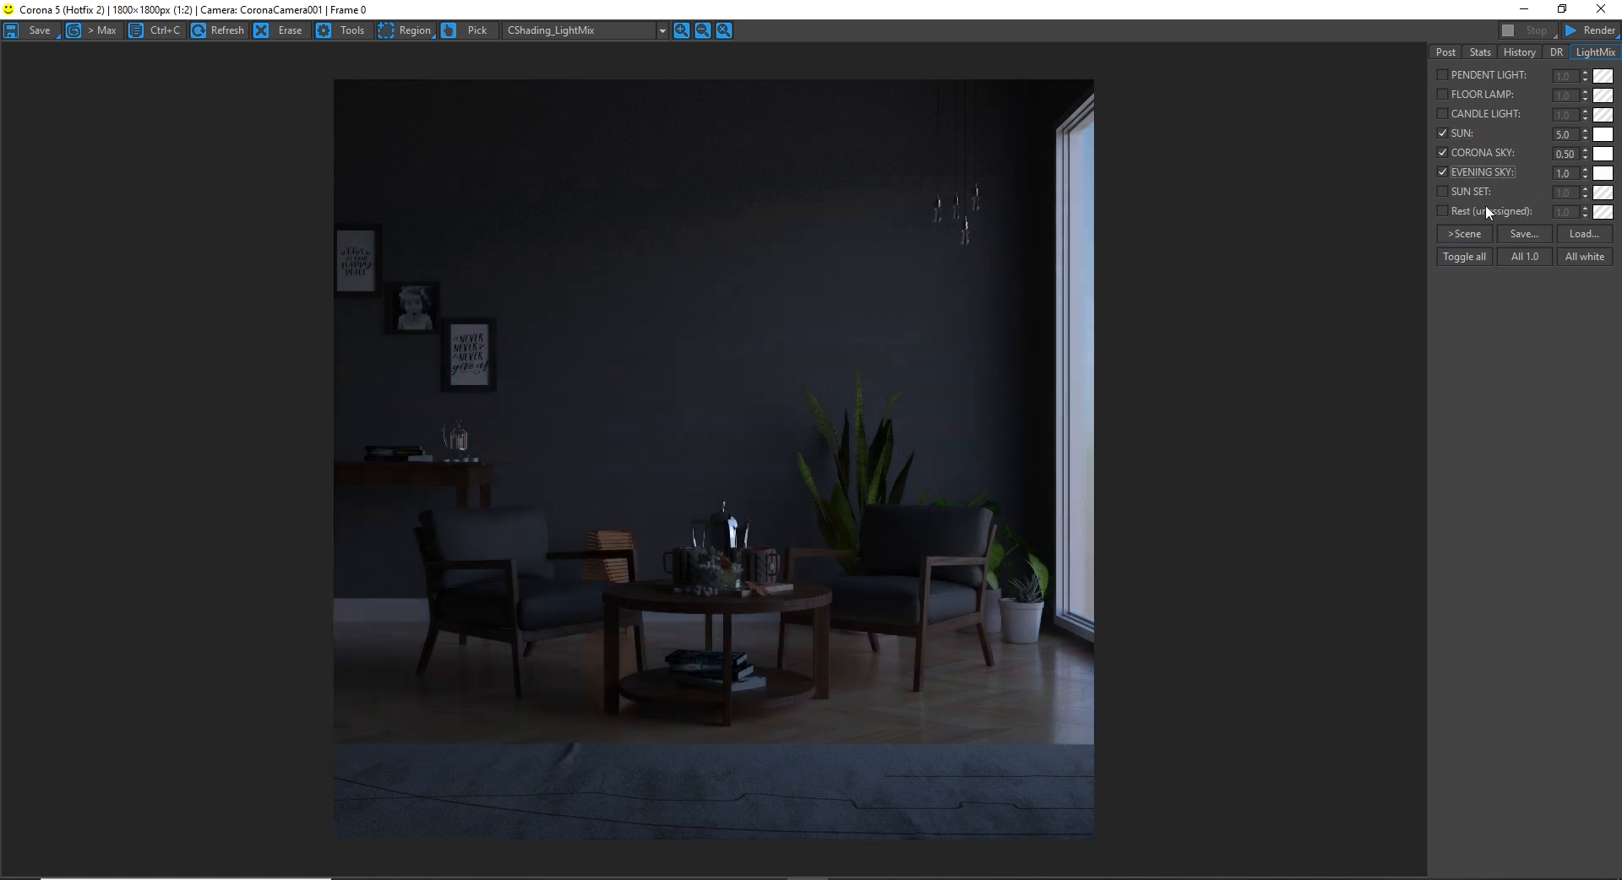
{"action": "left_click", "coordinate": [1438, 172]}
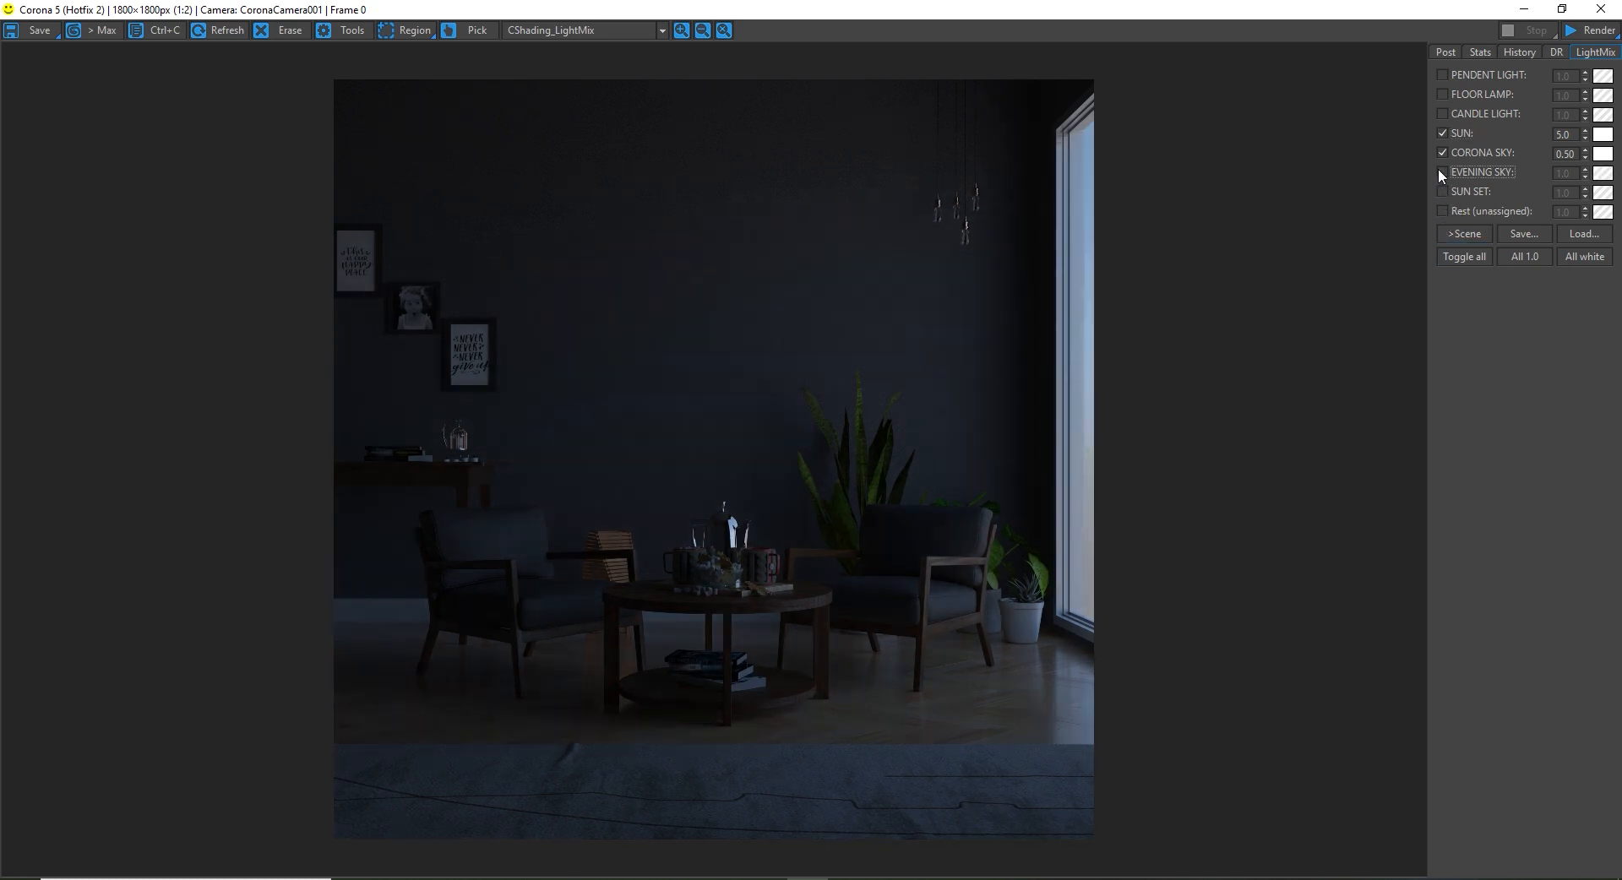
{"action": "left_click", "coordinate": [1437, 171]}
{"action": "left_click", "coordinate": [1438, 172]}
Step: Switch on SUN SET in the LightMix and set its intensity to 5
{"action": "left_click", "coordinate": [1442, 192]}
{"action": "left_click", "coordinate": [1442, 191]}
{"action": "left_click", "coordinate": [1442, 191]}
{"action": "left_click_drag", "start_coordinate": [1573, 195], "coordinate": [1542, 213]}
{"action": "type", "text": "5"}
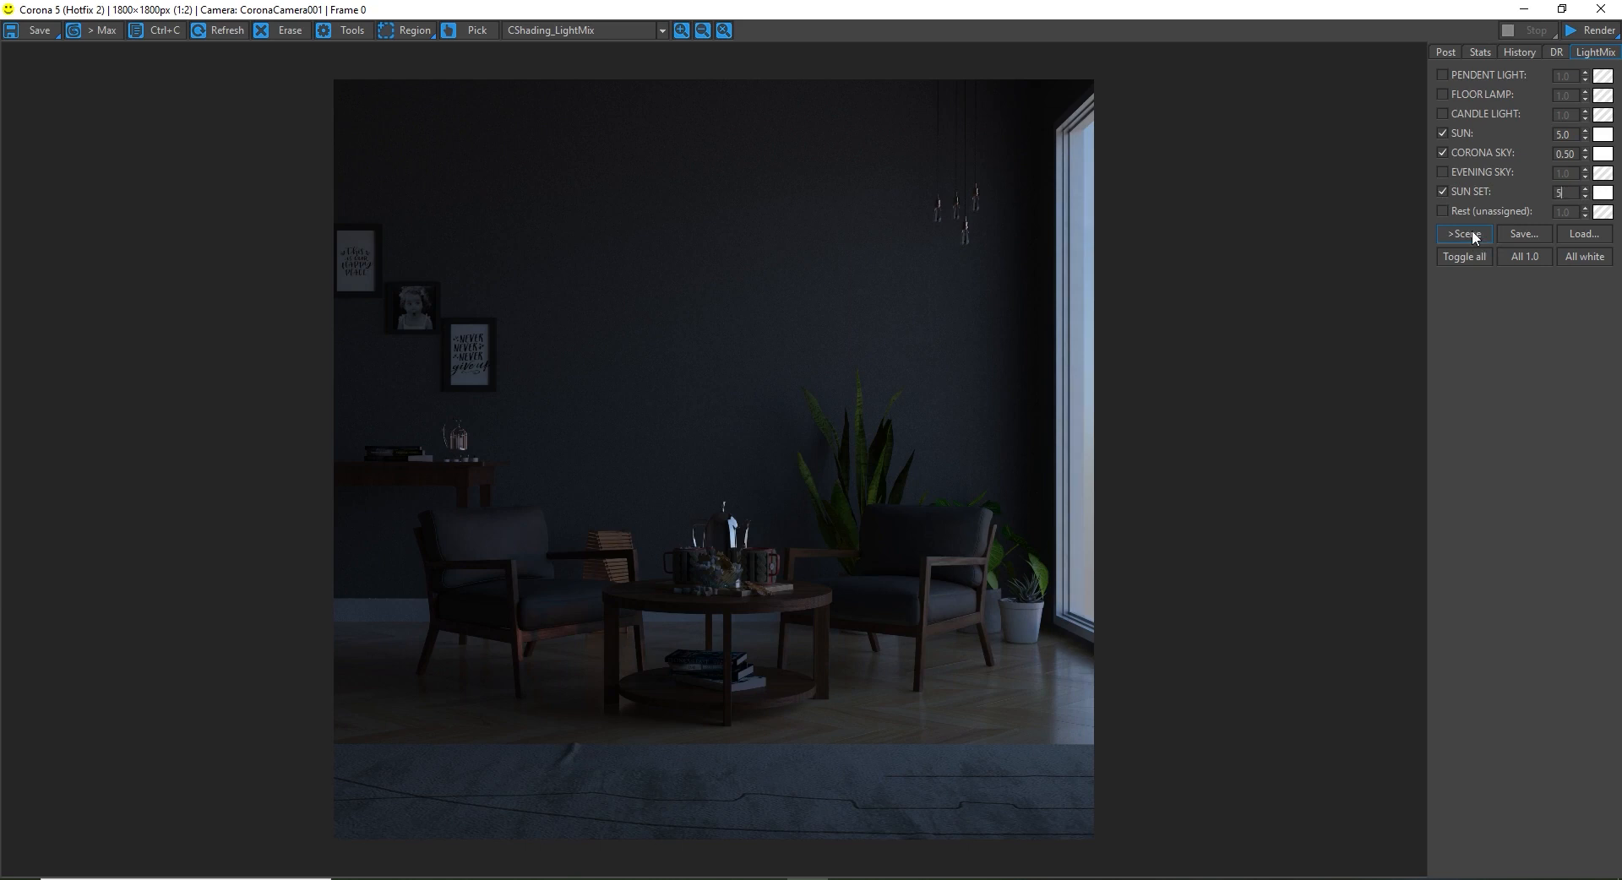
{"action": "key", "text": "Return"}
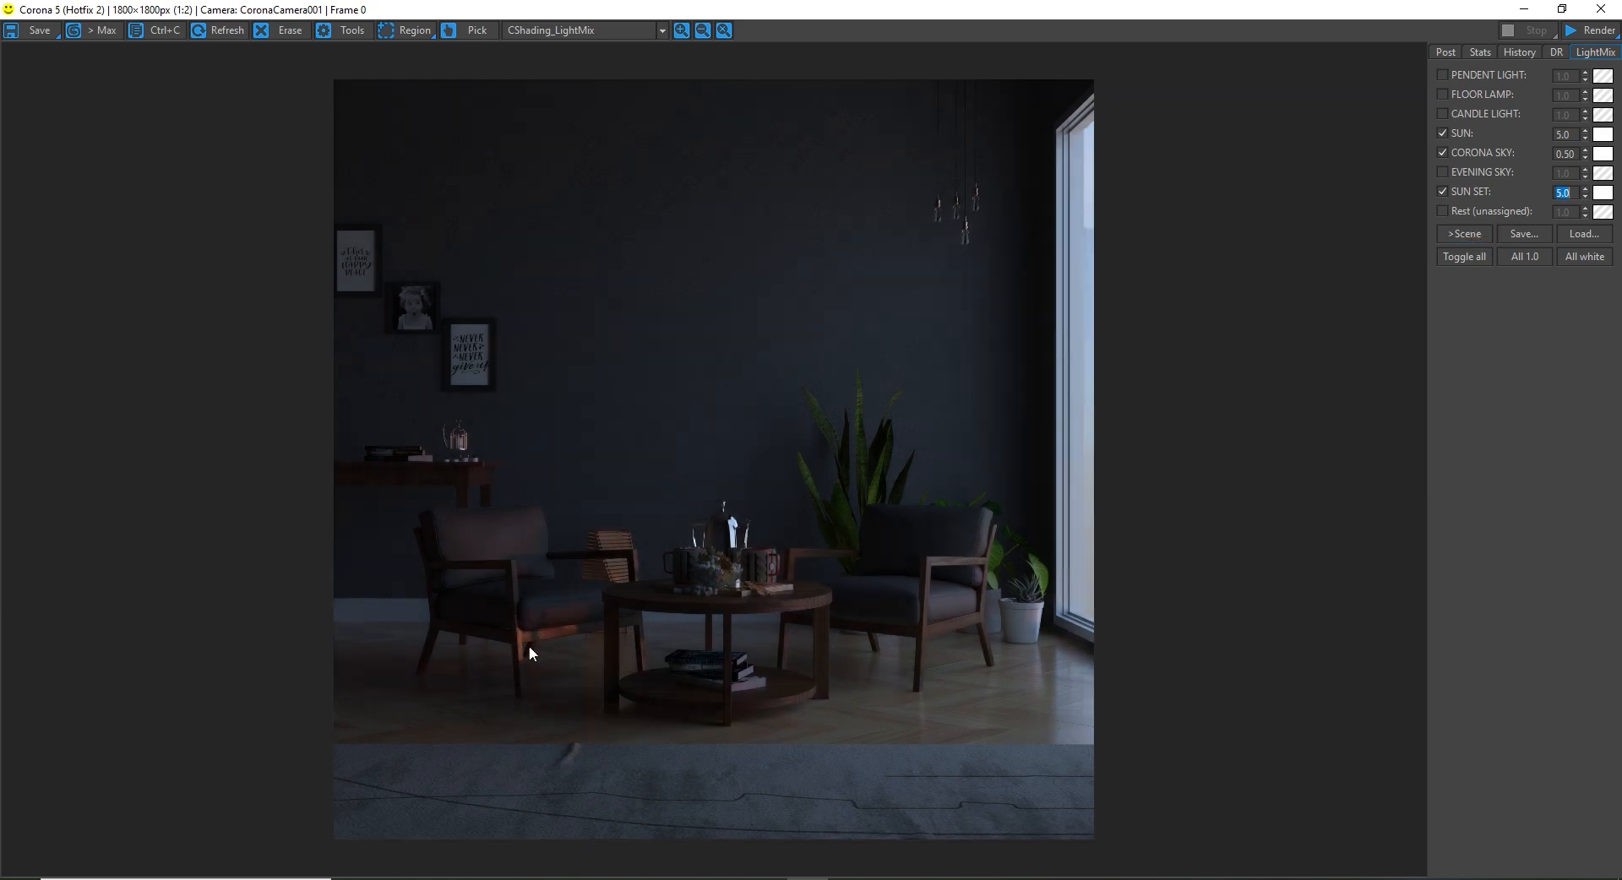
Step: Set the tone mapping white balance to 6500 K, filmic highlights to 0.30 and filmic shadows to 0.20
{"action": "left_click", "coordinate": [1445, 52]}
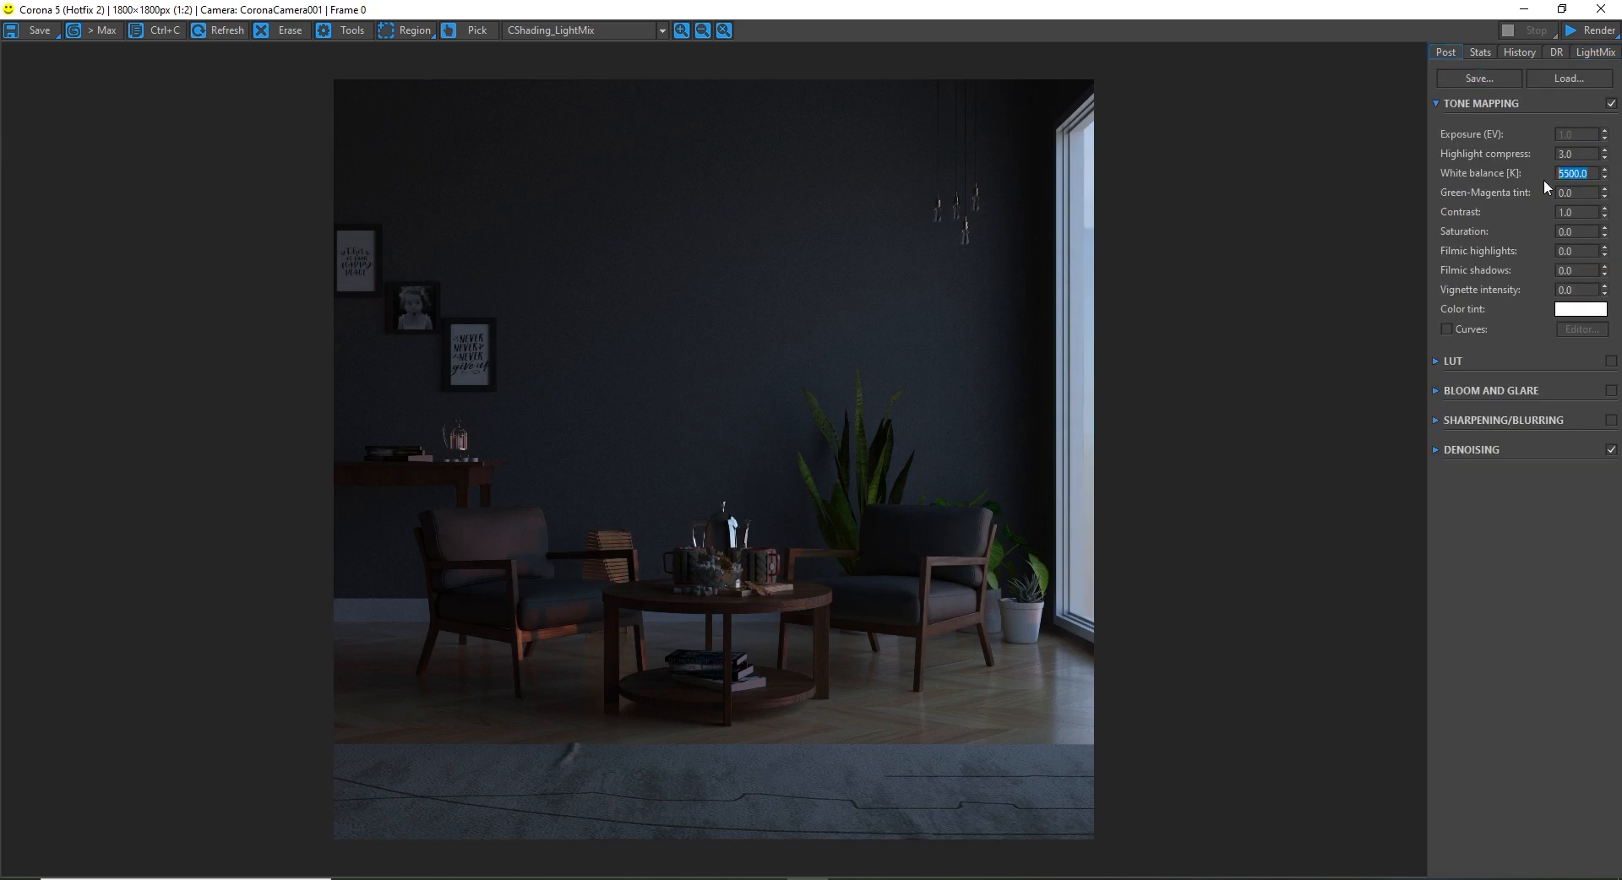
{"action": "type", "text": "6000"}
{"action": "type", "text": "7000"}
{"action": "key", "text": "Return"}
{"action": "left_click_drag", "start_coordinate": [1594, 253], "coordinate": [1523, 280]}
{"action": "type", "text": ".3"}
{"action": "type", "text": ".2"}
Step: Switch on EVENING SKY in the LightMix, try an intensity of 3 and set it to 2
{"action": "left_click", "coordinate": [1593, 56]}
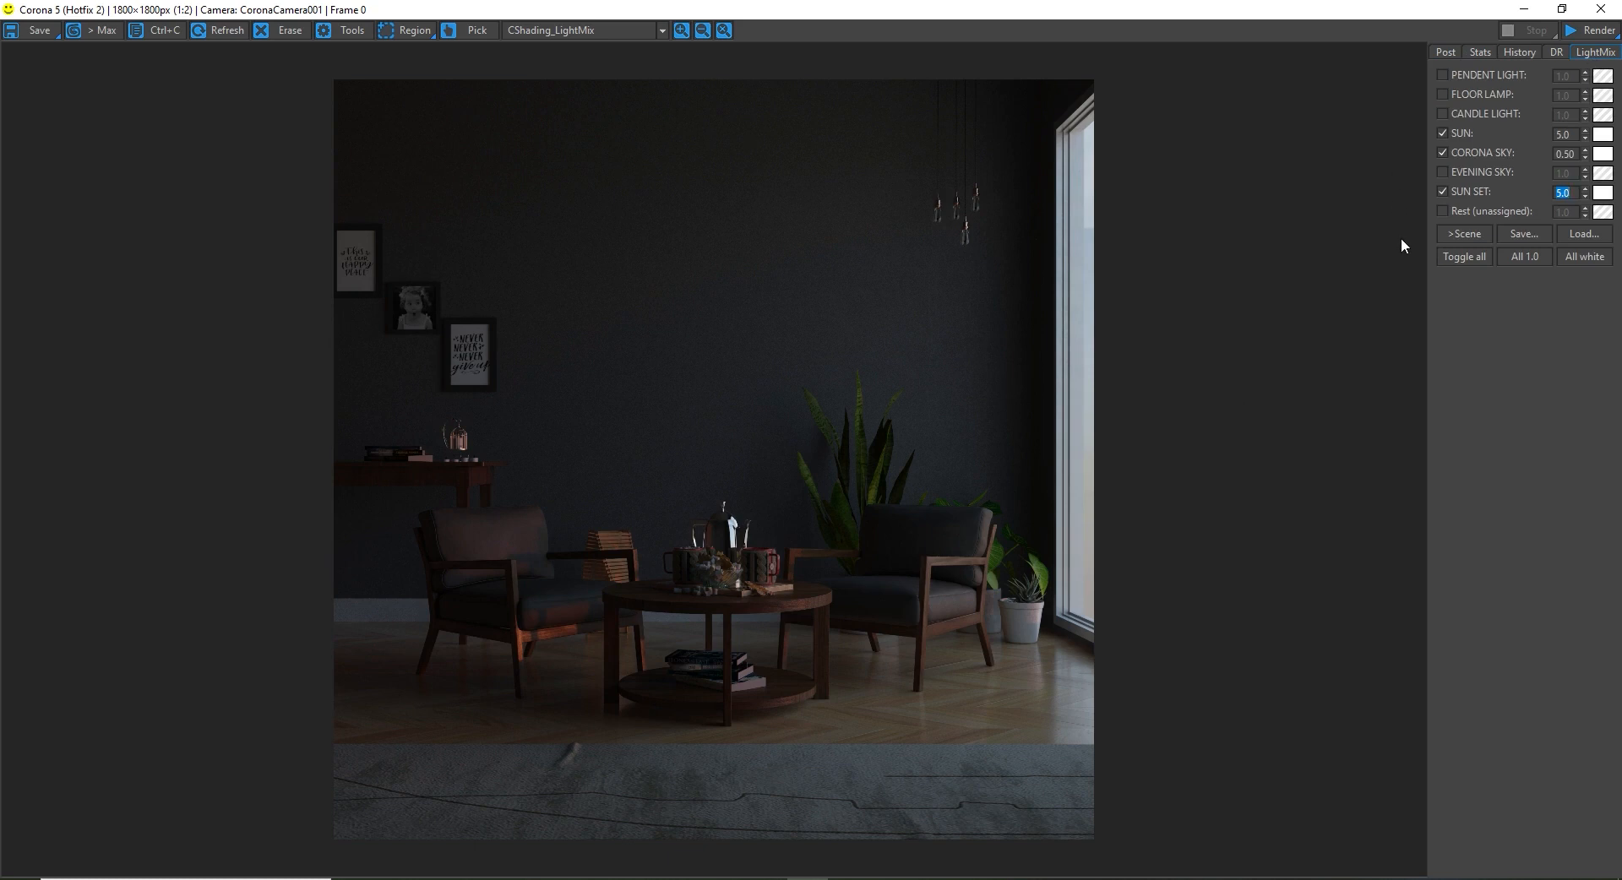
{"action": "left_click", "coordinate": [1445, 168]}
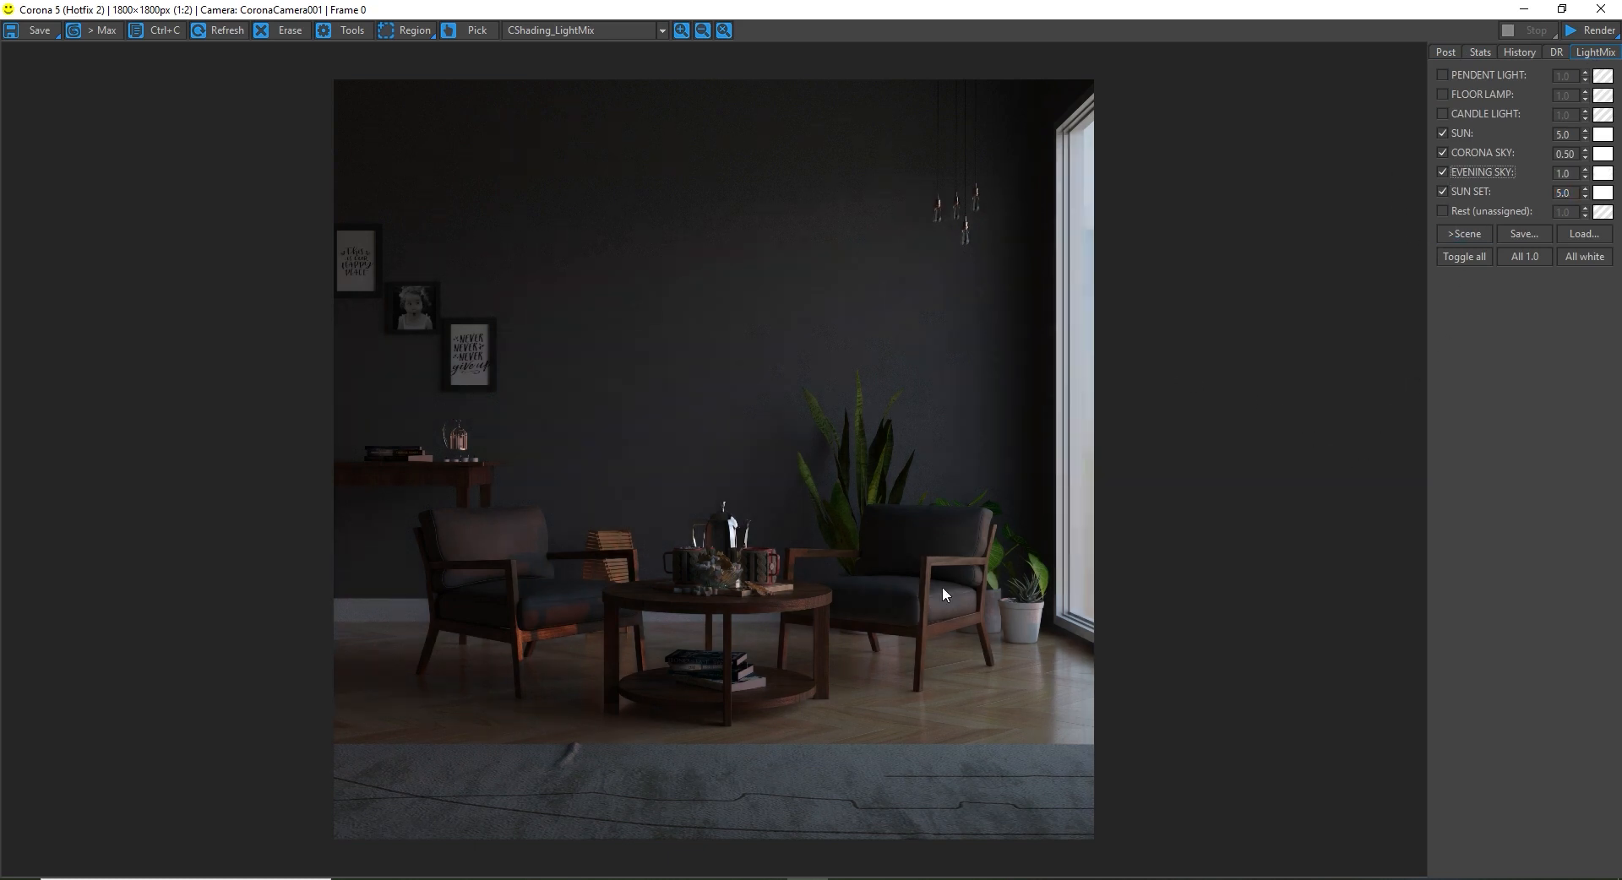
{"action": "left_click_drag", "start_coordinate": [1585, 174], "coordinate": [1586, 254]}
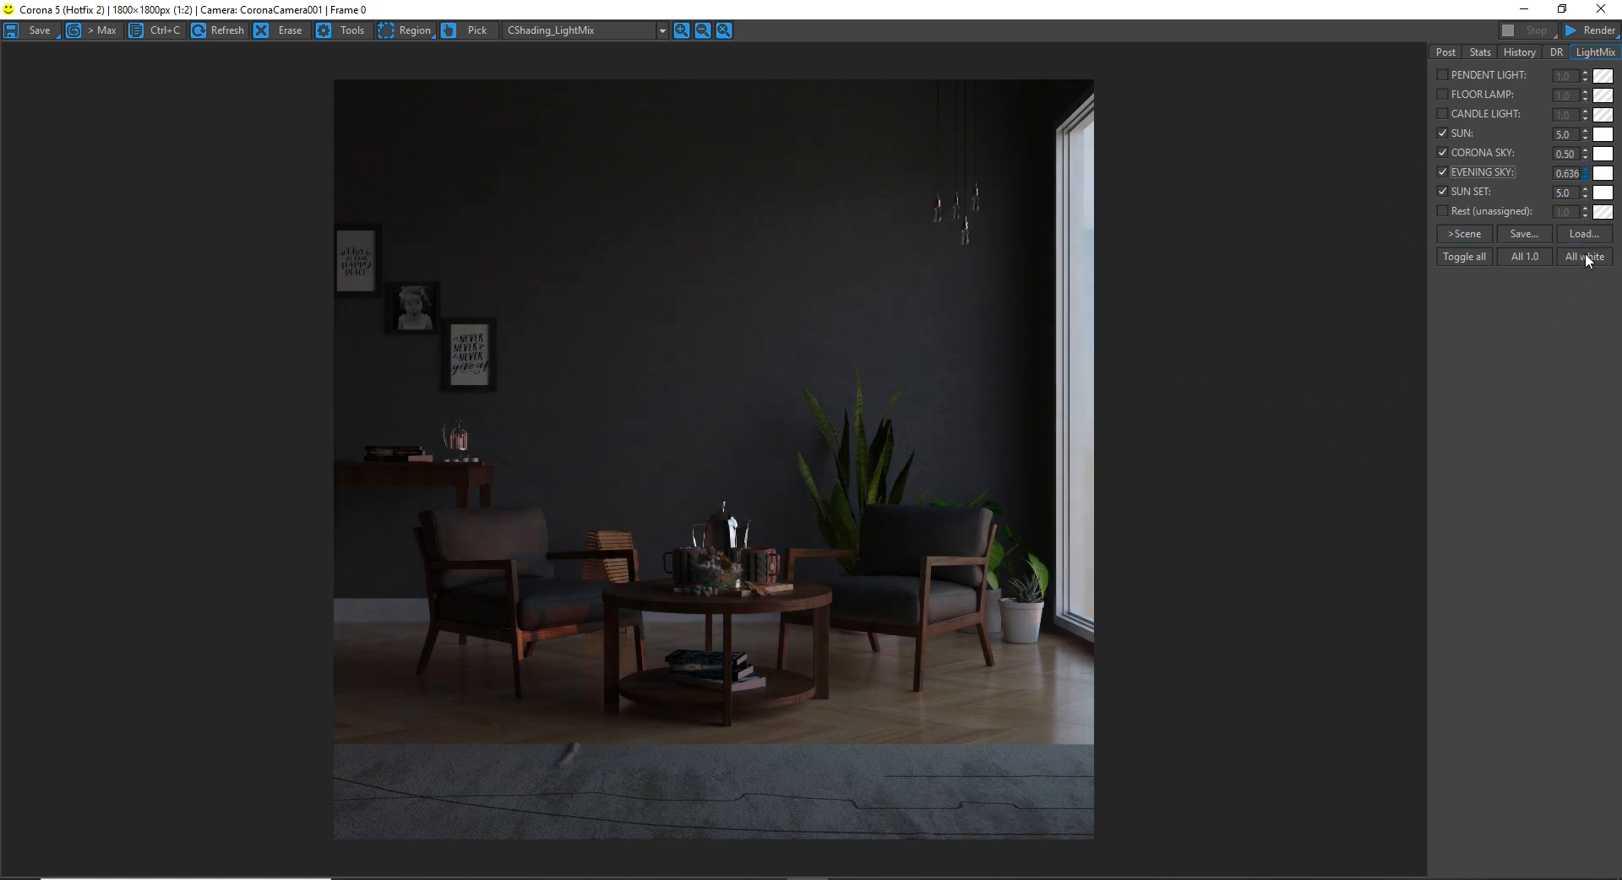
{"action": "left_click", "coordinate": [1444, 174]}
{"action": "left_click", "coordinate": [1445, 174]}
{"action": "double_click", "coordinate": [1578, 174]}
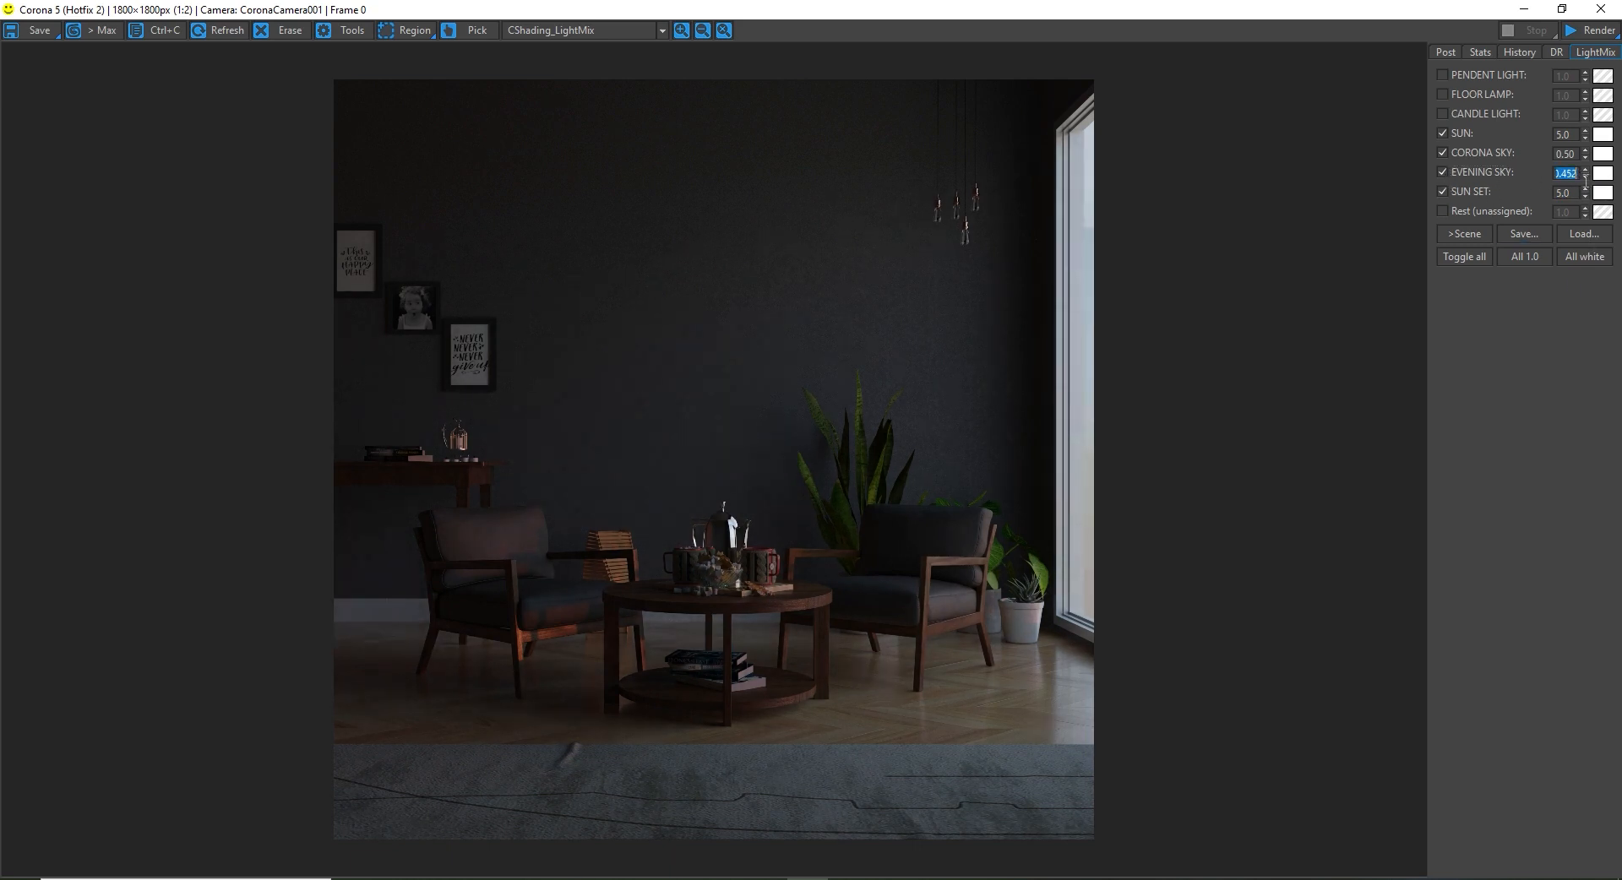
{"action": "type", "text": "3"}
{"action": "key", "text": "Return"}
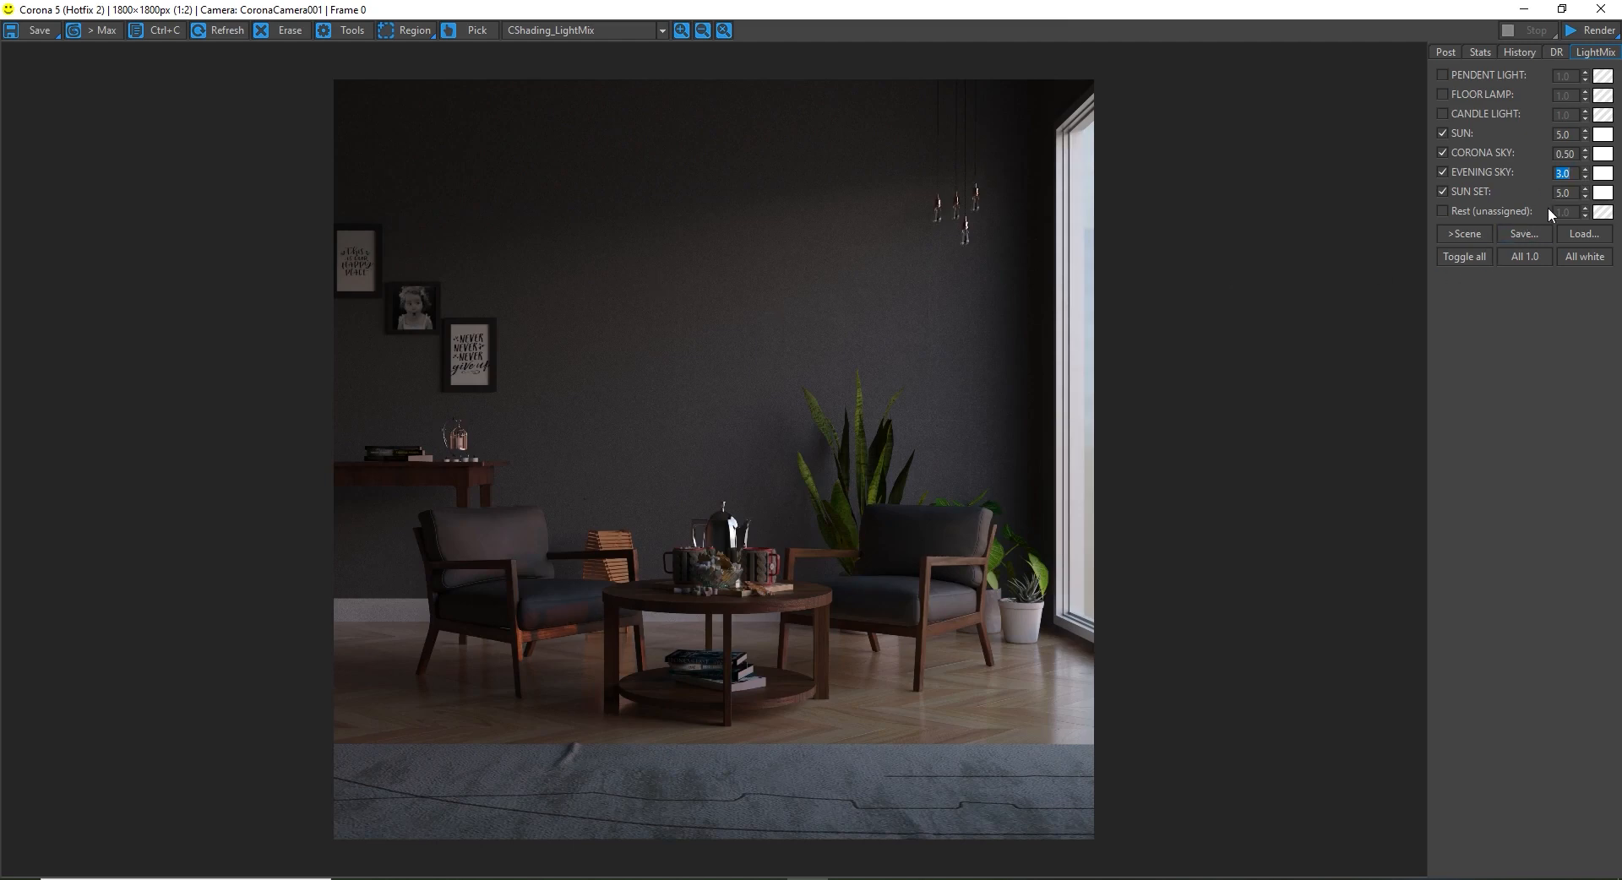
{"action": "type", "text": "2"}
{"action": "key", "text": "Return"}
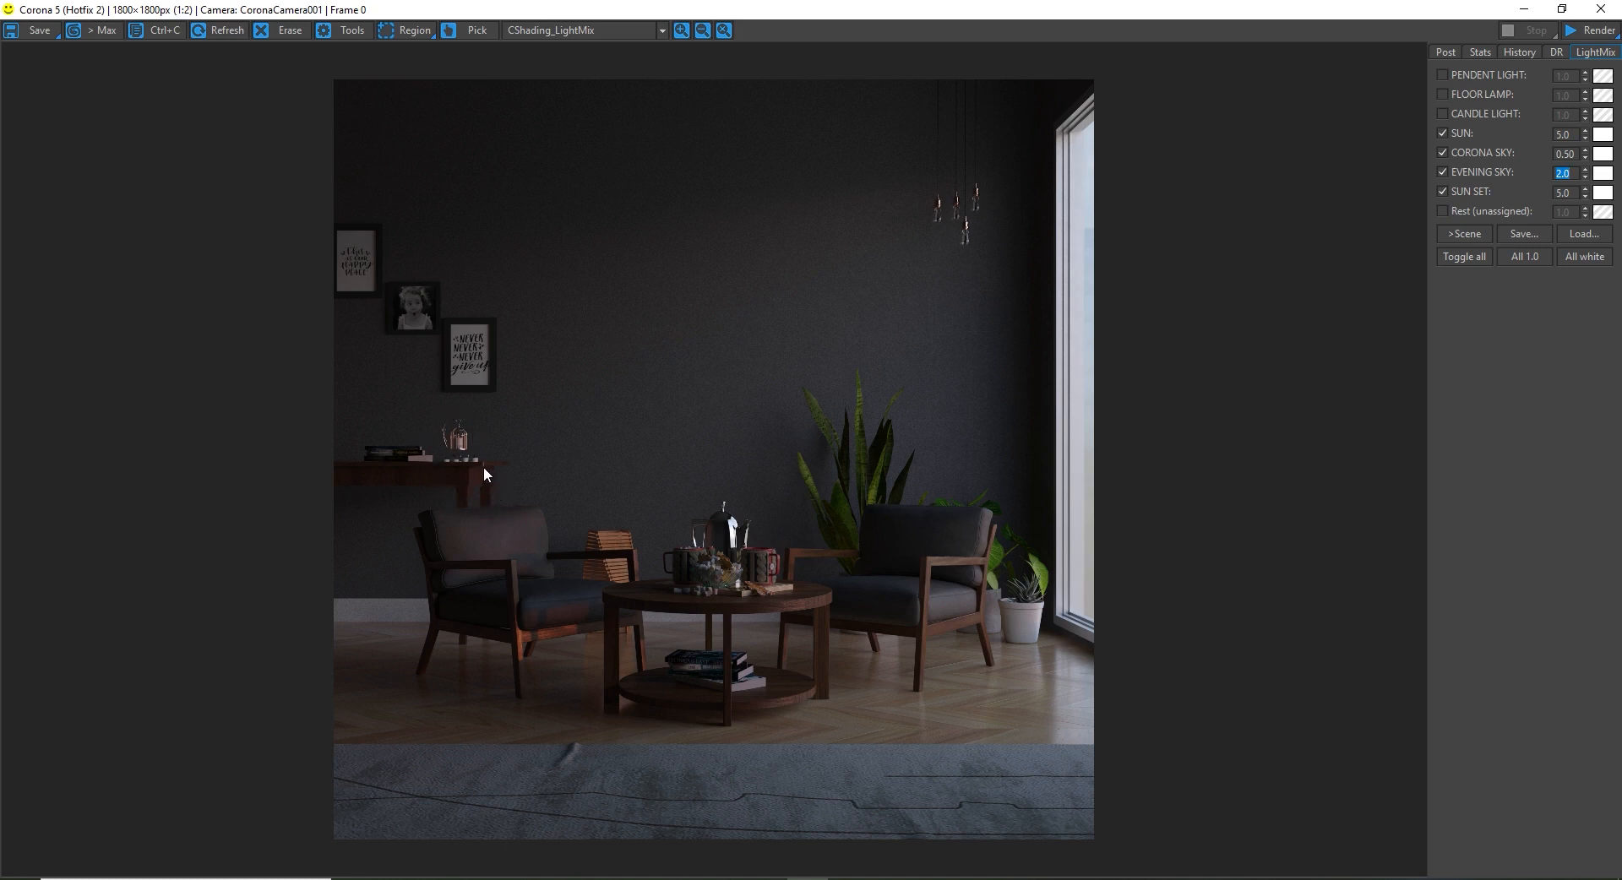
Step: Switch on Rest (unassigned) in the LightMix and try FLOOR LAMP on and off, leaving it off
{"action": "left_click", "coordinate": [1441, 211]}
{"action": "left_click", "coordinate": [1443, 93]}
{"action": "left_click", "coordinate": [1444, 93]}
{"action": "left_click", "coordinate": [1444, 93]}
{"action": "left_click", "coordinate": [1443, 93]}
Step: Switch on PENDENT LIGHT in the LightMix, try intensities of 5 and 3 and set it to 4
{"action": "left_click", "coordinate": [1443, 74]}
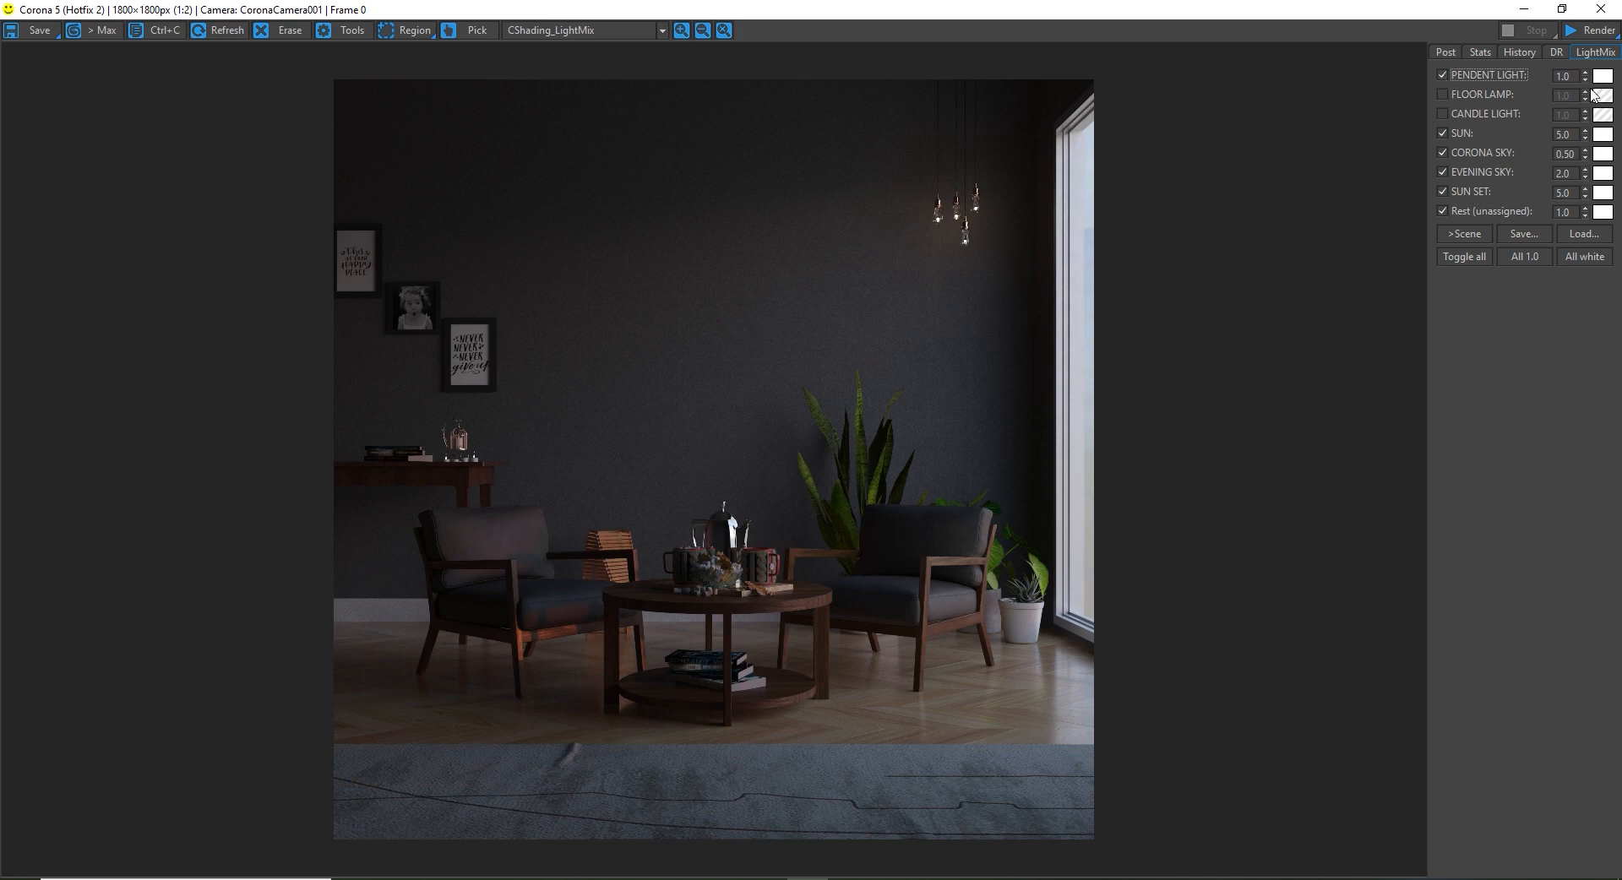
{"action": "key", "text": "Tab"}
{"action": "type", "text": "5"}
{"action": "key", "text": "Return"}
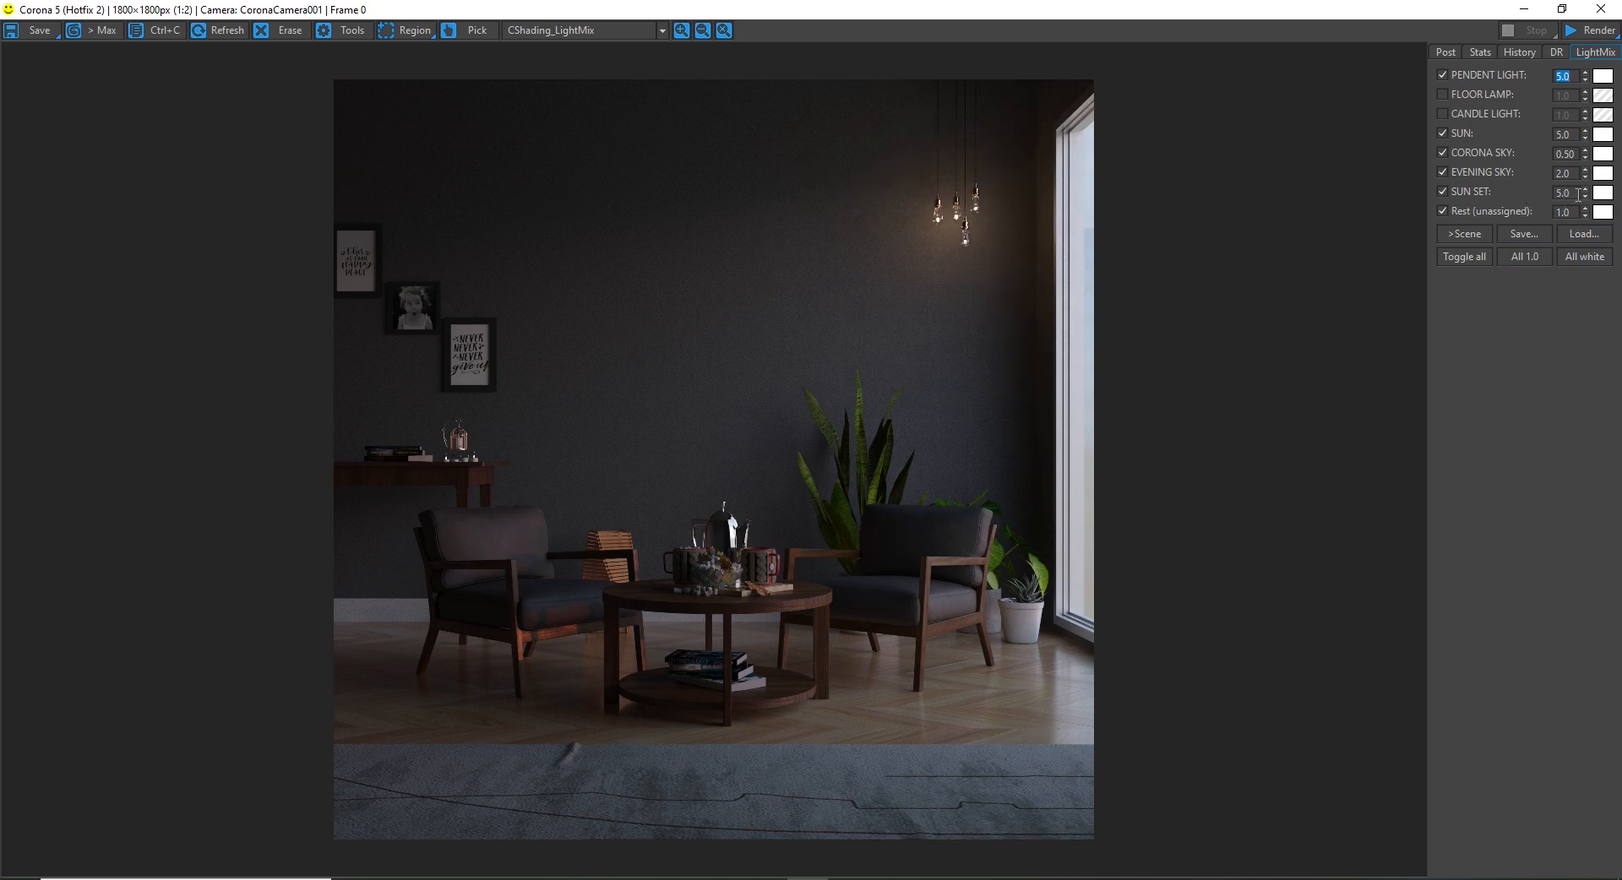
{"action": "type", "text": "3"}
{"action": "key", "text": "Return"}
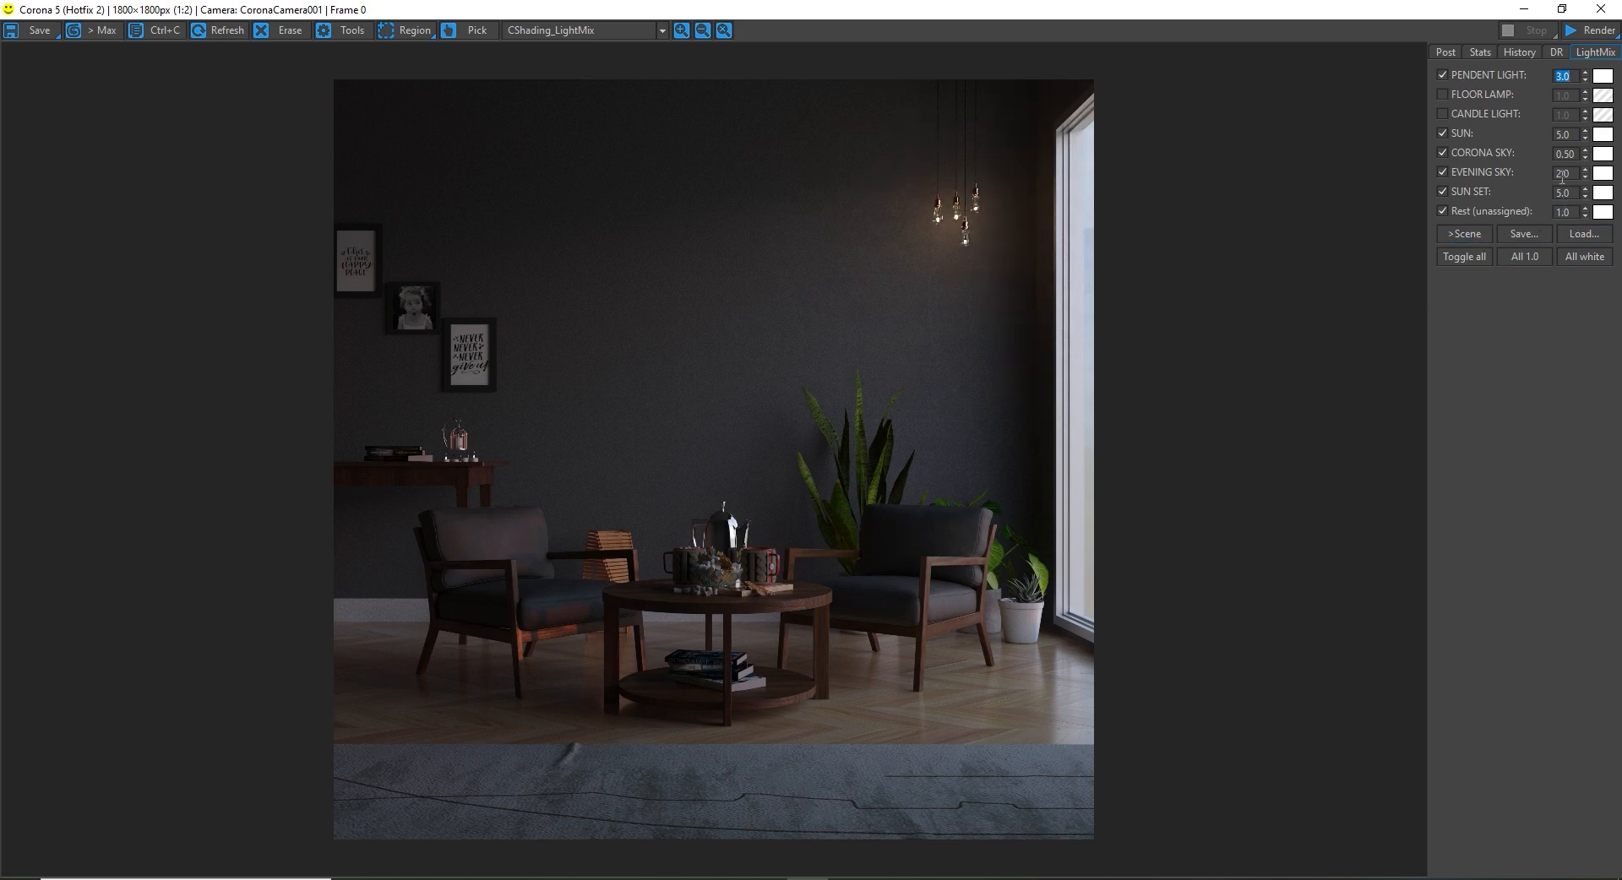
{"action": "type", "text": "4"}
{"action": "key", "text": "shift+Tab"}
Step: Tint PENDENT LIGHT a pale warm orange and set its intensity to 3.5
{"action": "left_click", "coordinate": [1602, 78]}
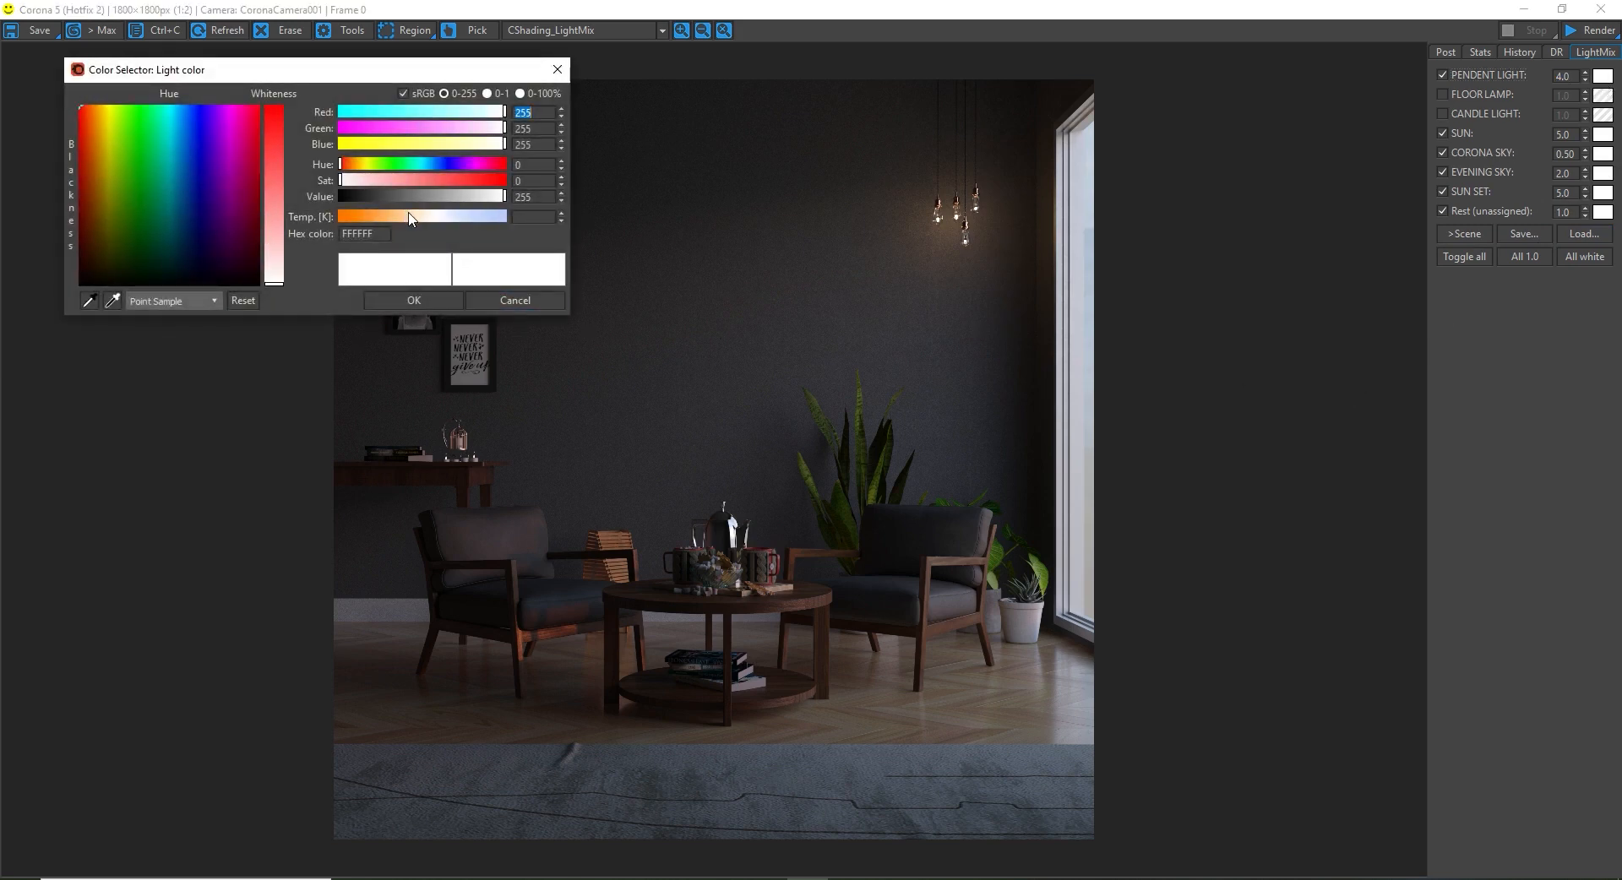
{"action": "mouse_move", "coordinate": [407, 217]}
{"action": "left_mouse_down"}
{"action": "mouse_move", "coordinate": [391, 218]}
{"action": "mouse_move", "coordinate": [429, 186]}
{"action": "left_mouse_up"}
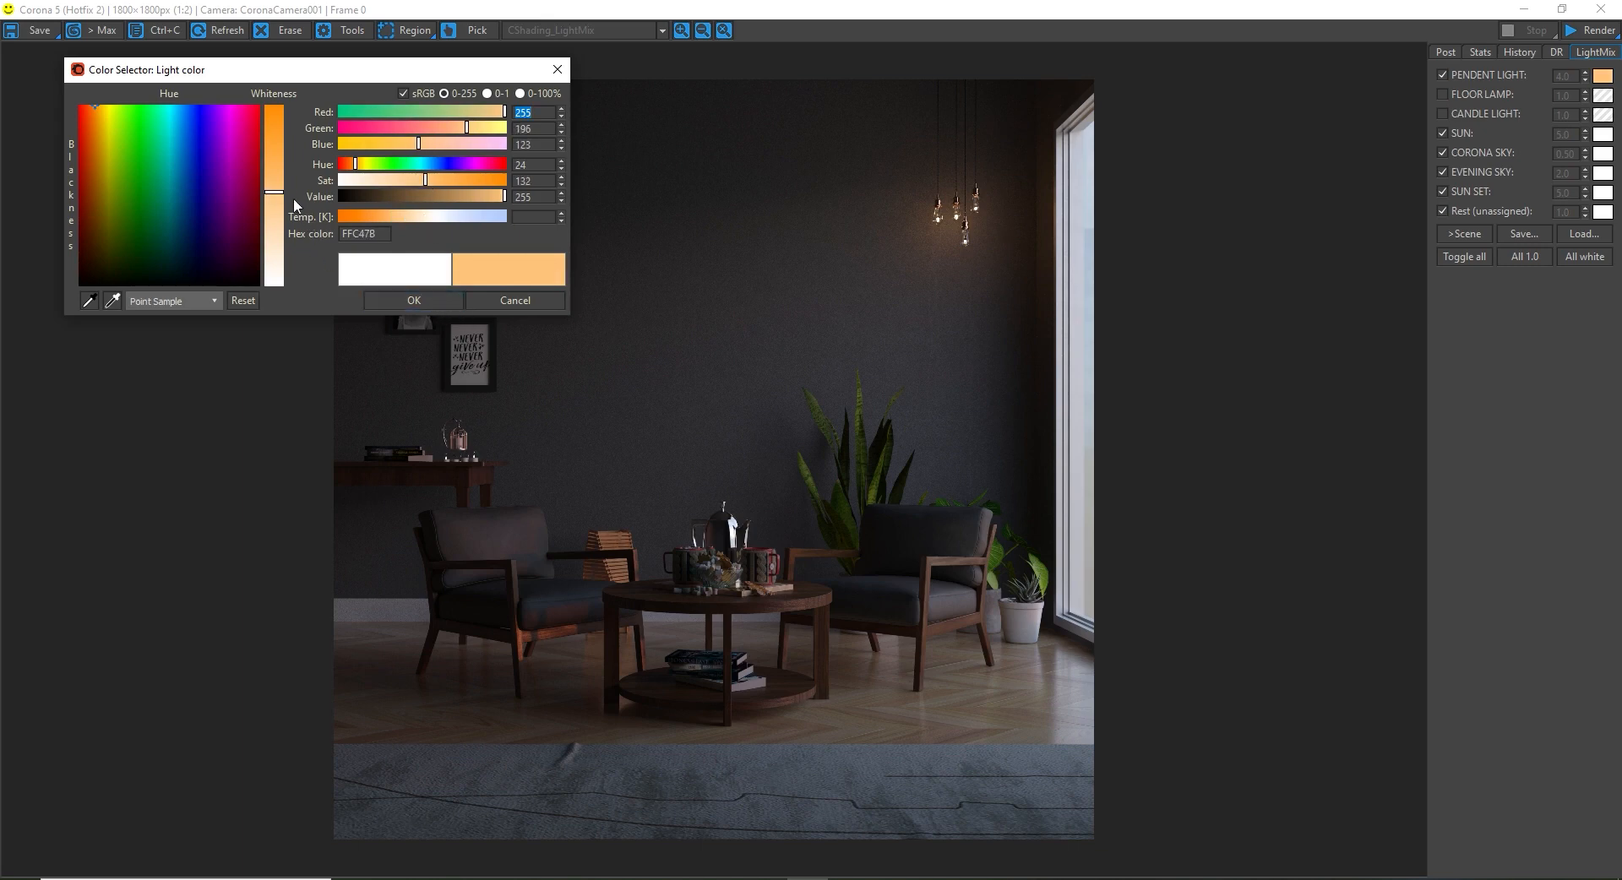
{"action": "left_click_drag", "start_coordinate": [280, 209], "coordinate": [280, 211]}
{"action": "left_click", "coordinate": [395, 301]}
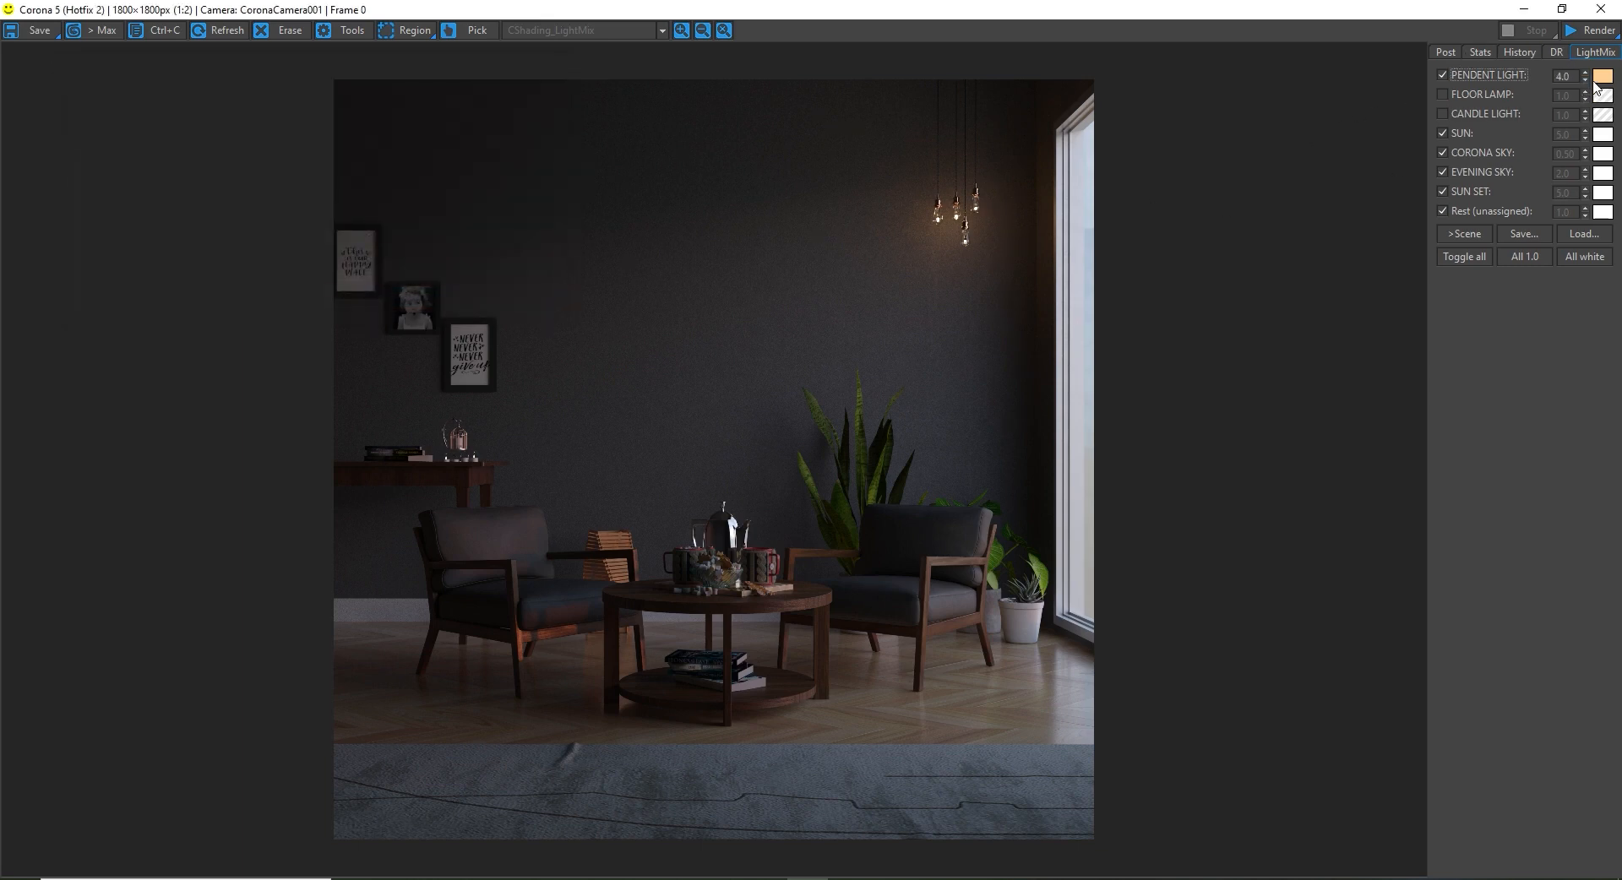
{"action": "left_click_drag", "start_coordinate": [1572, 78], "coordinate": [1538, 89]}
{"action": "type", "text": "3.5"}
{"action": "key", "text": "Return"}
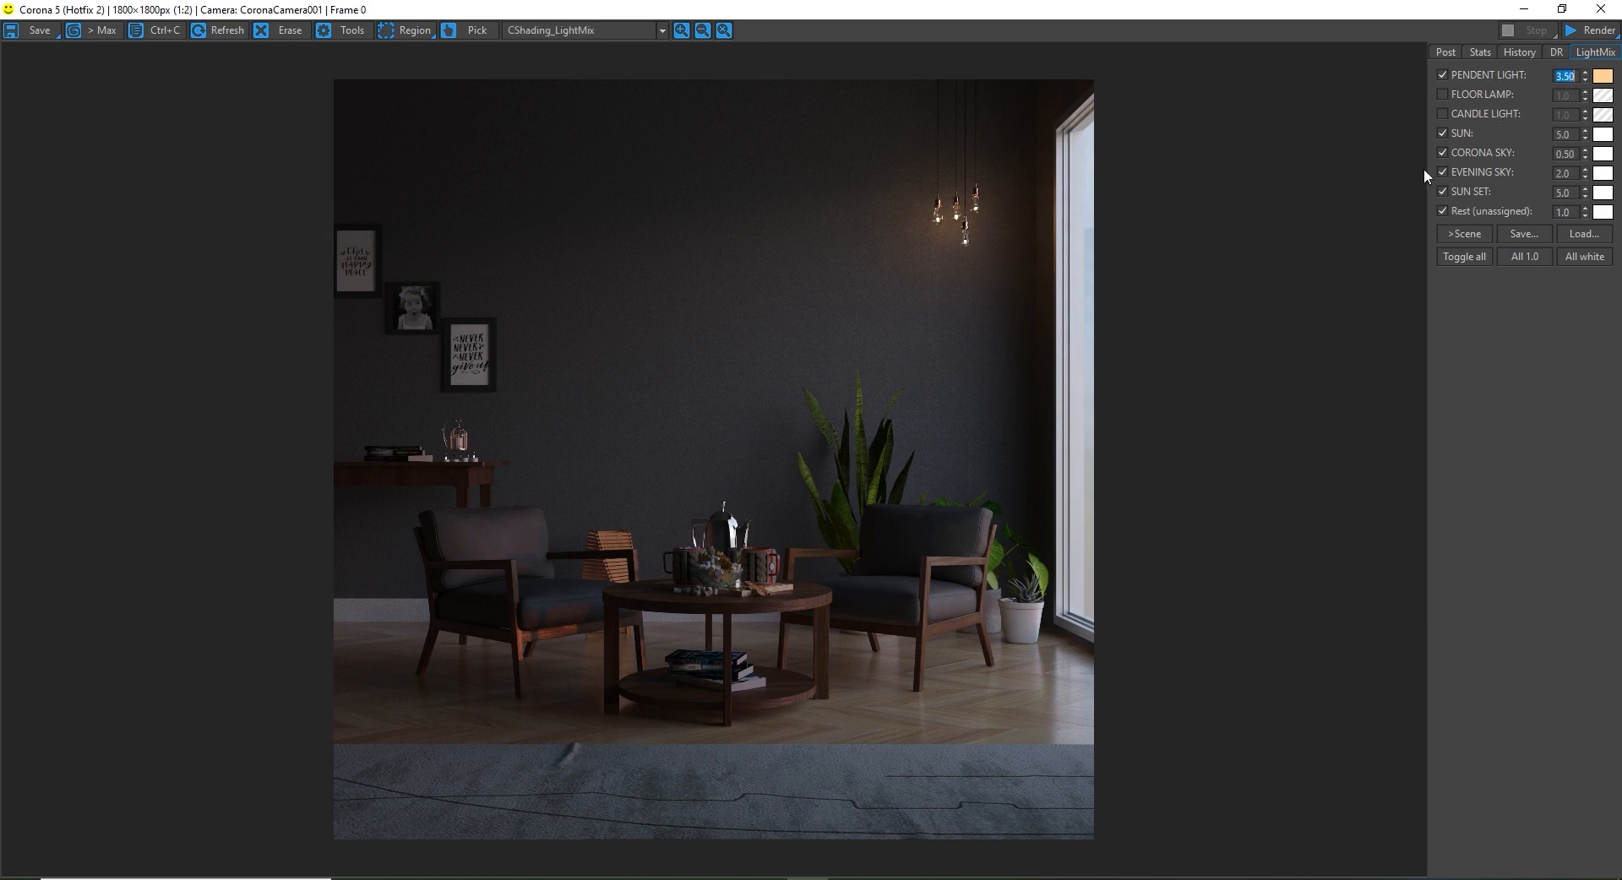
Step: Check the tone mapping settings, switch on FLOOR LAMP in the LightMix and set its intensity to 10
{"action": "left_click", "coordinate": [1445, 51]}
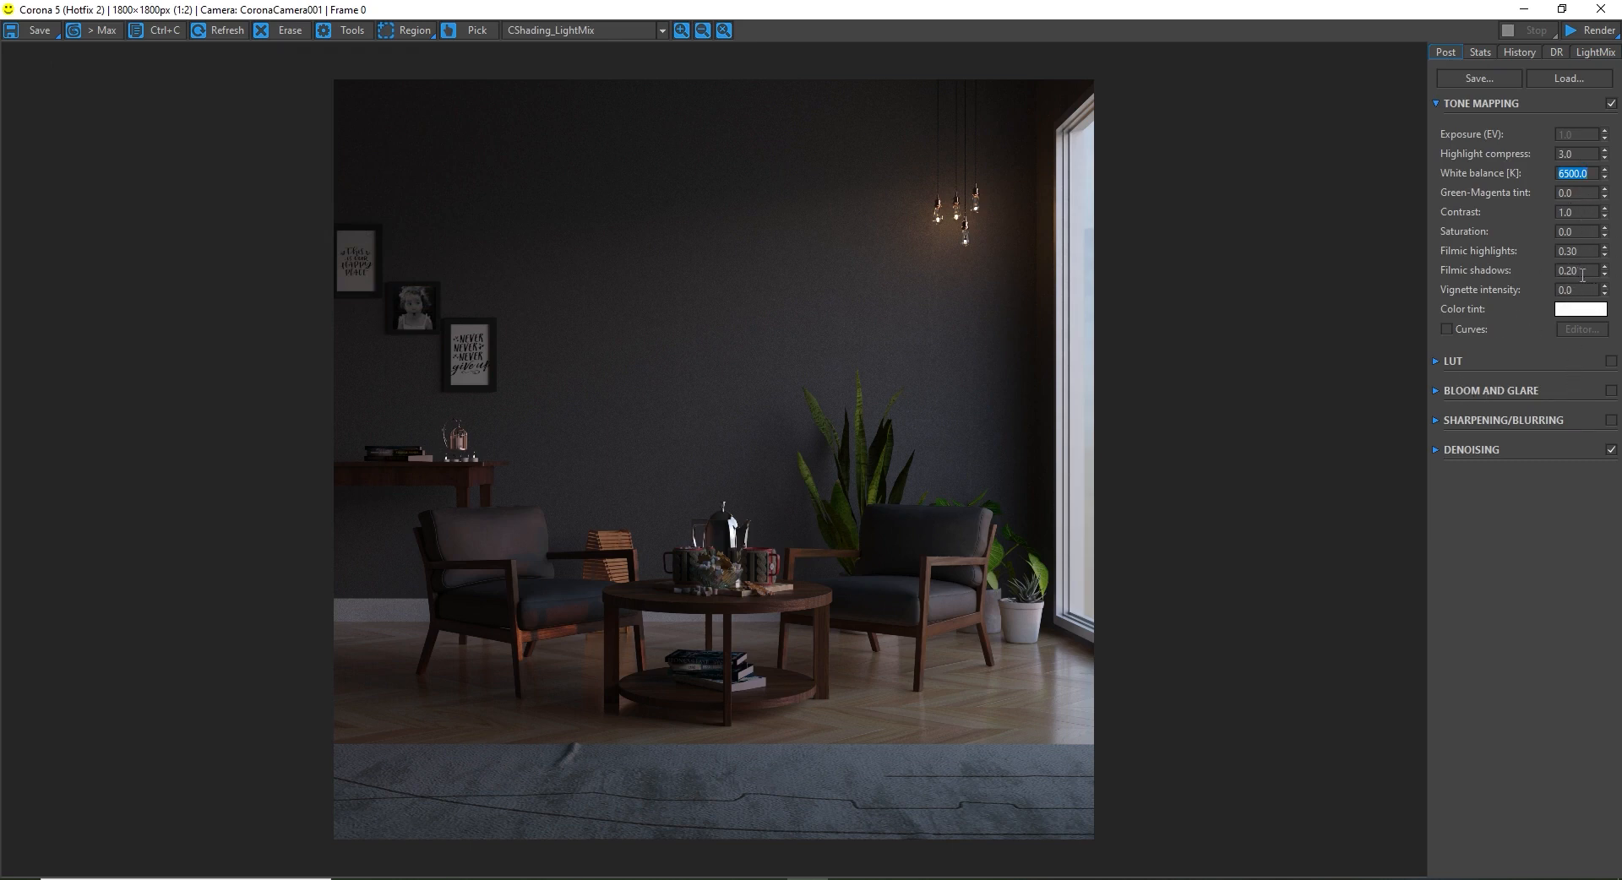
{"action": "left_click", "coordinate": [1610, 53]}
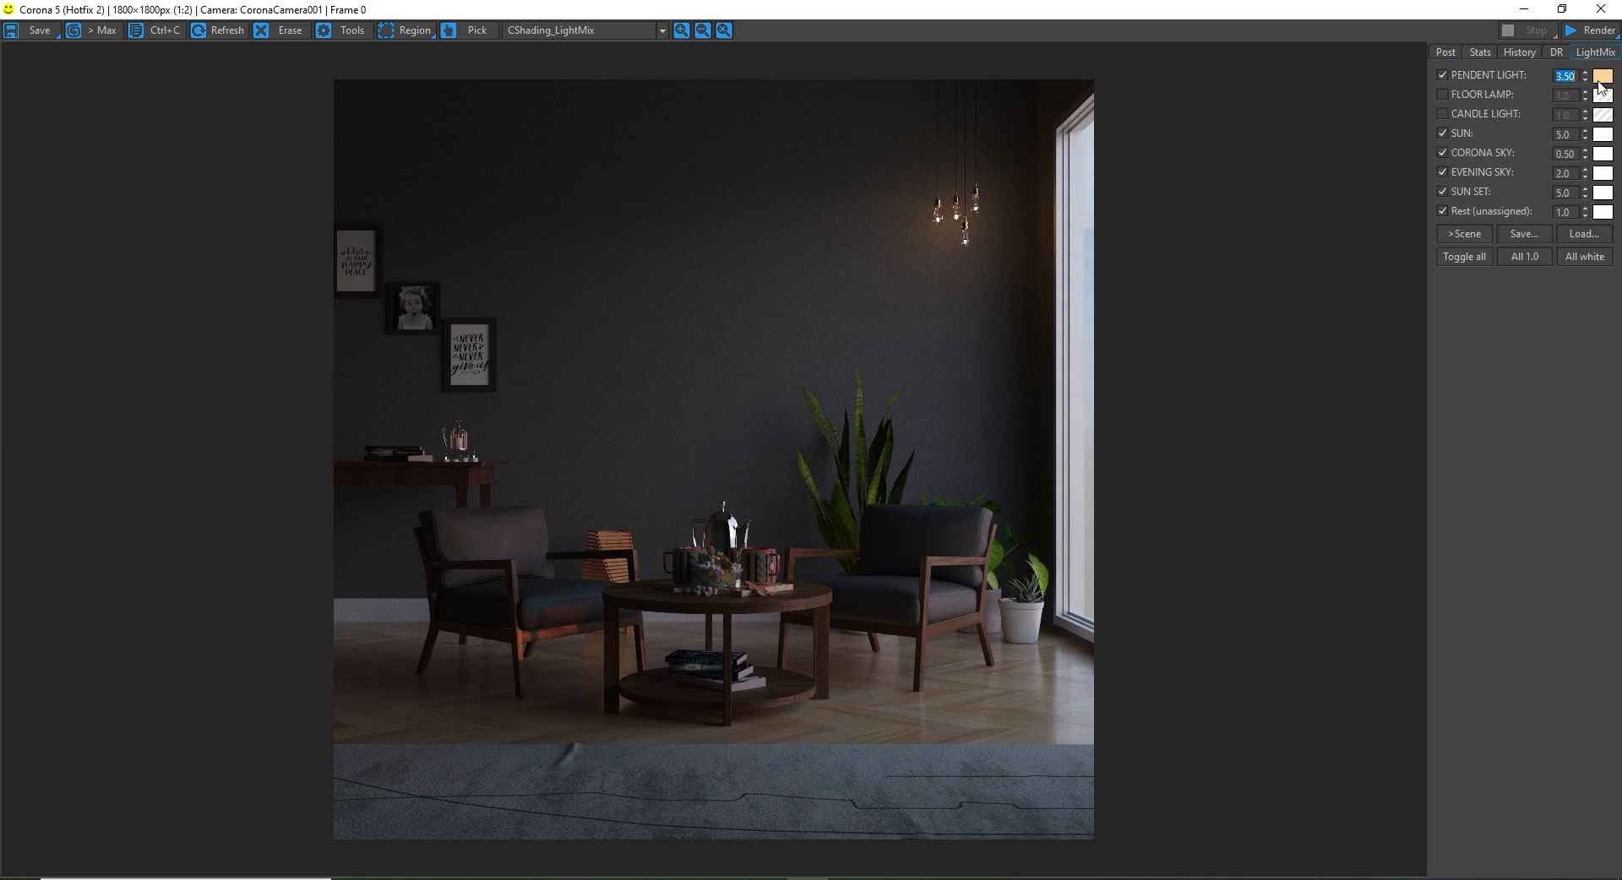
{"action": "left_click", "coordinate": [1442, 94]}
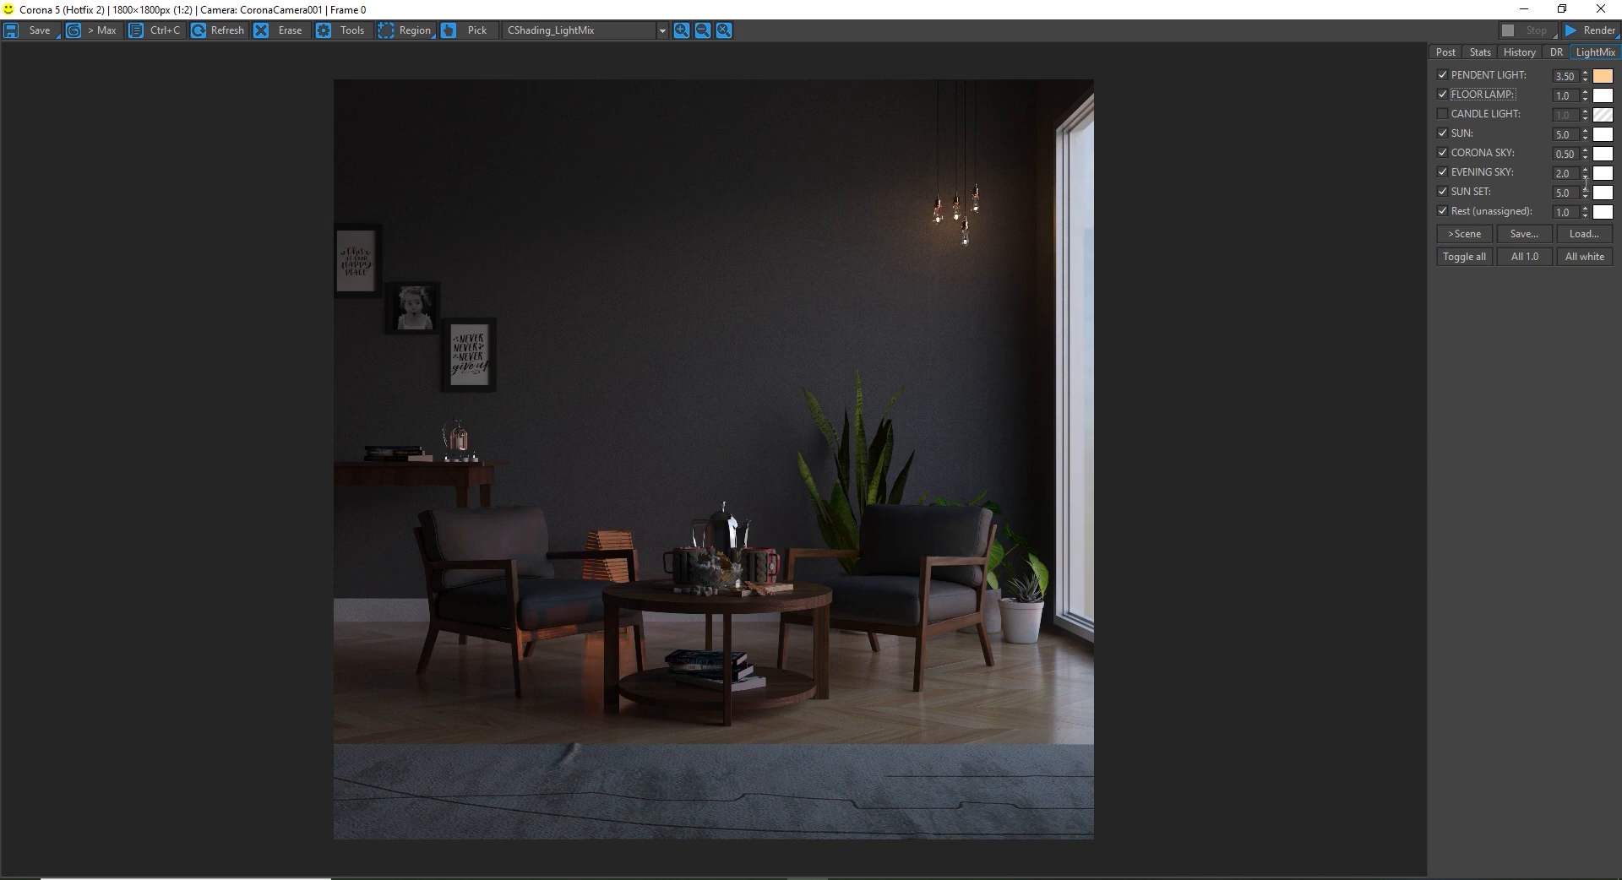
{"action": "key", "text": "Tab"}
{"action": "type", "text": "10"}
{"action": "key", "text": "Return"}
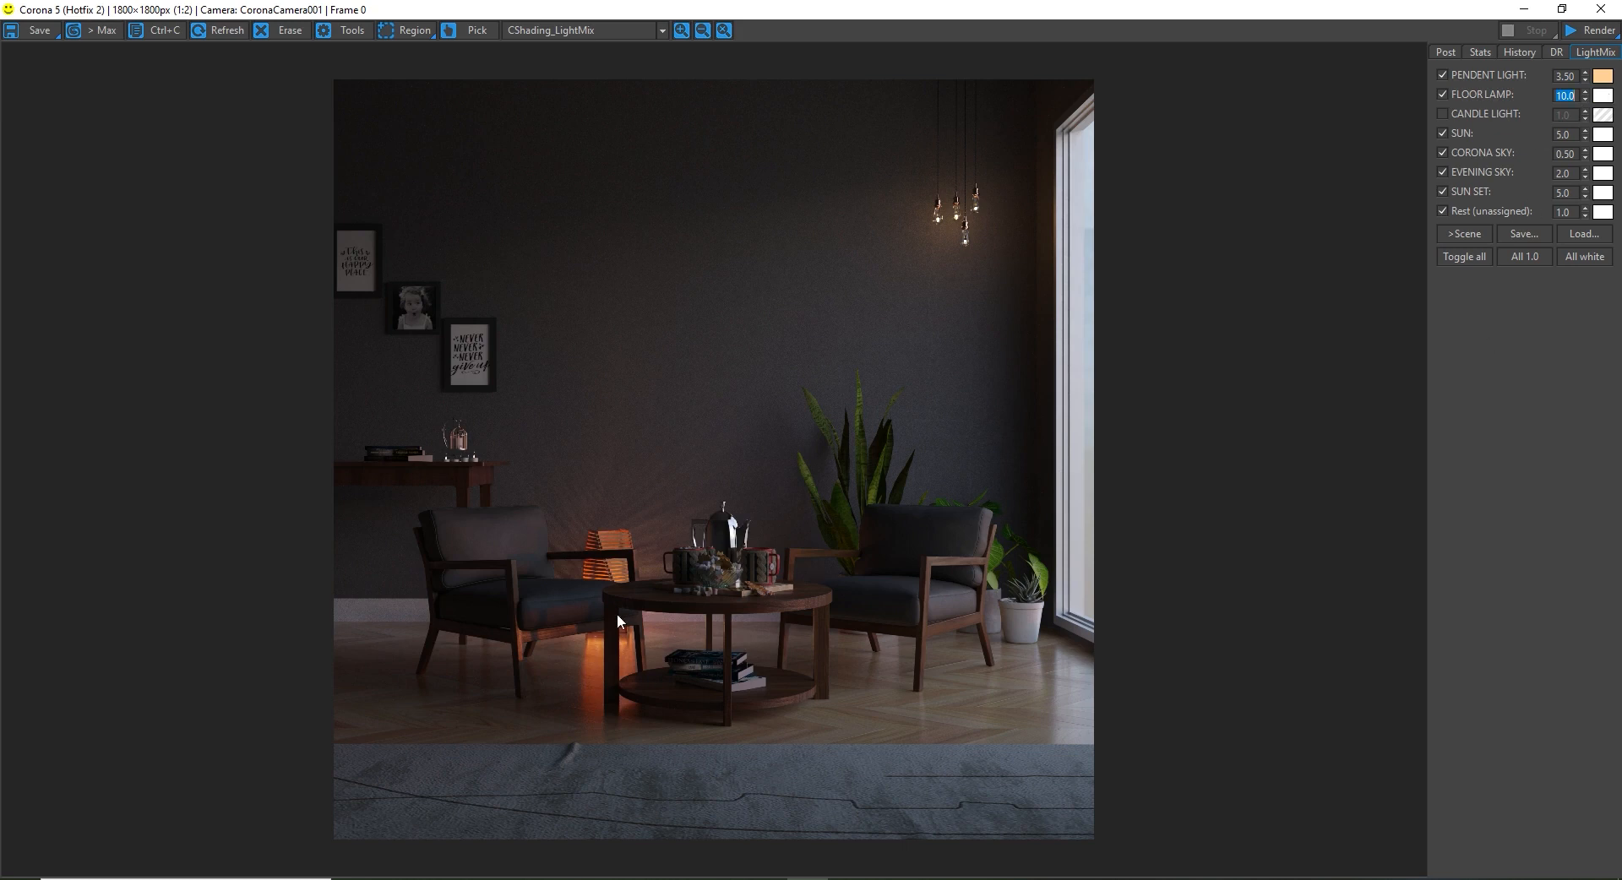
Step: Switch on CANDLE LIGHT in the LightMix and try intensities of 10, 20, 30 and 50
{"action": "left_click", "coordinate": [1442, 114]}
{"action": "key", "text": "Tab"}
{"action": "key", "text": "Return"}
{"action": "type", "text": "10"}
{"action": "key", "text": "Return"}
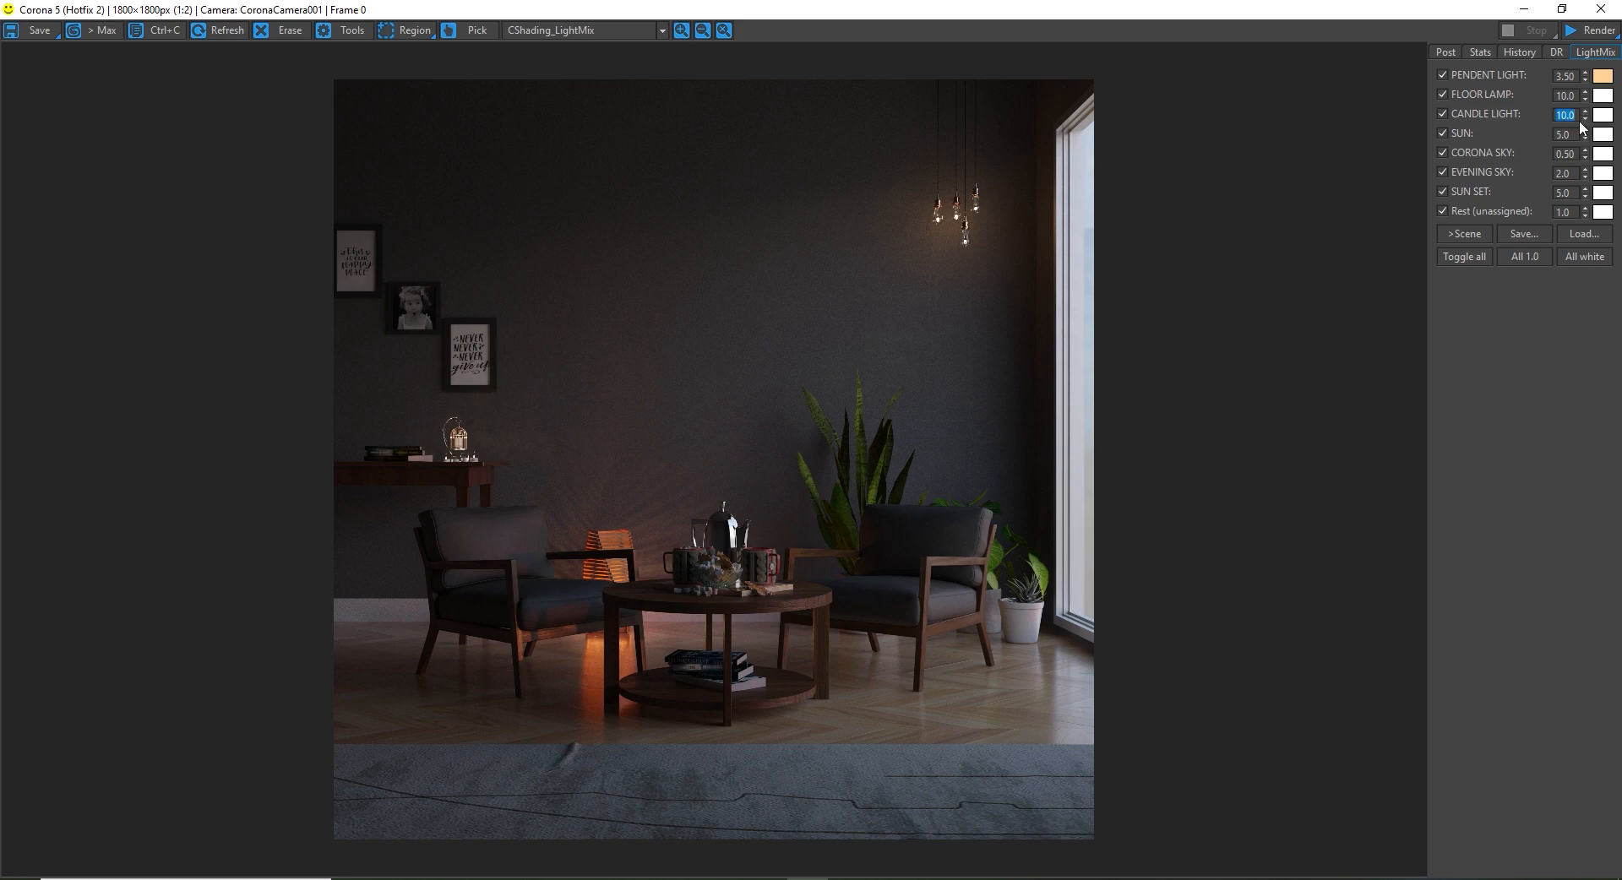
{"action": "type", "text": "20"}
{"action": "key", "text": "Return"}
{"action": "type", "text": "30"}
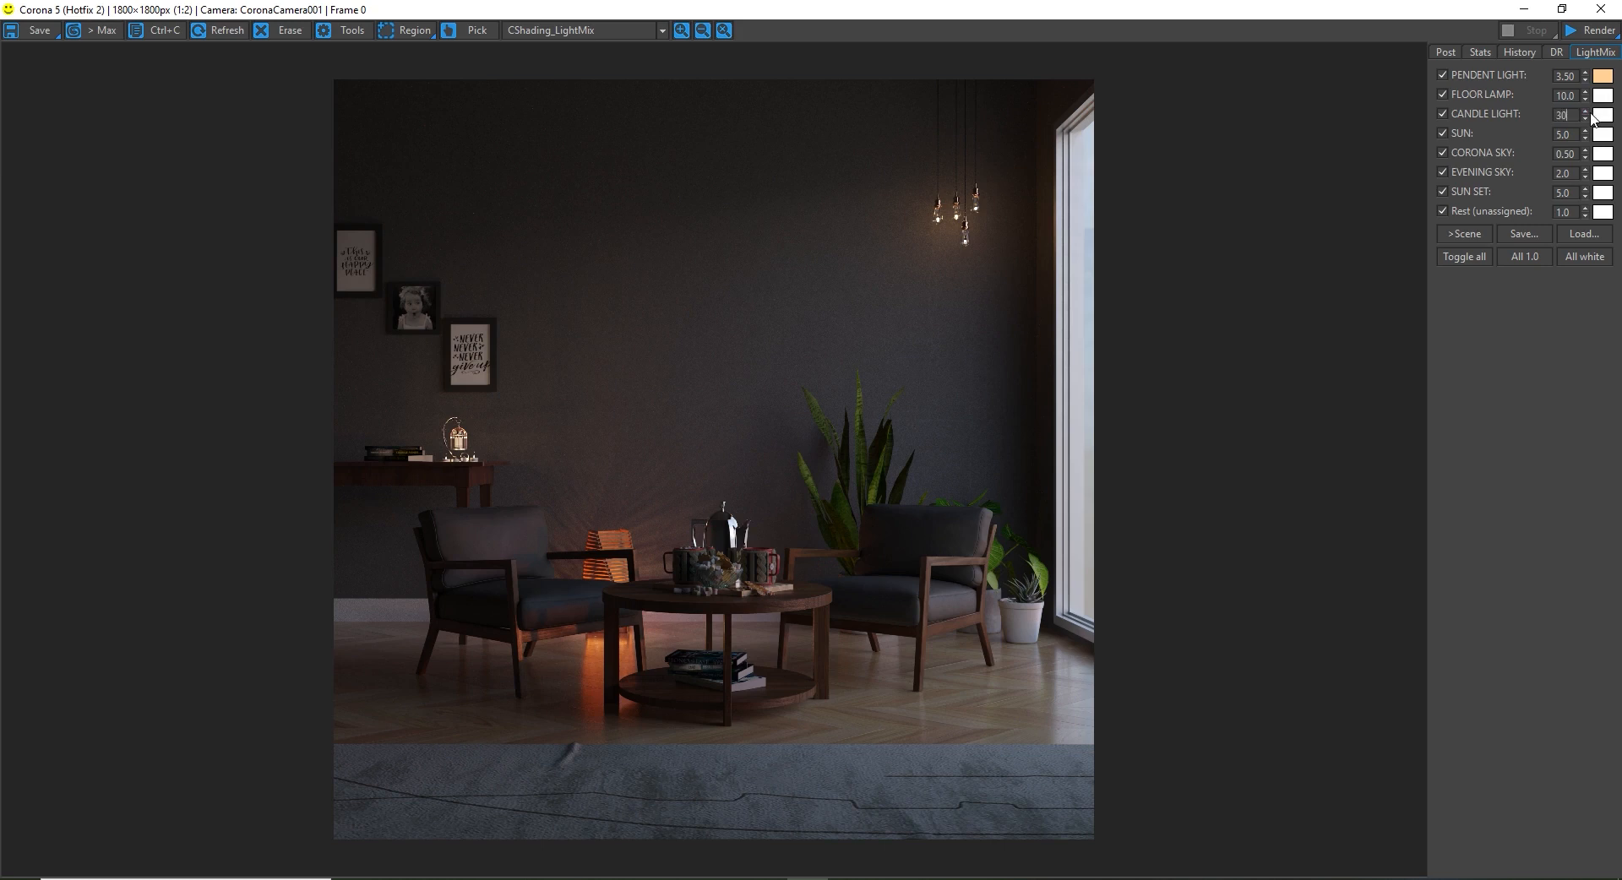
{"action": "key", "text": "Return"}
{"action": "type", "text": "50"}
{"action": "key", "text": "Return"}
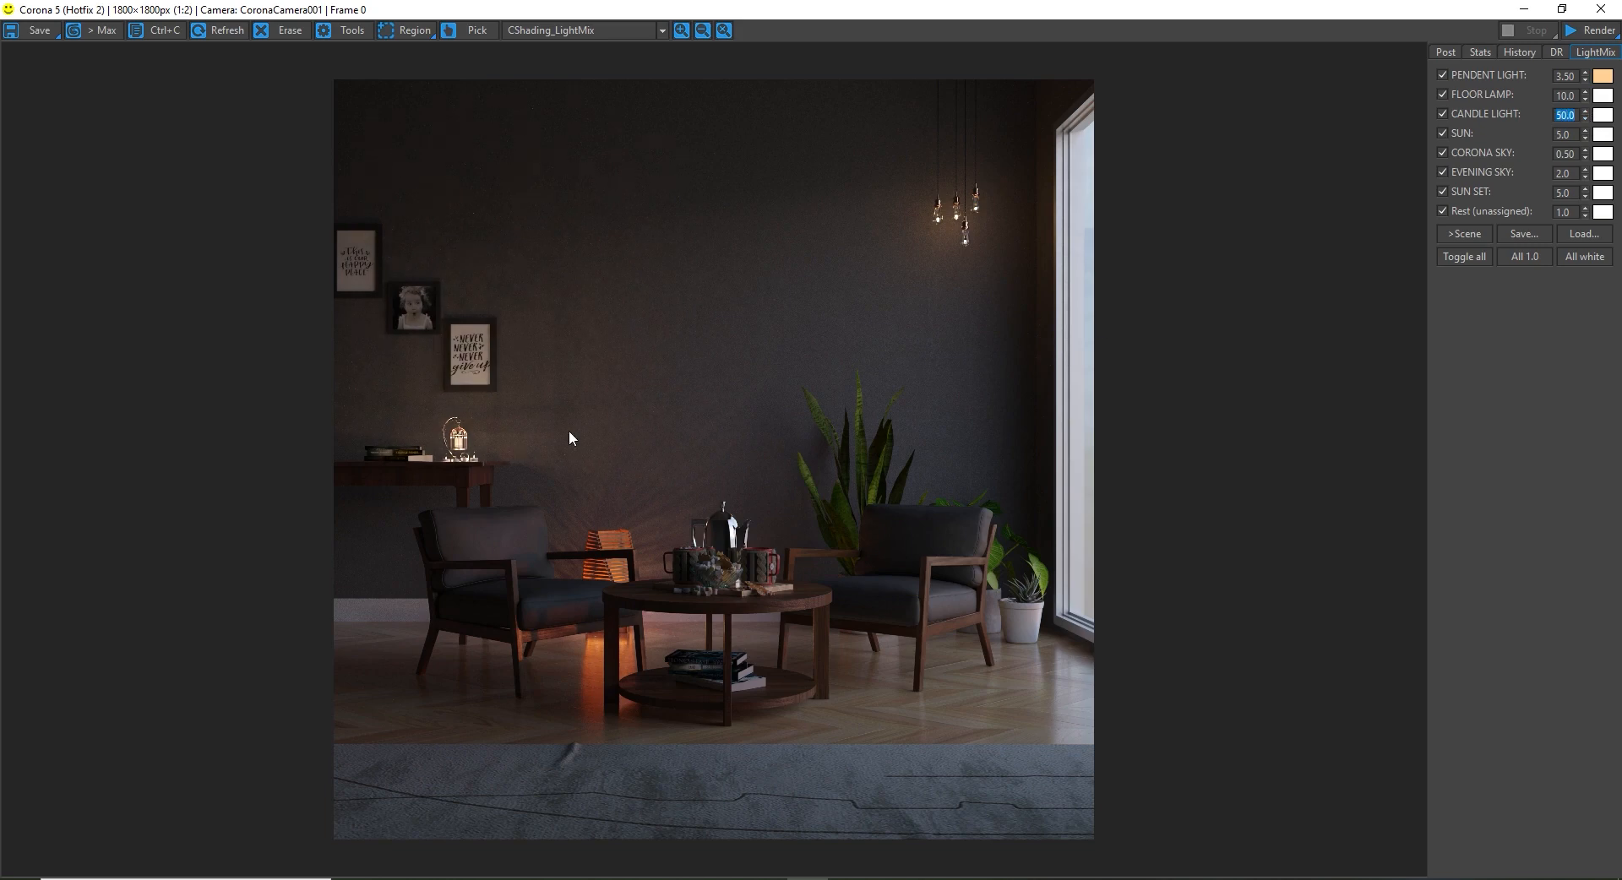
Step: Inspect the candle glow on the wall up close, try a CANDLE LIGHT intensity of 40 and set it to 20
{"action": "scroll", "coordinate": [383, 367], "scroll_direction": "up", "scroll_amount": 2}
{"action": "scroll", "coordinate": [383, 367], "scroll_direction": "down", "scroll_amount": 1}
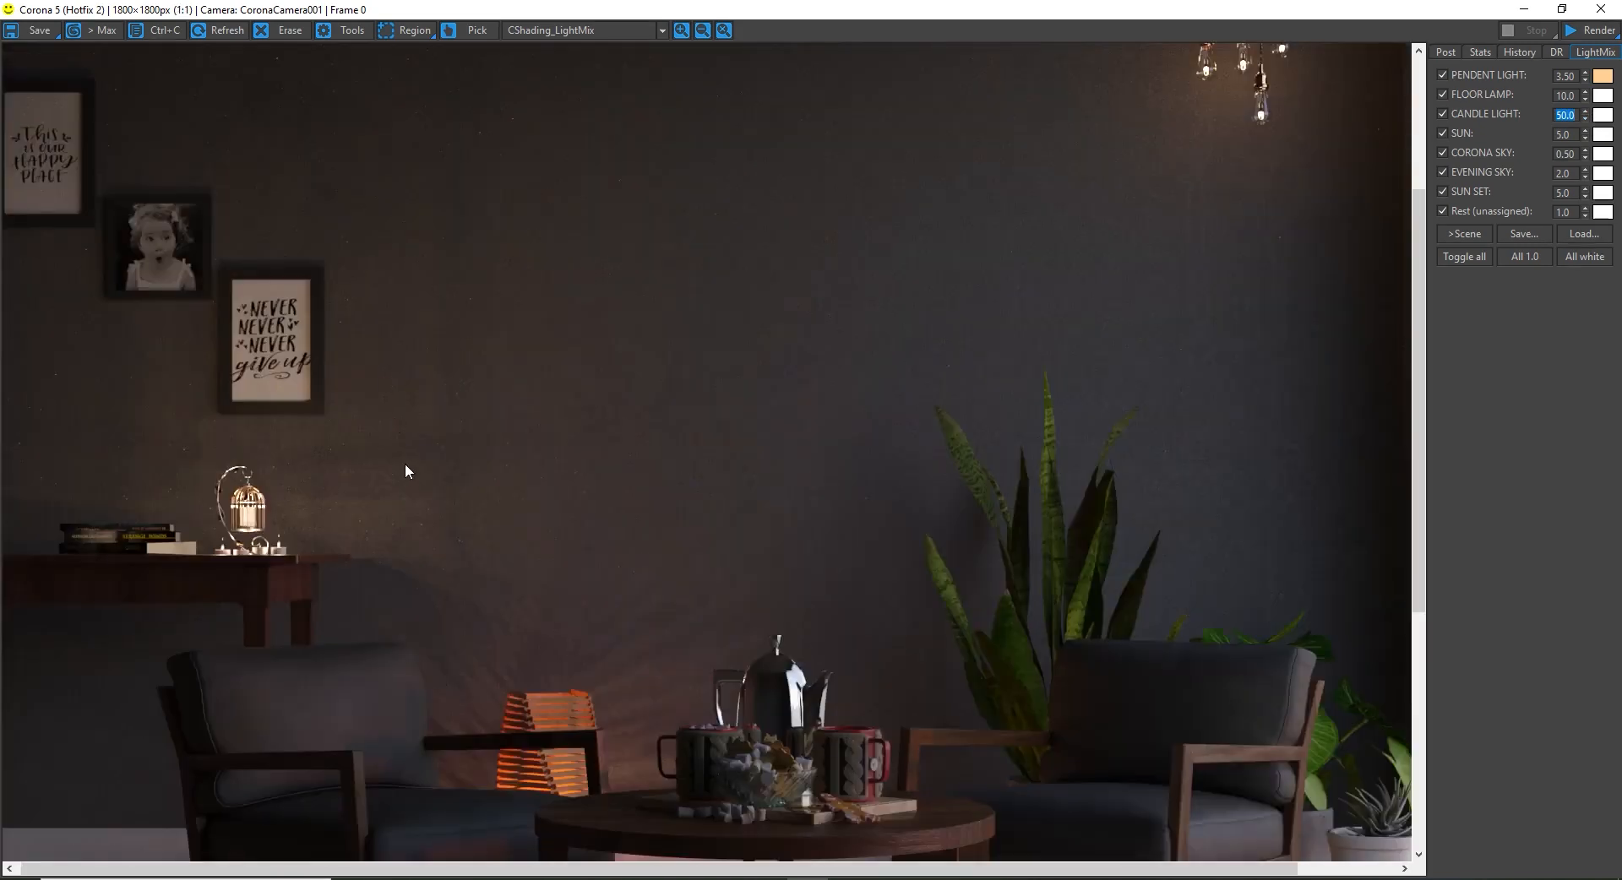
{"action": "scroll", "coordinate": [525, 346], "scroll_direction": "down", "scroll_amount": 1}
{"action": "scroll", "coordinate": [525, 346], "scroll_direction": "up", "scroll_amount": 1}
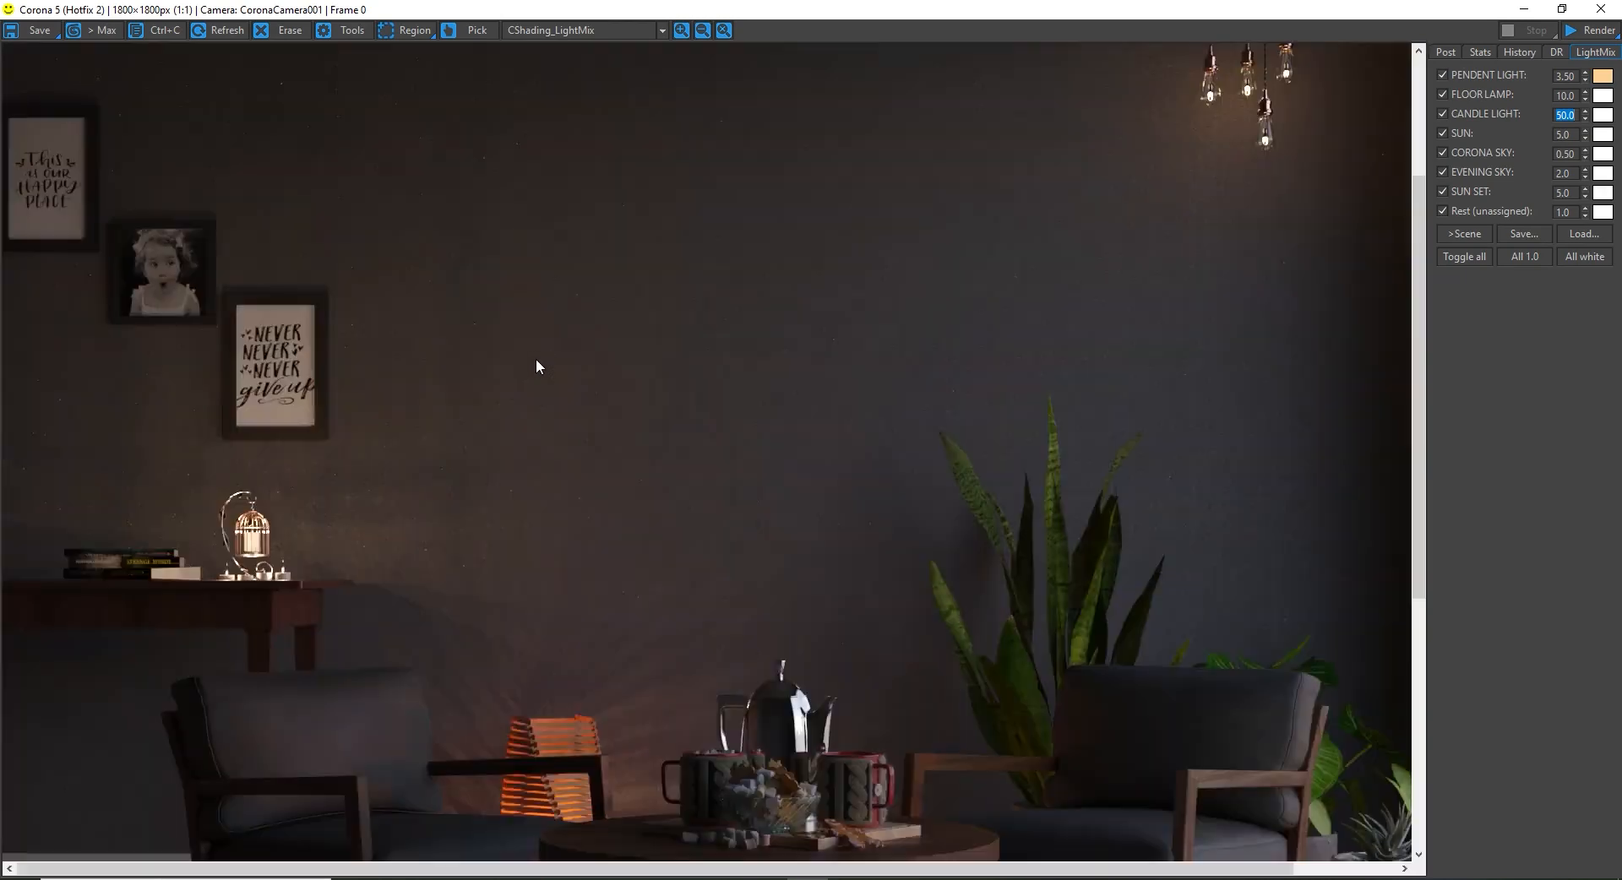
{"action": "scroll", "coordinate": [535, 358], "scroll_direction": "down", "scroll_amount": 1}
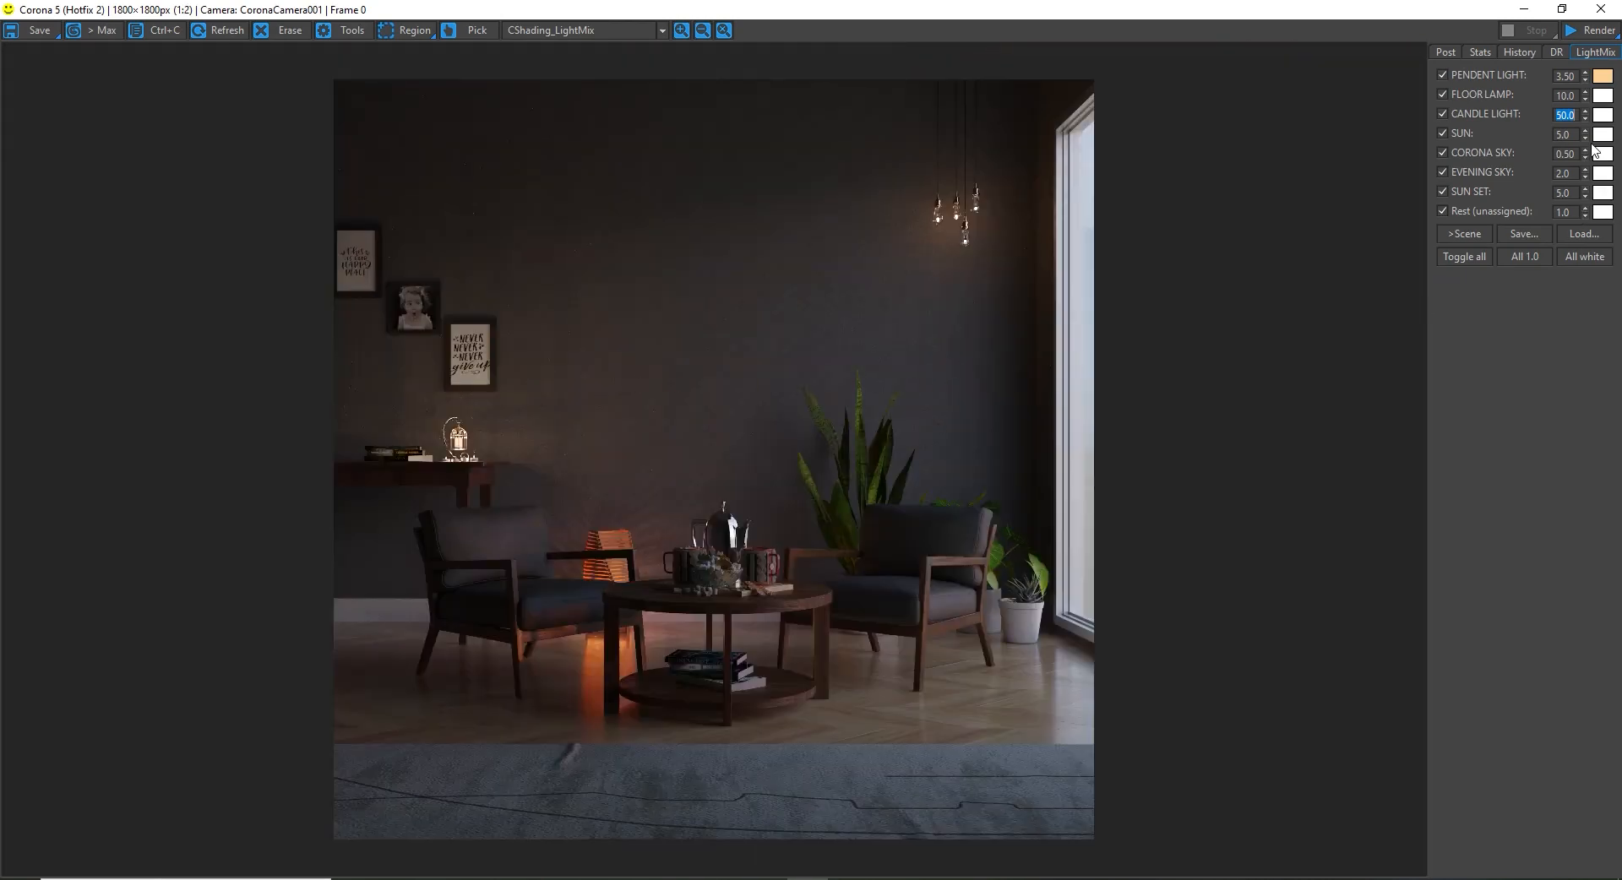
{"action": "type", "text": "40"}
{"action": "key", "text": "Return"}
{"action": "right_click", "coordinate": [1587, 119]}
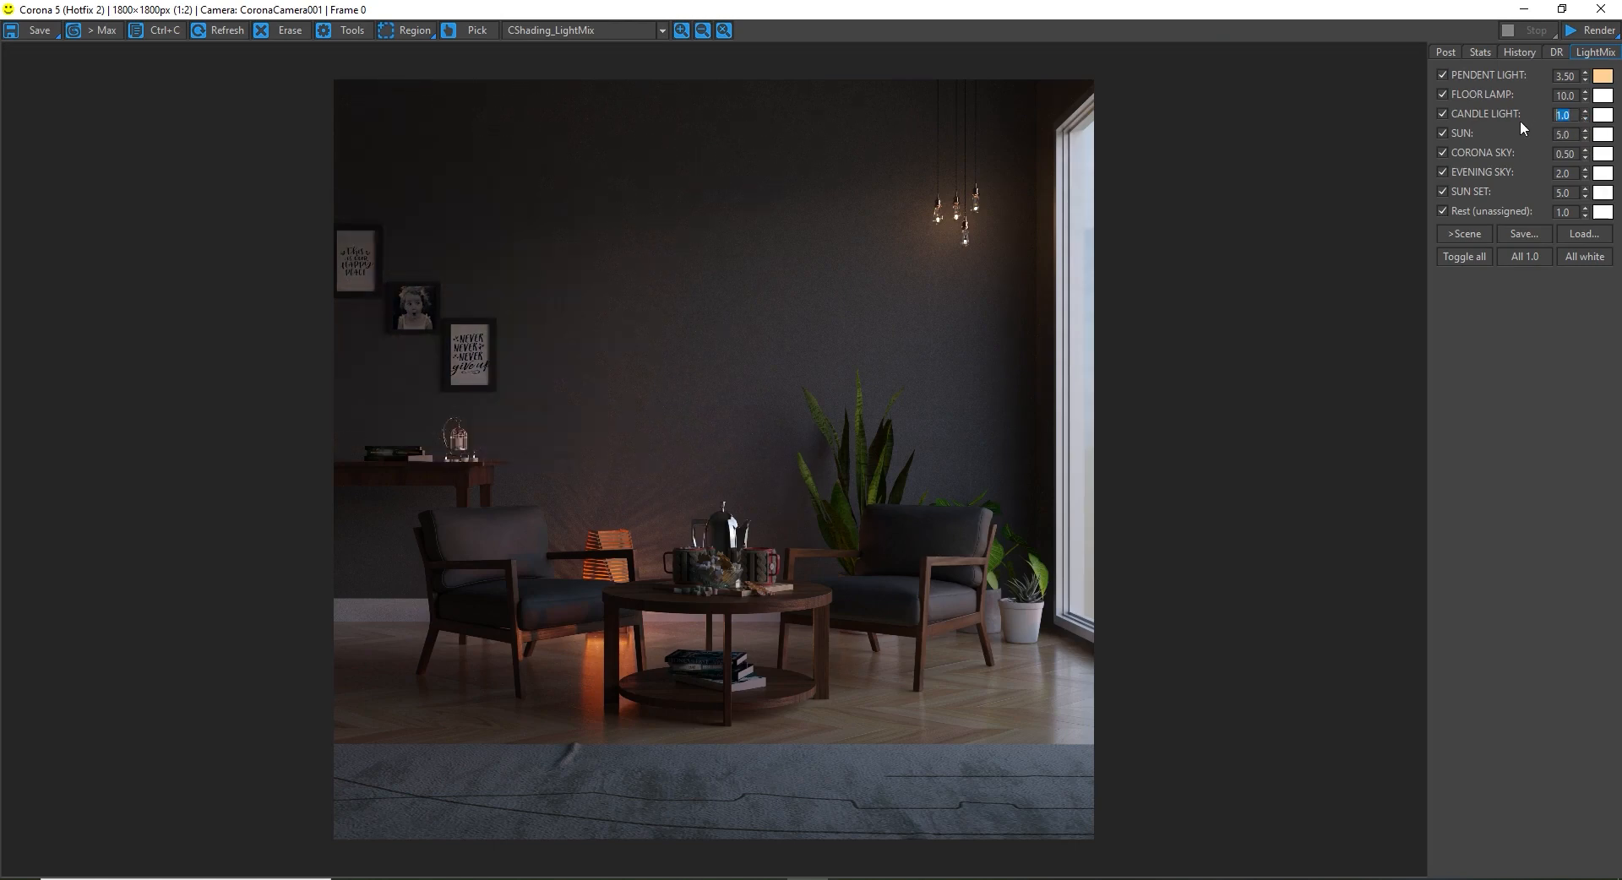
{"action": "type", "text": "20"}
{"action": "key", "text": "Return"}
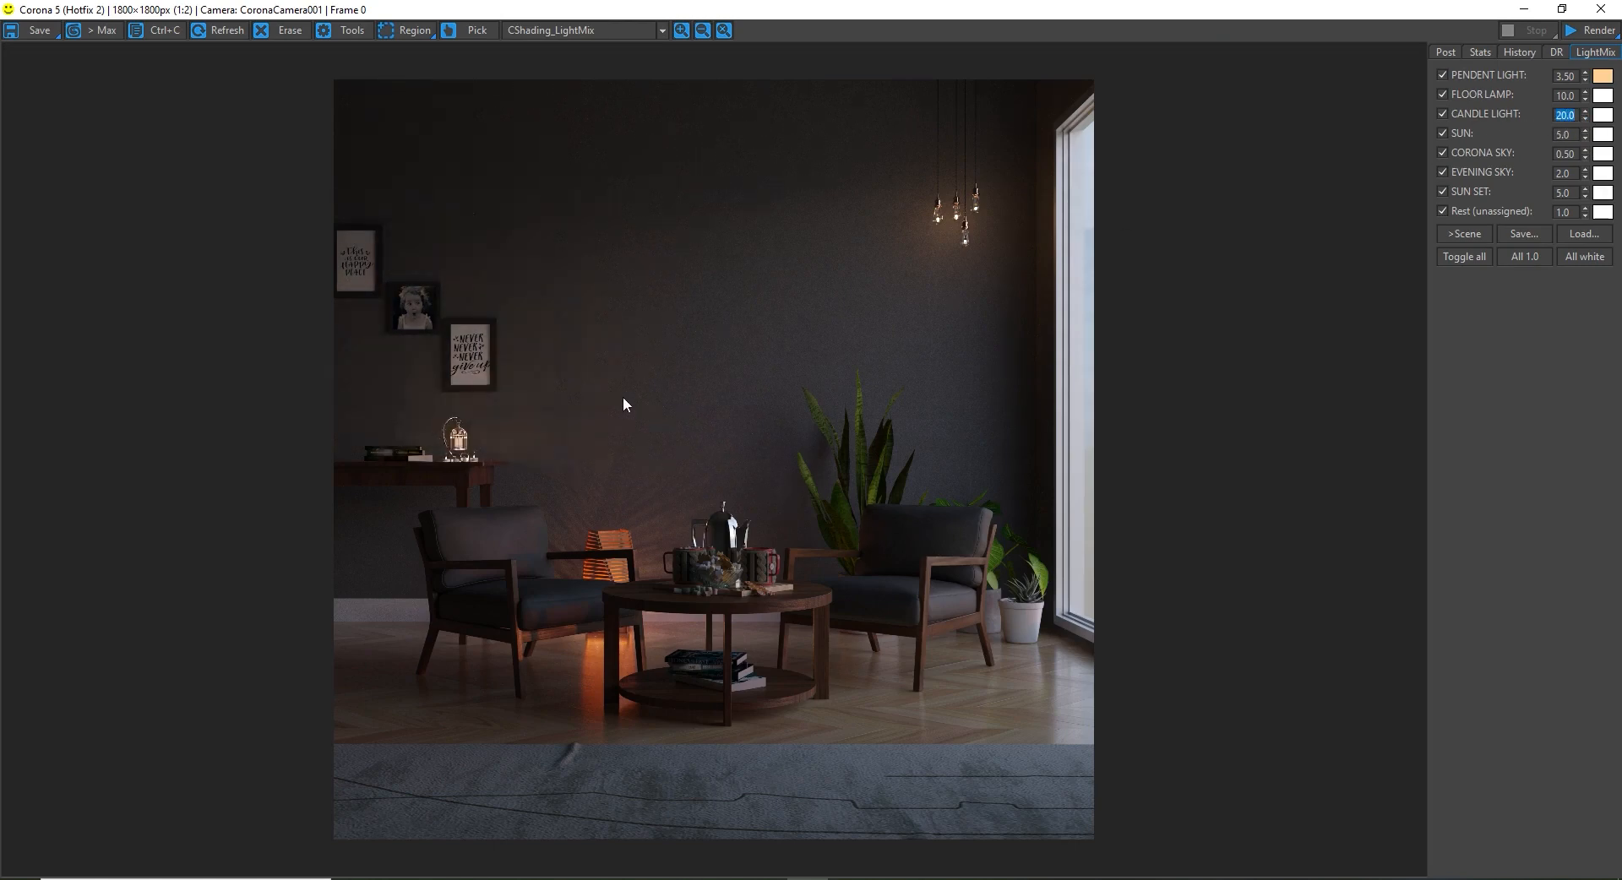
Step: Tint CANDLE LIGHT a pale warm orange with a colour temperature of about 3463 K
{"action": "left_click", "coordinate": [1602, 115]}
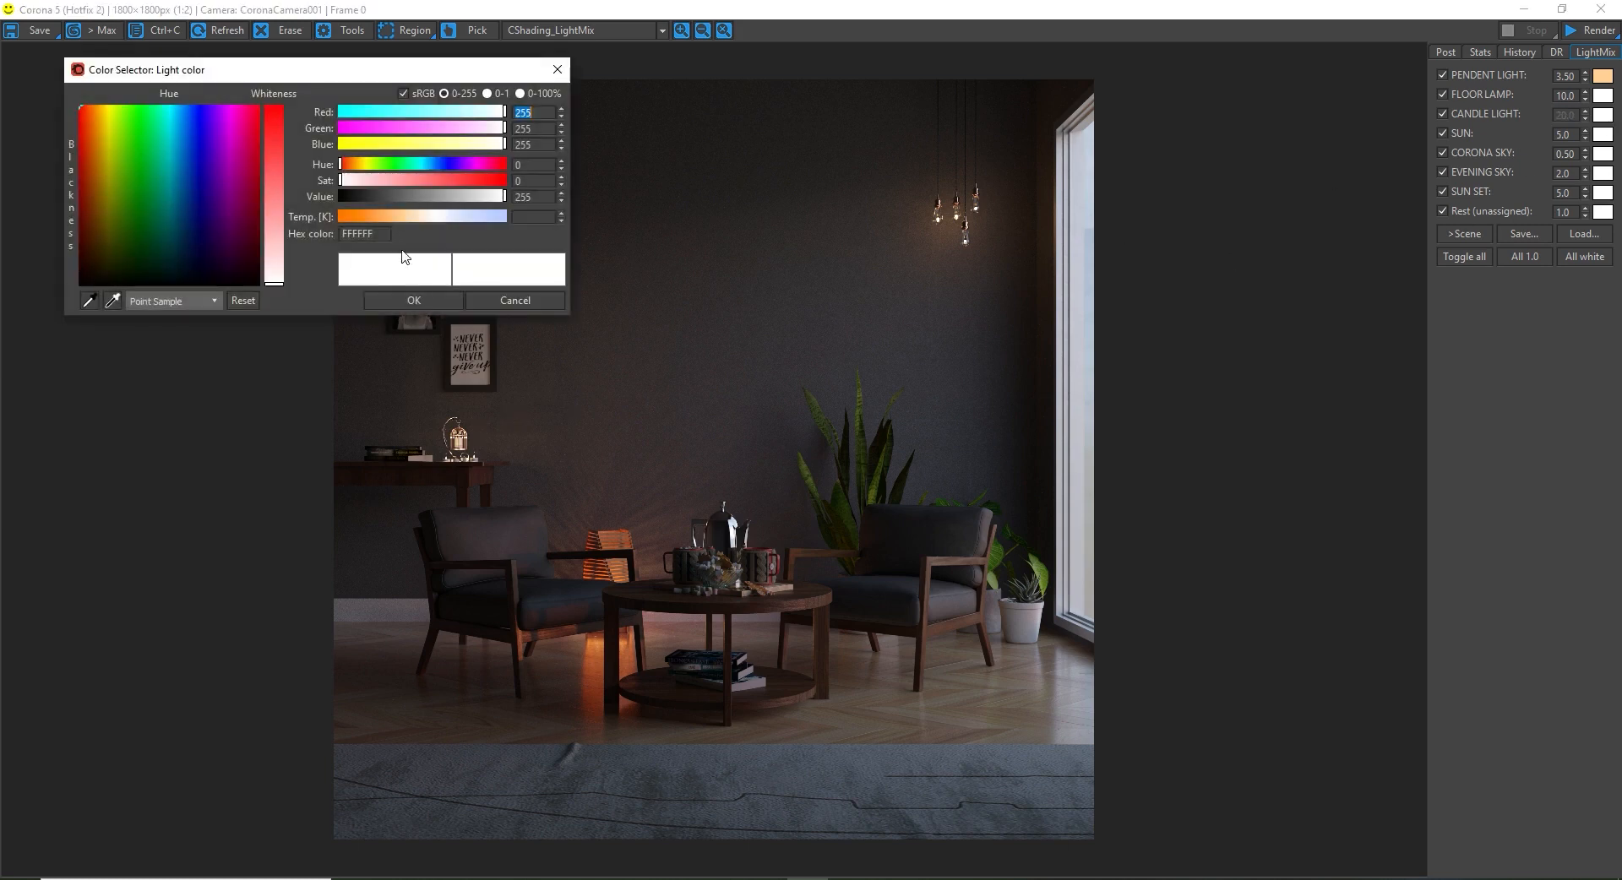
{"action": "left_click", "coordinate": [399, 217]}
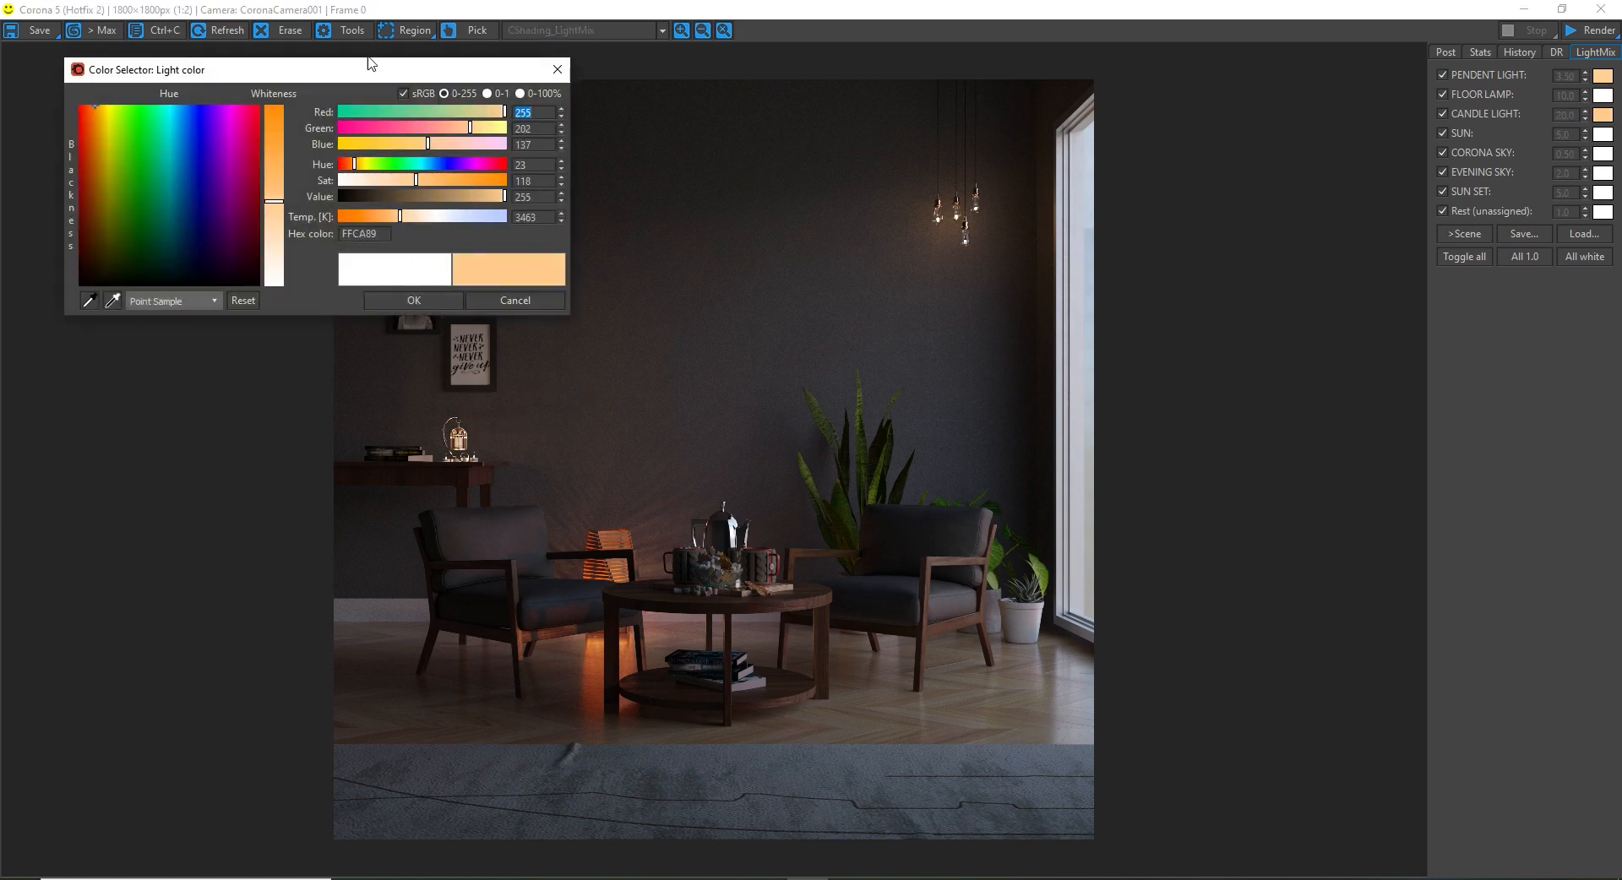
{"action": "left_click_drag", "start_coordinate": [377, 69], "coordinate": [1180, 77]}
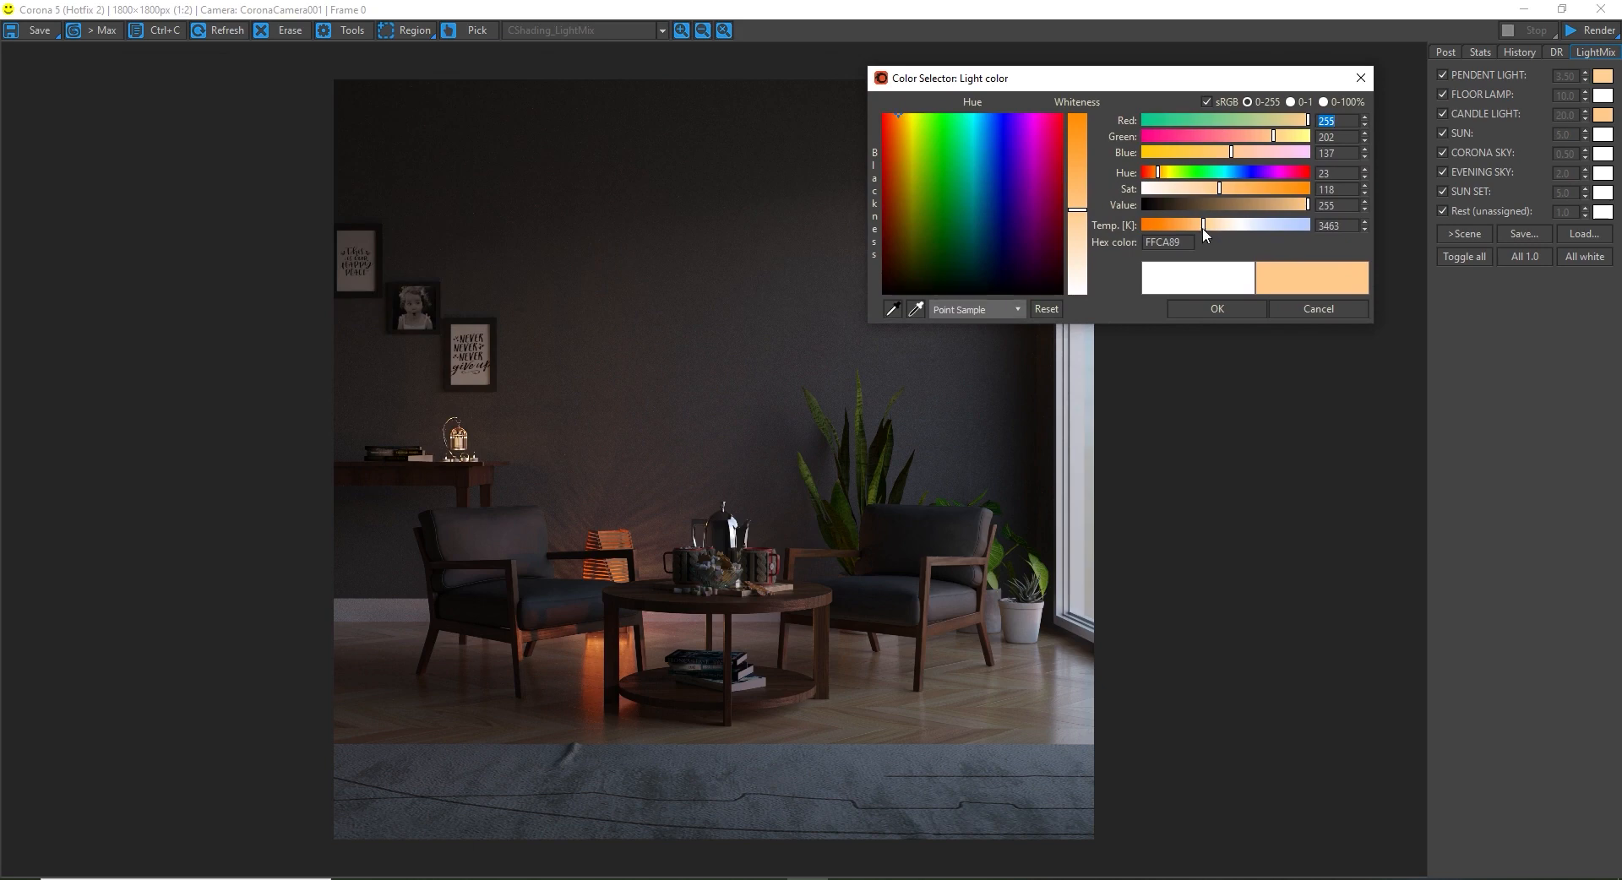
{"action": "left_click_drag", "start_coordinate": [1077, 209], "coordinate": [1076, 228]}
{"action": "left_click", "coordinate": [1212, 188]}
{"action": "left_click", "coordinate": [1238, 311]}
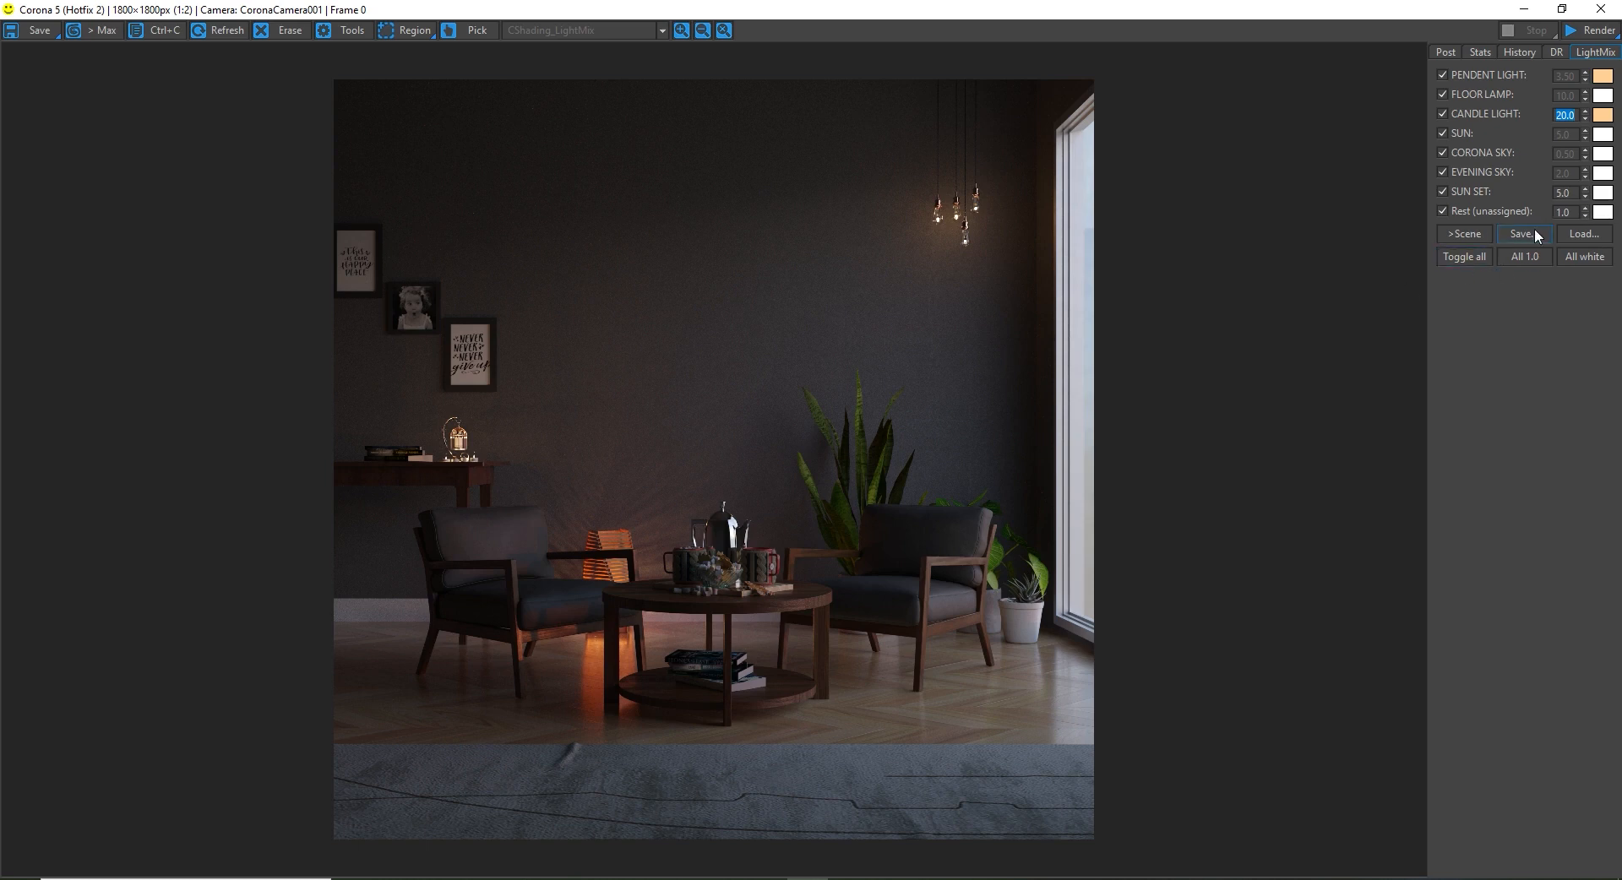
Step: Enable tone mapping curves, reset the brightness curve and adjust it with one point in the shadows and one in the highlights
{"action": "left_click", "coordinate": [1448, 52]}
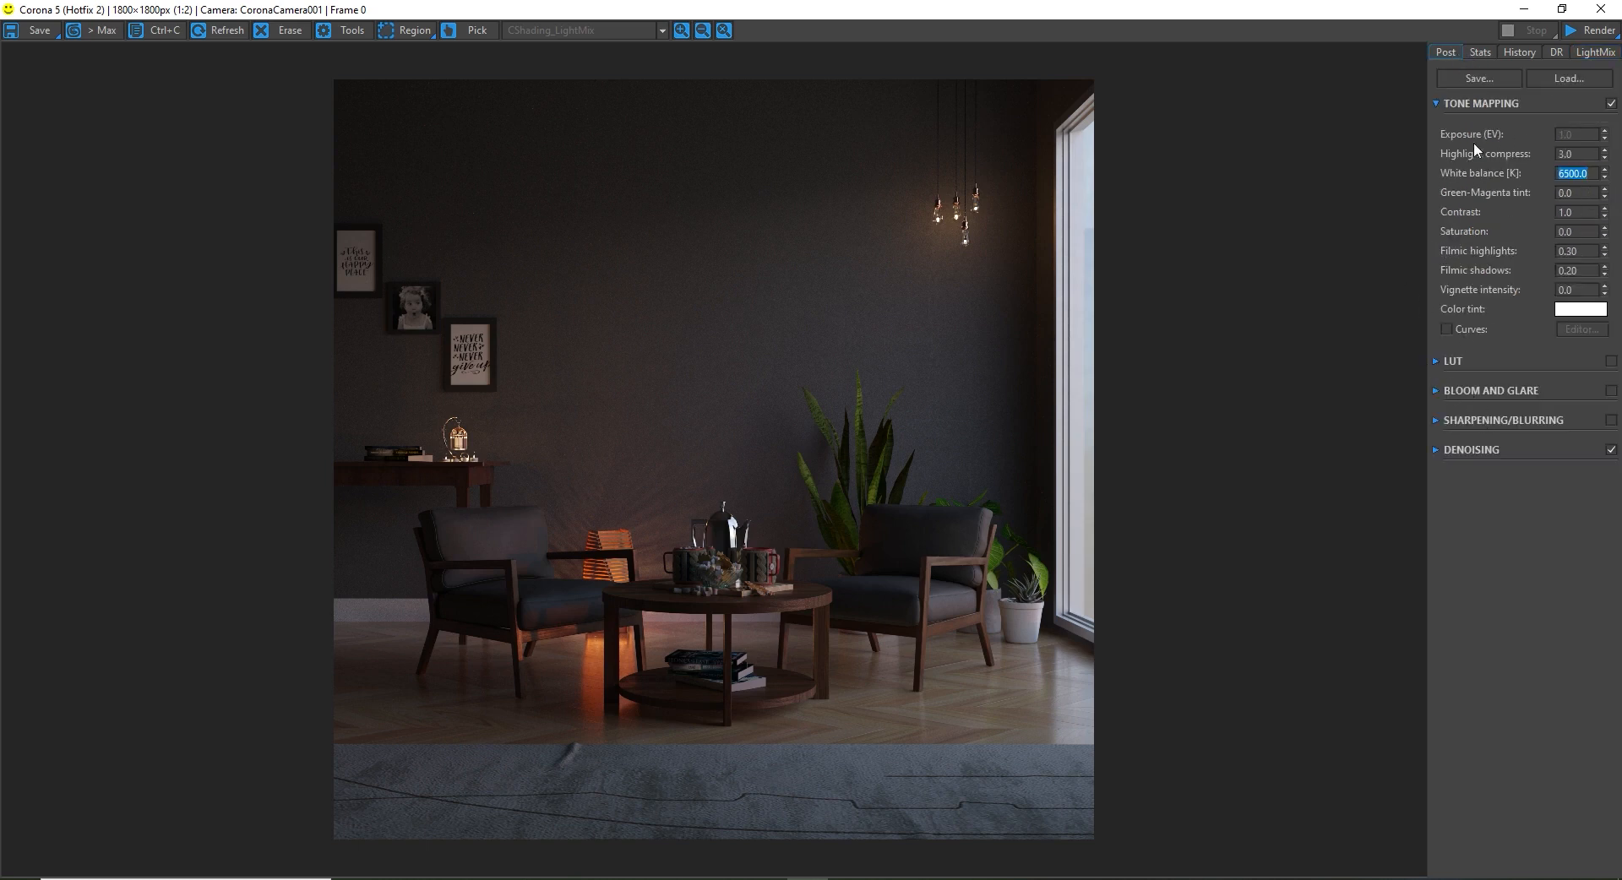
{"action": "left_click", "coordinate": [1443, 328]}
{"action": "left_click", "coordinate": [1581, 330]}
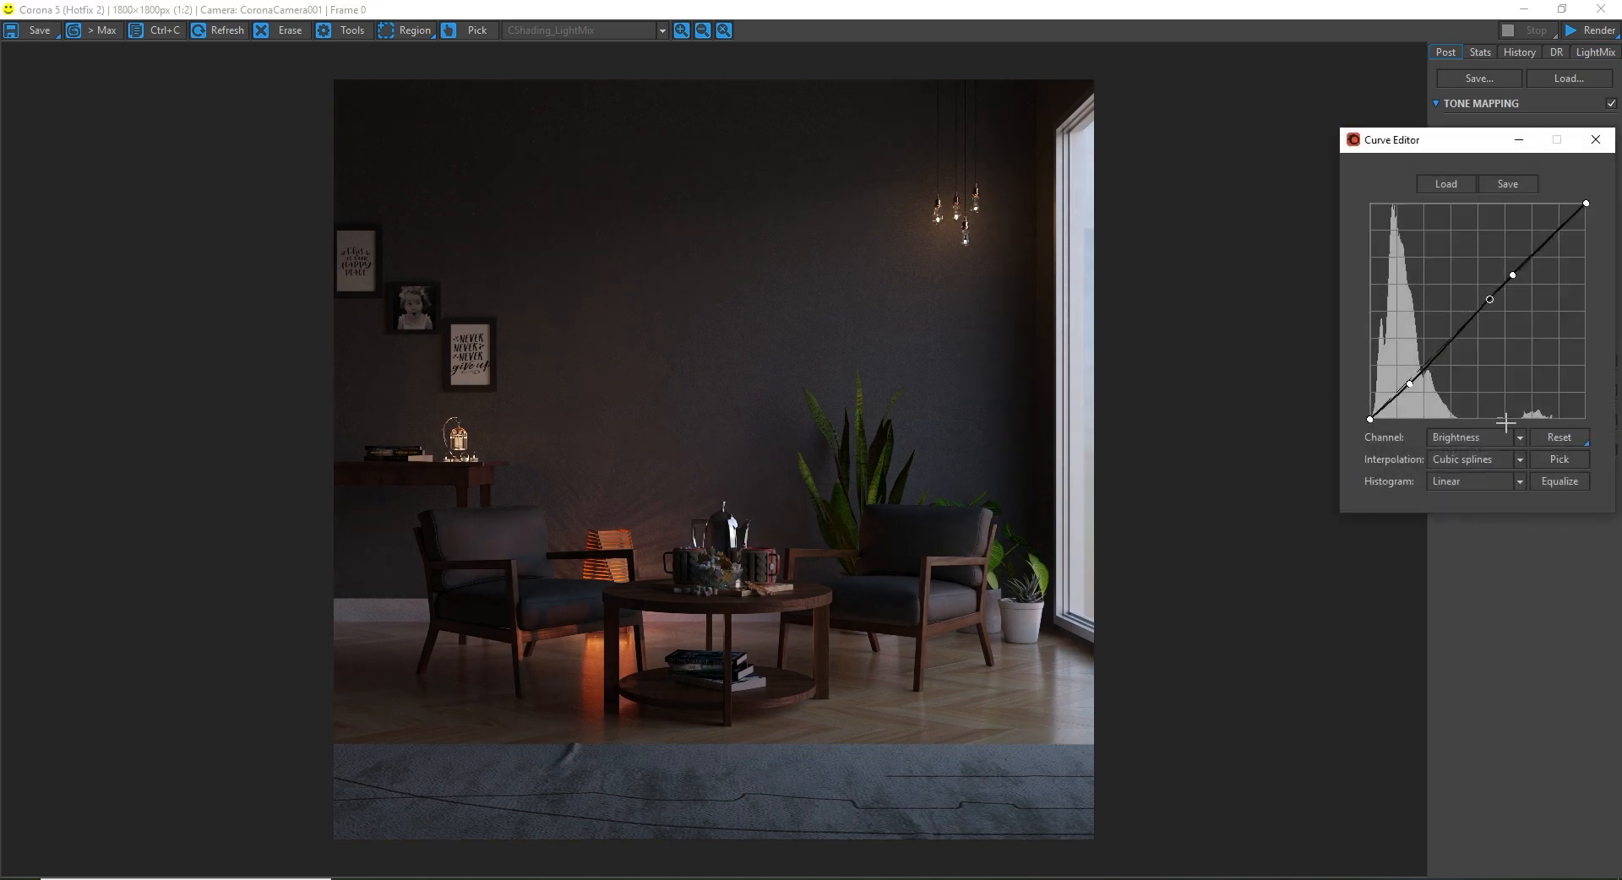
{"action": "left_click", "coordinate": [1559, 437]}
{"action": "left_click_drag", "start_coordinate": [1427, 385], "coordinate": [1432, 387]}
{"action": "mouse_move", "coordinate": [1547, 288]}
{"action": "left_mouse_down"}
{"action": "mouse_move", "coordinate": [1517, 261]}
{"action": "mouse_move", "coordinate": [1533, 280]}
{"action": "left_mouse_up"}
{"action": "left_click", "coordinate": [1594, 140]}
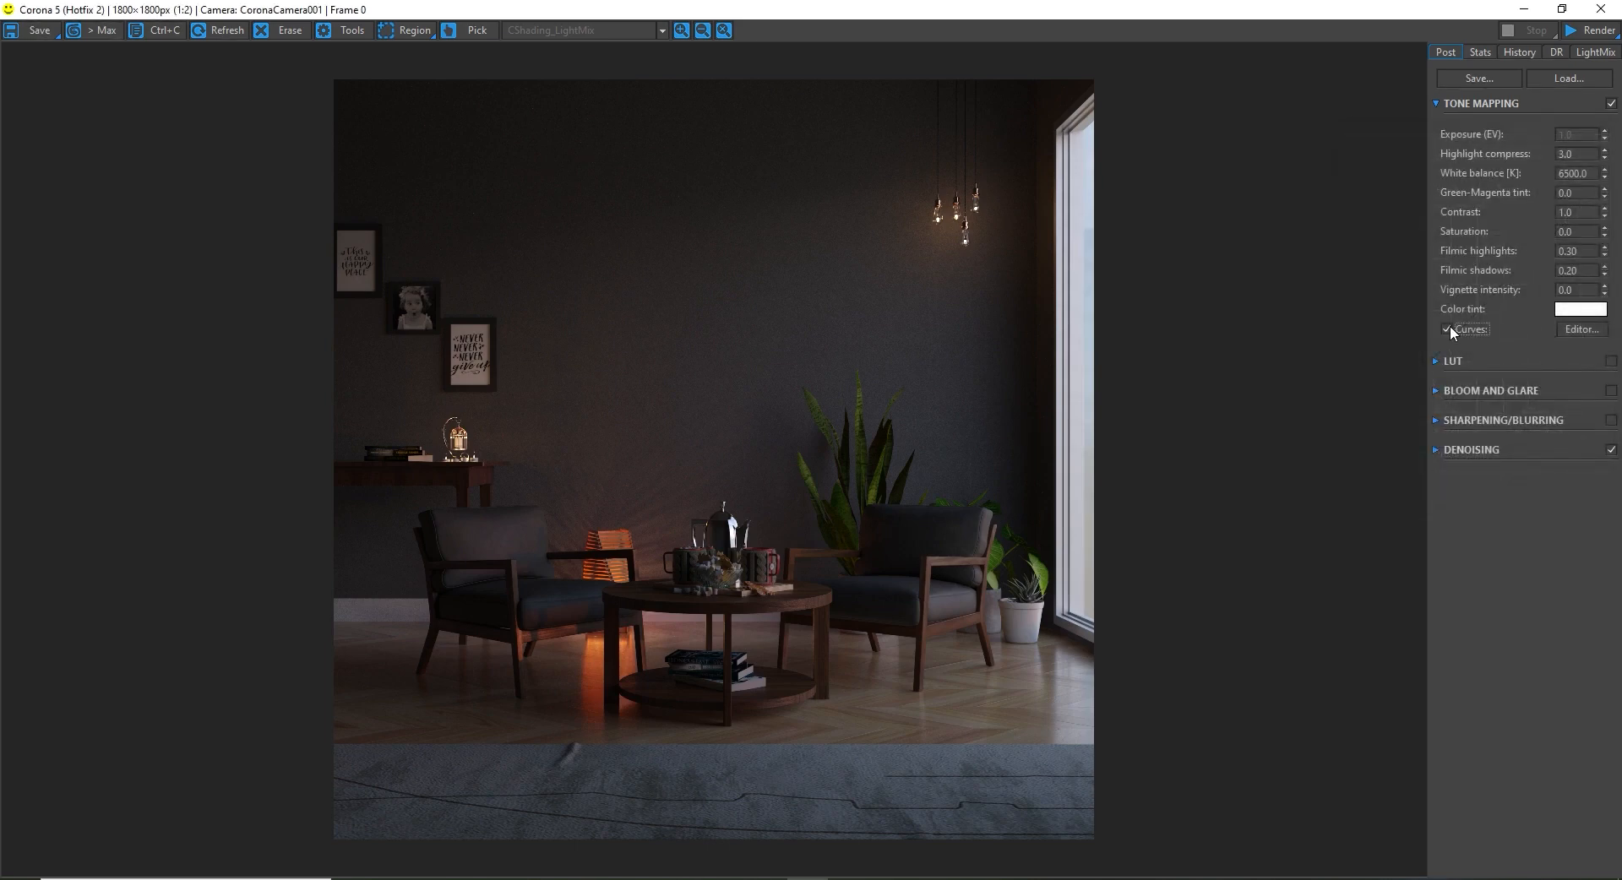
Step: Compare the render with the tone mapping curves on and off and review the brightness curve
{"action": "left_click", "coordinate": [1449, 327]}
{"action": "left_click", "coordinate": [1450, 326]}
{"action": "left_click", "coordinate": [1450, 327]}
{"action": "left_click", "coordinate": [1449, 327]}
{"action": "left_click", "coordinate": [1582, 328]}
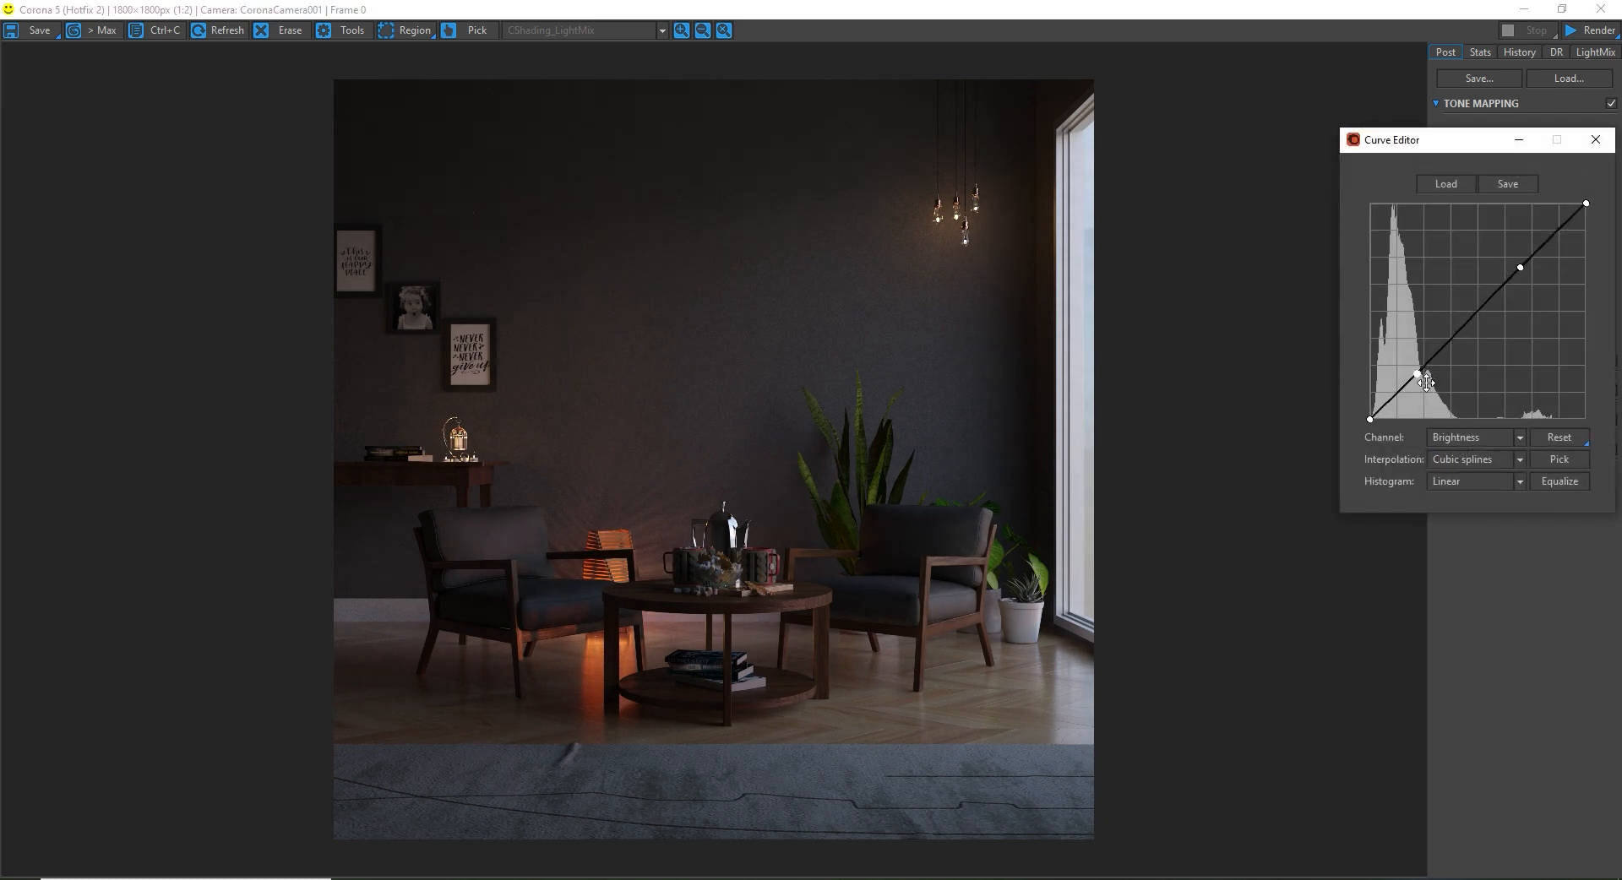
{"action": "left_click", "coordinate": [1595, 140]}
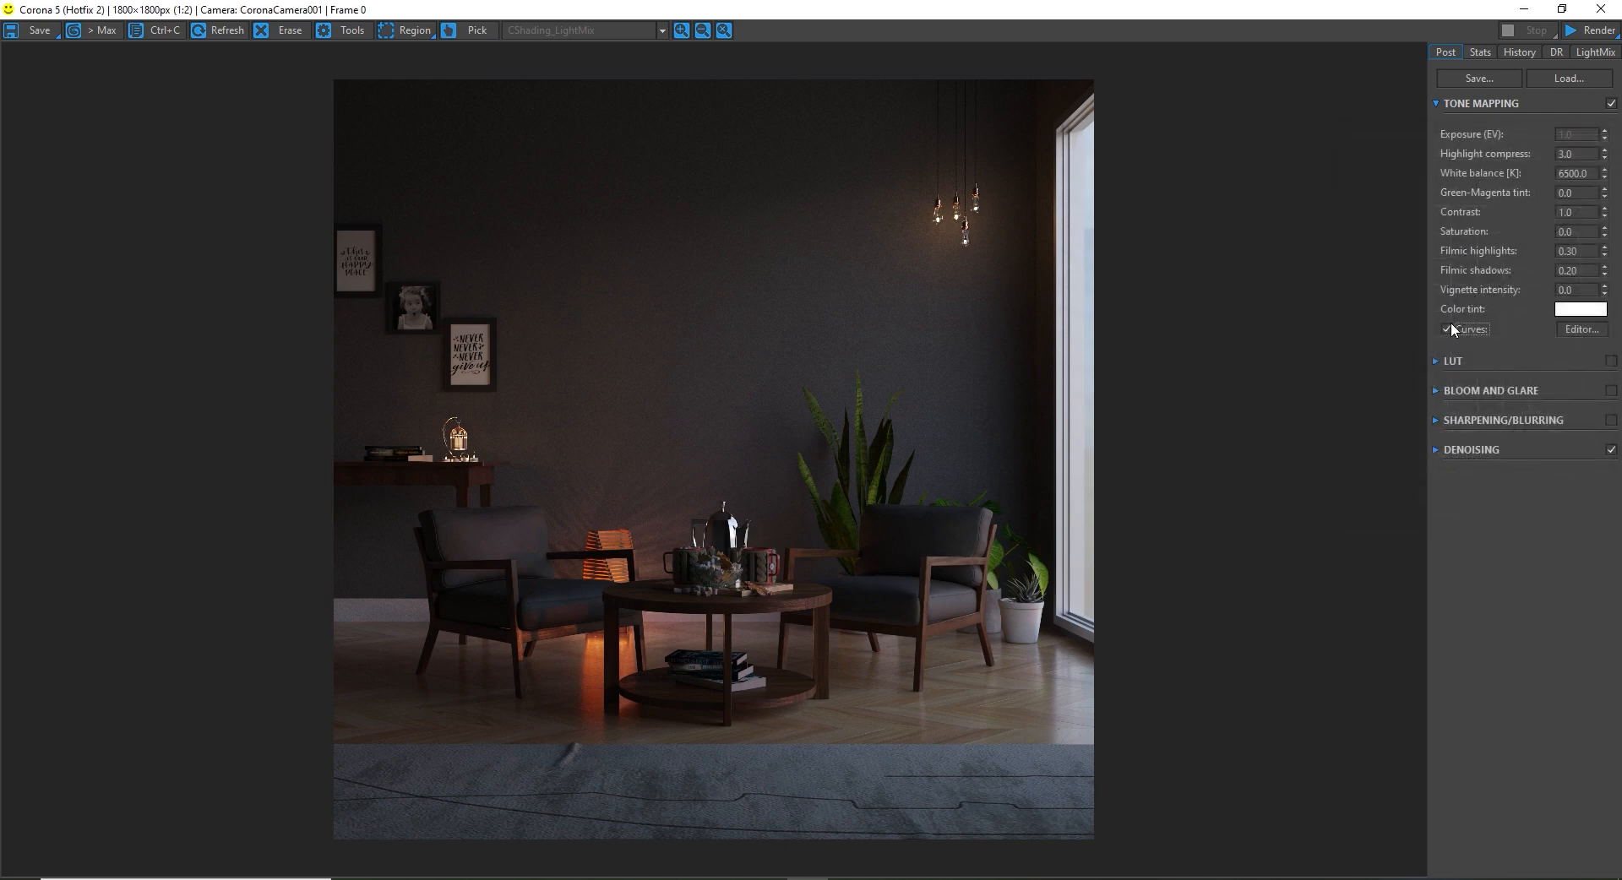
{"action": "left_click", "coordinate": [1451, 323]}
{"action": "left_click", "coordinate": [1451, 322]}
Step: Switch on the LUT, try several GroundControl looks such as Punch, Grunge2 and Undertones, and choose Adanmq_Polaroid_600
{"action": "left_click", "coordinate": [1611, 360]}
{"action": "left_click", "coordinate": [1457, 368]}
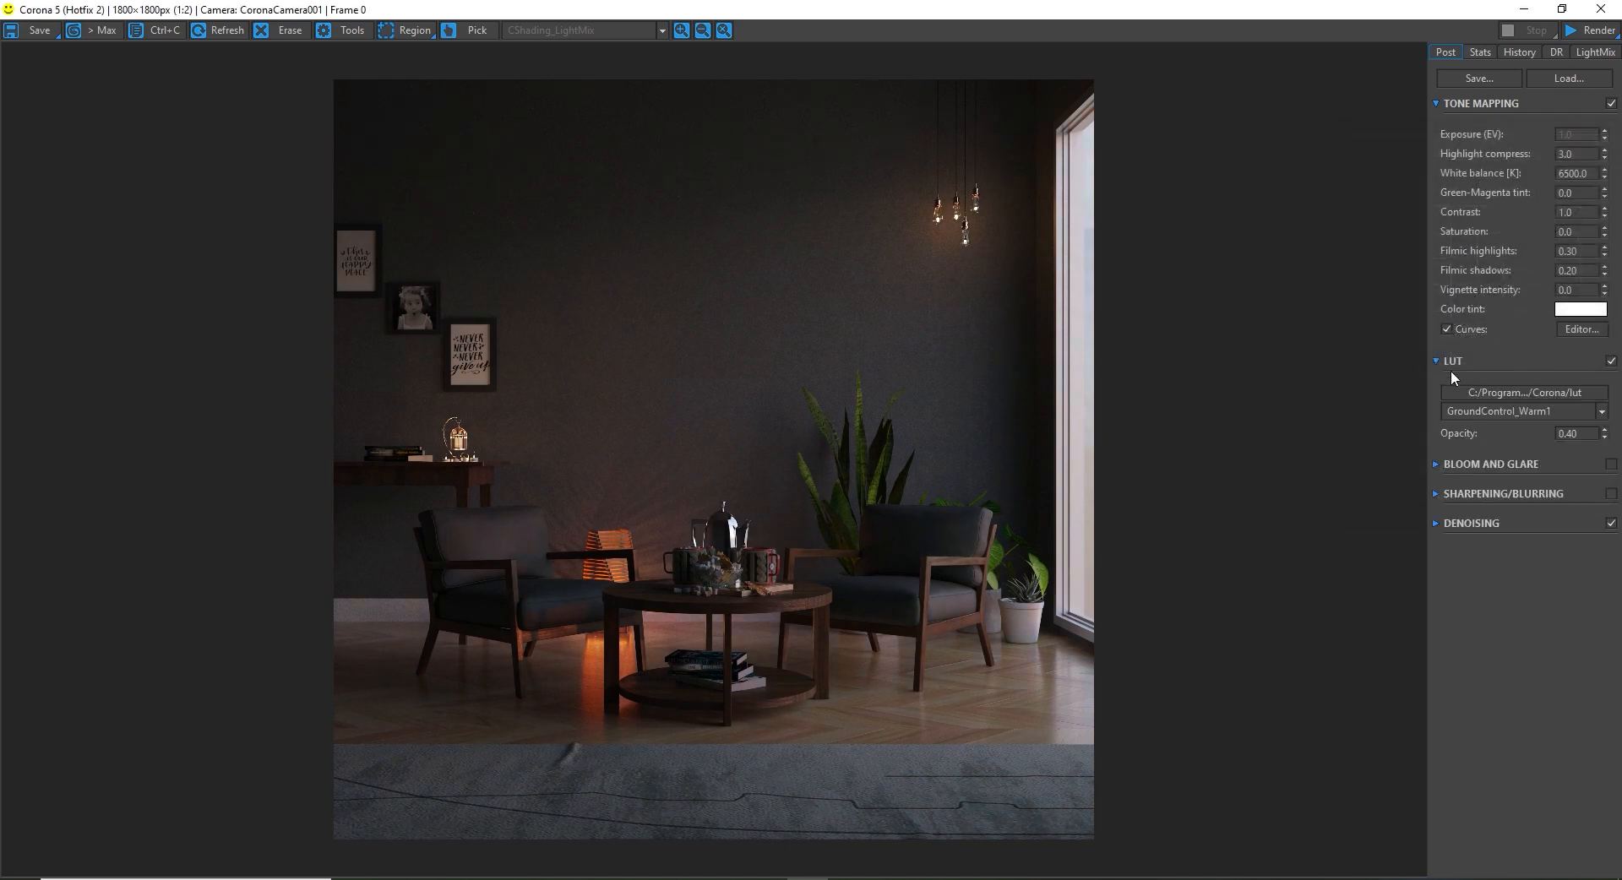
{"action": "left_click", "coordinate": [1602, 413]}
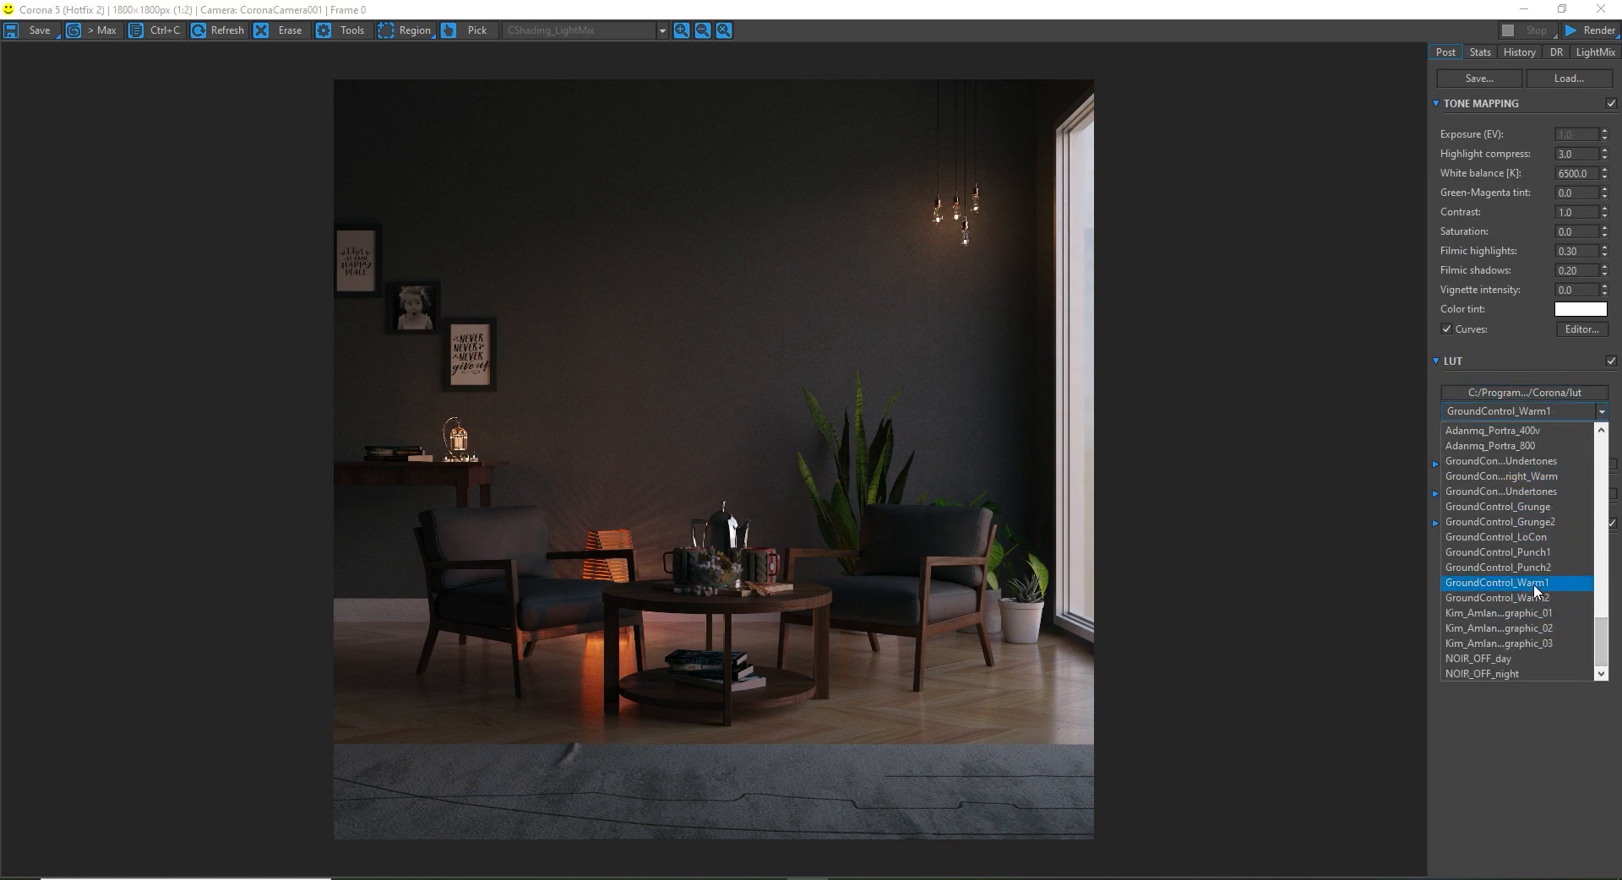
{"action": "left_click", "coordinate": [1547, 582]}
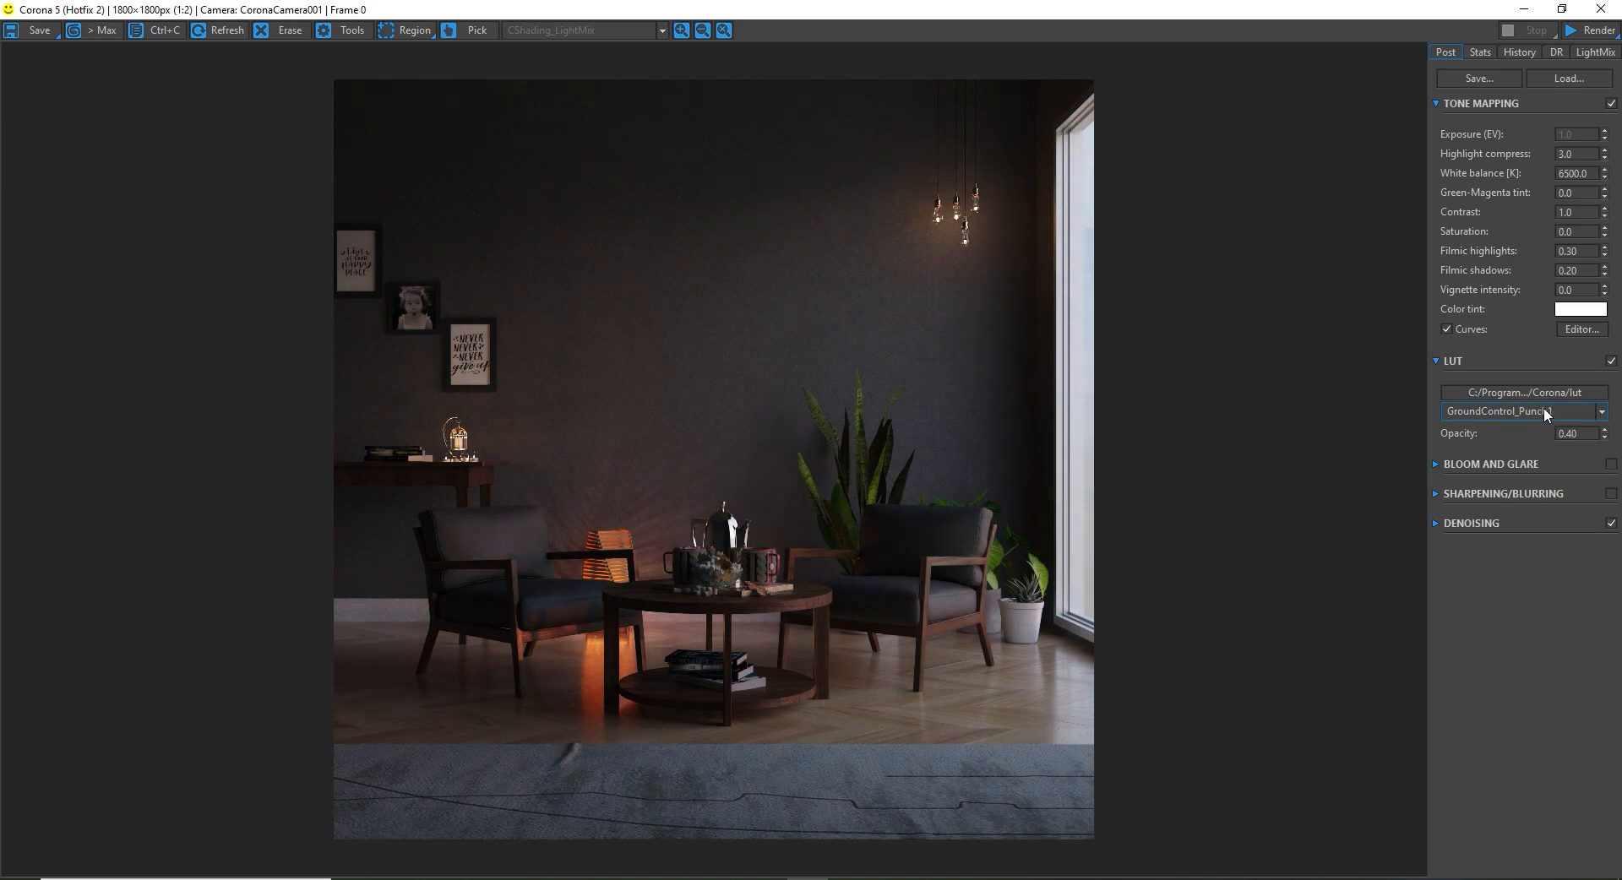
{"action": "scroll", "coordinate": [1544, 407], "scroll_direction": "up", "scroll_amount": 1}
{"action": "scroll", "coordinate": [1543, 407], "scroll_direction": "up", "scroll_amount": 1}
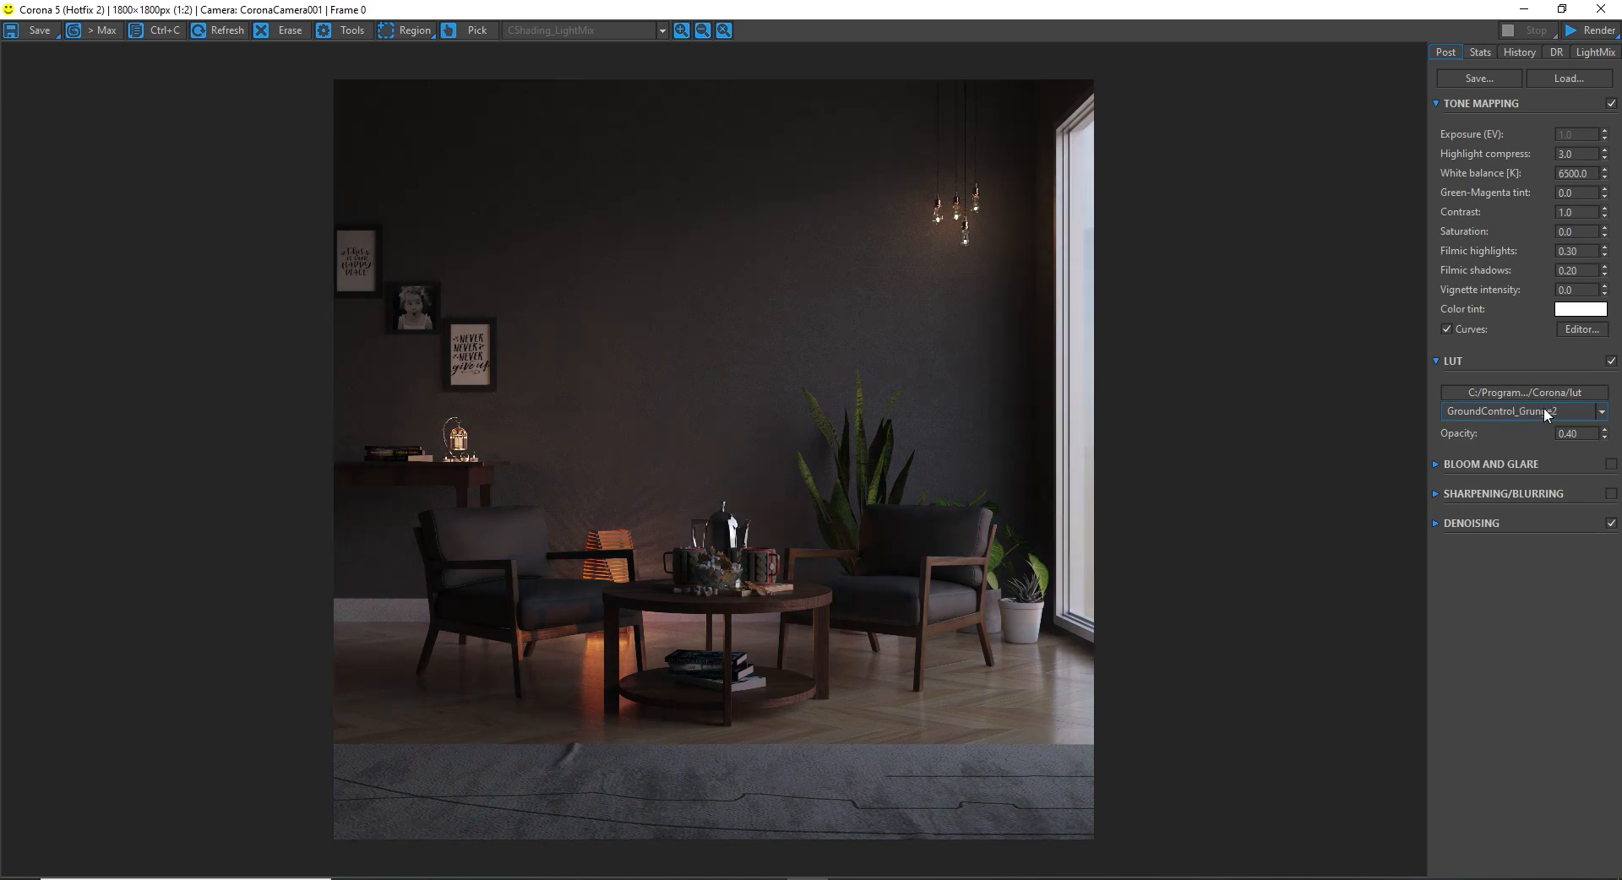
{"action": "scroll", "coordinate": [1543, 407], "scroll_direction": "down", "scroll_amount": 1}
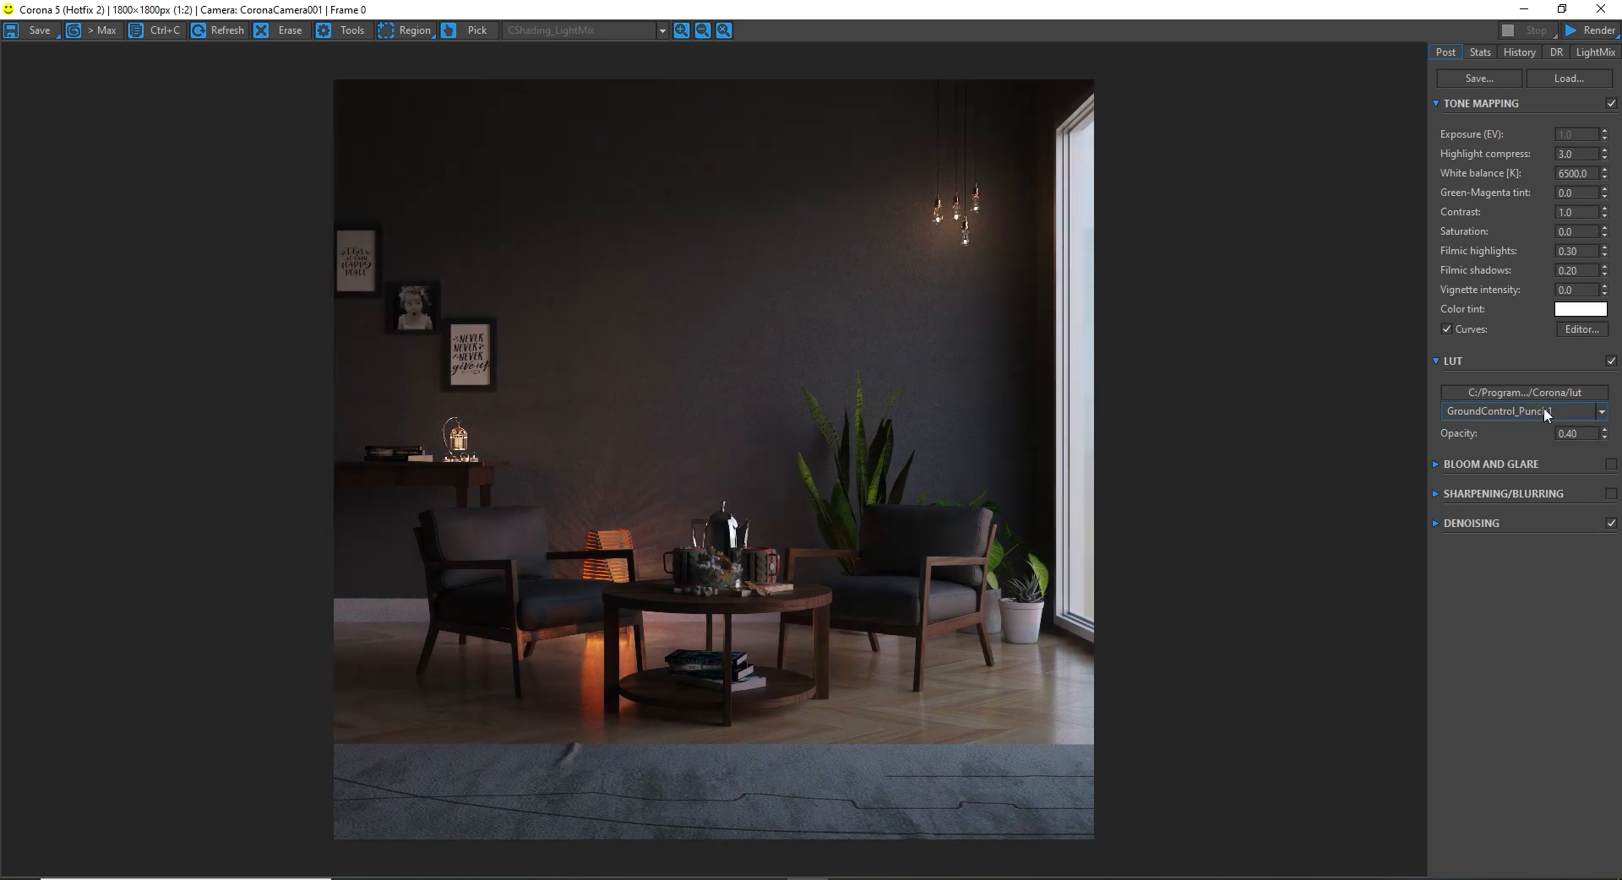
{"action": "scroll", "coordinate": [1543, 407], "scroll_direction": "up", "scroll_amount": 2}
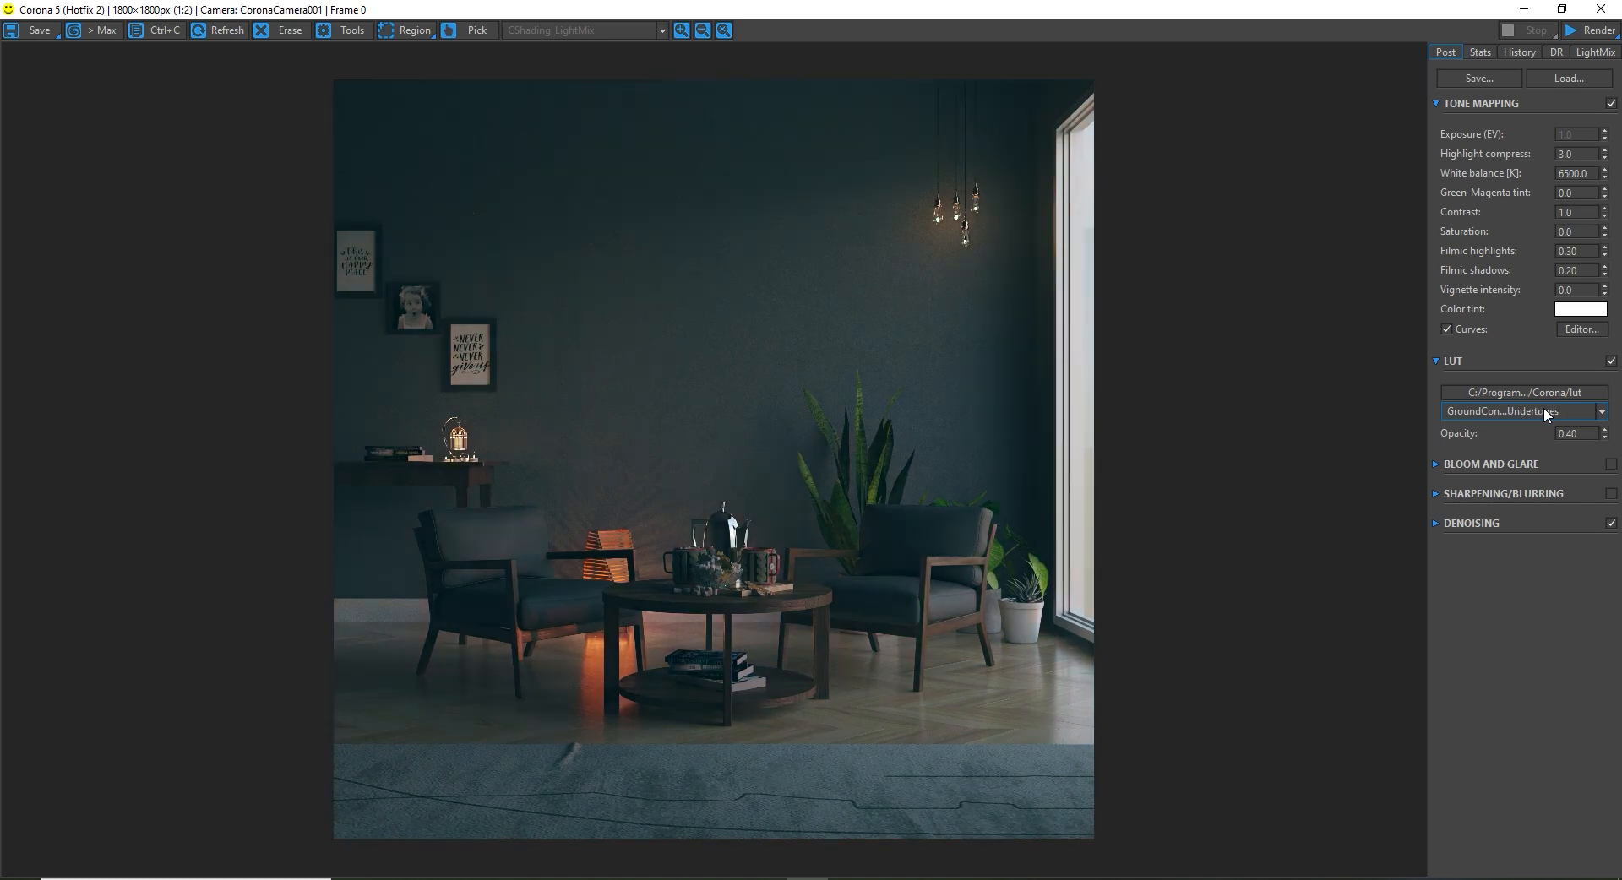
{"action": "scroll", "coordinate": [1543, 407], "scroll_direction": "up", "scroll_amount": 1}
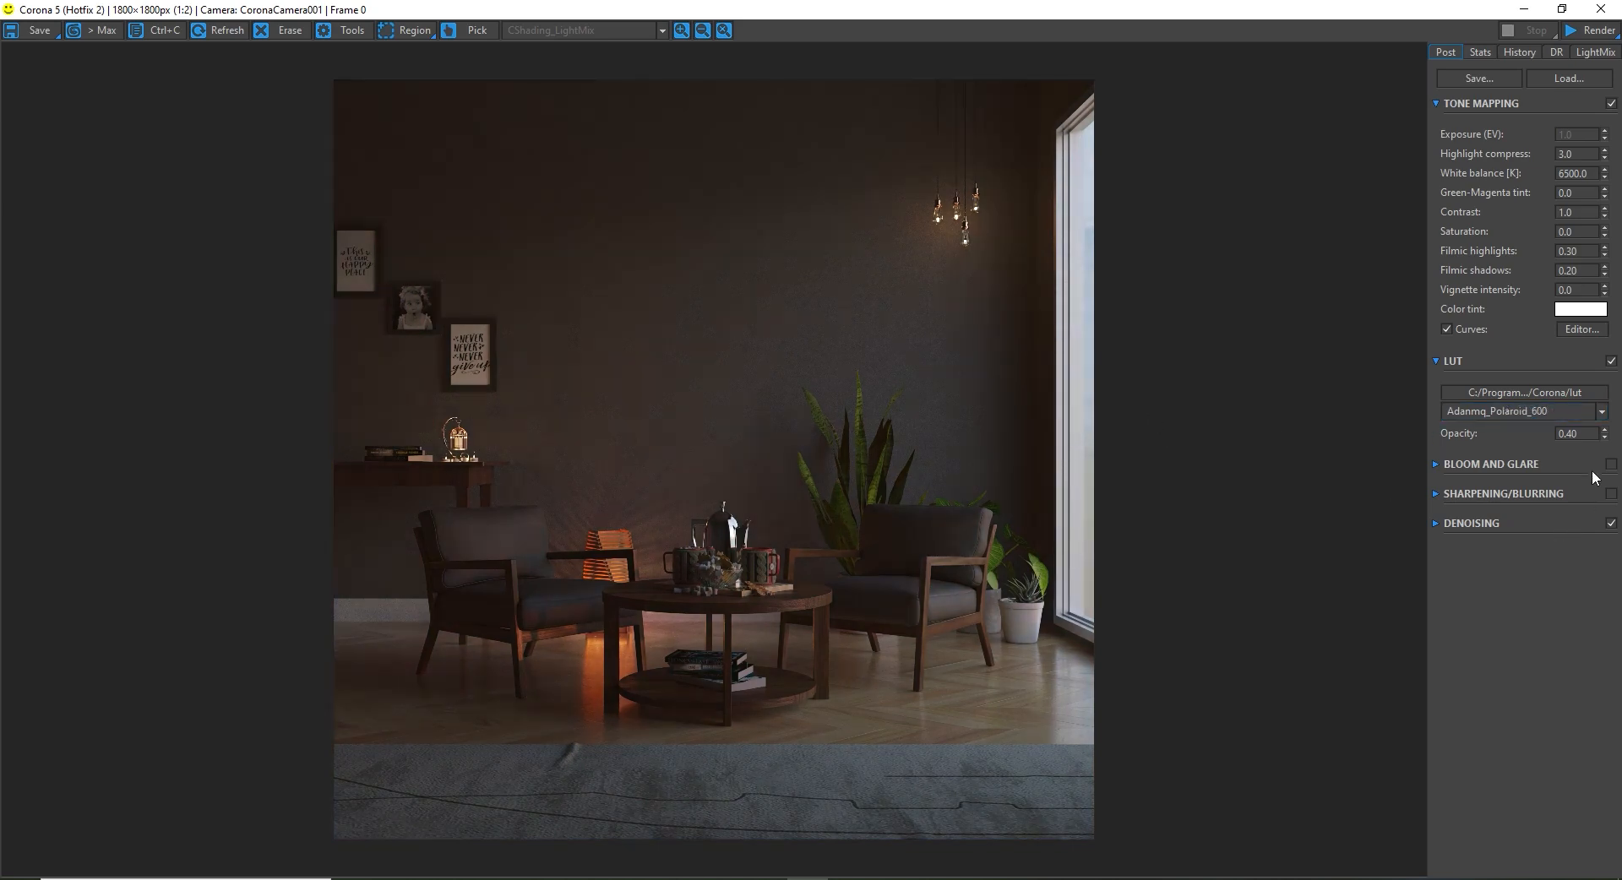
Step: Try a LUT opacity of 0.2, set it to 0.1 and compare the render with the LUT off and on
{"action": "left_click", "coordinate": [1599, 439]}
{"action": "type", "text": ".2"}
{"action": "type", "text": ".1"}
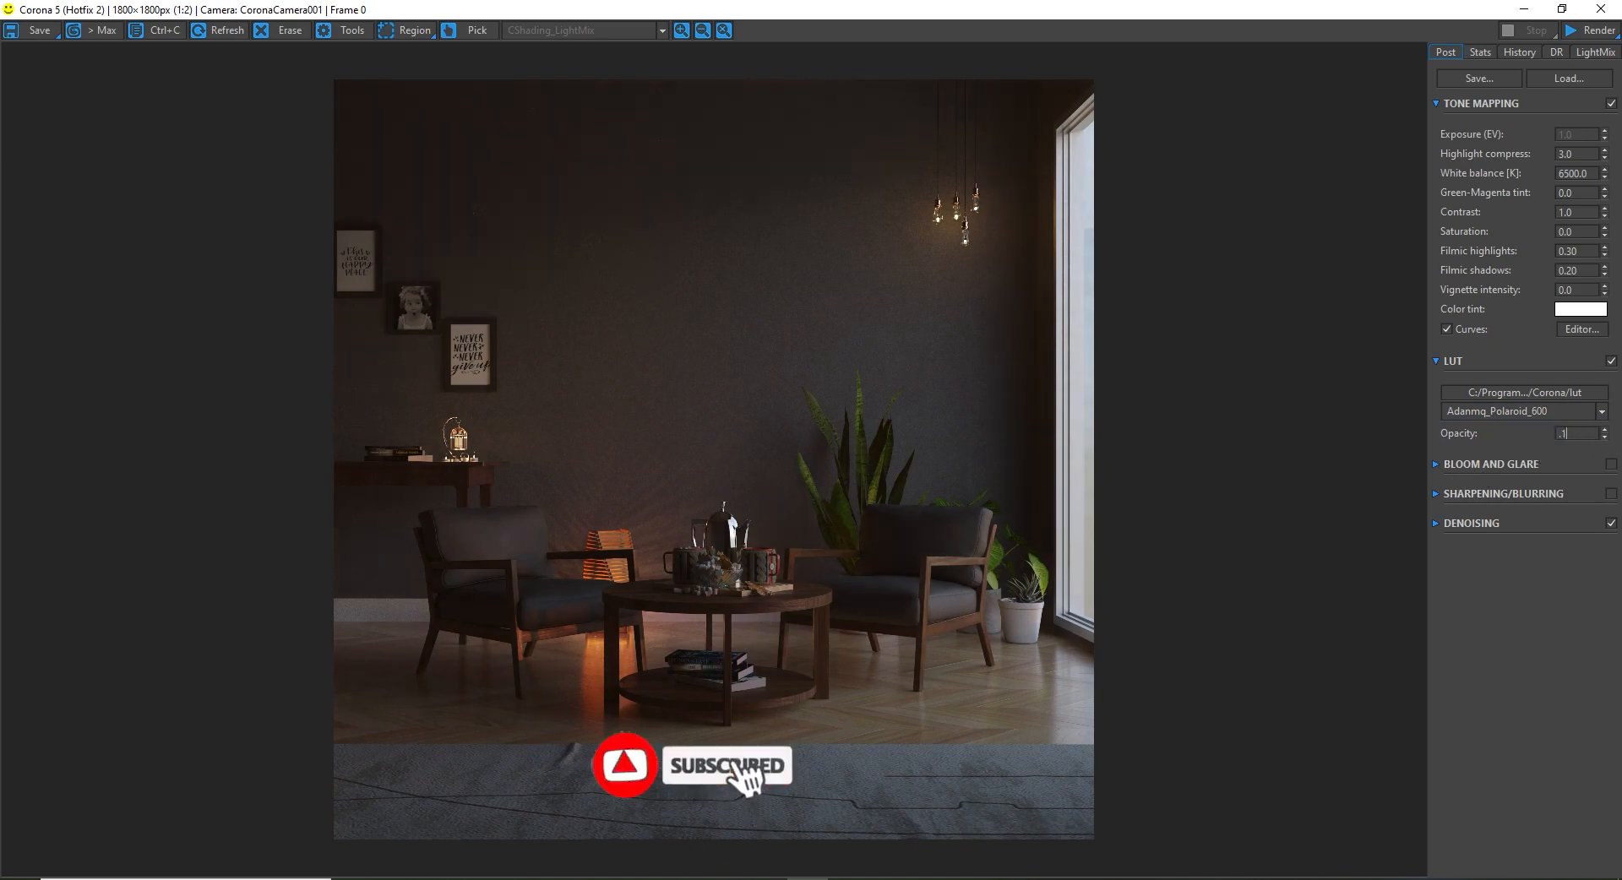
{"action": "left_click", "coordinate": [1611, 361]}
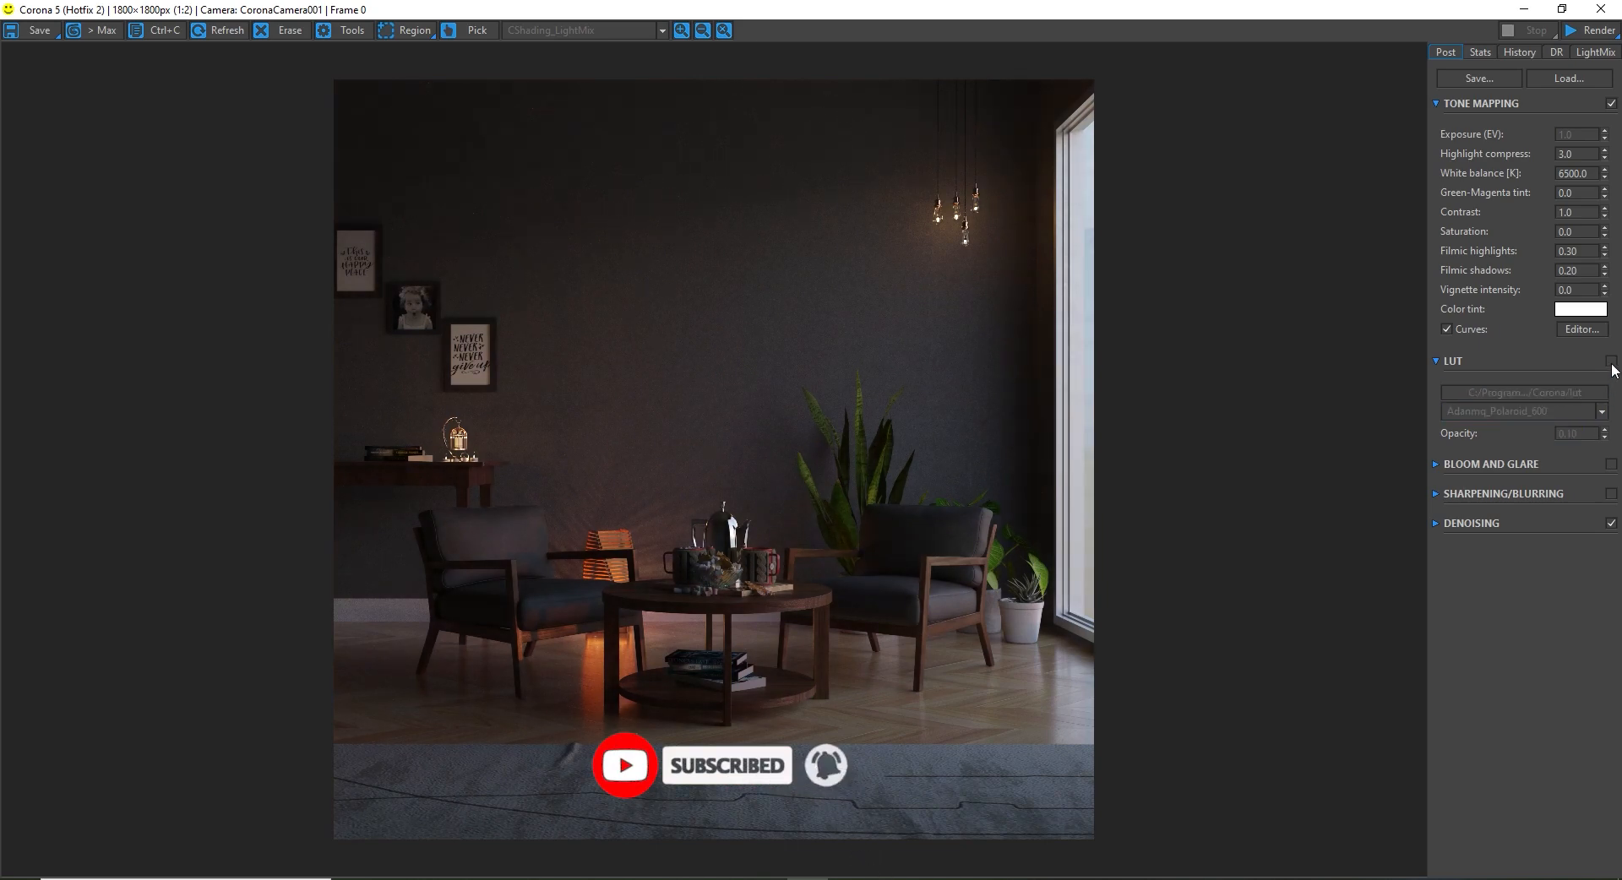
{"action": "left_click", "coordinate": [1611, 361]}
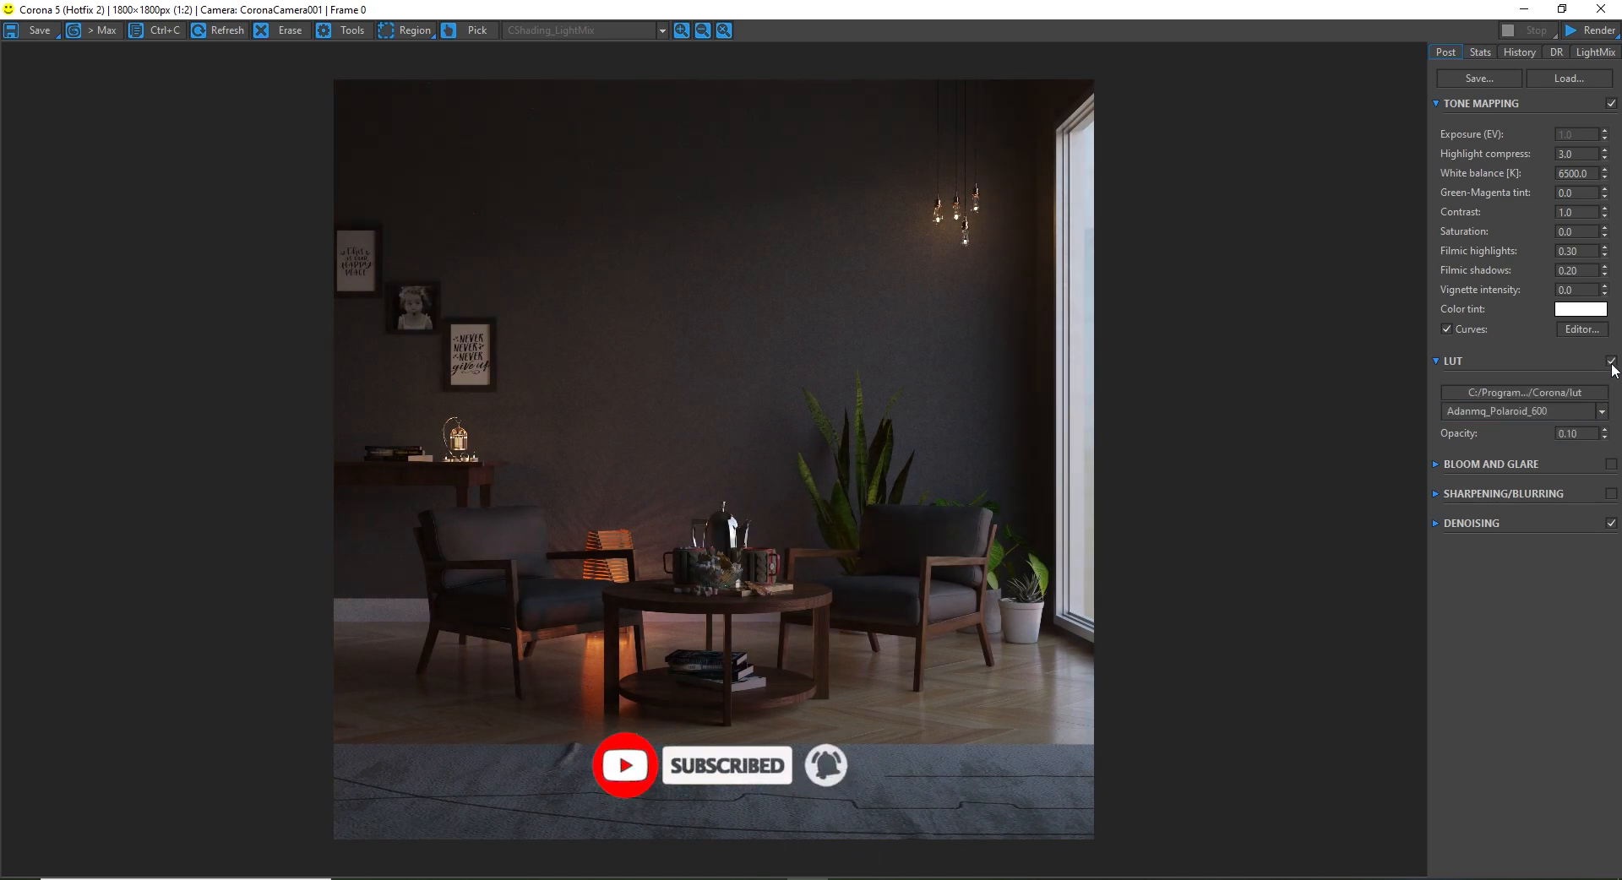
Step: Switch on Bloom and Glare, try glare intensities of 0.6, 0.3 and 0.1 on the pendant bulbs, and set it to 0.2
{"action": "left_click", "coordinate": [1611, 464]}
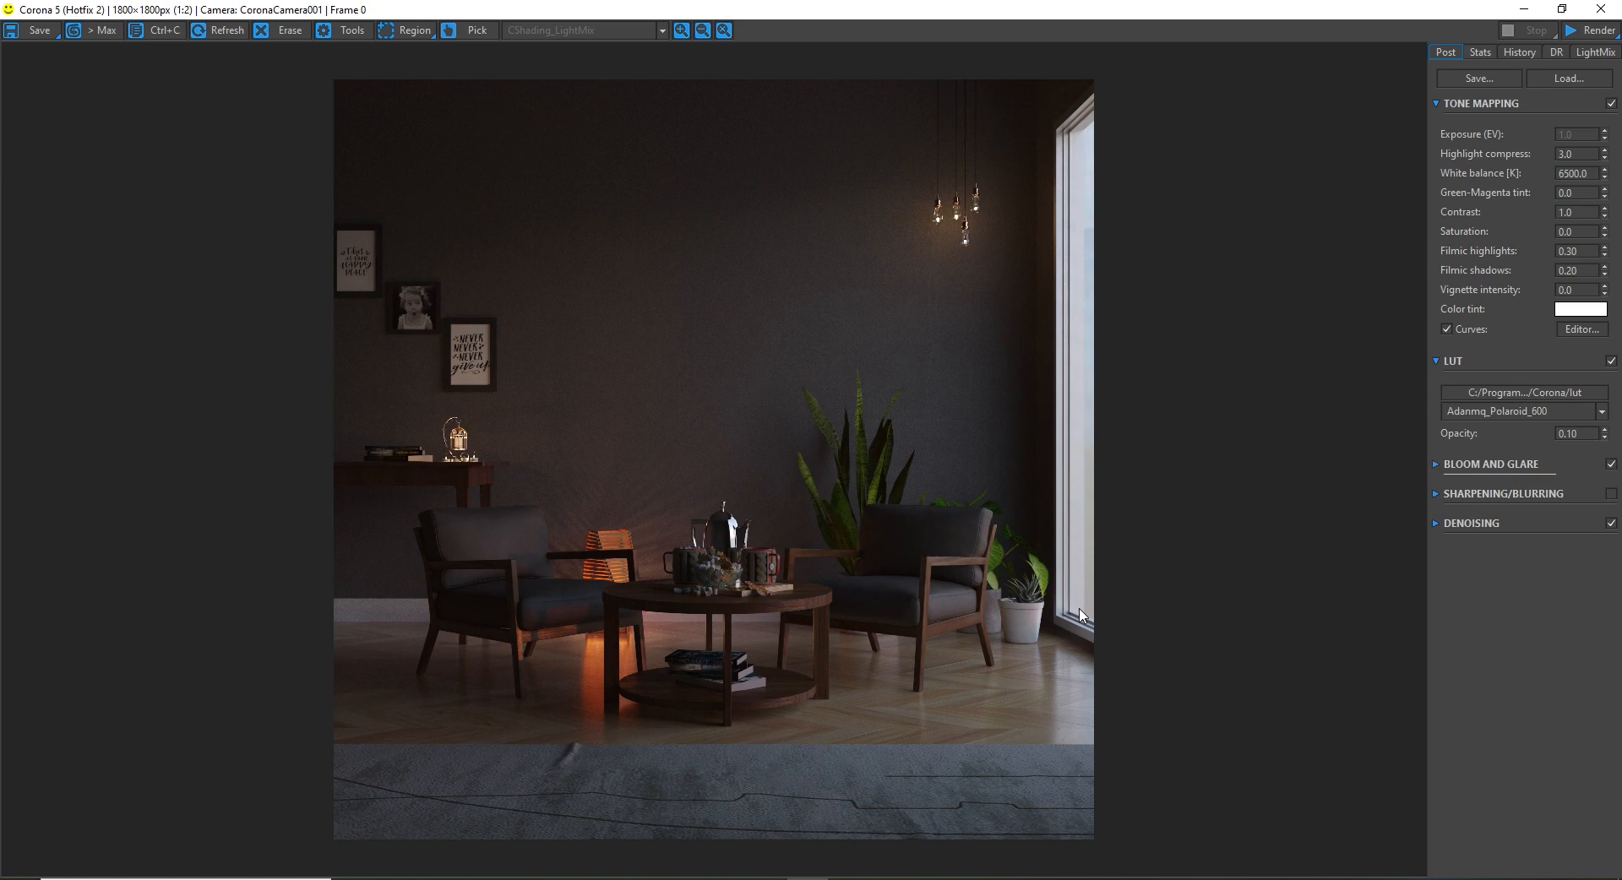
{"action": "left_click", "coordinate": [1436, 465]}
{"action": "double_click", "coordinate": [1573, 514]}
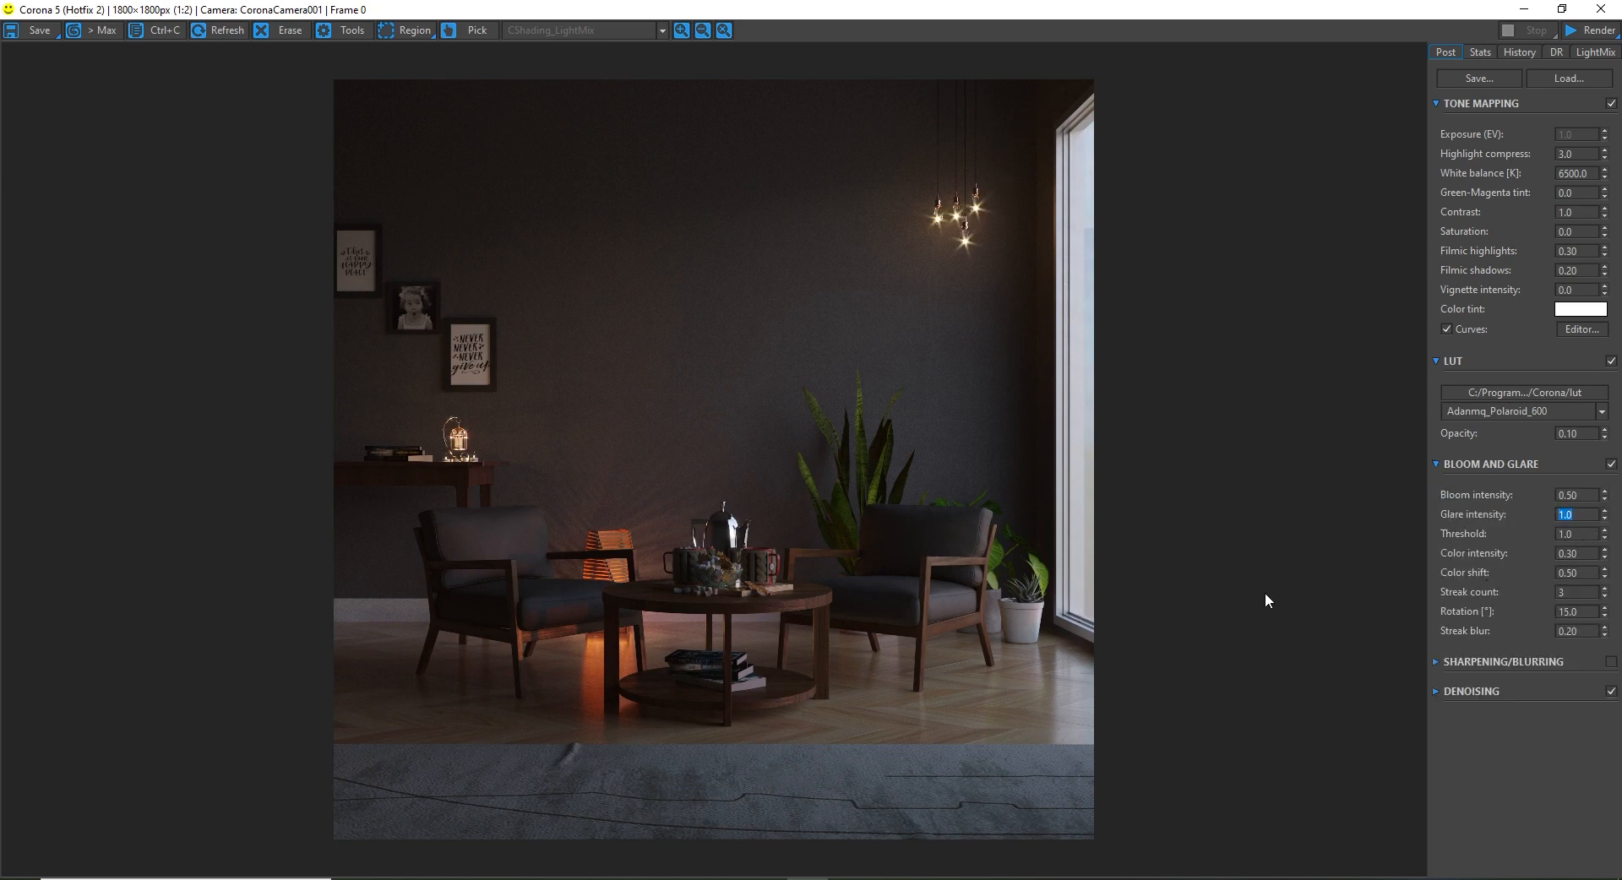
{"action": "type", "text": "0.6"}
{"action": "key", "text": "Return"}
{"action": "type", "text": "0.3"}
{"action": "key", "text": "Return"}
{"action": "type", "text": "0.2"}
{"action": "key", "text": "Return"}
{"action": "type", "text": ".1"}
{"action": "key", "text": "Return"}
{"action": "type", "text": ".2"}
{"action": "key", "text": "Return"}
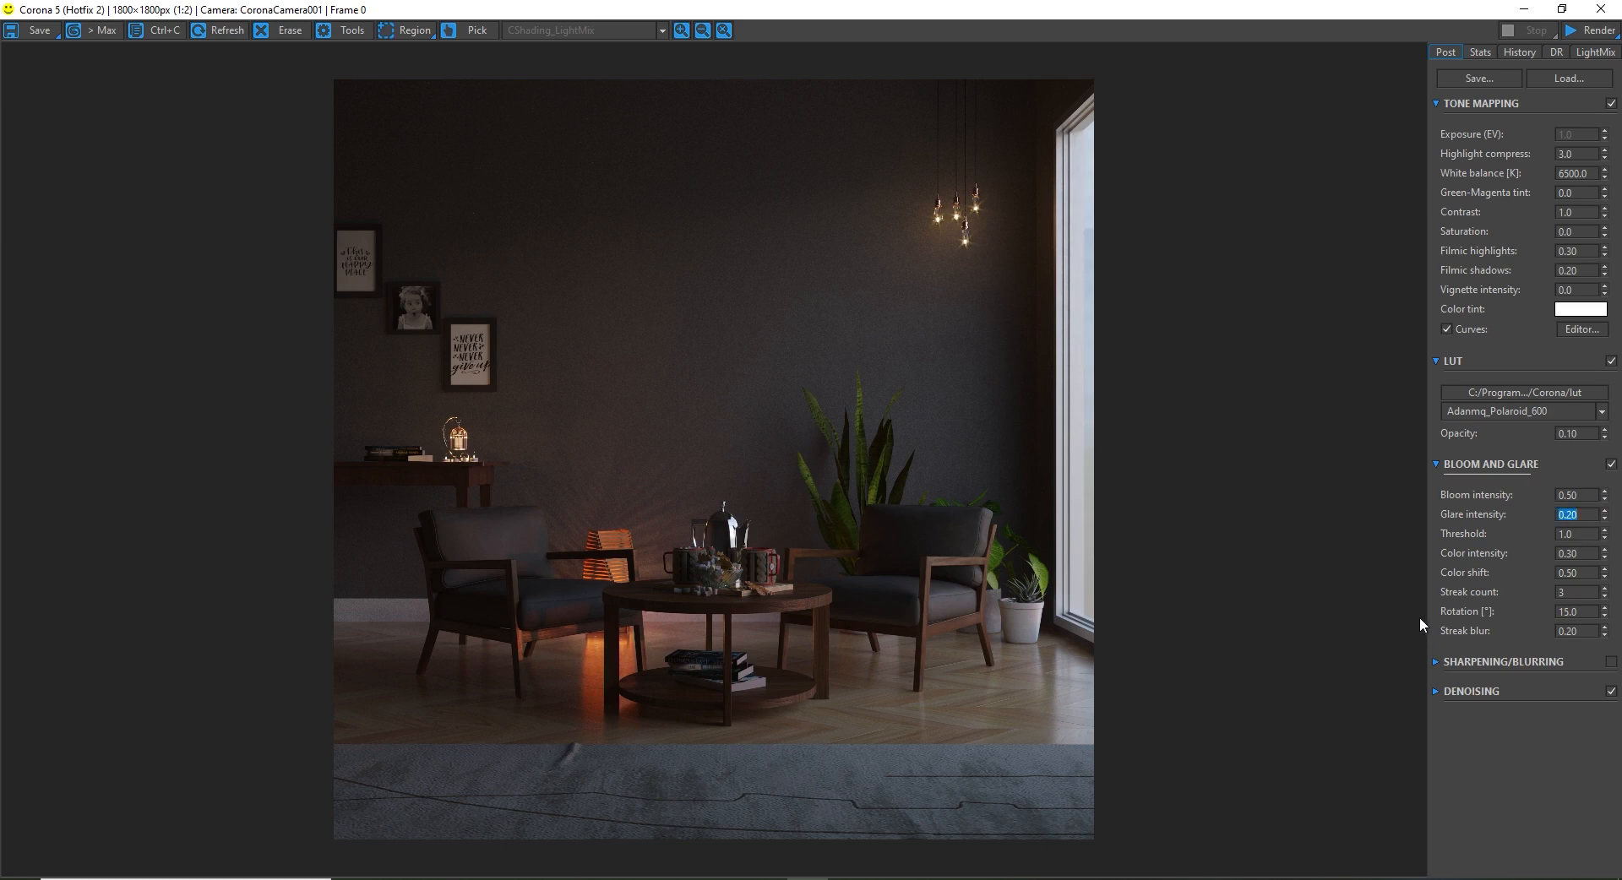
{"action": "left_click", "coordinate": [1443, 462]}
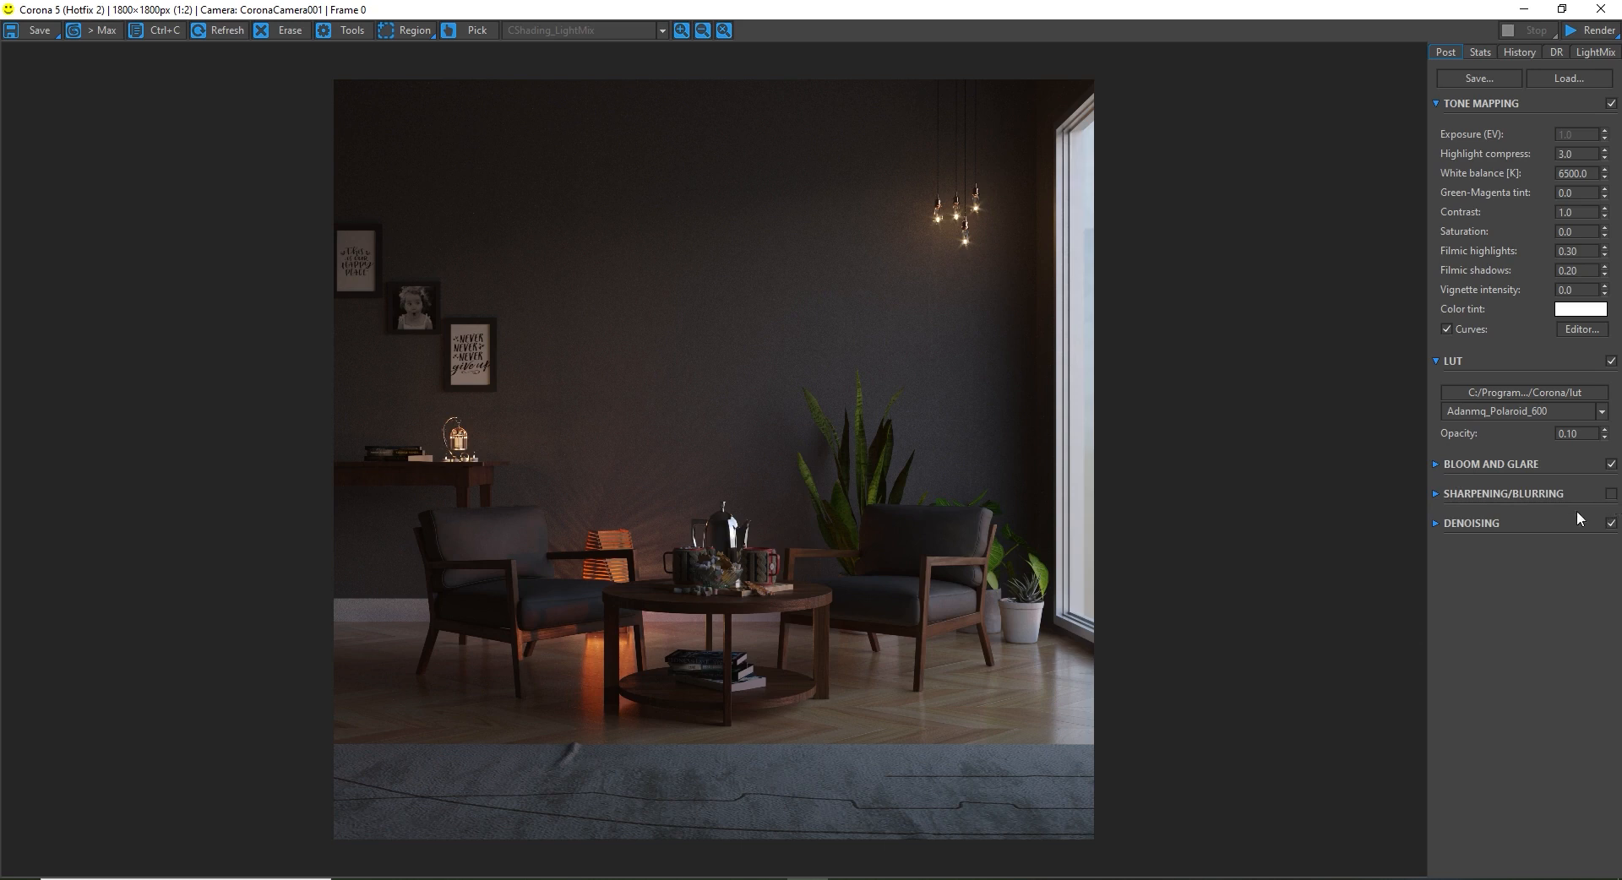
Step: Inspect the table objects up close and set the denoise amount to 0.7
{"action": "left_click", "coordinate": [1438, 526]}
{"action": "scroll", "coordinate": [796, 632], "scroll_direction": "up", "scroll_amount": 2}
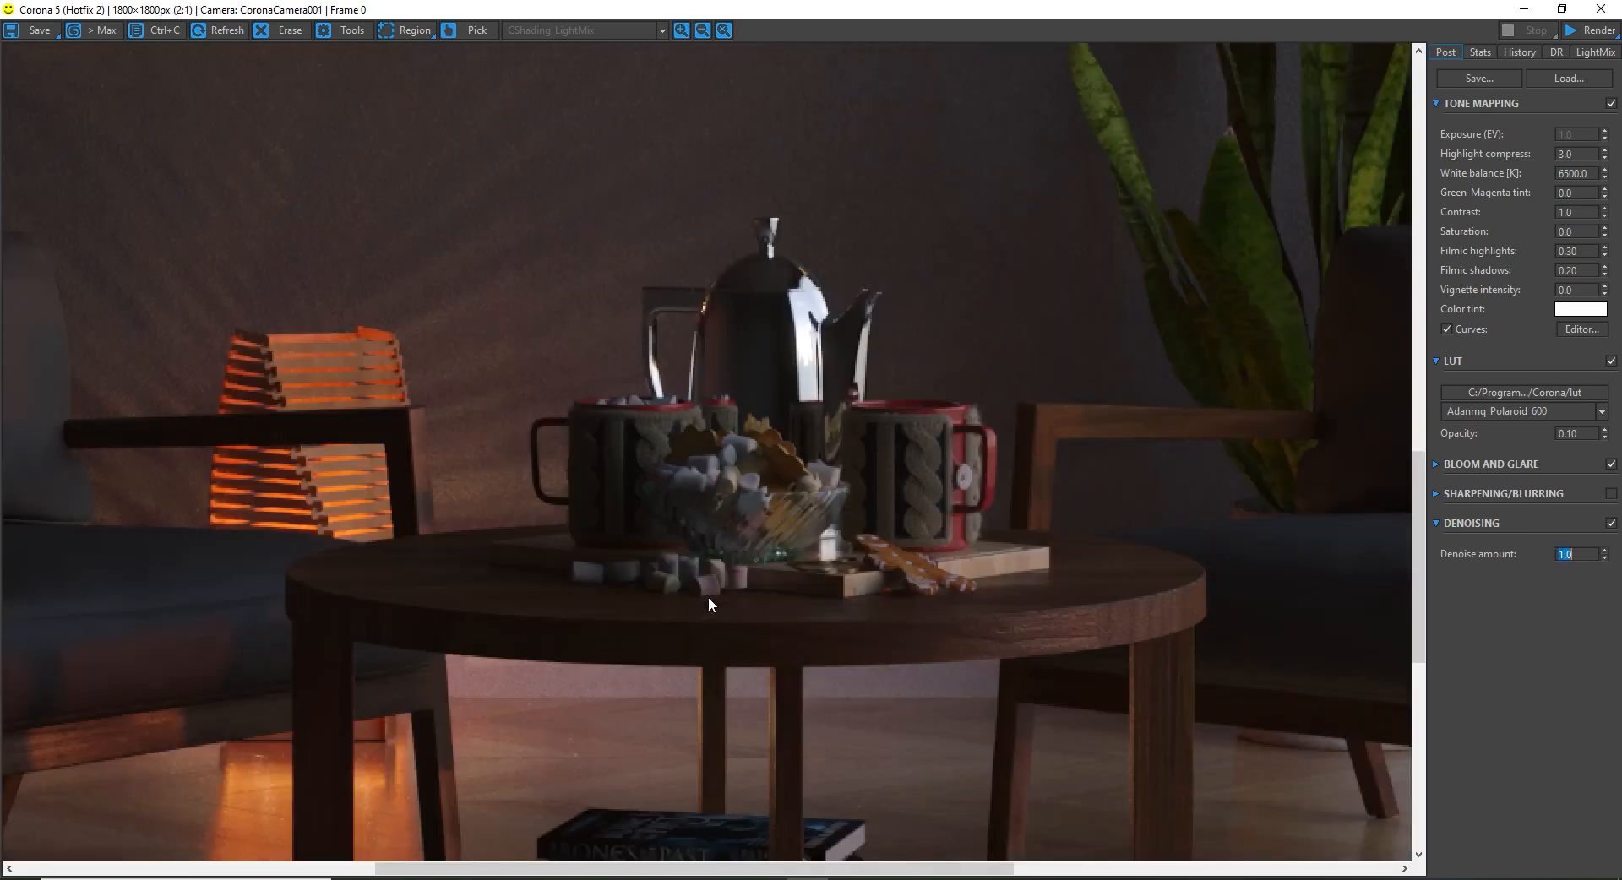
{"action": "type", "text": ".7"}
{"action": "key", "text": "Return"}
{"action": "scroll", "coordinate": [713, 636], "scroll_direction": "down", "scroll_amount": 2}
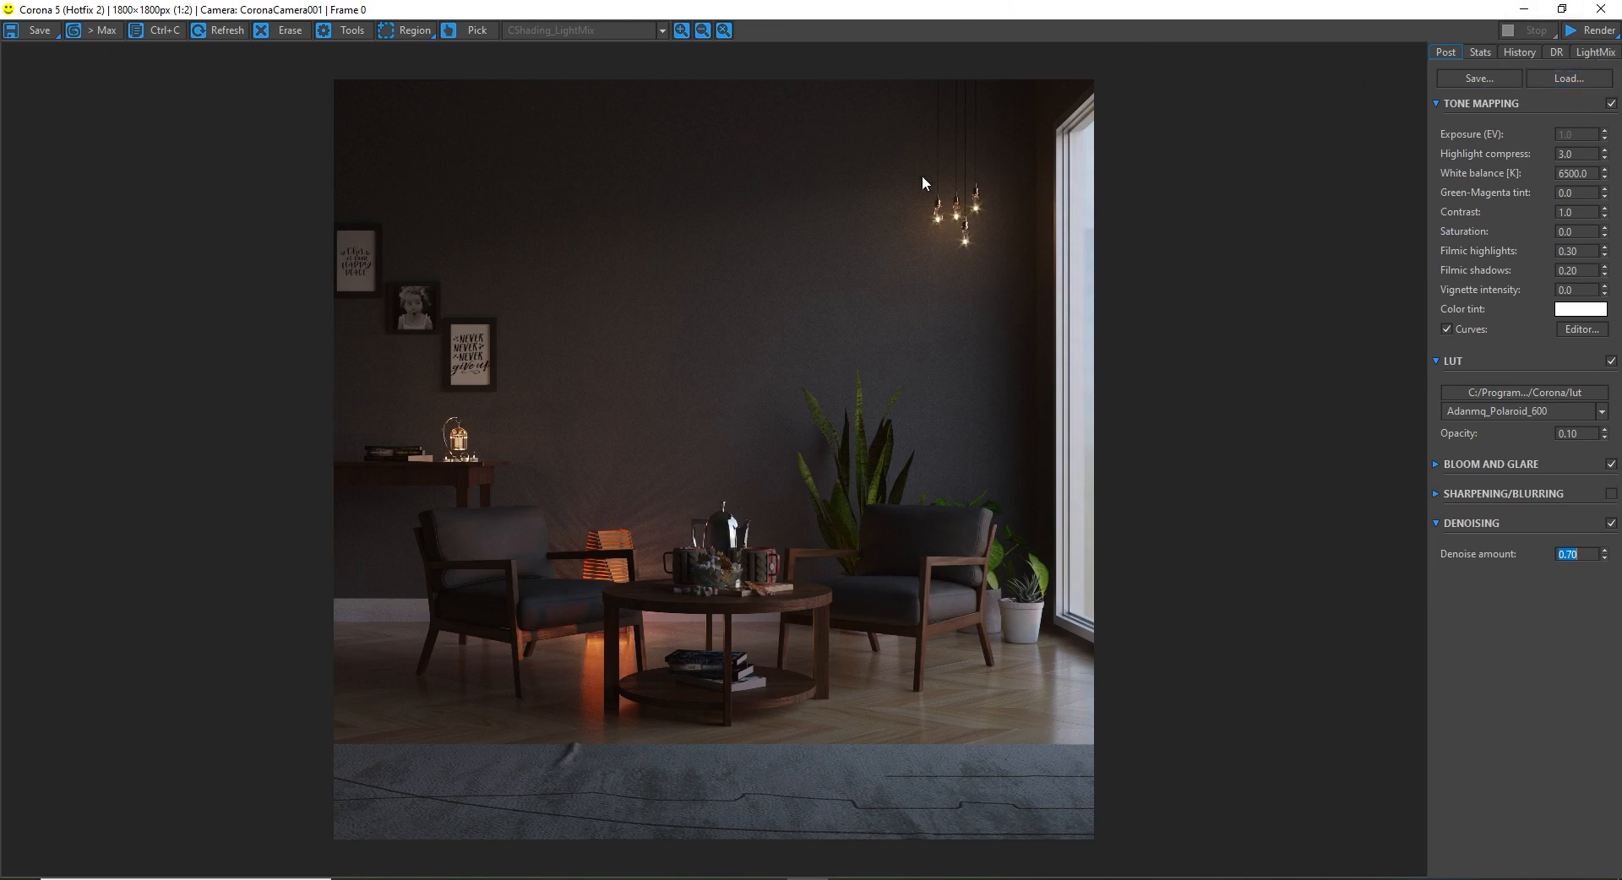
Step: Review the LightMix settings and view the SUN SET, EVENING SKY and CORONA SKY passes separately
{"action": "left_click", "coordinate": [1593, 54]}
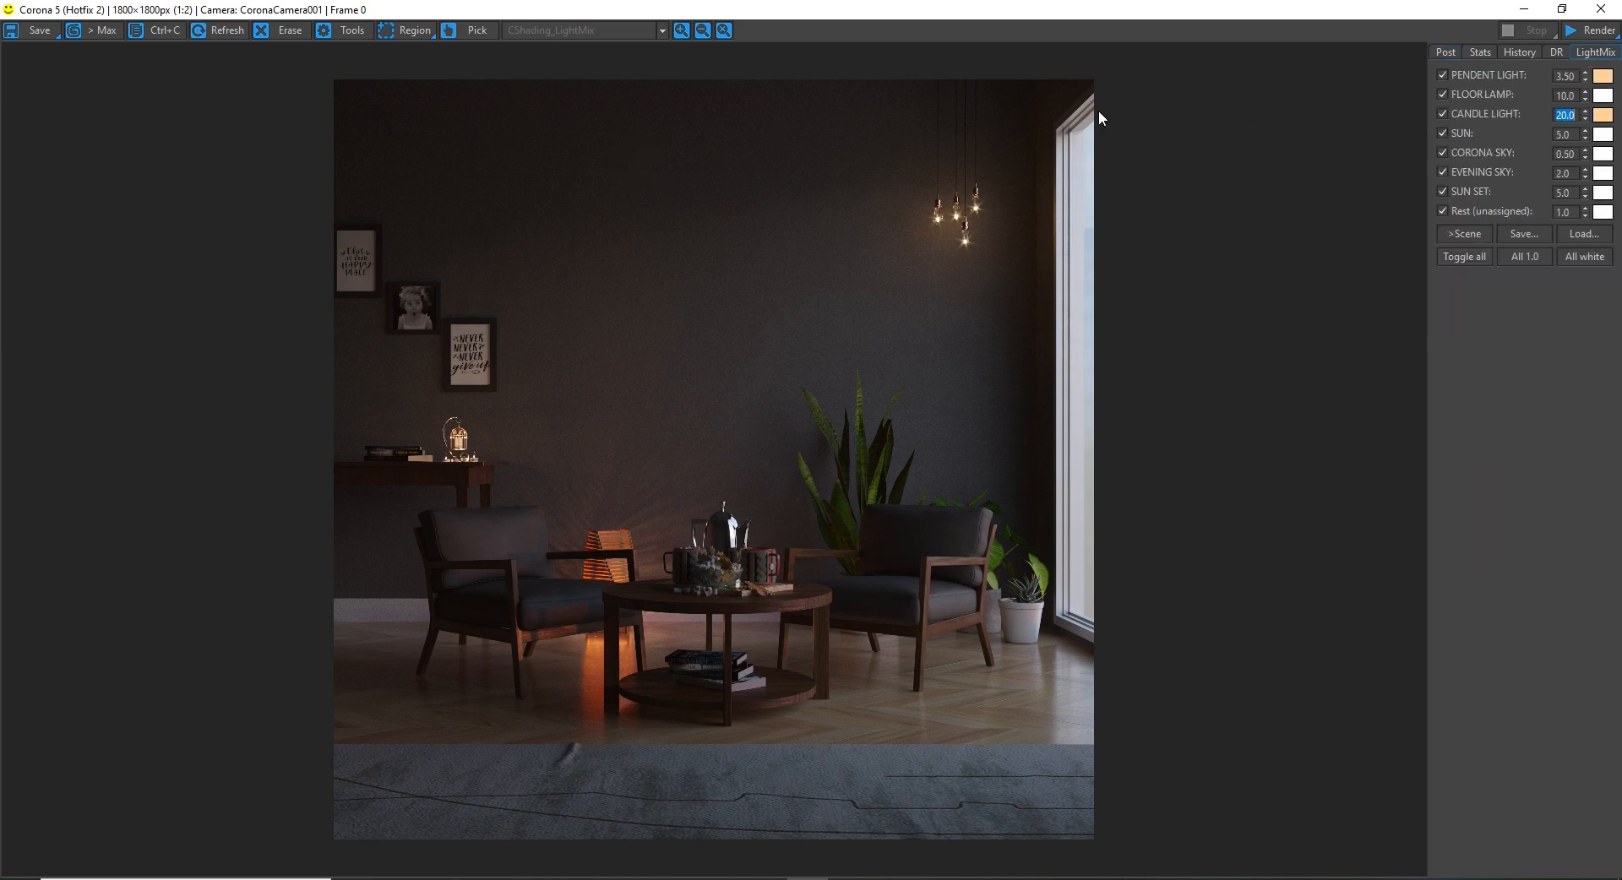
{"action": "left_click", "coordinate": [1358, 319]}
{"action": "left_click", "coordinate": [650, 34]}
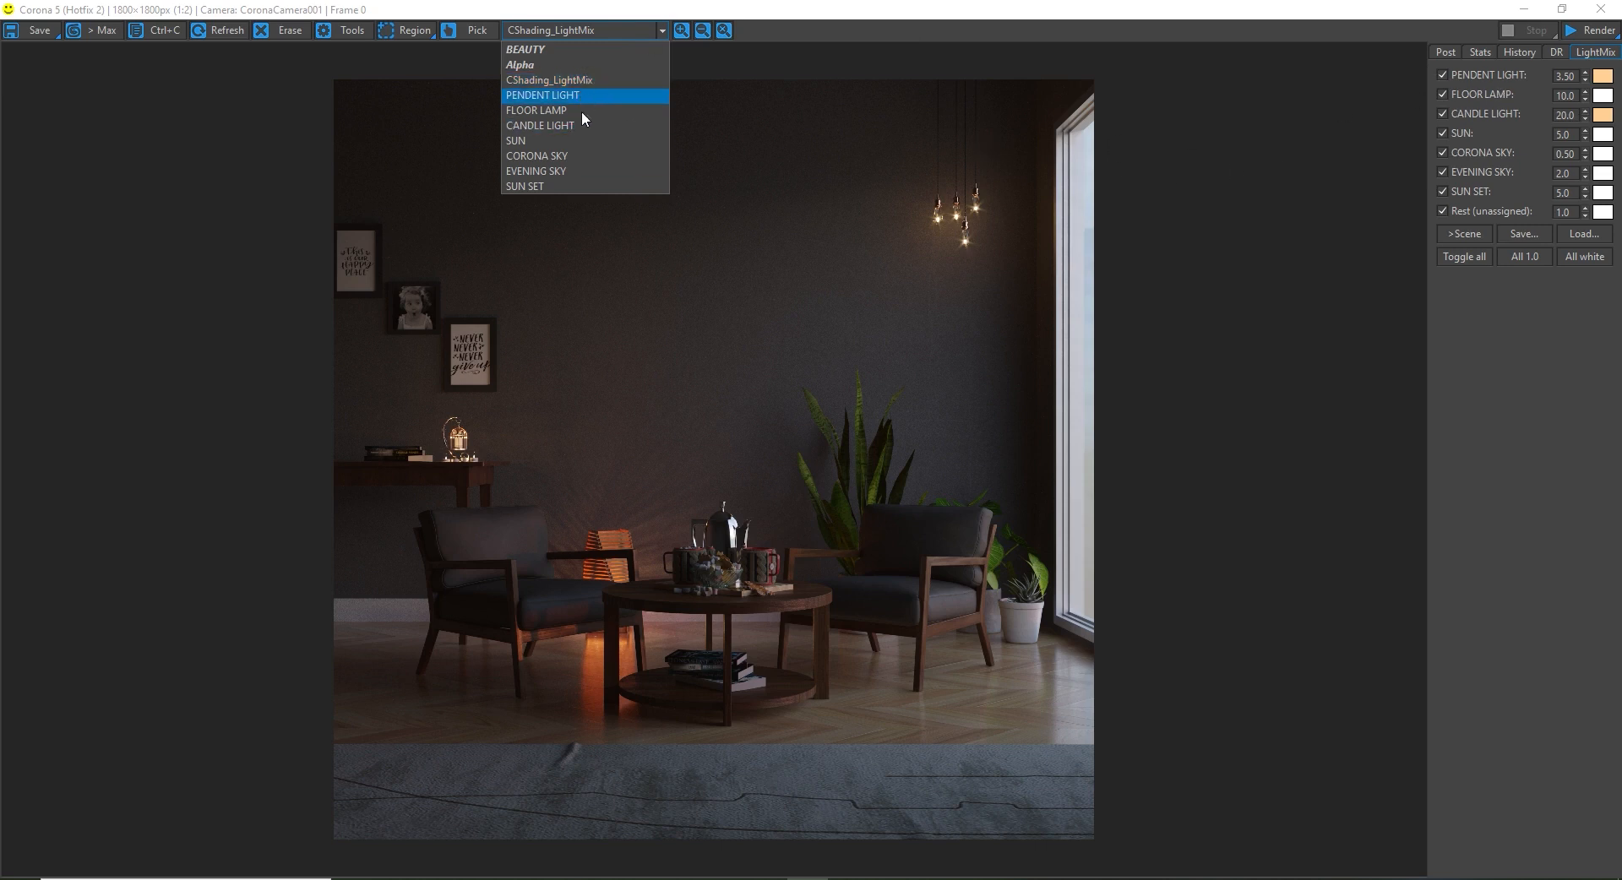
{"action": "left_click", "coordinate": [559, 185]}
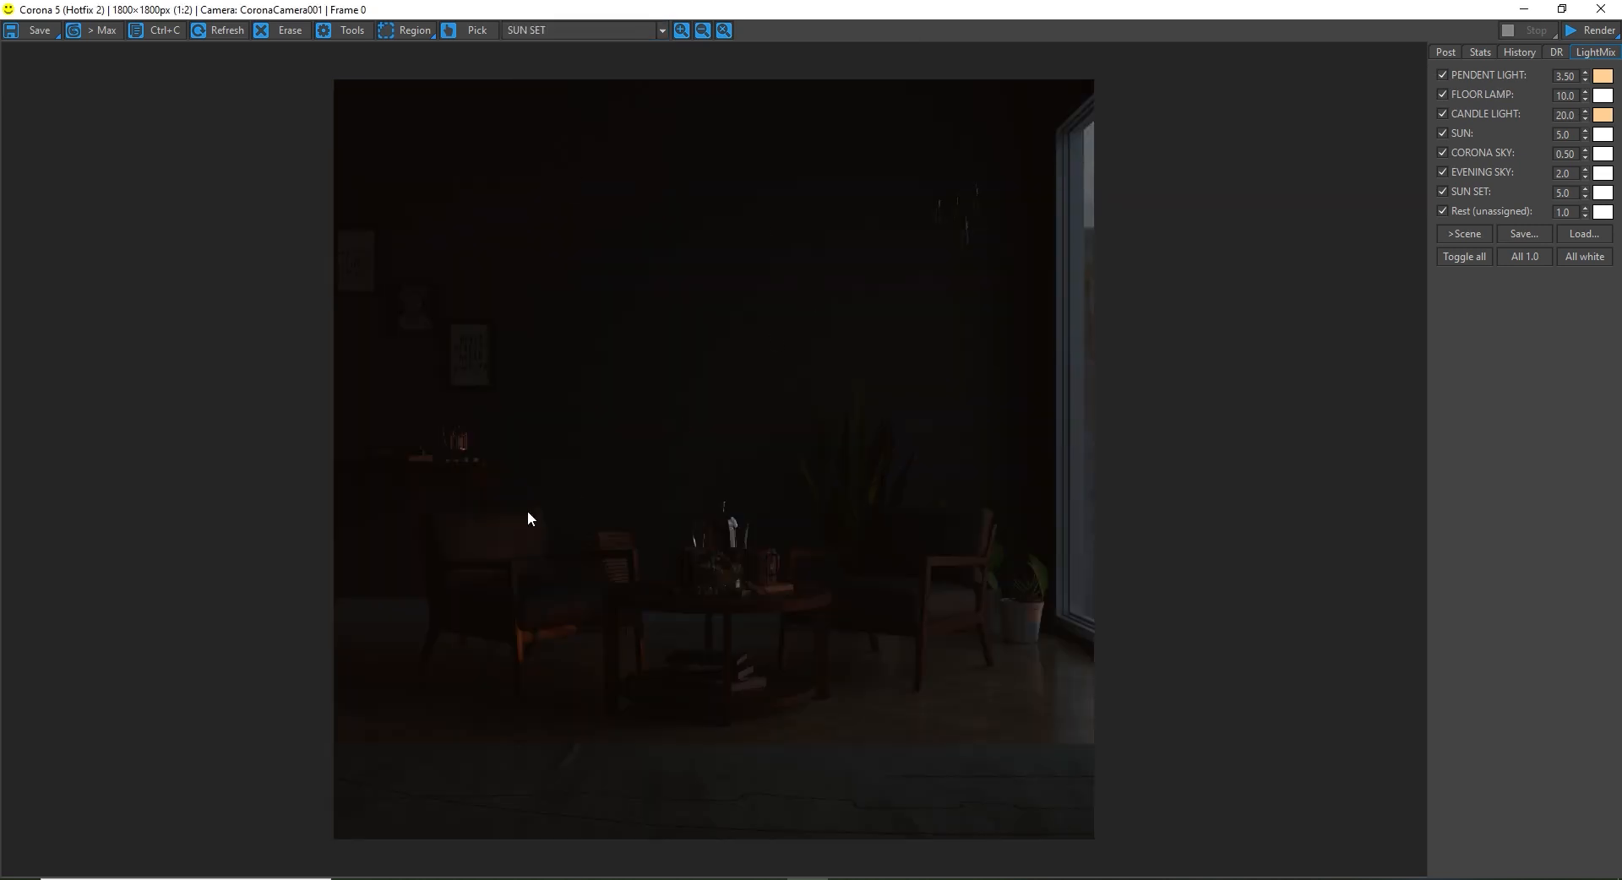
{"action": "left_click", "coordinate": [554, 33]}
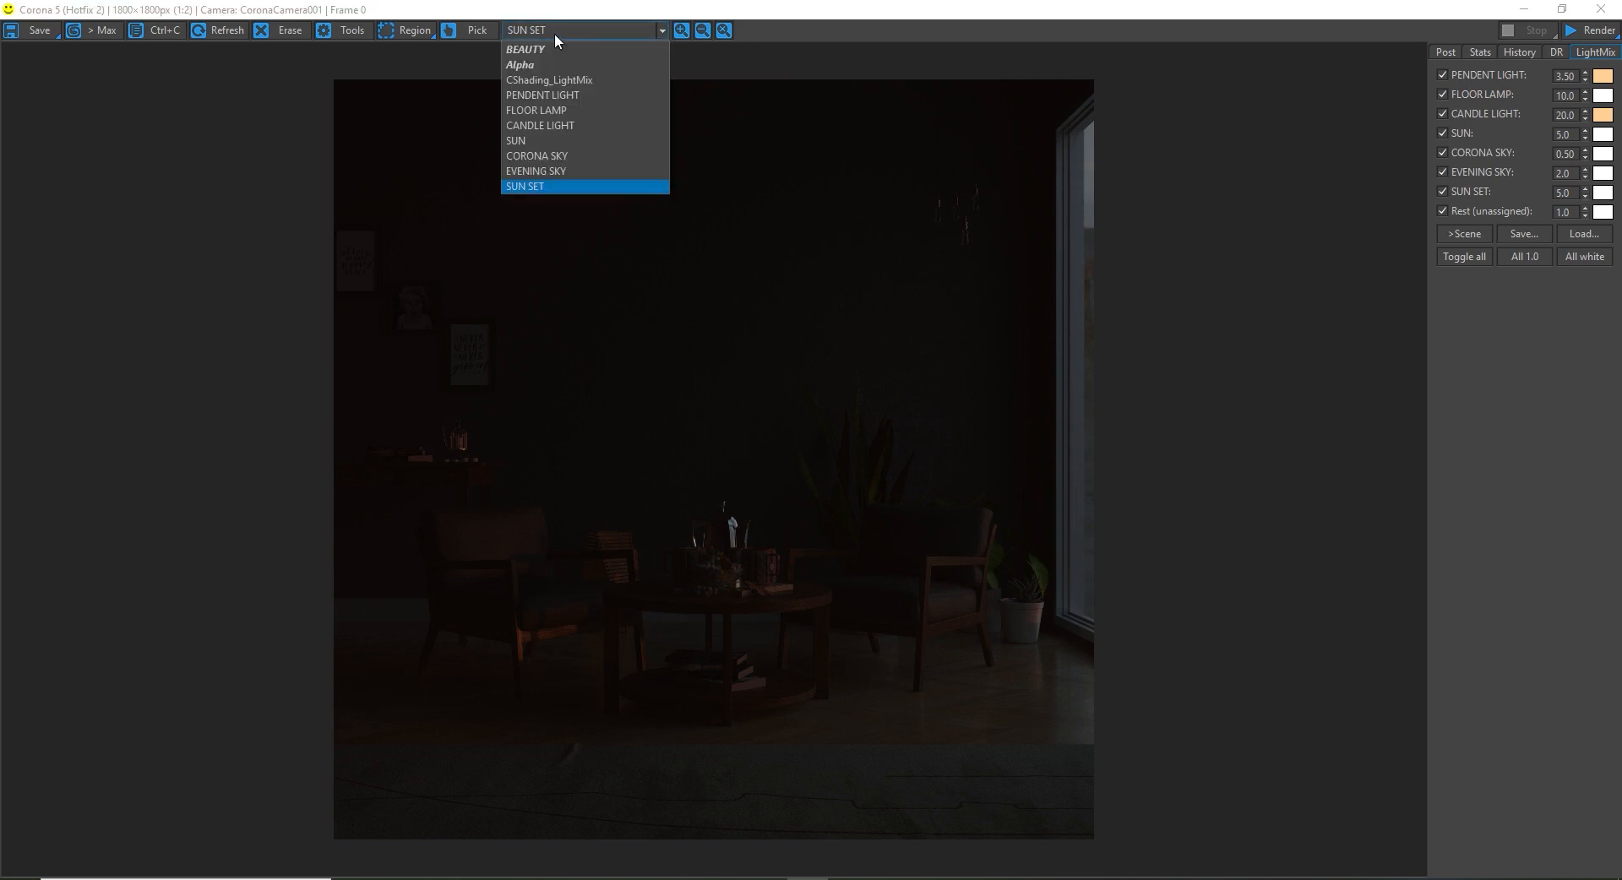
{"action": "left_click", "coordinate": [544, 172]}
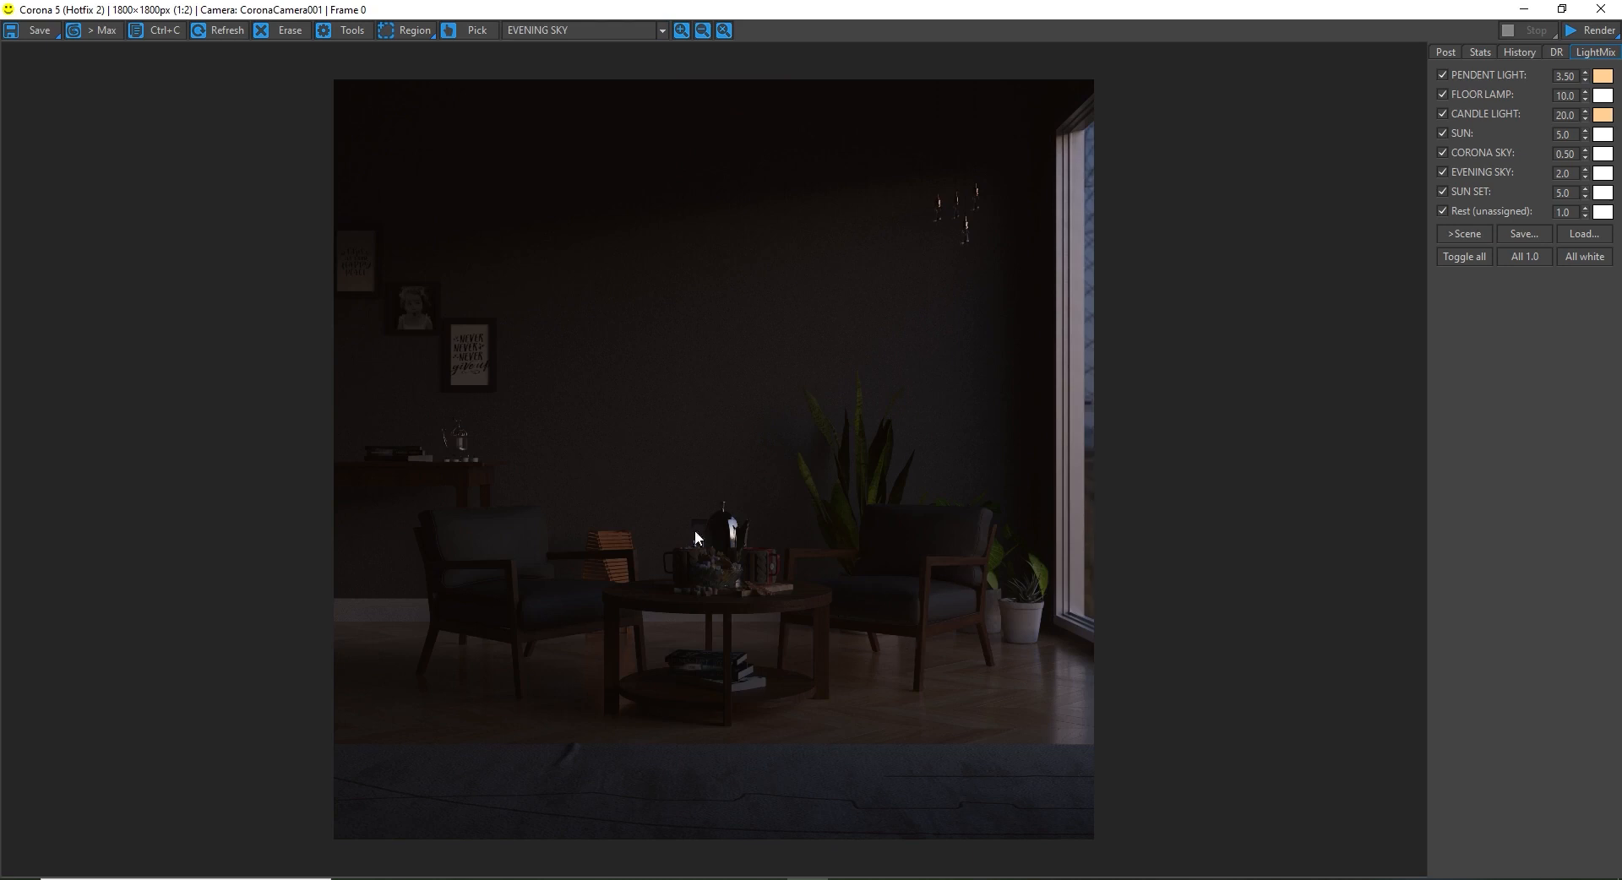
{"action": "left_click", "coordinate": [580, 32]}
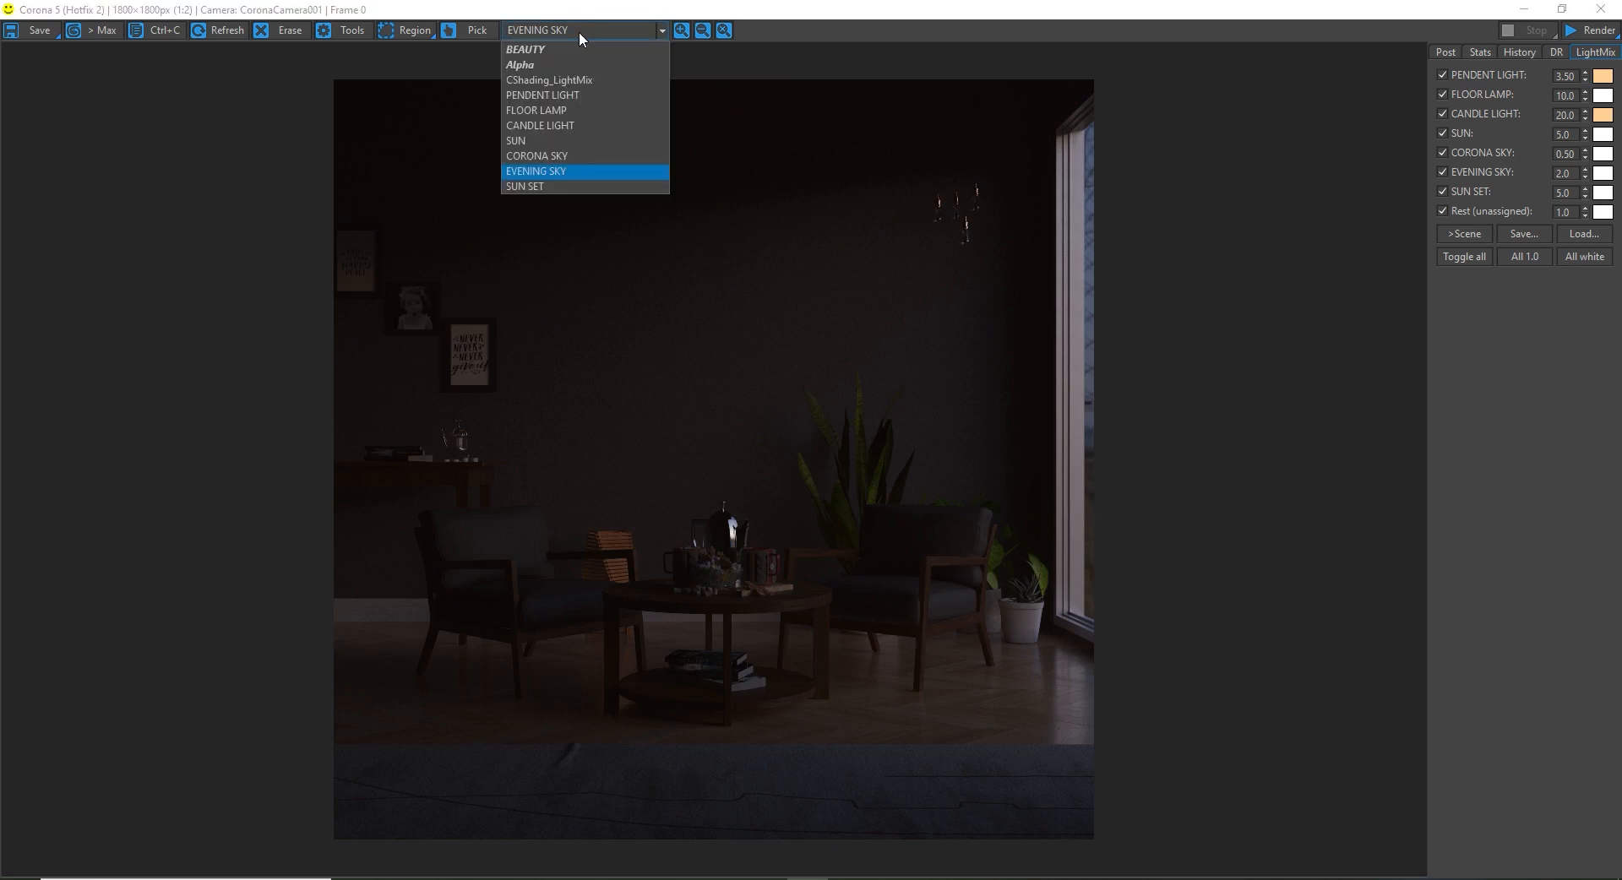
{"action": "left_click", "coordinate": [554, 158]}
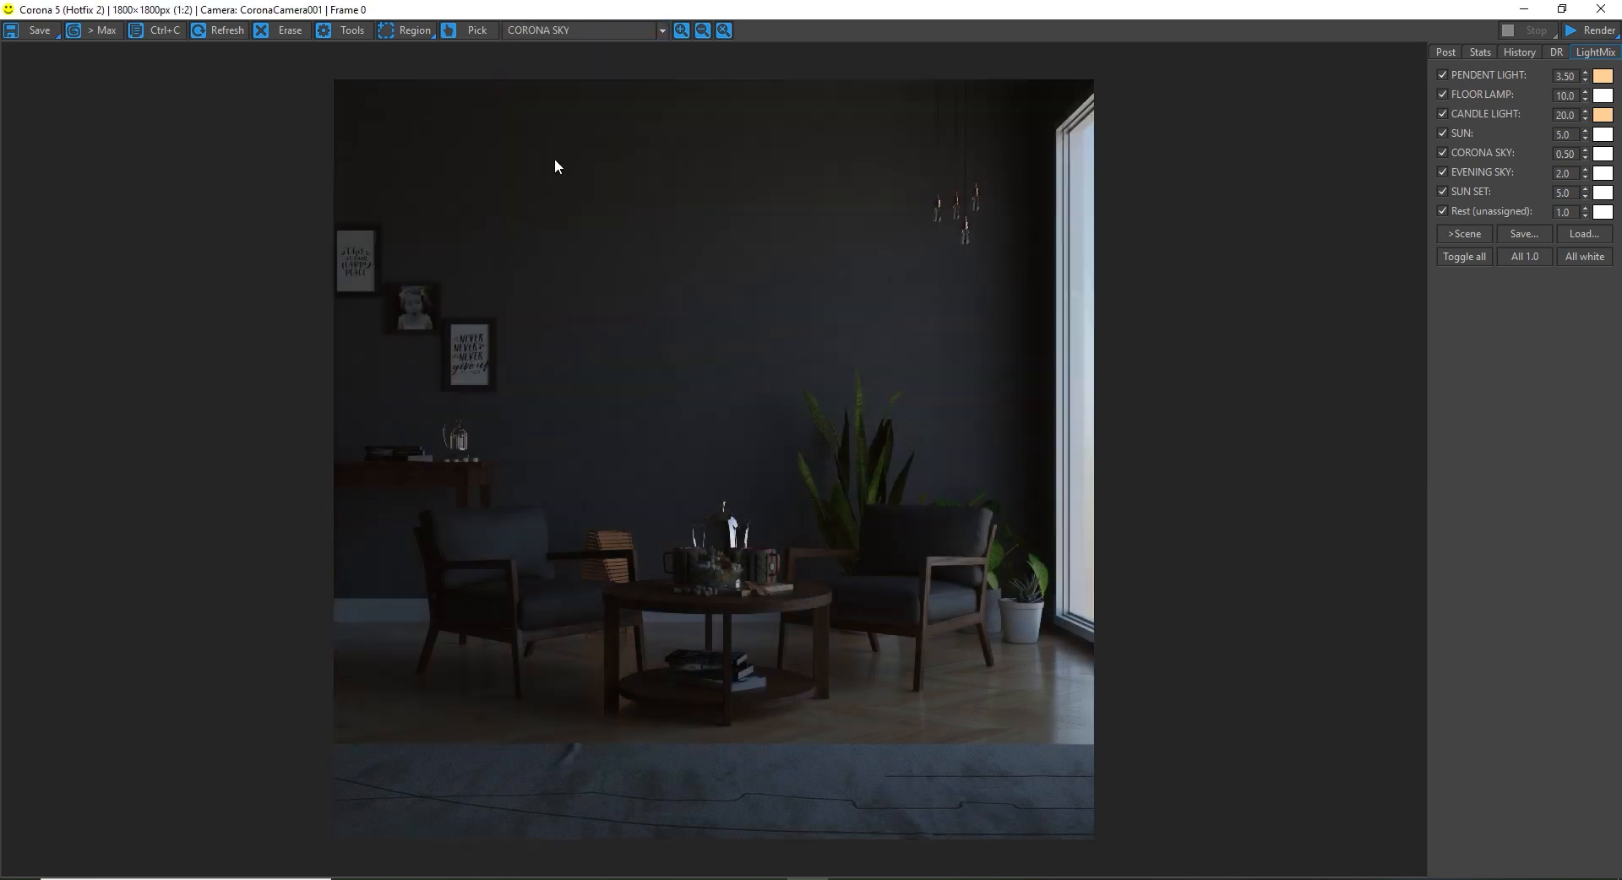
Step: View the PENDENT LIGHT and FLOOR LAMP passes separately, returning to the CShading_LightMix pass after each
{"action": "left_click", "coordinate": [621, 30]}
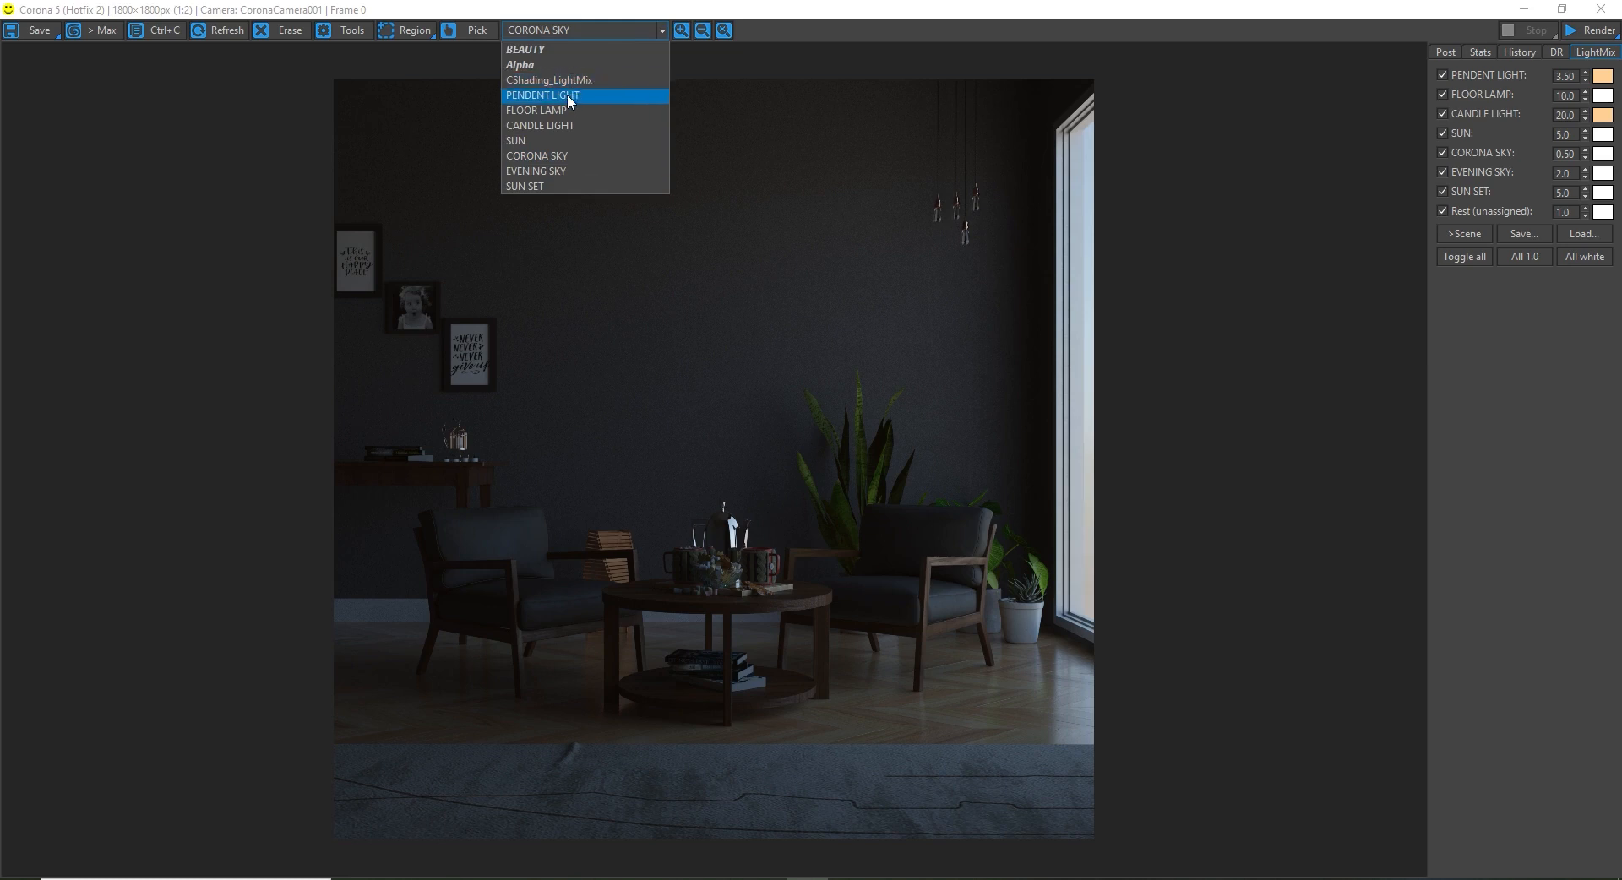
{"action": "left_click", "coordinate": [566, 94]}
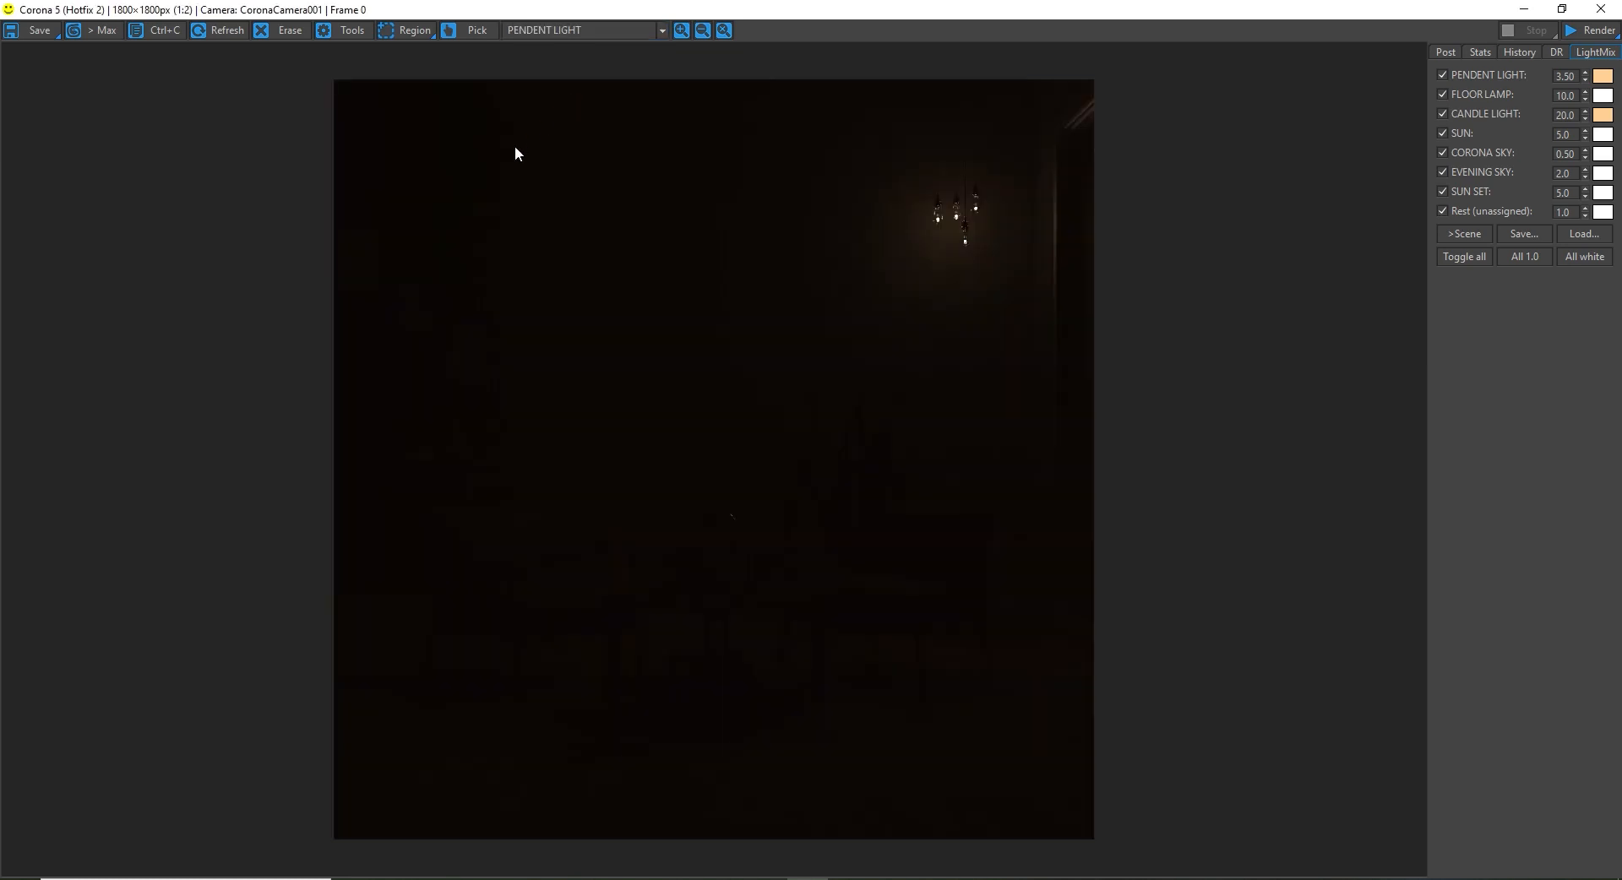
{"action": "left_click", "coordinate": [622, 30]}
{"action": "left_click", "coordinate": [544, 79]}
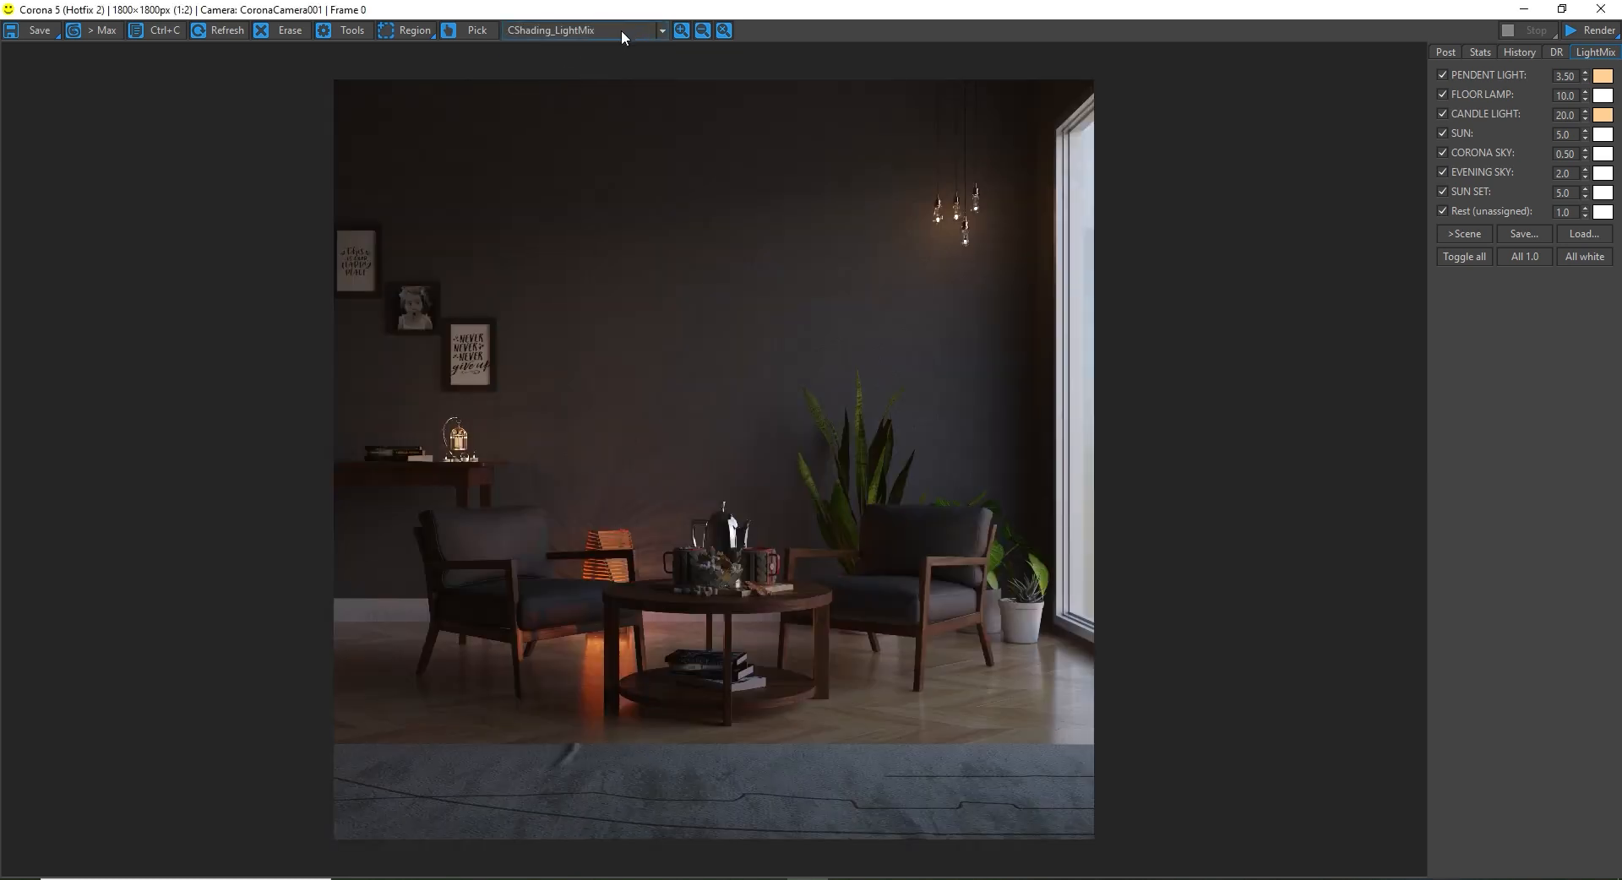
{"action": "left_click", "coordinate": [622, 30]}
{"action": "left_click", "coordinate": [561, 109]}
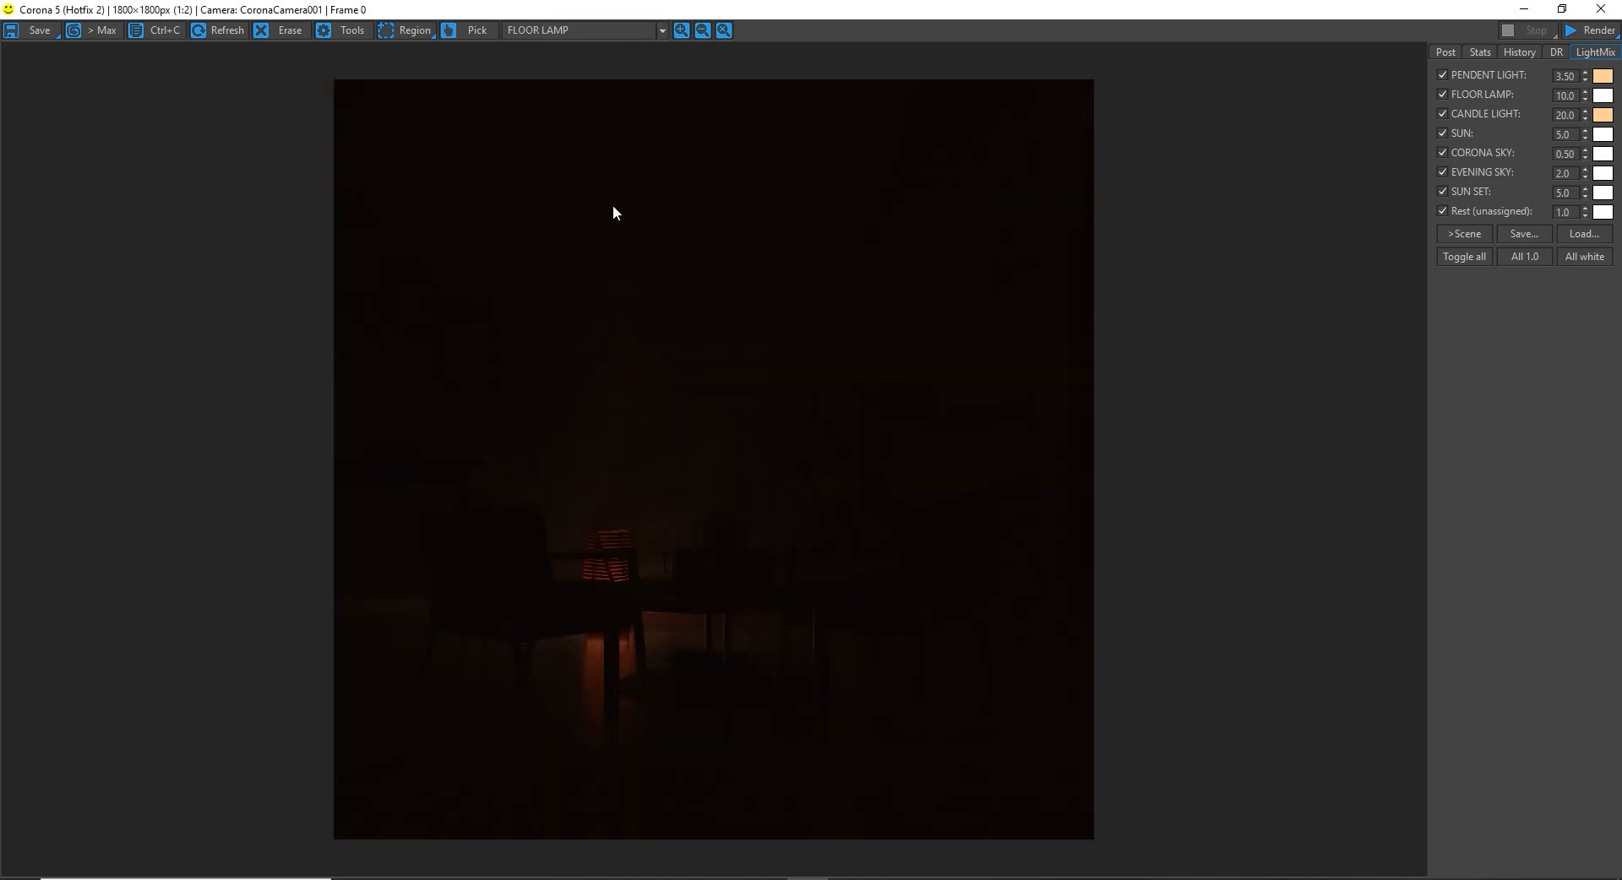
{"action": "left_click", "coordinate": [591, 28]}
{"action": "left_click", "coordinate": [557, 79]}
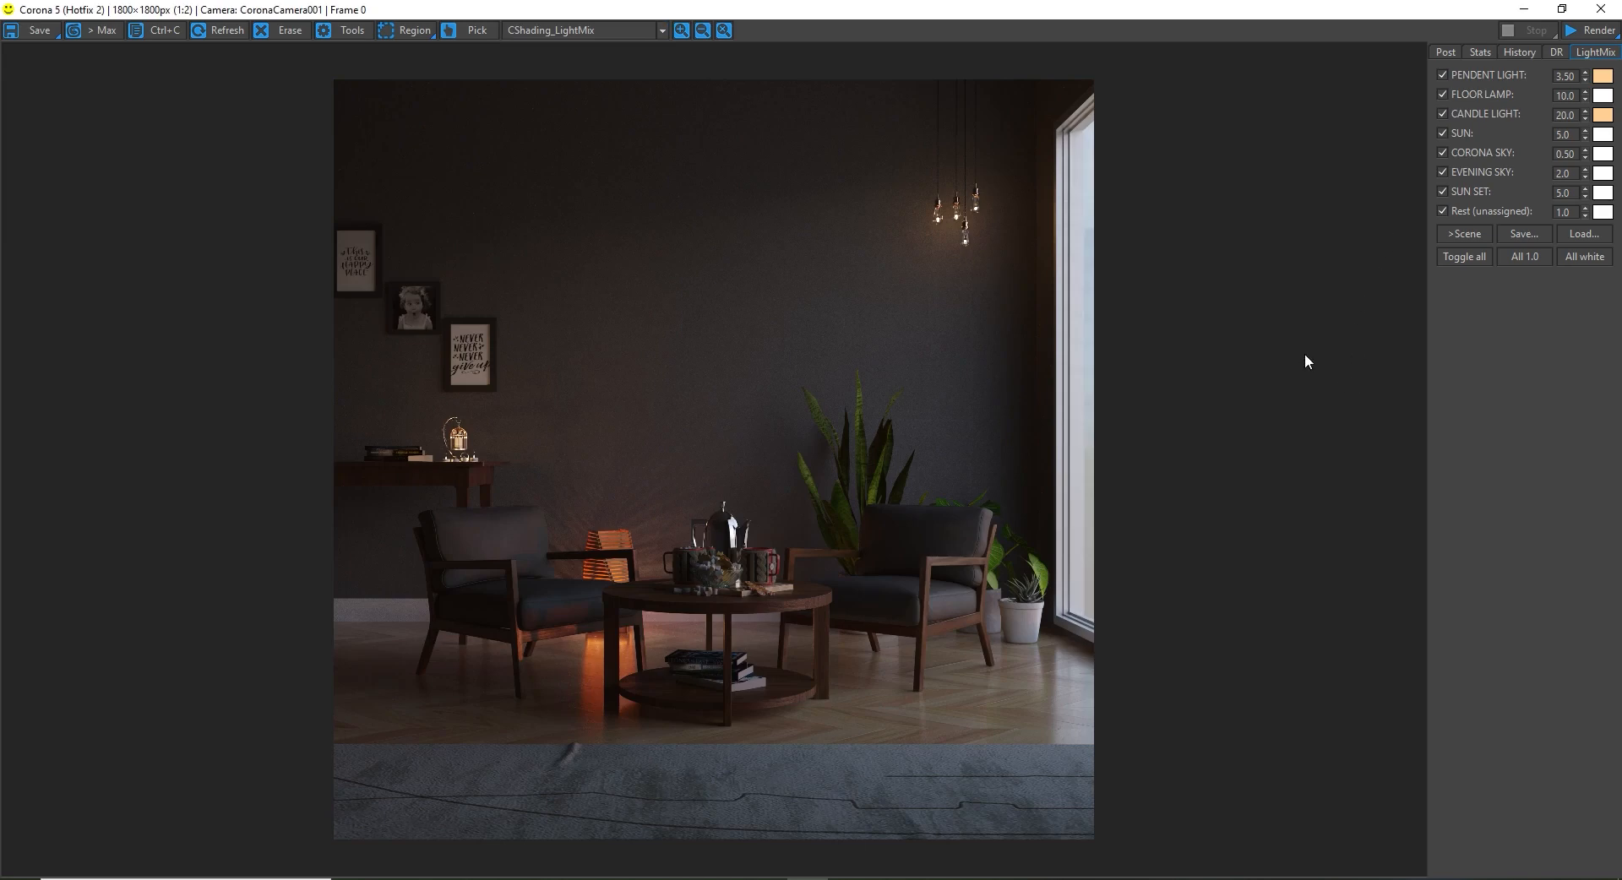